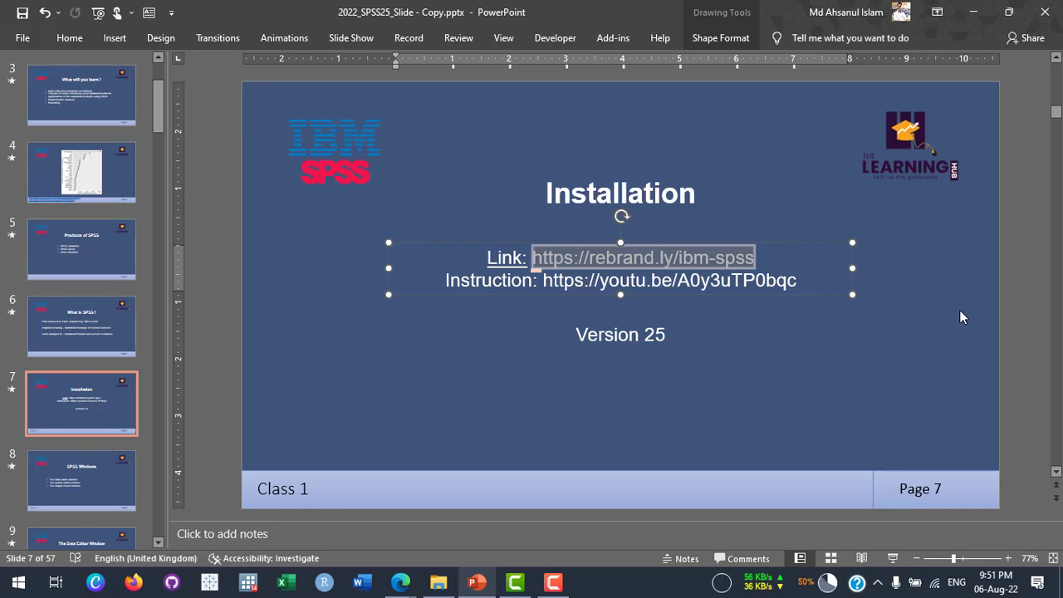
# Minimize PowerPoint and open the 1st class folder inside 2022 SPSS Foundation Learning Hub Live in File Explorer, refreshing its contents
pyautogui.click(960, 310)
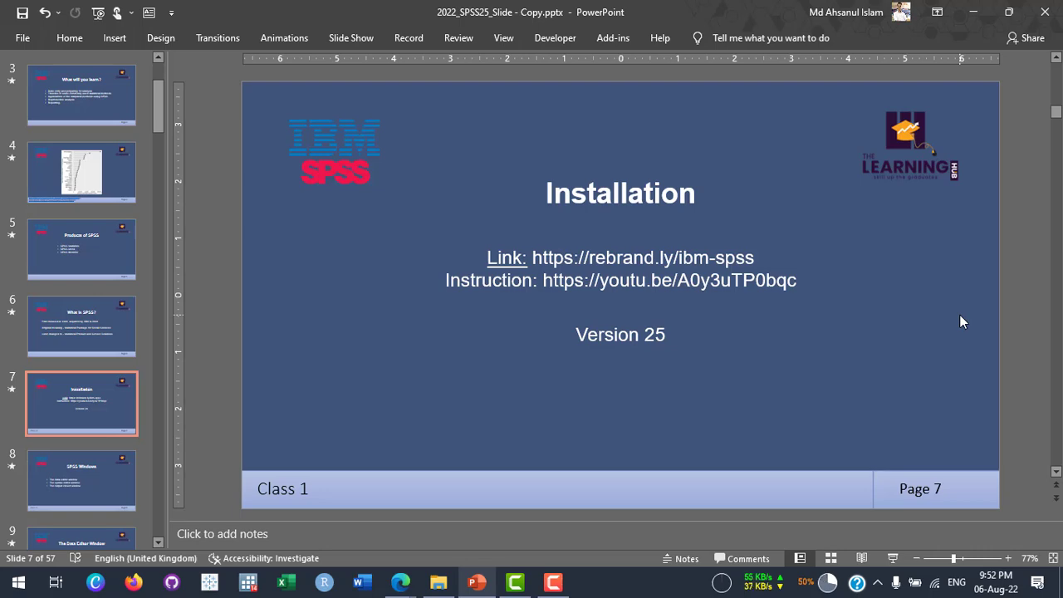
pyautogui.click(979, 11)
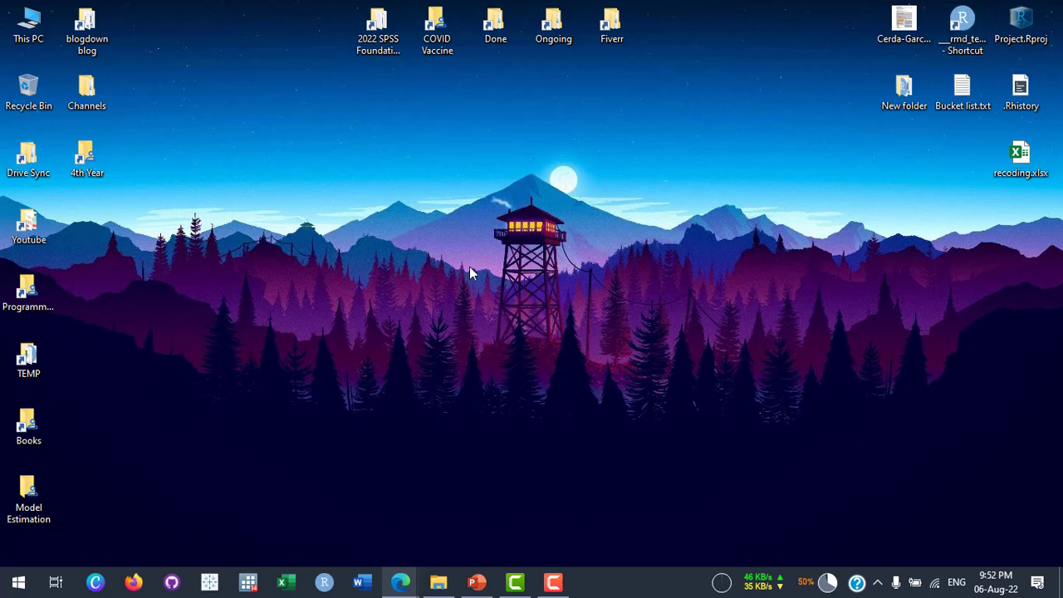
pyautogui.doubleClick(378, 48)
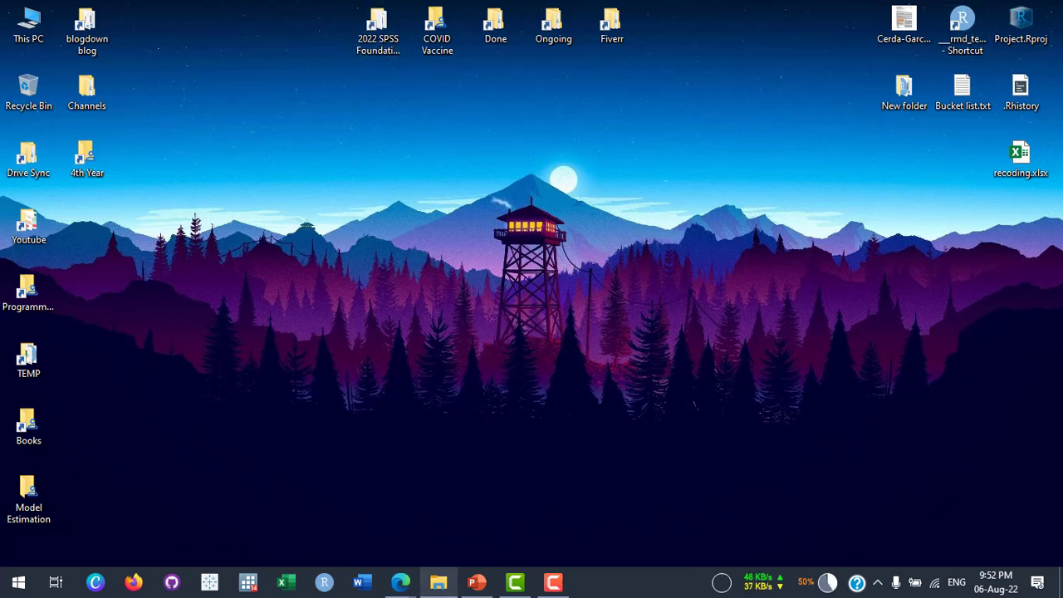
pyautogui.moveTo(1021, 190); pyautogui.dragTo(478, 78)
pyautogui.doubleClick(359, 184)
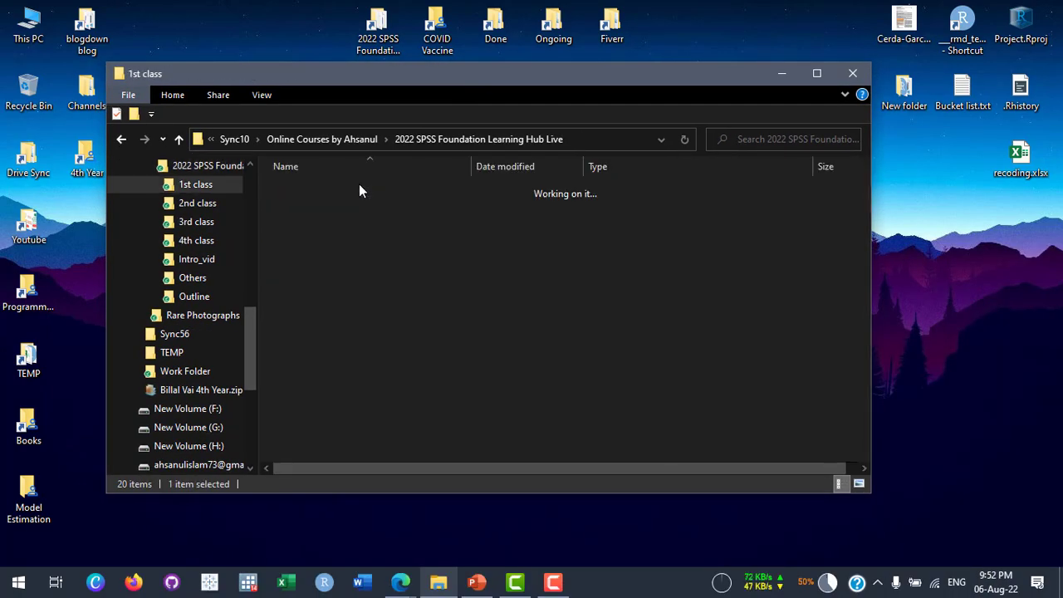
pyautogui.rightClick(410, 325)
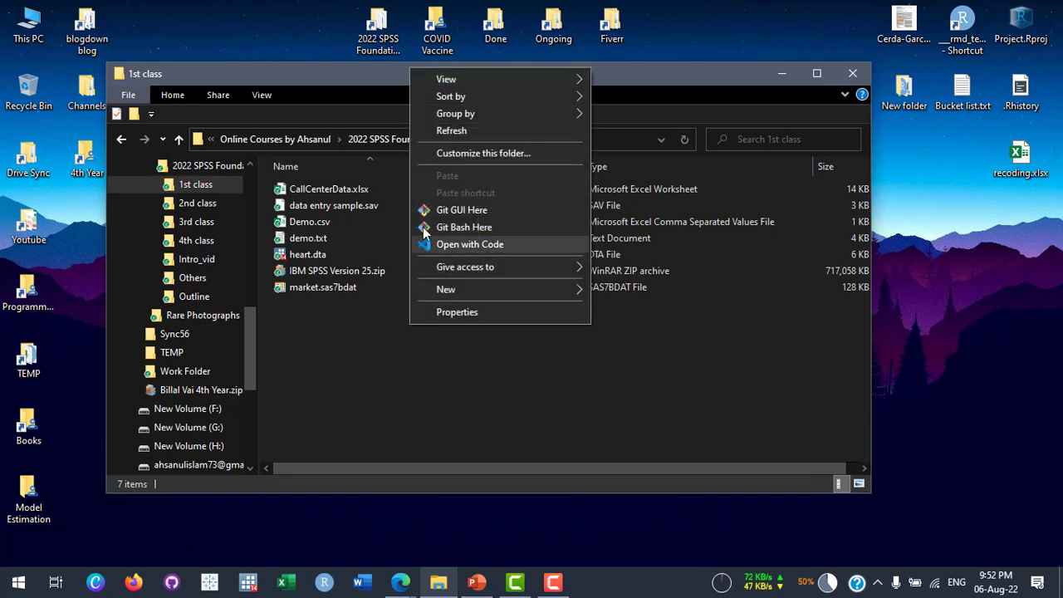
pyautogui.click(451, 130)
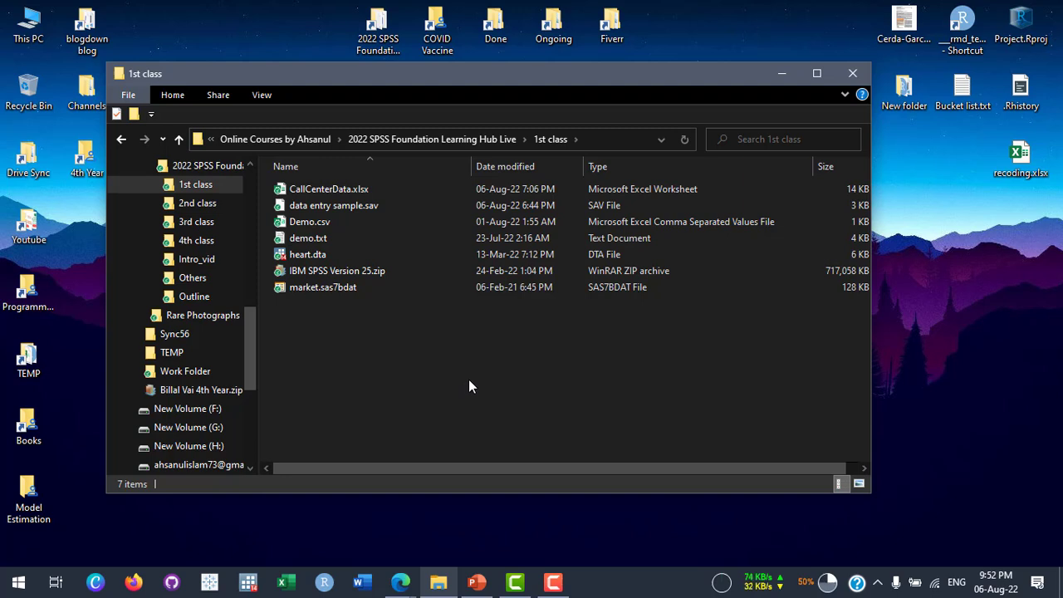
# Maximize the folder window and extract IBM SPSS Version 25.zip into a subfolder named IBM SPSS Version 25
pyautogui.click(417, 276)
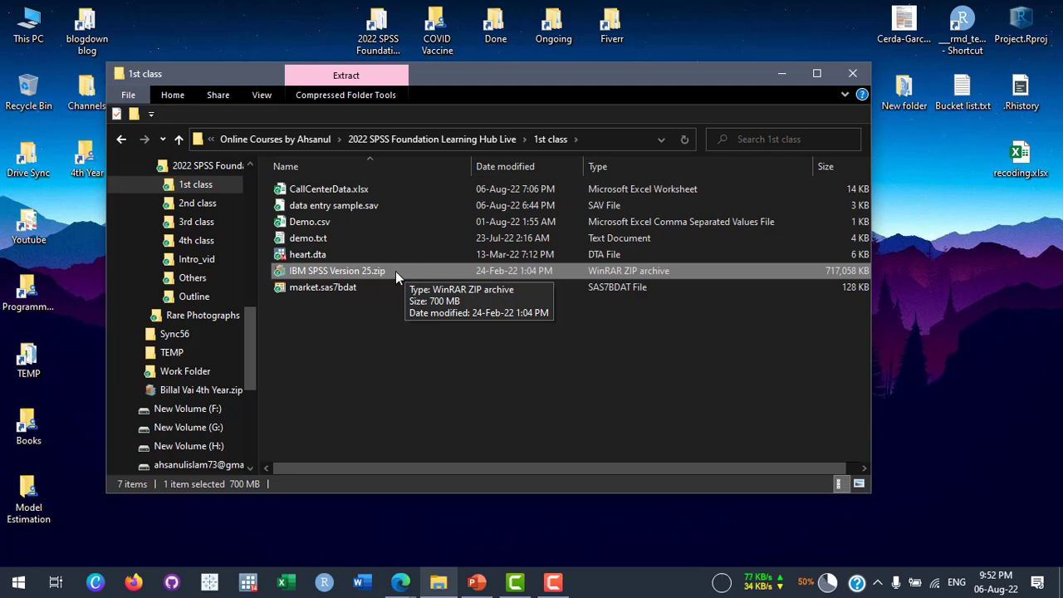
pyautogui.click(817, 73)
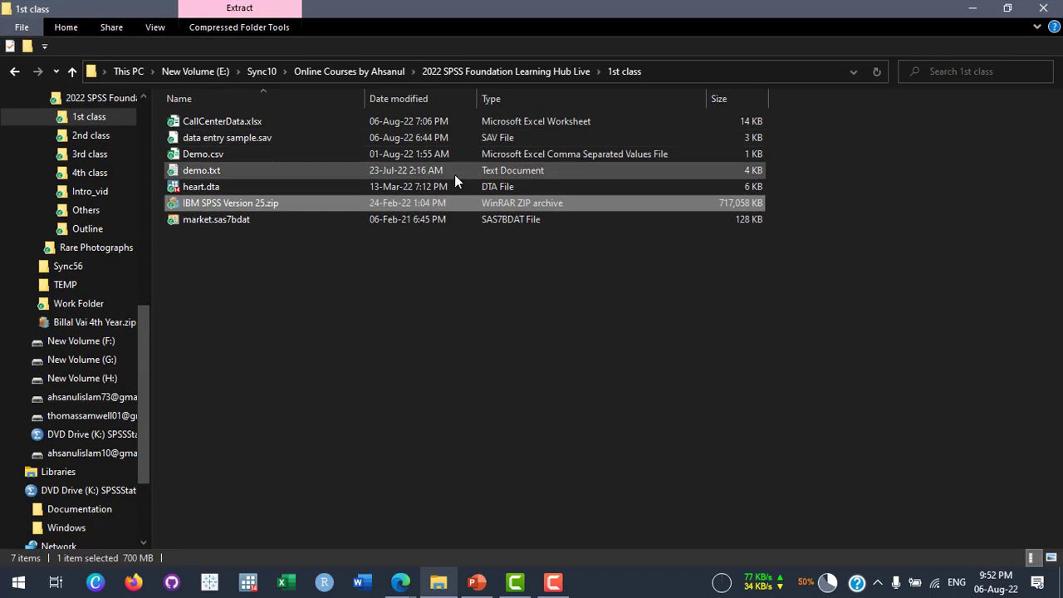
pyautogui.rightClick(274, 268)
pyautogui.click(348, 332)
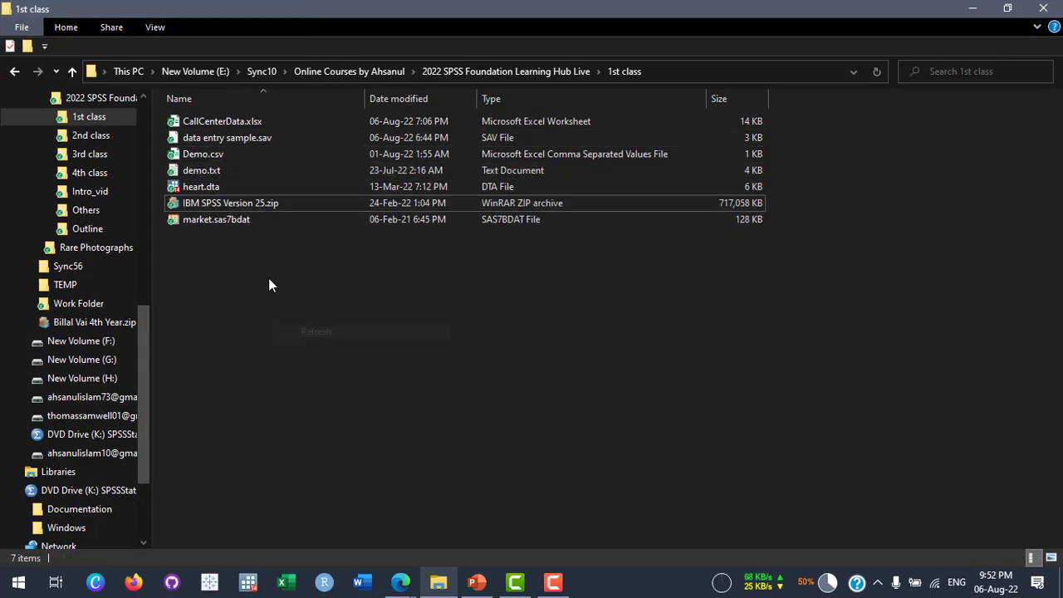
pyautogui.click(269, 208)
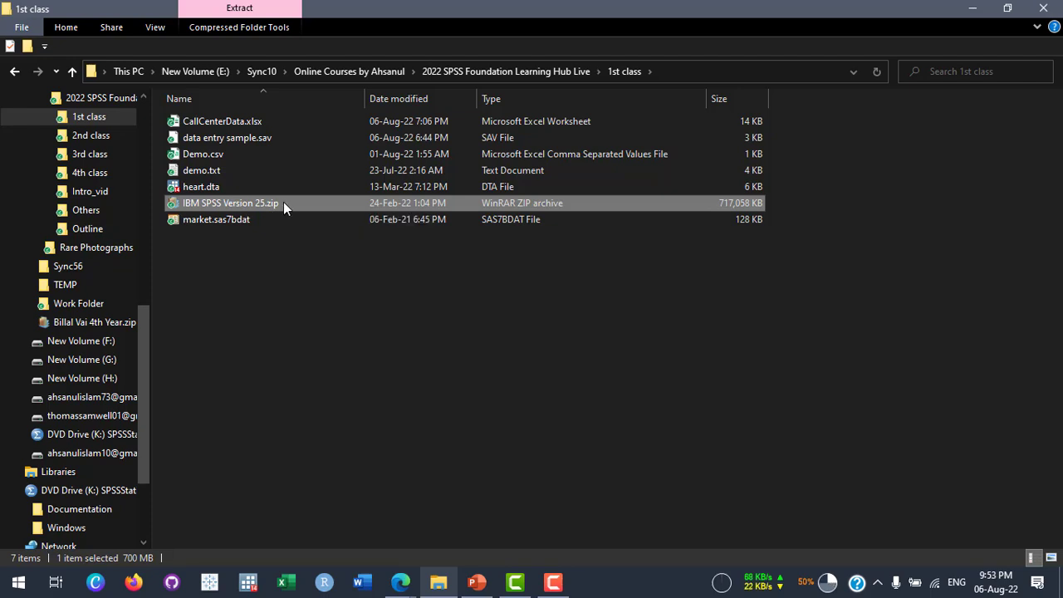
pyautogui.rightClick(283, 202)
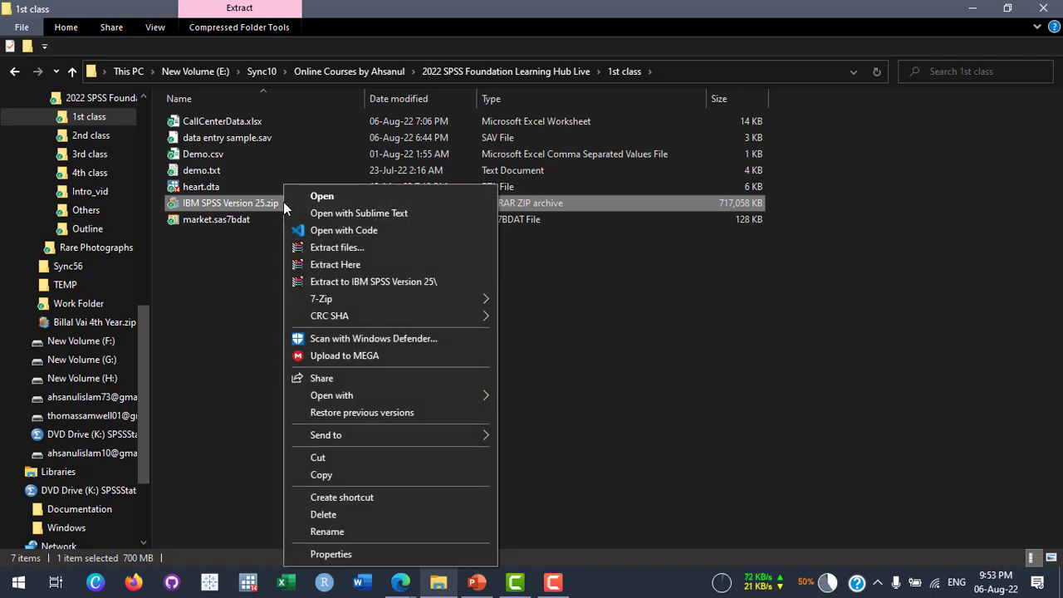
pyautogui.click(417, 282)
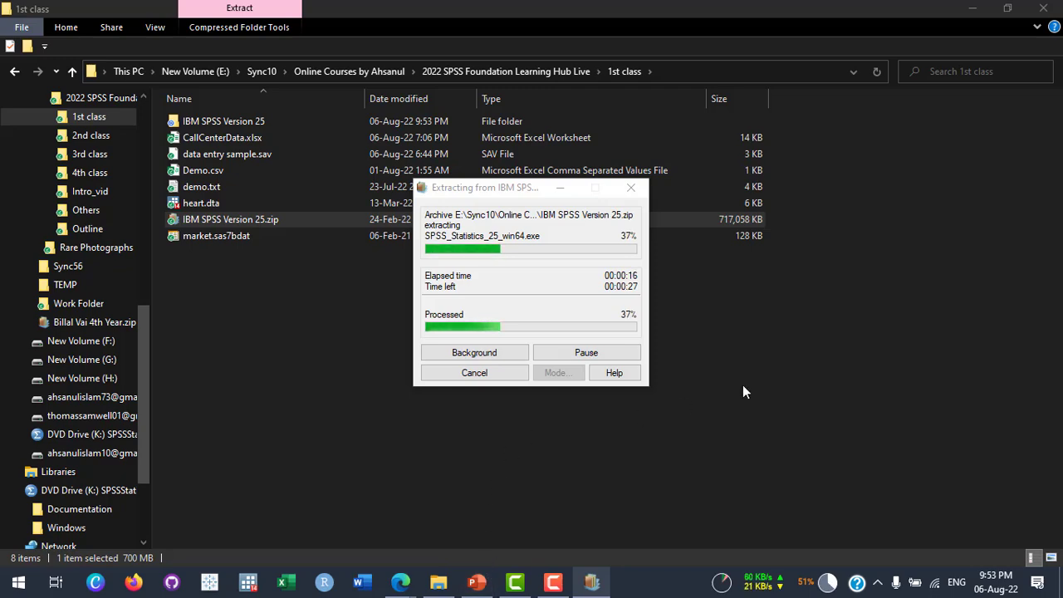
pyautogui.hotkey('alt', 'Tab')
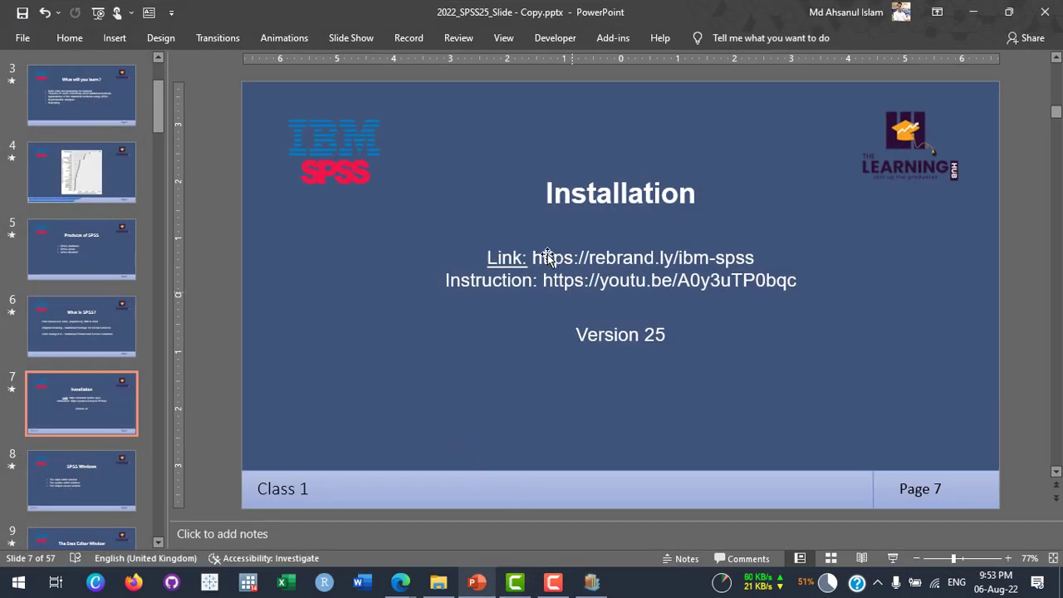
pyautogui.moveTo(536, 260); pyautogui.dragTo(751, 252)
pyautogui.hotkey('ctrl', 'c')
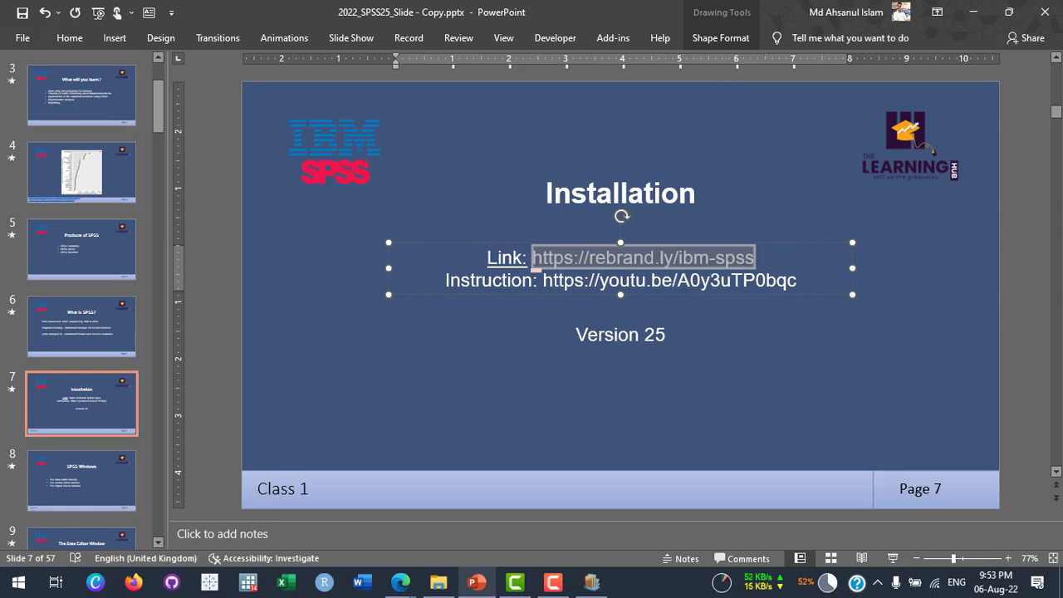
pyautogui.hotkey('alt', 'Tab')
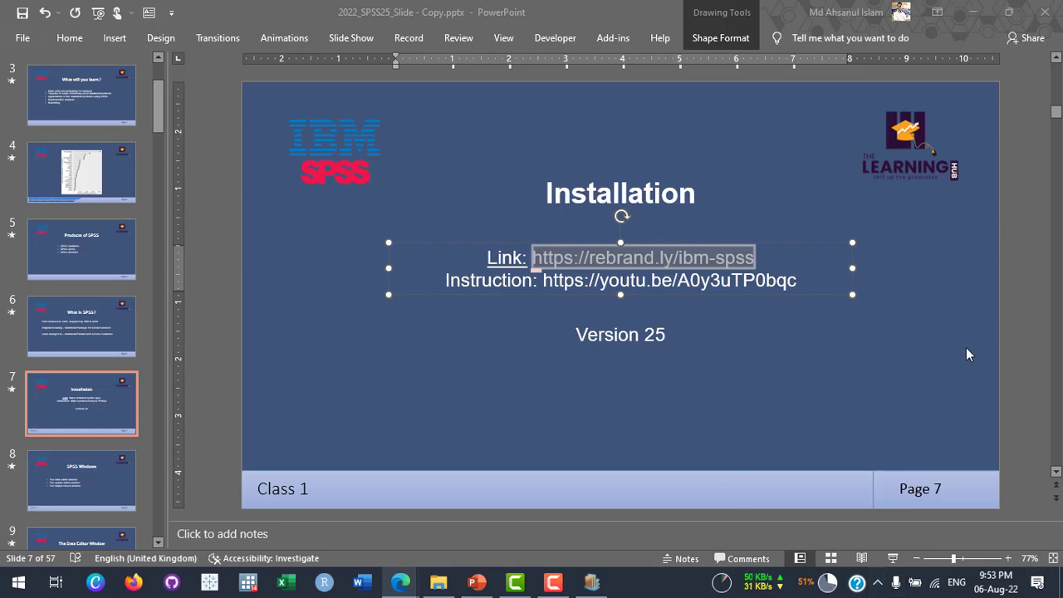
pyautogui.click(977, 13)
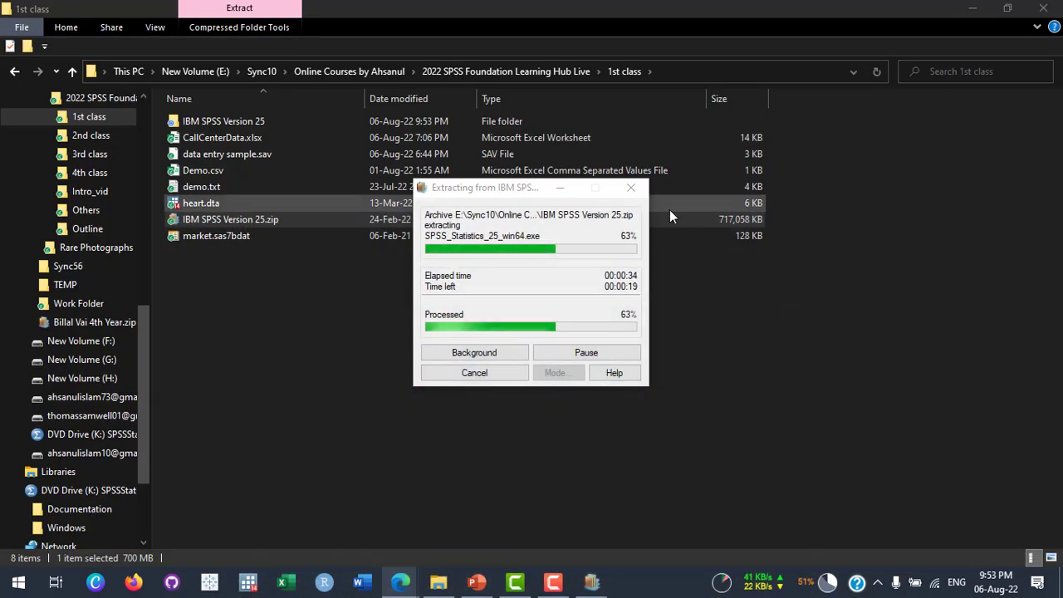
pyautogui.click(519, 275)
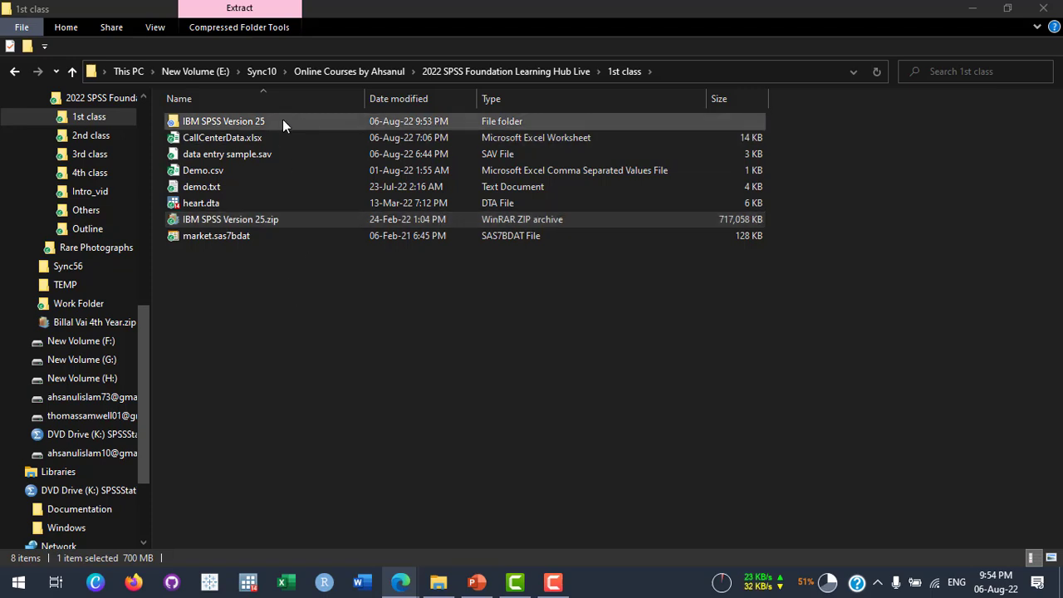
# Open the extracted IBM SPSS Version 25 folder and run the SPSS_Statistics_25_win64.exe installer
pyautogui.click(260, 123)
pyautogui.doubleClick(260, 122)
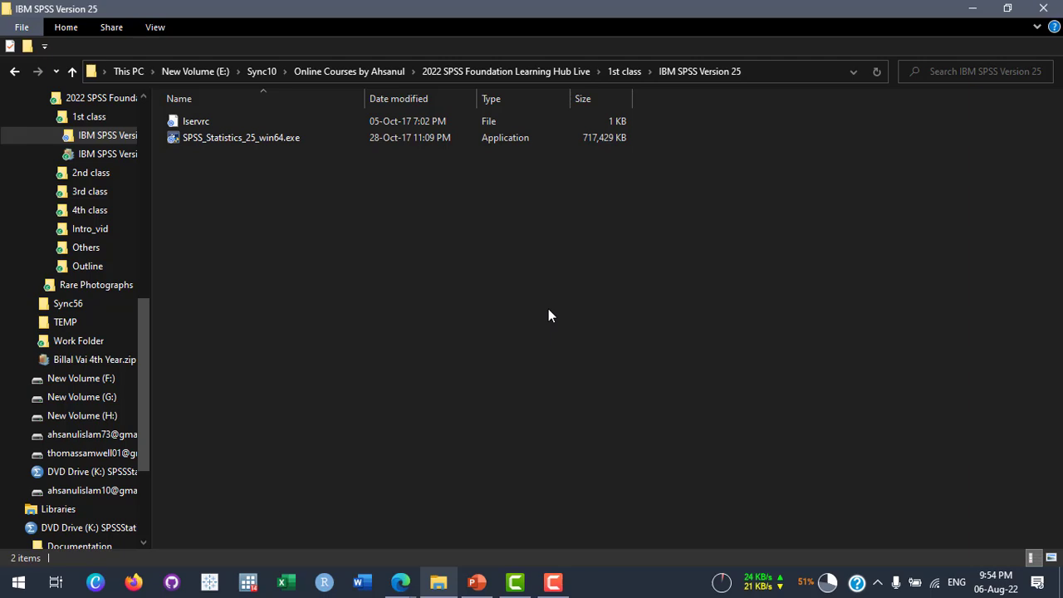
pyautogui.click(265, 141)
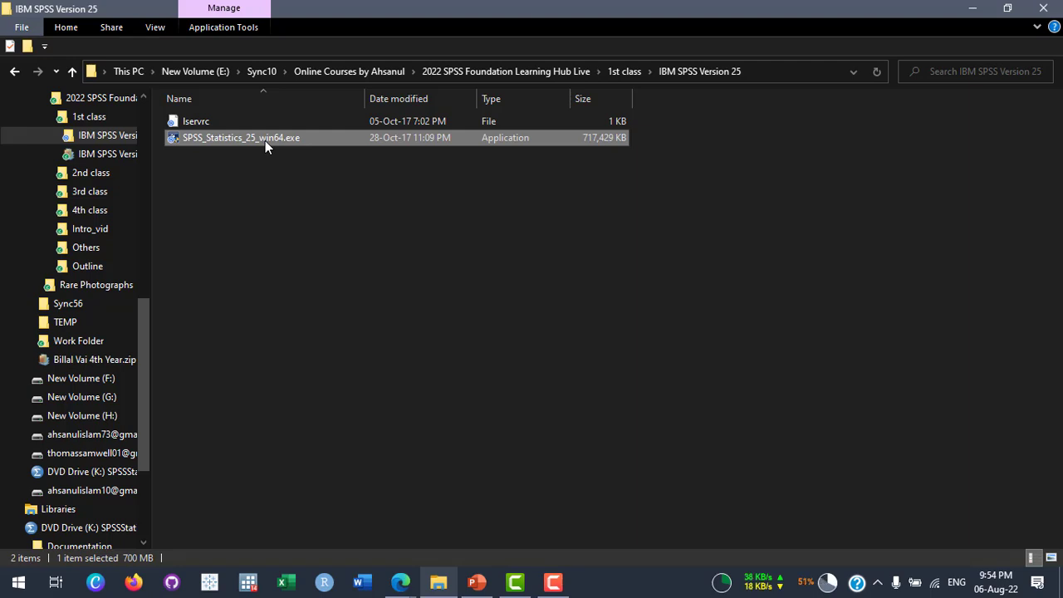
pyautogui.doubleClick(265, 141)
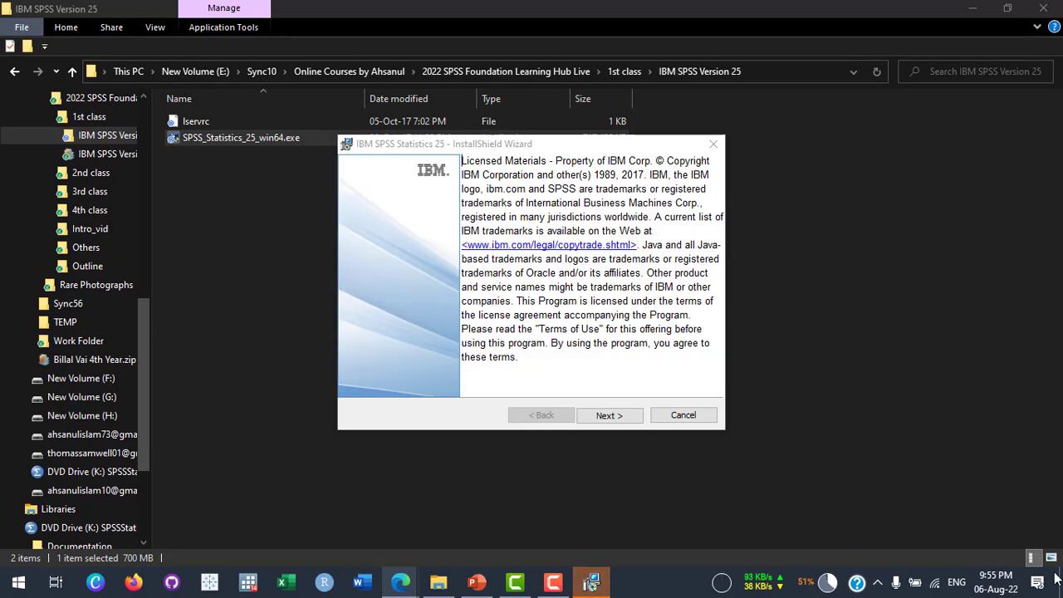
# Advance past the installer's introduction and accept the IBM SPSS Statistics 25 software license agreement
pyautogui.click(548, 412)
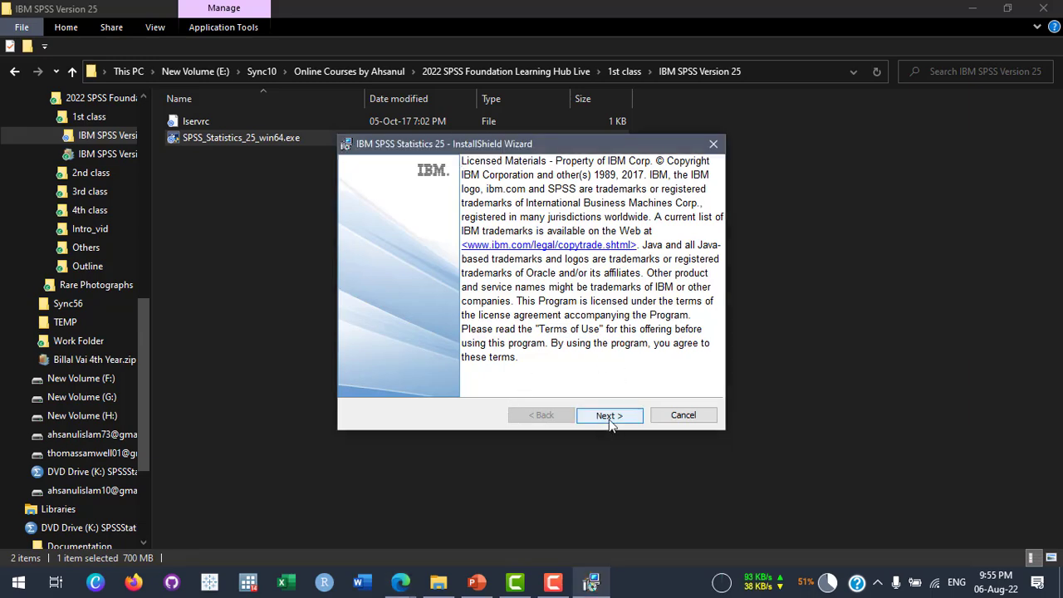
pyautogui.click(610, 417)
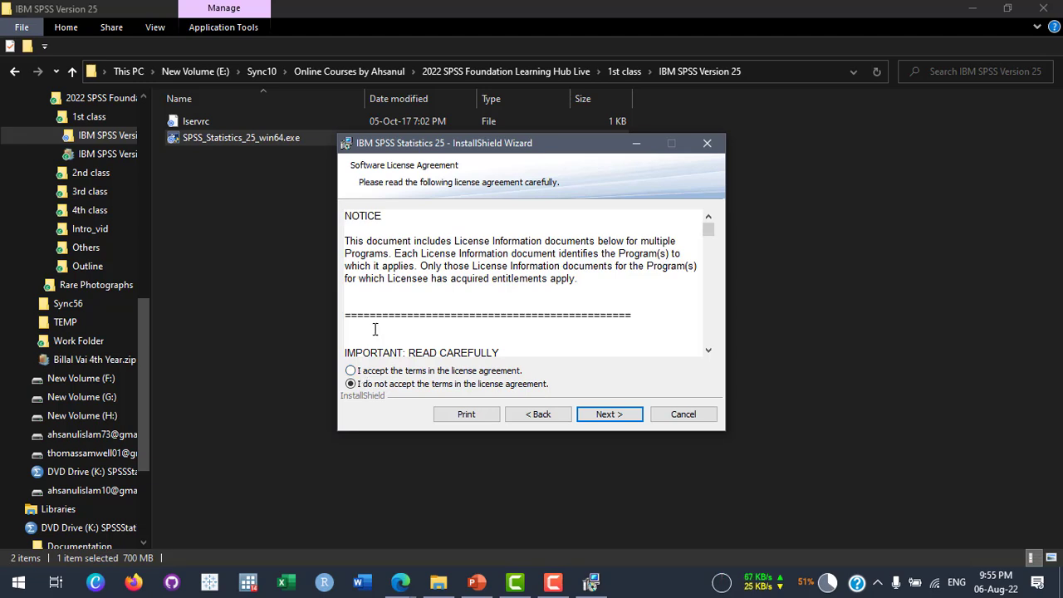
pyautogui.click(374, 371)
pyautogui.click(618, 417)
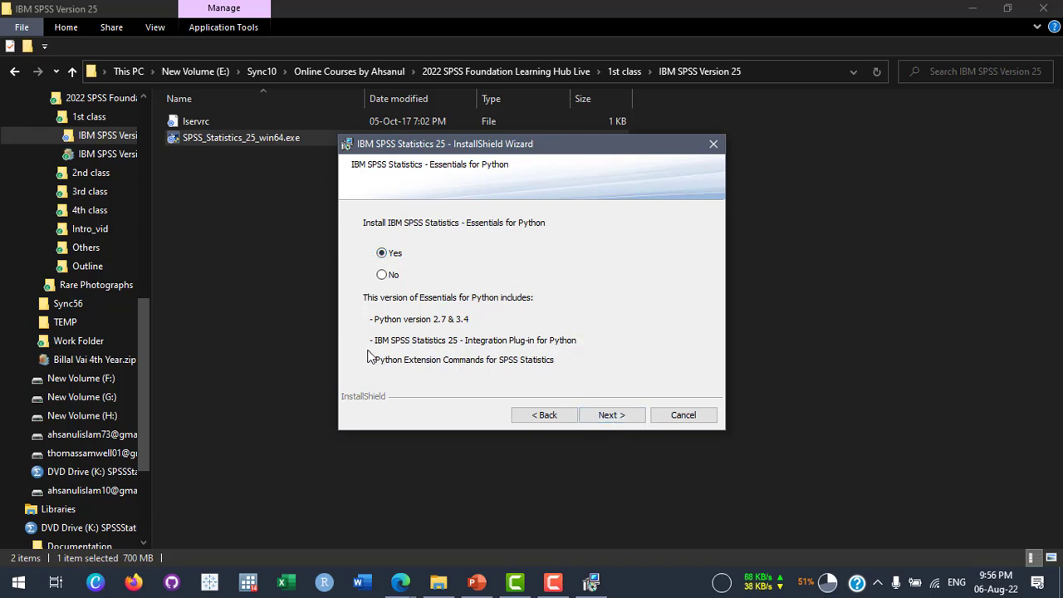
# Keep Essentials for Python set to Yes and accept both the Python and the Essentials for Python license agreements
pyautogui.click(611, 415)
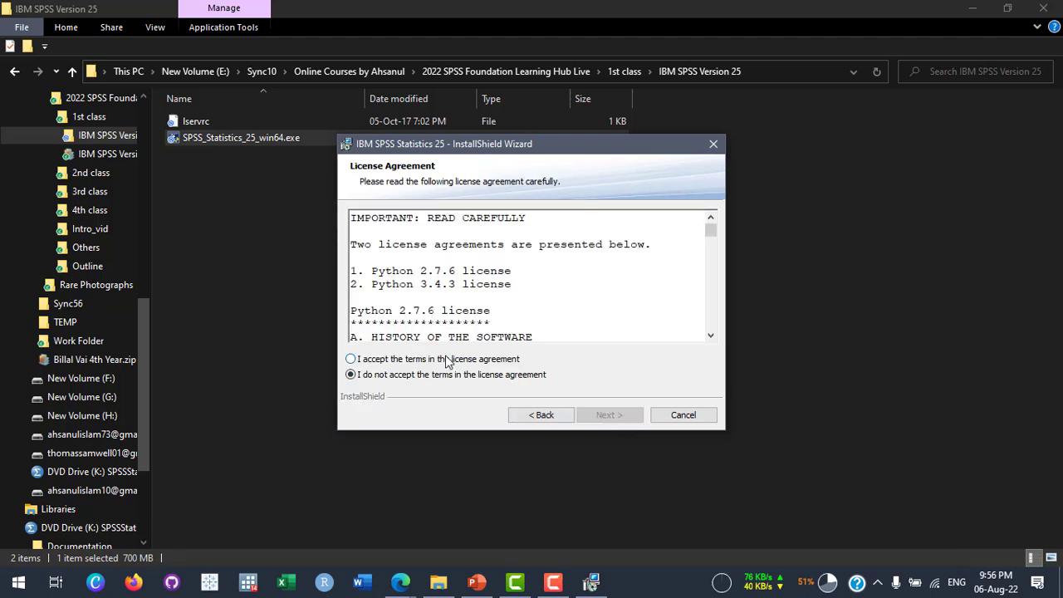
pyautogui.click(448, 362)
pyautogui.click(612, 415)
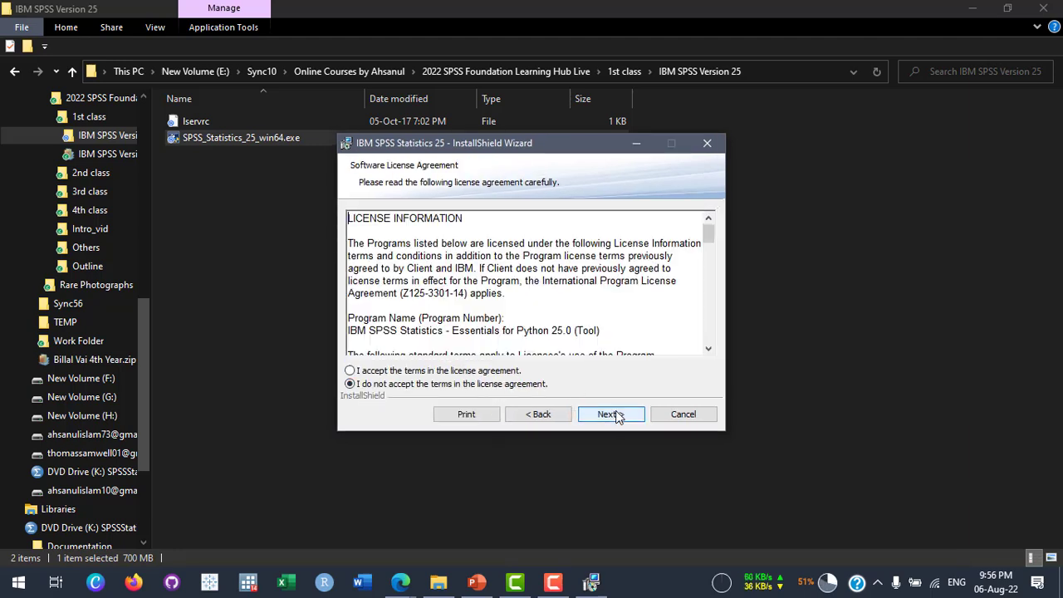
pyautogui.click(480, 372)
pyautogui.click(612, 415)
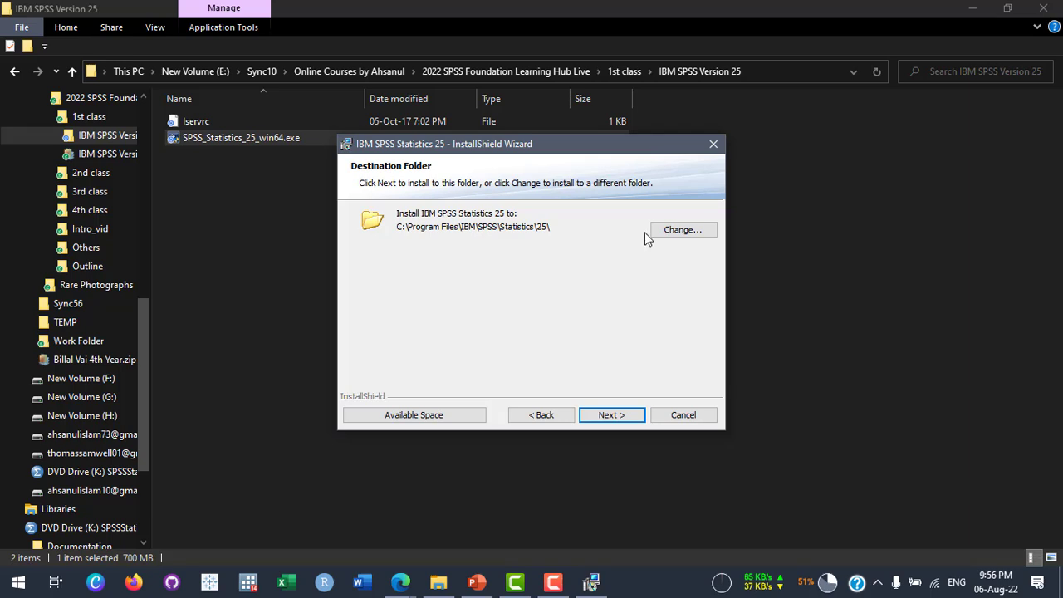
# Keep the destination folder as C:\Program Files\IBM\SPSS\Statistics\25\ and start the installation
pyautogui.click(677, 233)
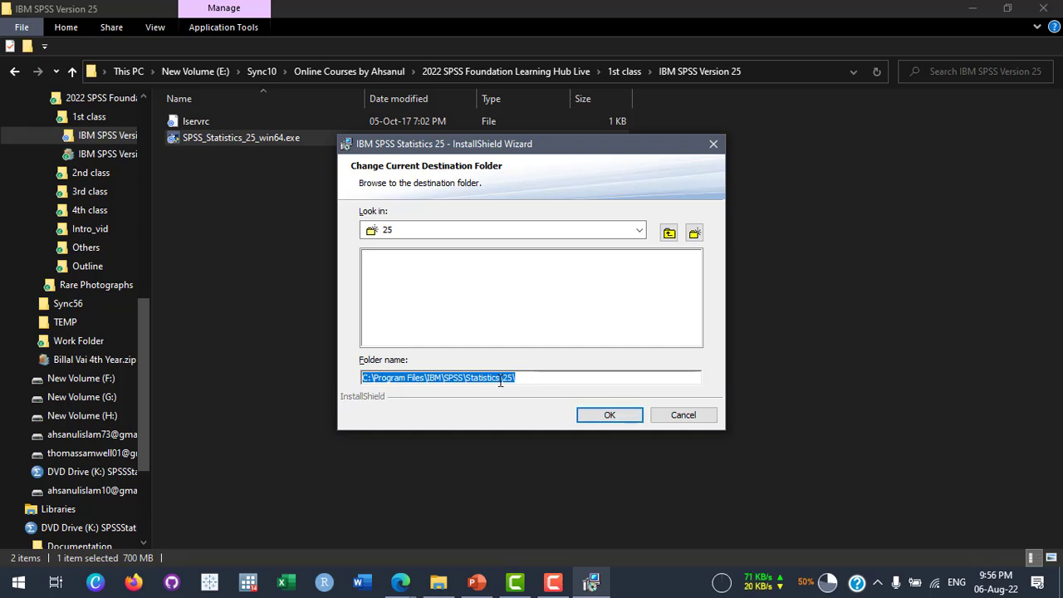
pyautogui.click(625, 415)
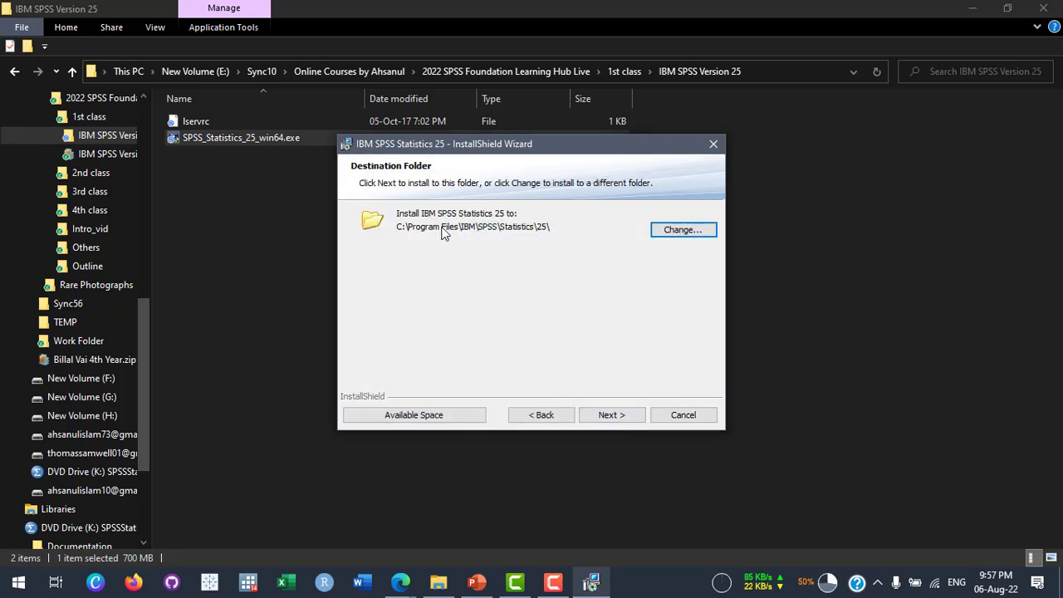
pyautogui.click(623, 419)
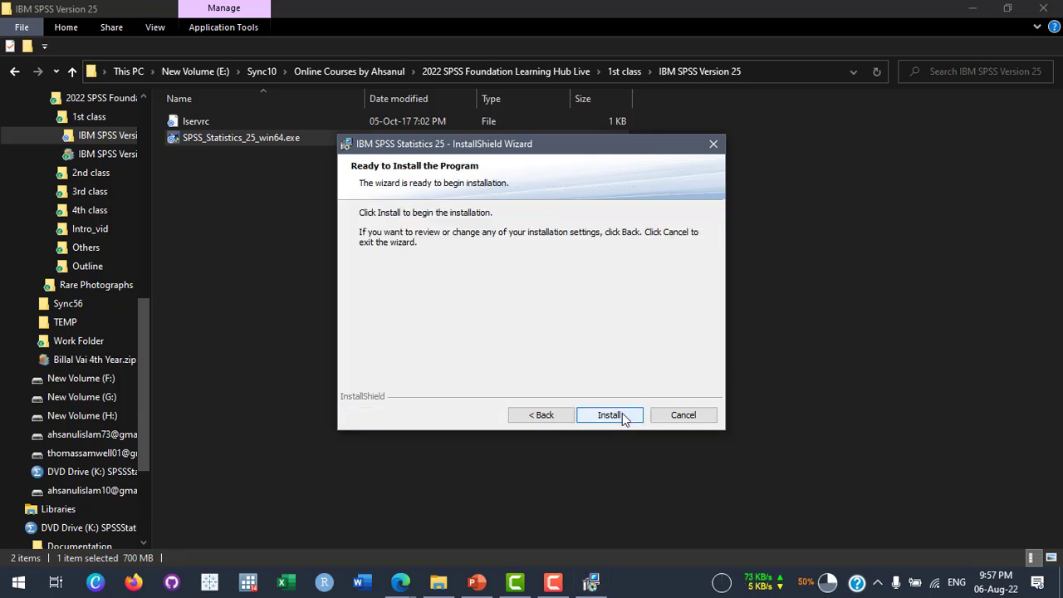
pyautogui.click(622, 413)
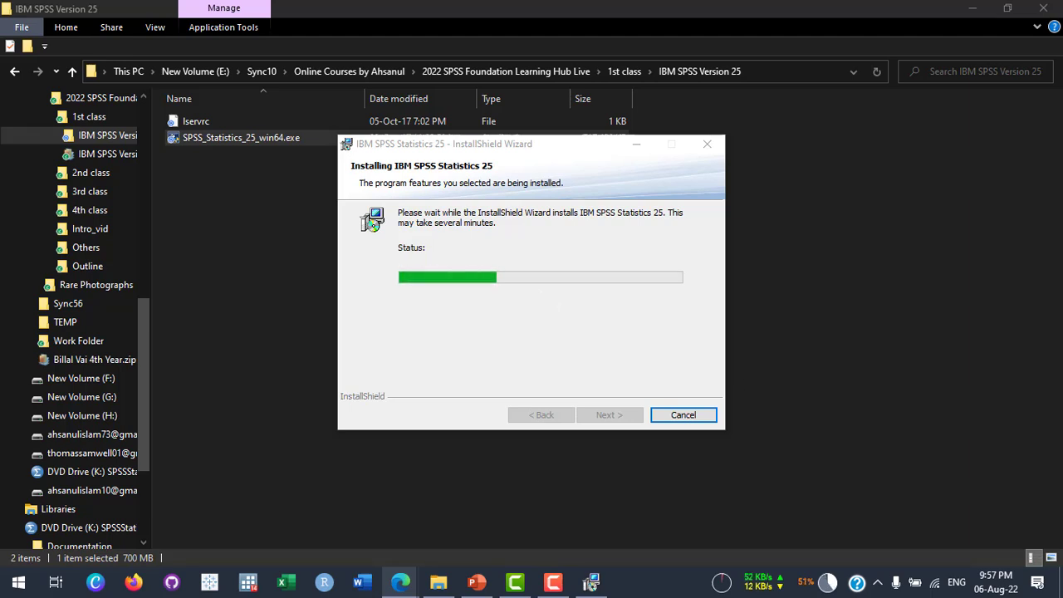
pyautogui.click(542, 246)
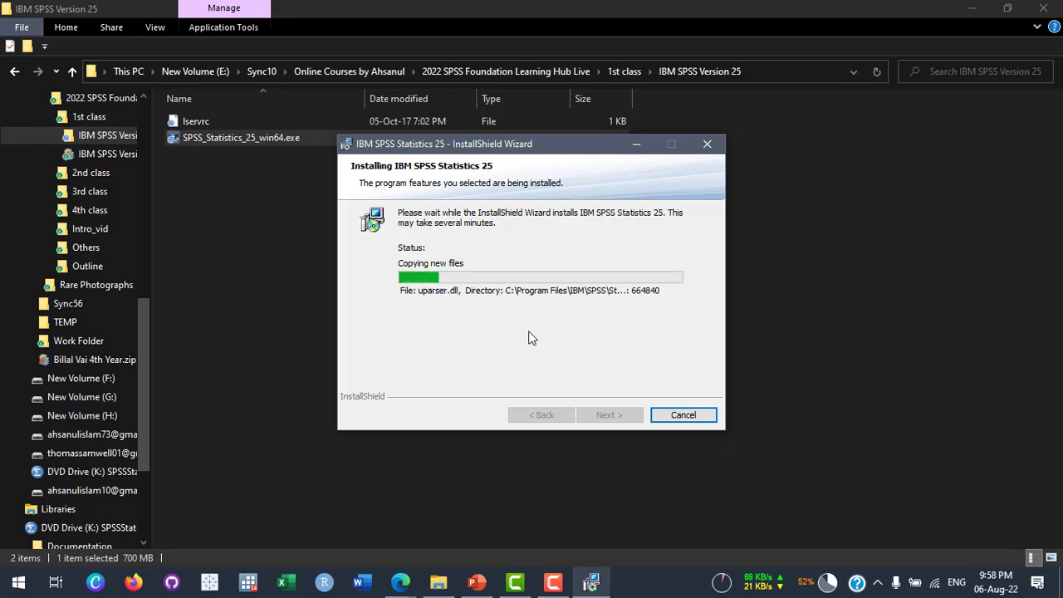
# Collapse the New Volume (E:) folder tree in File Explorer and return to the SPSS installation progress window
pyautogui.scroll(4, 121, 280)
pyautogui.scroll(10, 124, 249)
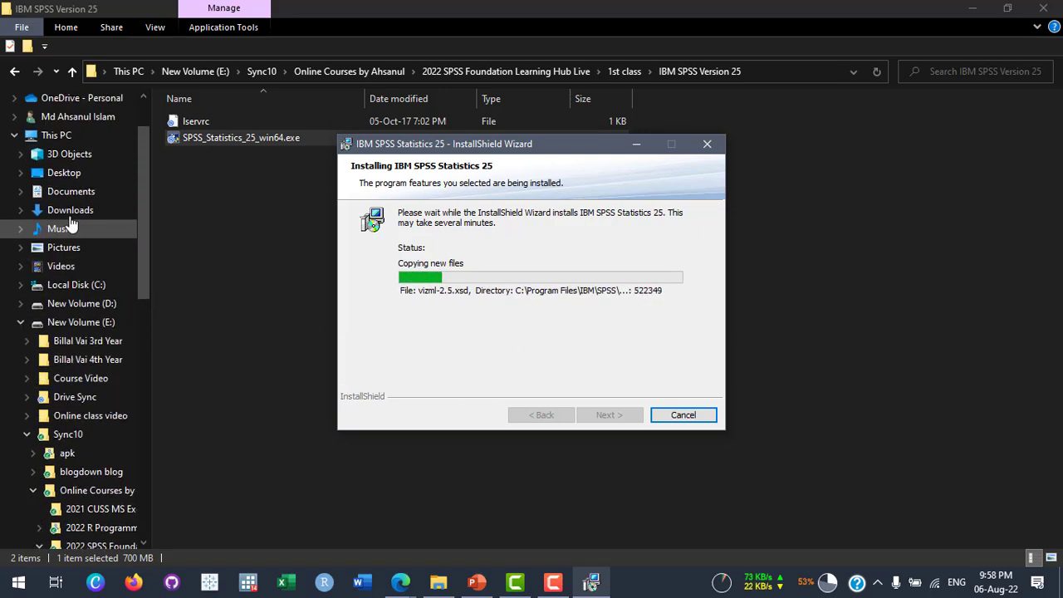
pyautogui.click(21, 322)
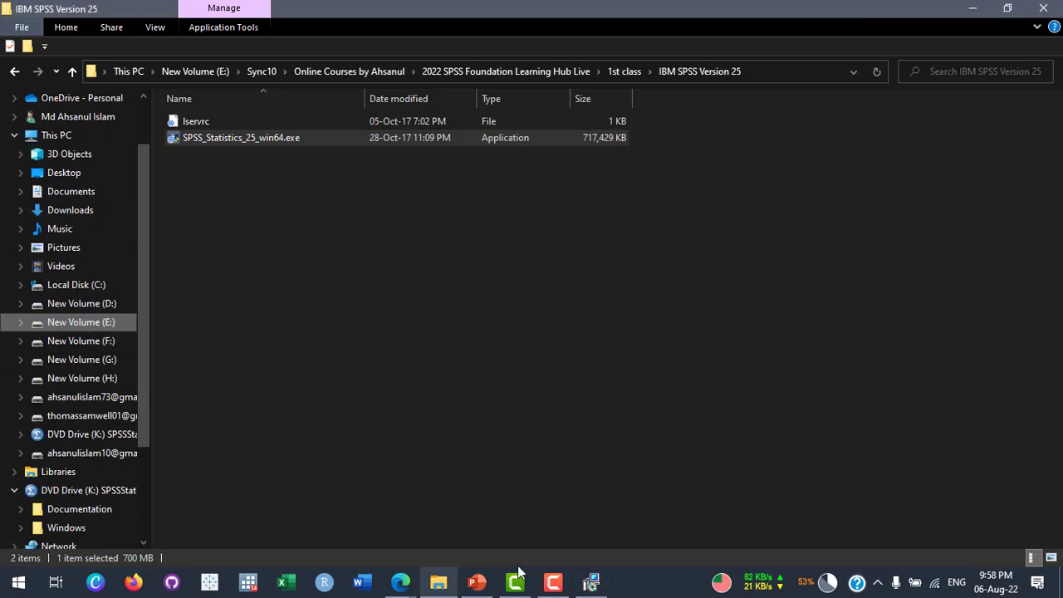
pyautogui.click(592, 581)
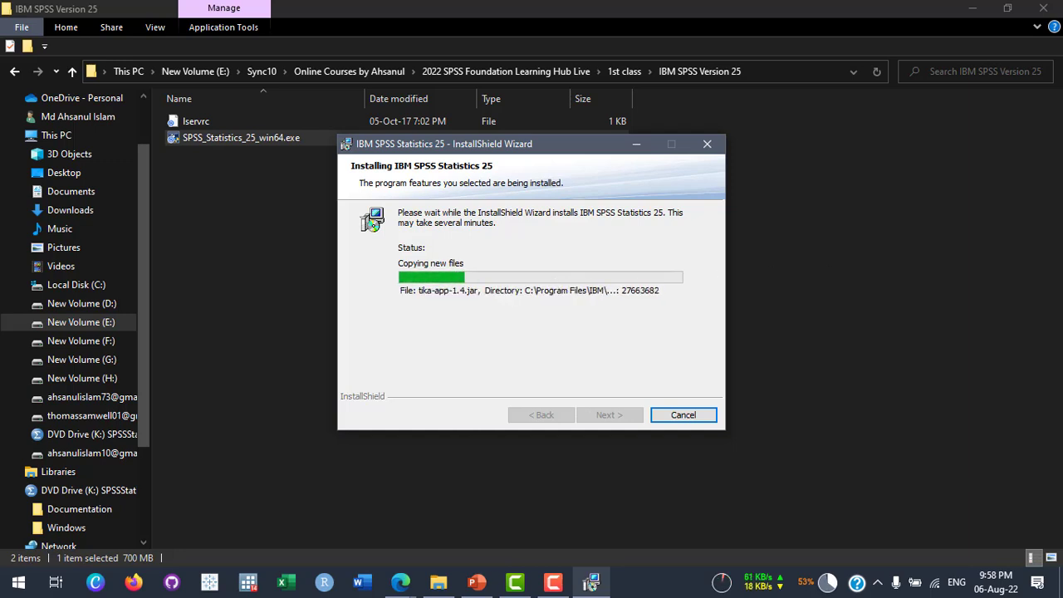
pyautogui.click(400, 581)
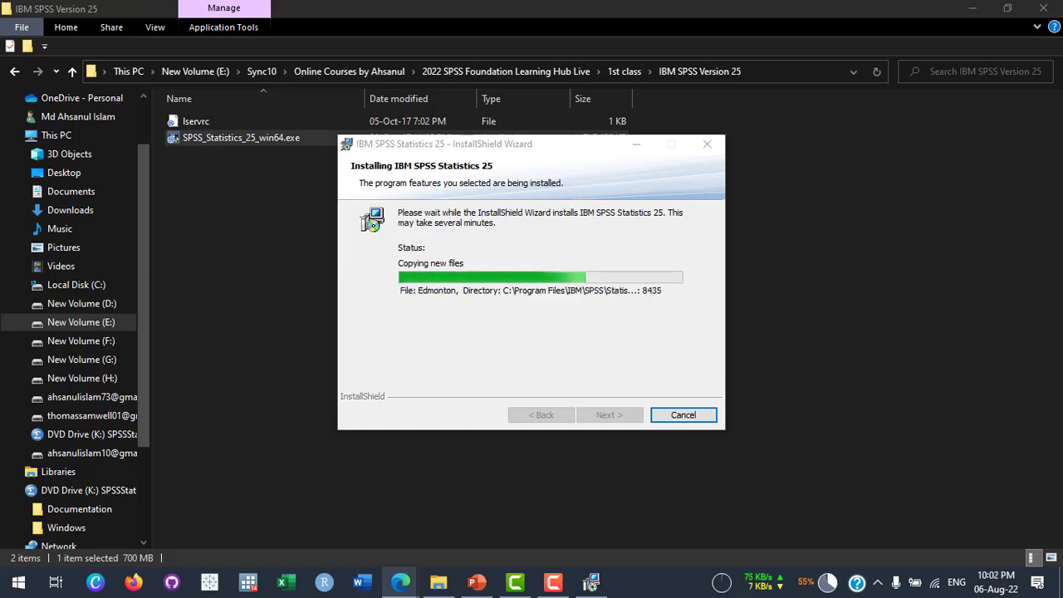
# Opt out of starting the SPSS Statistics 25 License Authorization Wizard and finish the completed installation
pyautogui.press('super')
pyautogui.press('super')
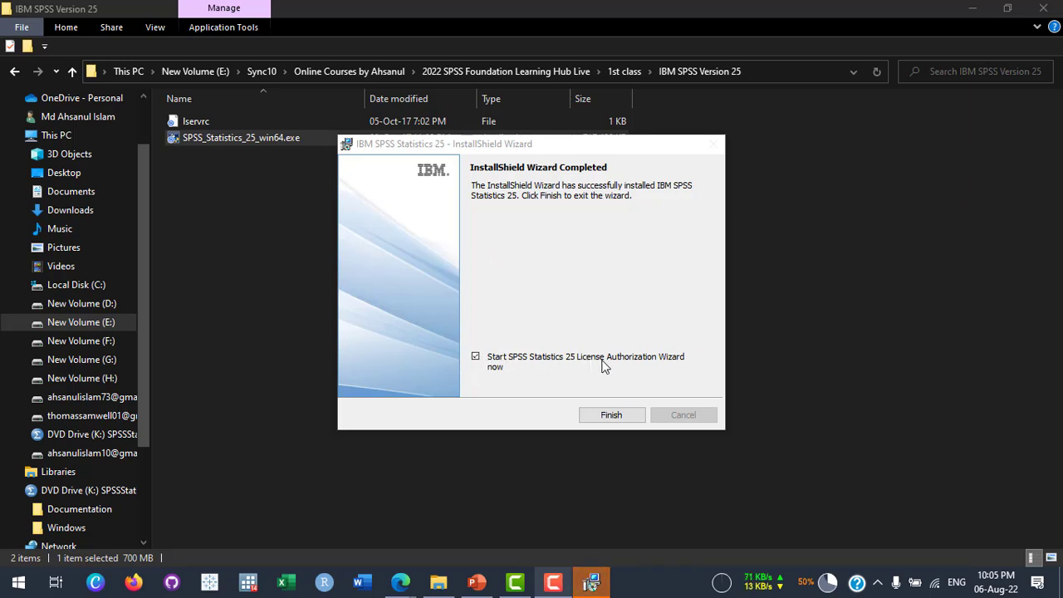
pyautogui.click(474, 357)
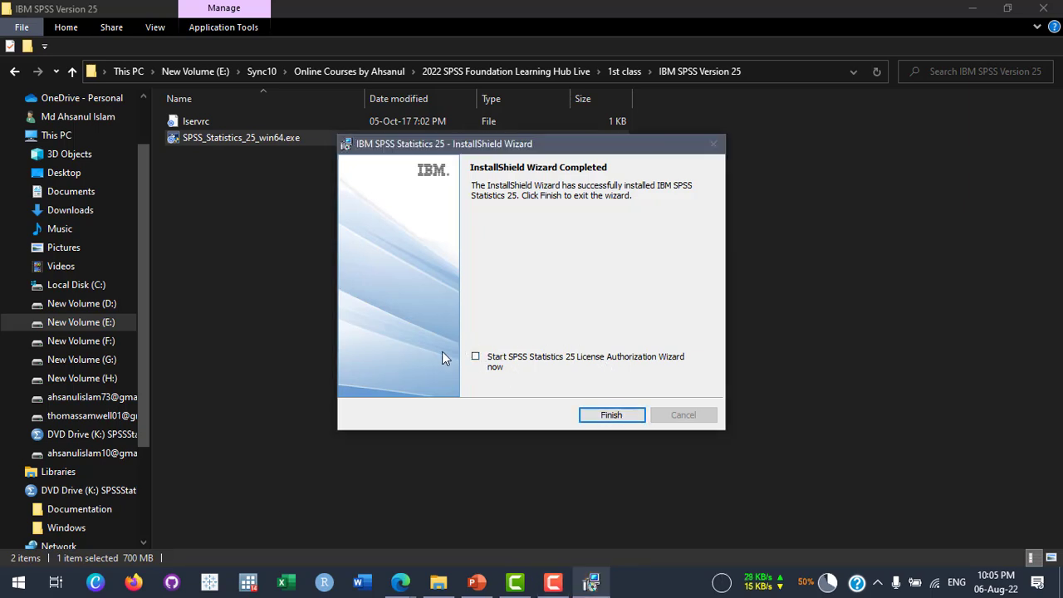
pyautogui.click(615, 416)
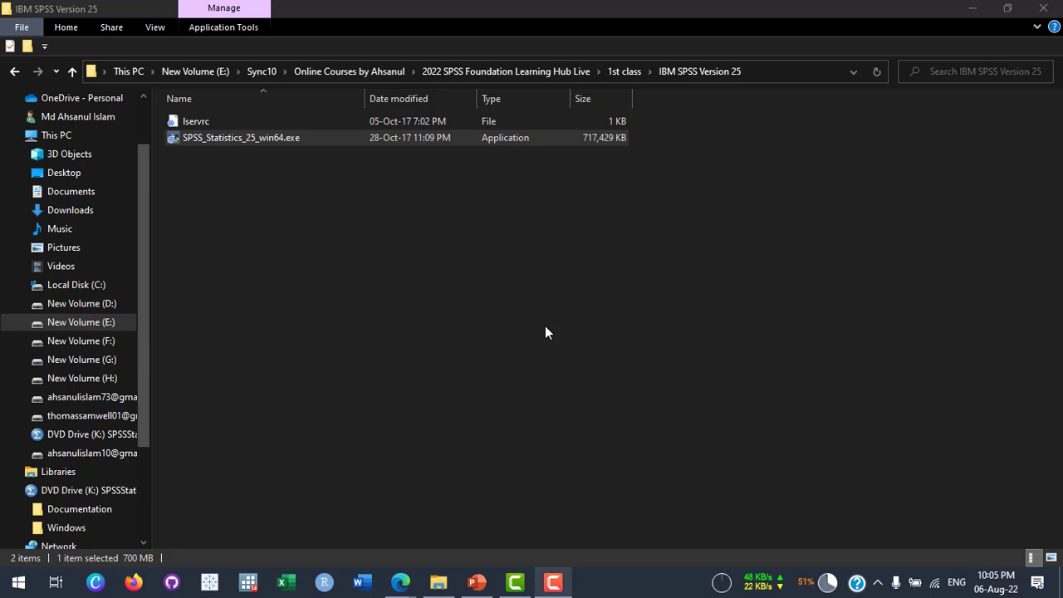
# Search Windows for "spss" and launch IBM SPSS Statistics 25
pyautogui.click(25, 579)
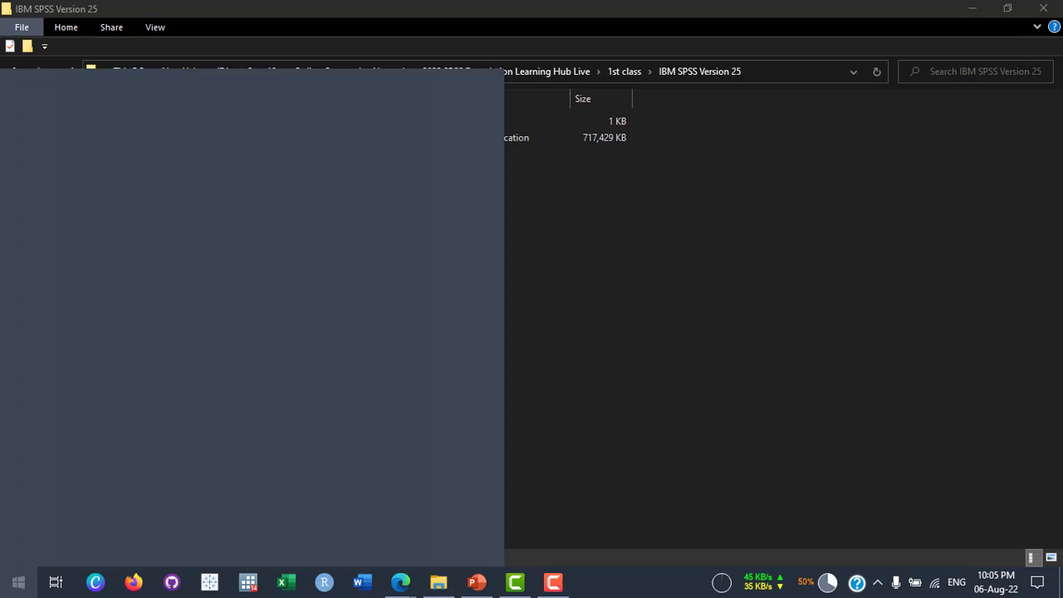
pyautogui.click(670, 252)
pyautogui.press('super')
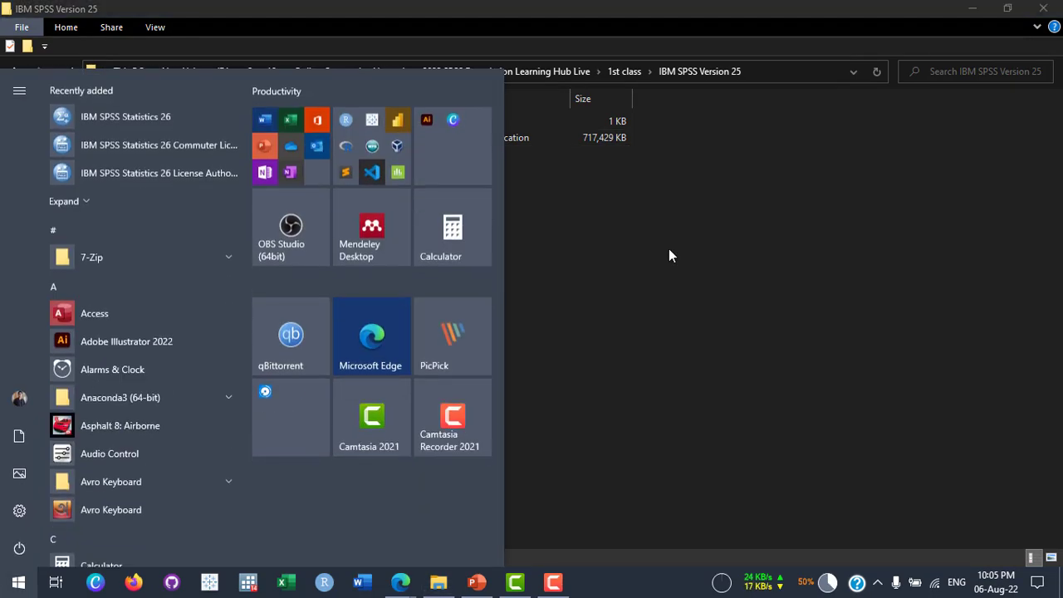
pyautogui.press('super')
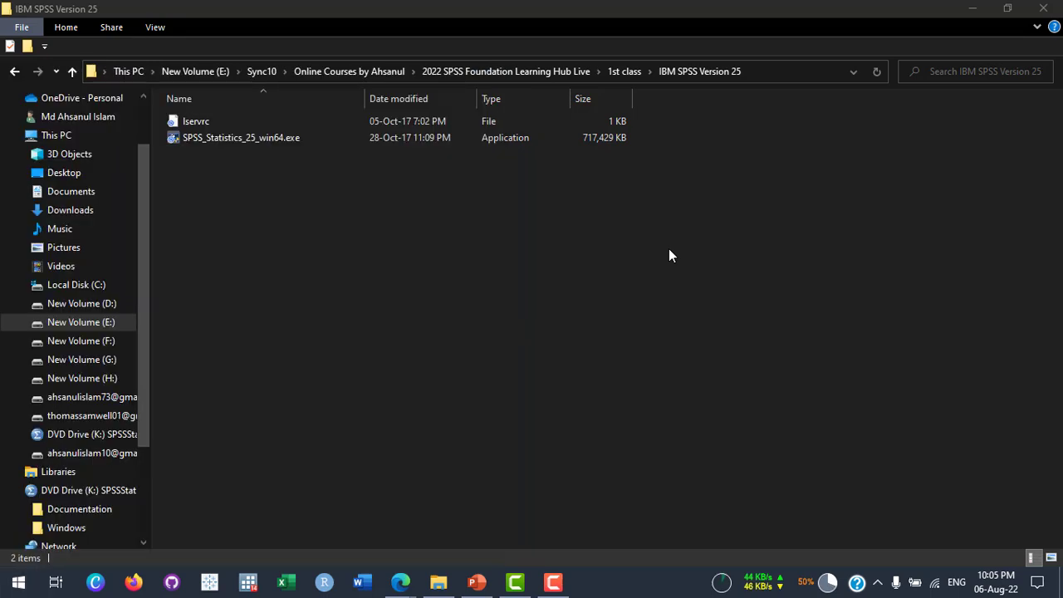
pyautogui.press('super')
pyautogui.write('spss')
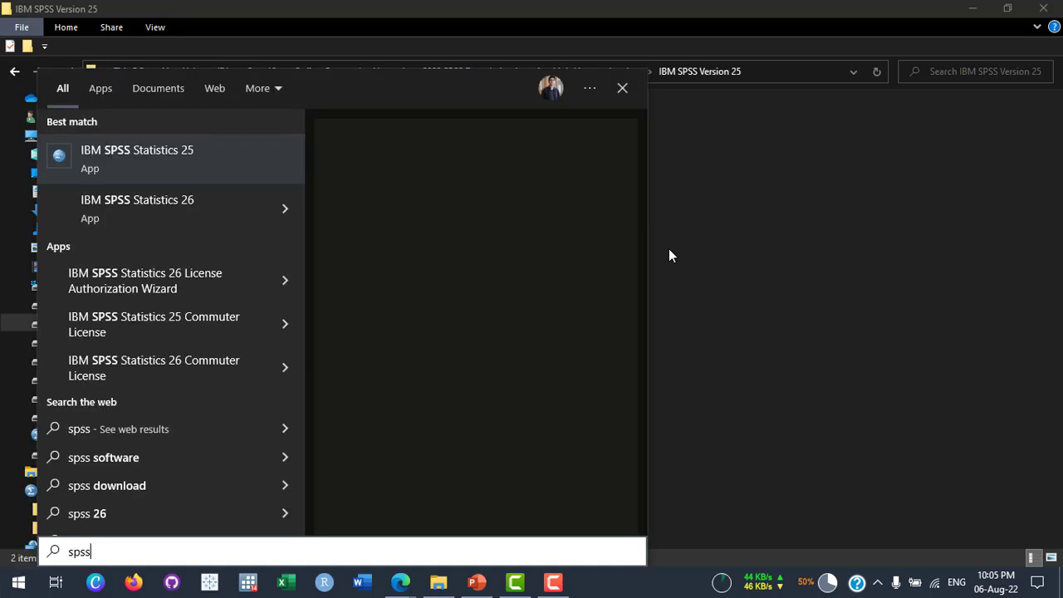
pyautogui.click(197, 153)
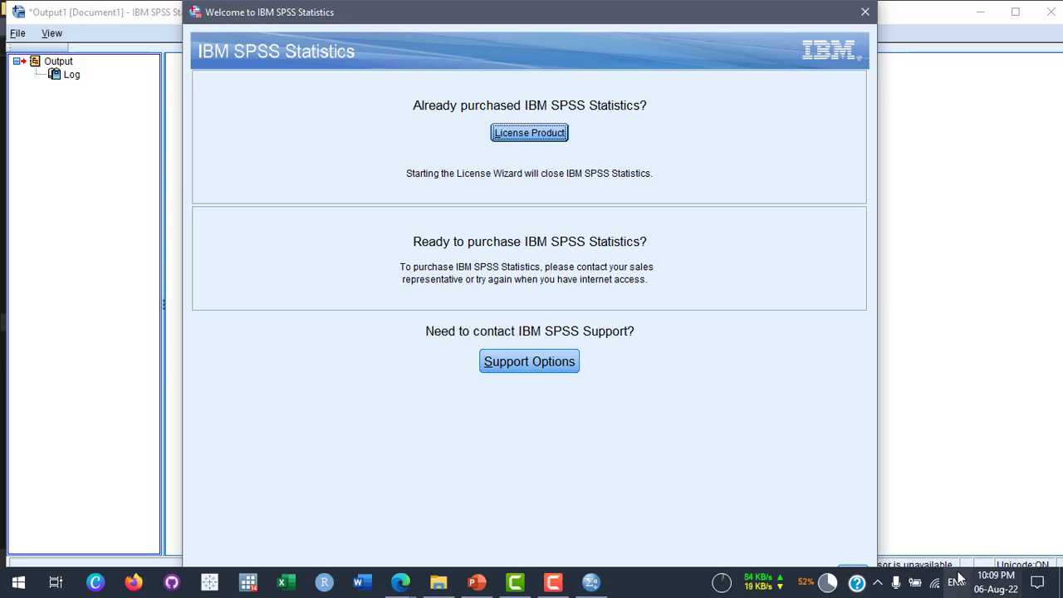
# Move the Welcome to IBM SPSS Statistics window aside to read the output log behind it, and close that window
pyautogui.moveTo(504, 18); pyautogui.dragTo(493, 250)
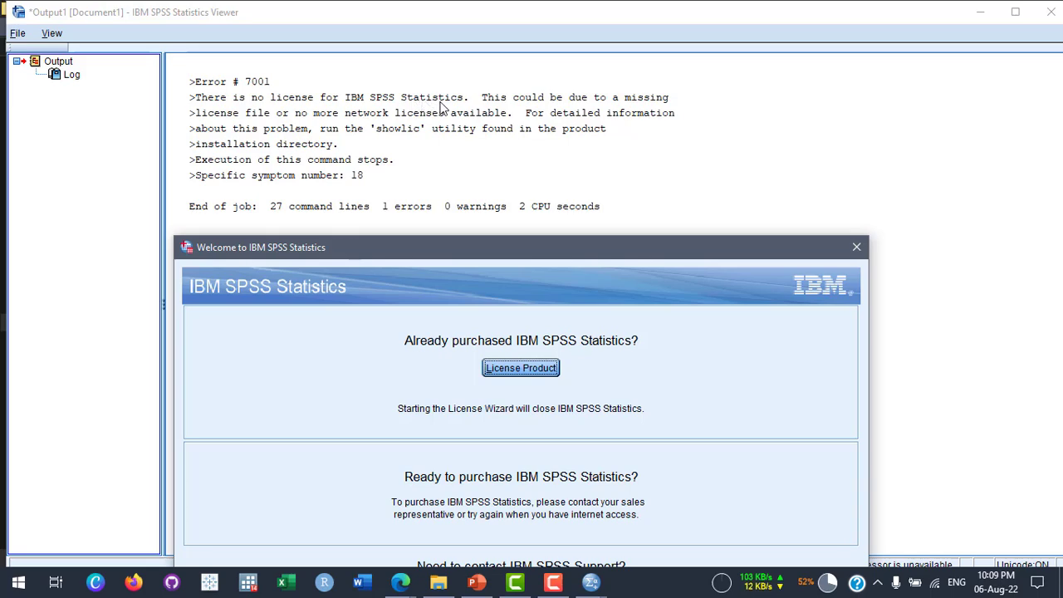
pyautogui.moveTo(544, 251); pyautogui.dragTo(577, 23)
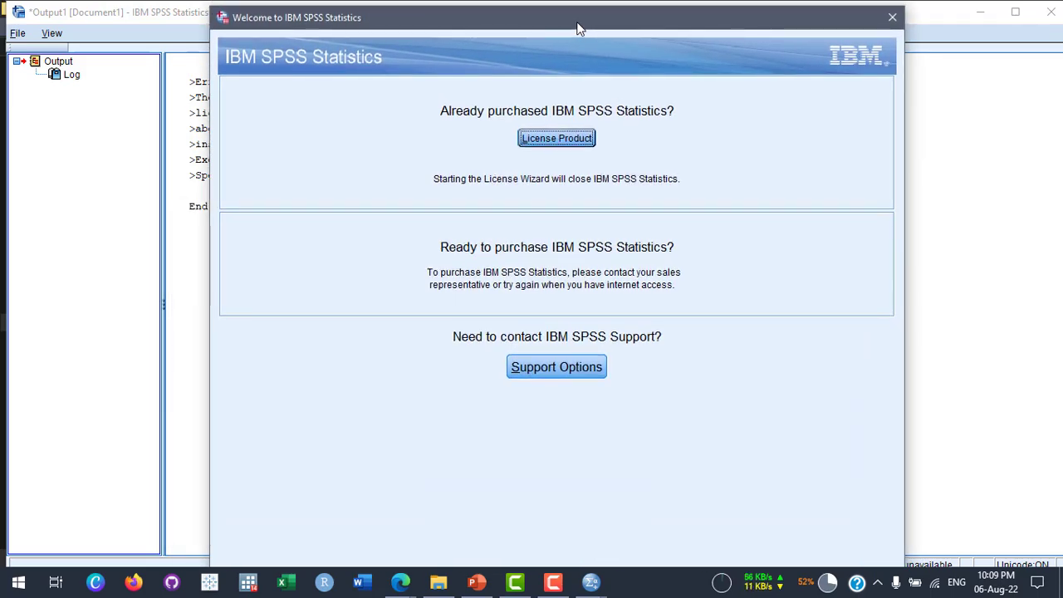
pyautogui.click(891, 17)
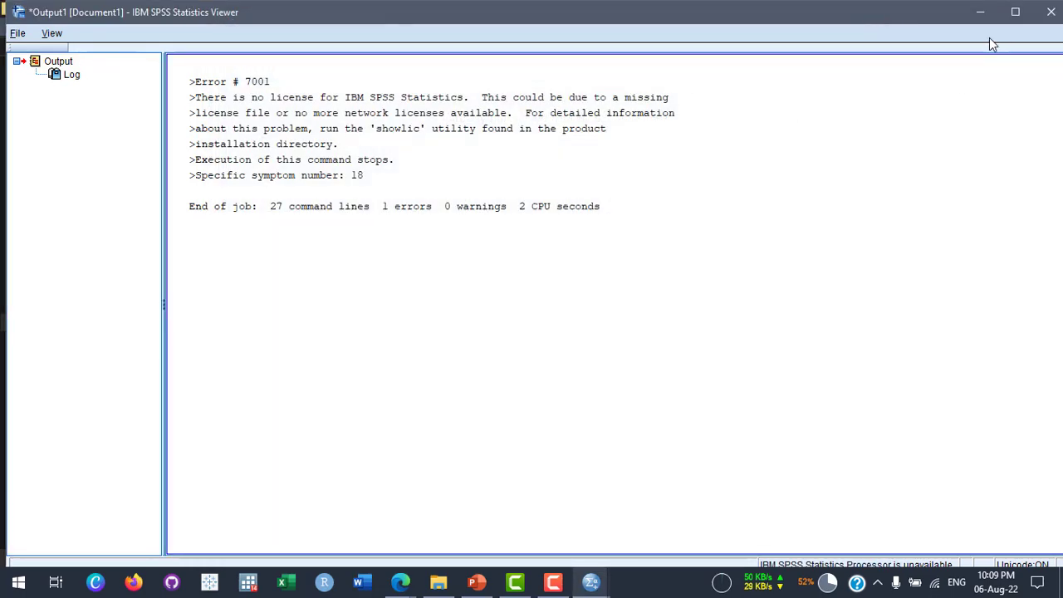
pyautogui.click(532, 341)
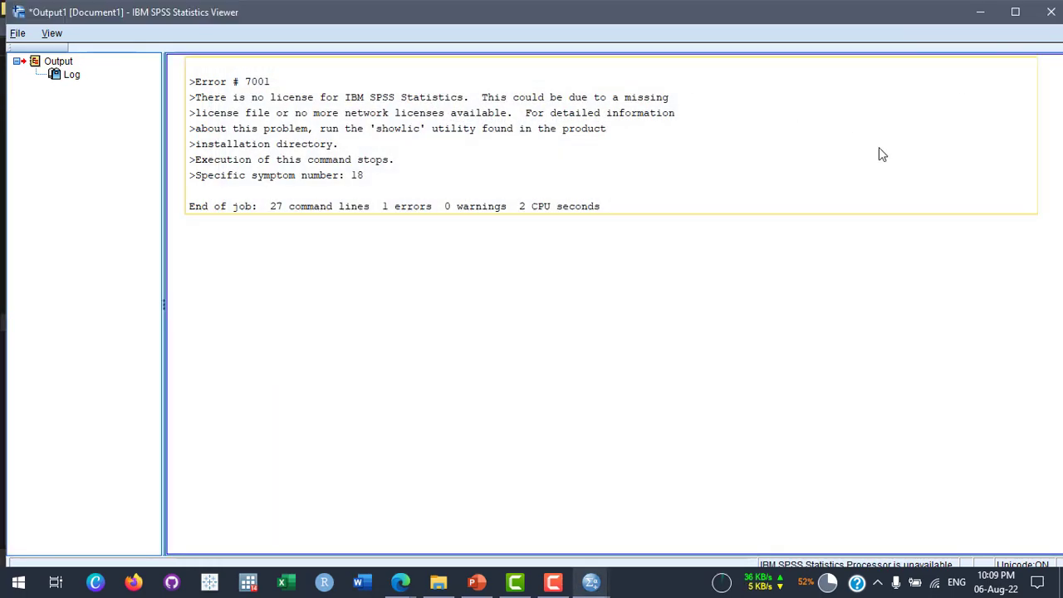
# Close the Output1 viewer window without saving its contents
pyautogui.click(1052, 19)
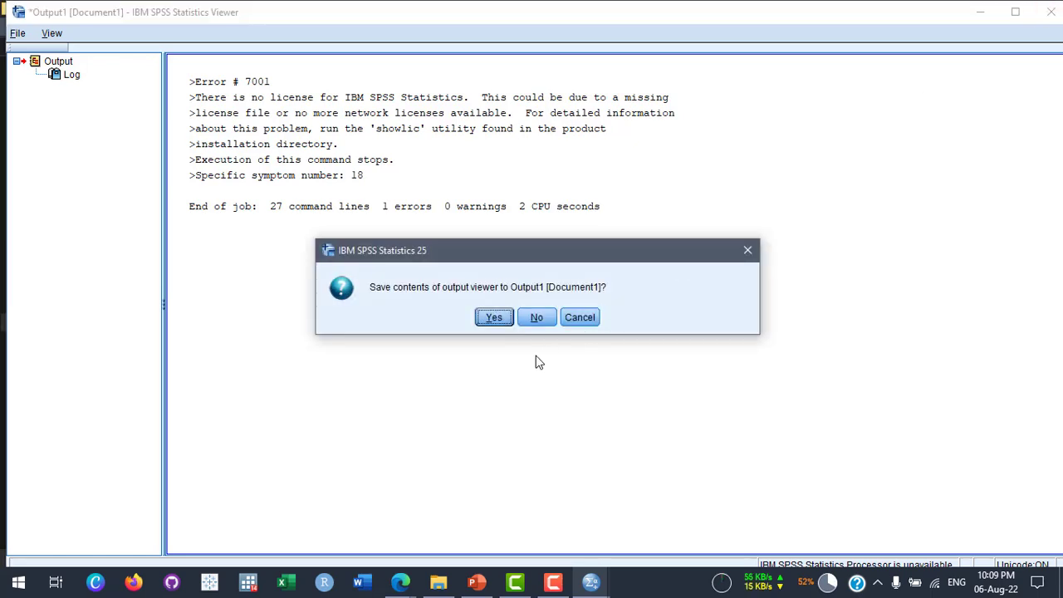
pyautogui.click(748, 250)
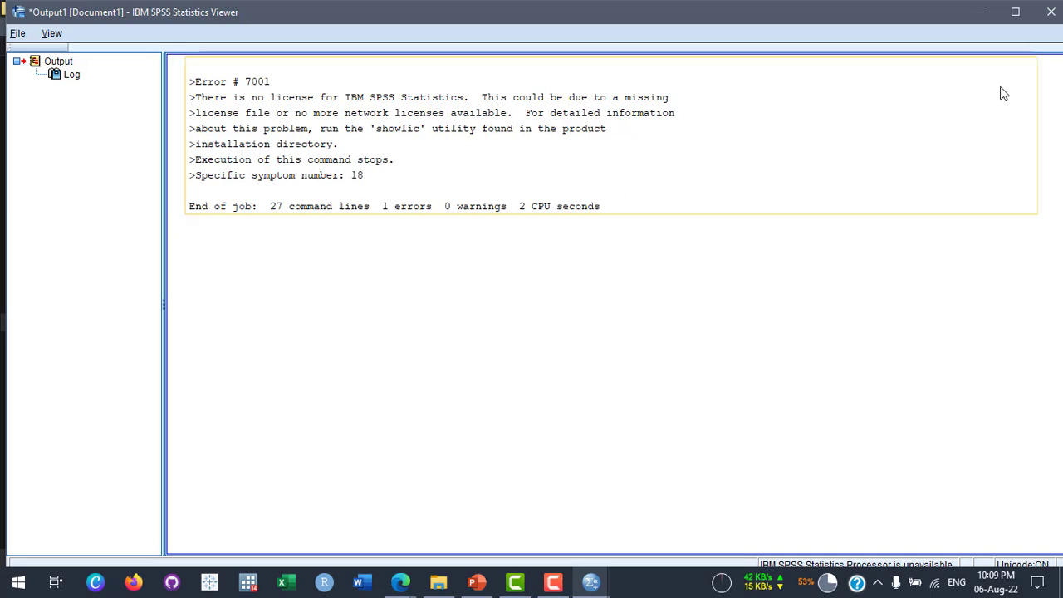
pyautogui.click(1053, 14)
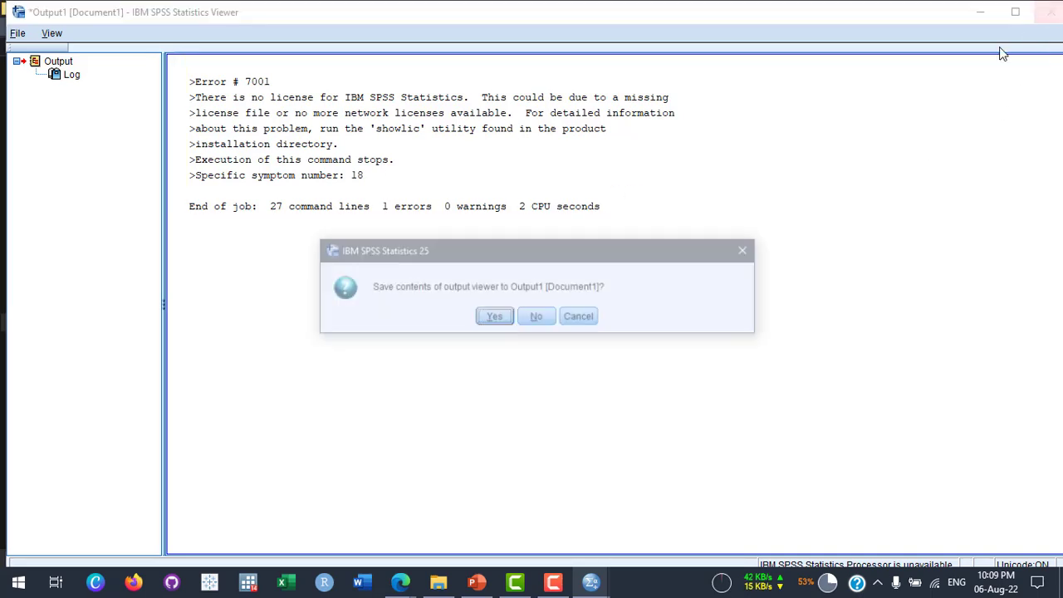
pyautogui.click(540, 324)
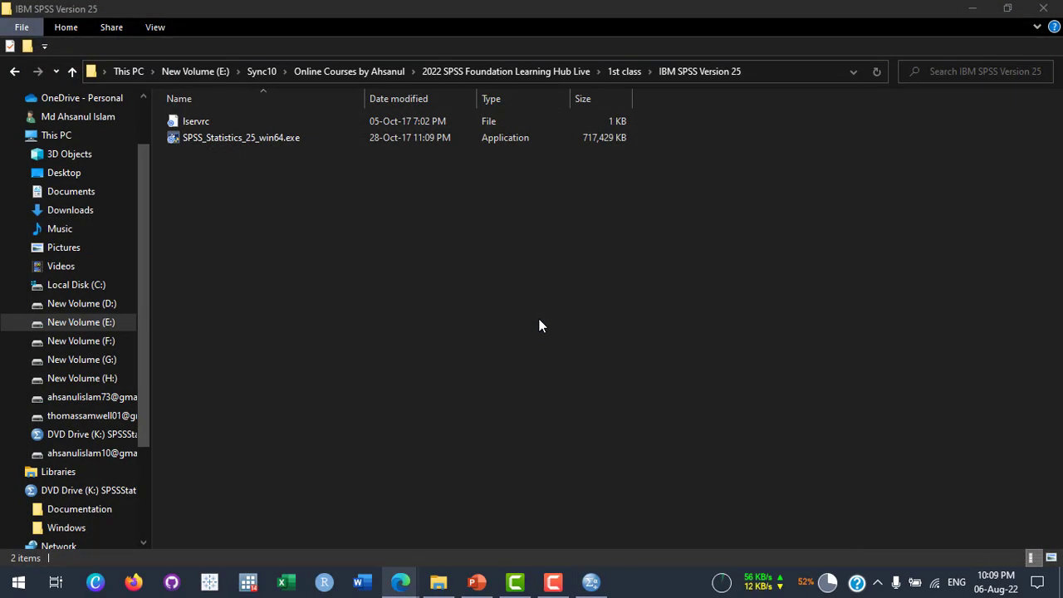
# Close the empty Data Editor window and confirm exiting SPSS Statistics
pyautogui.click(591, 581)
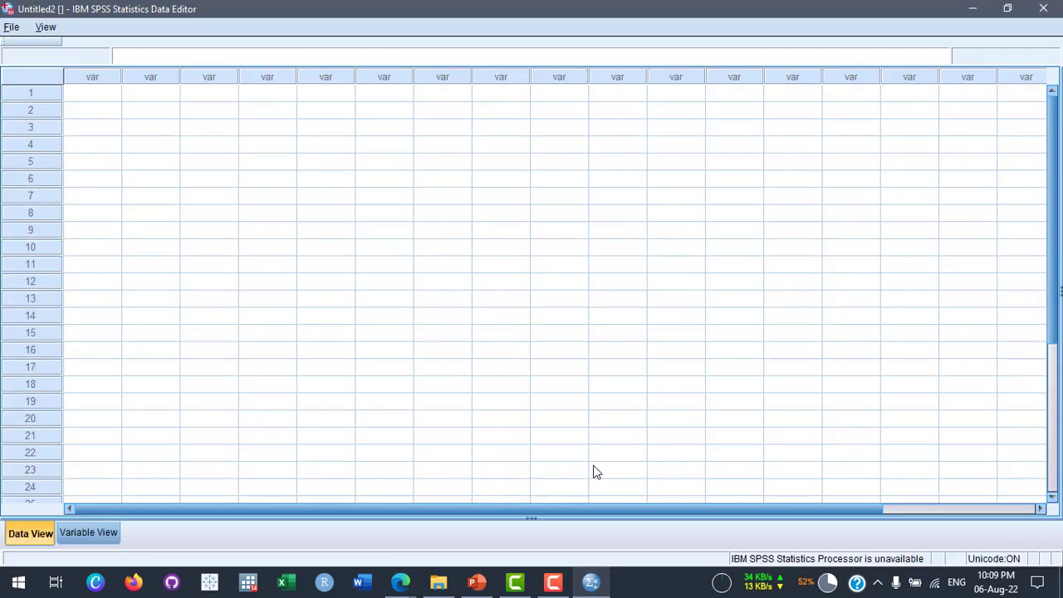
pyautogui.click(1043, 8)
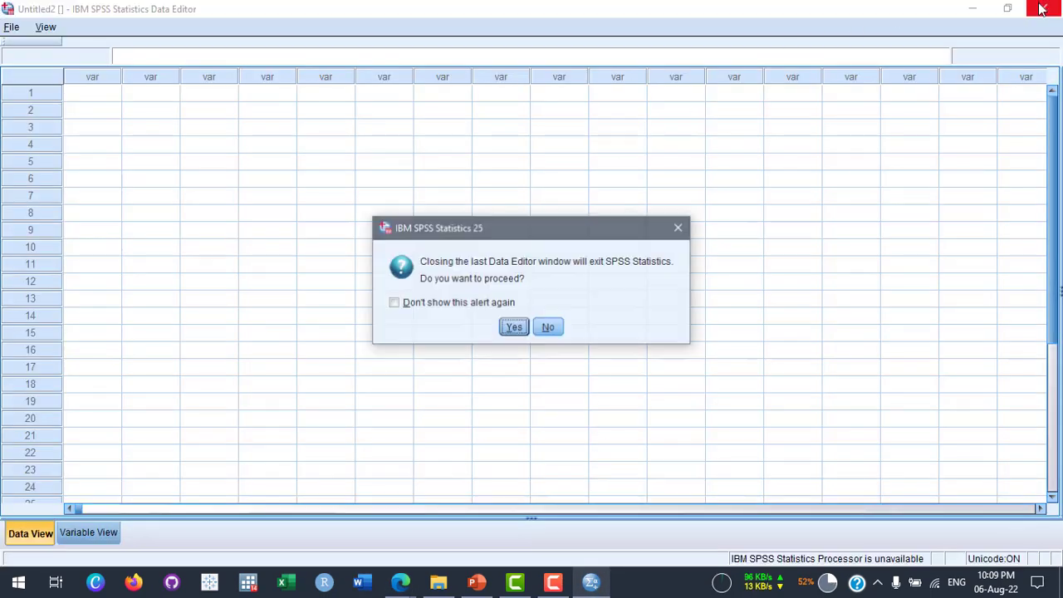
pyautogui.click(520, 327)
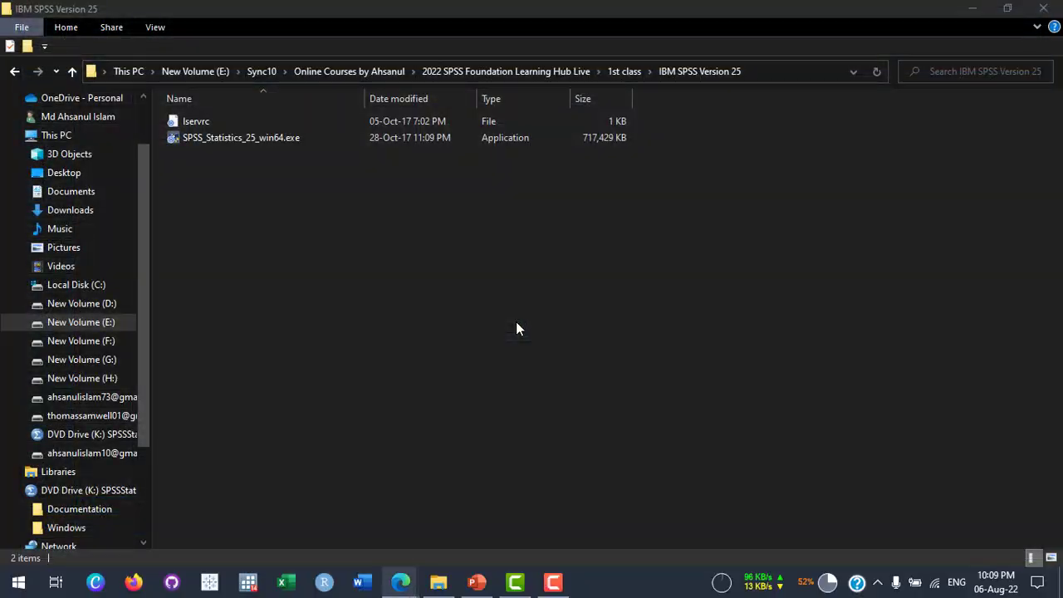
# Refresh the IBM SPSS Version 25 folder and copy its lservrc file
pyautogui.rightClick(353, 213)
pyautogui.click(390, 271)
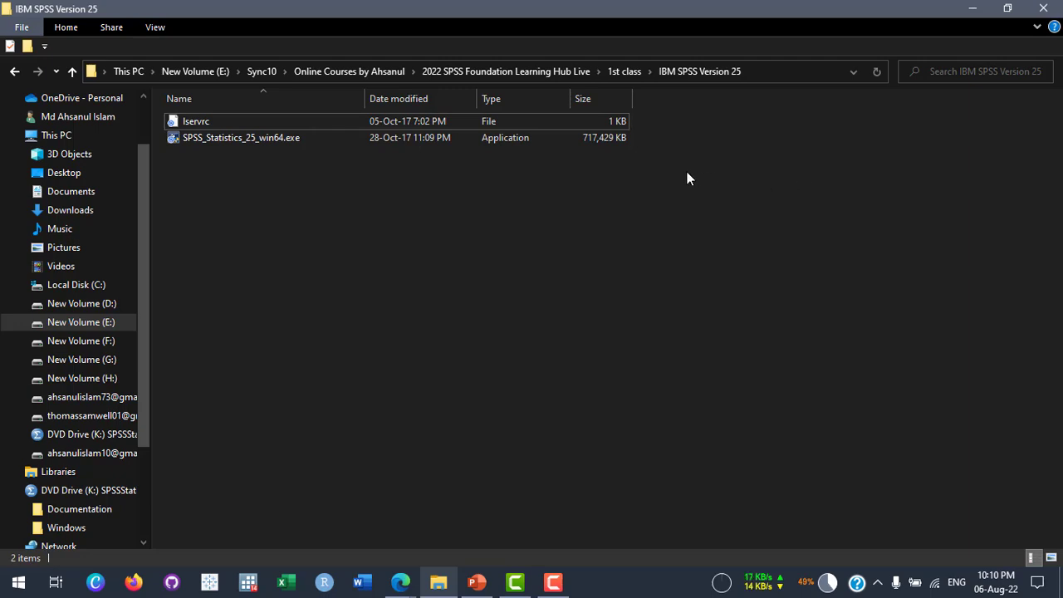
pyautogui.click(226, 139)
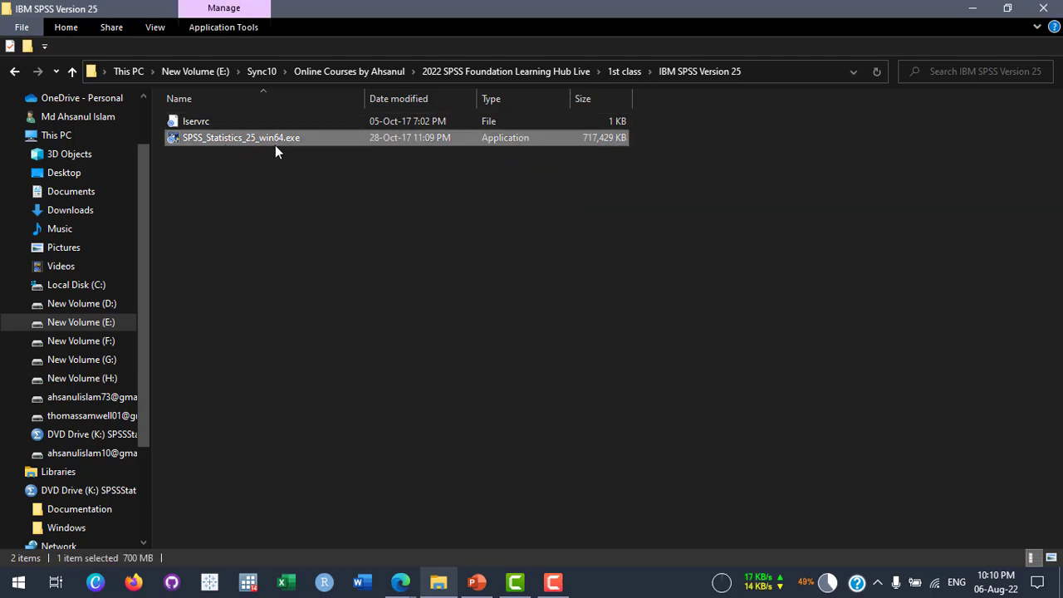
pyautogui.click(232, 120)
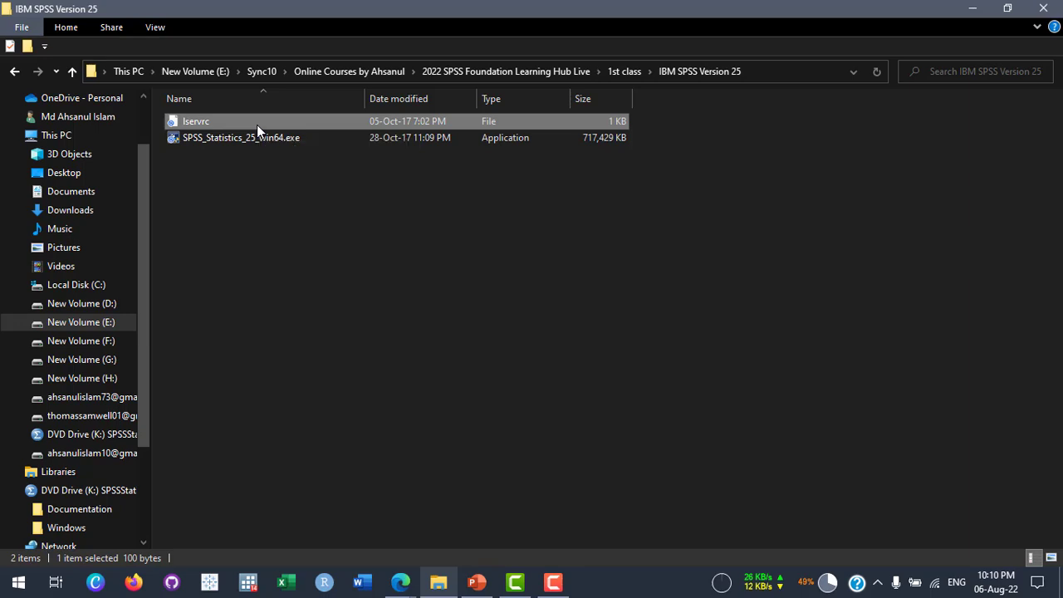
pyautogui.rightClick(257, 126)
pyautogui.click(323, 415)
# Go to Local Disk (C:) and open the Program Files folder
pyautogui.click(89, 290)
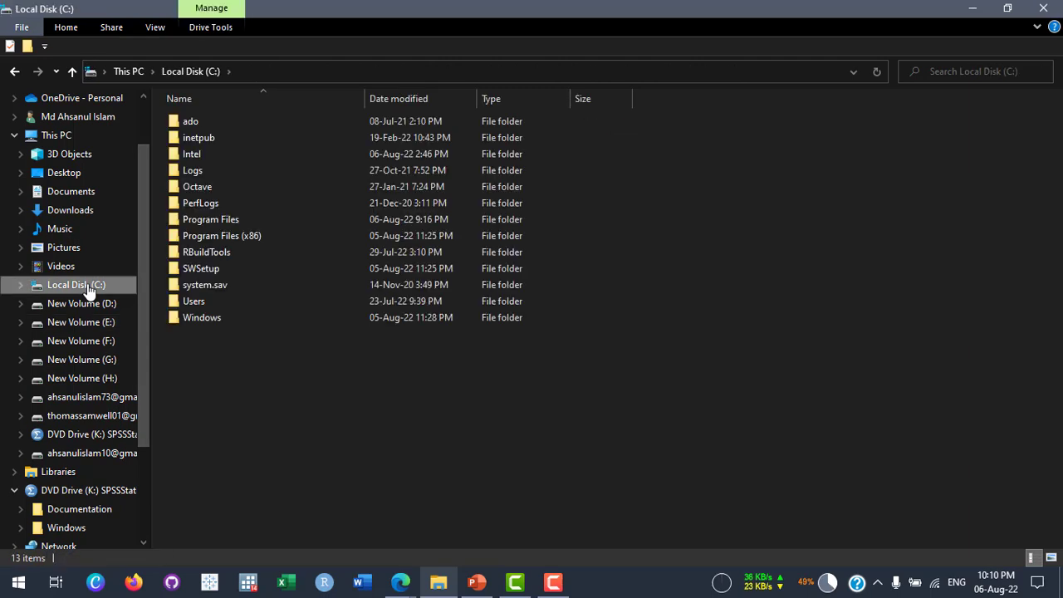
pyautogui.click(93, 140)
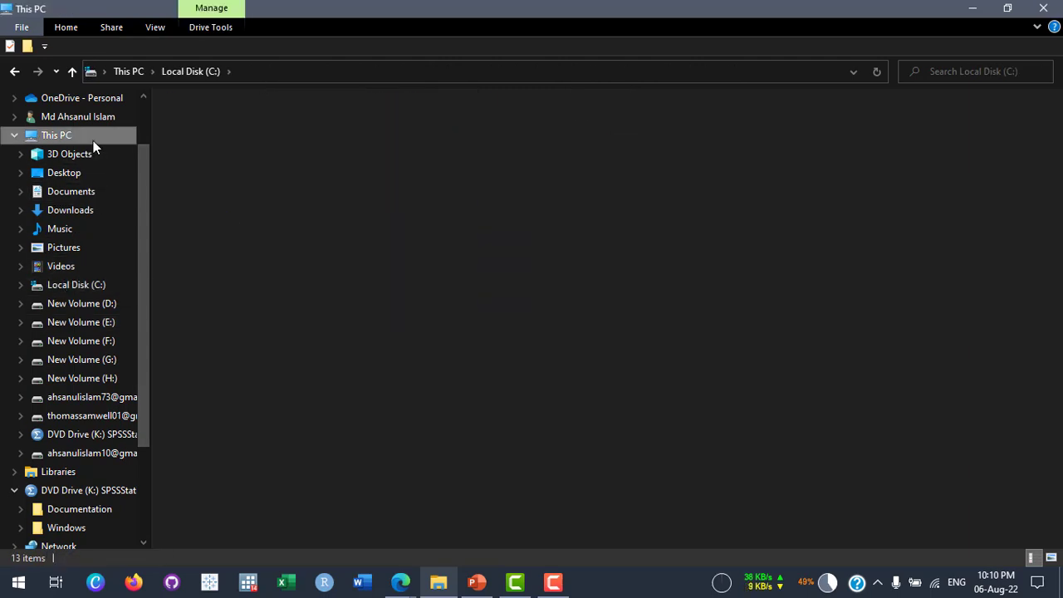
pyautogui.click(269, 292)
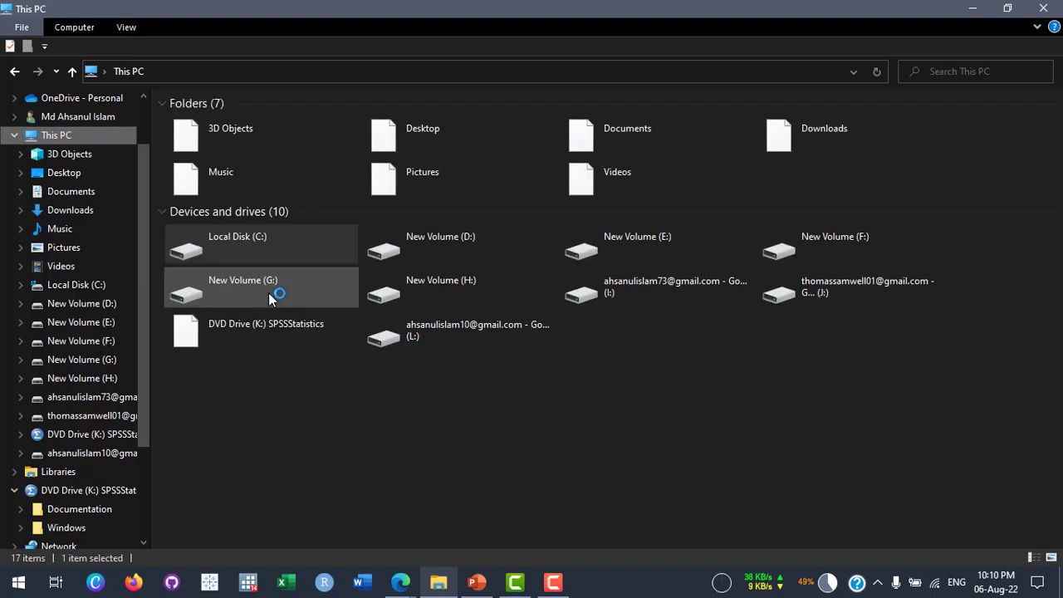
pyautogui.click(320, 259)
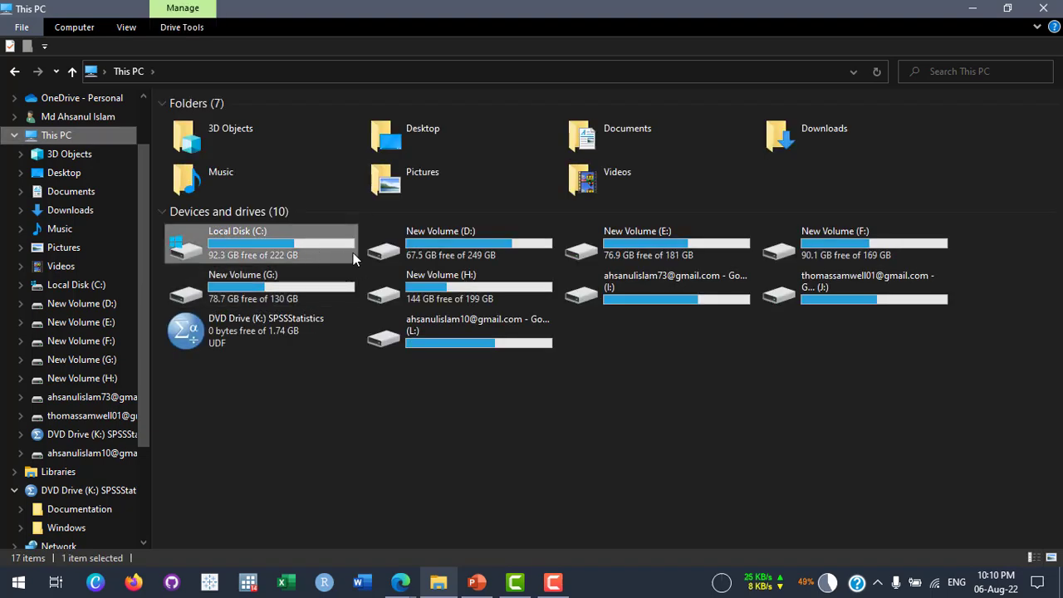
pyautogui.doubleClick(305, 259)
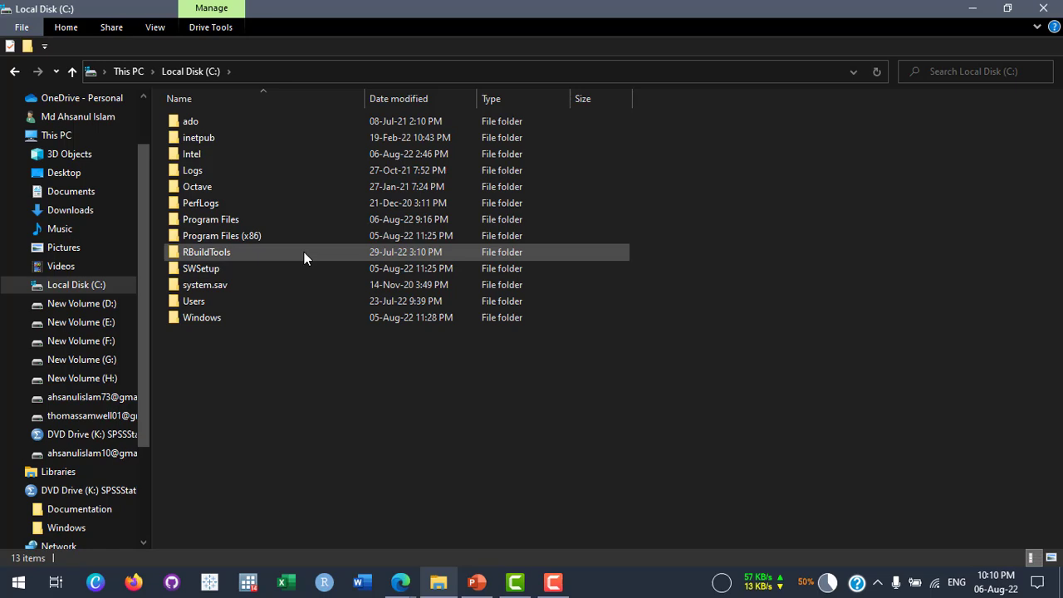
pyautogui.click(268, 220)
pyautogui.doubleClick(267, 220)
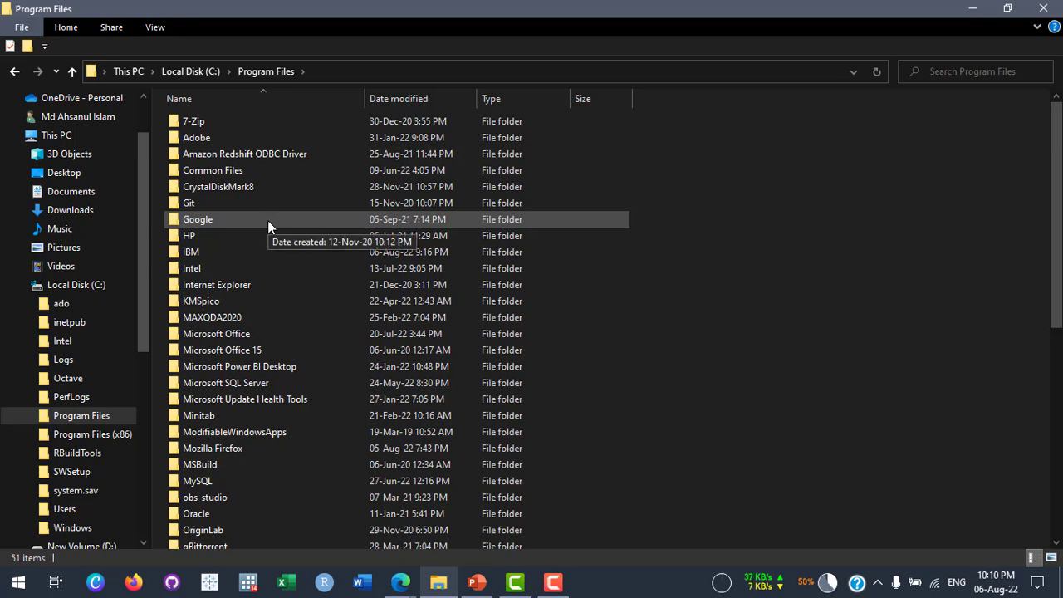
# Open the SPSS installation folder IBM\SPSS\Statistics\25 inside Program Files and look through its contents
pyautogui.doubleClick(243, 253)
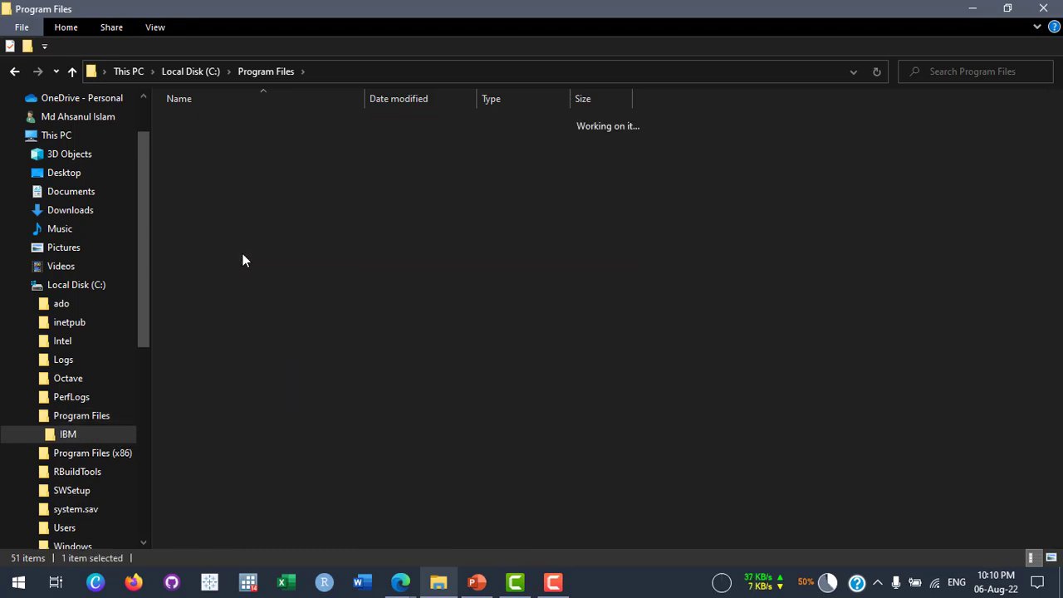
pyautogui.click(216, 124)
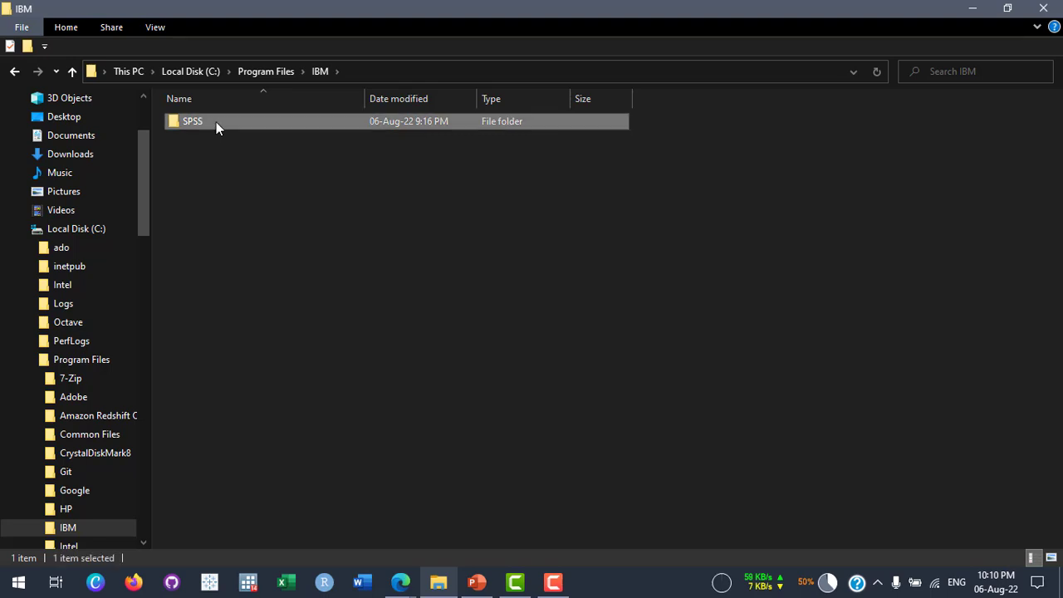
pyautogui.doubleClick(216, 125)
pyautogui.click(200, 124)
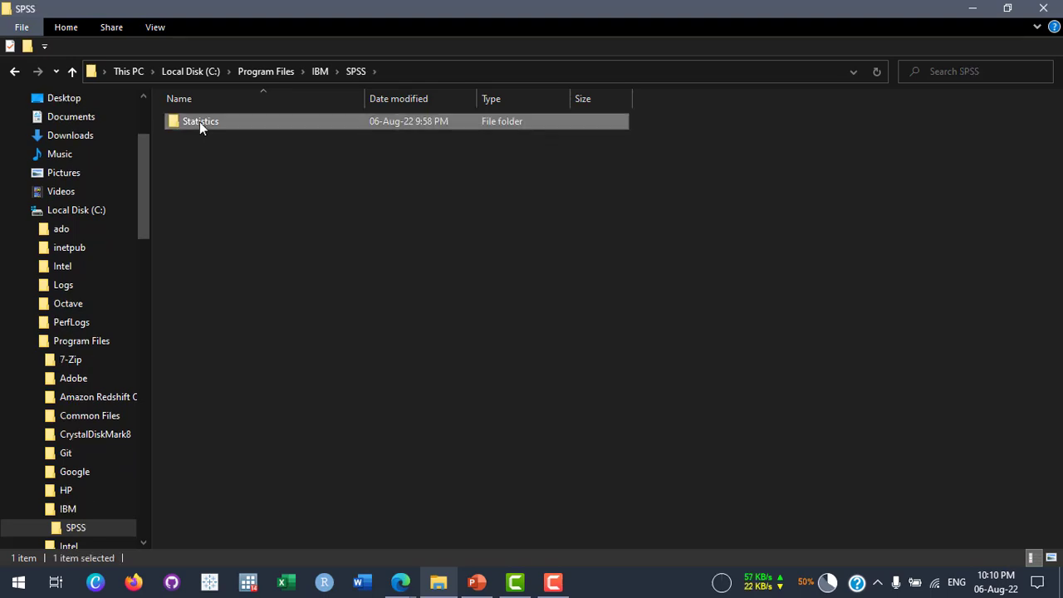
pyautogui.doubleClick(200, 121)
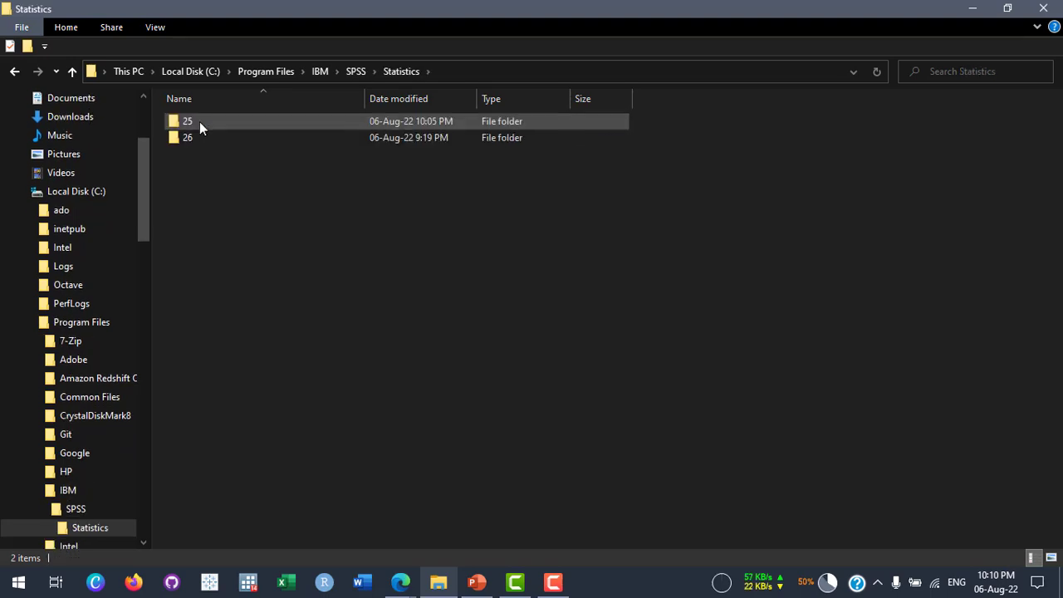
pyautogui.doubleClick(199, 122)
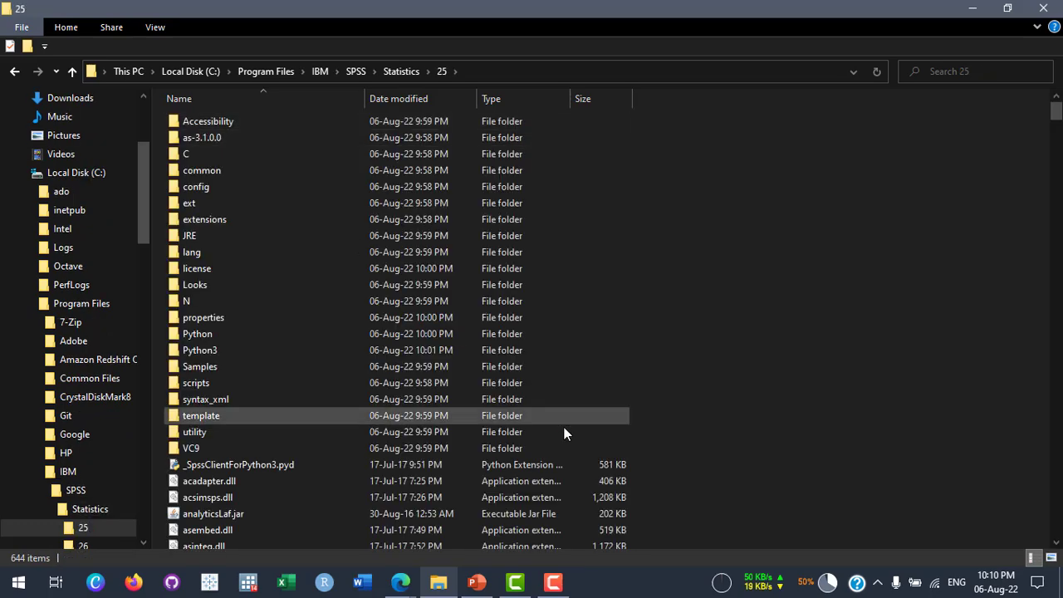
pyautogui.scroll(-9, 623, 263)
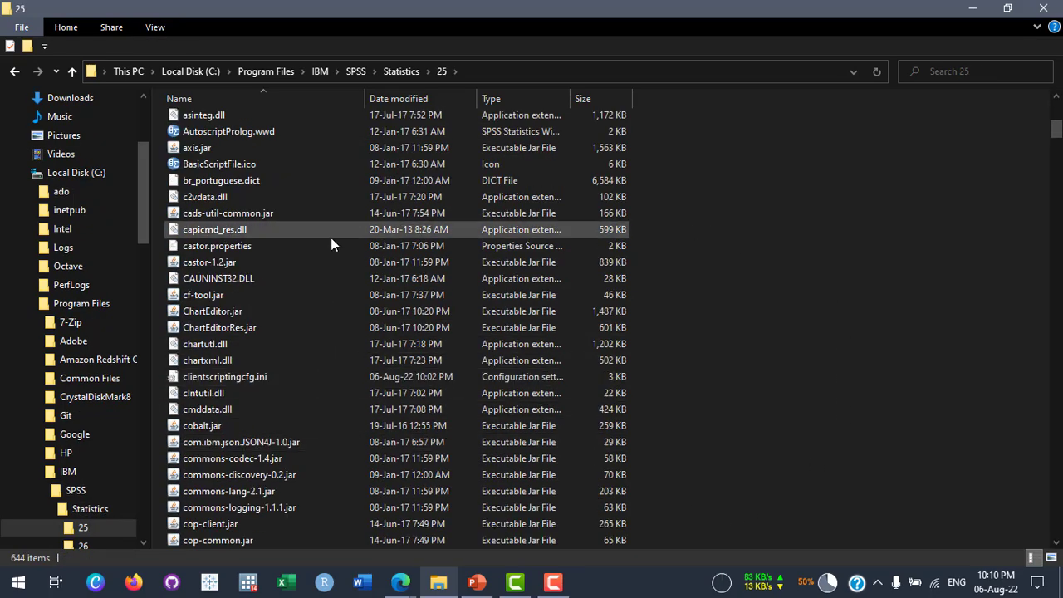
pyautogui.scroll(9, 331, 249)
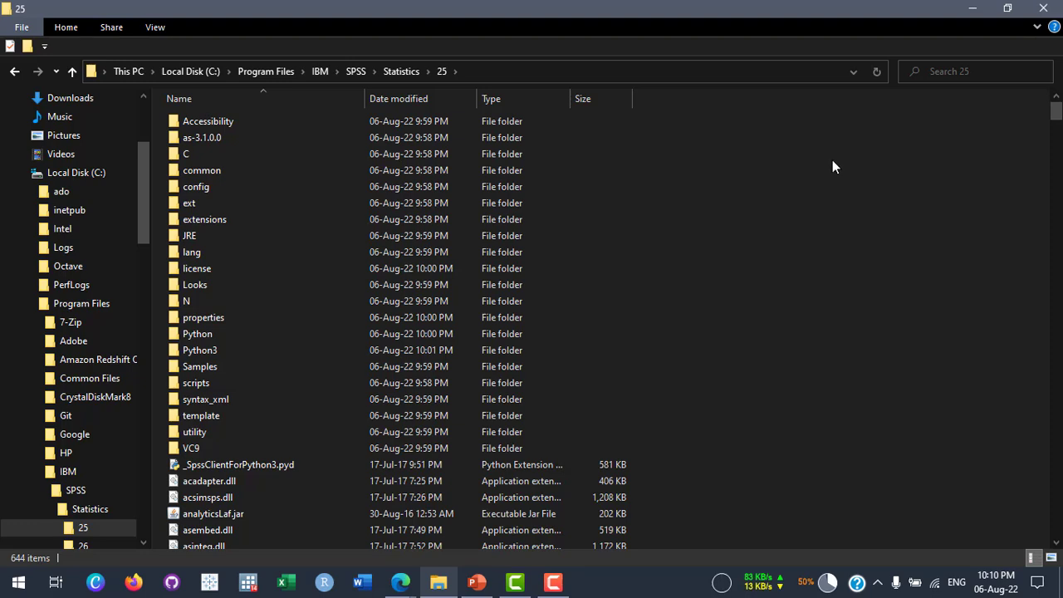
# Paste the lservrc file into the SPSS 25 installation folder, replacing the existing file and granting administrator permission
pyautogui.rightClick(771, 177)
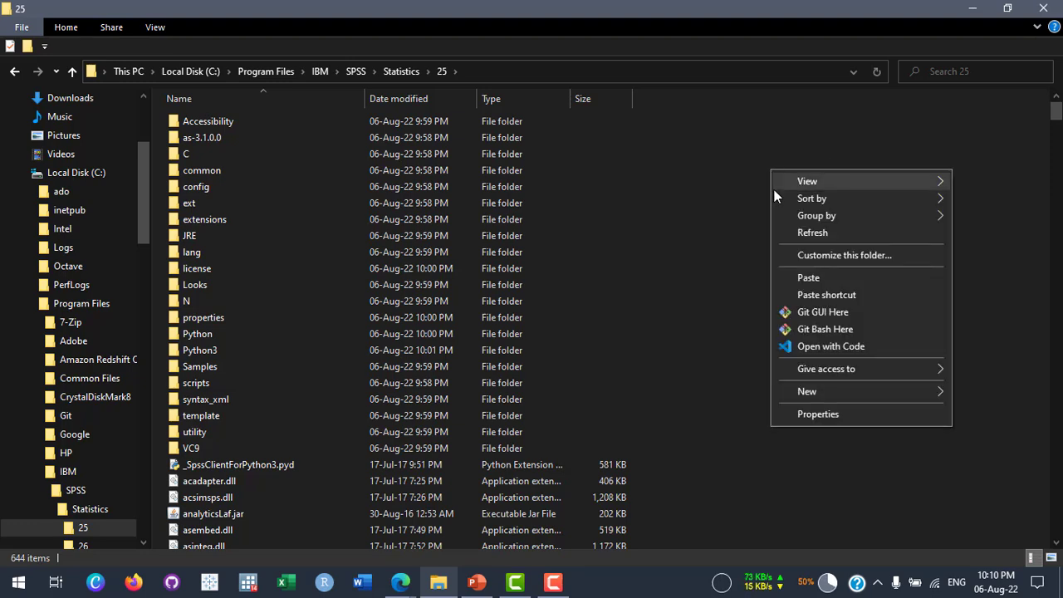
pyautogui.click(819, 277)
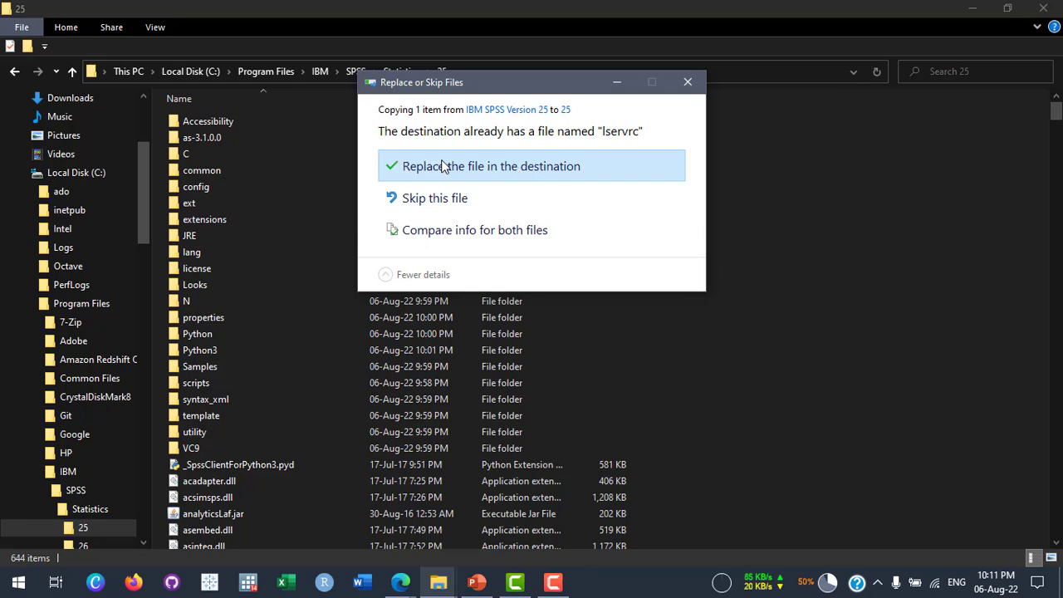
pyautogui.click(614, 169)
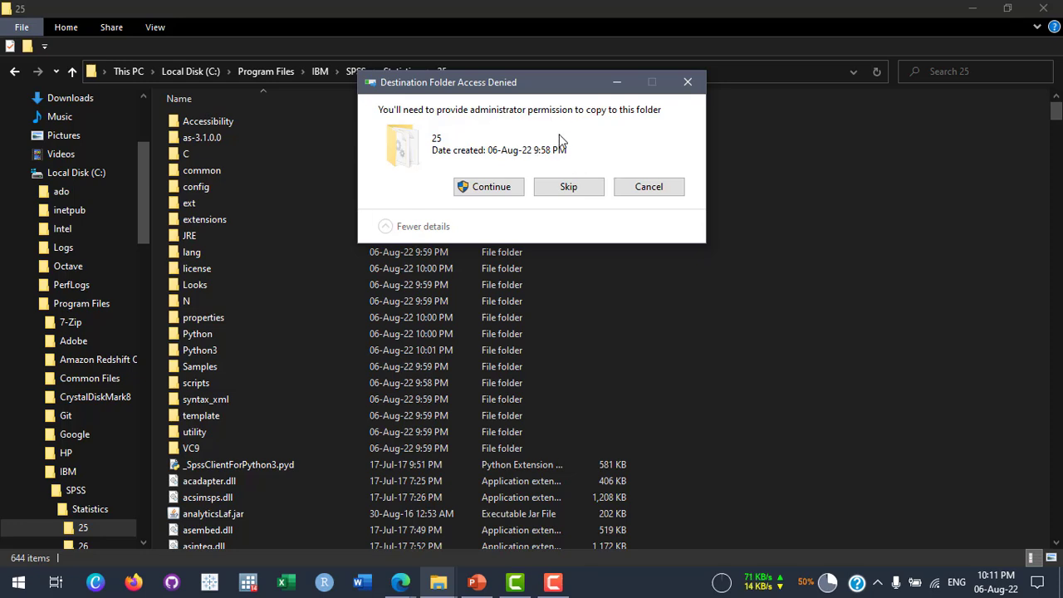
pyautogui.click(491, 188)
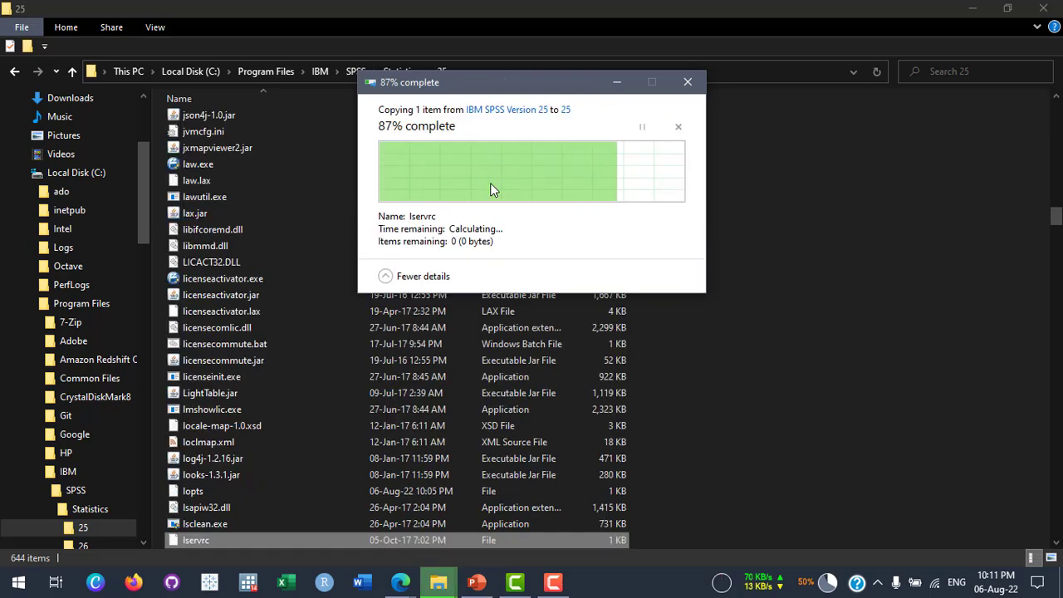
pyautogui.scroll(-2, 490, 186)
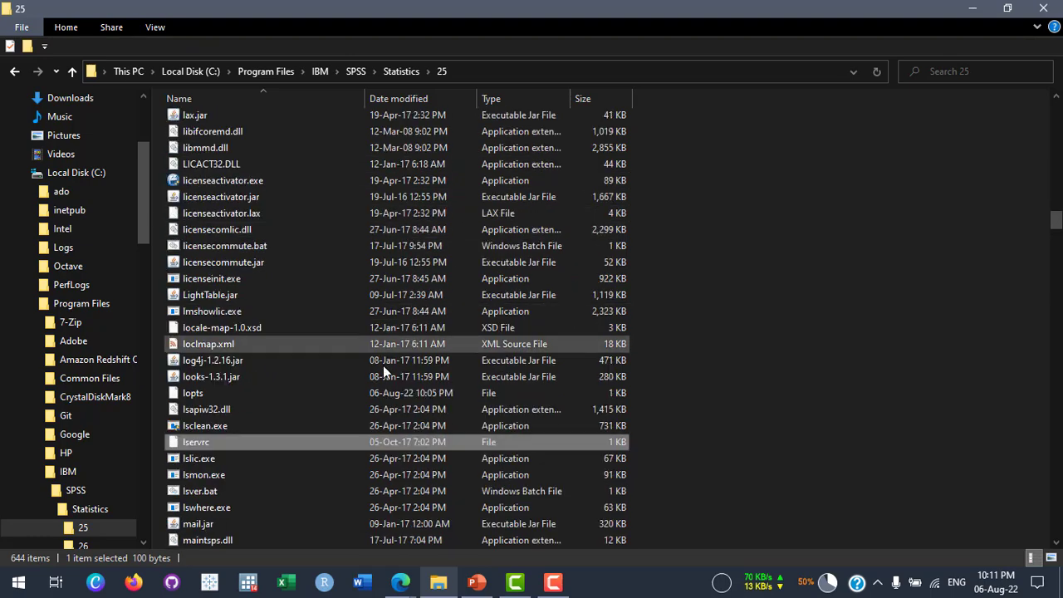
pyautogui.click(825, 283)
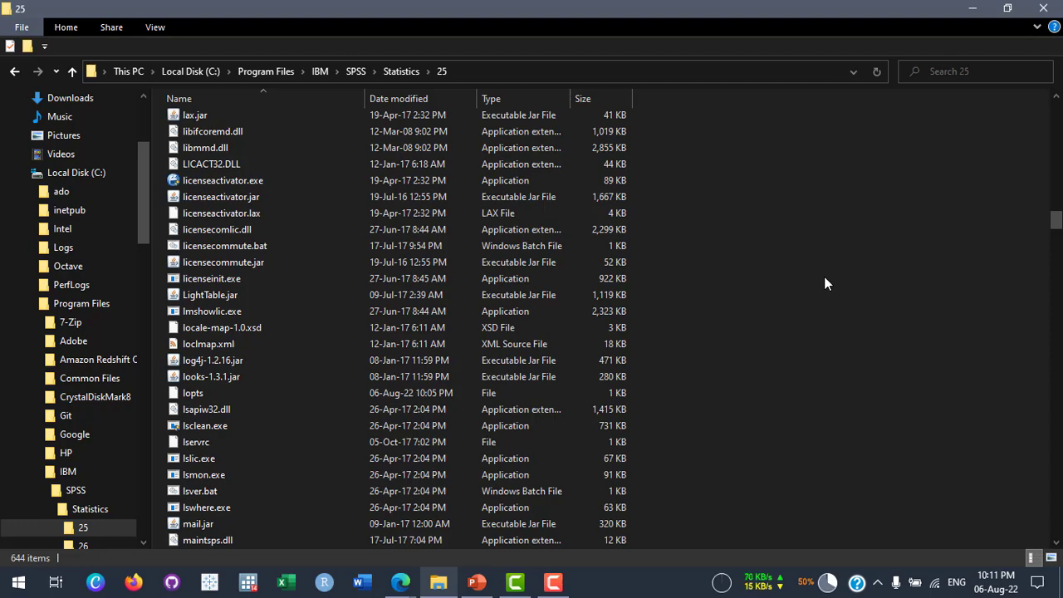
# Search Windows for spss and launch IBM SPSS Statistics 25
pyautogui.press('super')
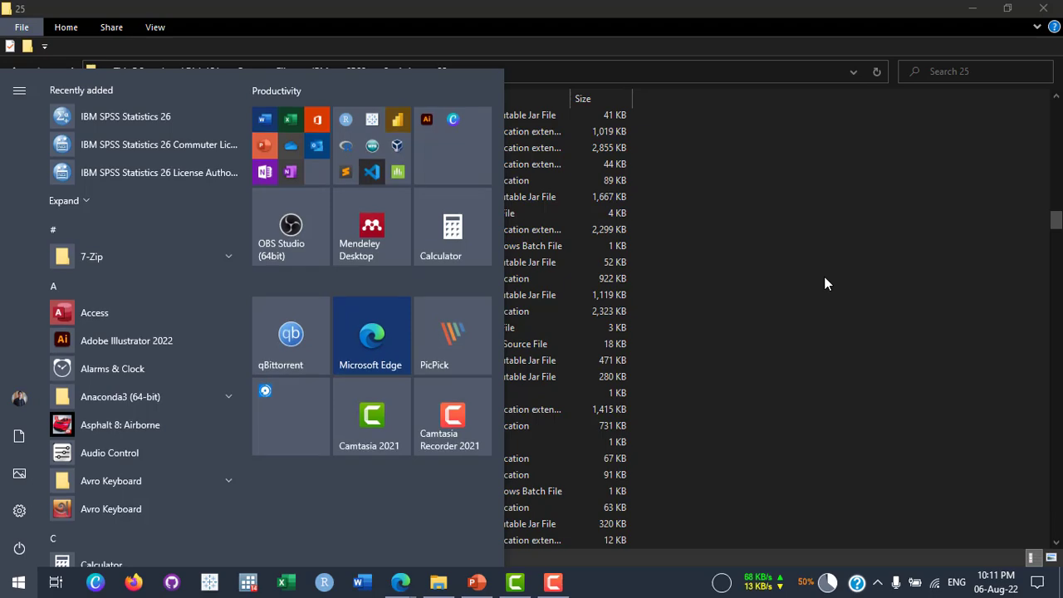
pyautogui.press('Escape')
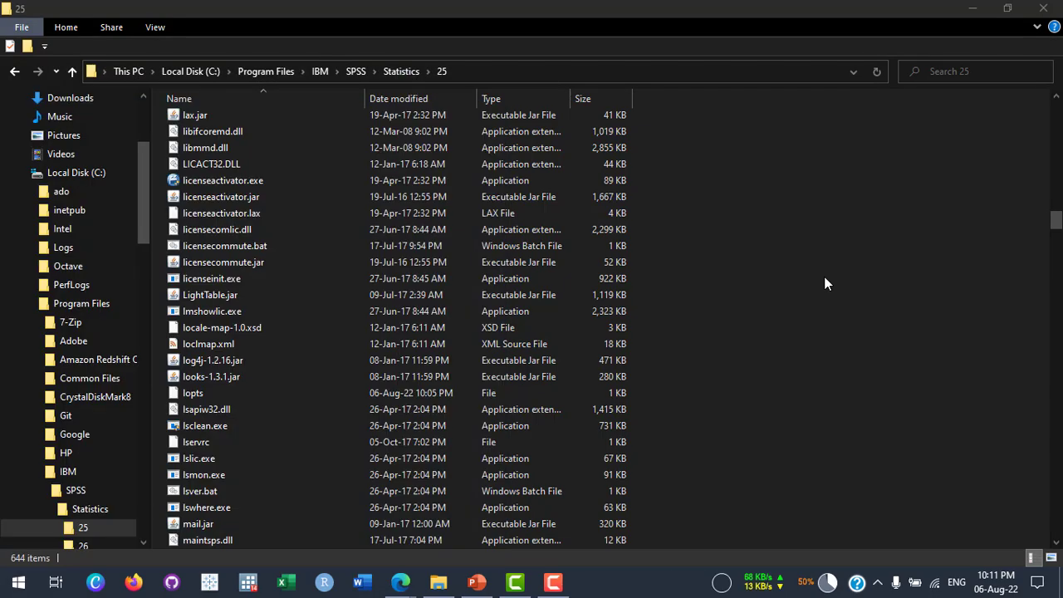
pyautogui.press('super')
pyautogui.write('spss 25')
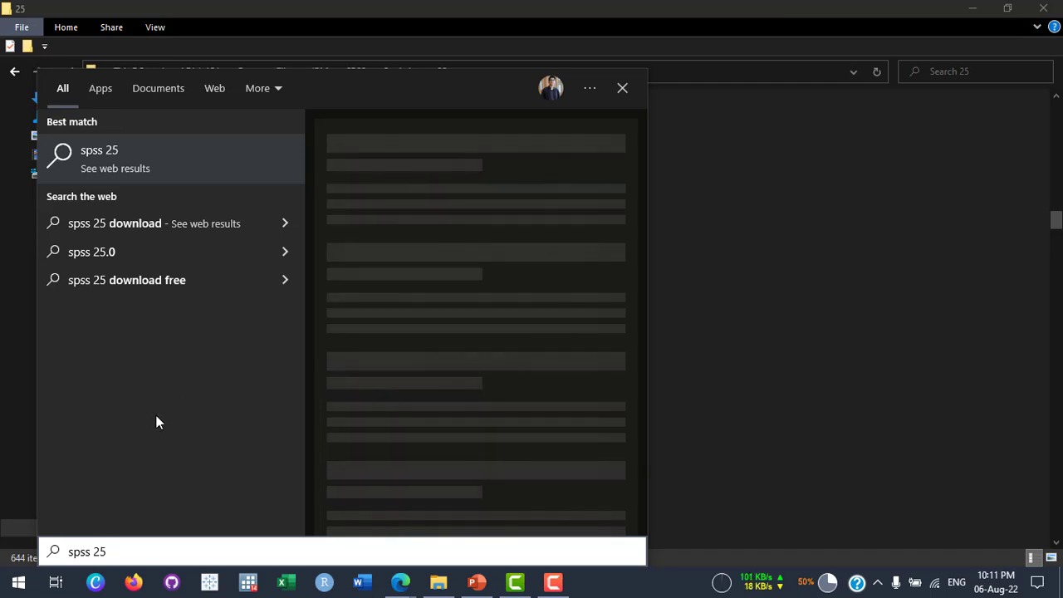
pyautogui.press('BackSpace')
pyautogui.press('BackSpace')
pyautogui.press('BackSpace')
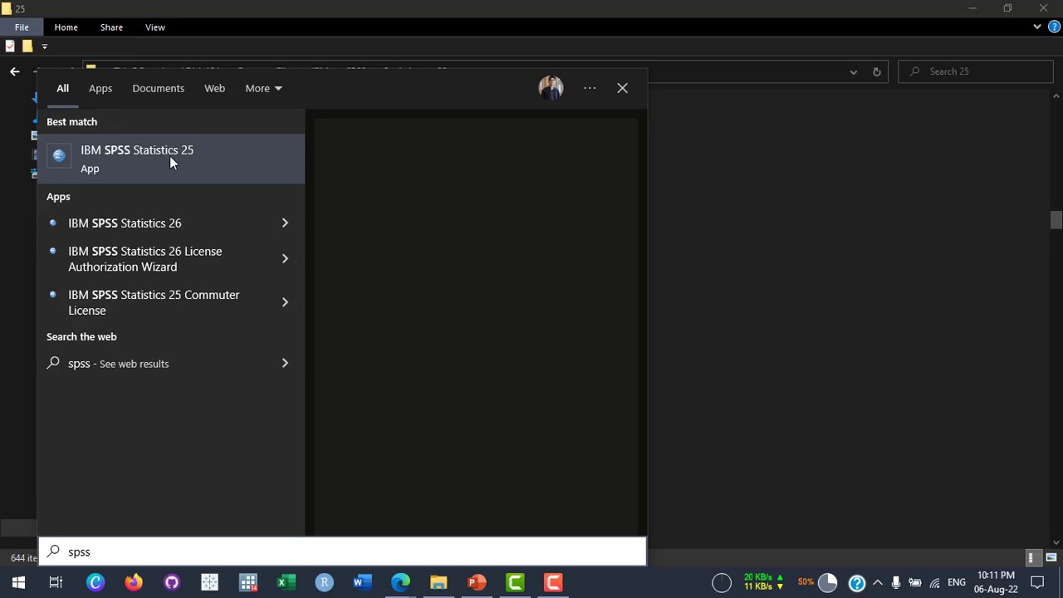
pyautogui.click(219, 154)
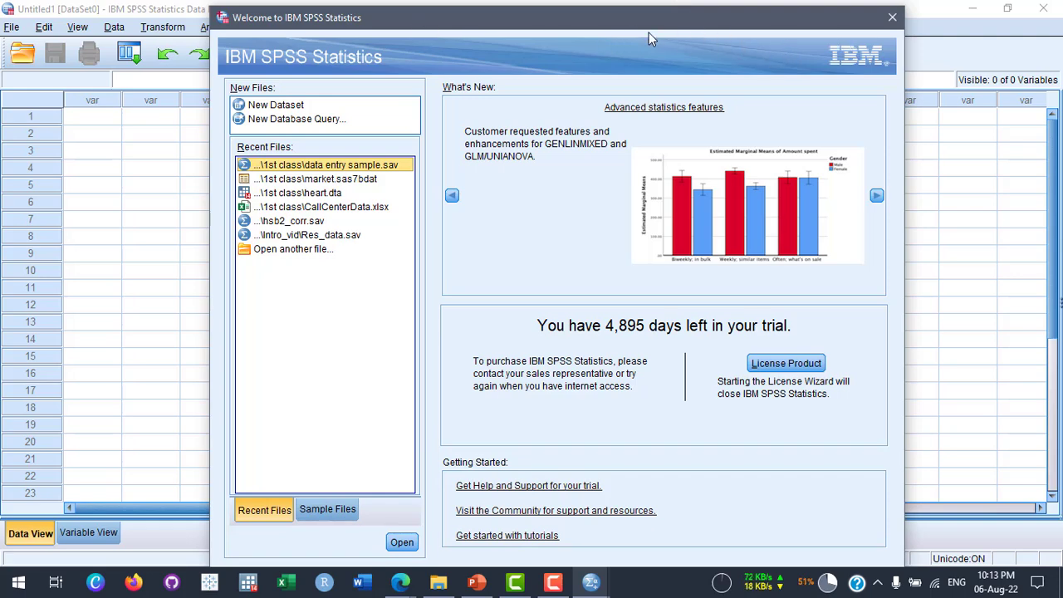
# Browse the sample files and What's New pages in the Welcome dialog and close it
pyautogui.moveTo(564, 19)
pyautogui.mouseDown()
pyautogui.moveTo(502, 8)
pyautogui.moveTo(554, 13)
pyautogui.mouseUp()
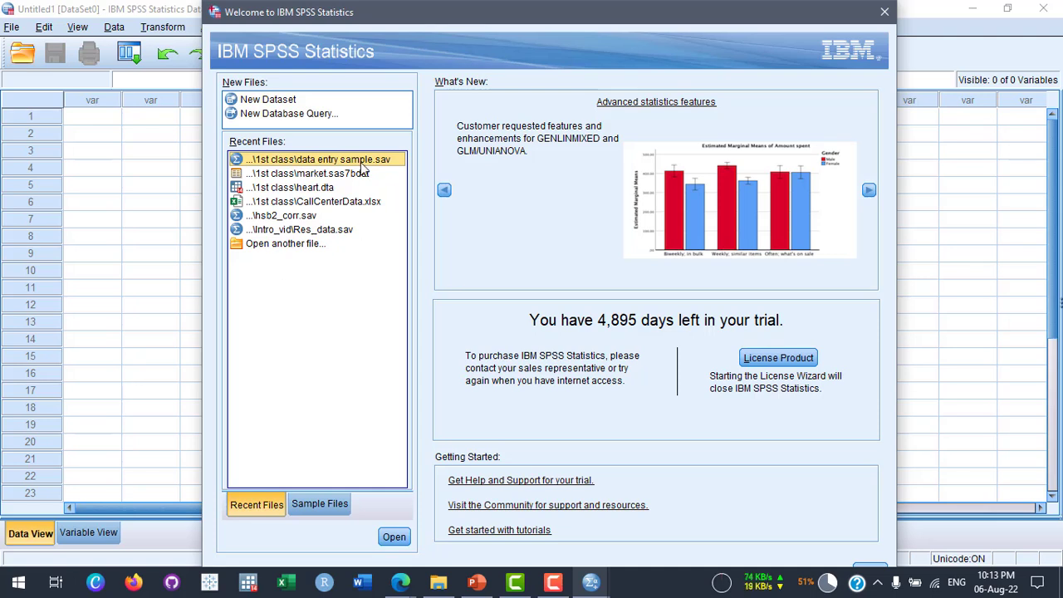
pyautogui.click(322, 505)
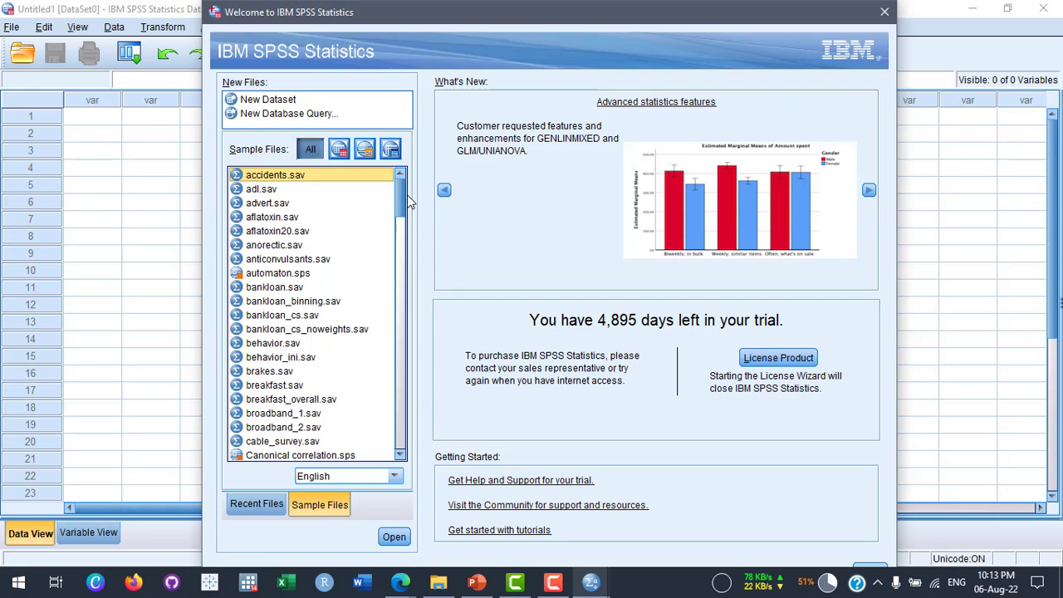
pyautogui.moveTo(401, 191)
pyautogui.mouseDown()
pyautogui.moveTo(401, 365)
pyautogui.moveTo(401, 181)
pyautogui.mouseUp()
pyautogui.click(869, 191)
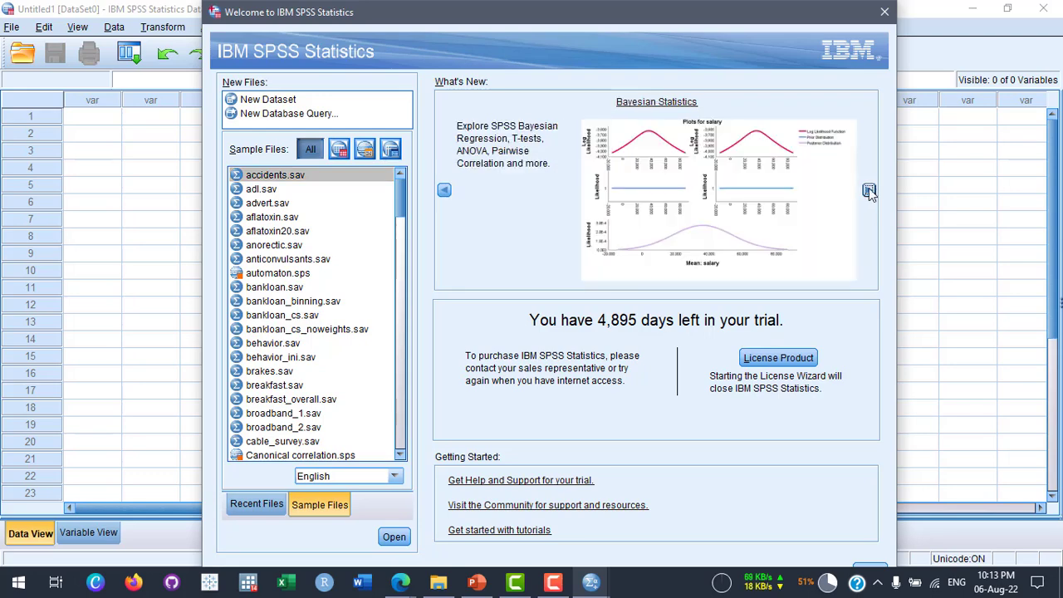
pyautogui.click(869, 191)
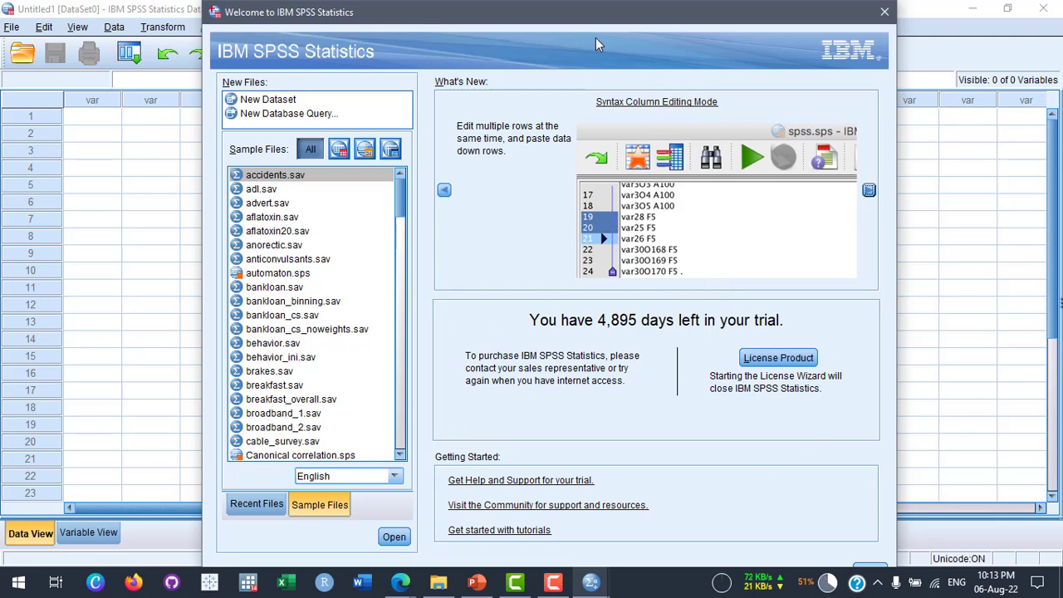
pyautogui.click(884, 17)
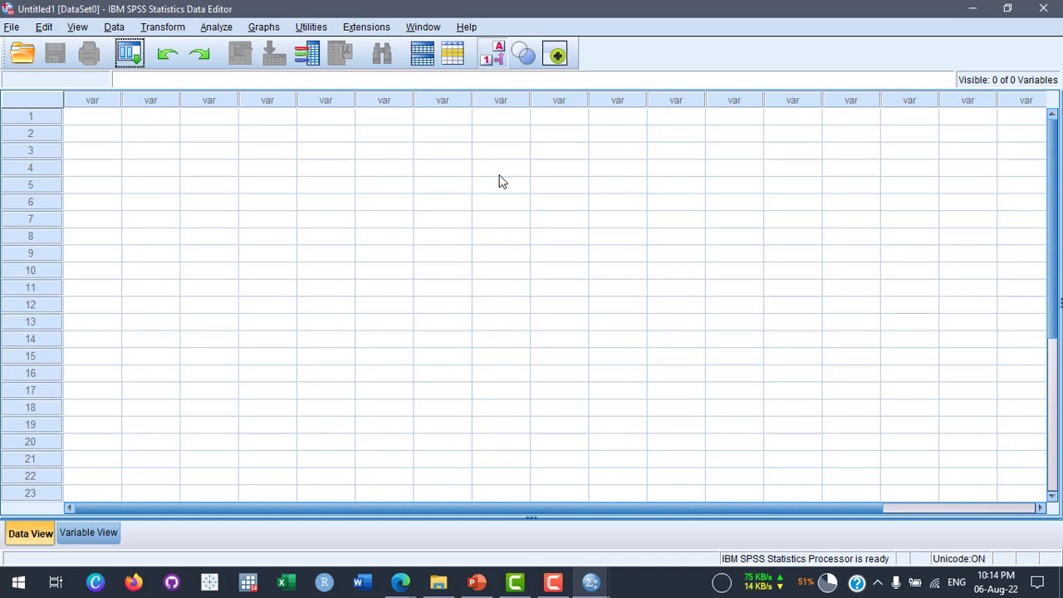
# Switch to PowerPoint to view the SPSS slides, and return to SPSS to compare the empty dataset's Variable View and Data View
pyautogui.click(478, 582)
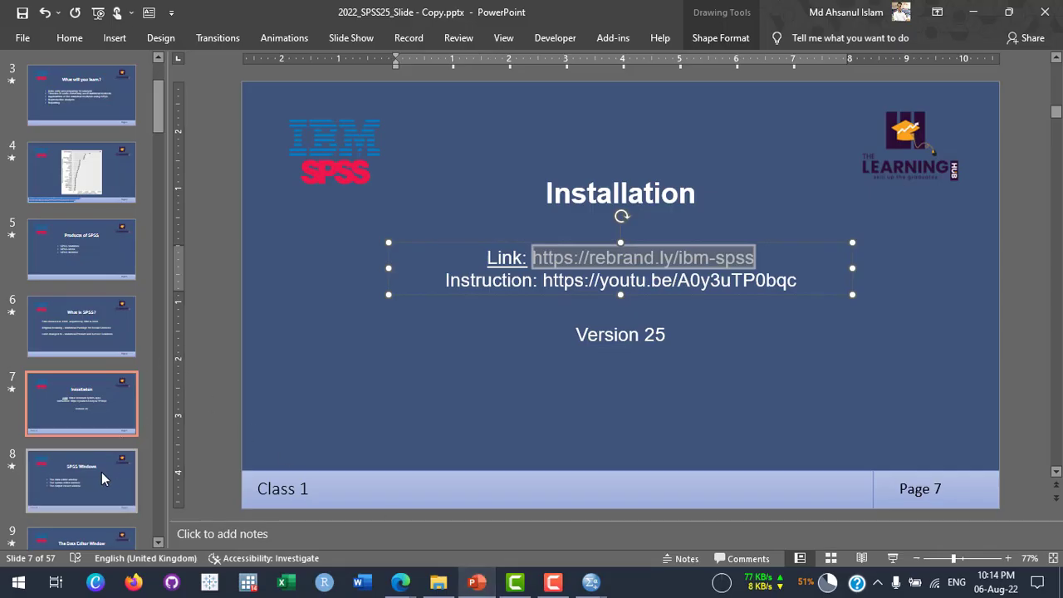
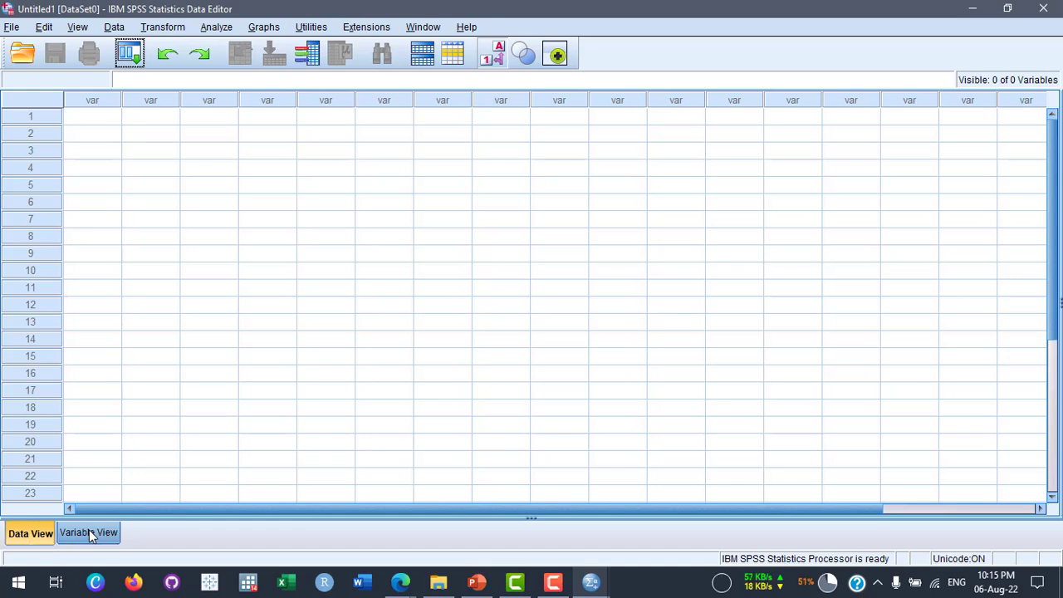
pyautogui.click(90, 534)
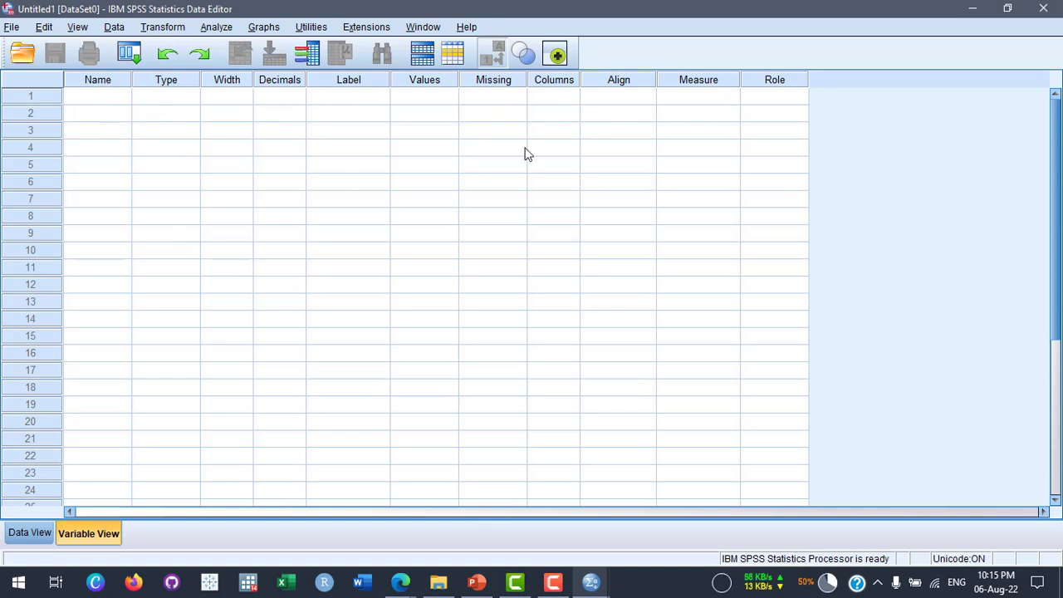
pyautogui.click(36, 530)
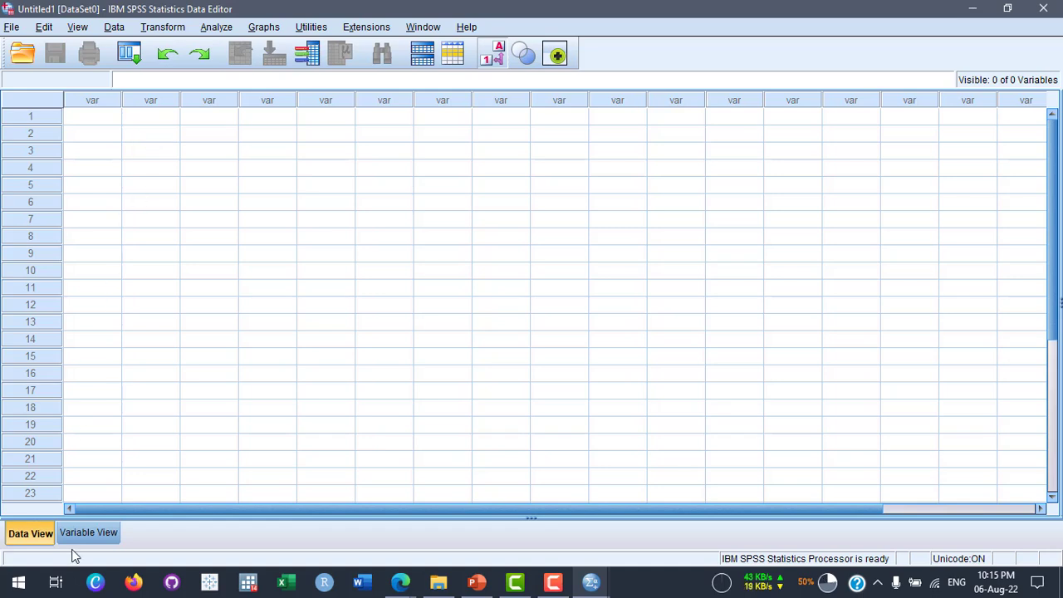
# Define three variables in Variable View named name, enumerator and age
pyautogui.click(89, 534)
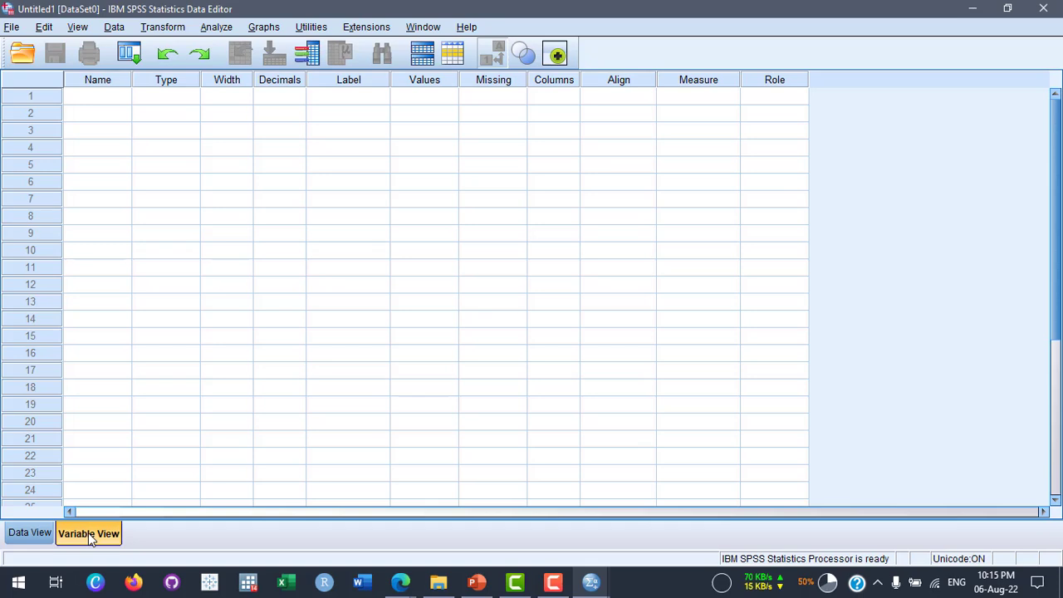
pyautogui.click(118, 101)
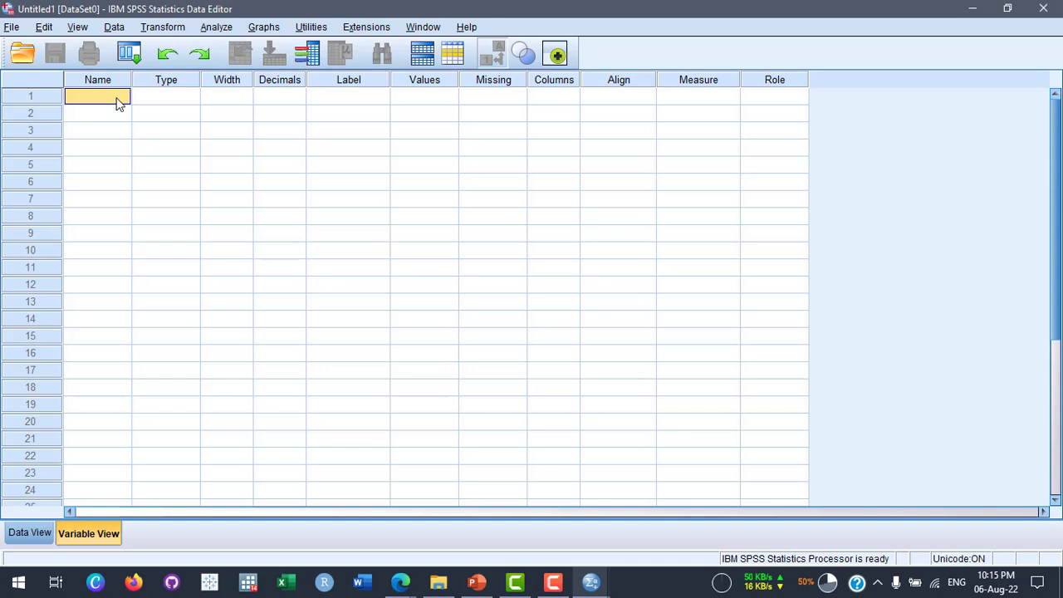
pyautogui.write('name')
pyautogui.press('Return')
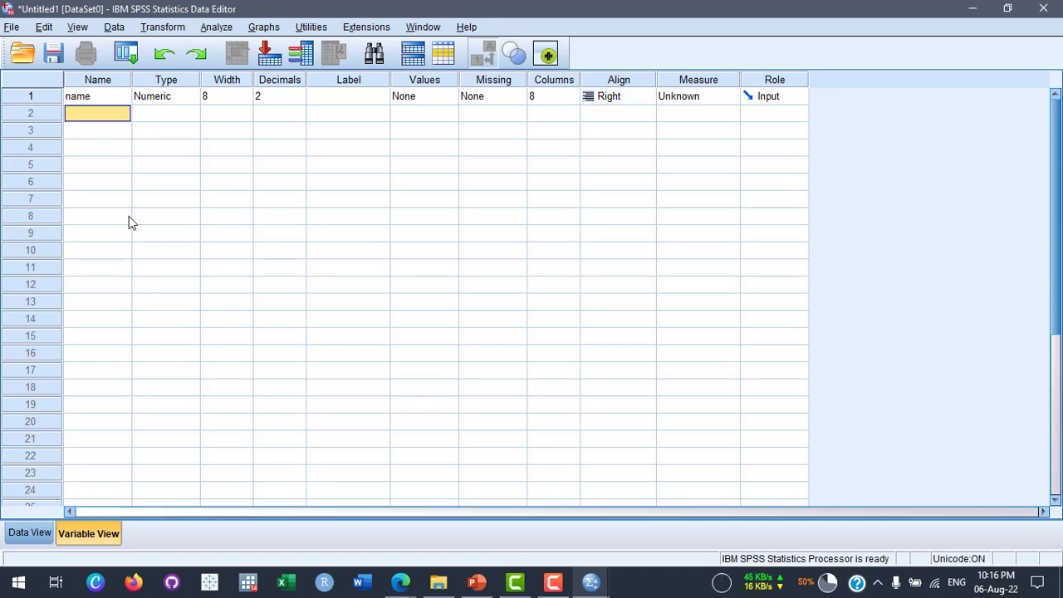
pyautogui.click(108, 118)
pyautogui.write('enumerator')
pyautogui.press('Return')
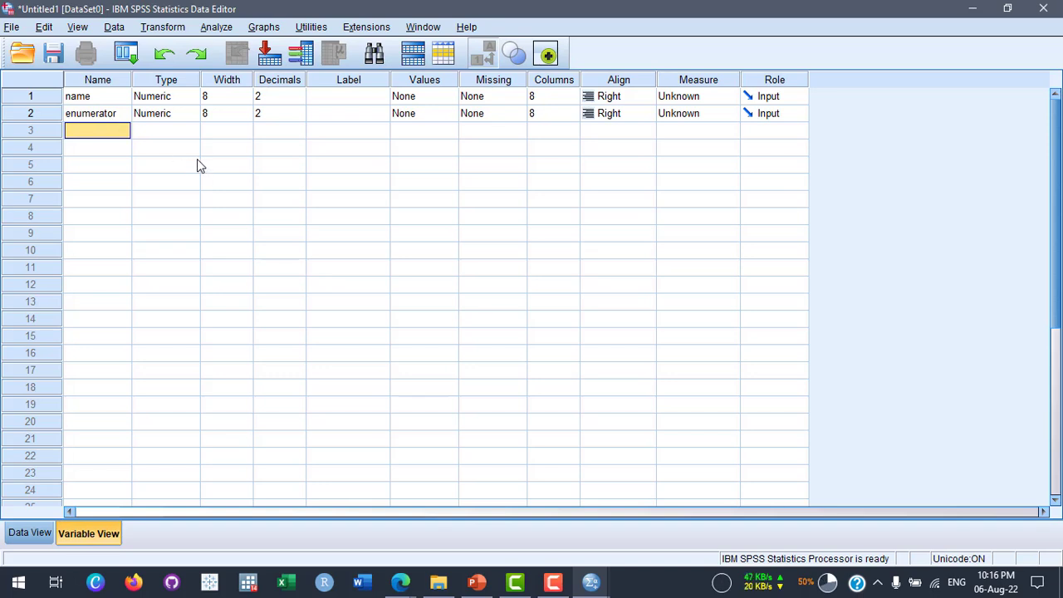
pyautogui.write('age')
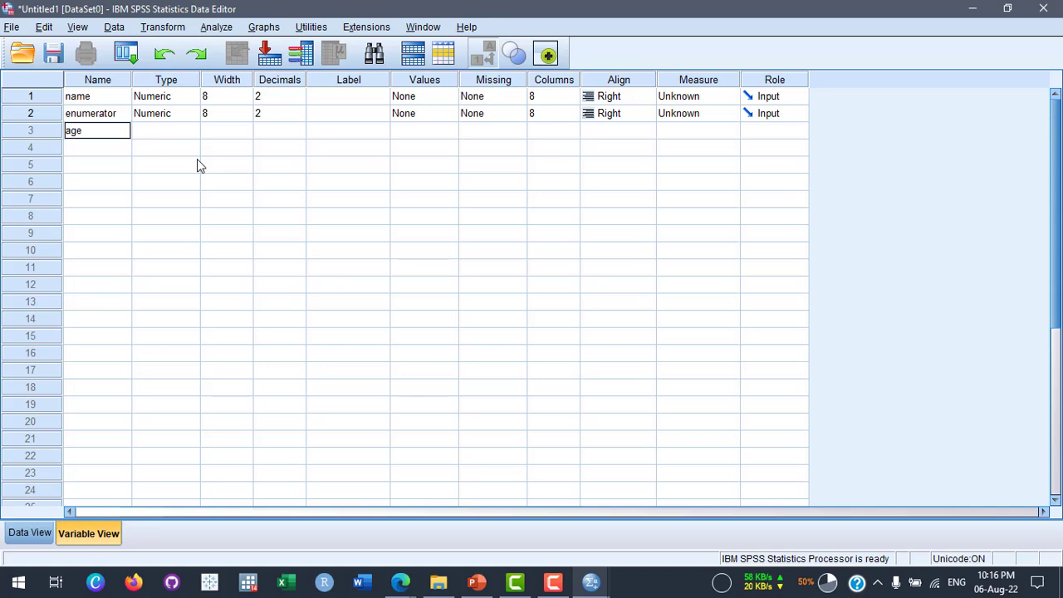
pyautogui.press('Return')
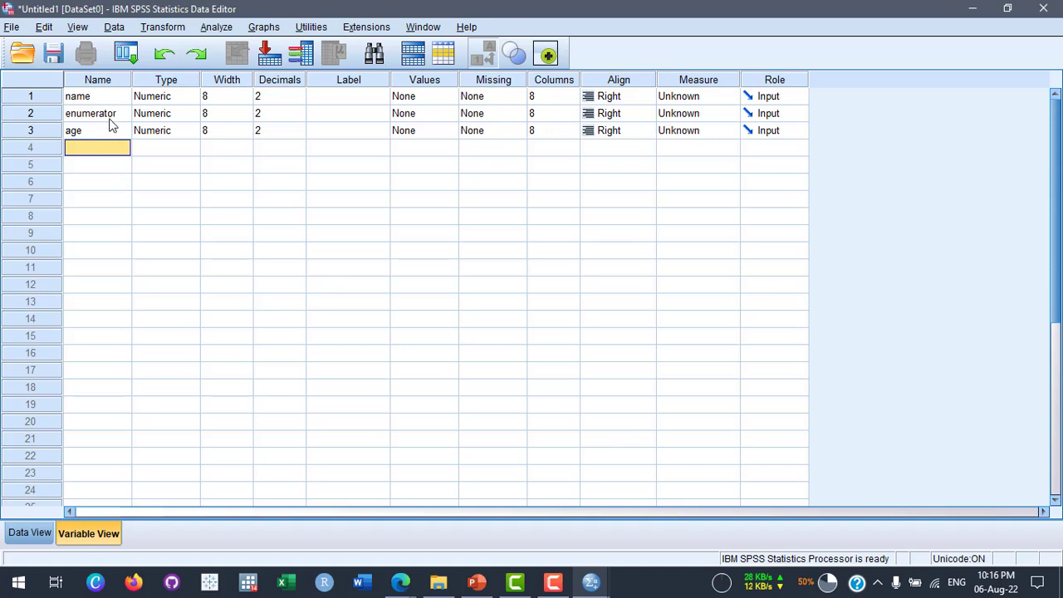
# Widen the enumerator column in Data View to 12 characters and compare the variables in both views
pyautogui.click(30, 534)
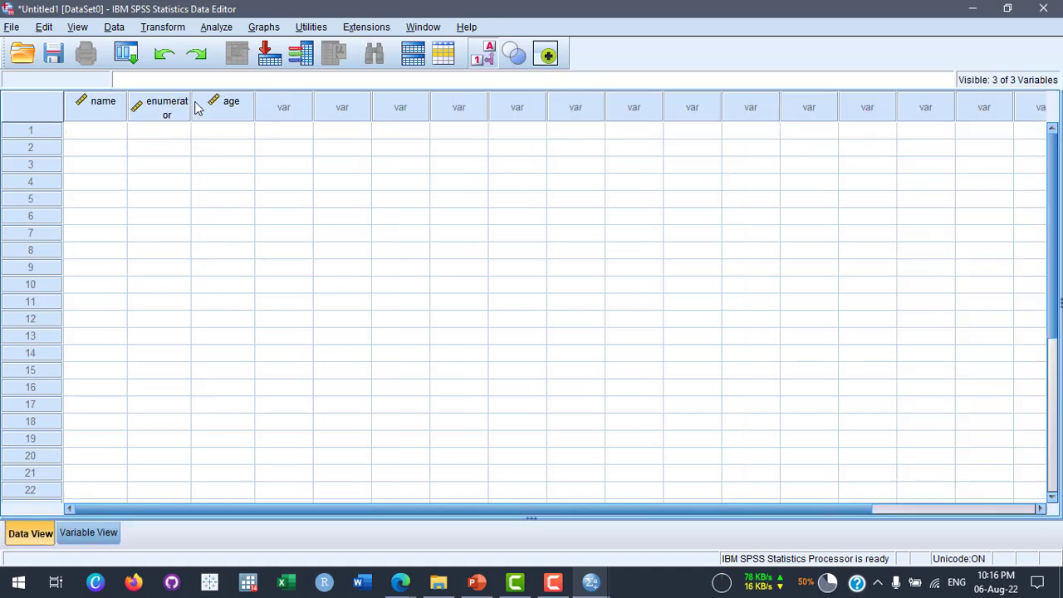
pyautogui.moveTo(196, 106); pyautogui.dragTo(219, 100)
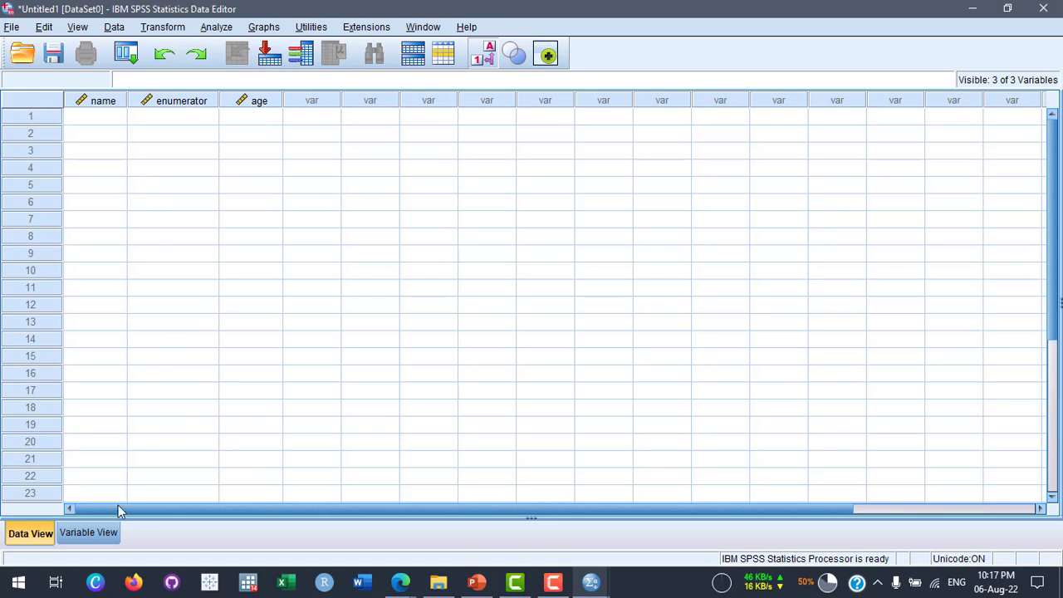
pyautogui.click(99, 530)
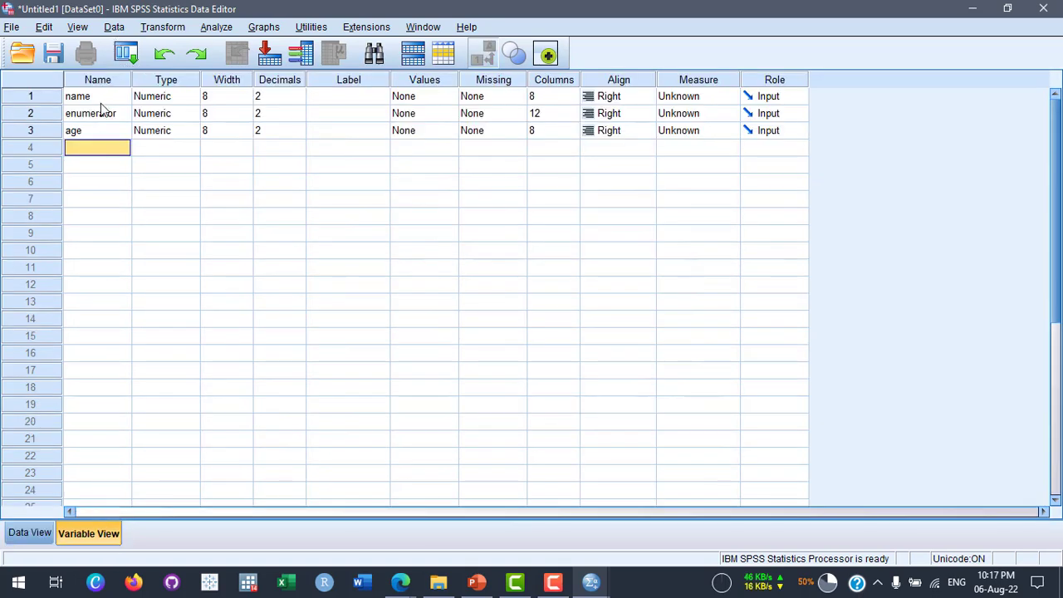
pyautogui.click(37, 535)
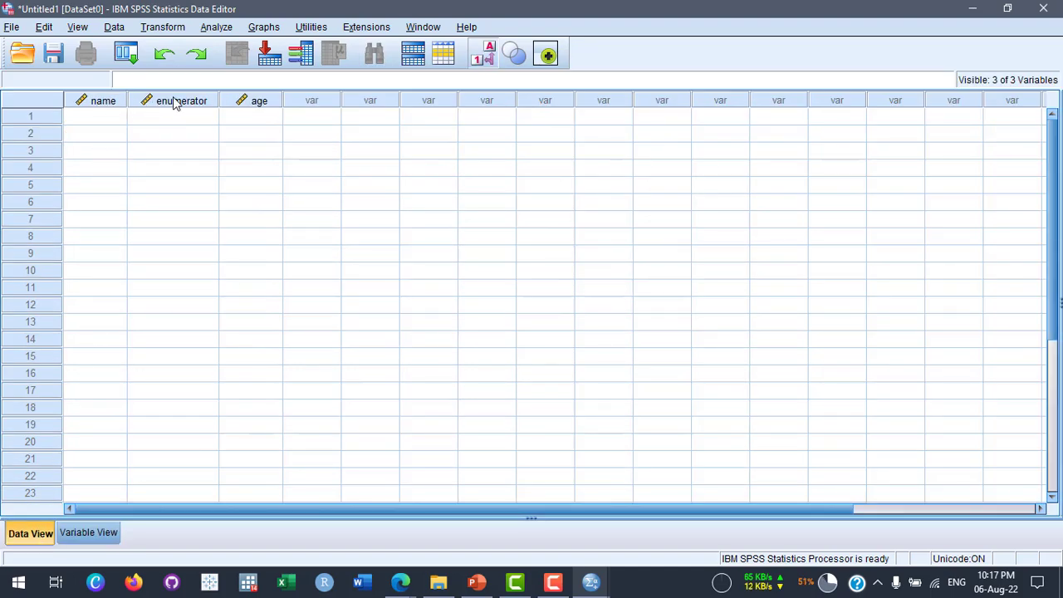
# Add three more variables in Variable View named location, gender and salary
pyautogui.click(101, 531)
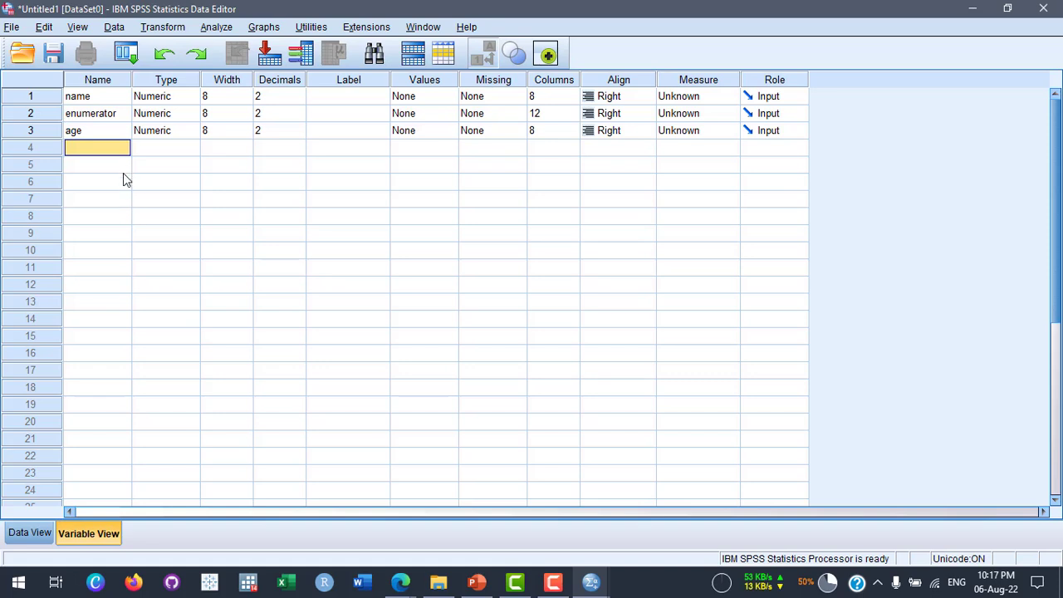
pyautogui.write('loc')
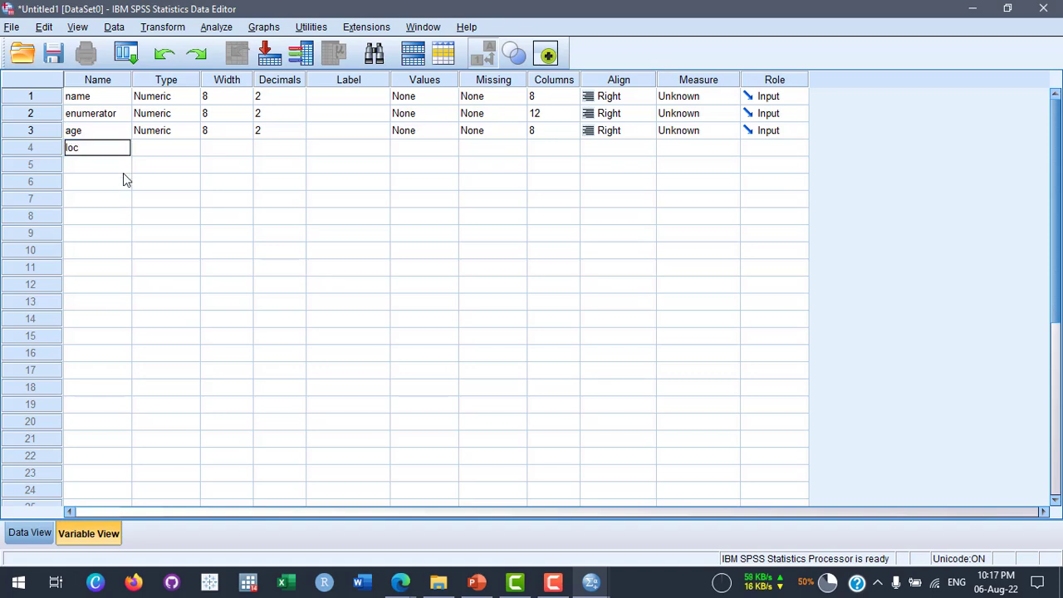
pyautogui.write('ation')
pyautogui.press('Return')
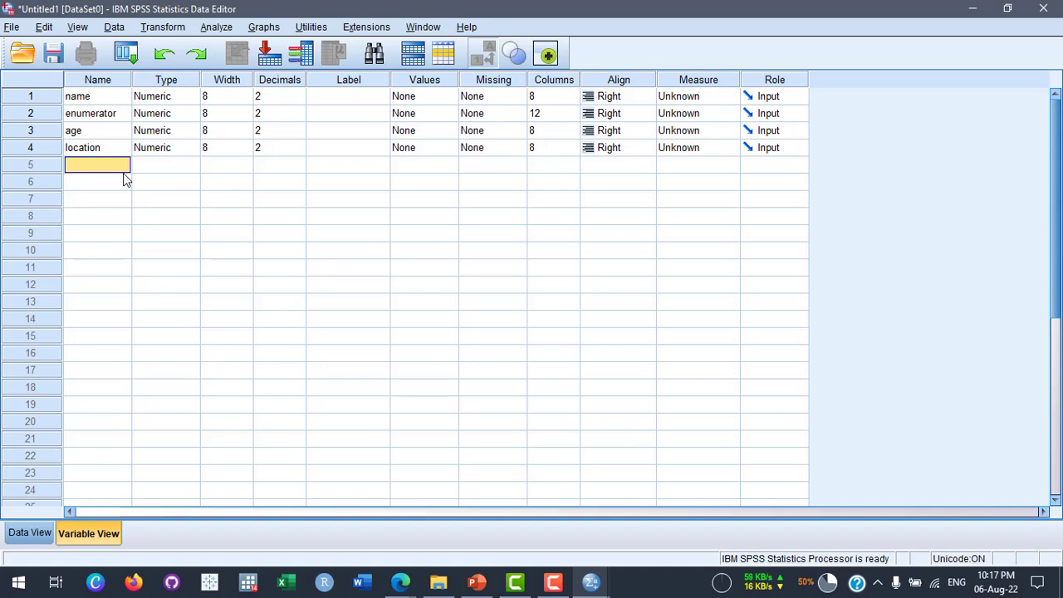
pyautogui.write('gender')
pyautogui.press('Return')
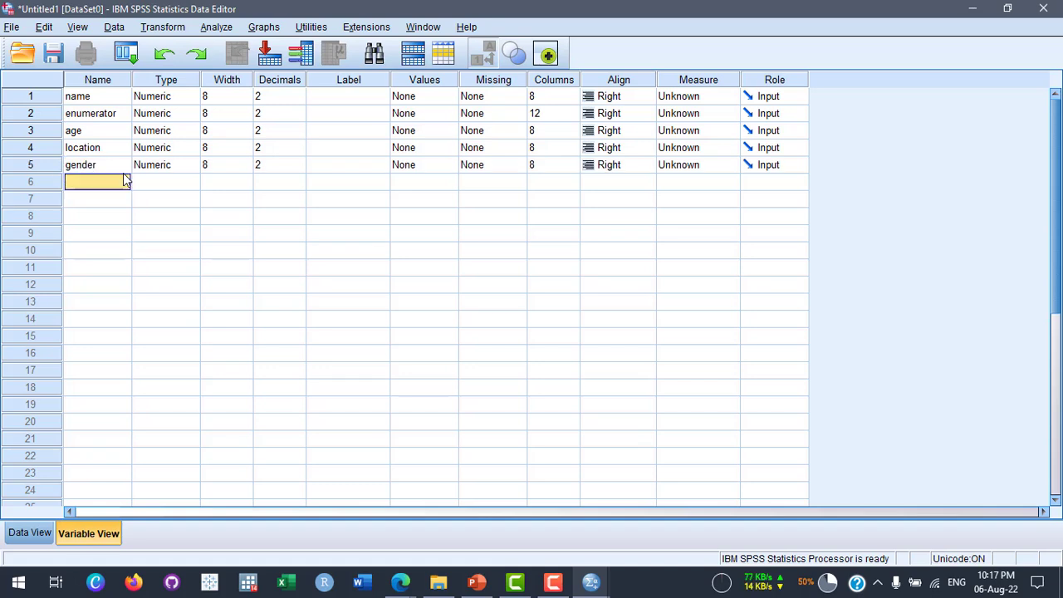
pyautogui.write('salary')
pyautogui.press('Return')
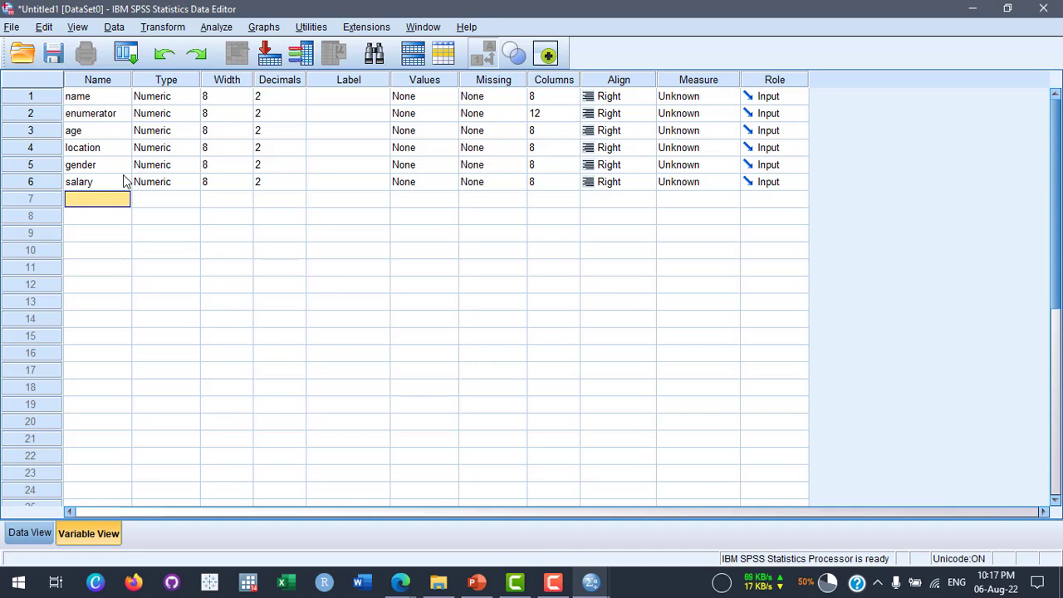
# Add two more variables named education and religion in Variable View, and compare the variable list with the Data View columns
pyautogui.write('education')
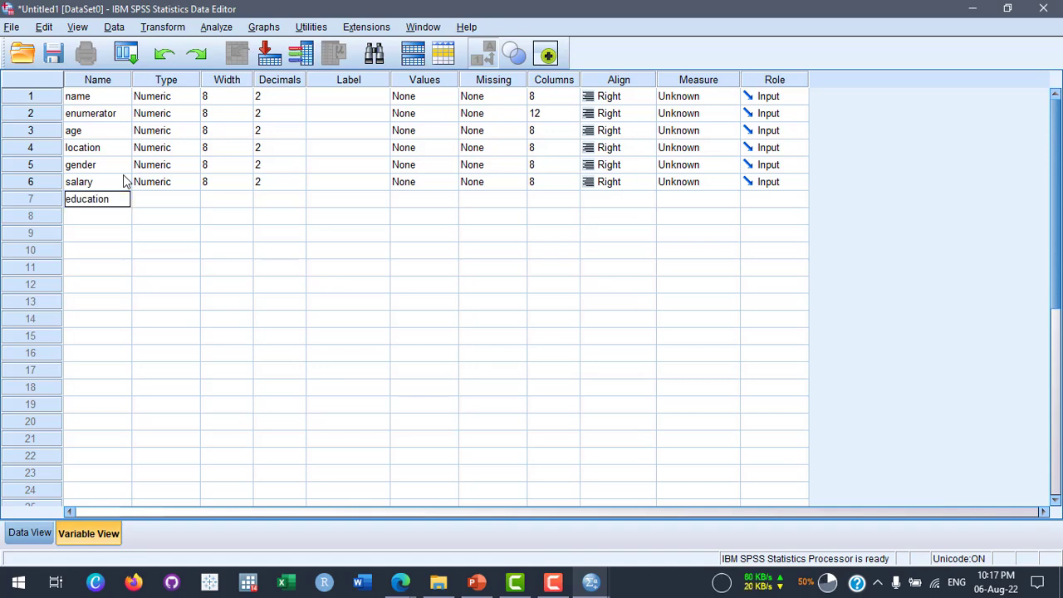
pyautogui.press('Return')
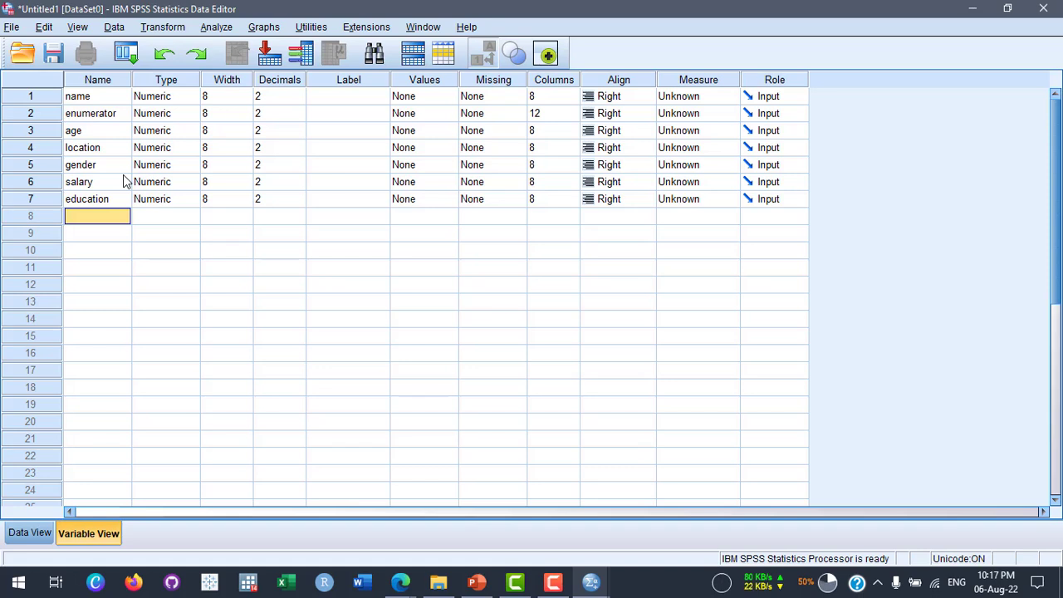
pyautogui.write('reli')
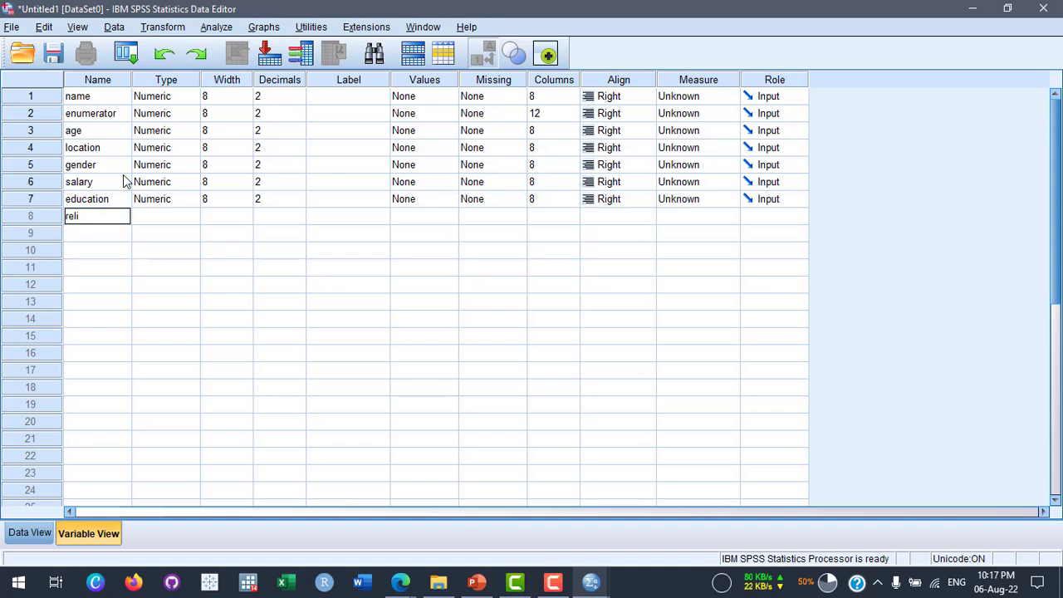
pyautogui.write('gion')
pyautogui.press('Return')
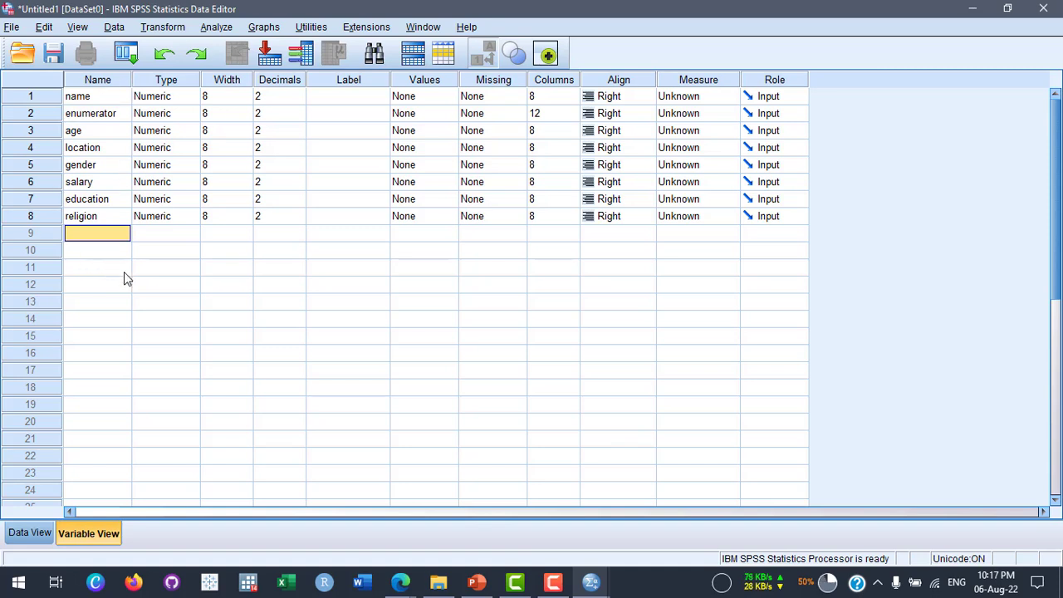
pyautogui.click(30, 532)
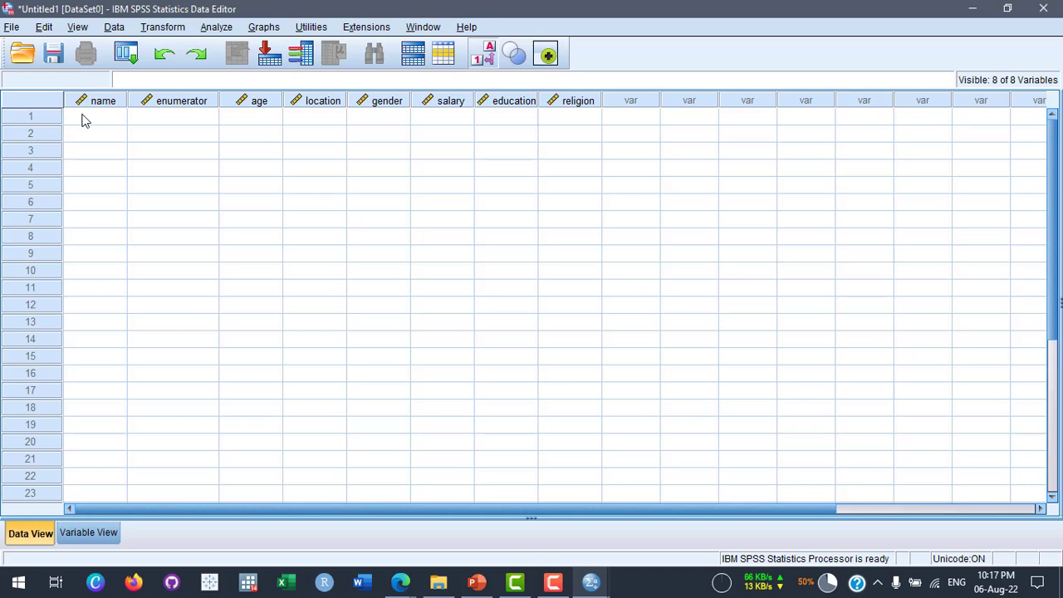
pyautogui.click(95, 536)
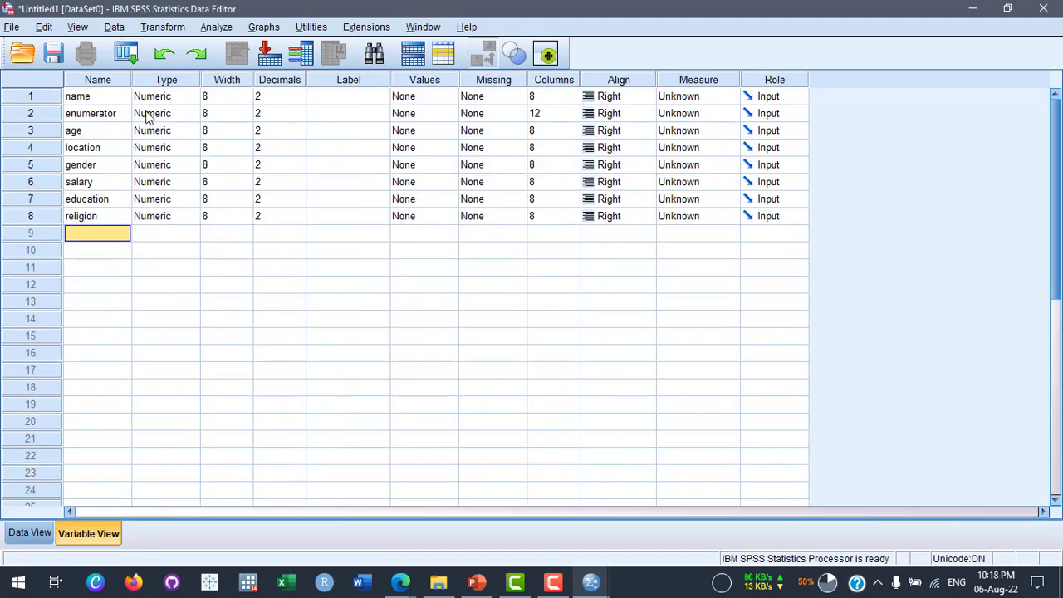
pyautogui.click(30, 533)
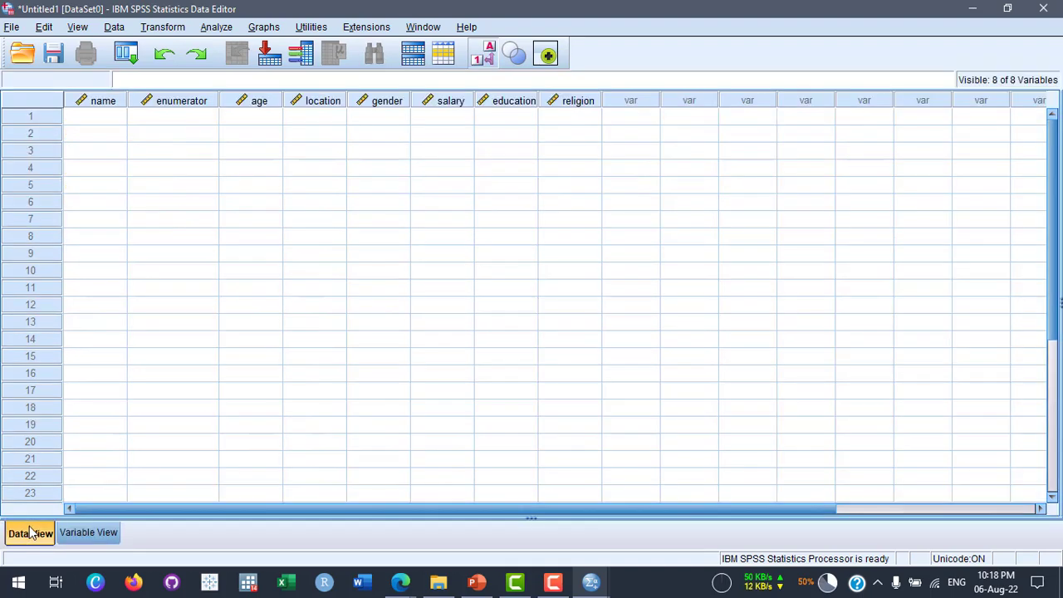
pyautogui.click(89, 534)
# Try to enter a respondent's name in the first case of the name variable in Data View, and return to Variable View
pyautogui.click(30, 533)
pyautogui.click(101, 118)
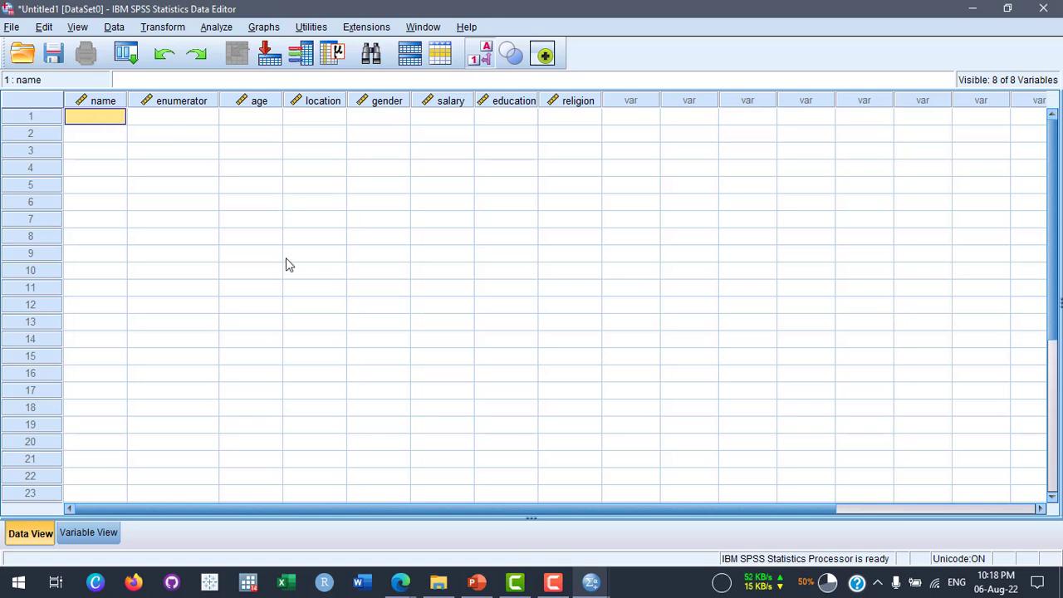
pyautogui.write('matiku')
pyautogui.press('Return')
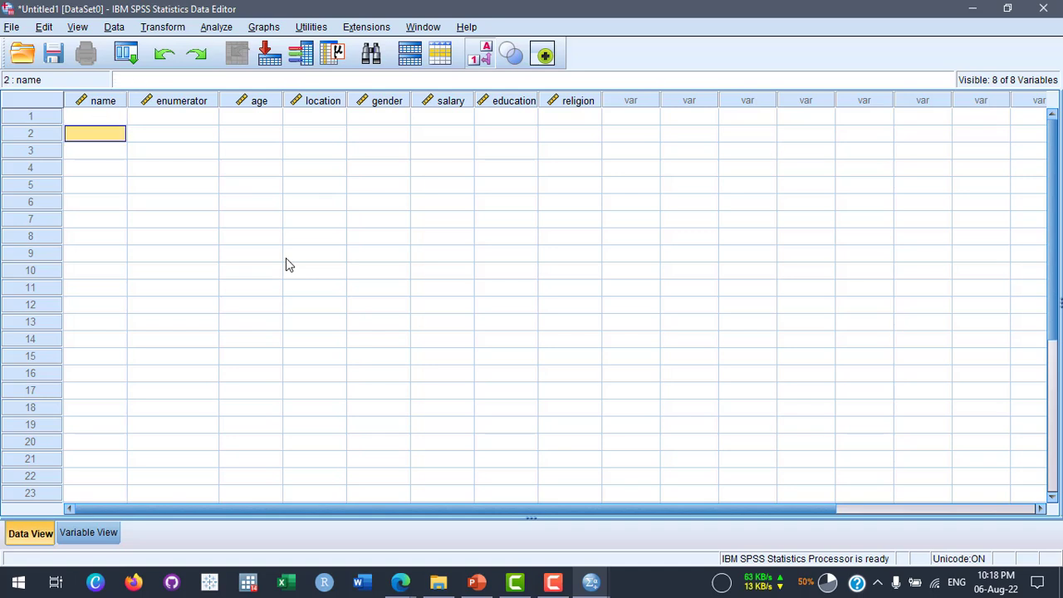
pyautogui.click(95, 120)
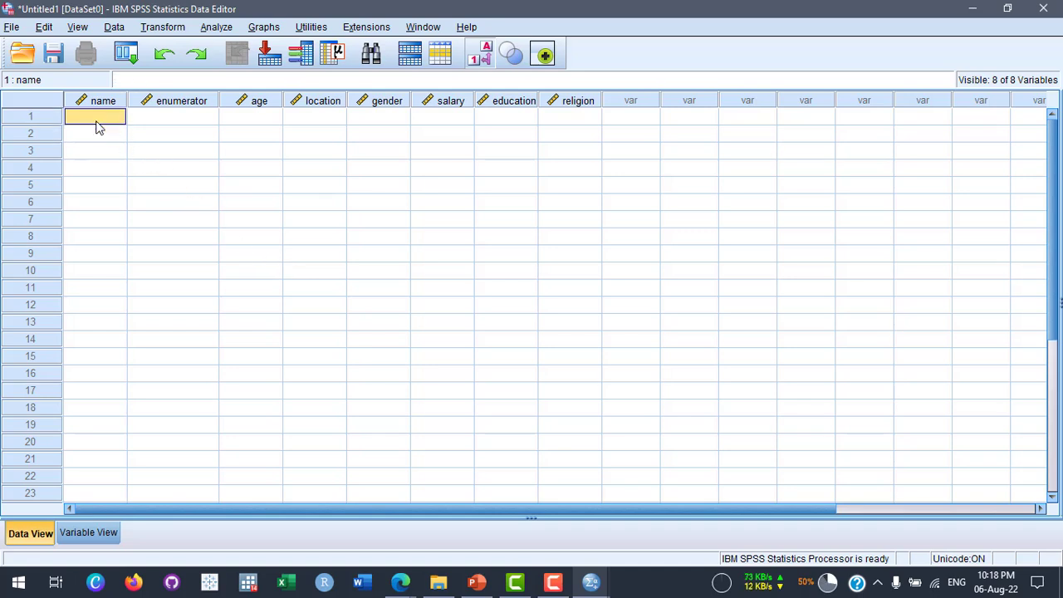
pyautogui.write('mahfuz')
pyautogui.press('Return')
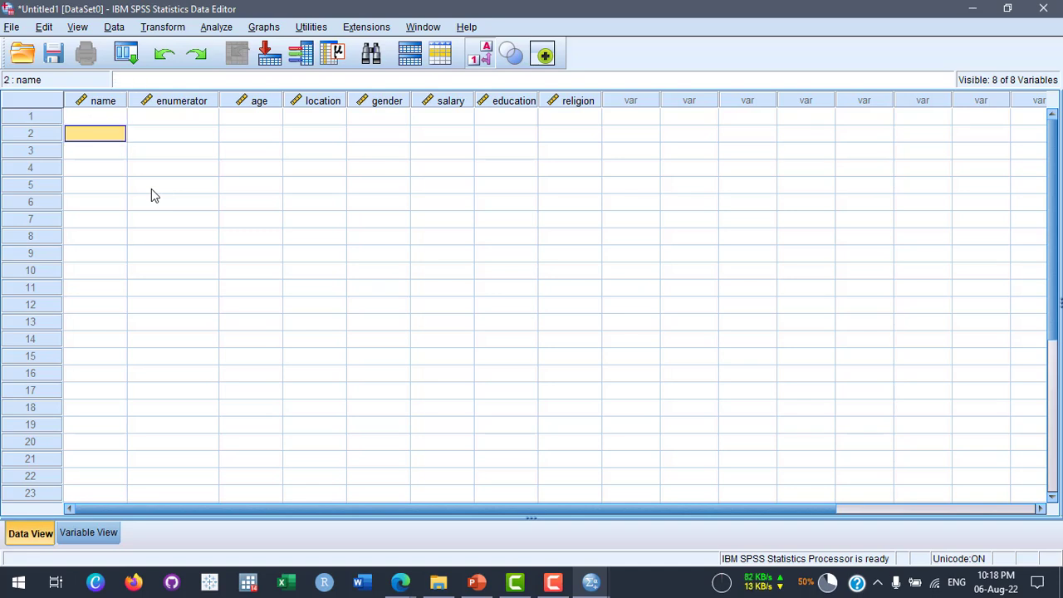
pyautogui.click(97, 536)
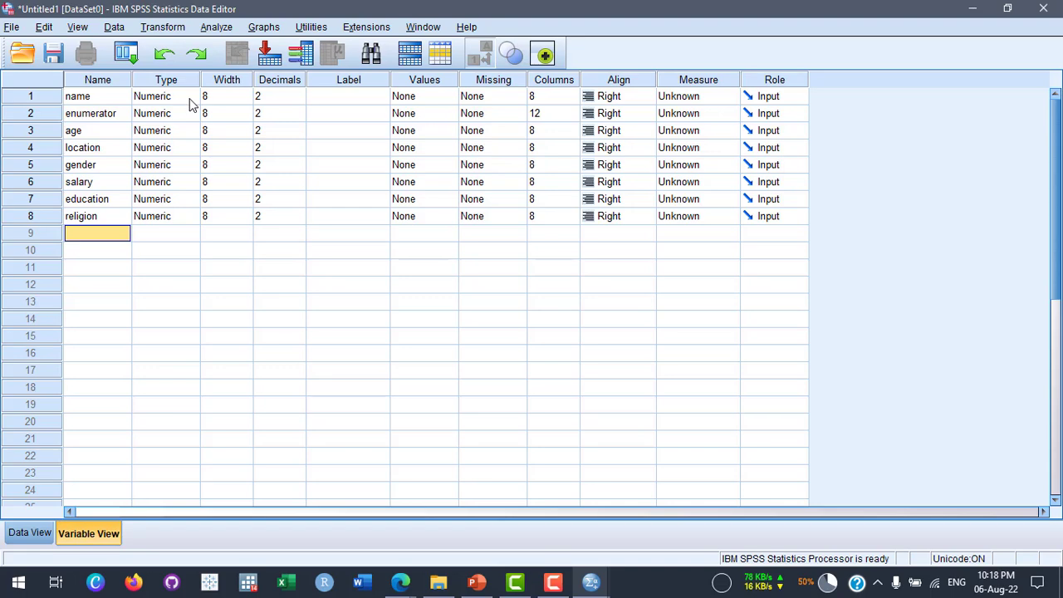
pyautogui.click(189, 103)
pyautogui.click(190, 99)
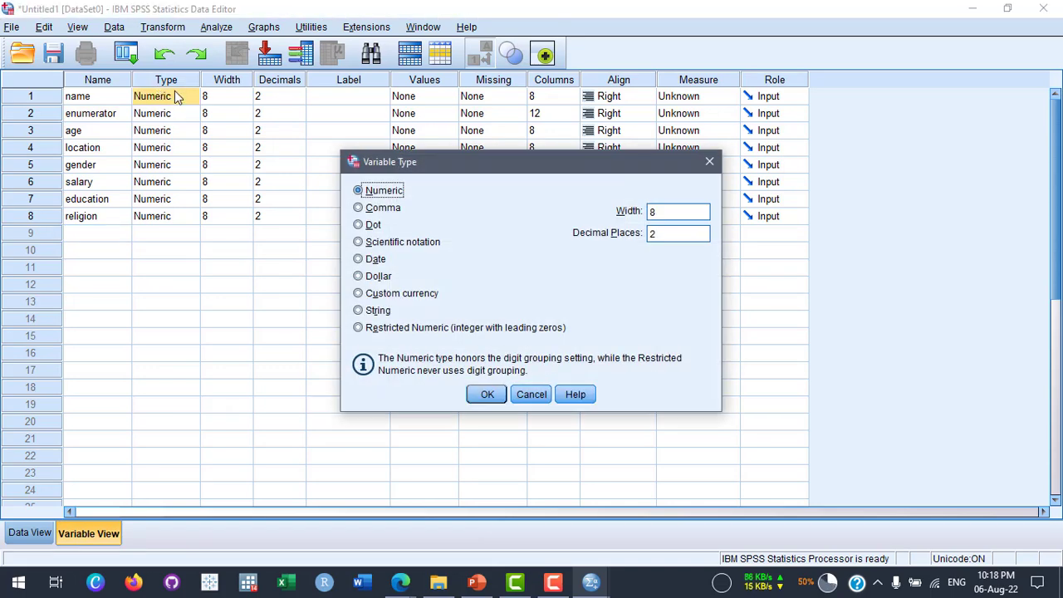
pyautogui.click(358, 312)
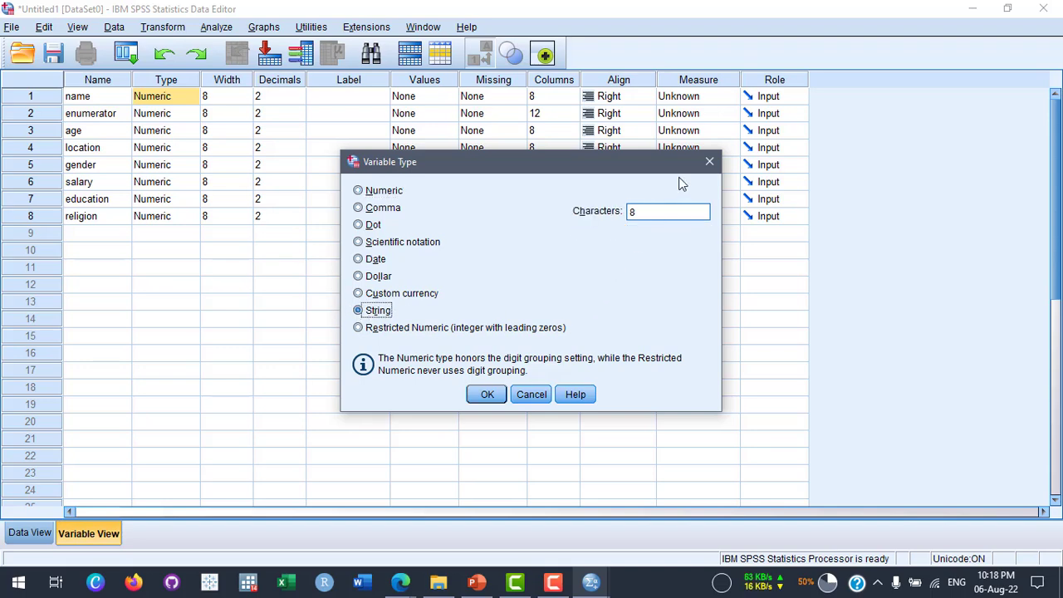
pyautogui.click(709, 162)
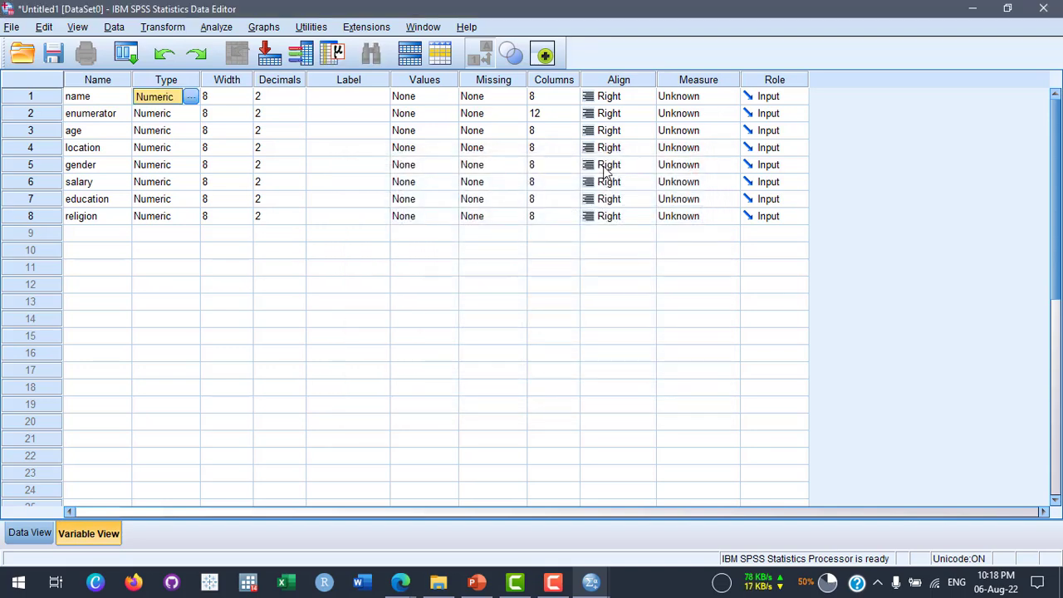
pyautogui.click(167, 114)
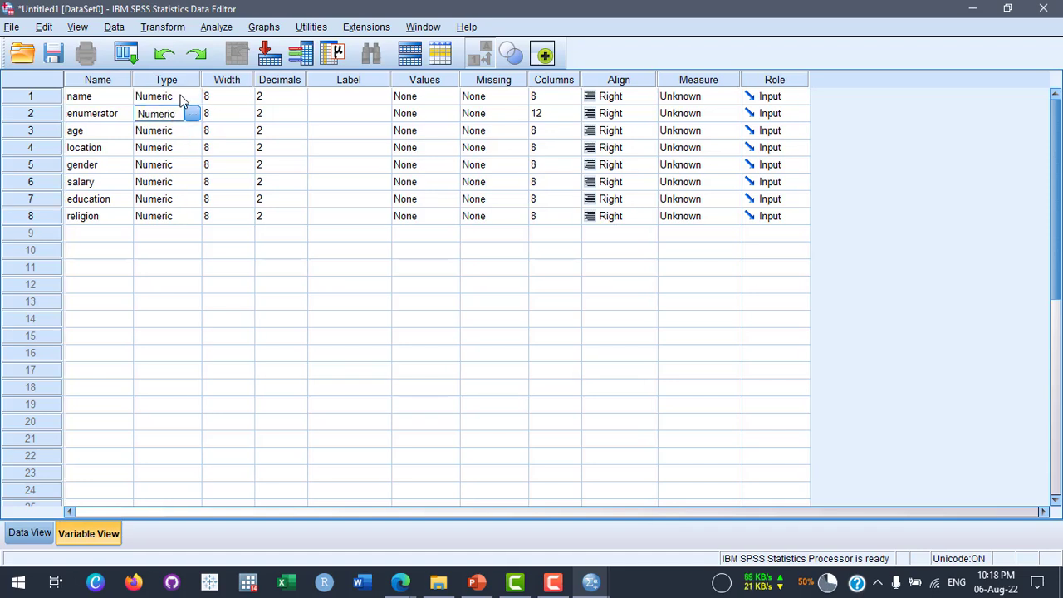
# Change the variable type of name to String with 8 characters
pyautogui.click(186, 96)
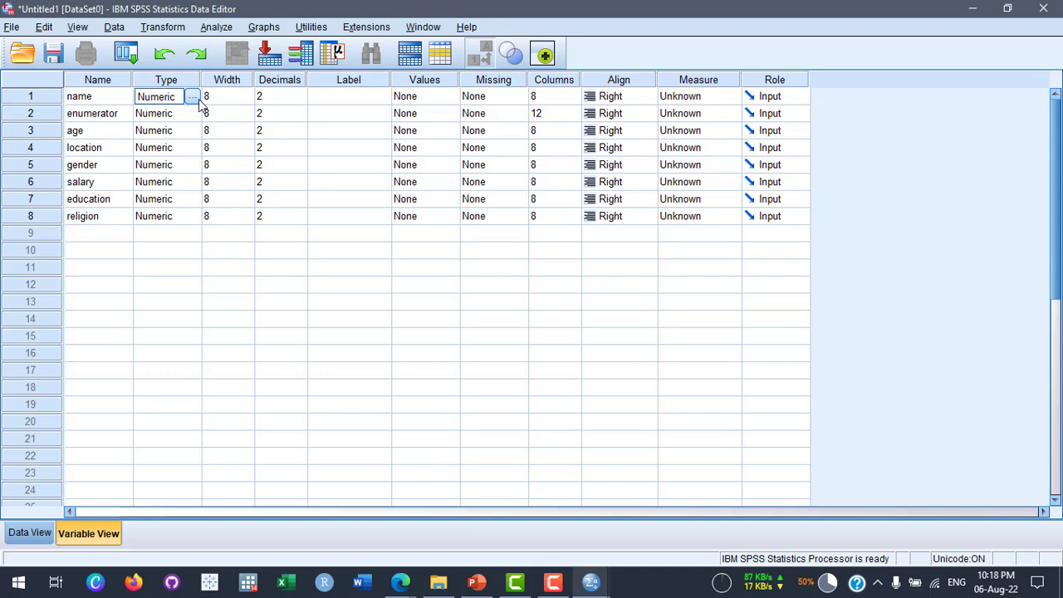
pyautogui.click(192, 96)
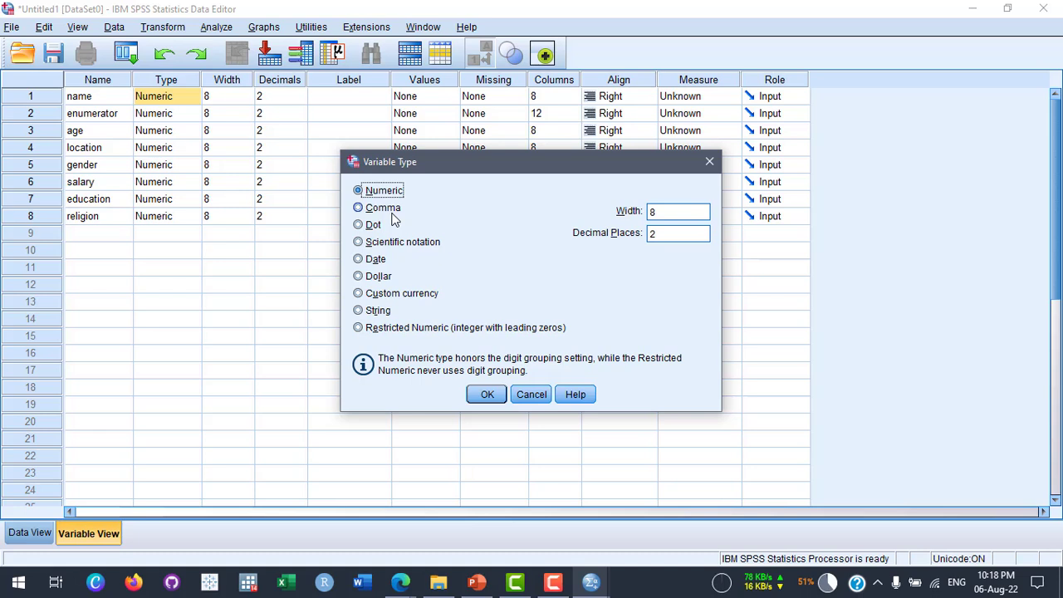
pyautogui.click(379, 313)
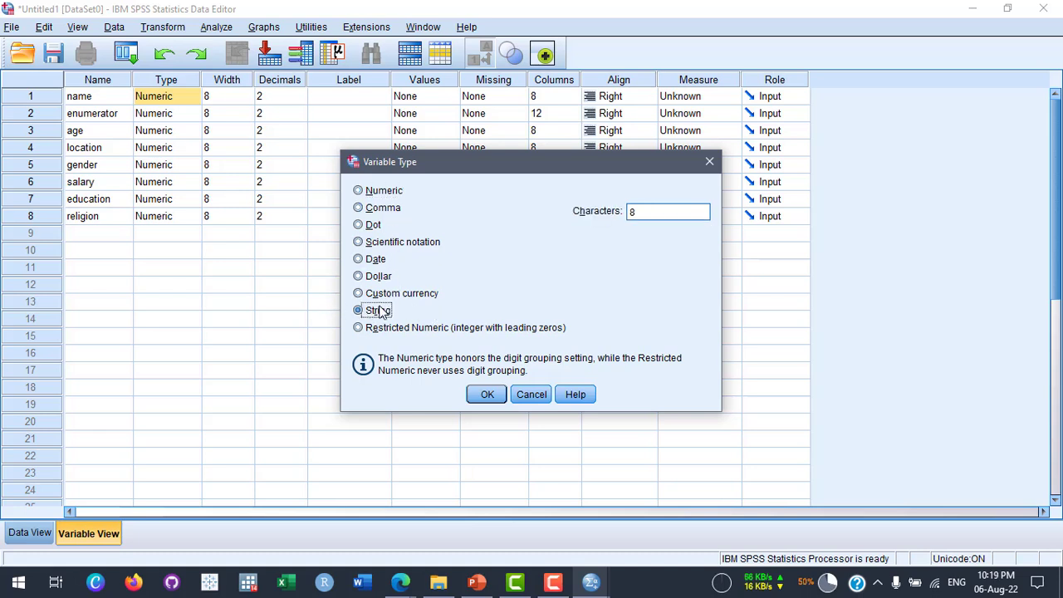
pyautogui.click(487, 394)
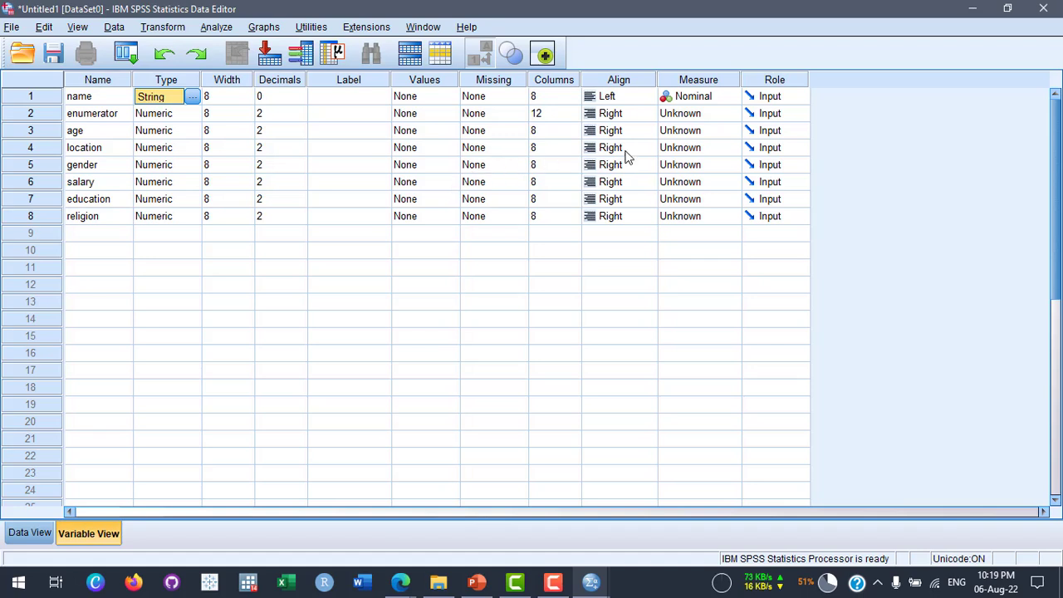
# Examine which measurement levels are offered for the name variable
pyautogui.click(702, 97)
pyautogui.click(734, 98)
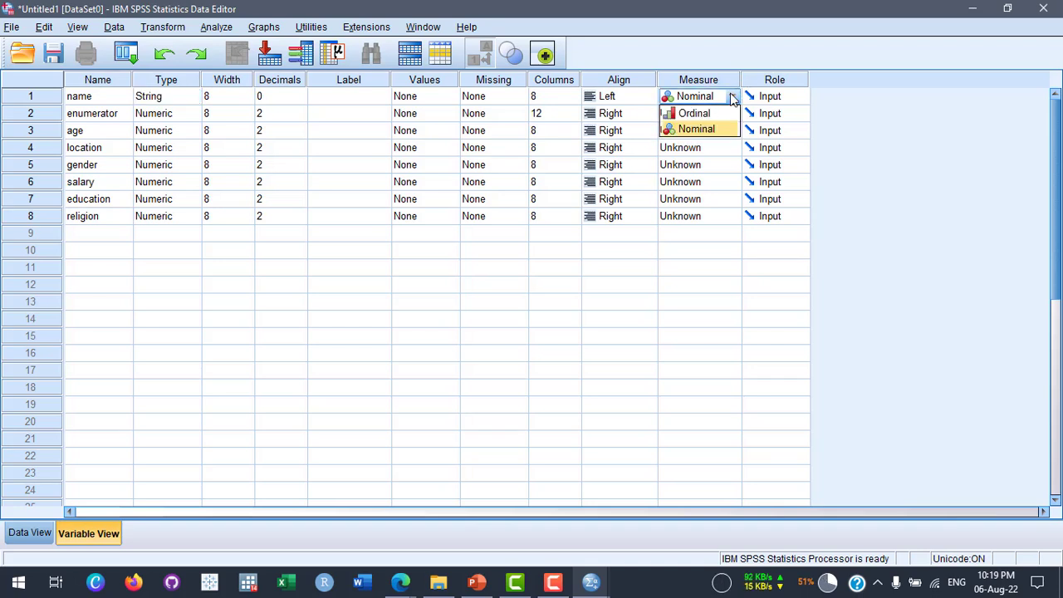
pyautogui.click(733, 98)
pyautogui.click(732, 98)
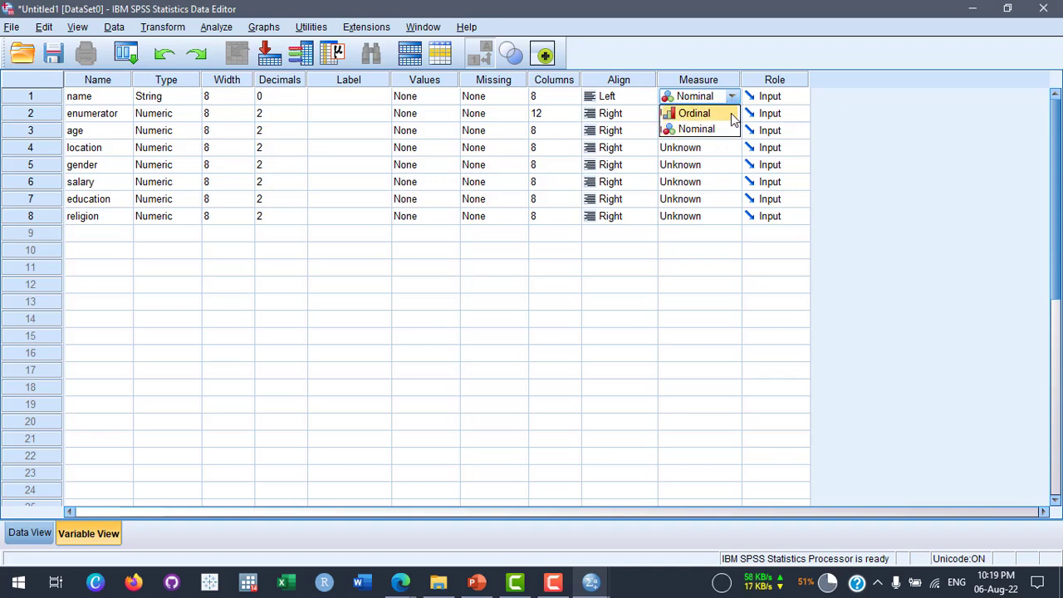
pyautogui.click(732, 98)
pyautogui.click(732, 98)
pyautogui.click(732, 98)
# Set the measurement level of age to Scale and compare its available options with those of name
pyautogui.click(702, 133)
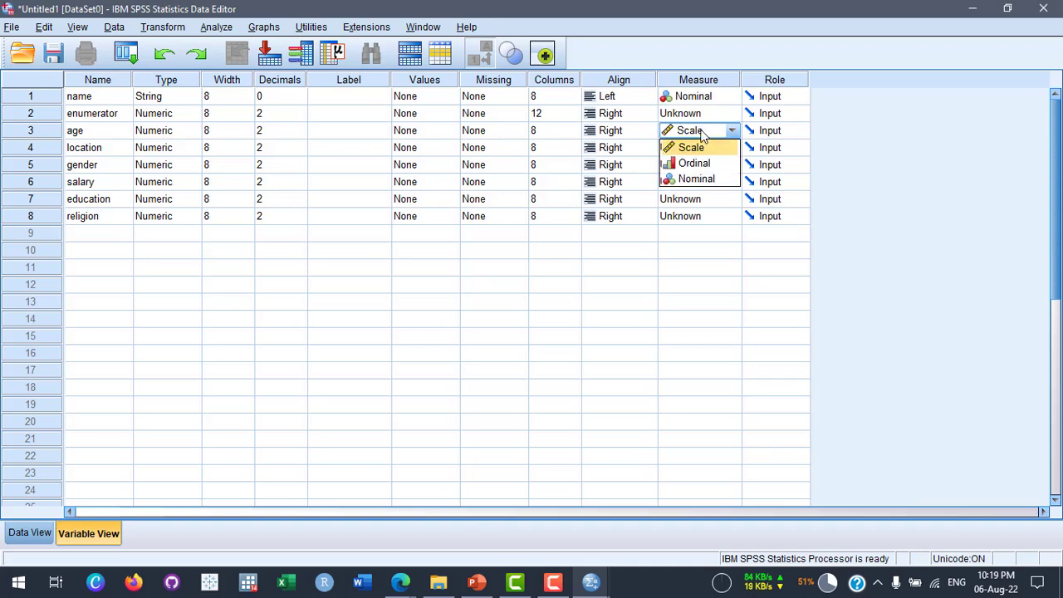
pyautogui.click(732, 98)
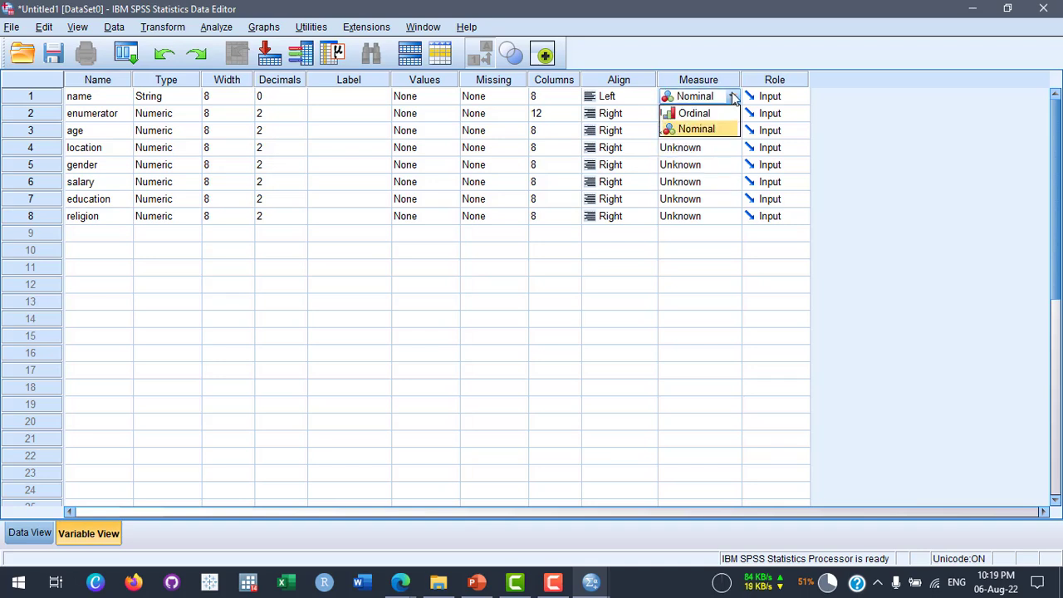
pyautogui.click(732, 98)
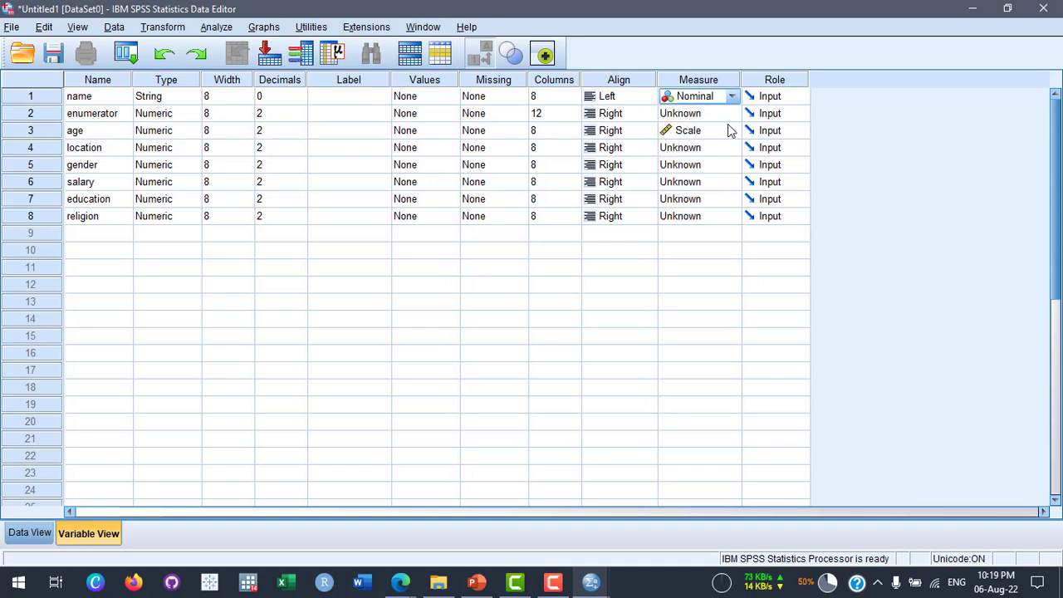
pyautogui.click(728, 130)
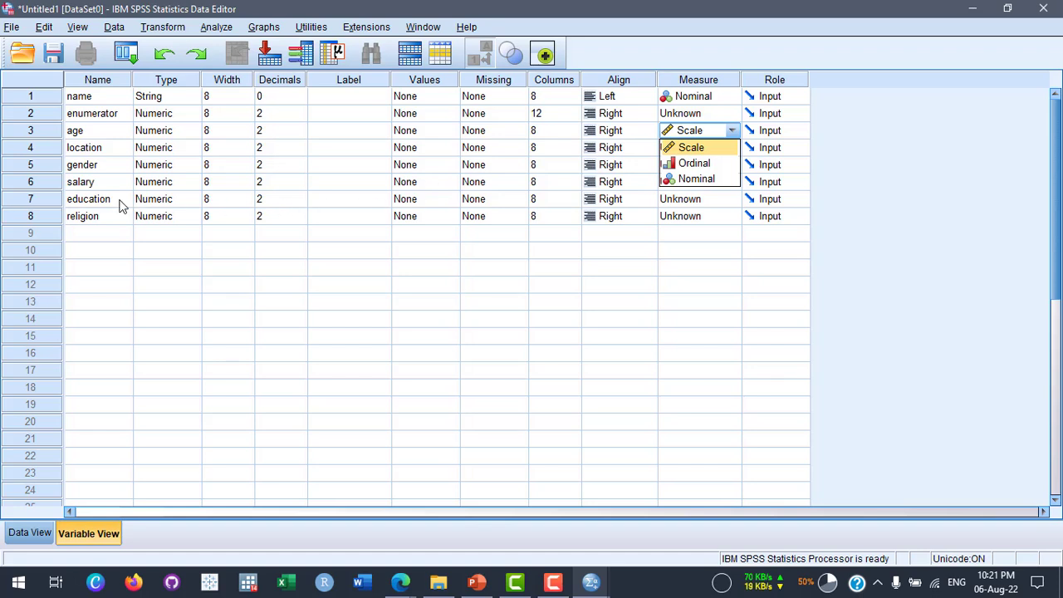
# Set the measurement level of the education variable to Ordinal
pyautogui.click(731, 201)
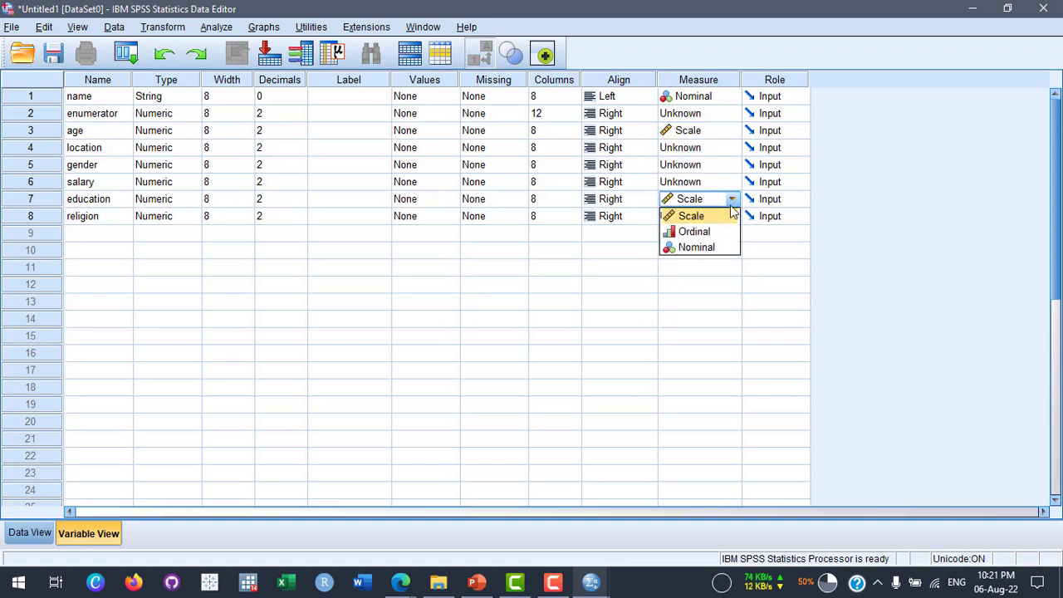
pyautogui.click(716, 234)
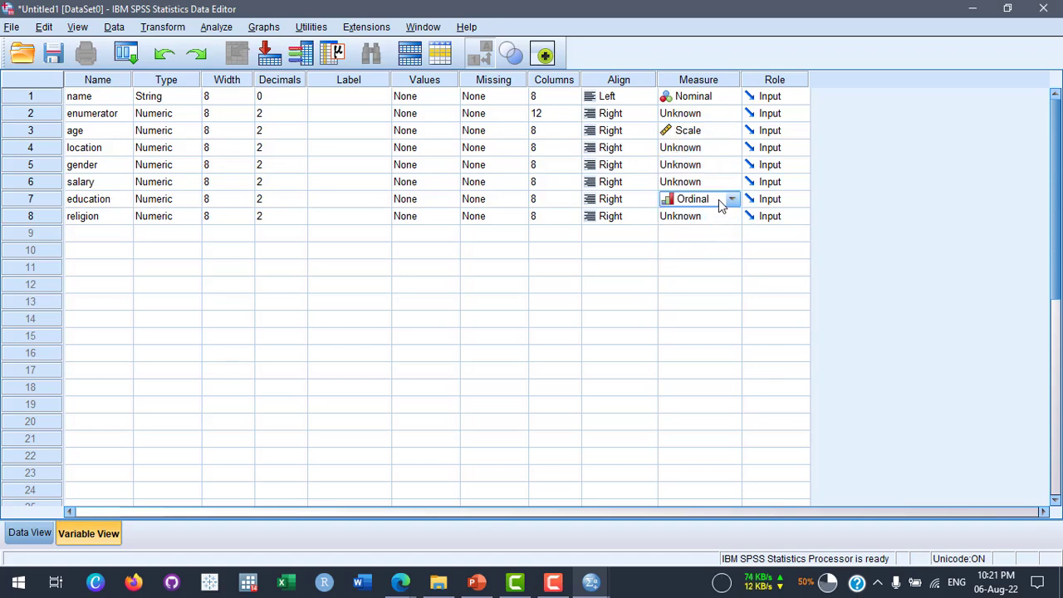
pyautogui.click(723, 200)
pyautogui.click(721, 235)
pyautogui.click(731, 201)
pyautogui.click(710, 216)
pyautogui.click(730, 205)
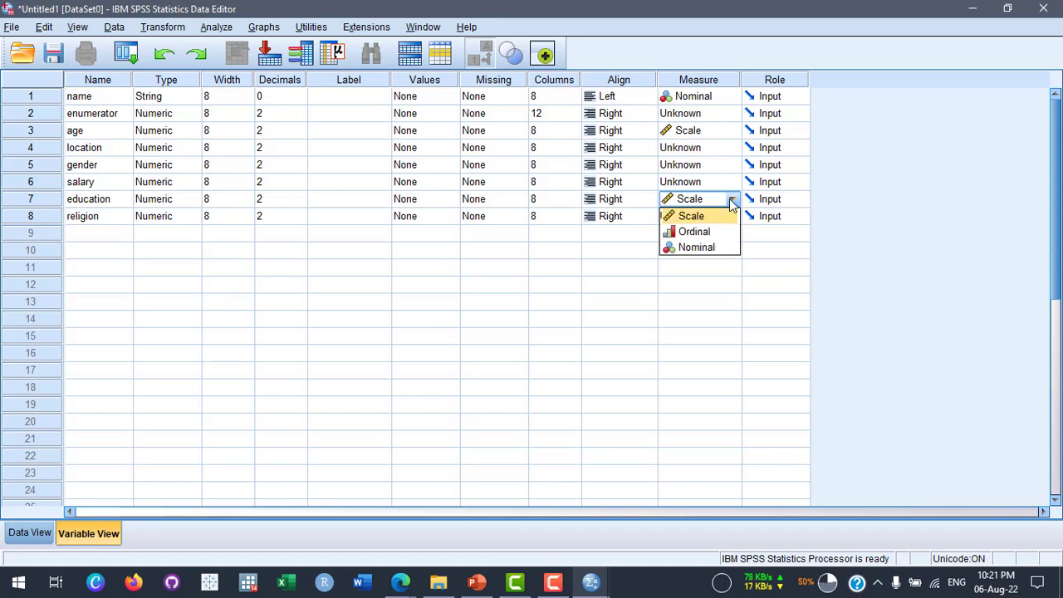
pyautogui.click(729, 230)
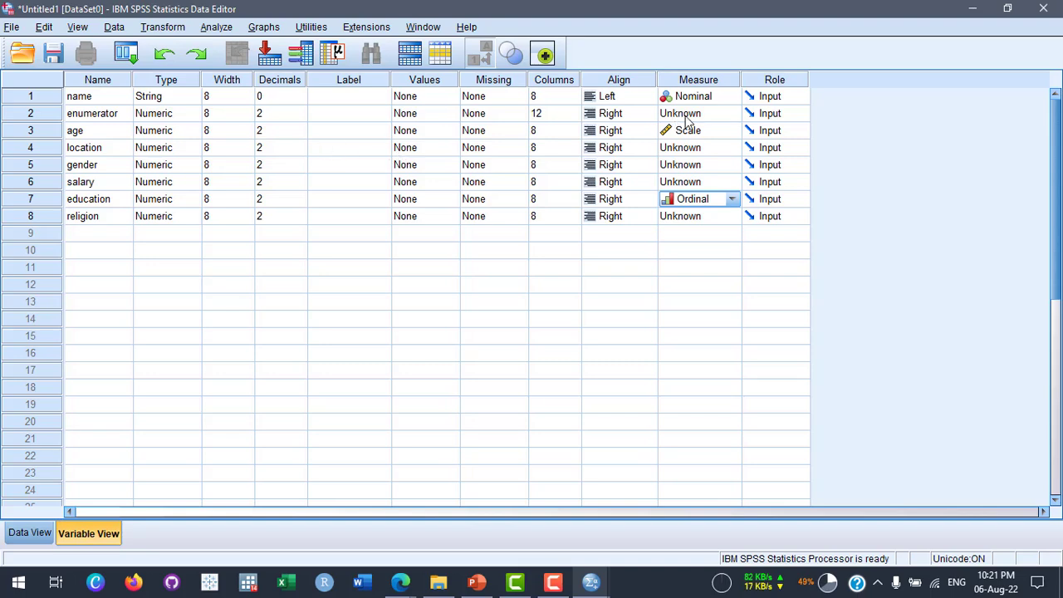
# Change the variable types of enumerator and location to String, each with 8 characters
pyautogui.click(199, 114)
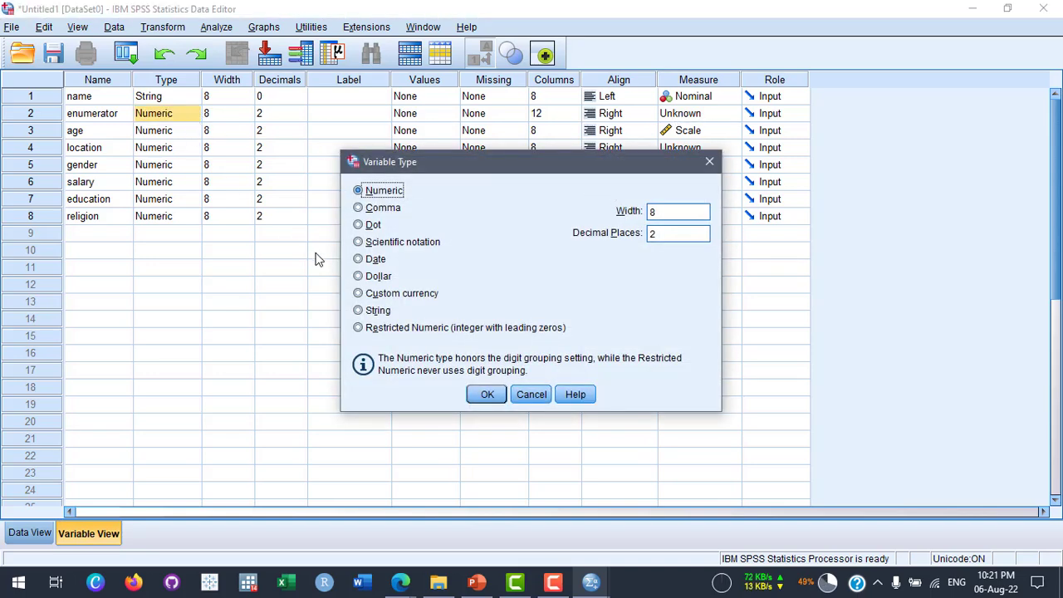
pyautogui.click(377, 314)
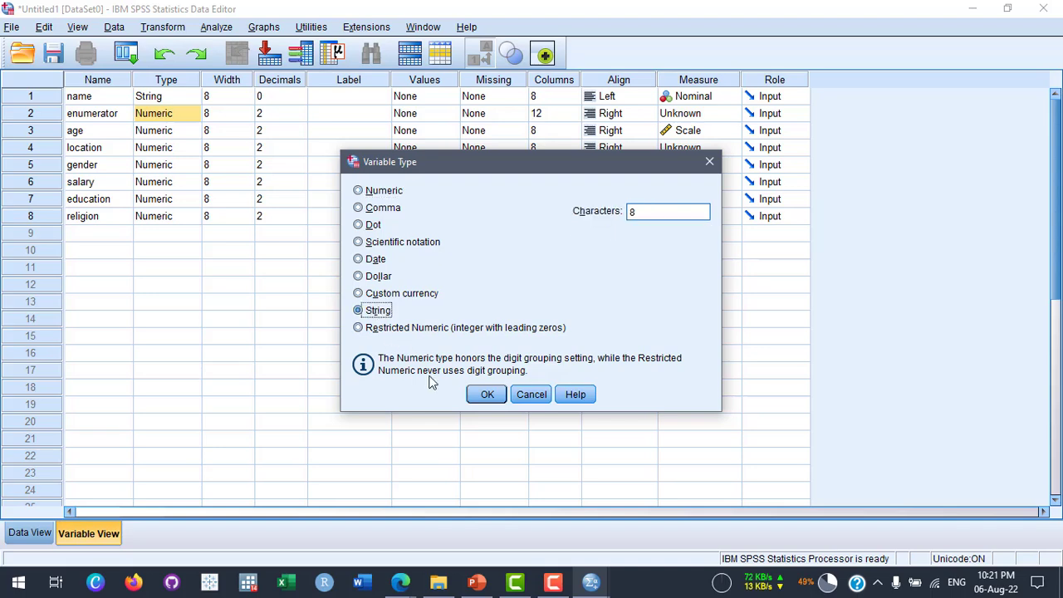
pyautogui.click(487, 393)
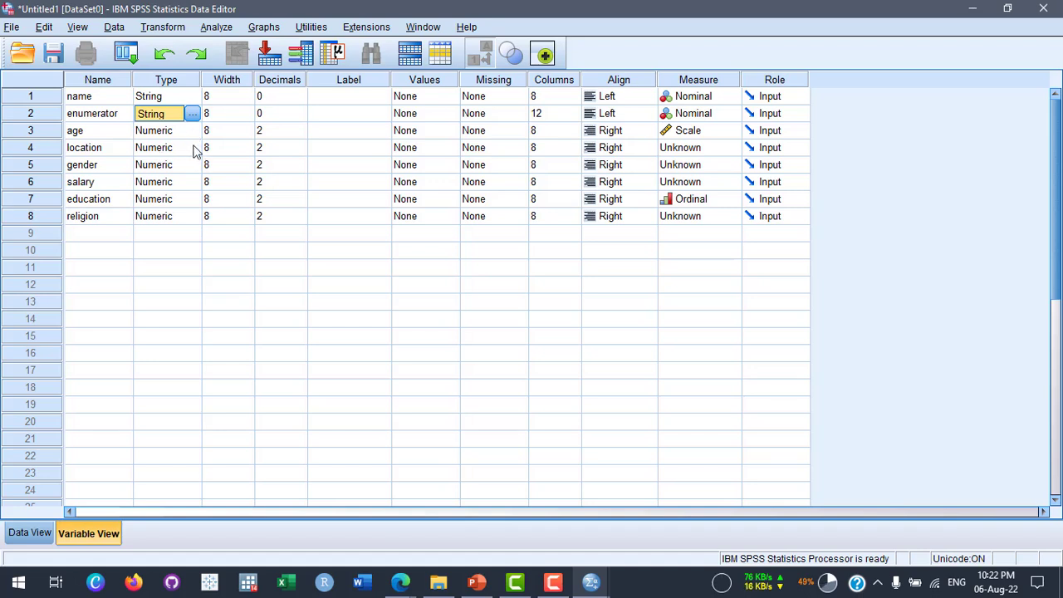
pyautogui.click(191, 148)
pyautogui.click(192, 148)
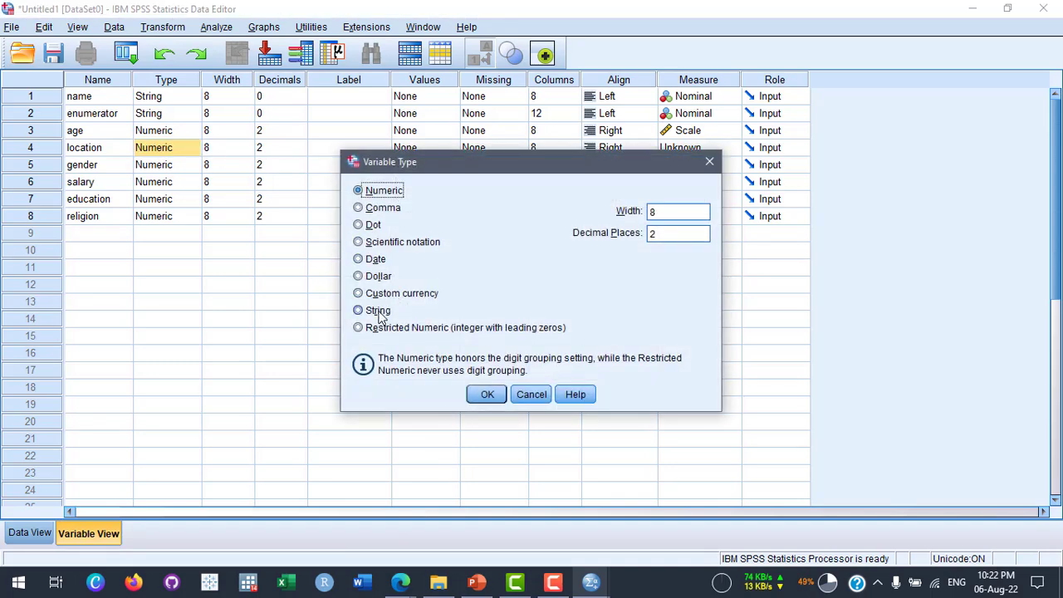
pyautogui.click(378, 312)
pyautogui.click(487, 395)
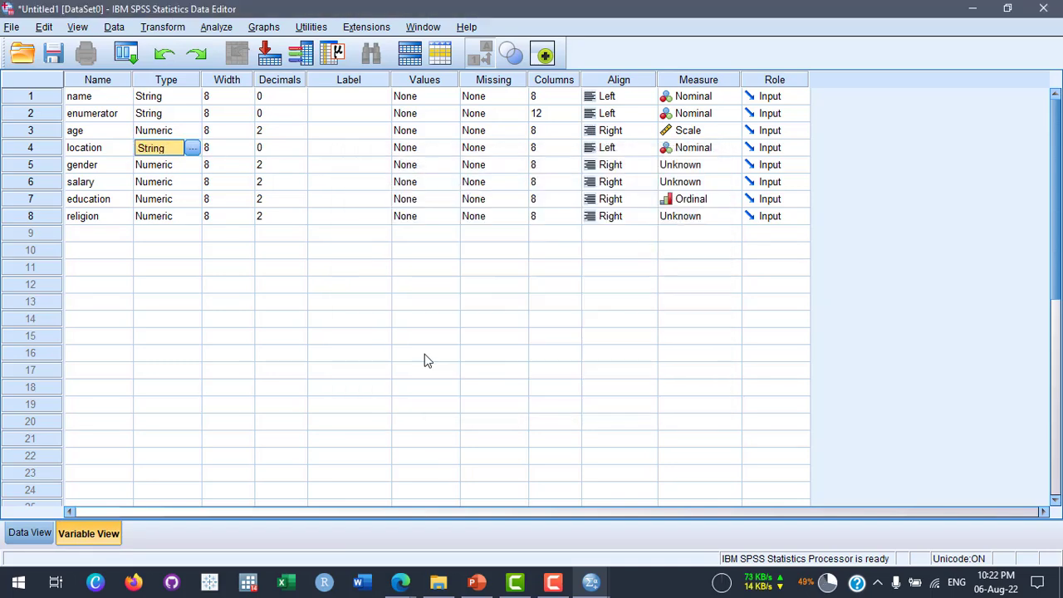
# Change the variable types of gender and religion to String, each with 8 characters
pyautogui.click(190, 170)
pyautogui.click(191, 165)
pyautogui.click(378, 311)
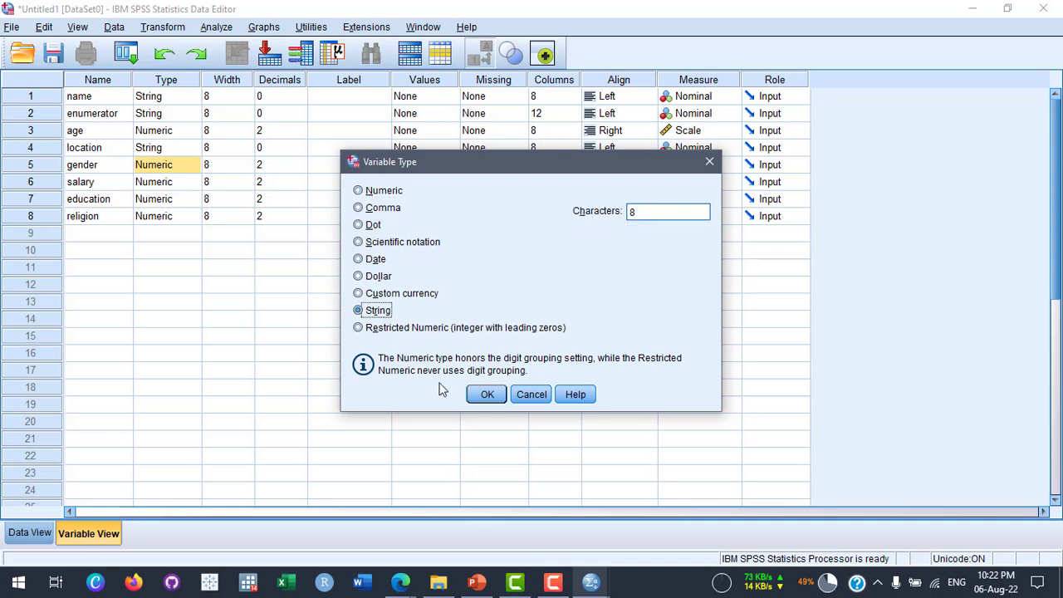
pyautogui.click(487, 394)
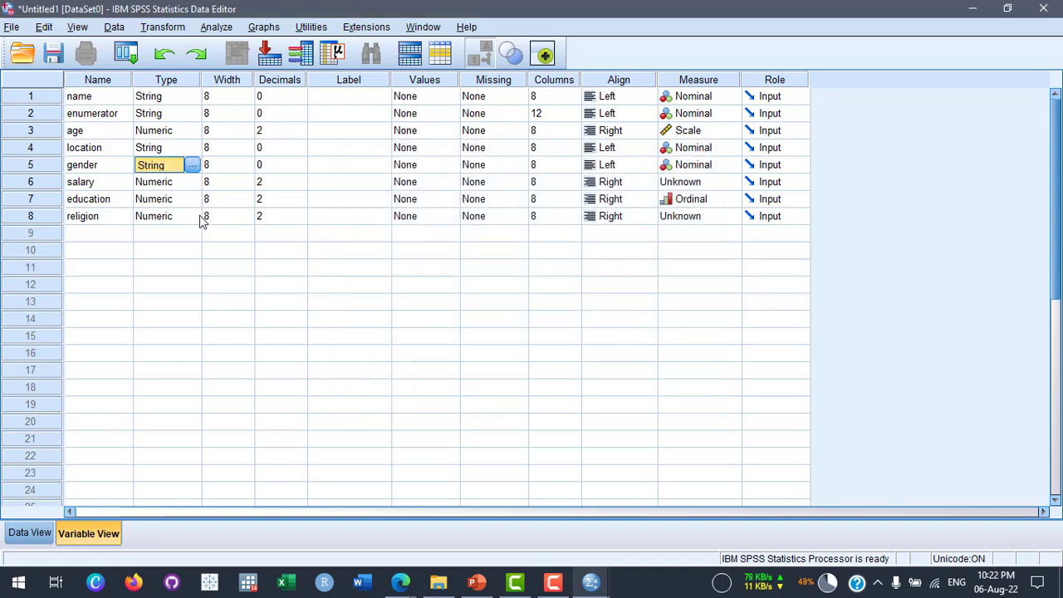
pyautogui.click(200, 219)
pyautogui.click(192, 216)
pyautogui.click(378, 309)
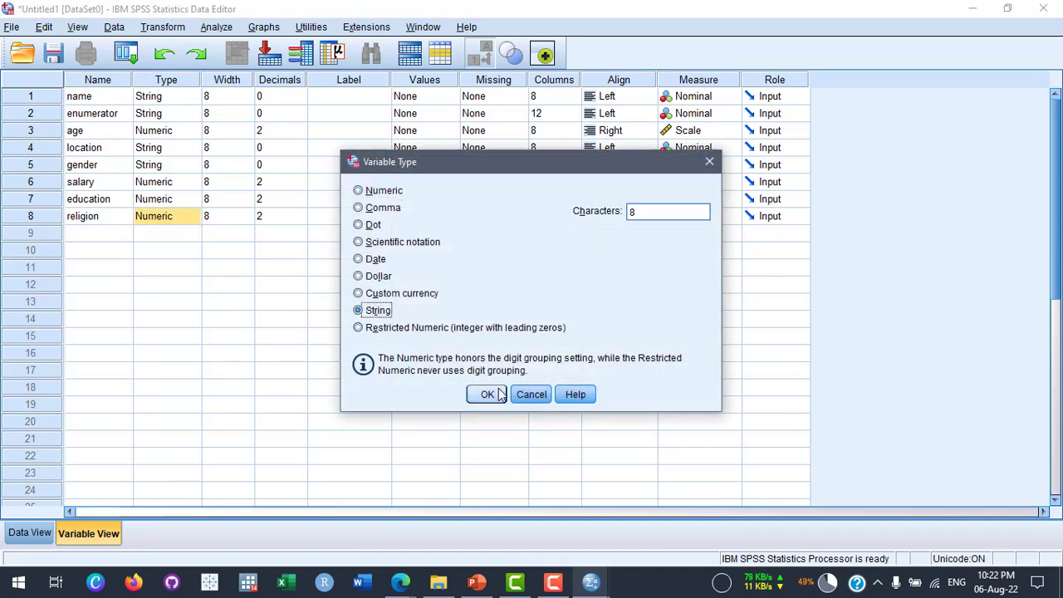
pyautogui.click(497, 390)
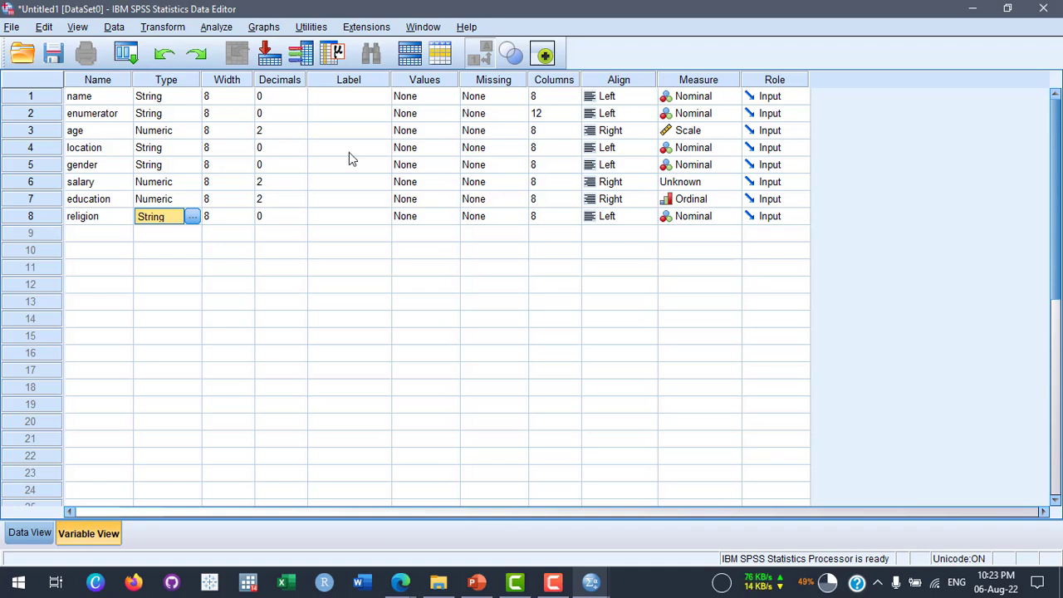
# Rename the enumerator variable to datacollector and set the measurement level of salary to Scale
pyautogui.click(93, 117)
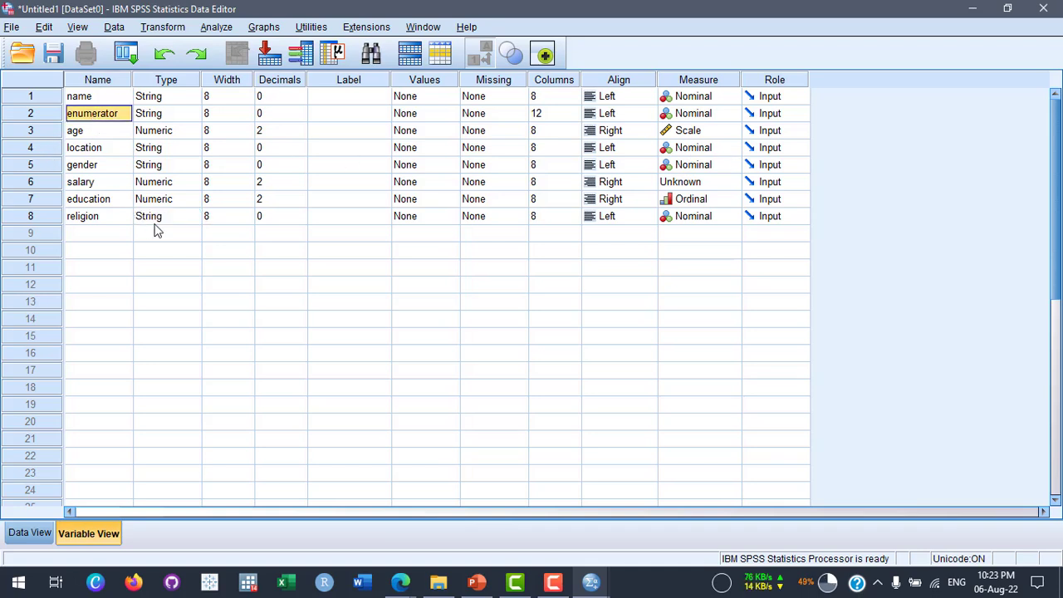
pyautogui.write('data')
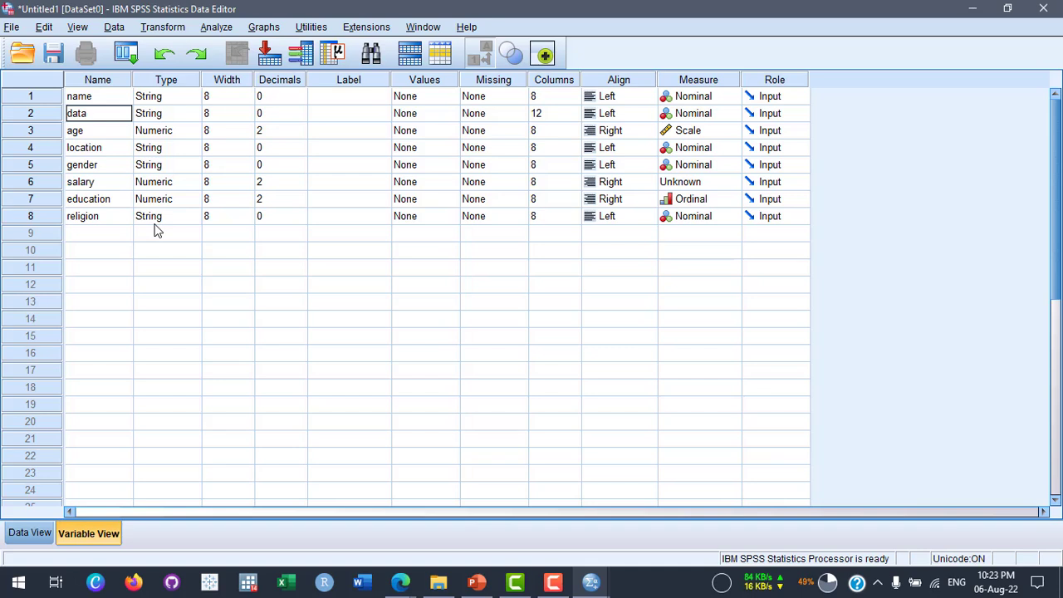
pyautogui.write('collector')
pyautogui.press('Return')
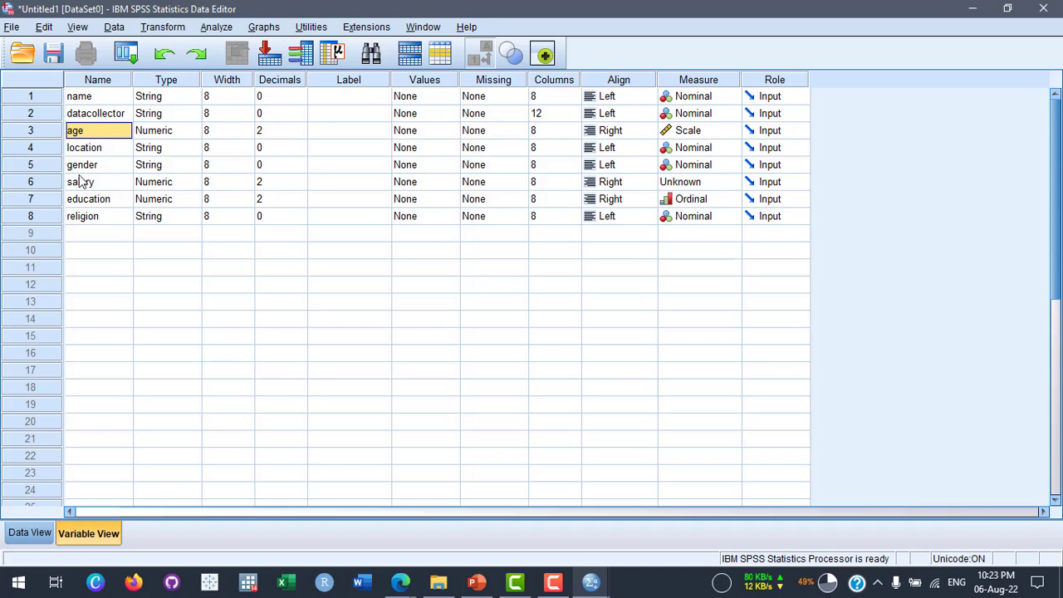
pyautogui.click(726, 183)
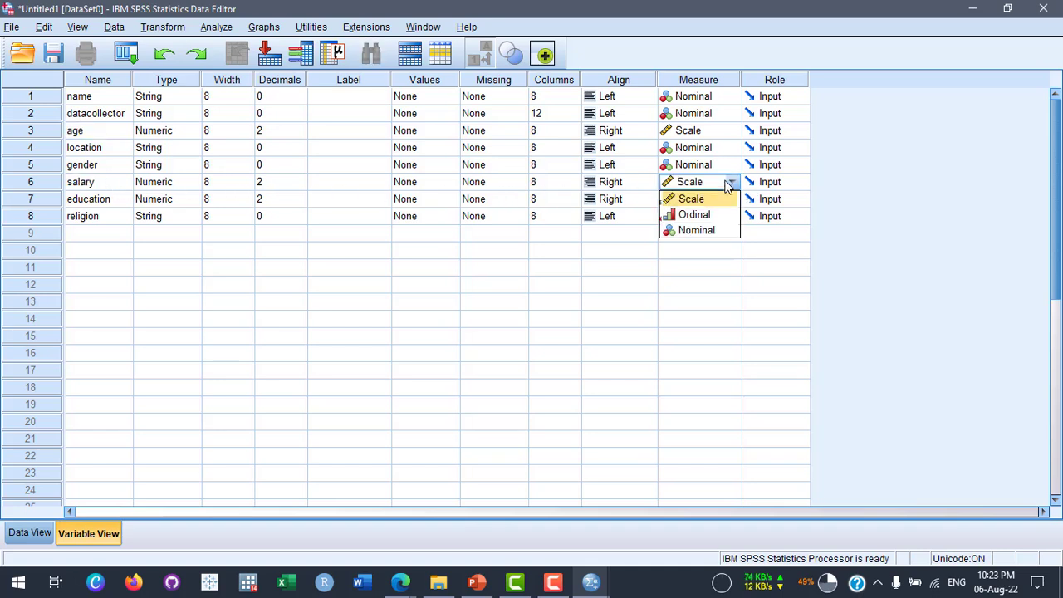
pyautogui.click(707, 201)
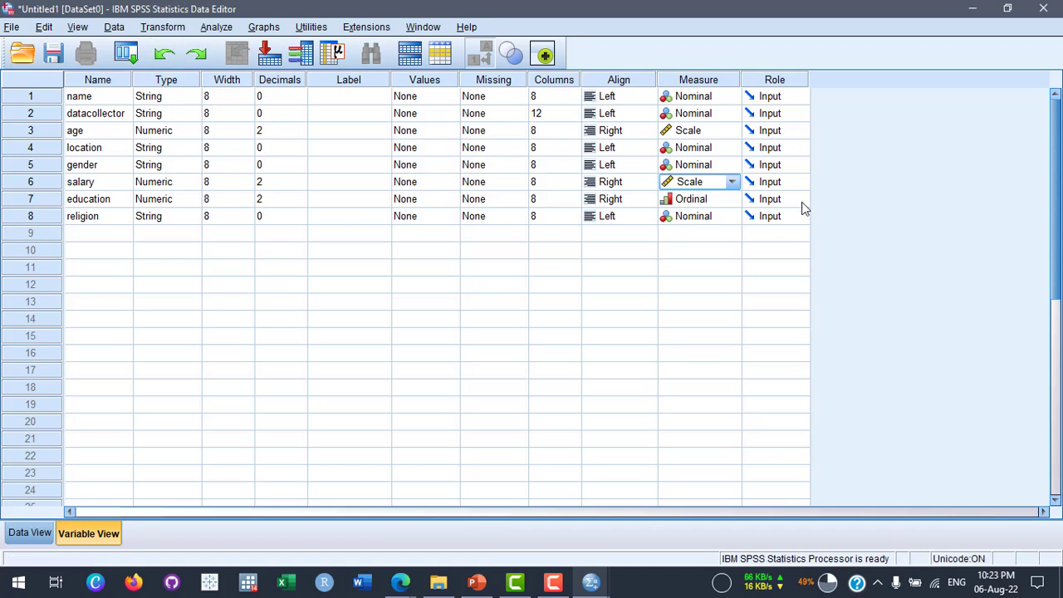
# Enter a different respondent's first name in the name variable for each of cases 1 to 4 of the data sheet
pyautogui.click(42, 534)
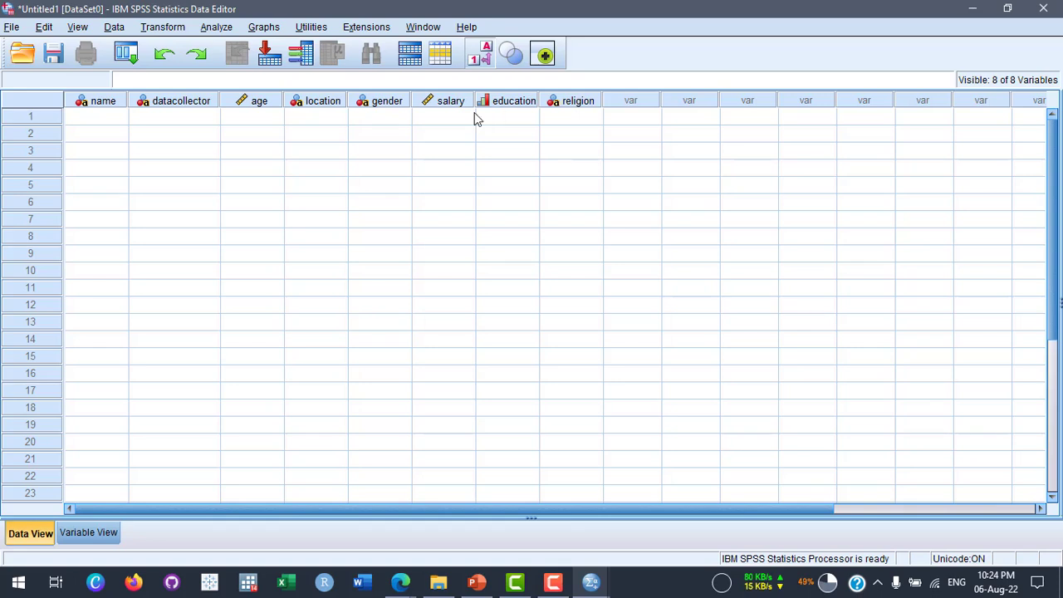
pyautogui.click(117, 123)
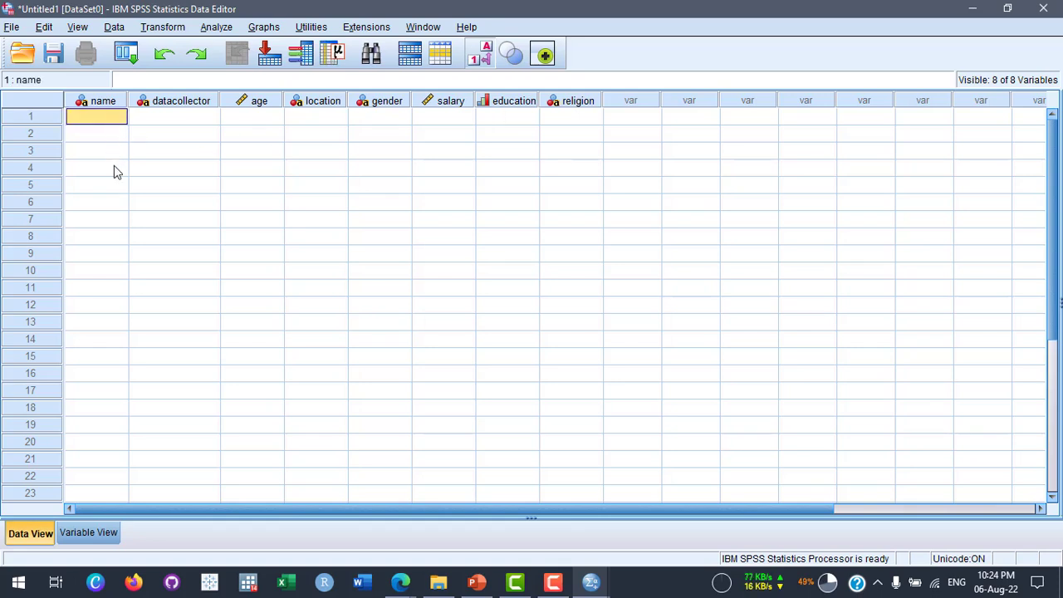
pyautogui.write('Ibrahim')
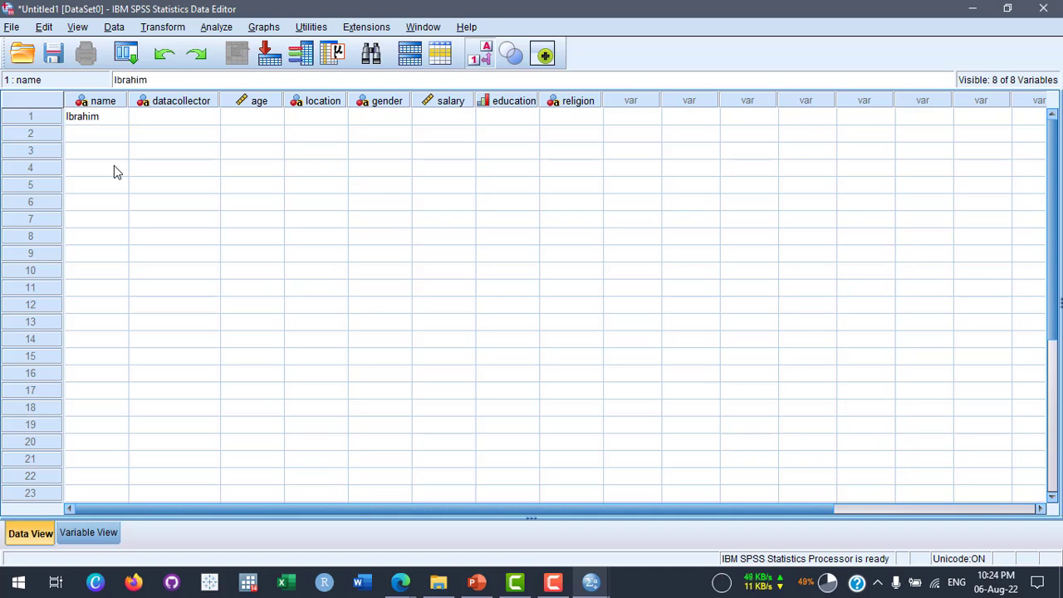
pyautogui.press('Return')
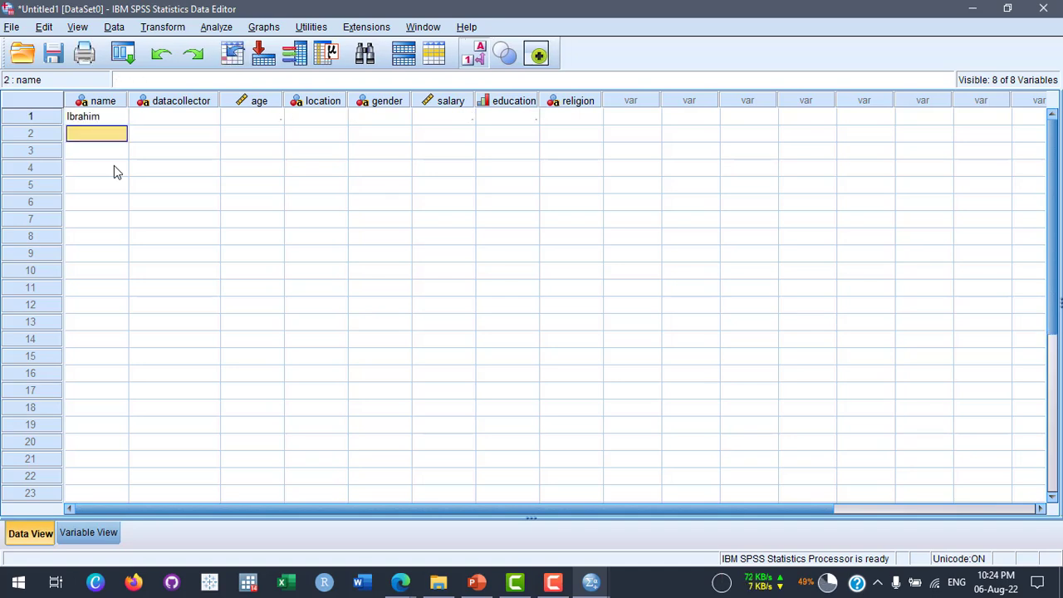
pyautogui.write('Mahfuz')
pyautogui.press('Return')
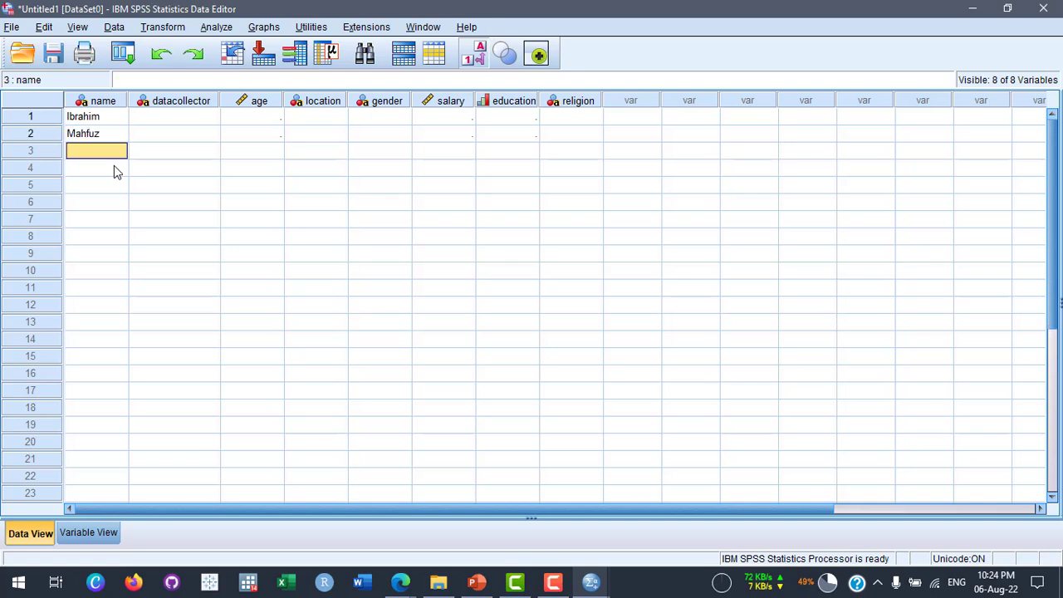
pyautogui.write('Ibrahim')
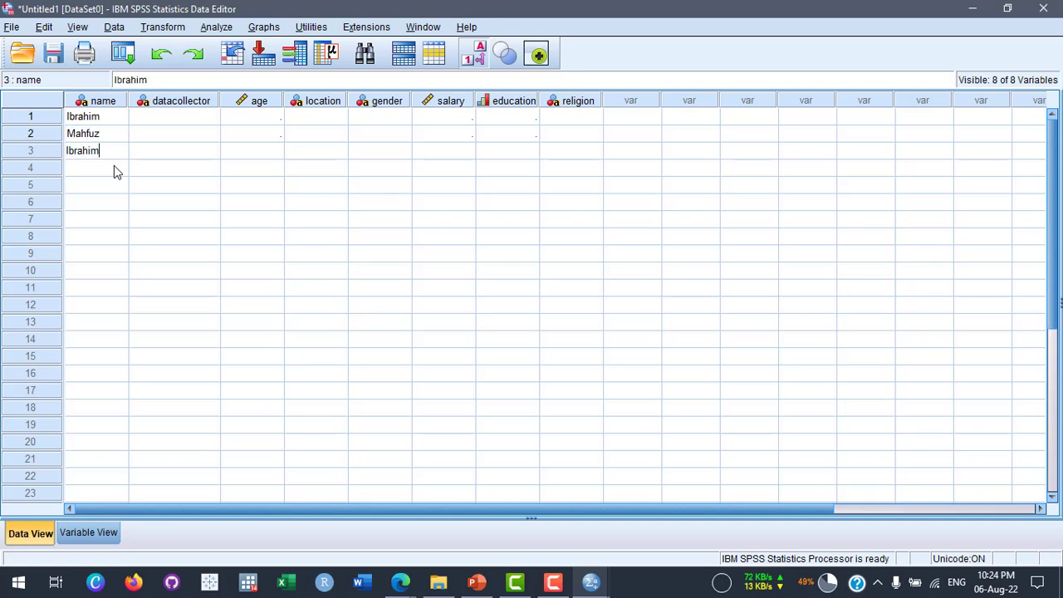
pyautogui.press('Return')
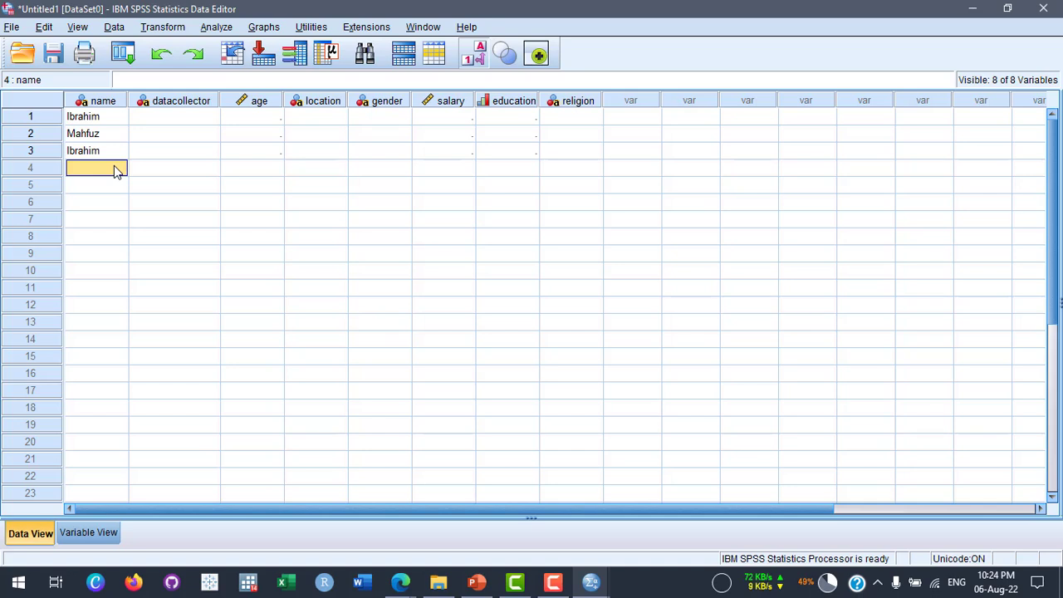
pyautogui.press('Up')
pyautogui.write('Alam')
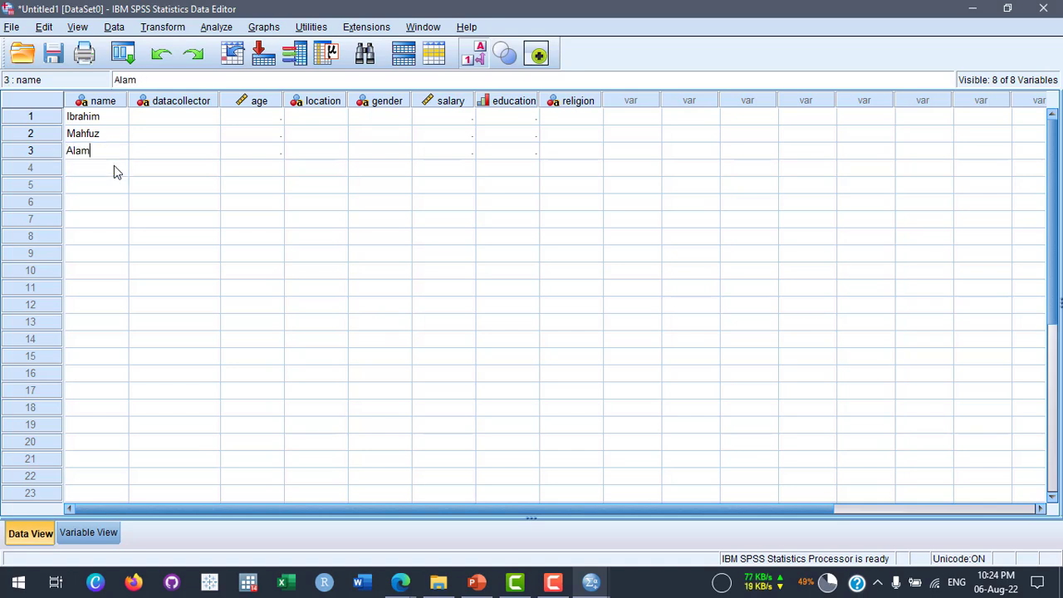
pyautogui.press('Return')
pyautogui.write('Tonmoy')
pyautogui.press('Return')
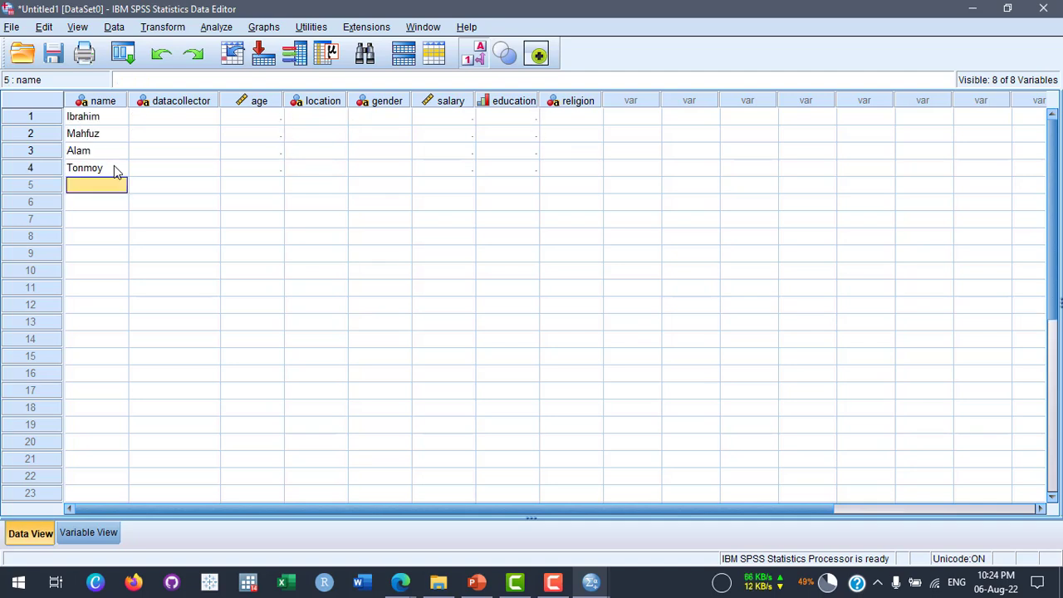
# Add respondents' first names in the name variable for cases 5 to 7
pyautogui.write('Fatema')
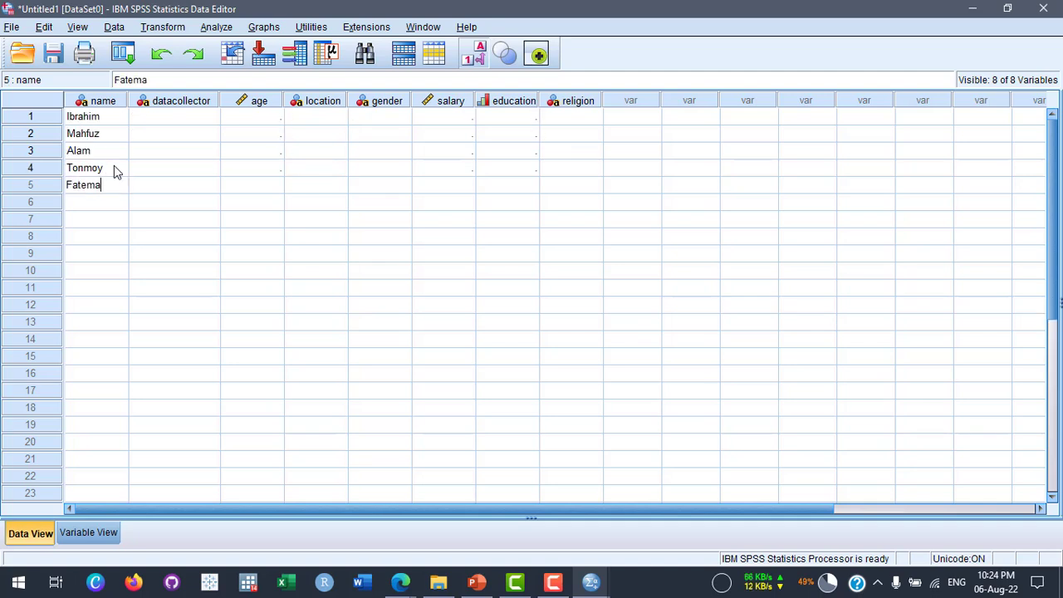
pyautogui.press('Return')
pyautogui.write('Rashel')
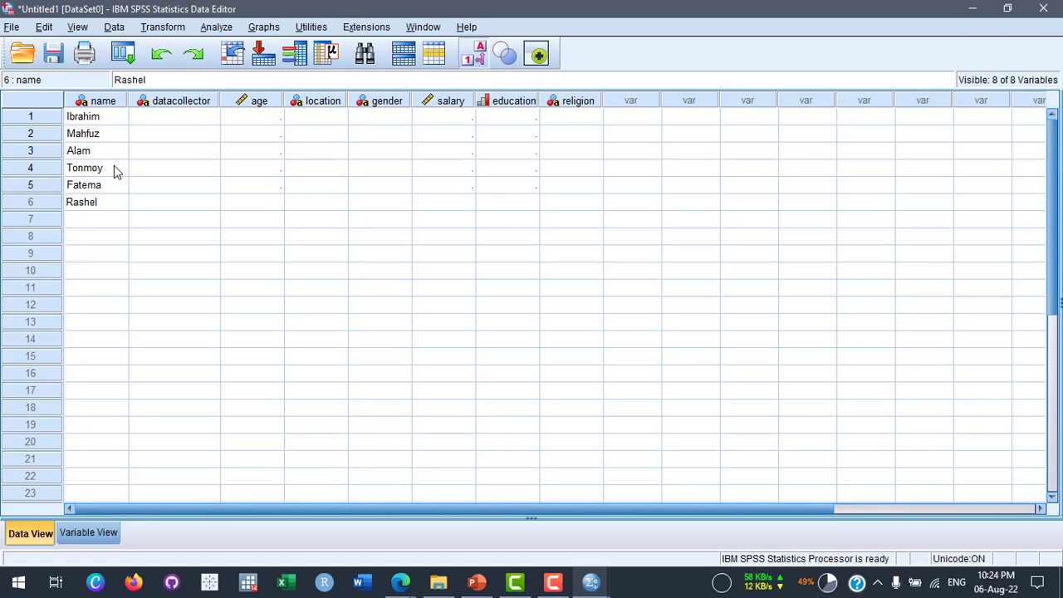
pyautogui.press('Return')
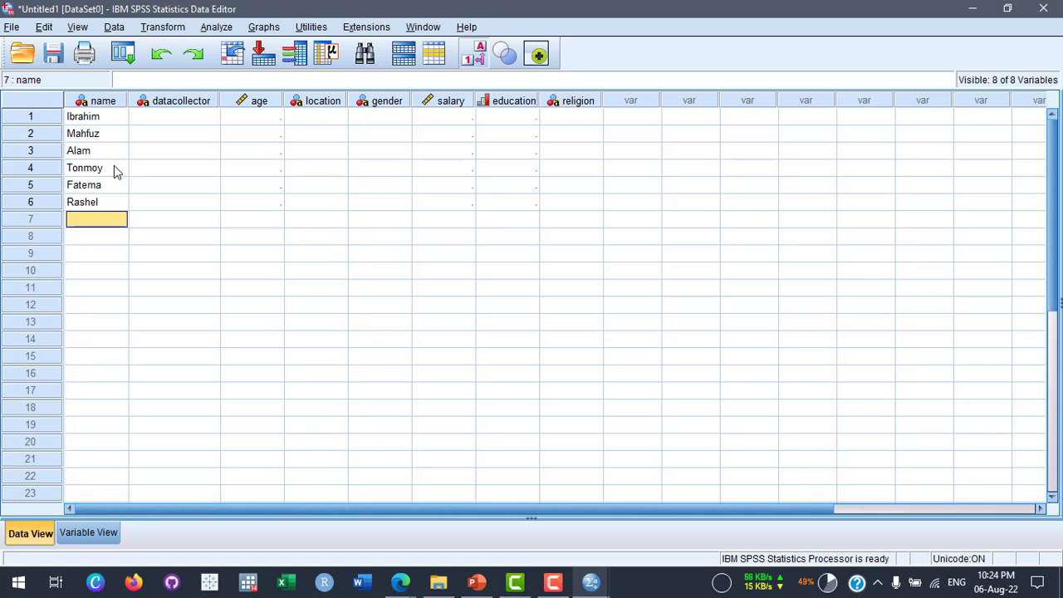
pyautogui.write('Arif')
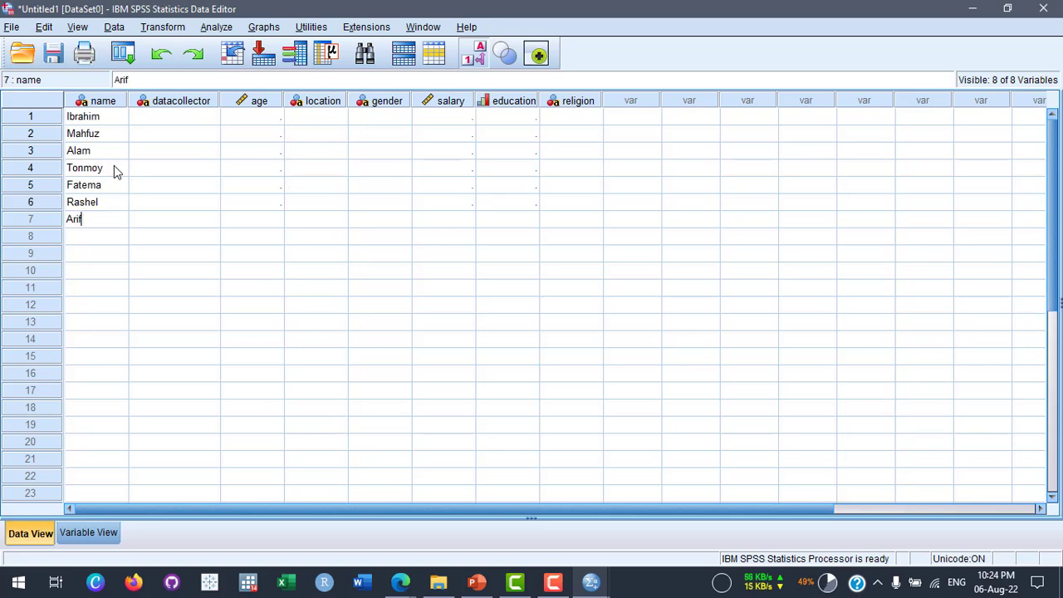
pyautogui.press('Return')
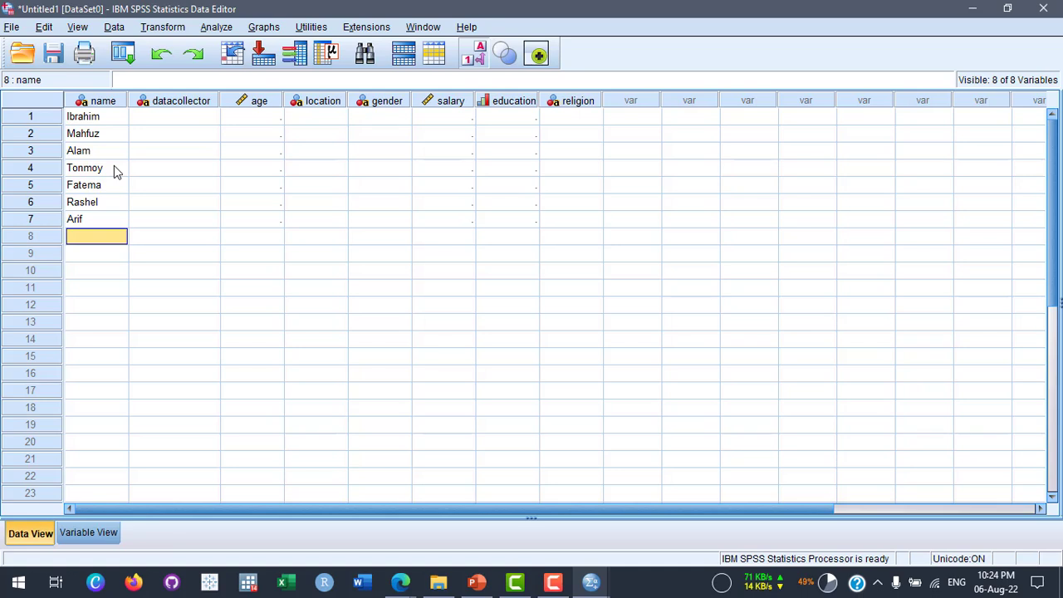
# Fill the datacollector variable for cases 1 to 7 with the placeholder texts Dgfsus, sgf, jsfg, jsgfi, kjoai, kjsfijc and khad
pyautogui.click(200, 117)
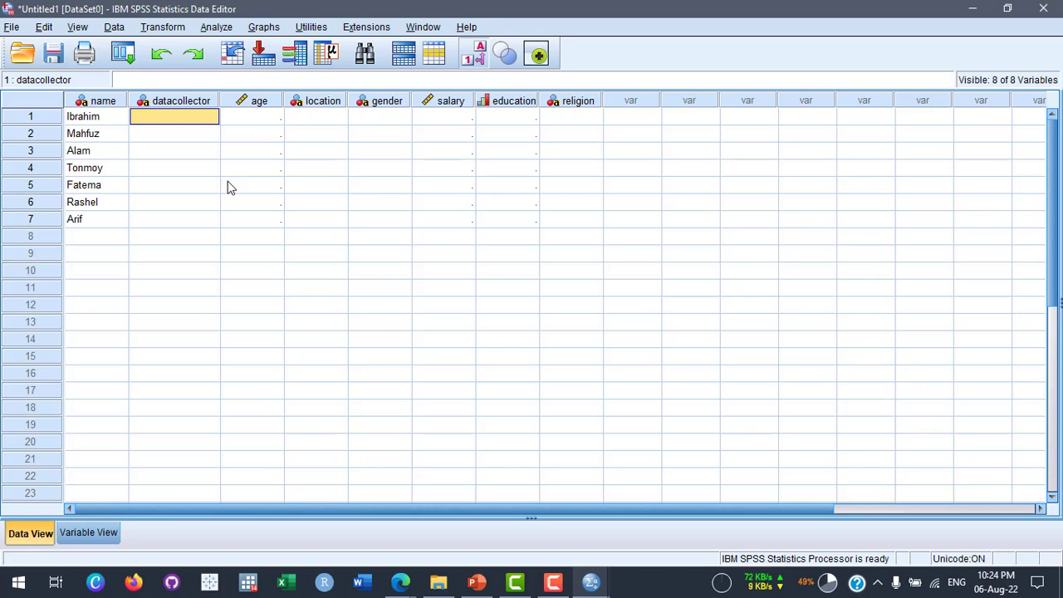
pyautogui.write('Dgfsus')
pyautogui.press('Return')
pyautogui.write('sgf')
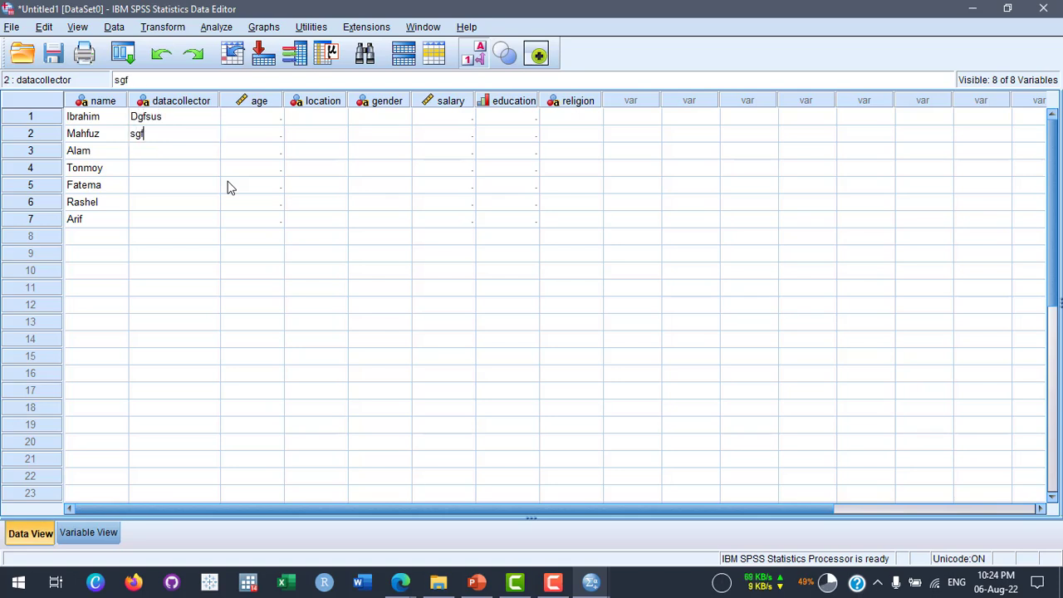
pyautogui.press('Return')
pyautogui.write('jsfg')
pyautogui.press('Return')
pyautogui.write('jsgfi')
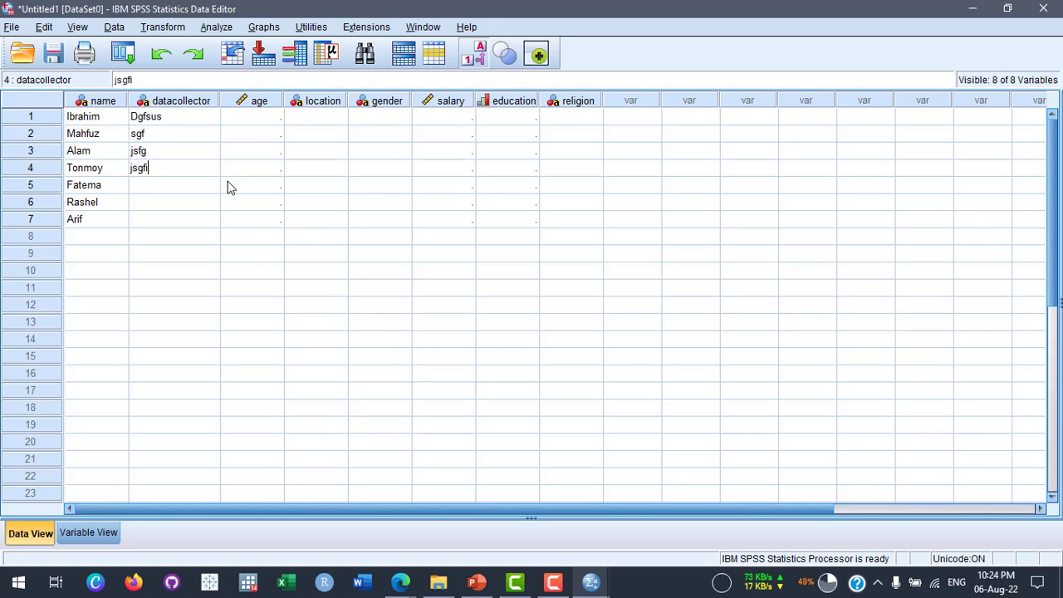
pyautogui.press('Return')
pyautogui.write('kjoai')
pyautogui.press('Return')
pyautogui.write('kjsfijc')
pyautogui.press('Return')
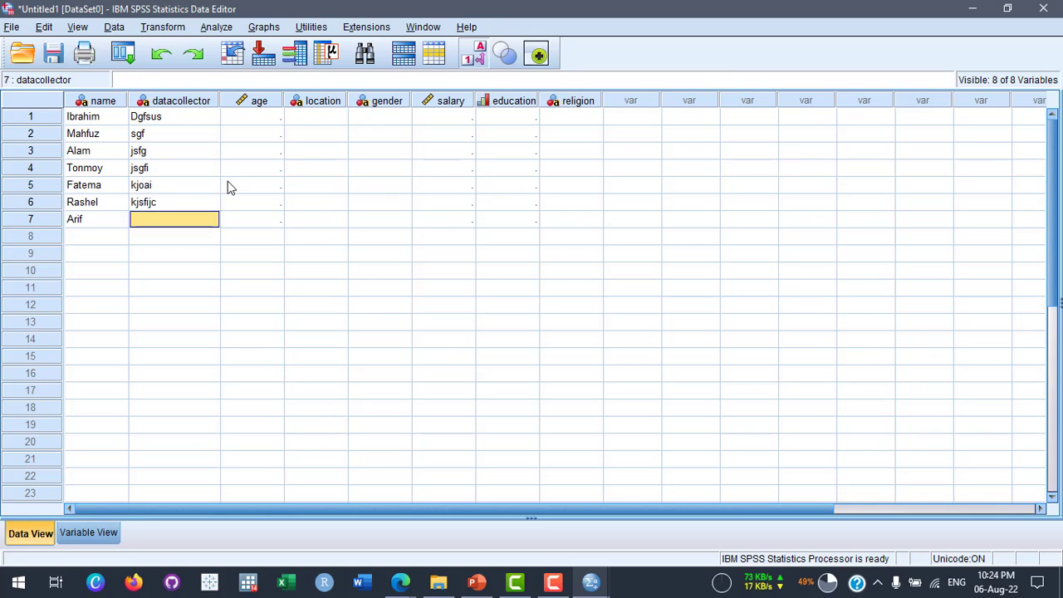
pyautogui.write('khad')
pyautogui.press('Return')
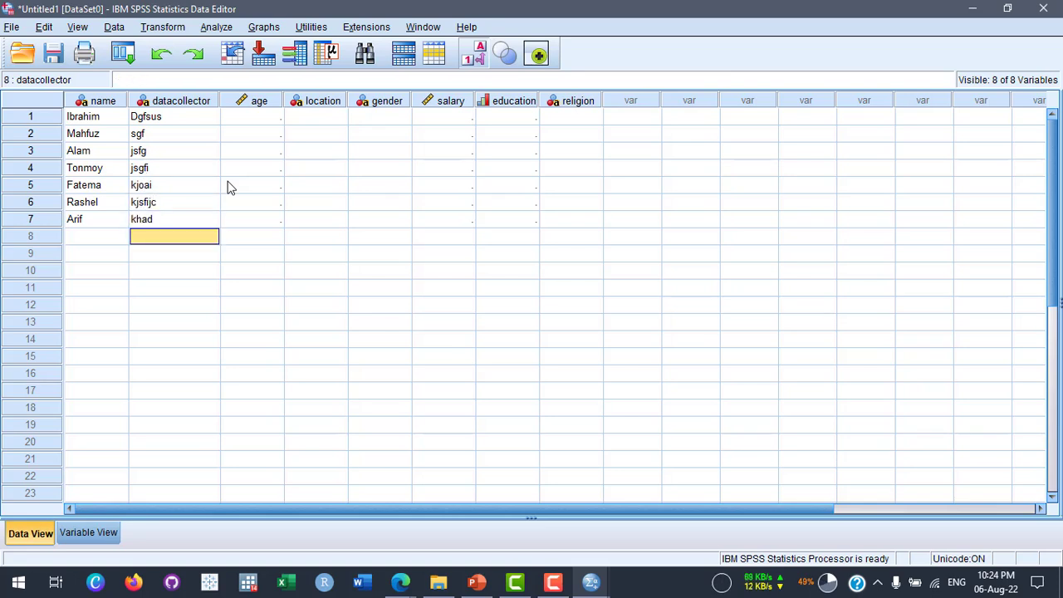
# Enter the ages 20, 21, 20, 19, 23, 24 and 21 for cases 1 to 7
pyautogui.click(262, 116)
pyautogui.write('20')
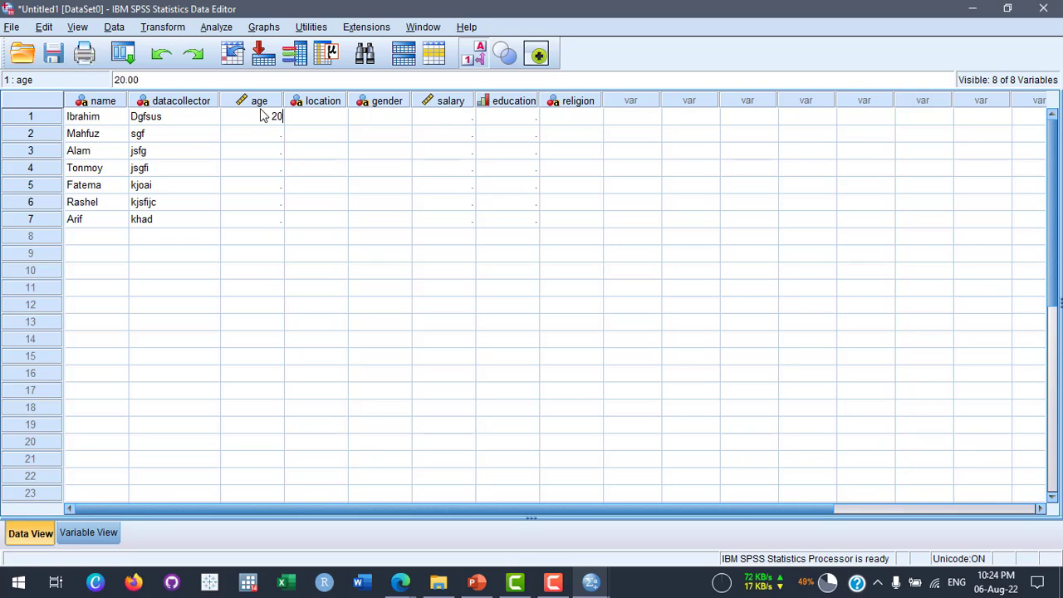
pyautogui.press('Return')
pyautogui.press('Return')
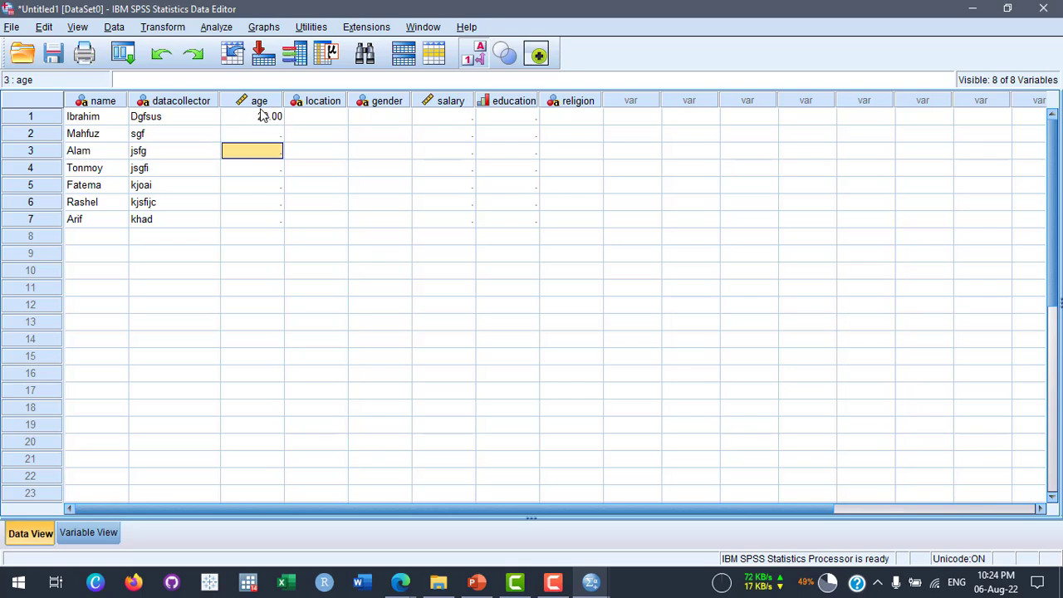
pyautogui.press('Up')
pyautogui.write('21')
pyautogui.press('Return')
pyautogui.write('20')
pyautogui.press('Return')
pyautogui.write('19')
pyautogui.press('Return')
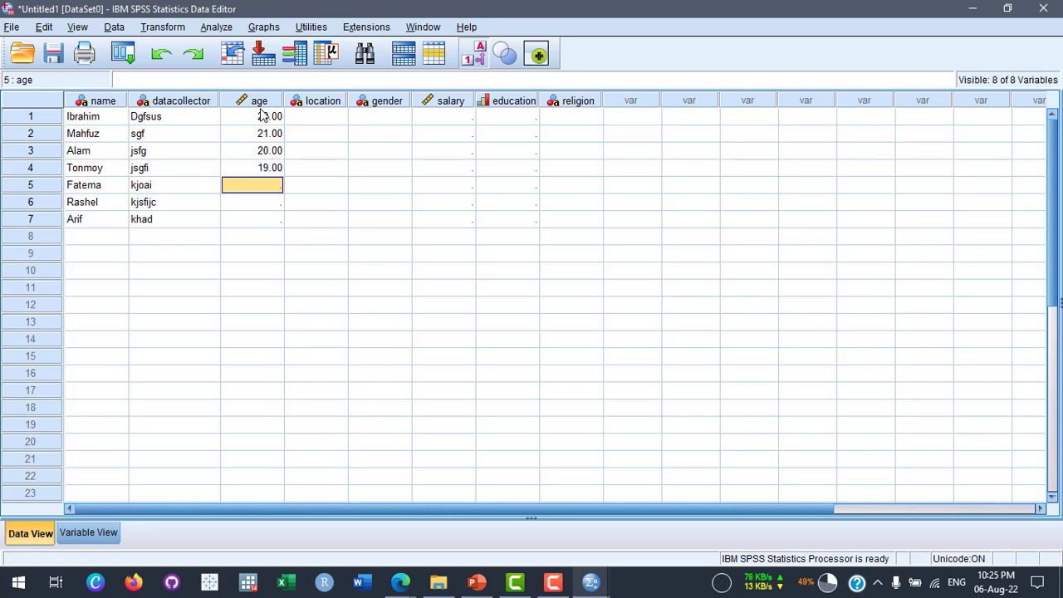
pyautogui.write('23')
pyautogui.press('Return')
pyautogui.write('24')
pyautogui.press('Return')
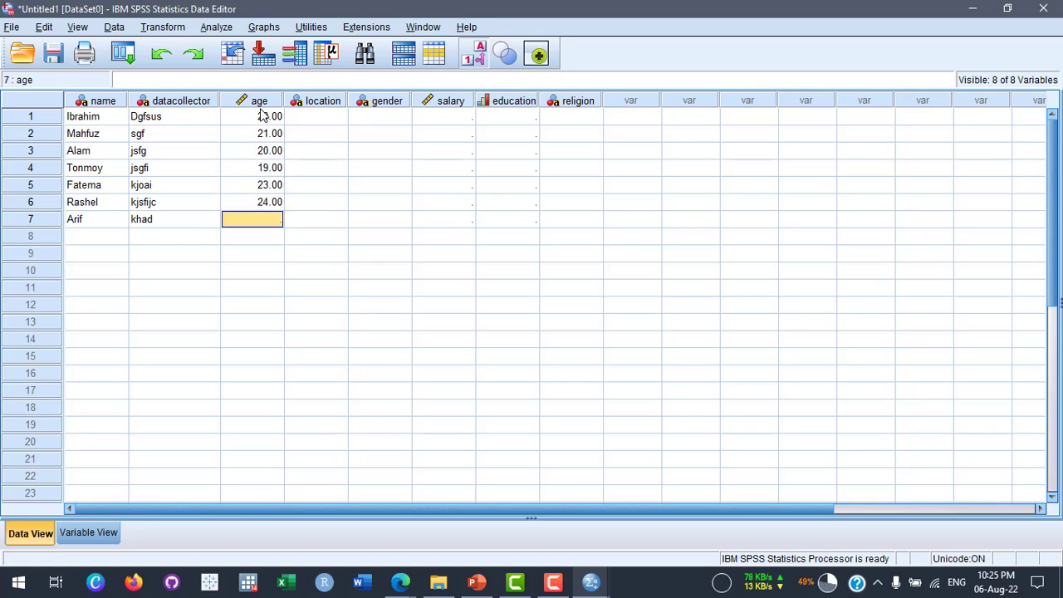
pyautogui.write('21')
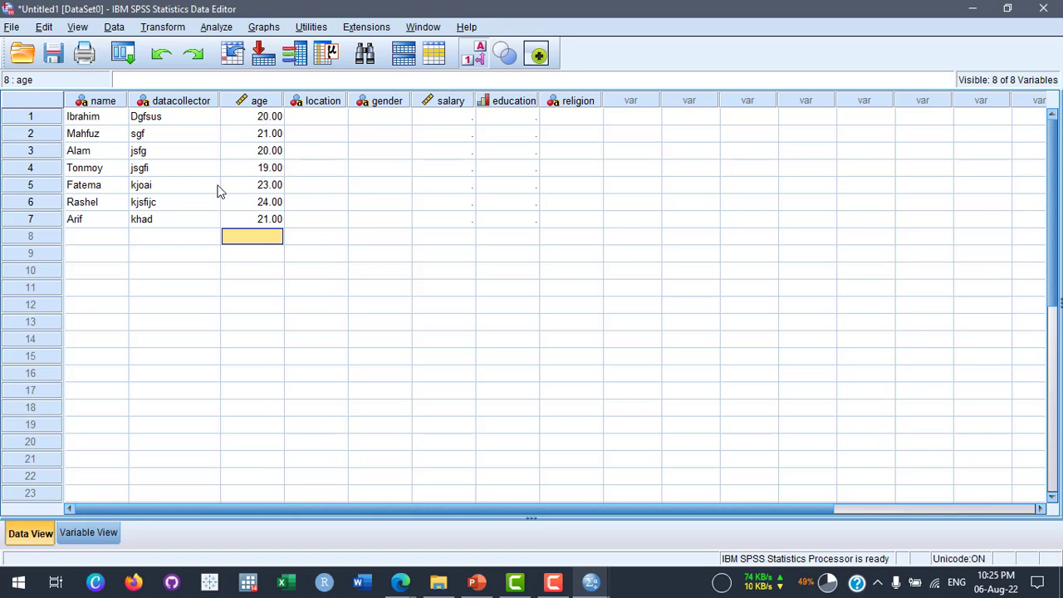
# Enter Dhaka as the location of case 1 and try to enter Chattogram as the location of case 2
pyautogui.click(324, 117)
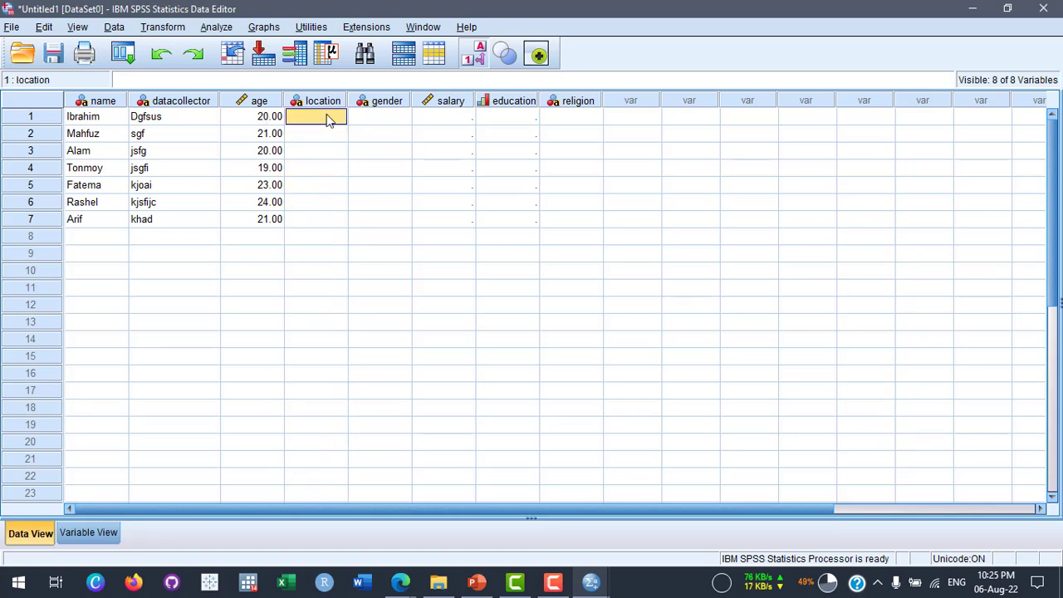
pyautogui.write('Dhaka')
pyautogui.press('Return')
pyautogui.write('Chattogr')
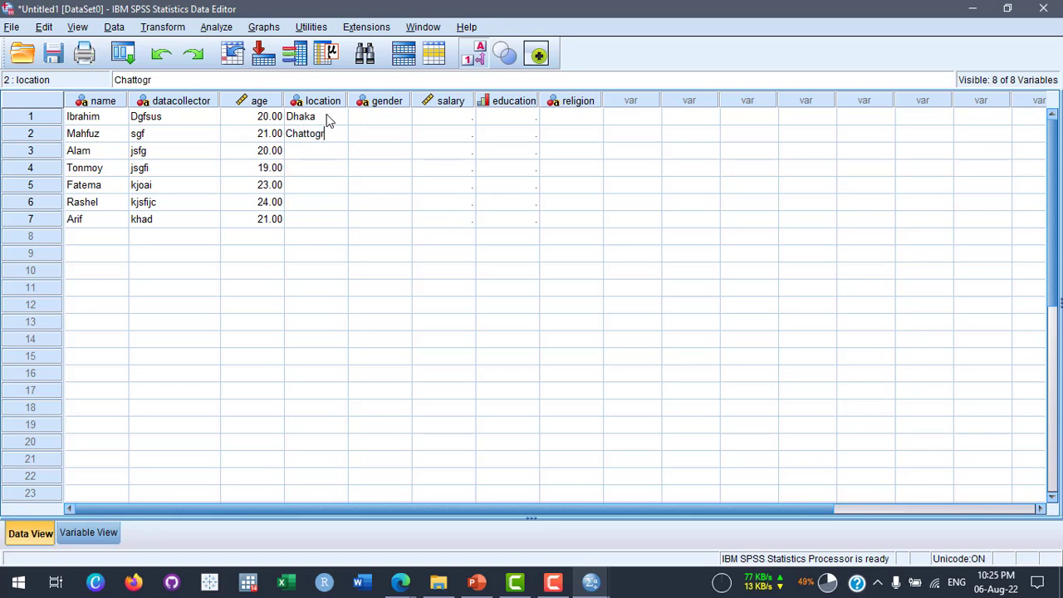
pyautogui.press('Return')
pyautogui.press('Up')
pyautogui.write('Chattogra')
pyautogui.press('BackSpace')
# Set the width of the location variable to 14 characters in its variable definition
pyautogui.click(98, 536)
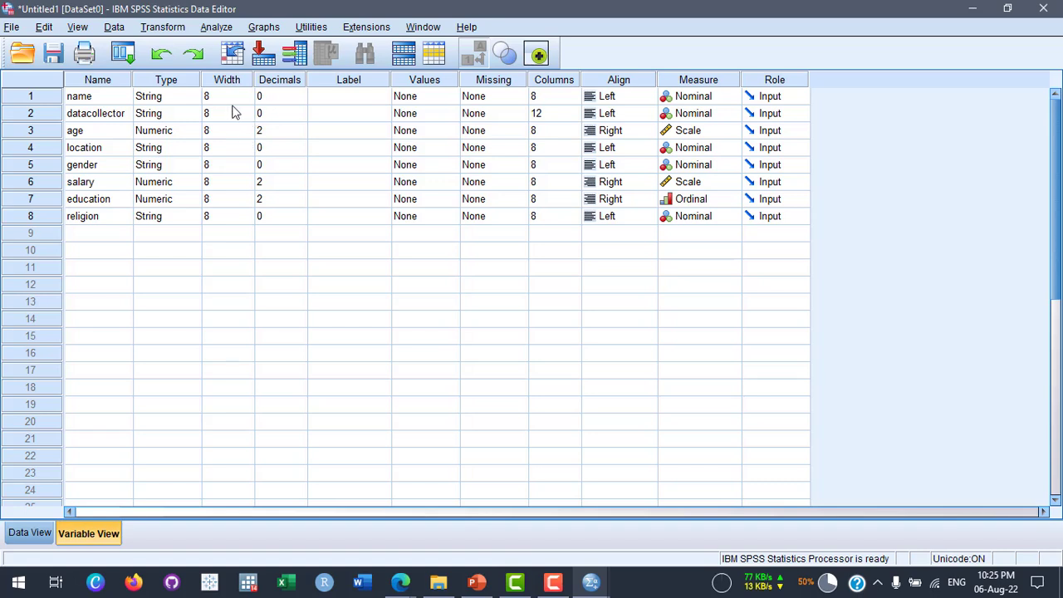
pyautogui.click(246, 147)
pyautogui.click(247, 146)
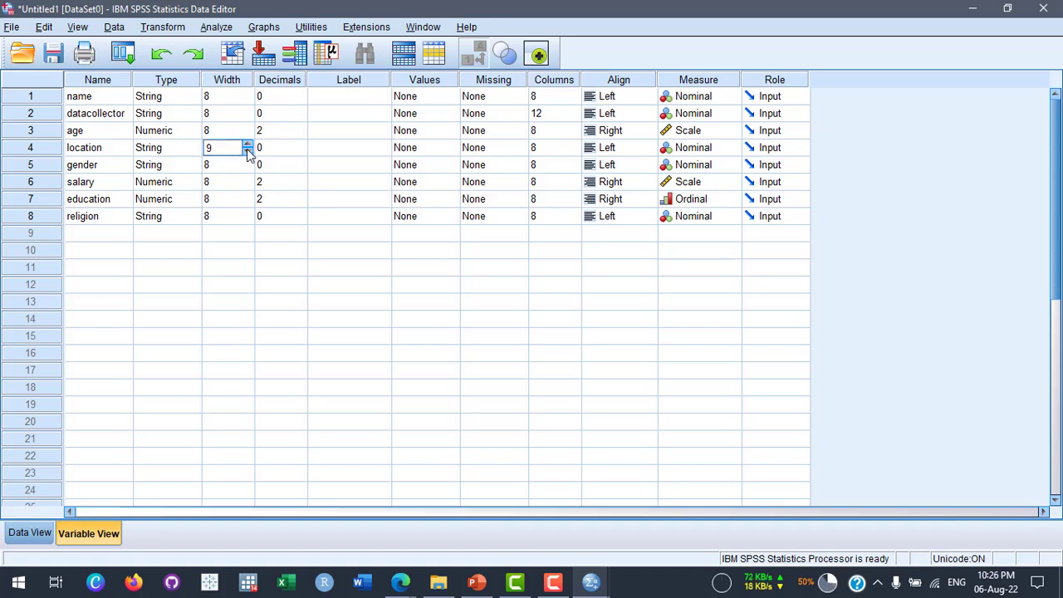
pyautogui.doubleClick(209, 147)
pyautogui.write('8')
pyautogui.write('14')
pyautogui.press('Tab')
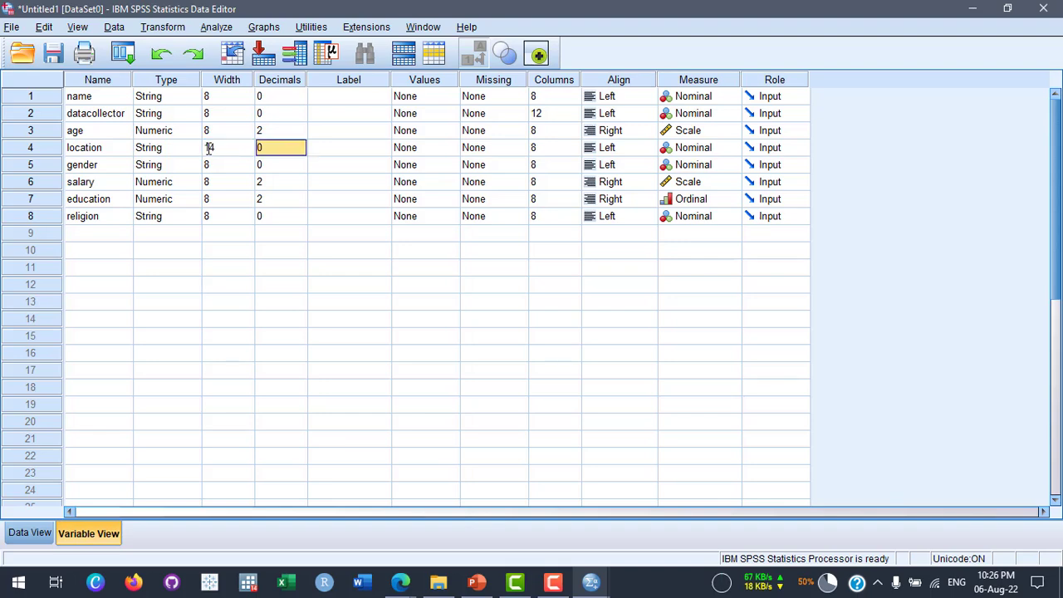
# Replace the cut-off location of case 2 in the data sheet with Chattogram
pyautogui.click(27, 535)
pyautogui.click(320, 133)
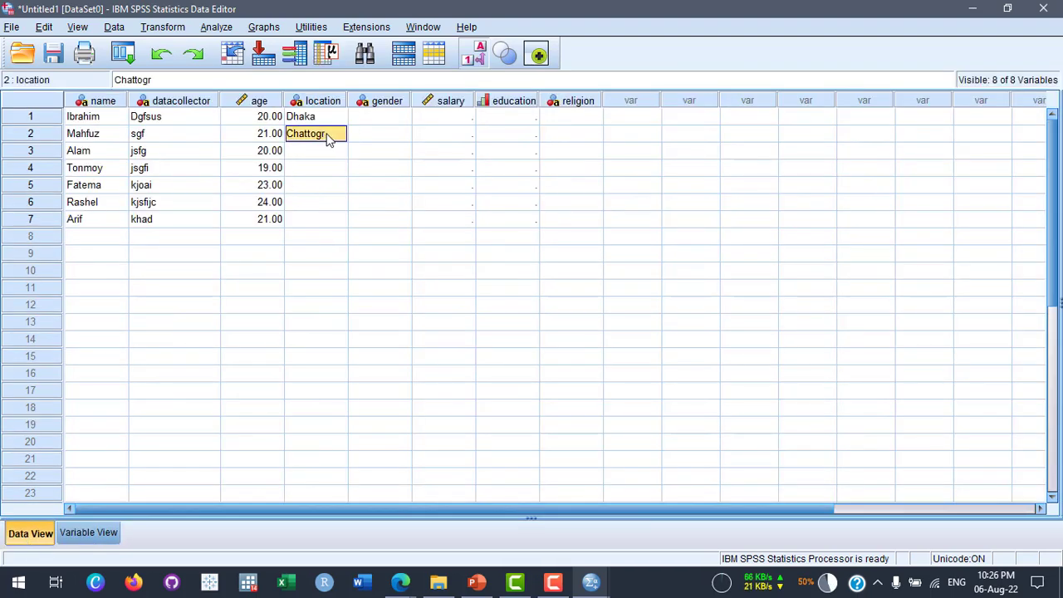
pyautogui.write('Chattogram')
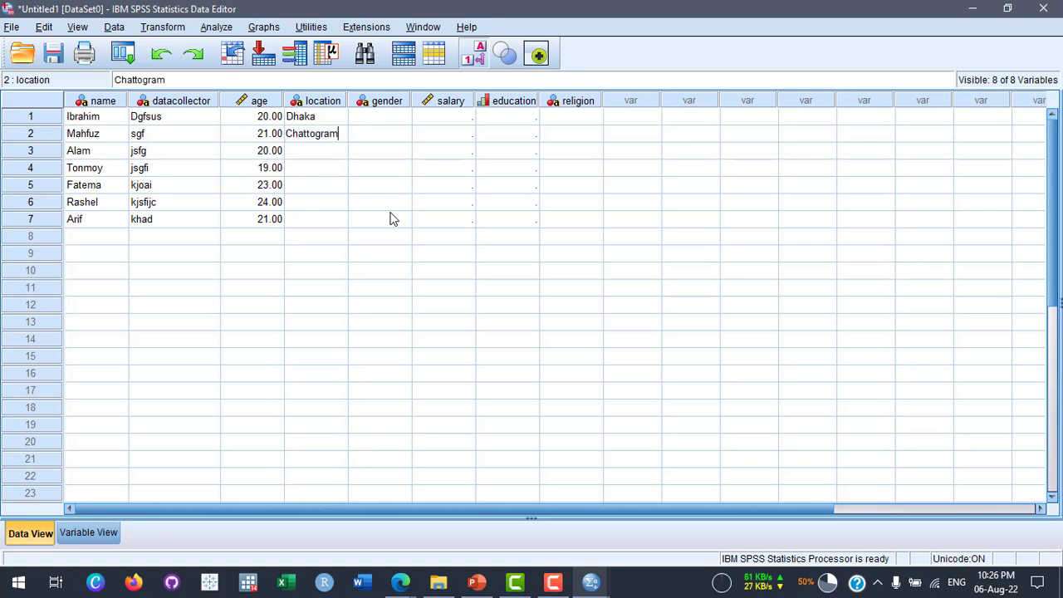
pyautogui.press('Return')
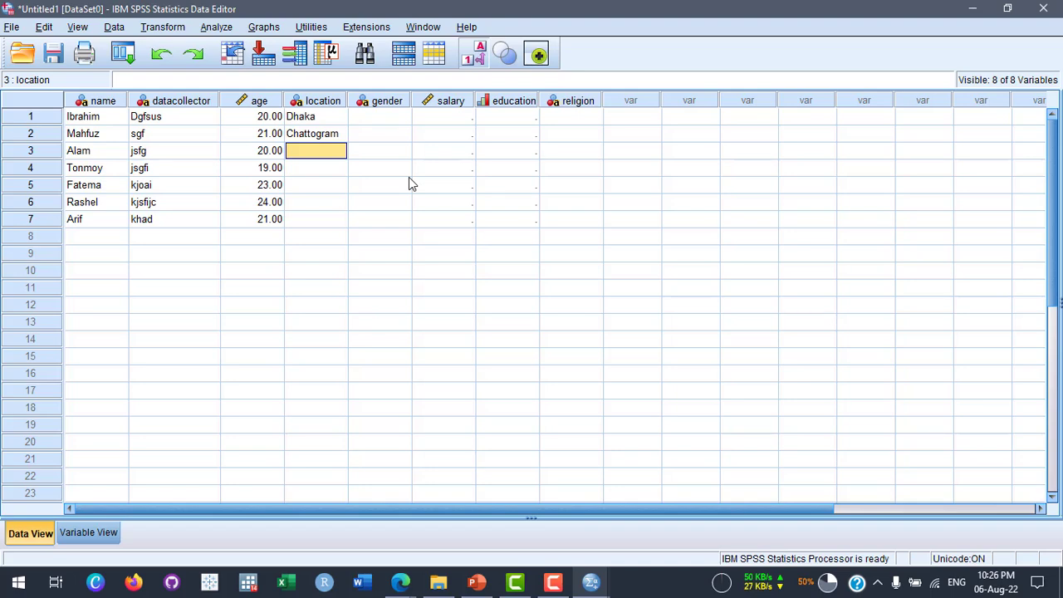
pyautogui.click(93, 533)
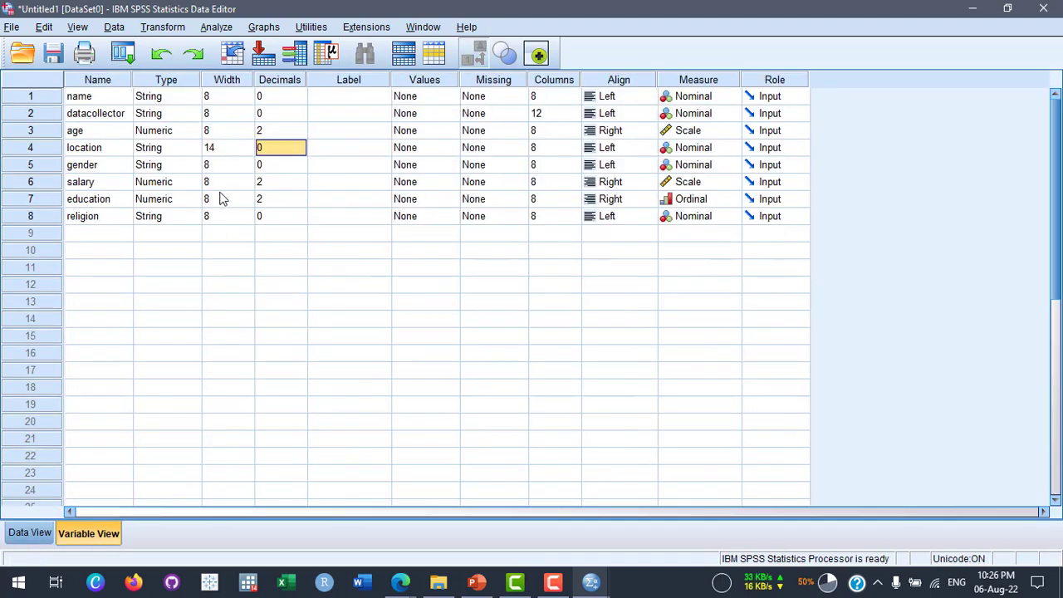
pyautogui.click(30, 535)
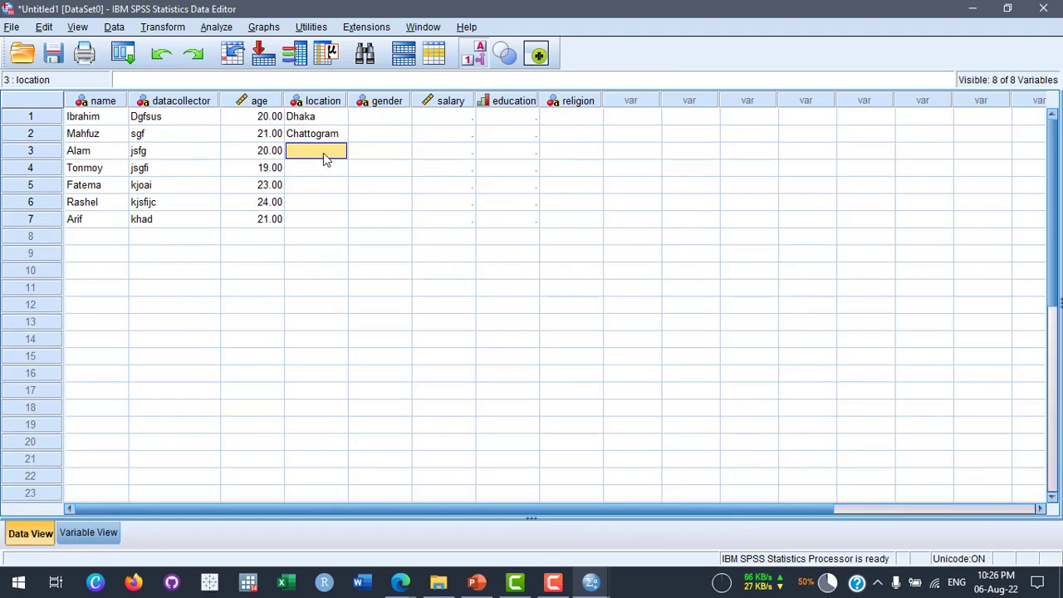
# Enter the locations Dhaka, Sylhet, Barishal, Cumilla and Chattogram for cases 3 to 7
pyautogui.write('Dhaka')
pyautogui.press('Return')
pyautogui.write('Syk')
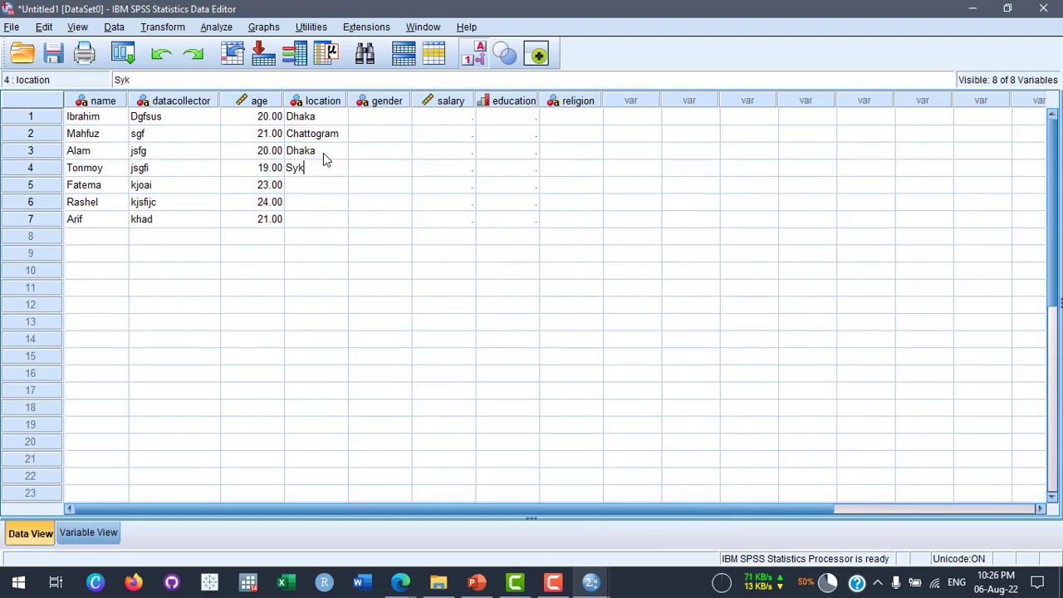
pyautogui.write('lhet')
pyautogui.press('Return')
pyautogui.write('Barishal')
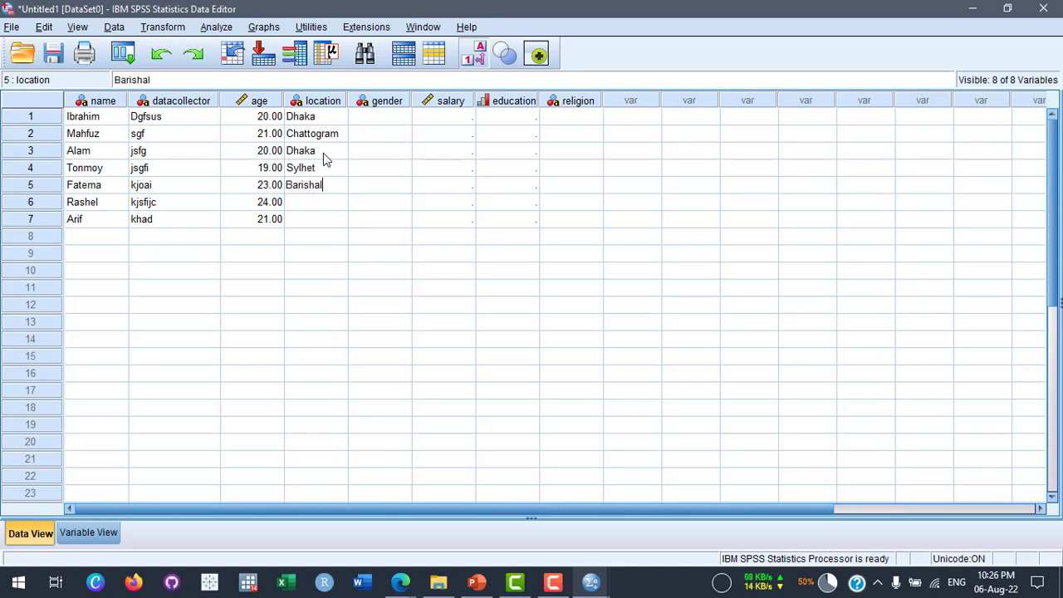
pyautogui.press('Return')
pyautogui.write('Cumilla')
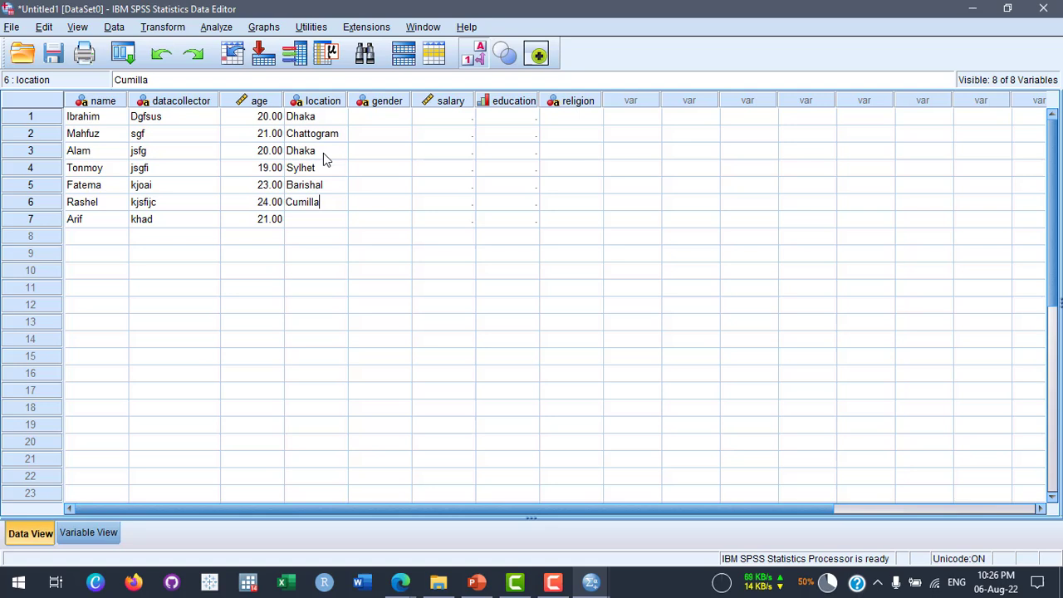
pyautogui.press('Return')
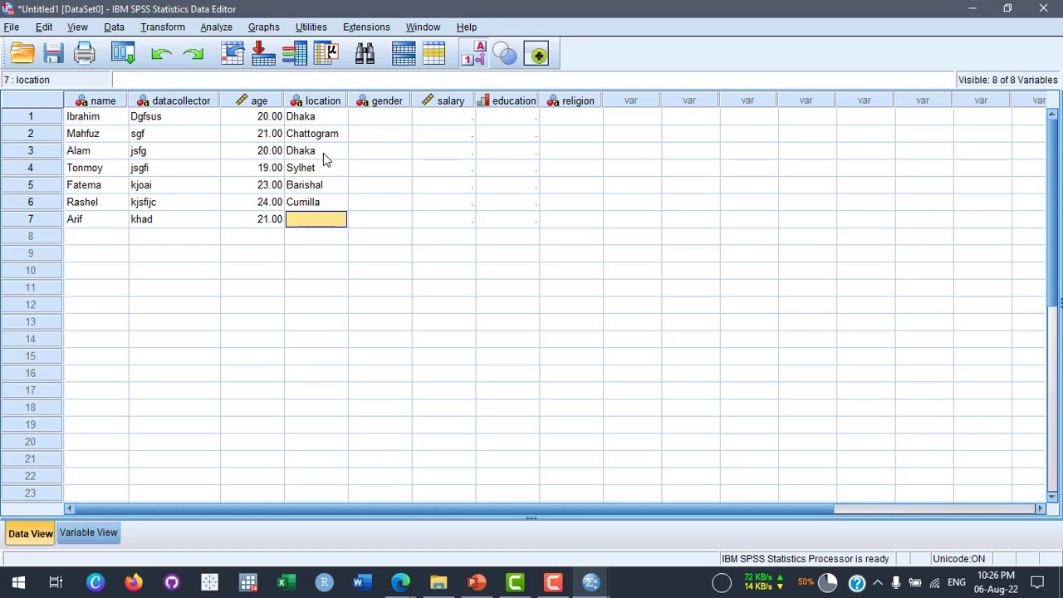
pyautogui.write('Chattogram')
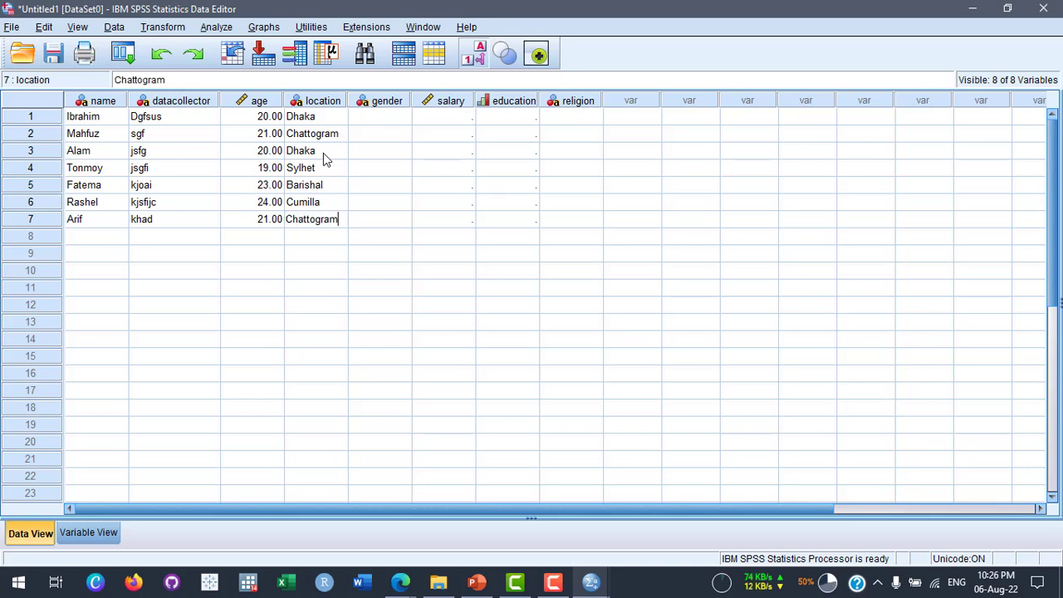
pyautogui.press('Return')
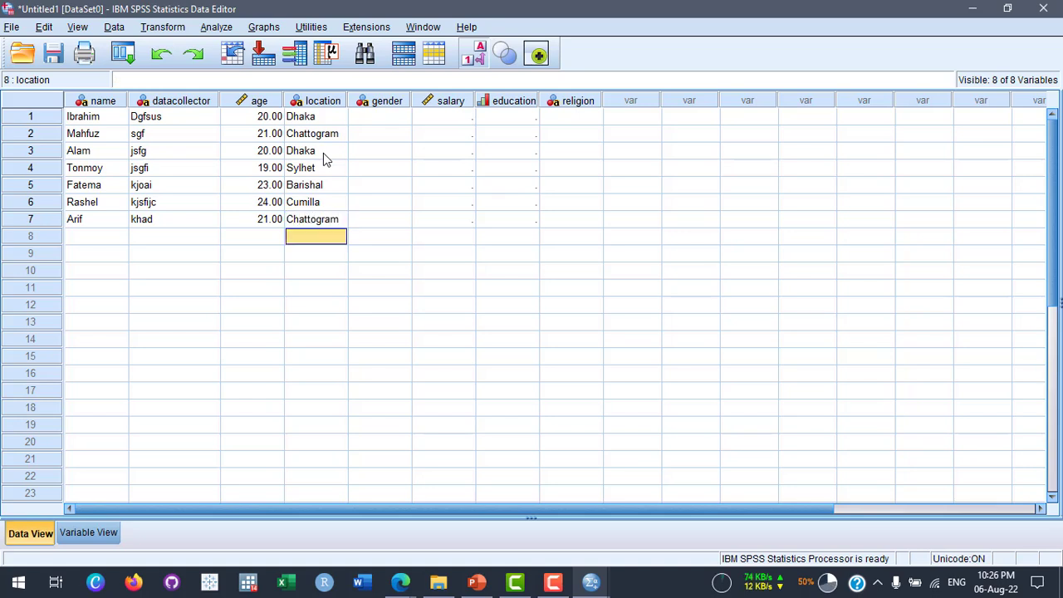
pyautogui.click(398, 116)
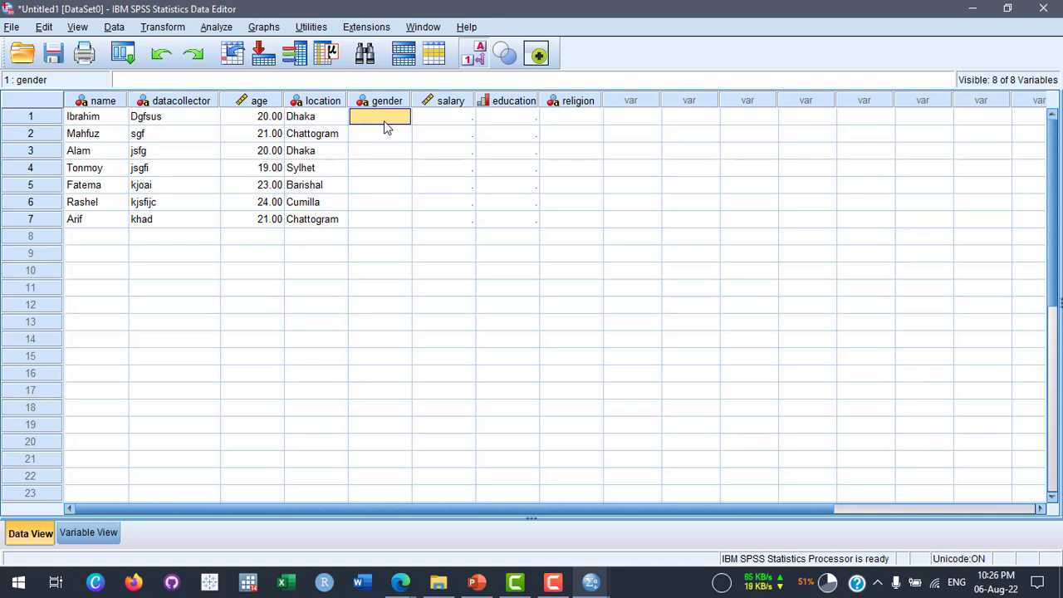
pyautogui.write('Male')
pyautogui.press('Return')
pyautogui.click(384, 121)
pyautogui.press('BackSpace')
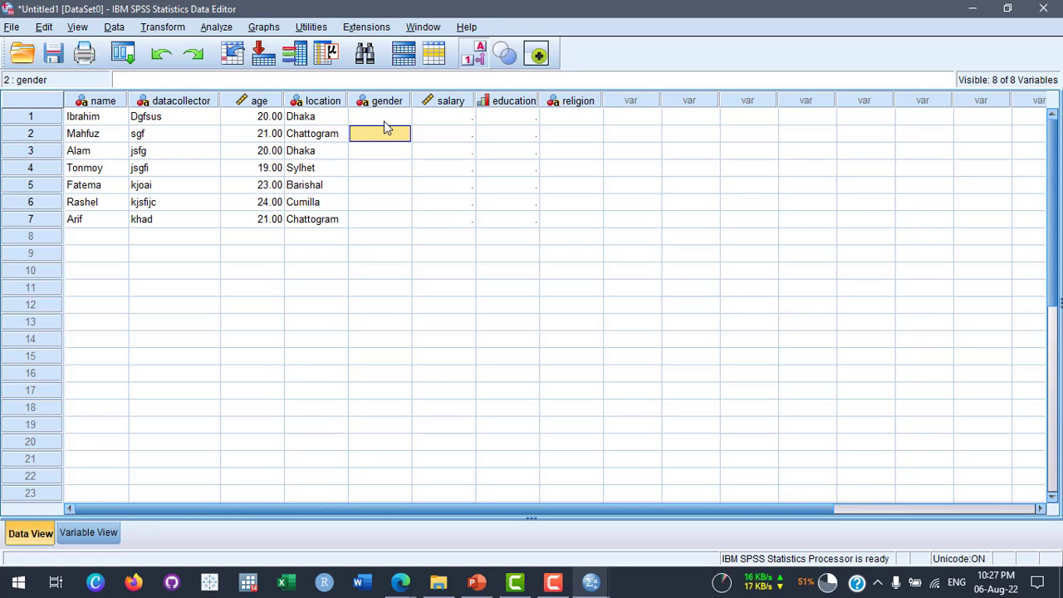
# Enter the gender codes 1, 1, 1, 1, 0, 1 and 1 for cases 1 to 7
pyautogui.click(384, 120)
pyautogui.write('1')
pyautogui.press('Return')
pyautogui.write('1')
pyautogui.press('Return')
pyautogui.write('1')
pyautogui.press('Return')
pyautogui.write('1')
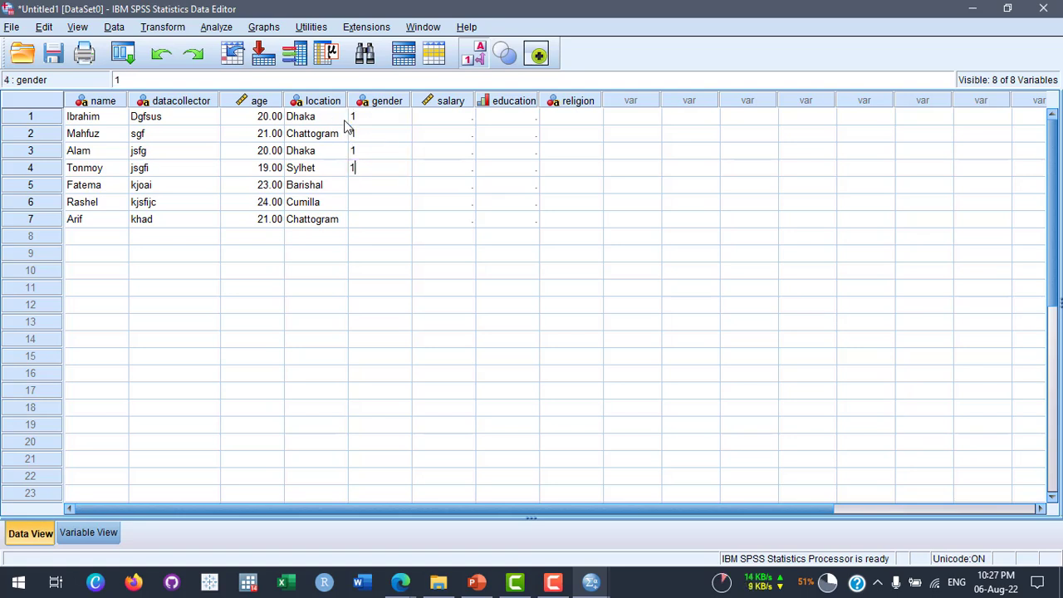
pyautogui.press('Return')
pyautogui.write('0')
pyautogui.press('Return')
pyautogui.write('1')
pyautogui.press('Return')
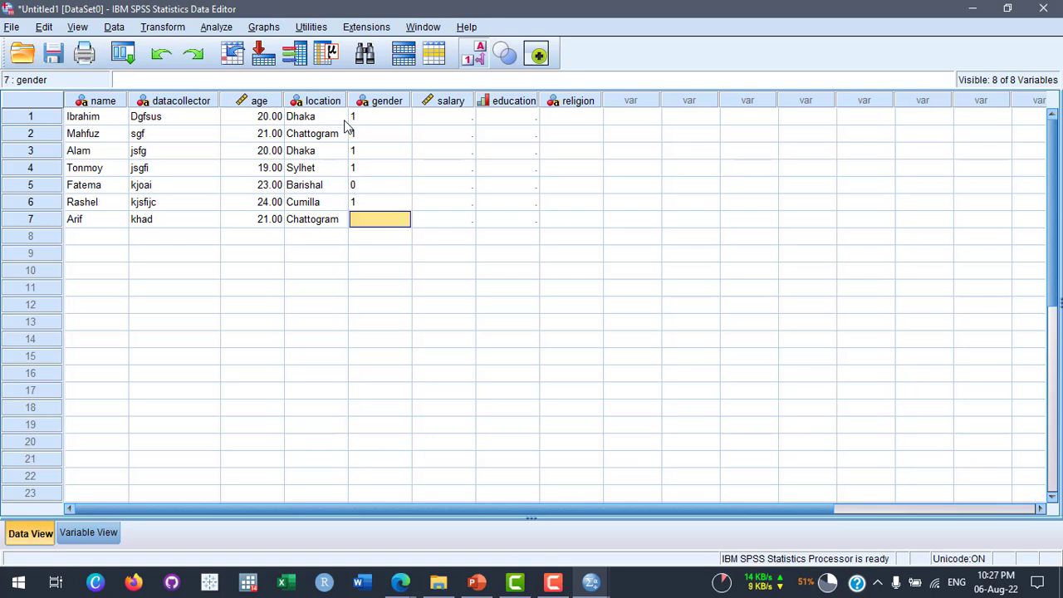
pyautogui.write('1')
pyautogui.press('Return')
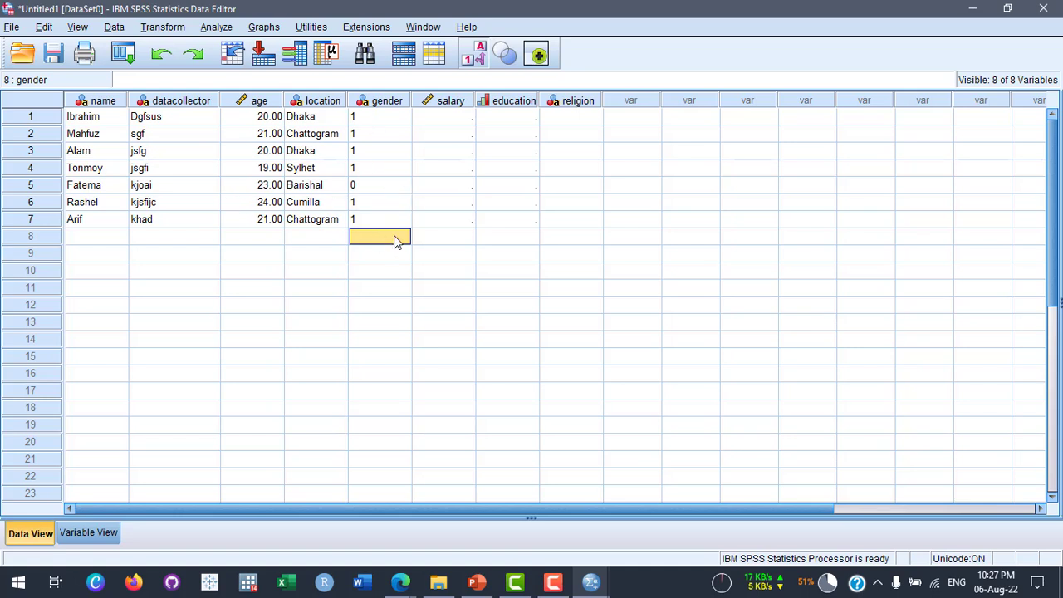
# Change the type of the gender variable from String to Numeric
pyautogui.click(90, 535)
pyautogui.click(32, 538)
pyautogui.click(88, 532)
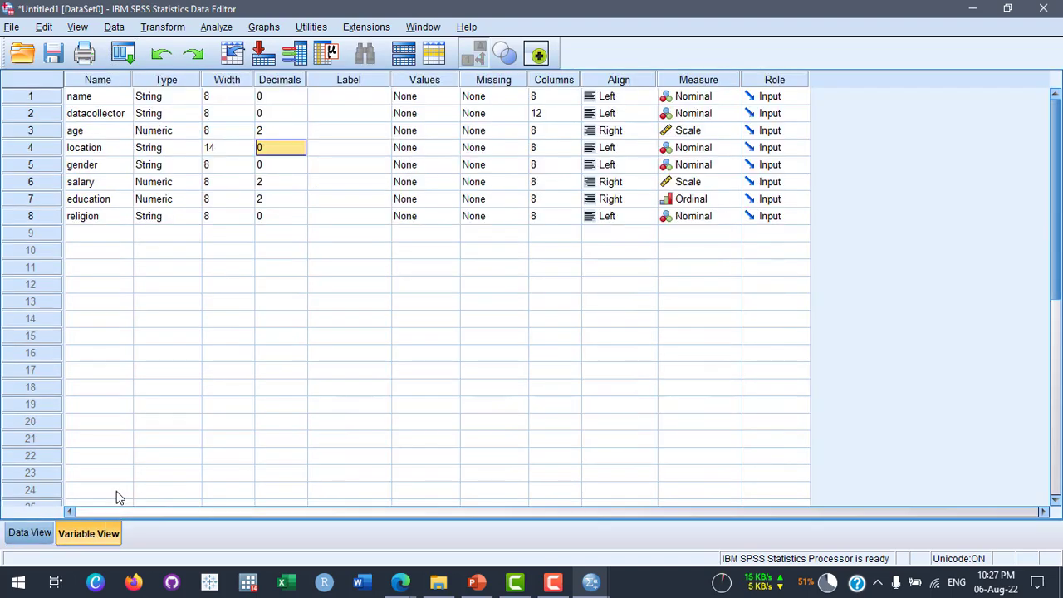
pyautogui.doubleClick(193, 168)
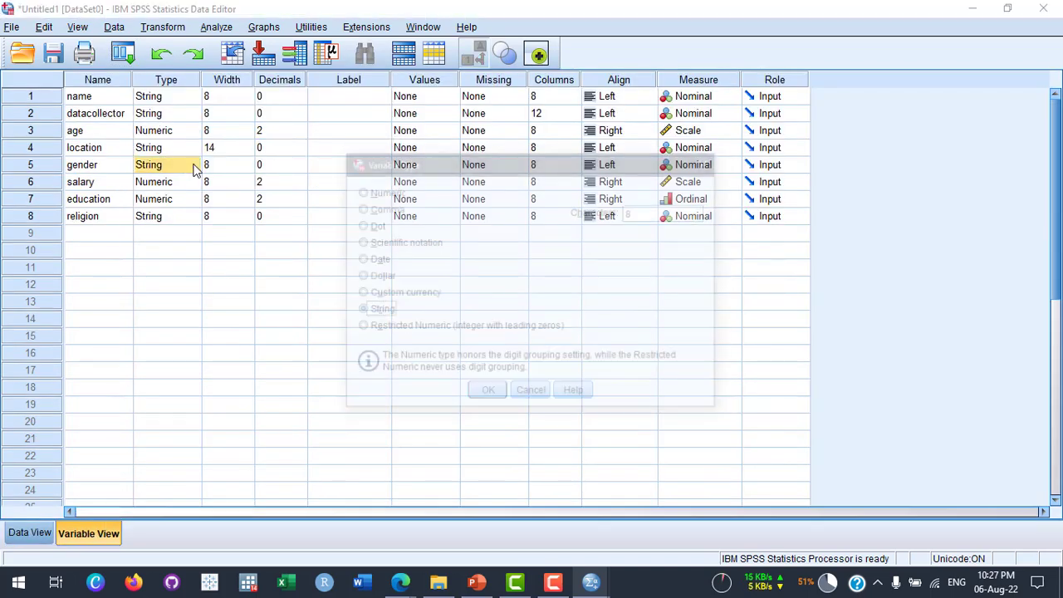
pyautogui.click(358, 190)
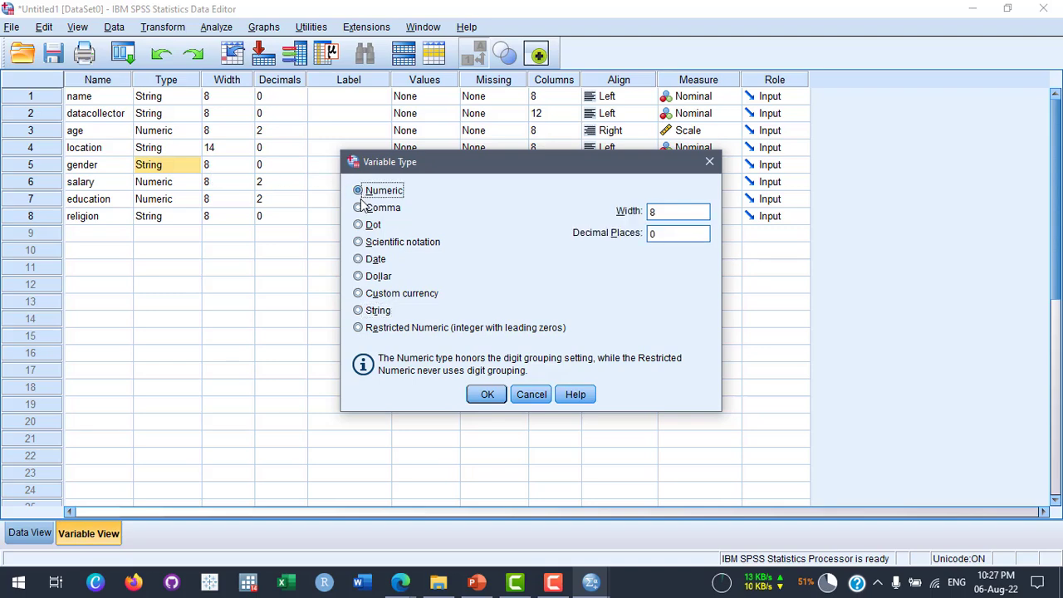
pyautogui.click(486, 395)
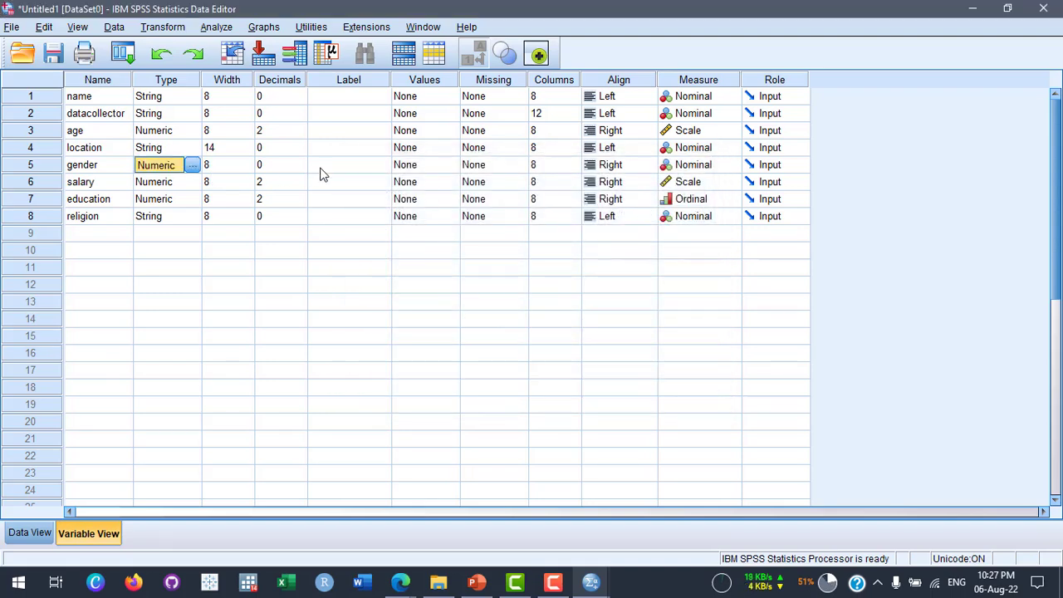
pyautogui.click(30, 533)
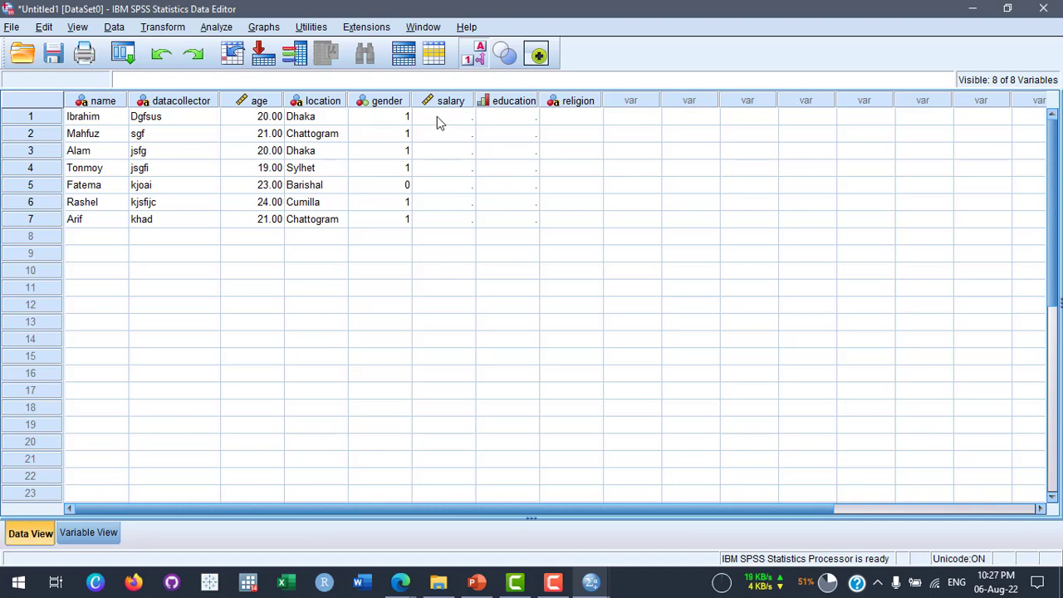
pyautogui.click(89, 532)
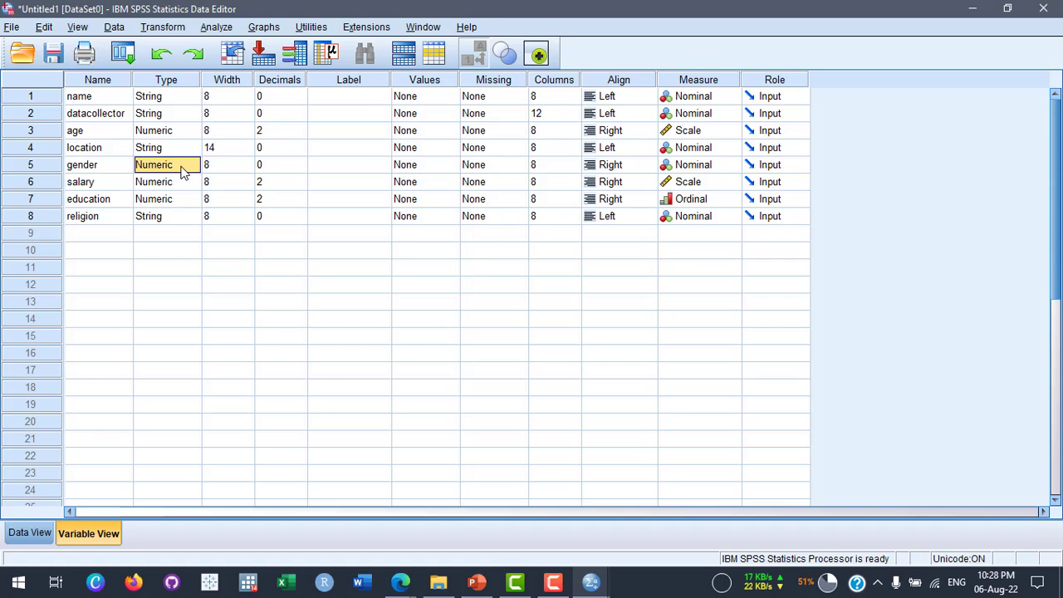
pyautogui.click(30, 532)
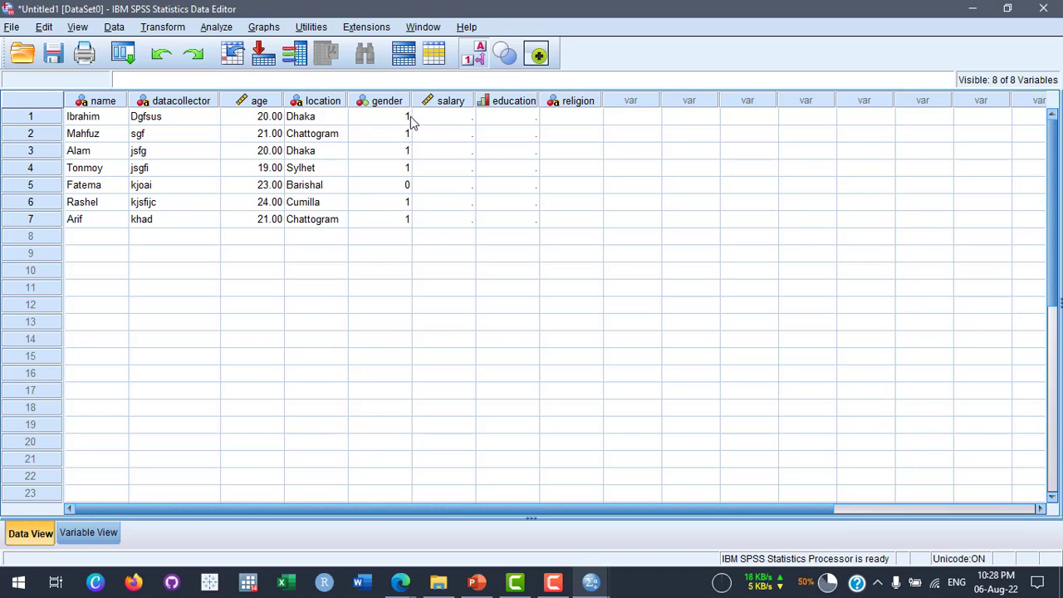
pyautogui.click(101, 534)
pyautogui.click(30, 532)
pyautogui.click(93, 533)
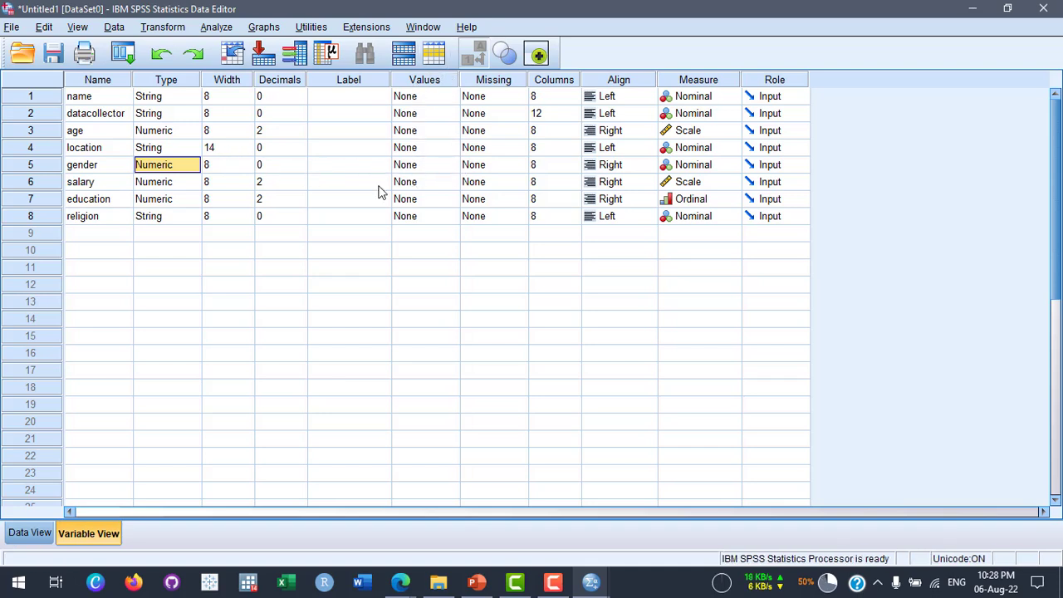
# Open the value labels of the gender variable and add the label Male for value 1
pyautogui.click(436, 165)
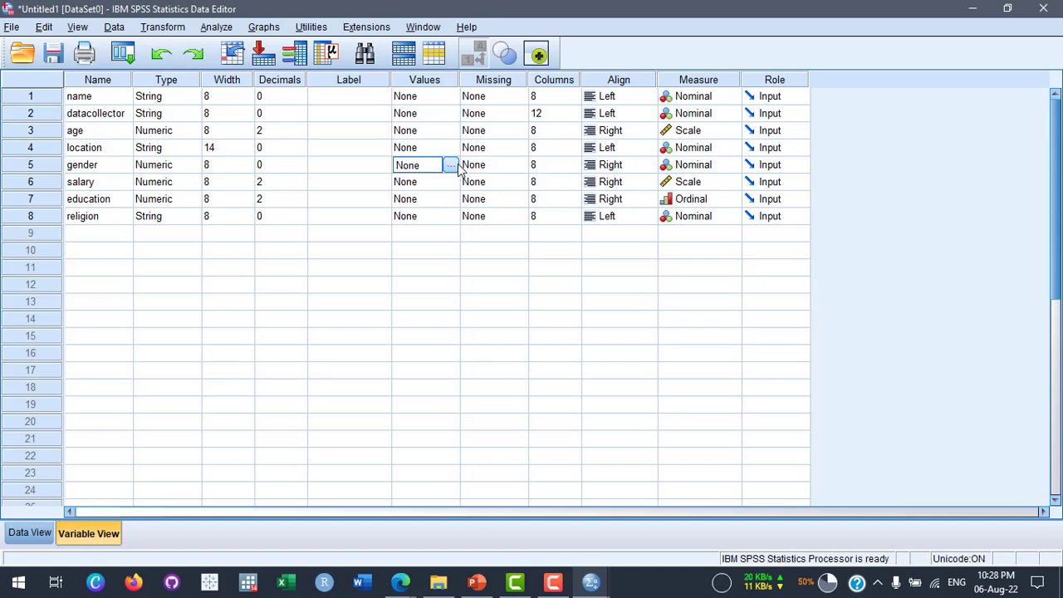
pyautogui.click(452, 166)
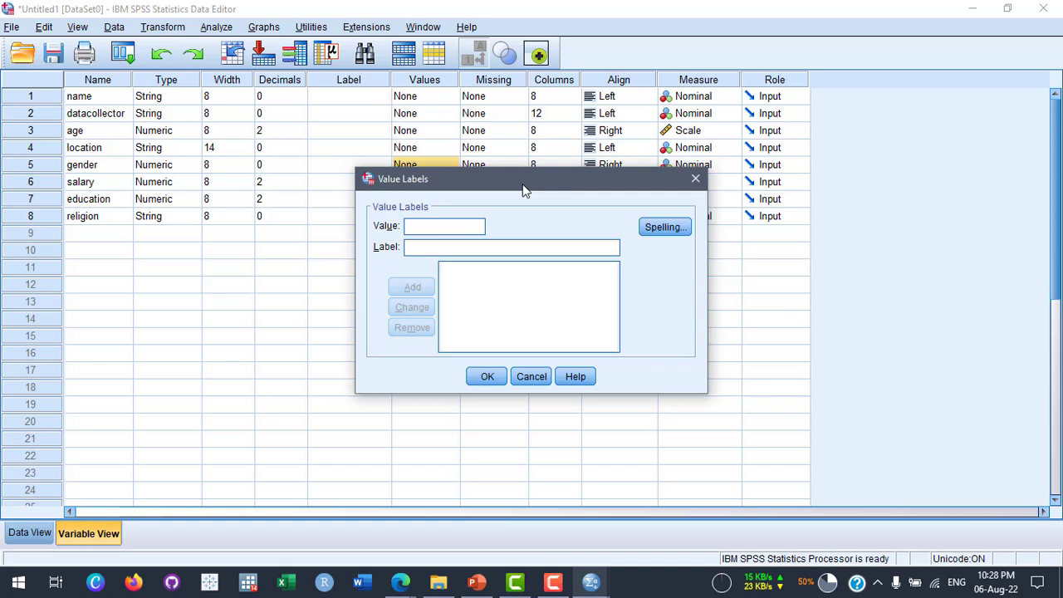
pyautogui.write('1')
pyautogui.press('Tab')
pyautogui.write('Male')
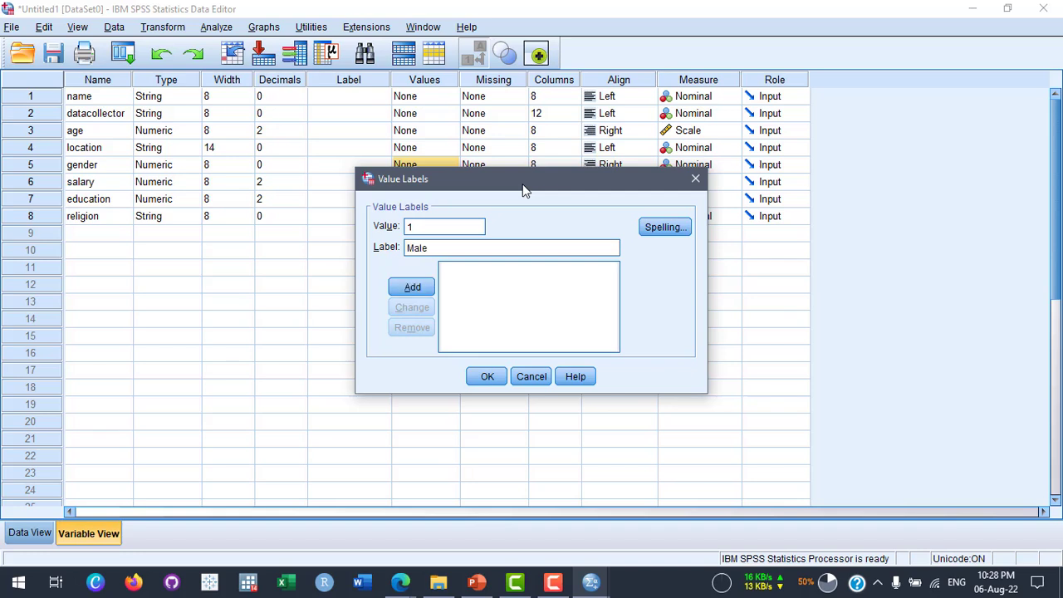
pyautogui.click(413, 287)
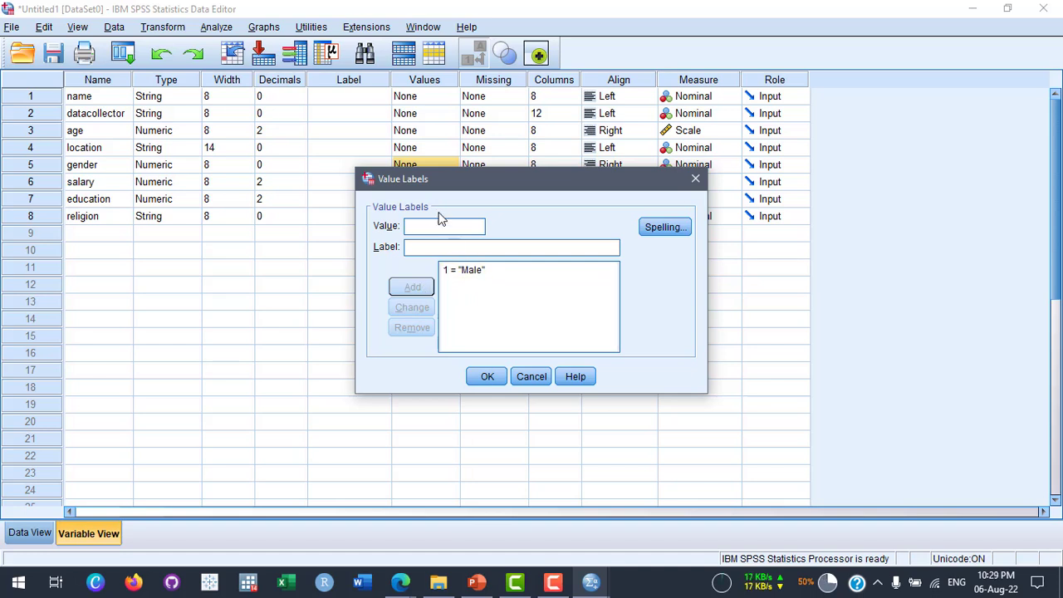
# Add the label Female for value 0 to the gender variable's value labels
pyautogui.write('0')
pyautogui.click(448, 254)
pyautogui.write('Female')
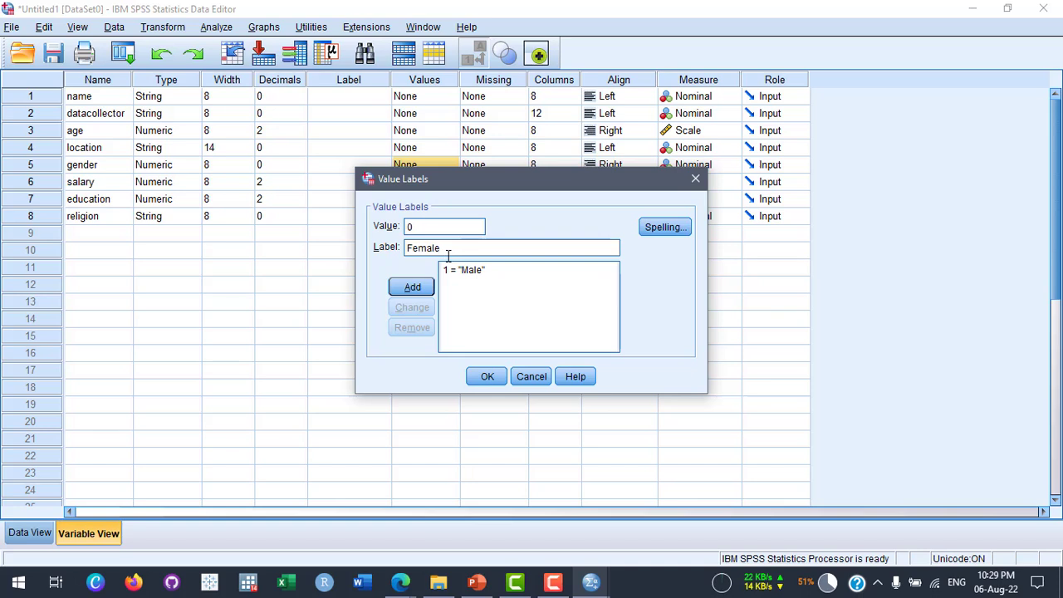
pyautogui.click(411, 286)
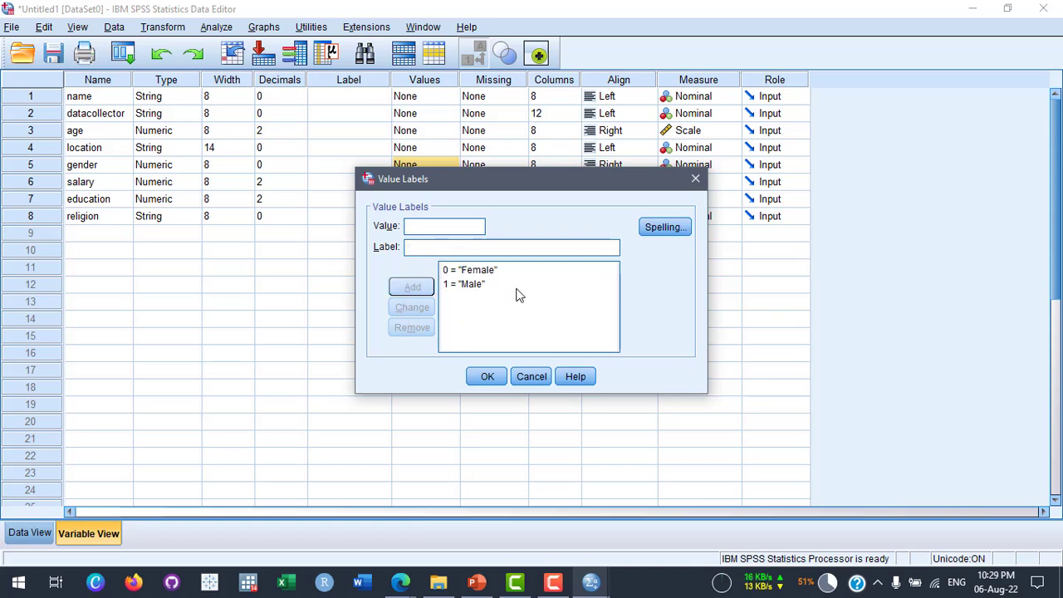
# Apply the gender value labels and check the underlying codes of cases 1, 2 and 5 in the data
pyautogui.click(489, 378)
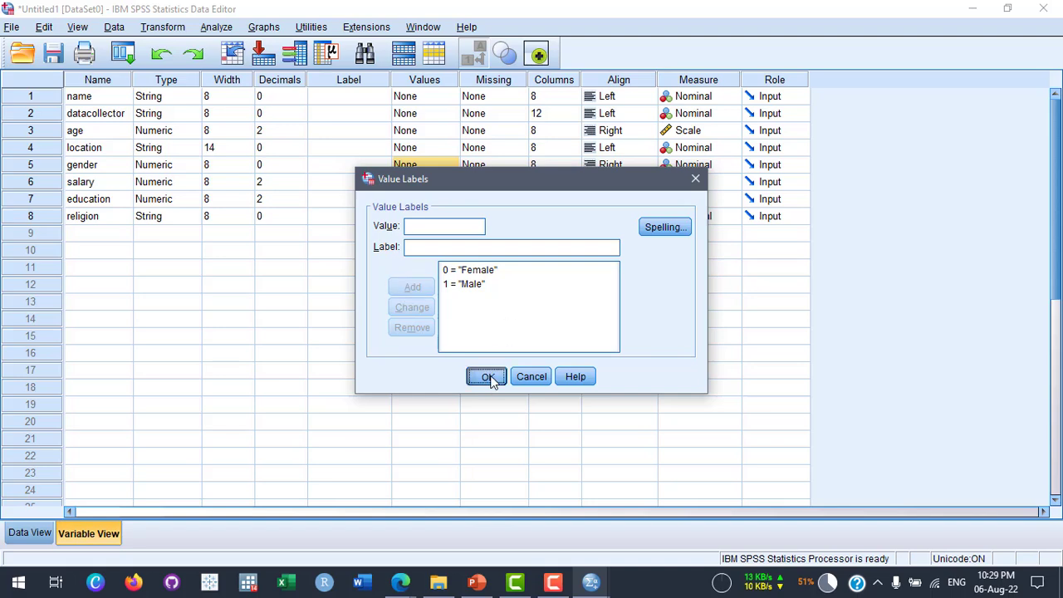
pyautogui.click(43, 533)
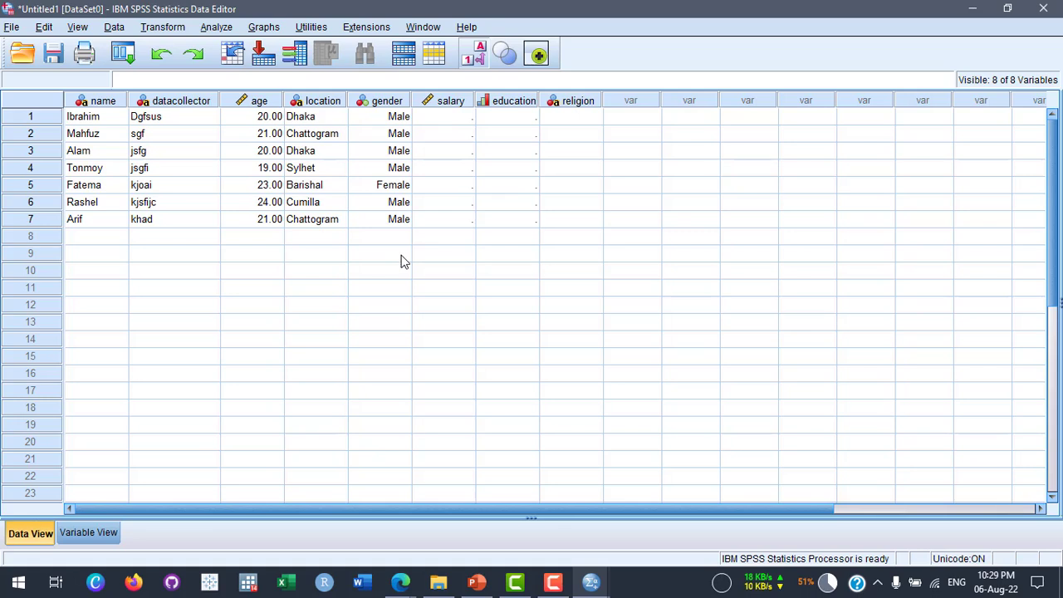
pyautogui.click(379, 116)
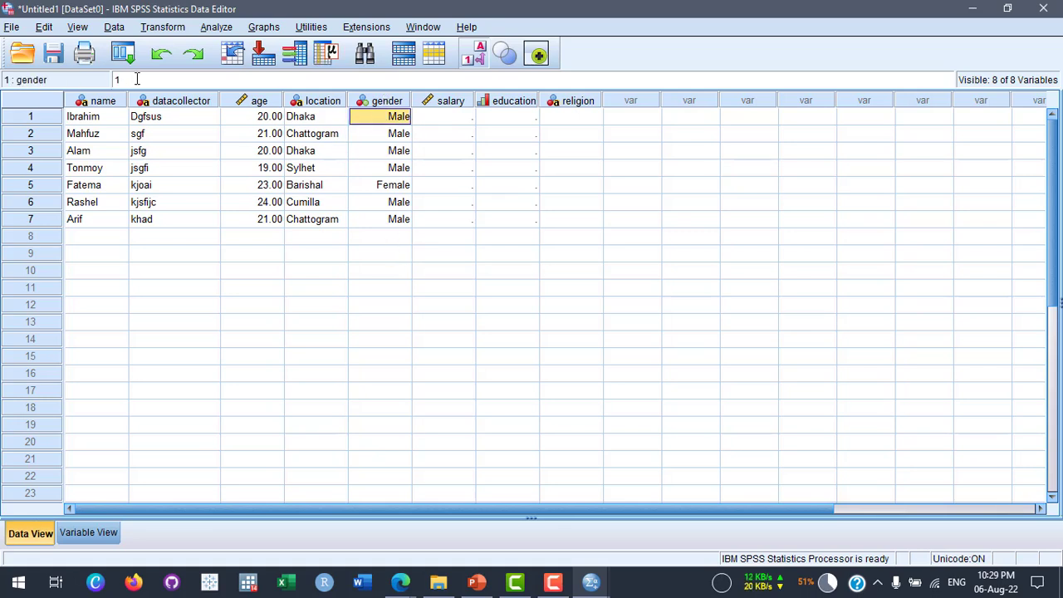
pyautogui.click(386, 137)
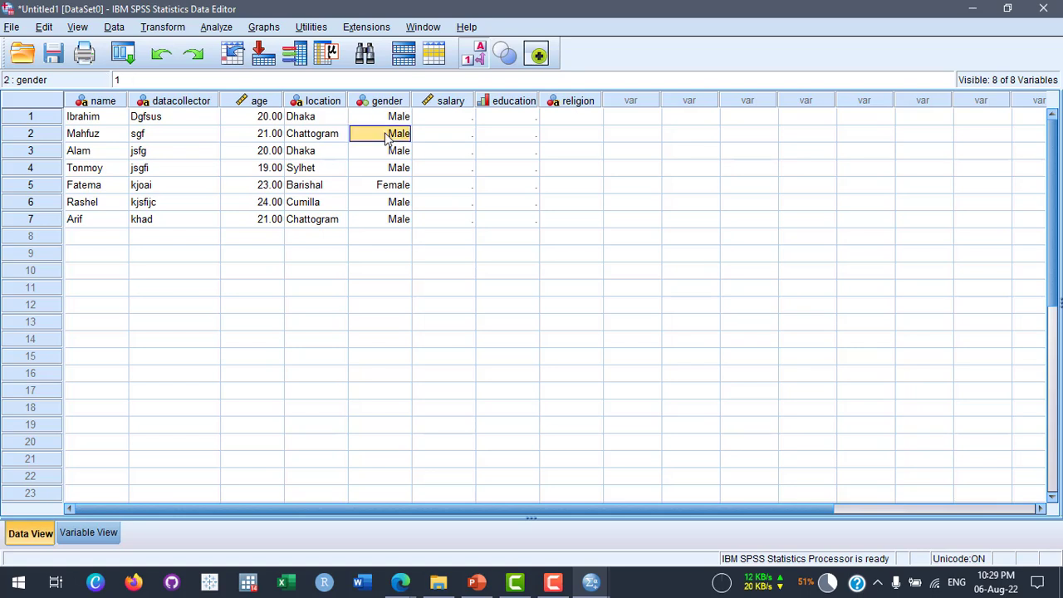
pyautogui.click(371, 187)
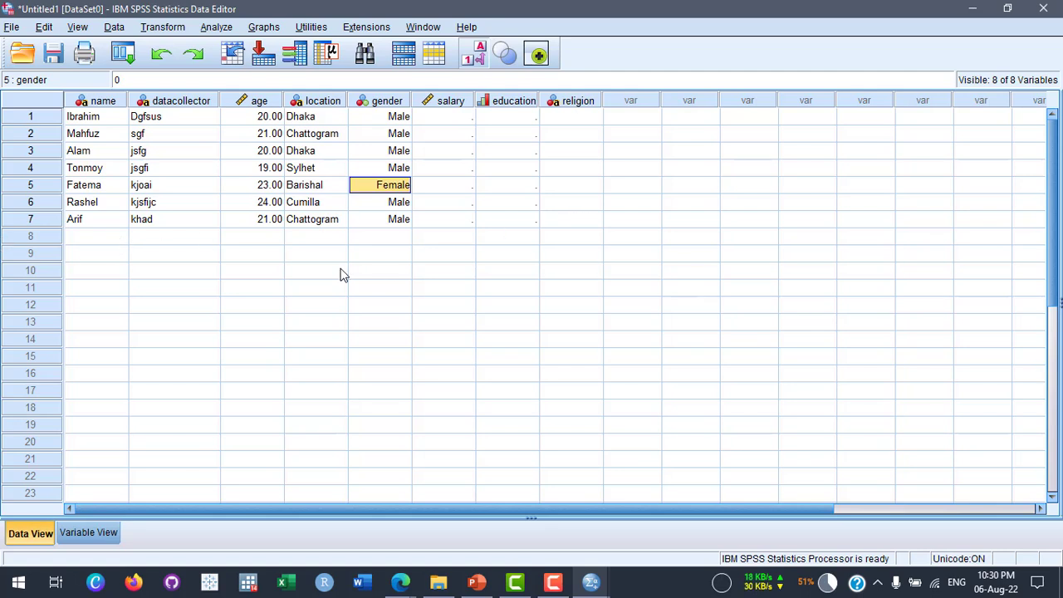
# Start case 8 by entering the person's first name and the data collector entry aofysu
pyautogui.click(114, 238)
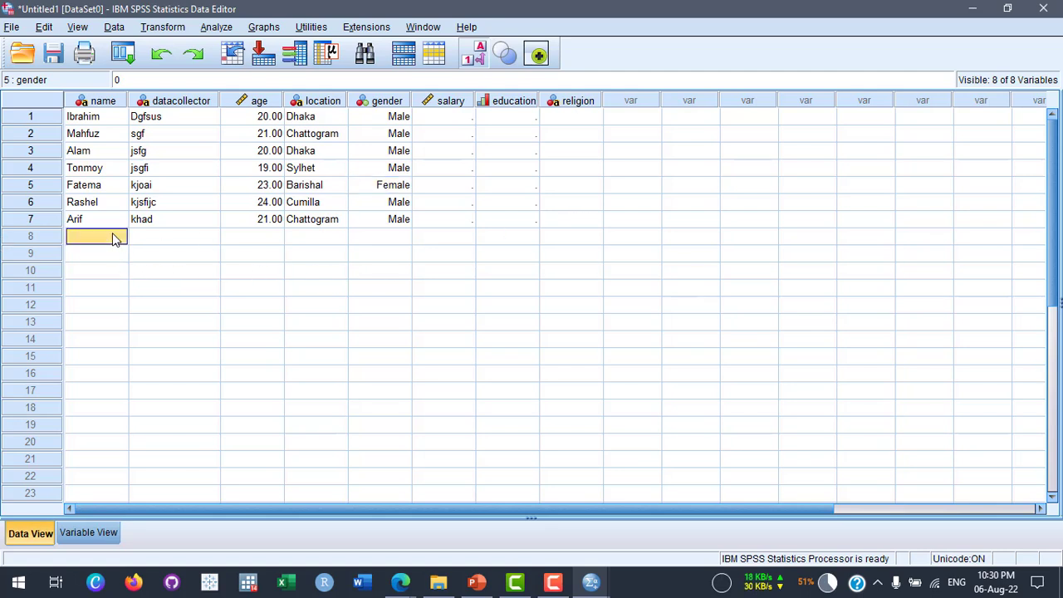
pyautogui.write('Sharif')
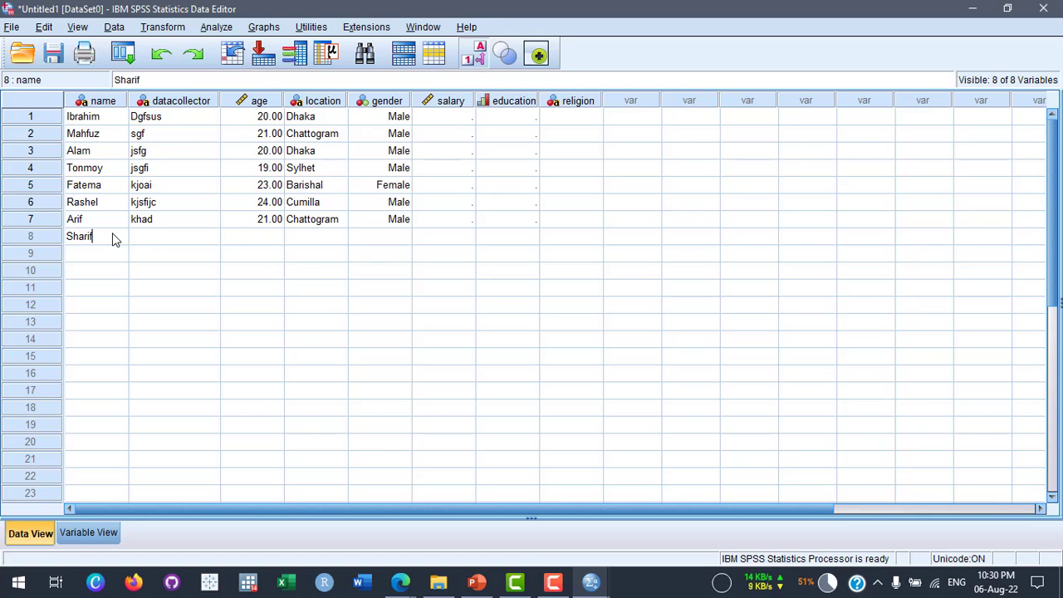
pyautogui.press('Tab')
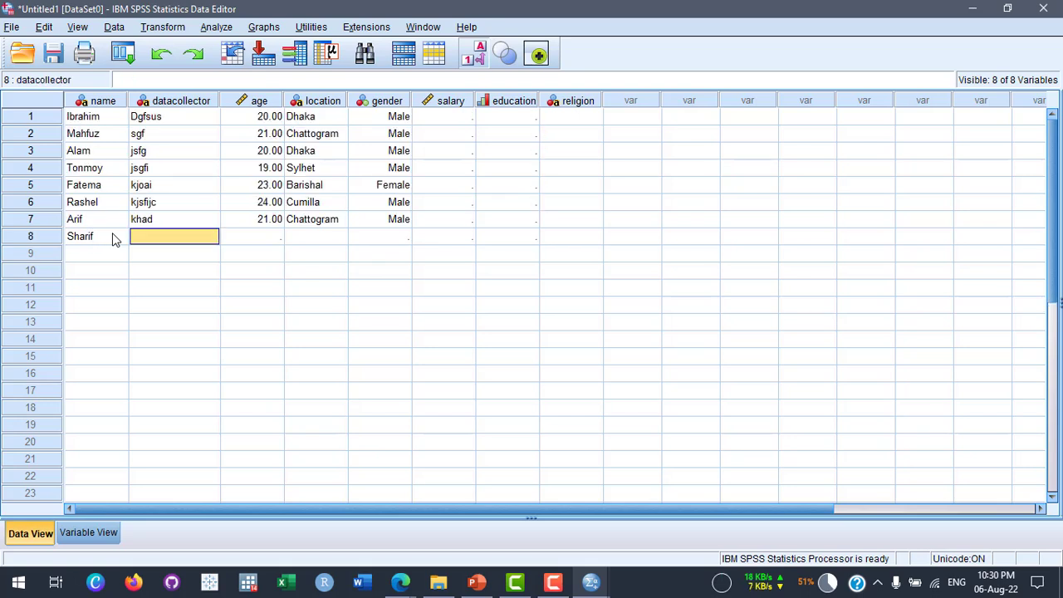
pyautogui.write('aofysu')
pyautogui.press('Tab')
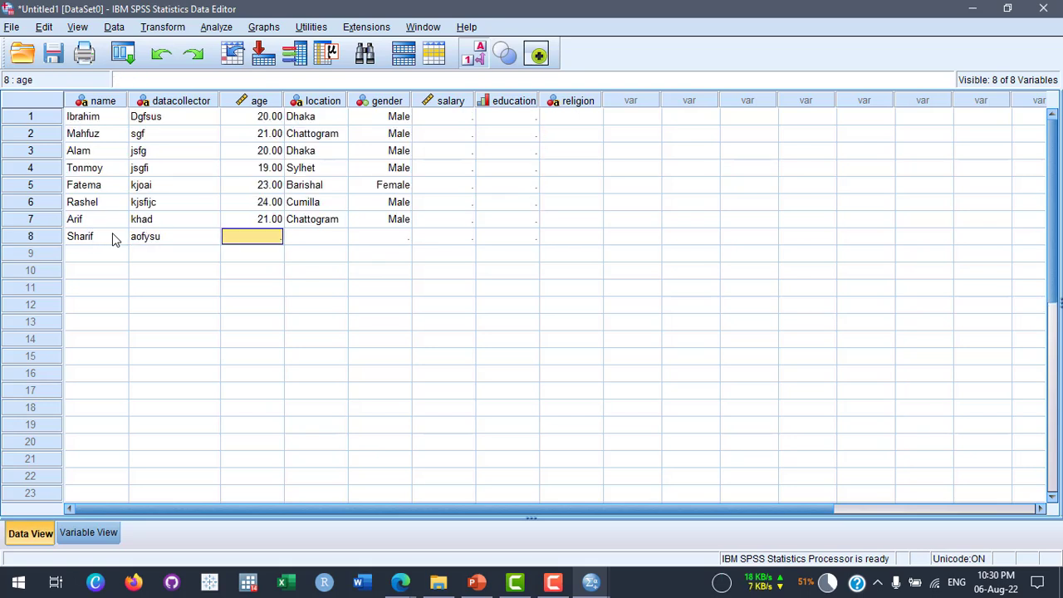
# Set the age of case 8 to 18 and its location to Rangpur
pyautogui.write('20')
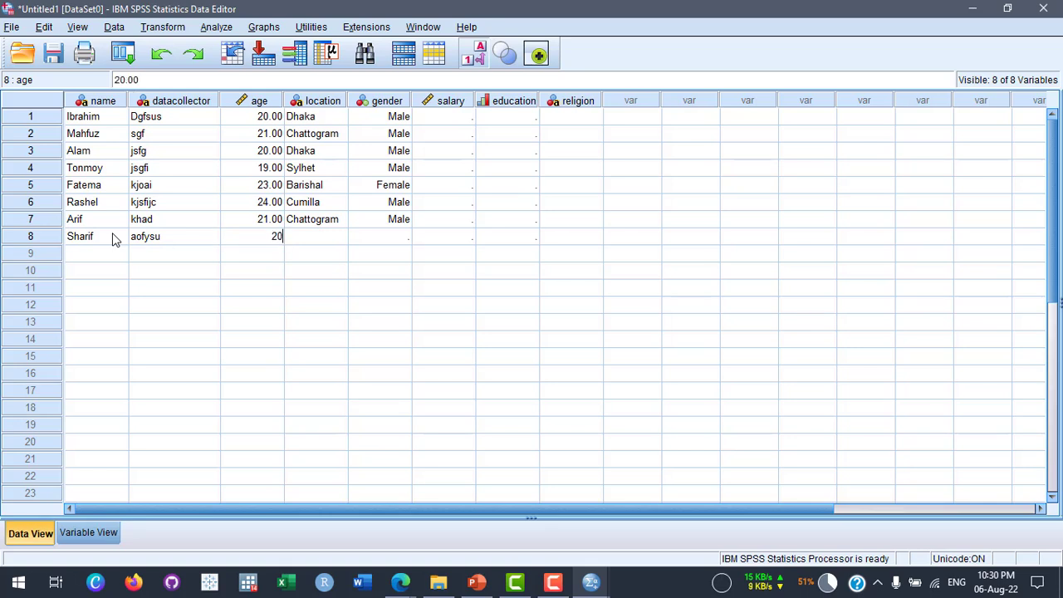
pyautogui.press('BackSpace')
pyautogui.press('BackSpace')
pyautogui.write('18')
pyautogui.press('Return')
pyautogui.press('Up')
pyautogui.press('Right')
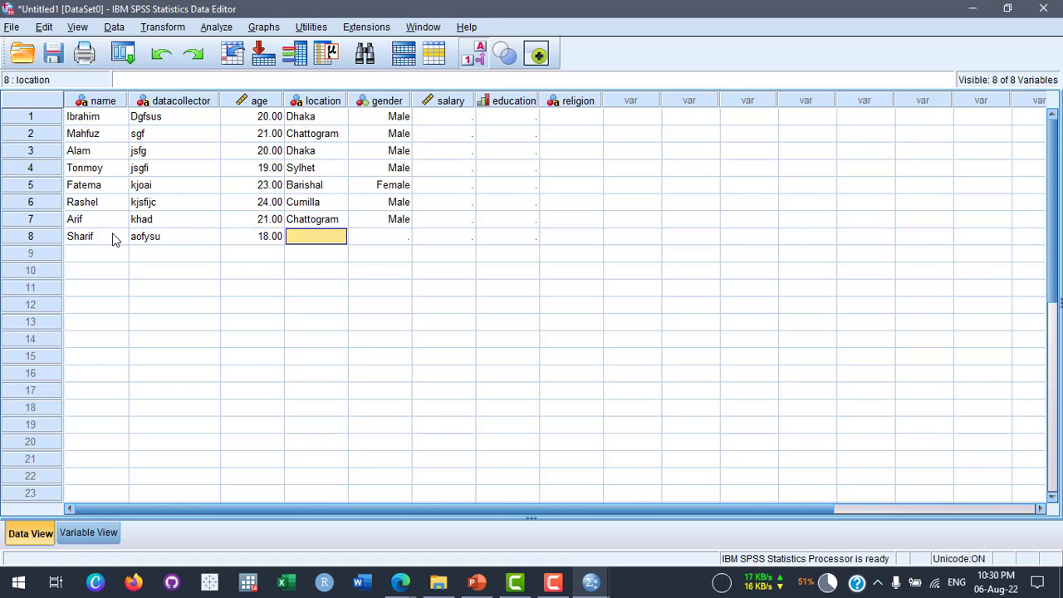
pyautogui.write('Rangput')
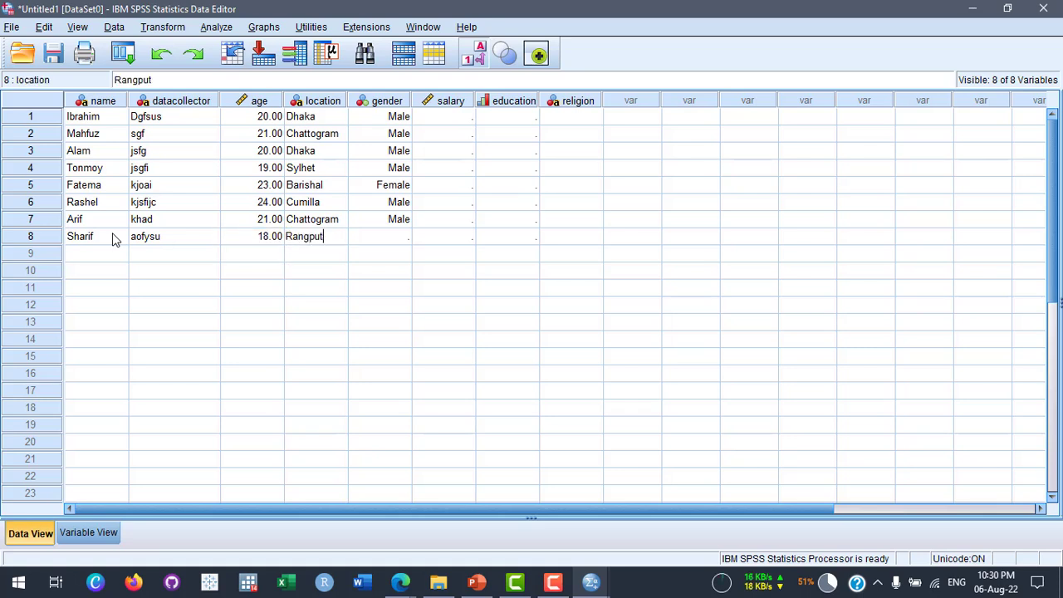
pyautogui.press('Return')
pyautogui.press('Right')
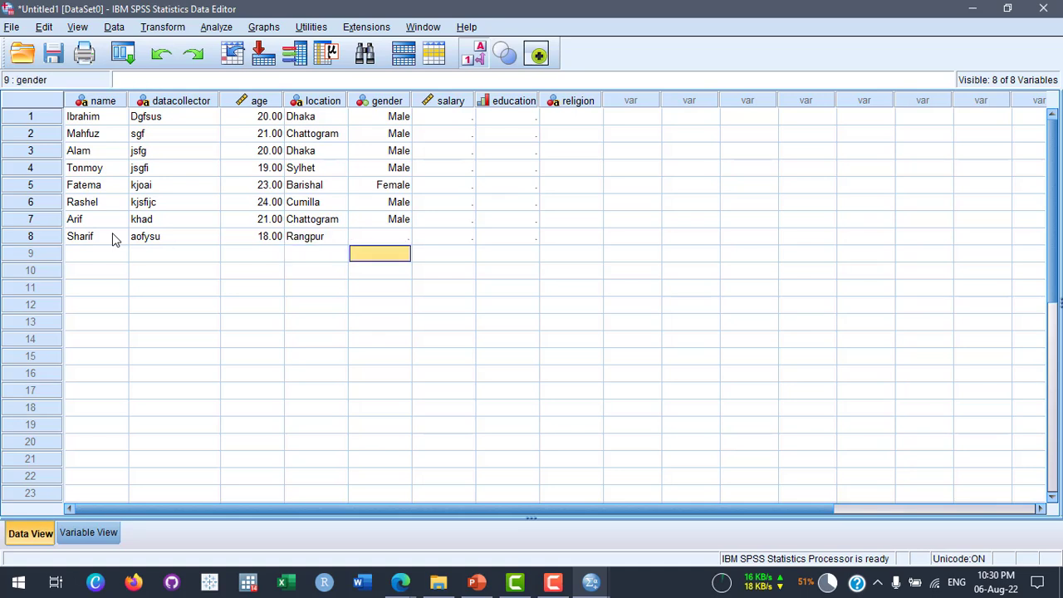
pyautogui.press('Up')
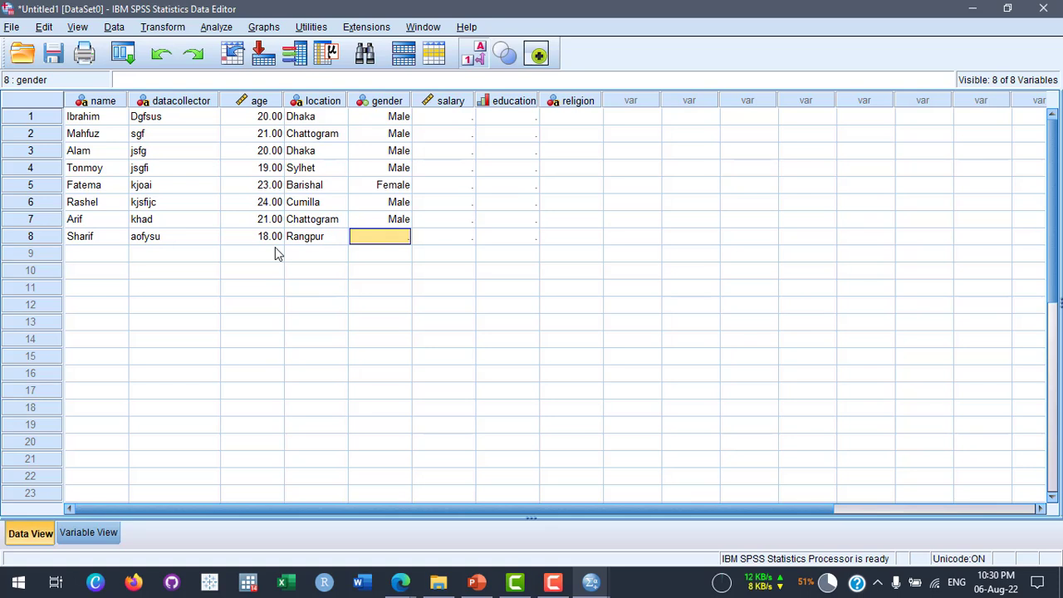
pyautogui.write('Fema')
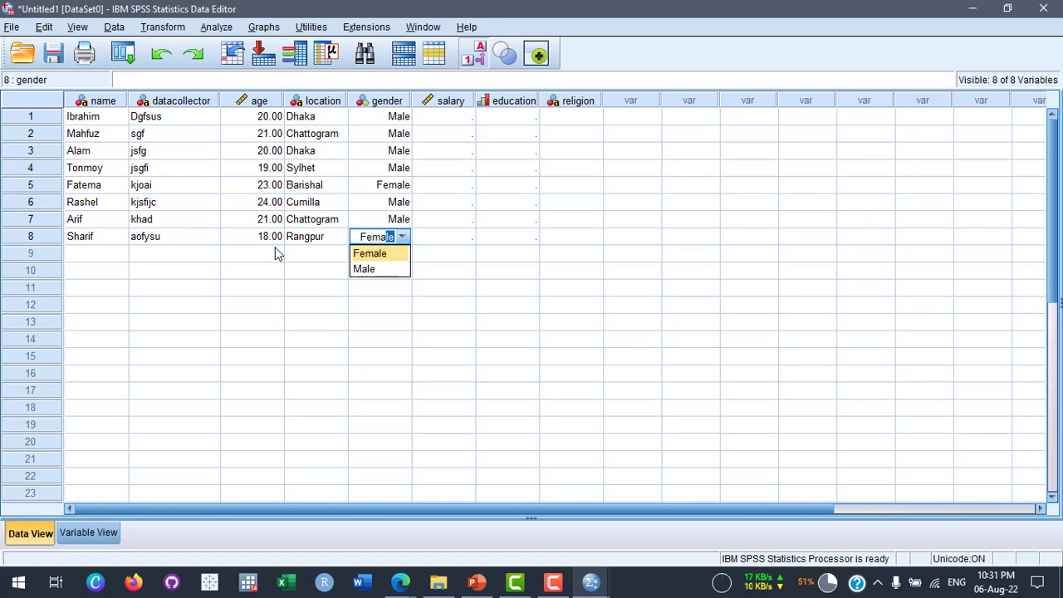
pyautogui.press('BackSpace')
pyautogui.press('BackSpace')
pyautogui.press('BackSpace')
pyautogui.press('BackSpace')
pyautogui.press('BackSpace')
pyautogui.click(343, 254)
# Enter the gender code 1 for case 8, and replace it with 0
pyautogui.click(384, 237)
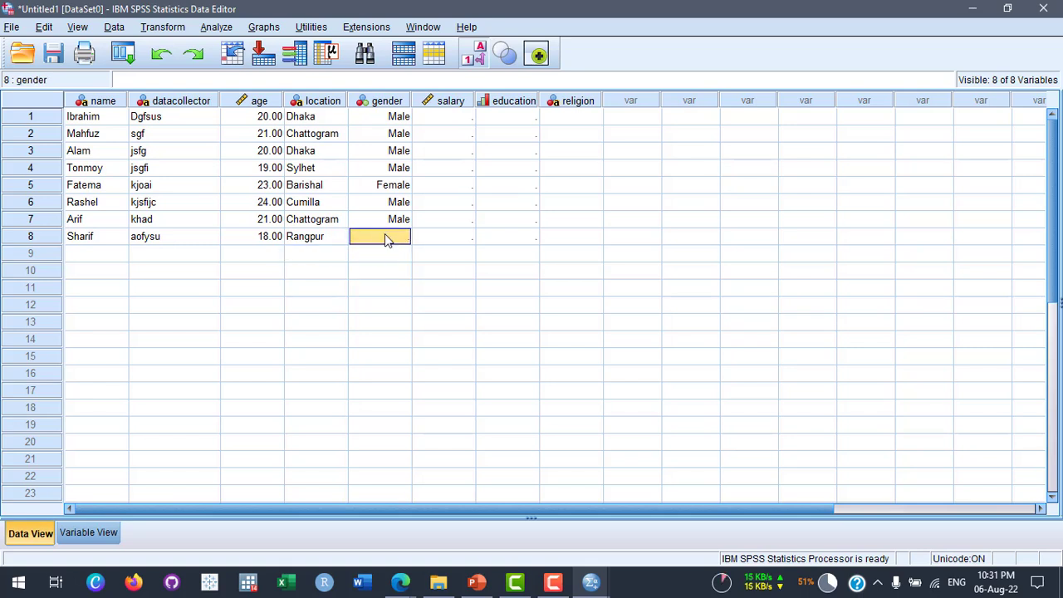
pyautogui.write('1')
pyautogui.press('Return')
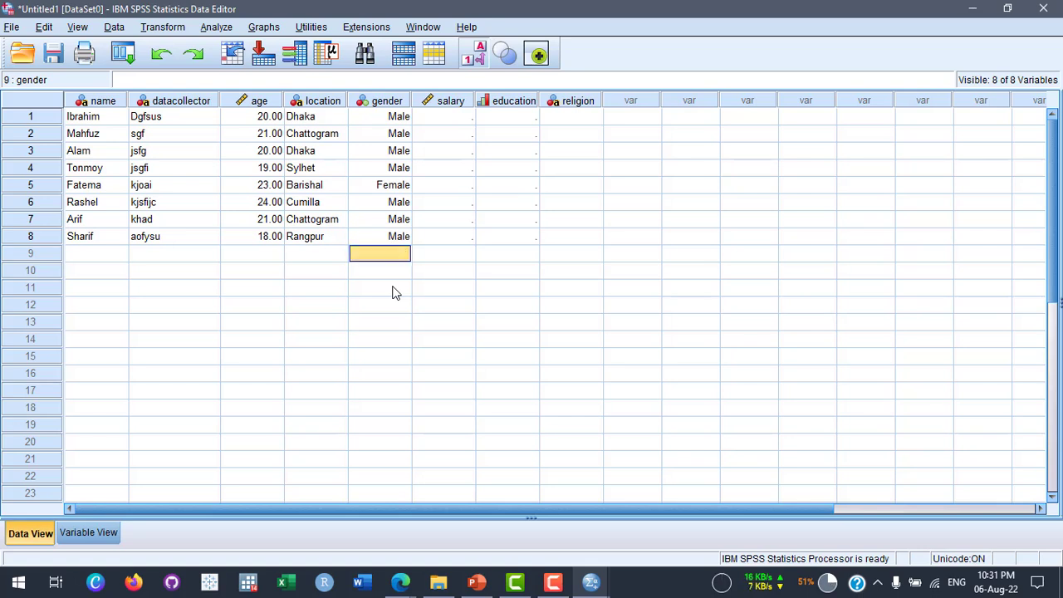
pyautogui.click(394, 241)
pyautogui.write('2')
pyautogui.press('Return')
# Set the gender code of case 8 to 1
pyautogui.press('Right')
pyautogui.press('Up')
pyautogui.press('Left')
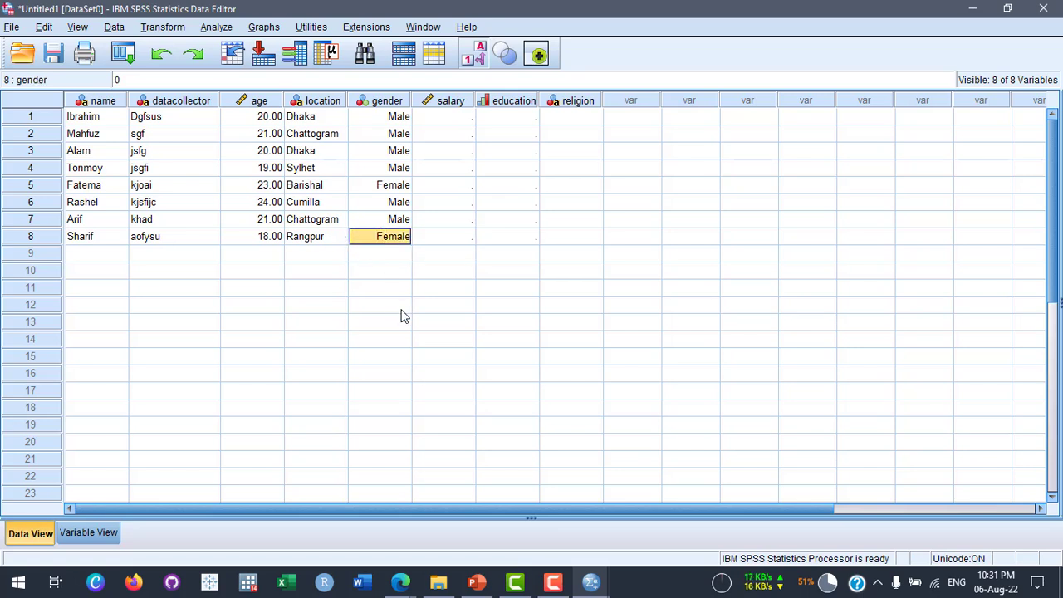
pyautogui.write('0')
pyautogui.press('BackSpace')
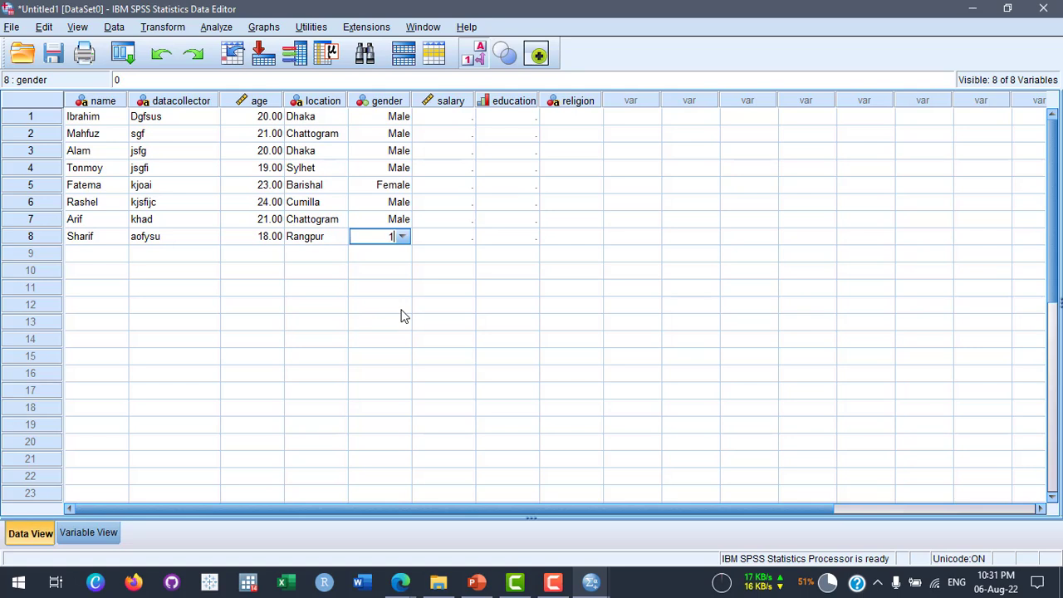
pyautogui.press('Return')
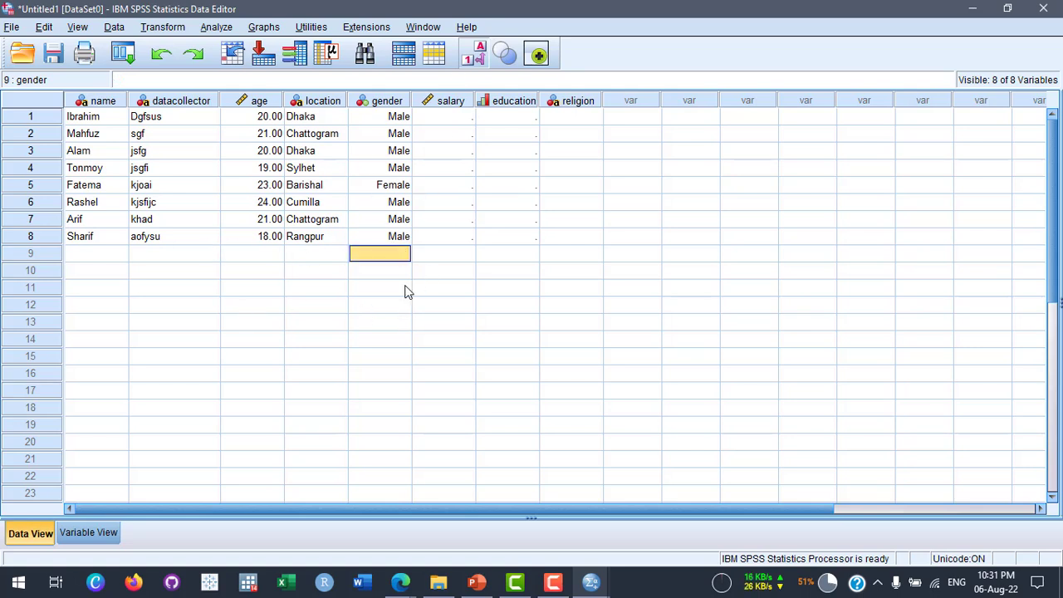
# Enter the salaries 30000, 29000 and 32000 for cases 1 to 3
pyautogui.click(454, 122)
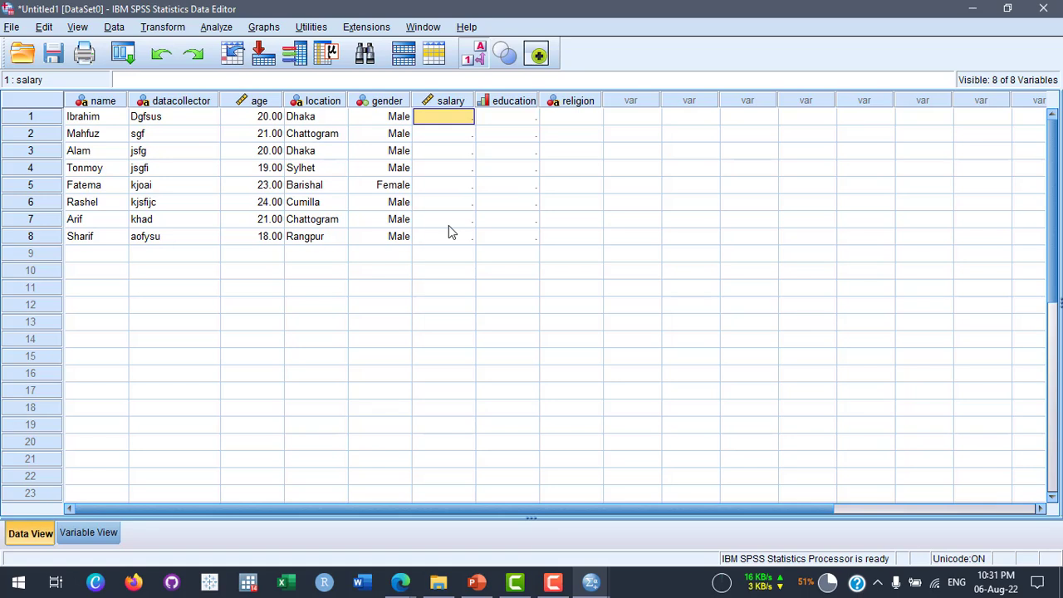
pyautogui.write('30000')
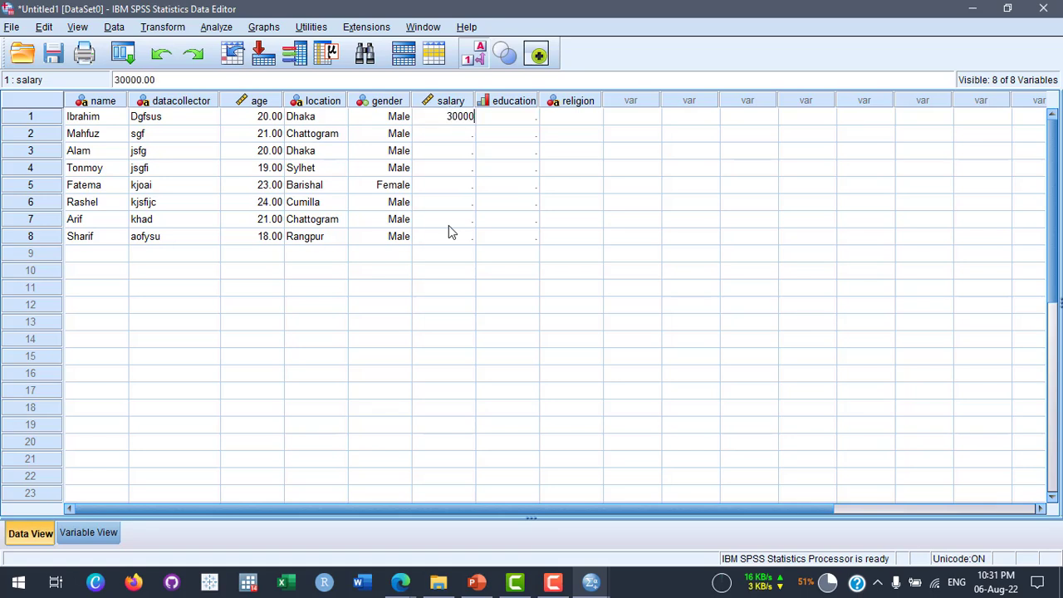
pyautogui.press('Return')
pyautogui.write('29000')
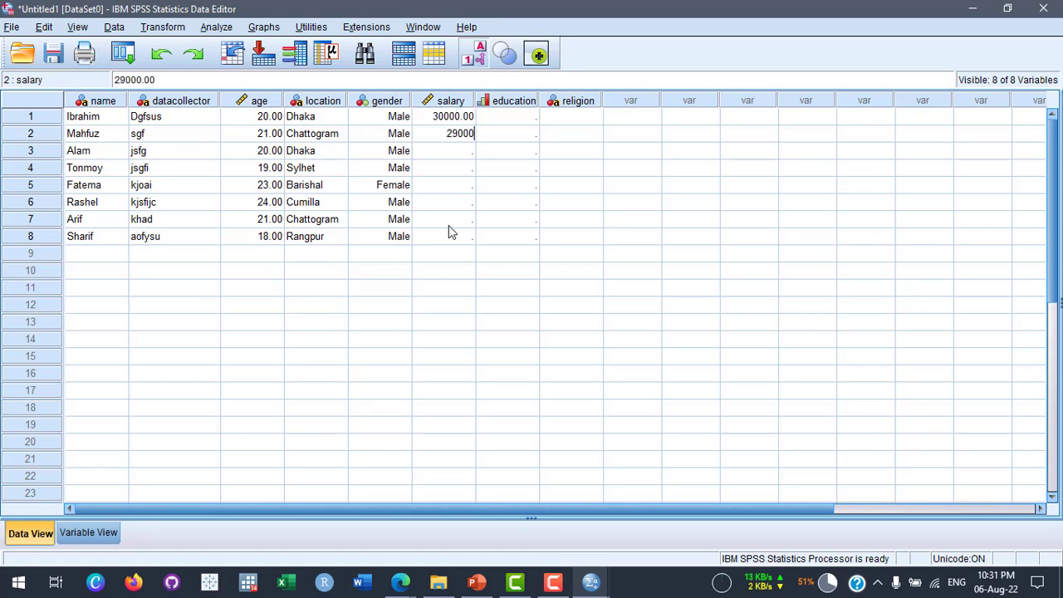
pyautogui.press('Return')
pyautogui.write('32000')
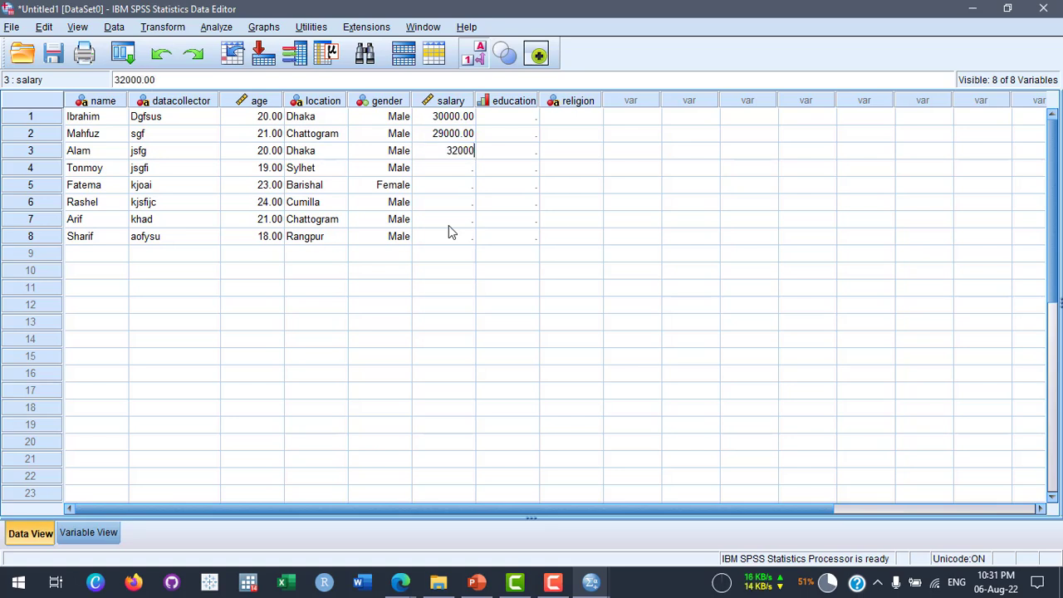
pyautogui.write('0')
pyautogui.press('Return')
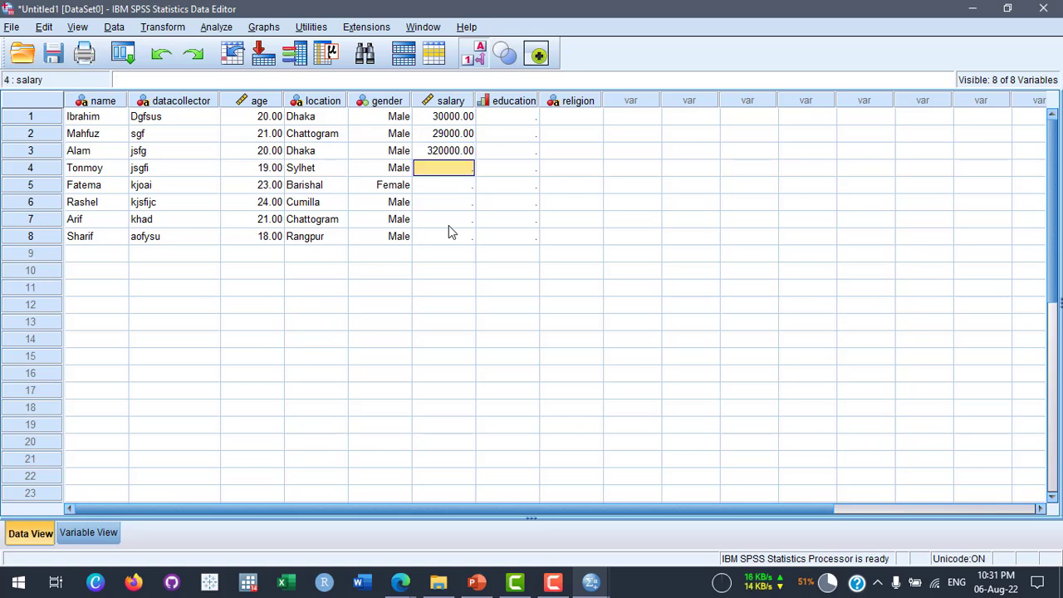
pyautogui.press('Up')
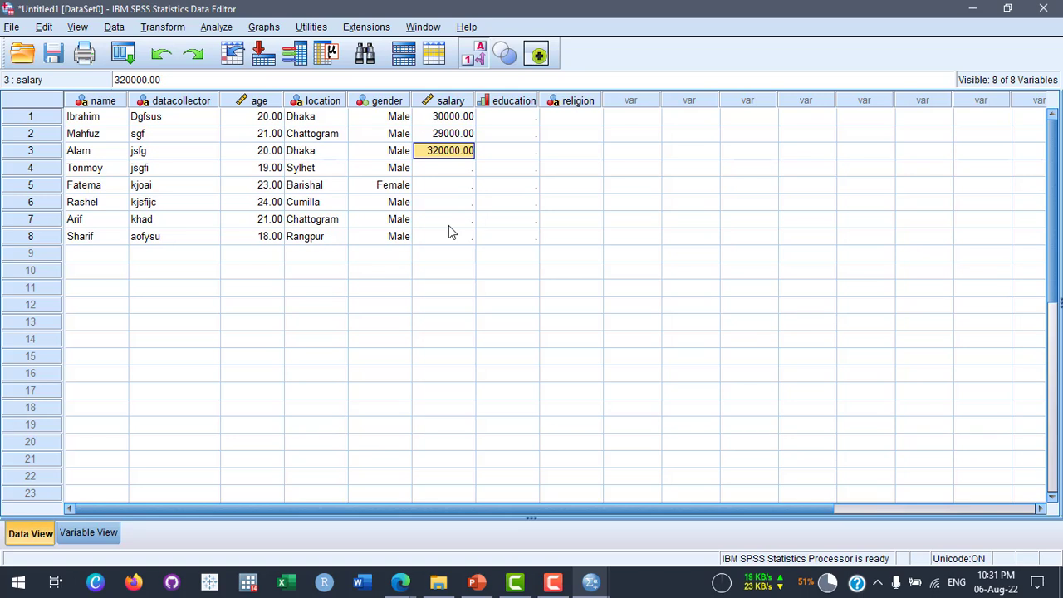
pyautogui.write('32000')
pyautogui.press('Return')
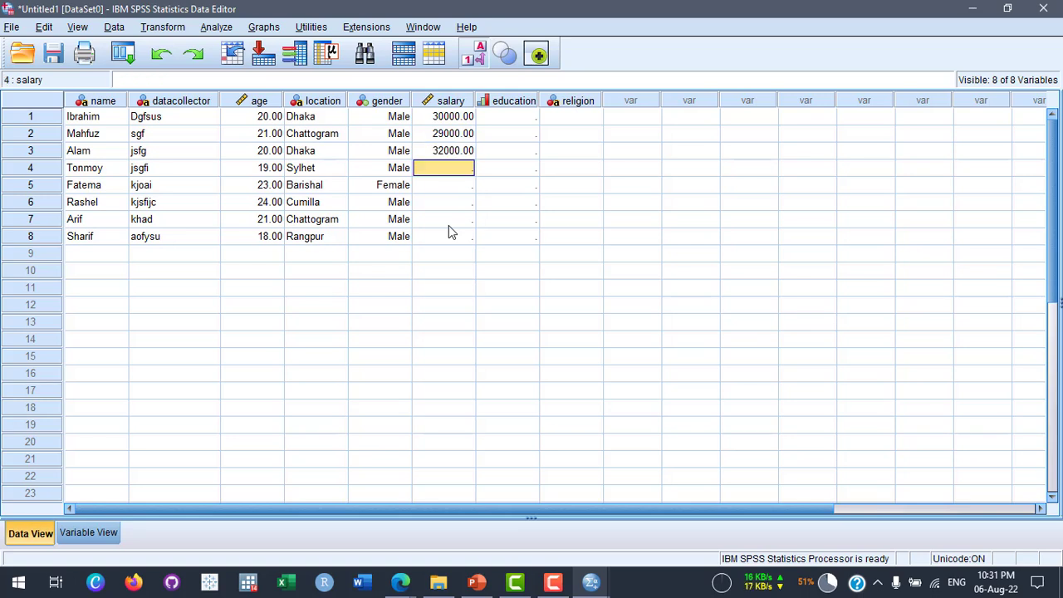
# Enter the salaries 25000, 30000 and 35000 for cases 4 to 6
pyautogui.write('2')
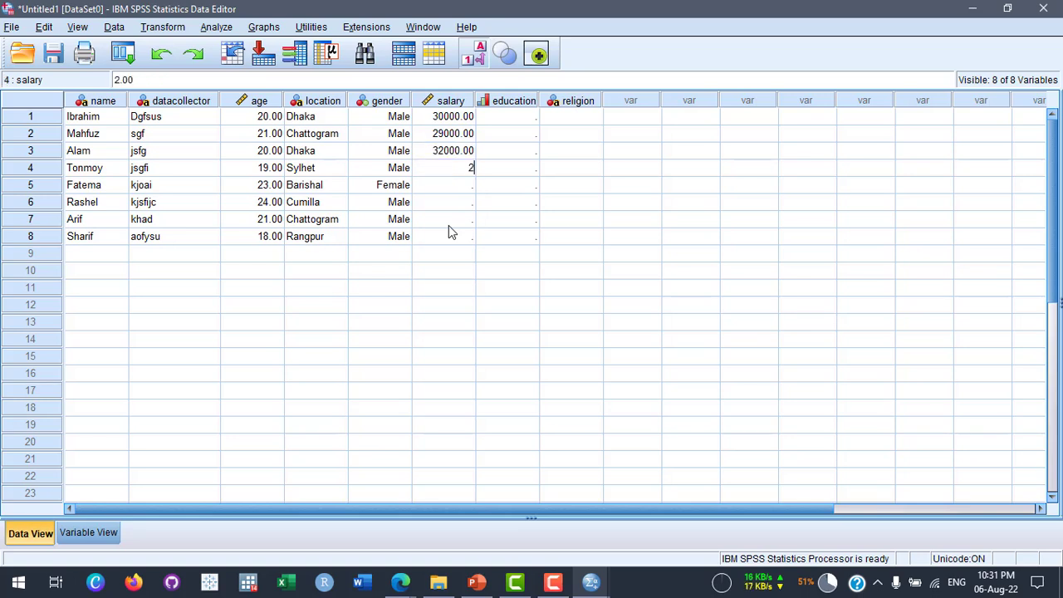
pyautogui.write('5000')
pyautogui.press('Return')
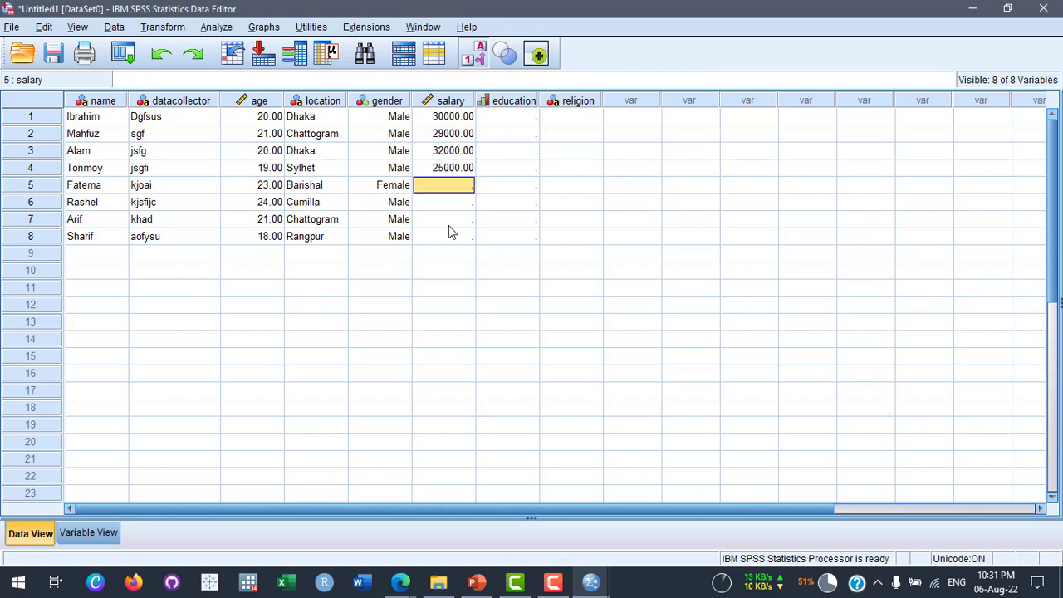
pyautogui.write('30000')
pyautogui.press('Return')
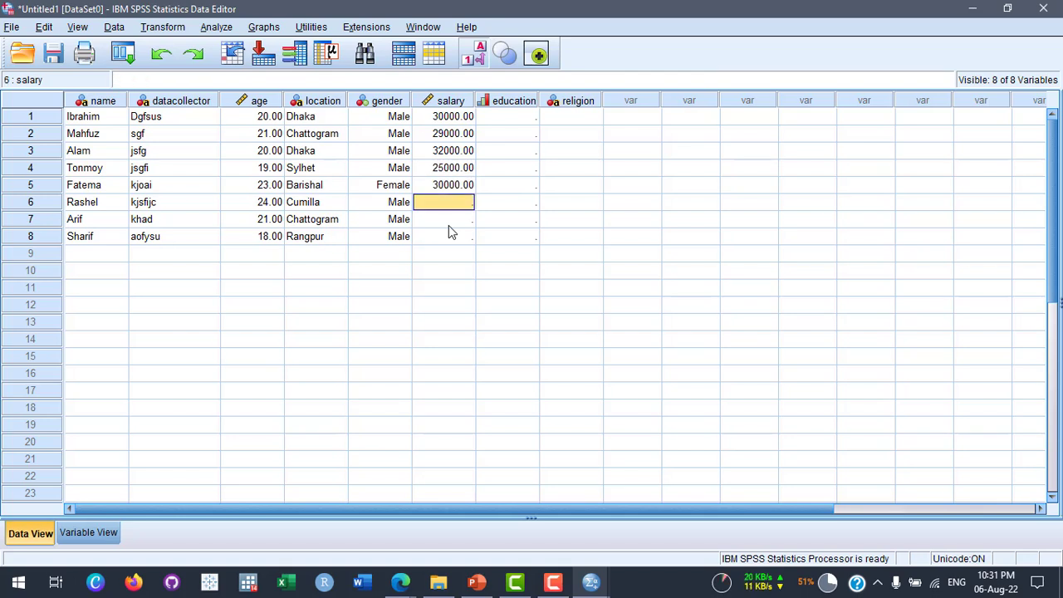
pyautogui.write('0000')
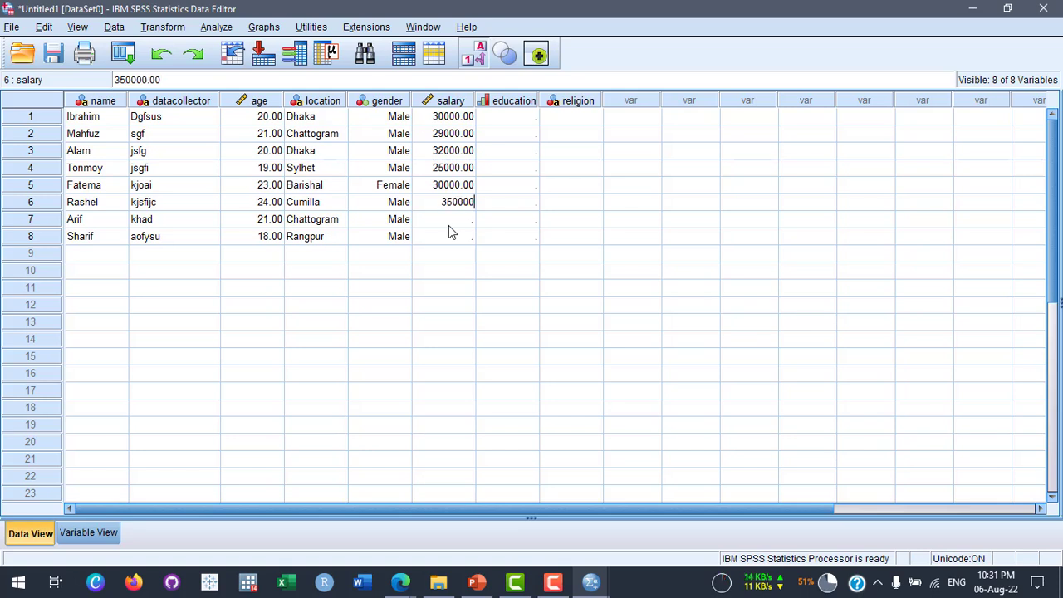
pyautogui.press('Return')
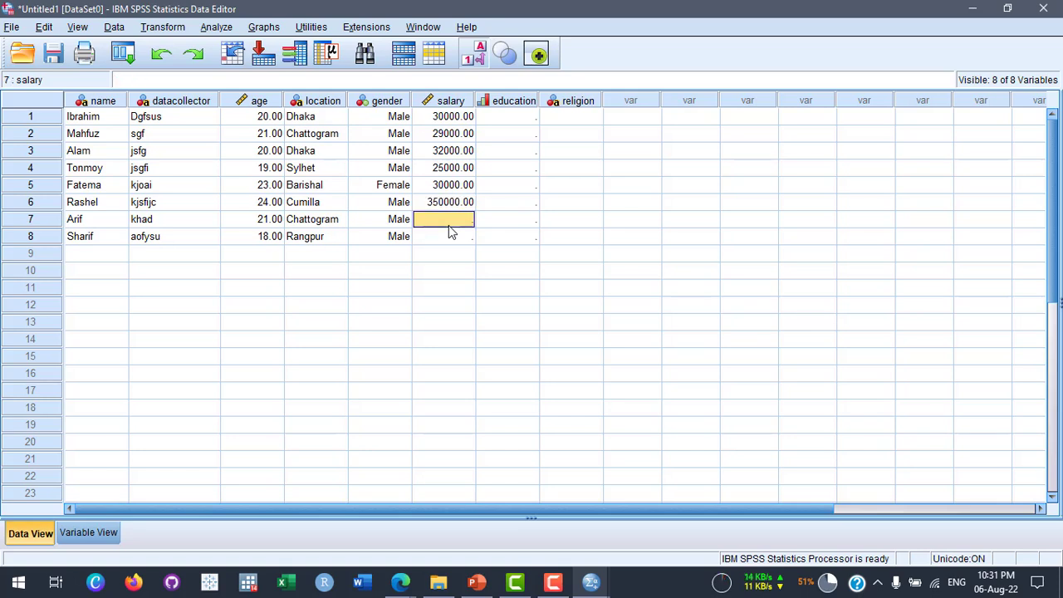
pyautogui.press('Up')
pyautogui.write('35000')
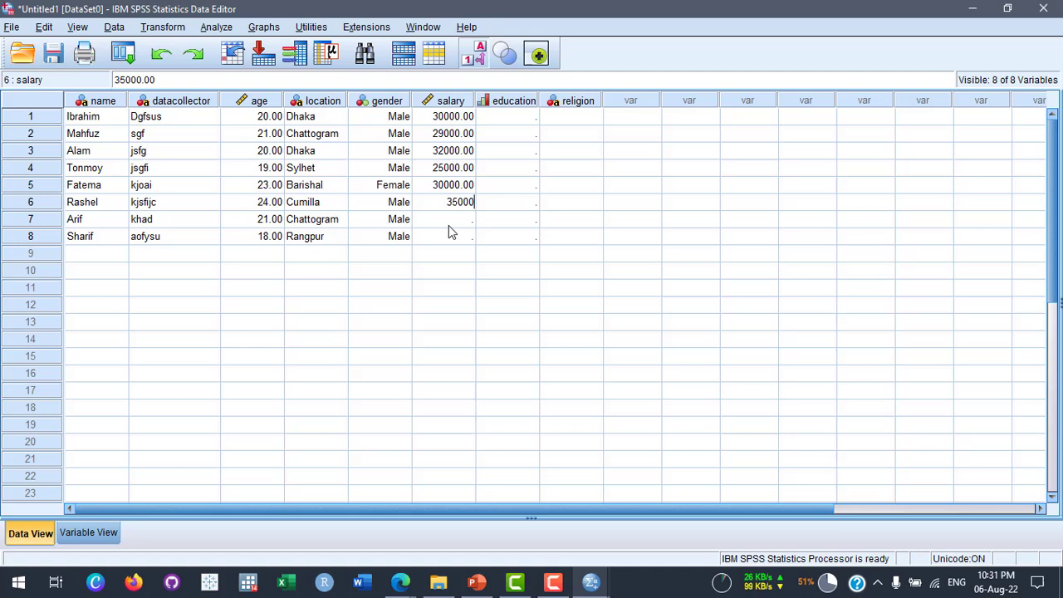
pyautogui.press('Return')
# Enter the salaries 50000 and 60000 for cases 7 and 8
pyautogui.write('50000')
pyautogui.press('Return')
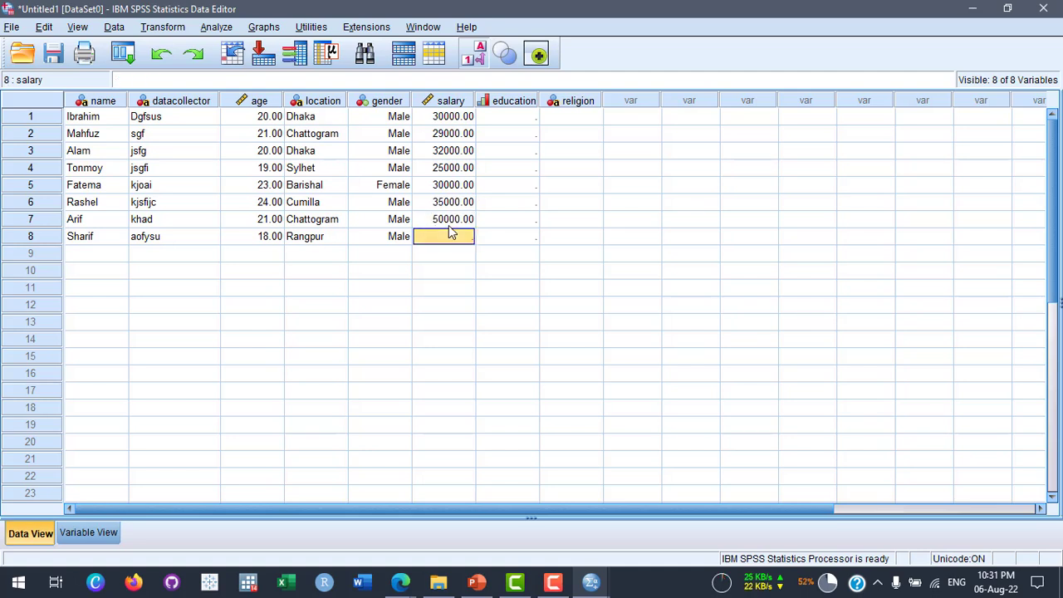
pyautogui.write('60000')
pyautogui.press('Return')
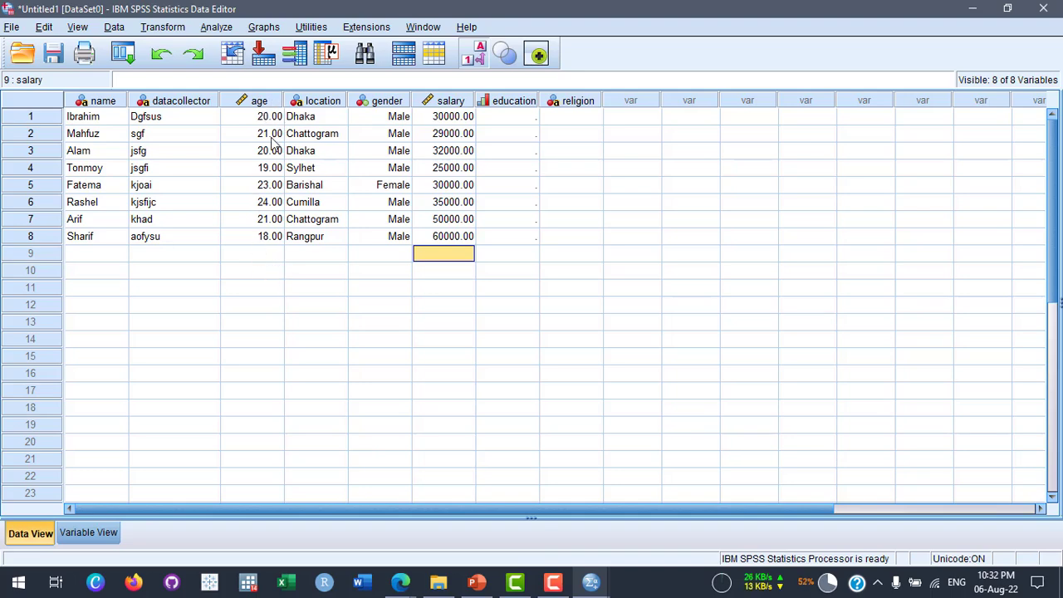
# Set the decimals of the age and salary variables to 0 and check the values in the data grid
pyautogui.click(89, 536)
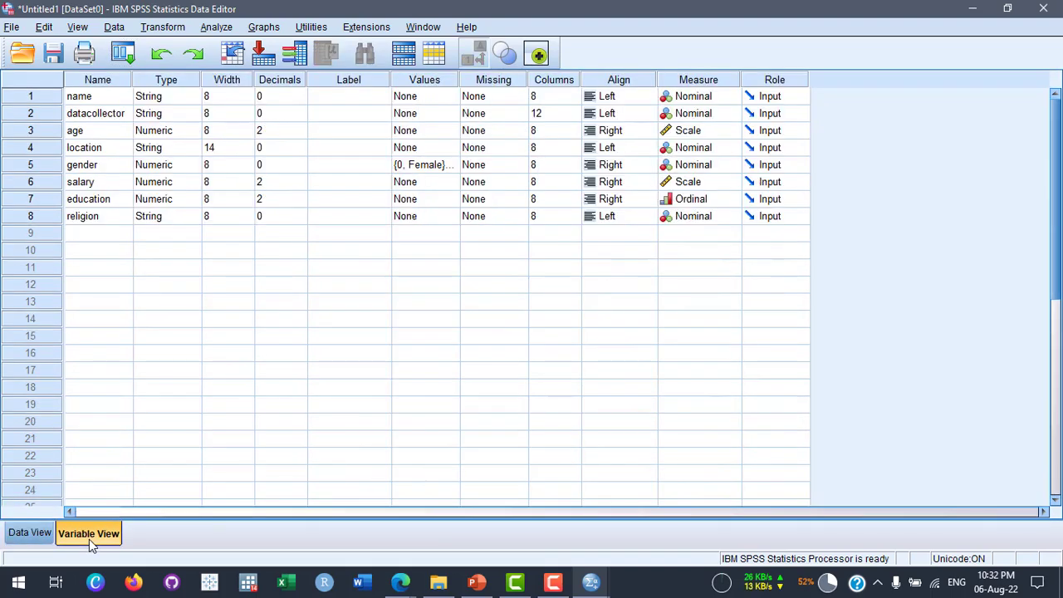
pyautogui.click(272, 127)
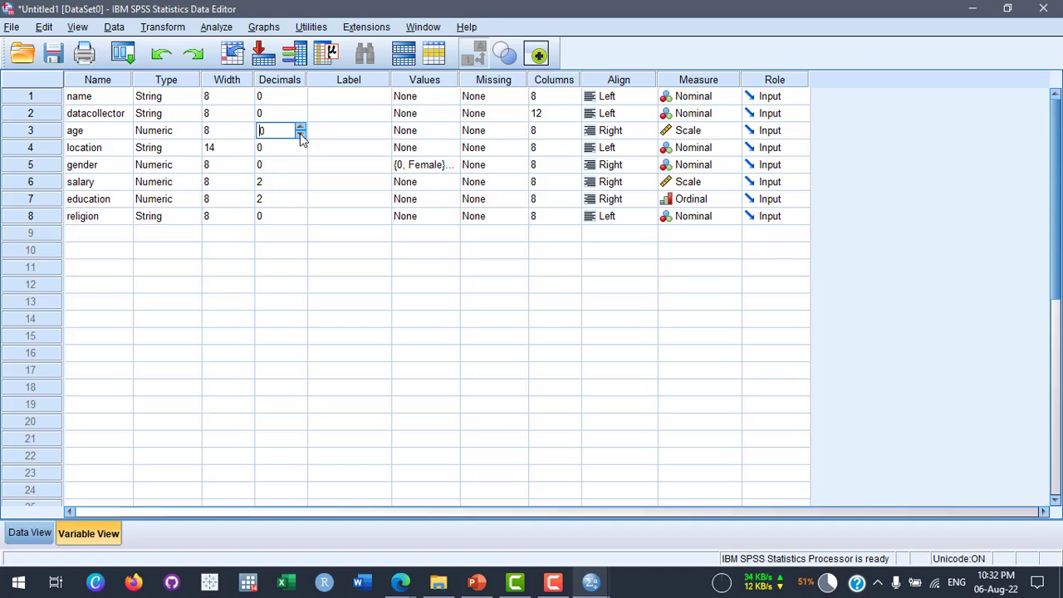
pyautogui.click(270, 182)
pyautogui.click(299, 187)
pyautogui.click(299, 186)
pyautogui.click(304, 271)
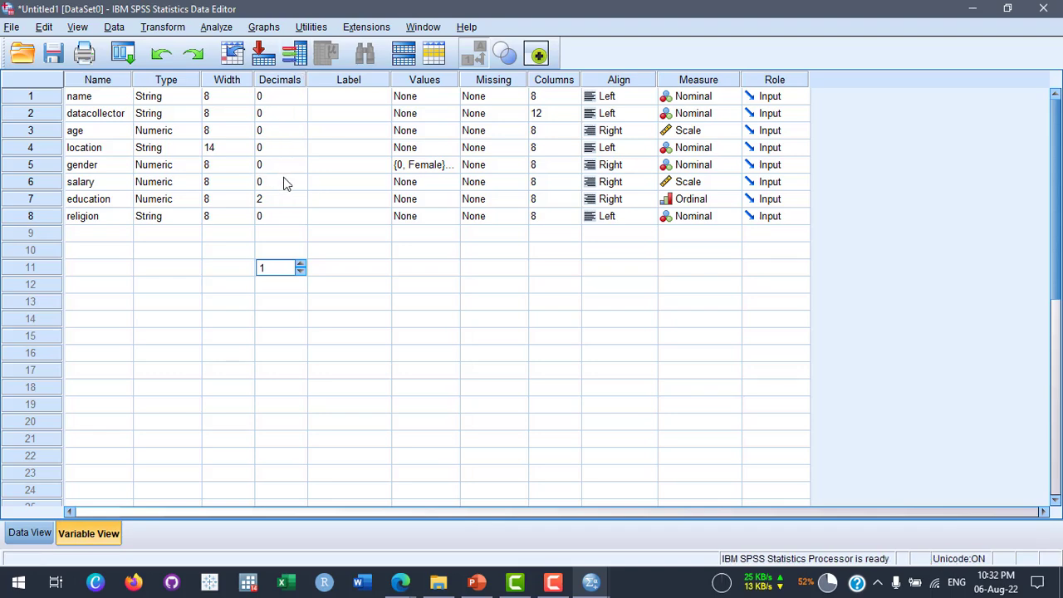
pyautogui.click(43, 533)
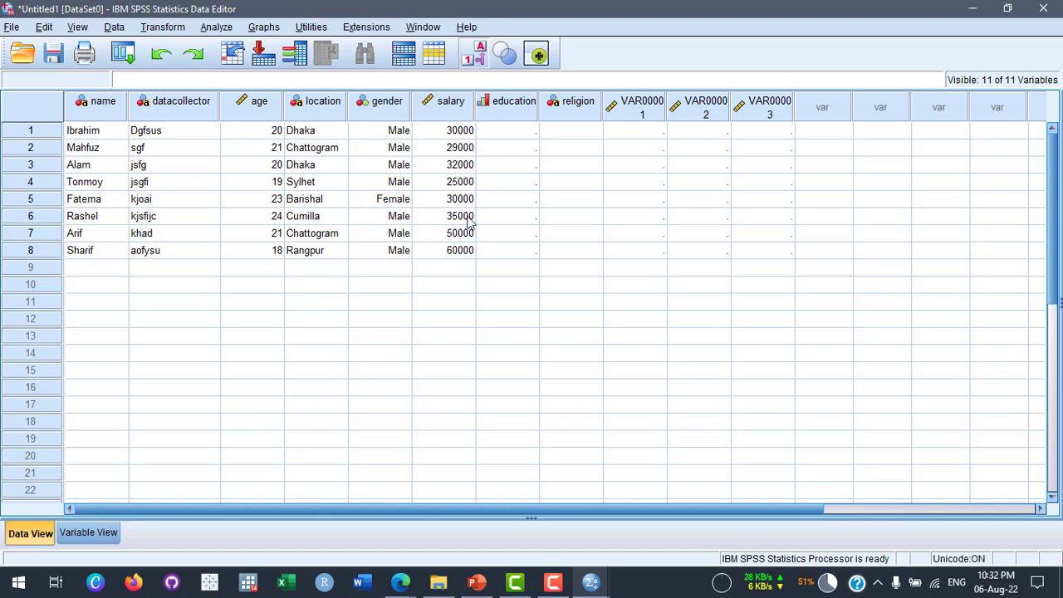
# Set the decimals of the salary variable to 5 and check the salaries in the data grid
pyautogui.click(89, 533)
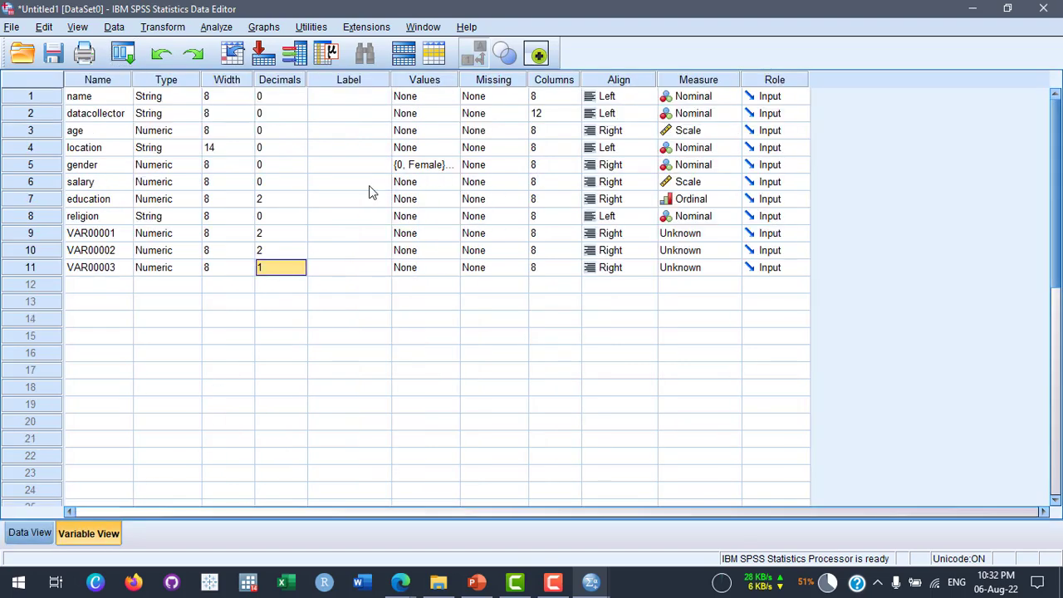
pyautogui.click(301, 182)
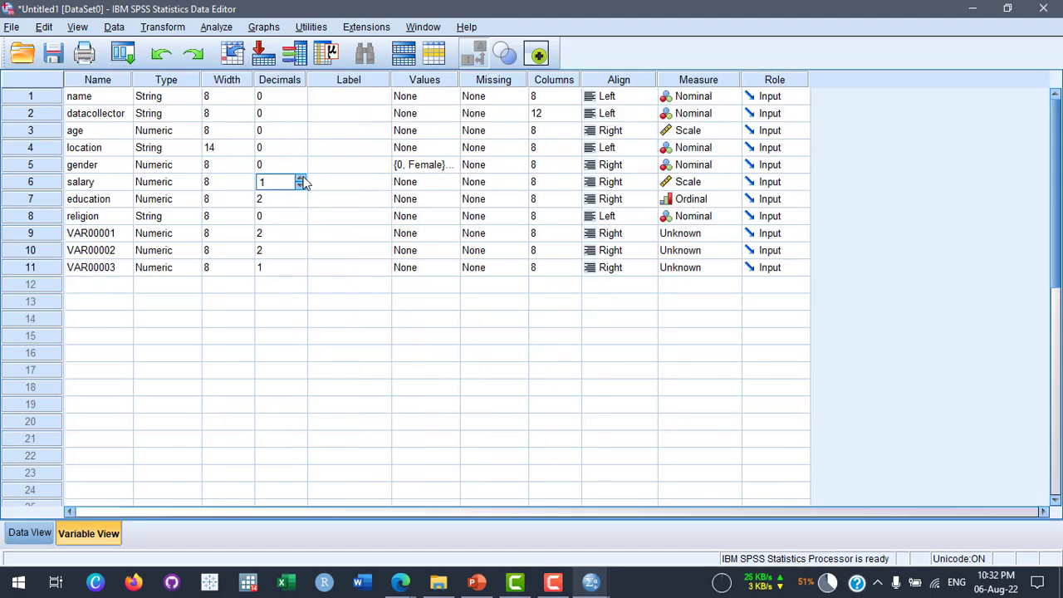
pyautogui.click(42, 533)
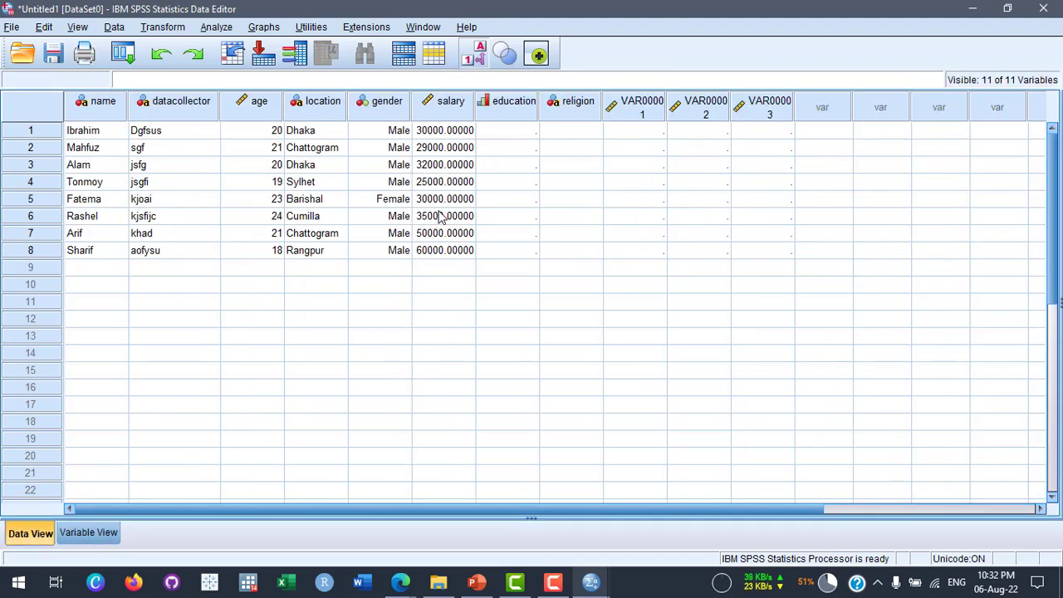
# Reset the decimals of the salary variable to 0 and return to the data grid
pyautogui.click(89, 532)
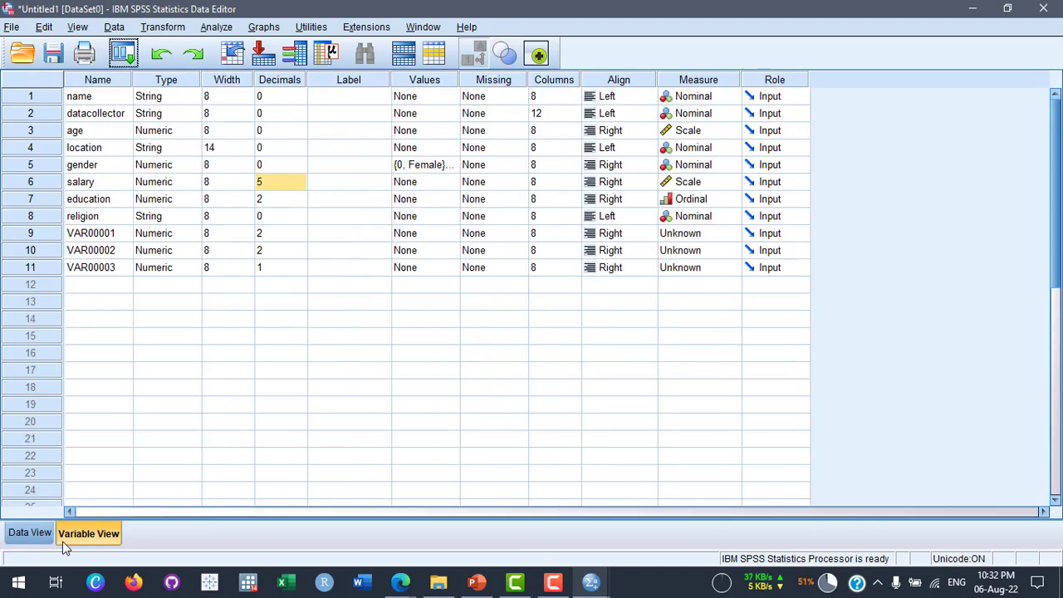
pyautogui.click(296, 186)
pyautogui.click(300, 186)
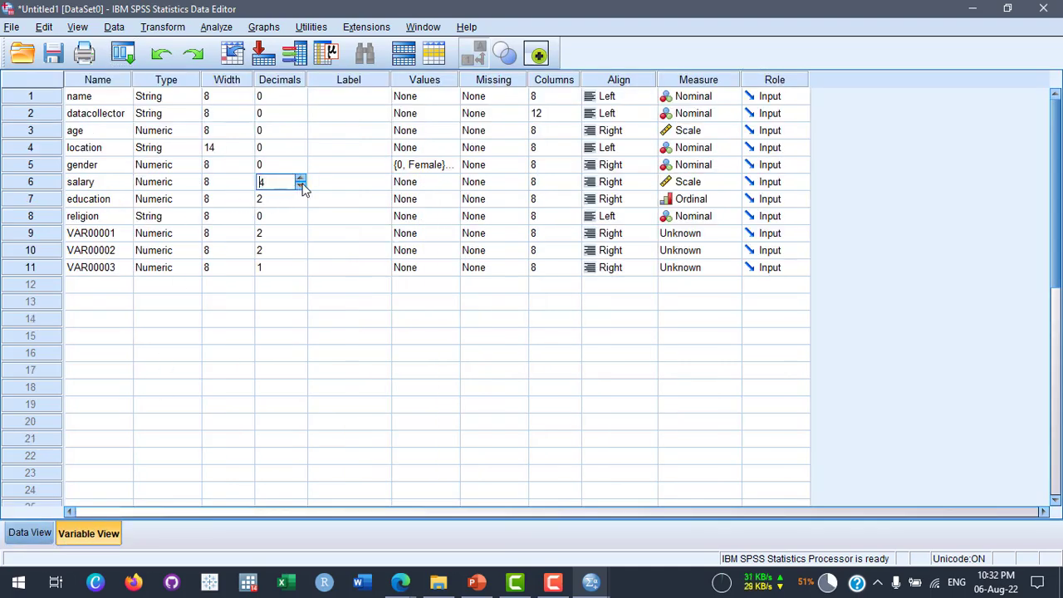
pyautogui.click(301, 186)
pyautogui.write('0')
pyautogui.click(32, 538)
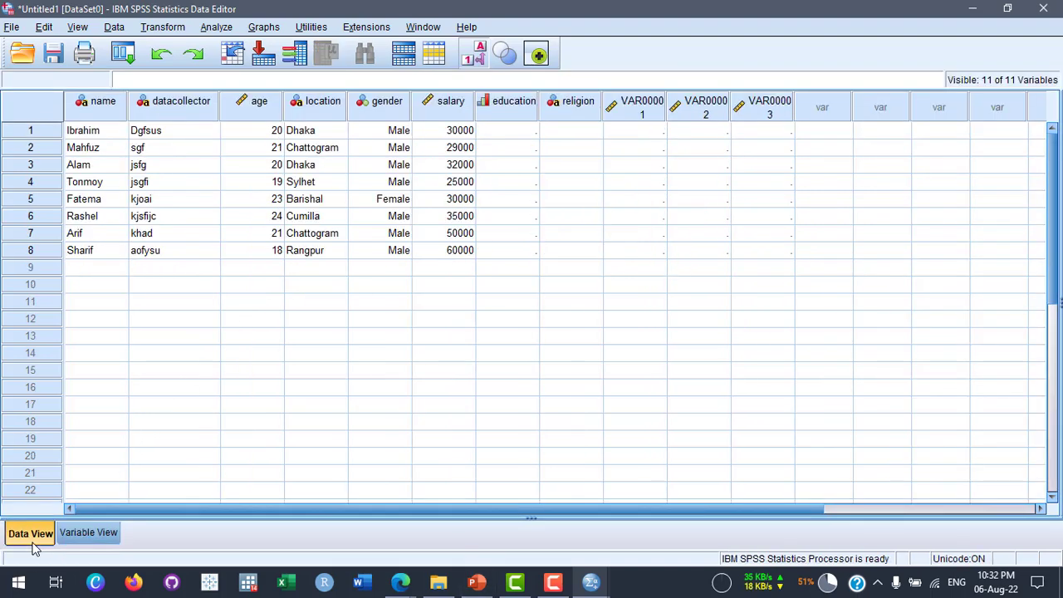
# Enter the education values 12, 15, 14 and 10 for cases 1 to 4
pyautogui.click(517, 135)
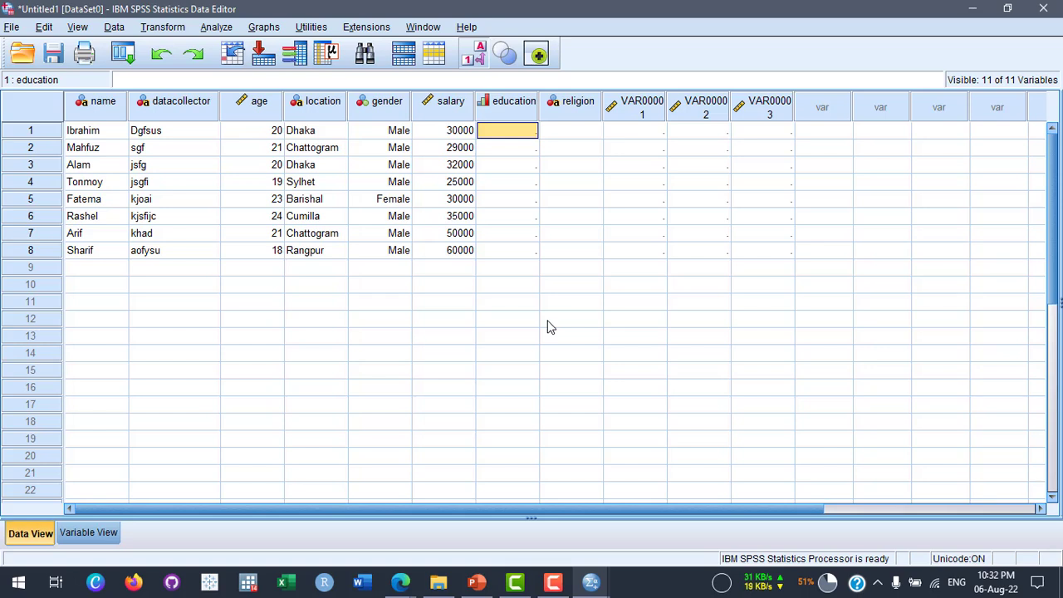
pyautogui.write('12')
pyautogui.press('Return')
pyautogui.write('15')
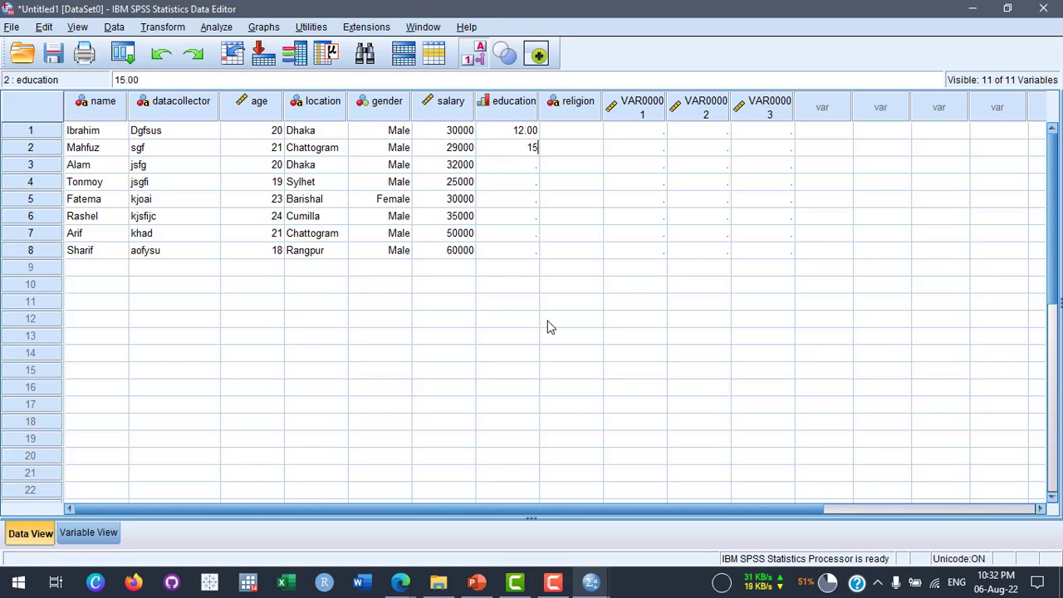
pyautogui.press('Return')
pyautogui.write('14')
pyautogui.press('Return')
pyautogui.write('10')
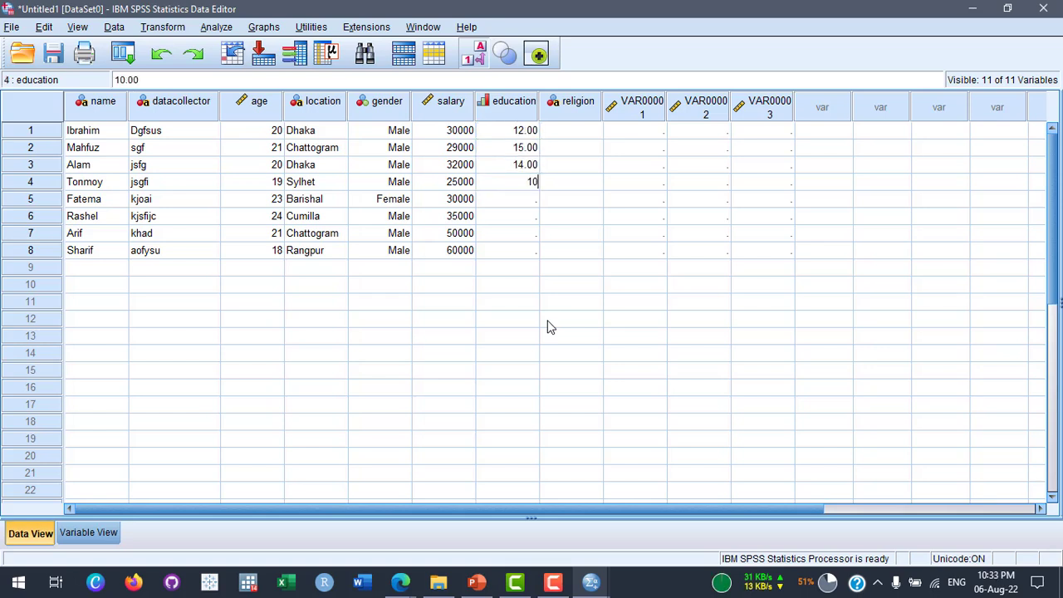
pyautogui.press('Return')
# Enter the education values 8, 15, 14 and 16 for cases 5 to 8
pyautogui.write('8')
pyautogui.press('Return')
pyautogui.write('15')
pyautogui.press('Return')
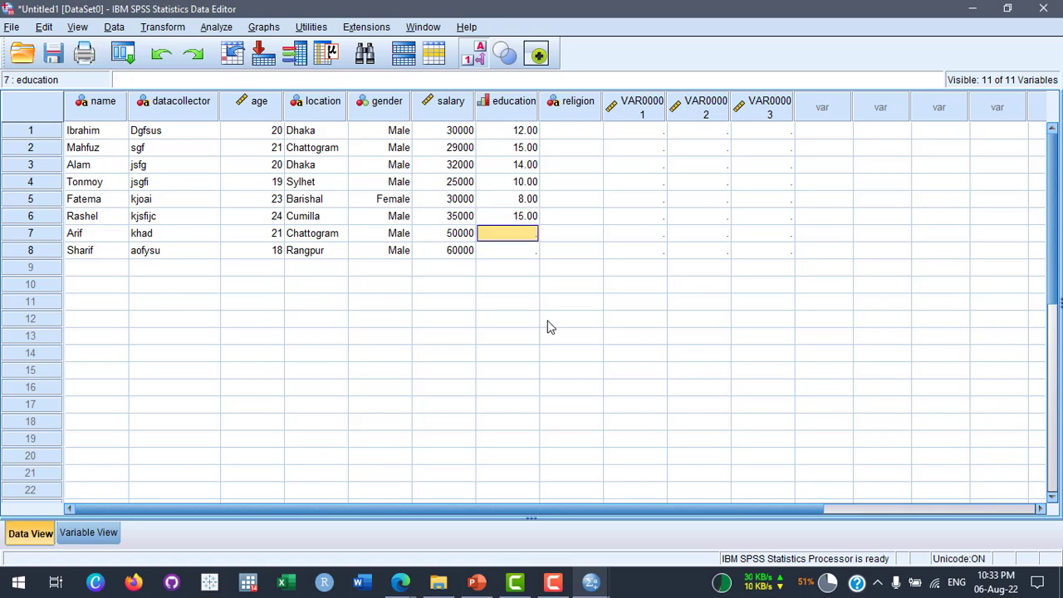
pyautogui.write('14')
pyautogui.press('Return')
pyautogui.write('16')
pyautogui.press('Return')
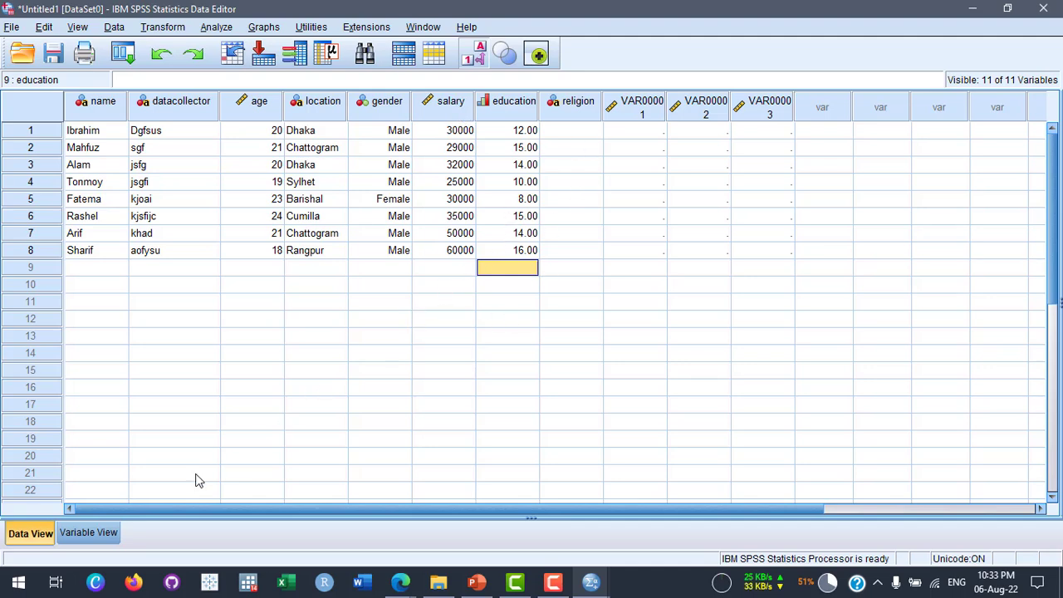
# Set the decimals of the education variable to 0 and check the values in the data grid
pyautogui.click(89, 533)
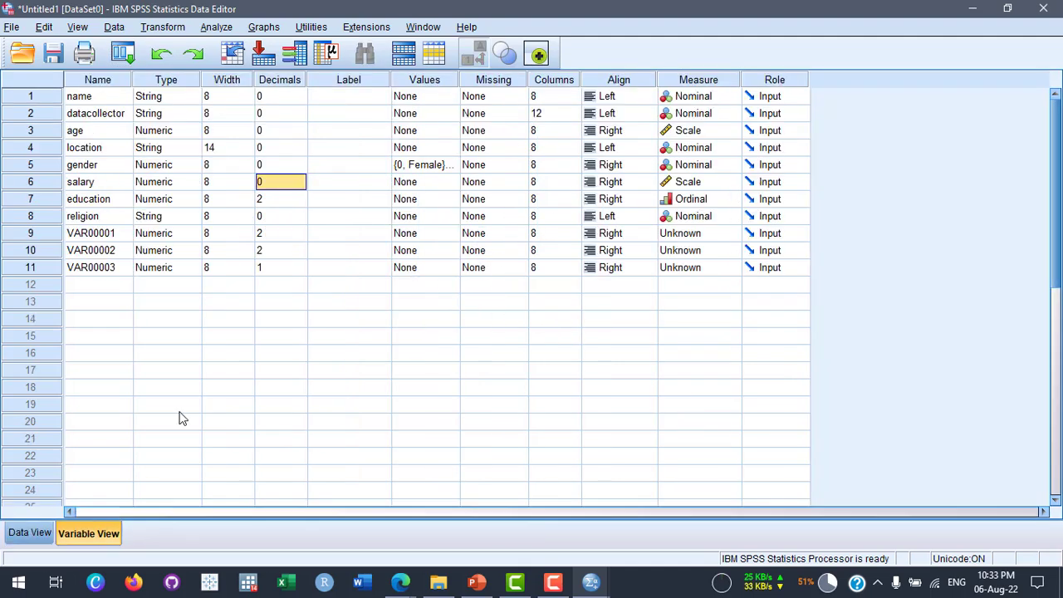
pyautogui.click(298, 203)
pyautogui.click(298, 203)
pyautogui.click(298, 202)
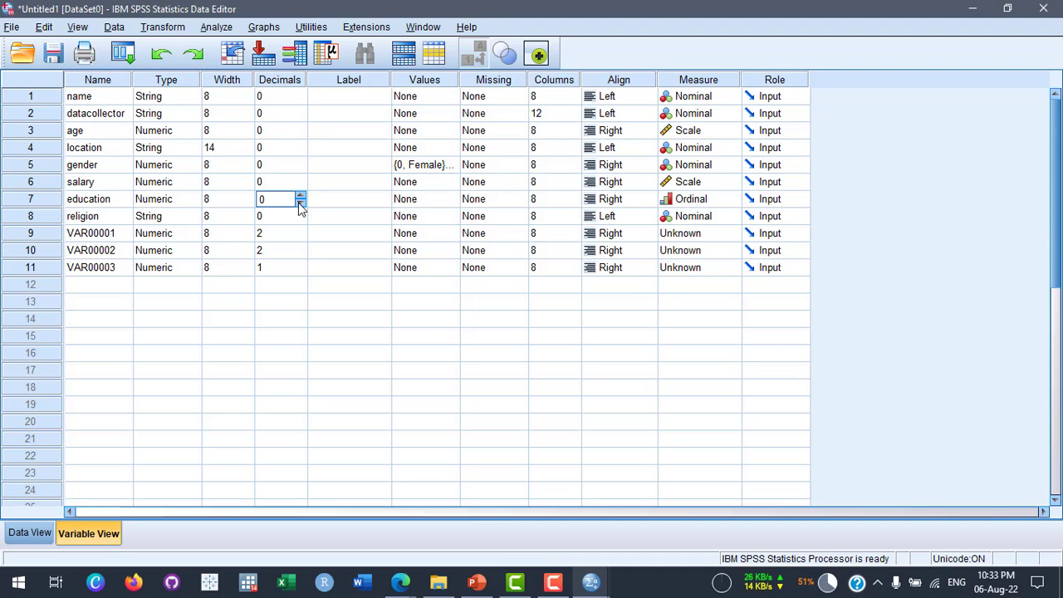
pyautogui.click(30, 533)
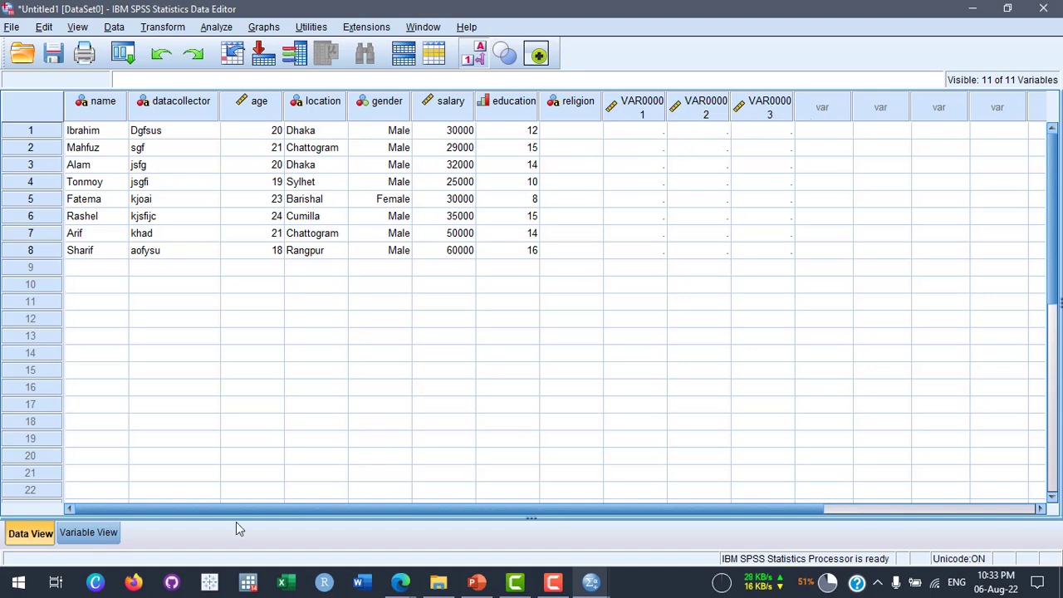
# Add default variables down to row 16 by editing that empty row's decimals, and view them in the data grid
pyautogui.click(91, 534)
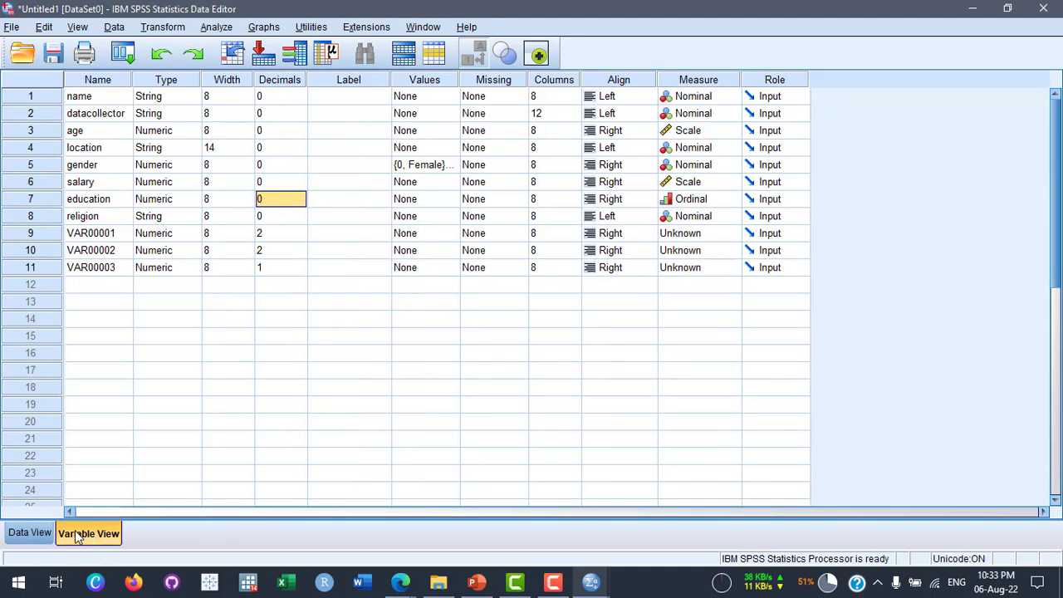
pyautogui.click(304, 270)
pyautogui.click(300, 264)
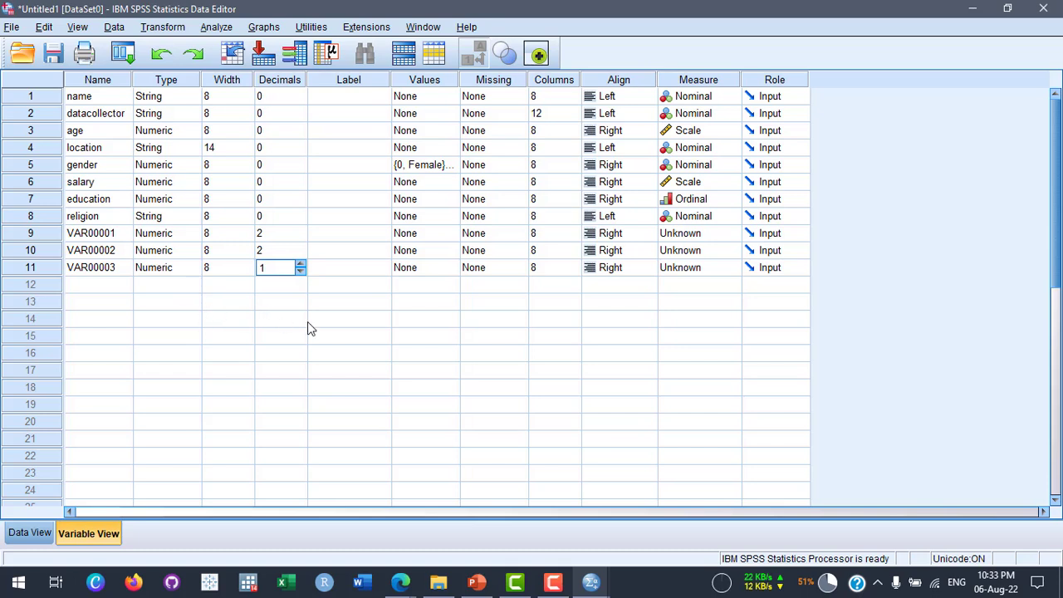
pyautogui.click(296, 356)
pyautogui.click(300, 348)
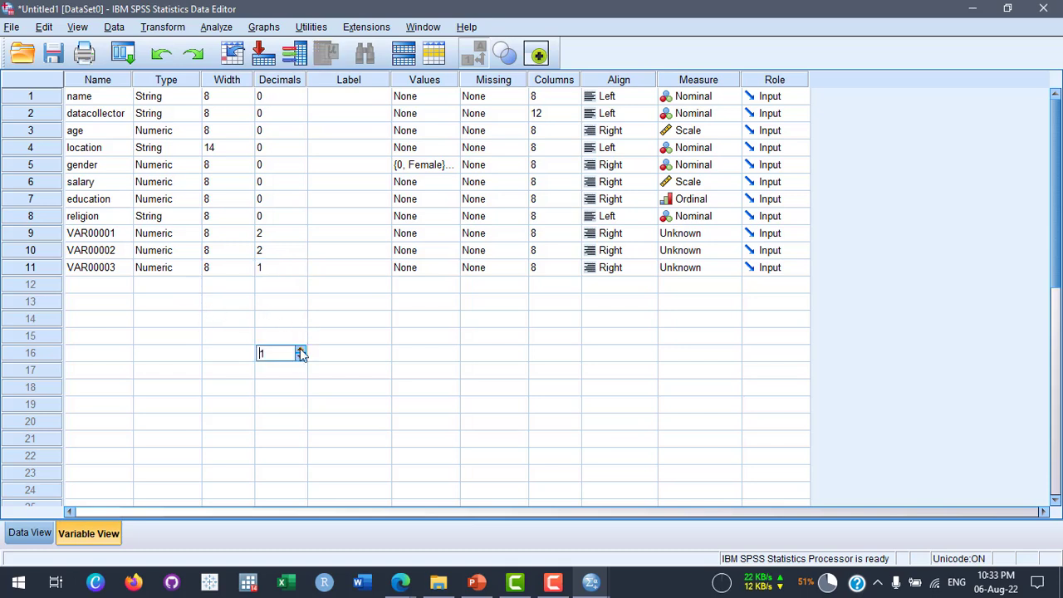
pyautogui.write('s')
pyautogui.press('Tab')
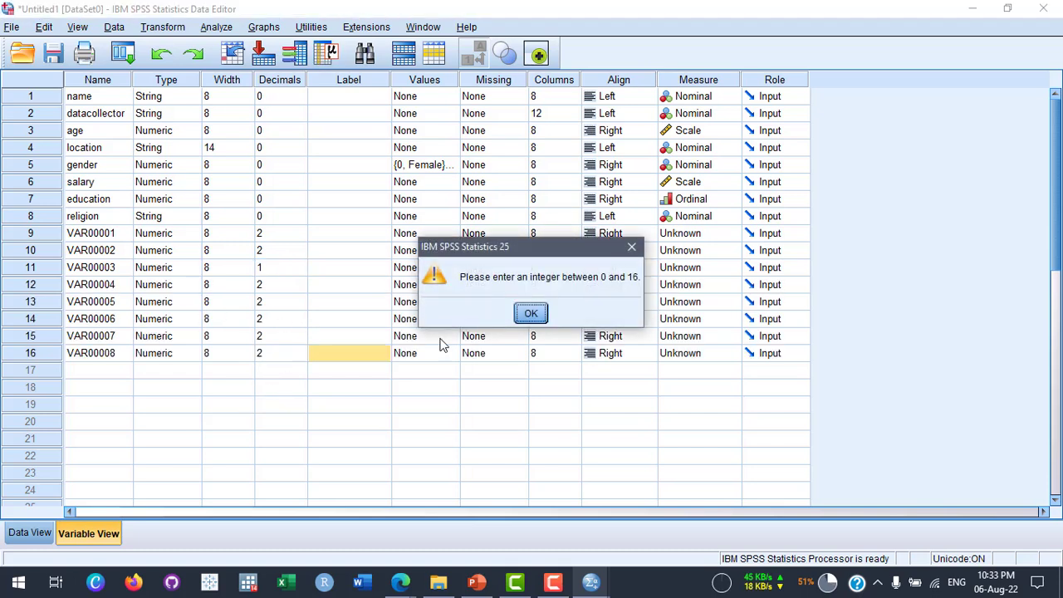
pyautogui.click(531, 313)
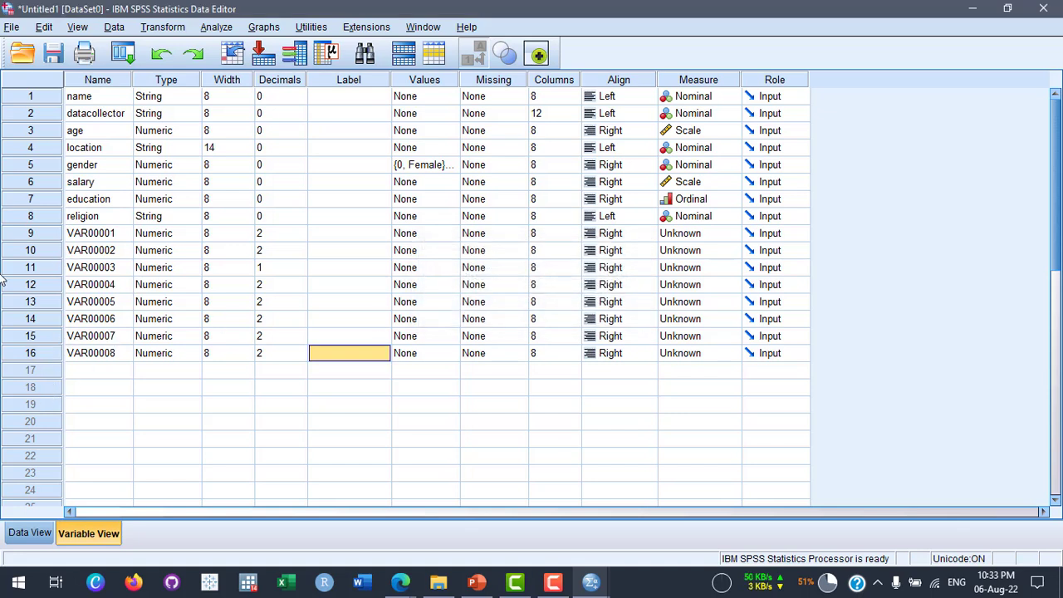
pyautogui.click(30, 532)
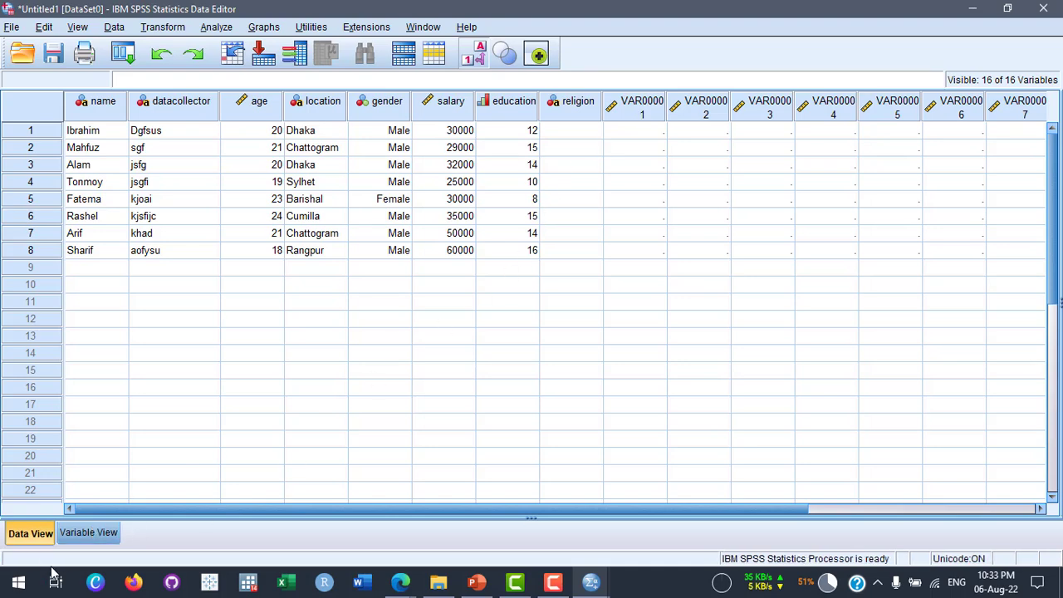
# Delete the unneeded variable VAR00001 in row 9 of the variable definitions
pyautogui.click(99, 534)
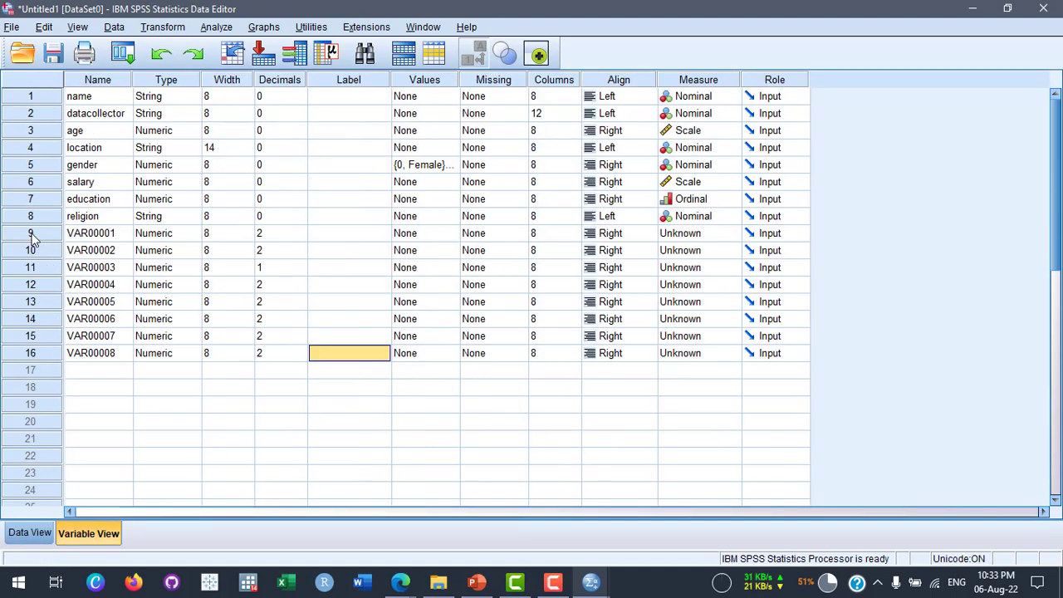
pyautogui.moveTo(31, 236); pyautogui.dragTo(29, 356)
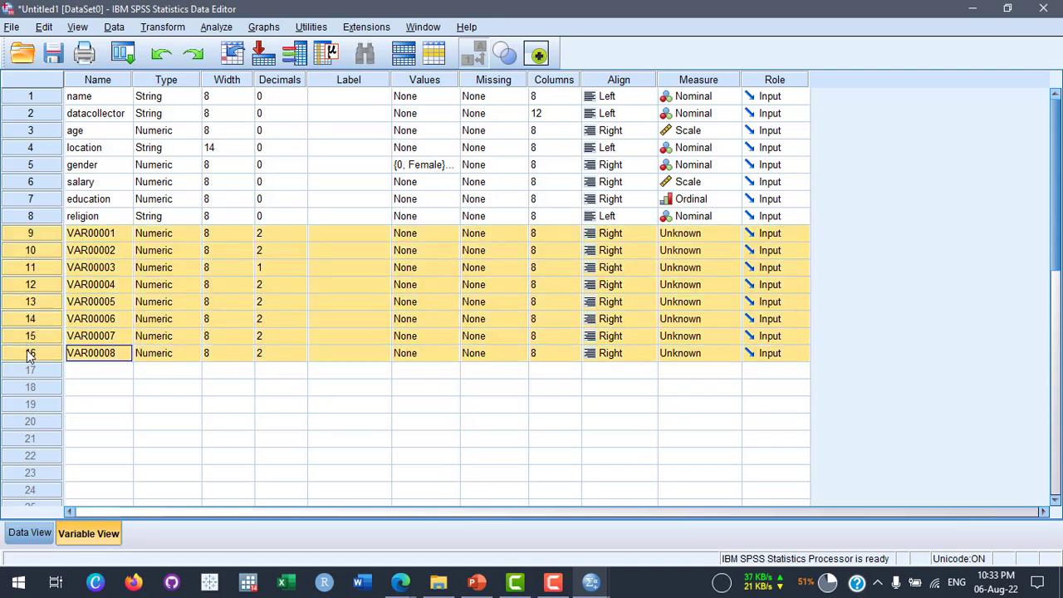
pyautogui.moveTo(29, 240); pyautogui.dragTo(209, 266)
pyautogui.moveTo(341, 388)
pyautogui.mouseDown()
pyautogui.moveTo(344, 361)
pyautogui.moveTo(347, 373)
pyautogui.mouseUp()
pyautogui.click(38, 236)
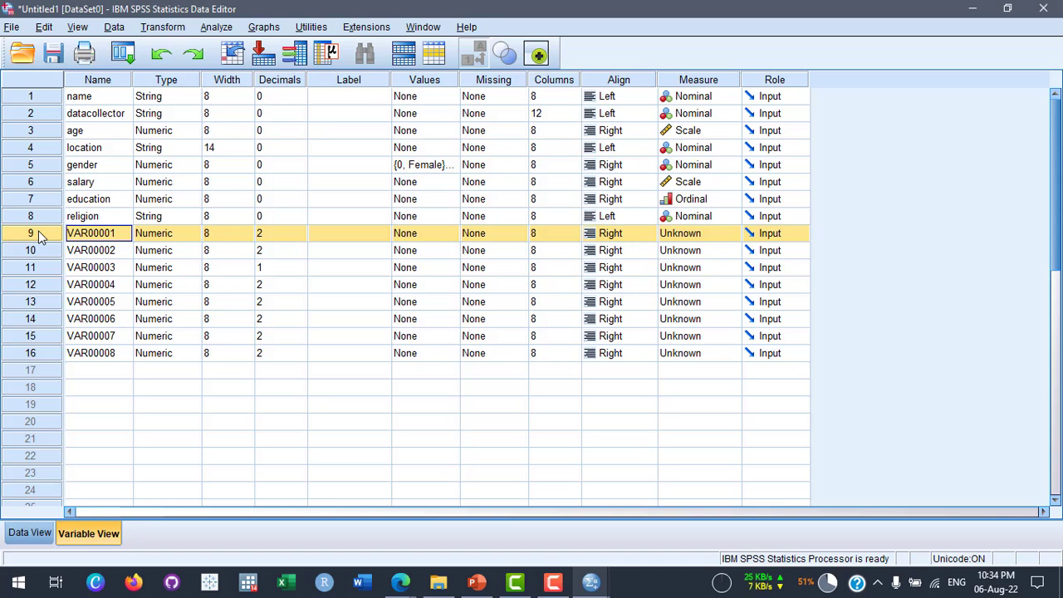
pyautogui.press('BackSpace')
pyautogui.press('Escape')
pyautogui.rightClick(38, 236)
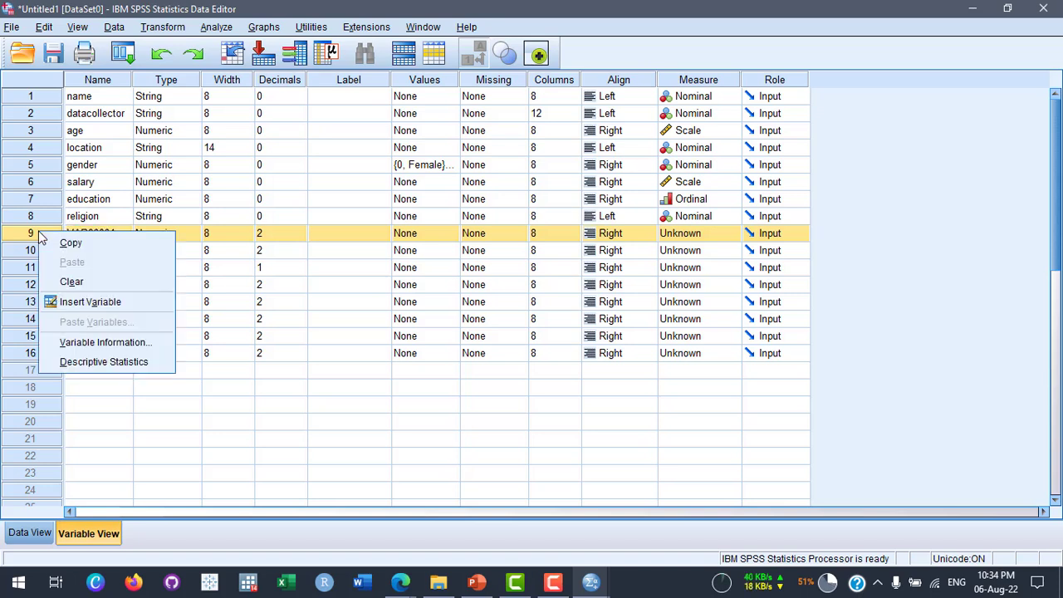
pyautogui.click(136, 292)
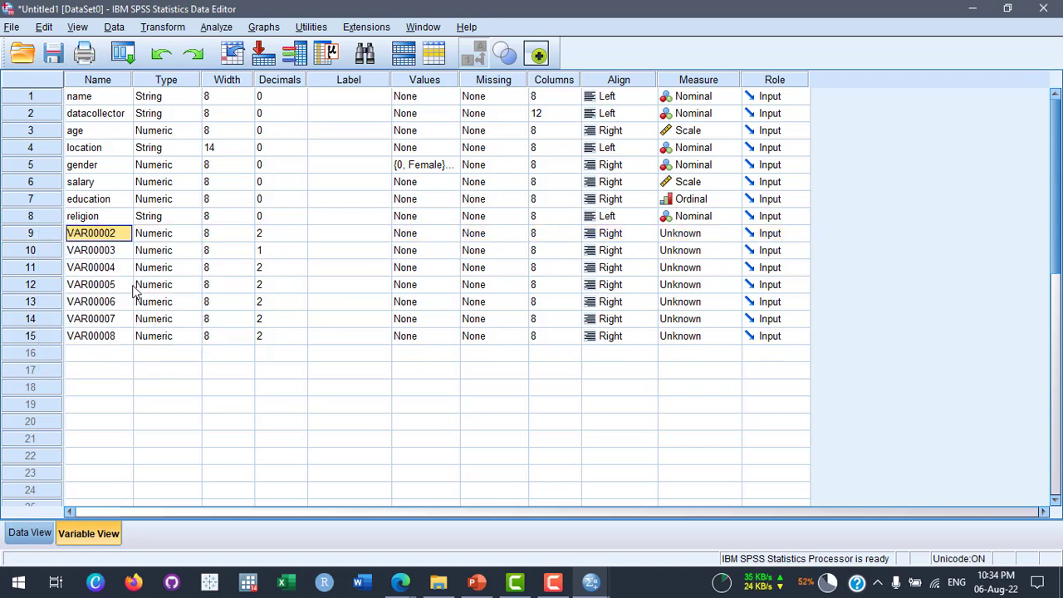
# Delete the unneeded variables VAR00002 and VAR00003 together
pyautogui.click(45, 235)
pyautogui.moveTo(46, 237); pyautogui.dragTo(41, 252)
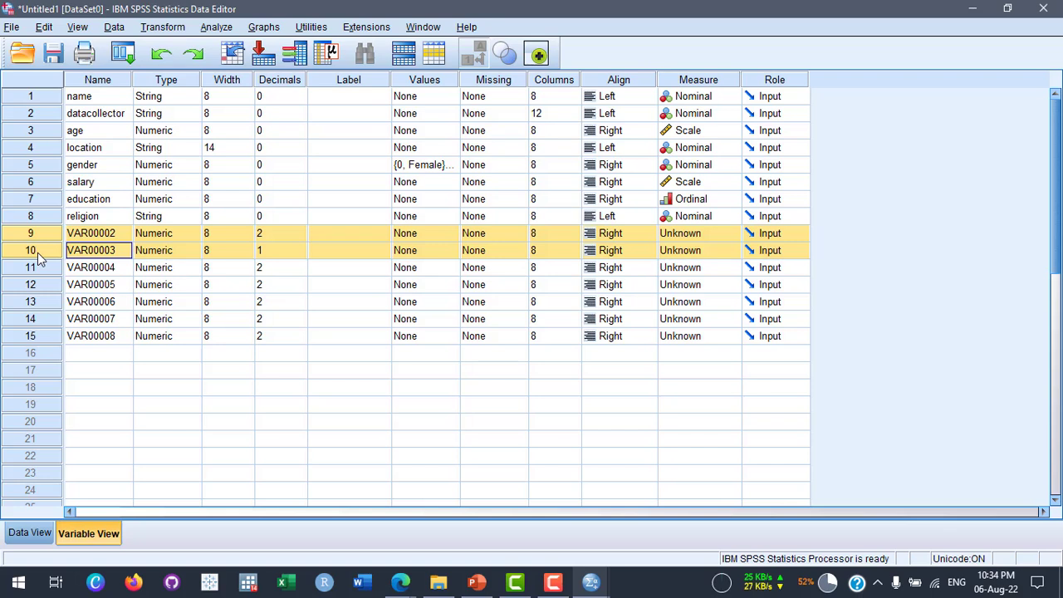
pyautogui.rightClick(38, 253)
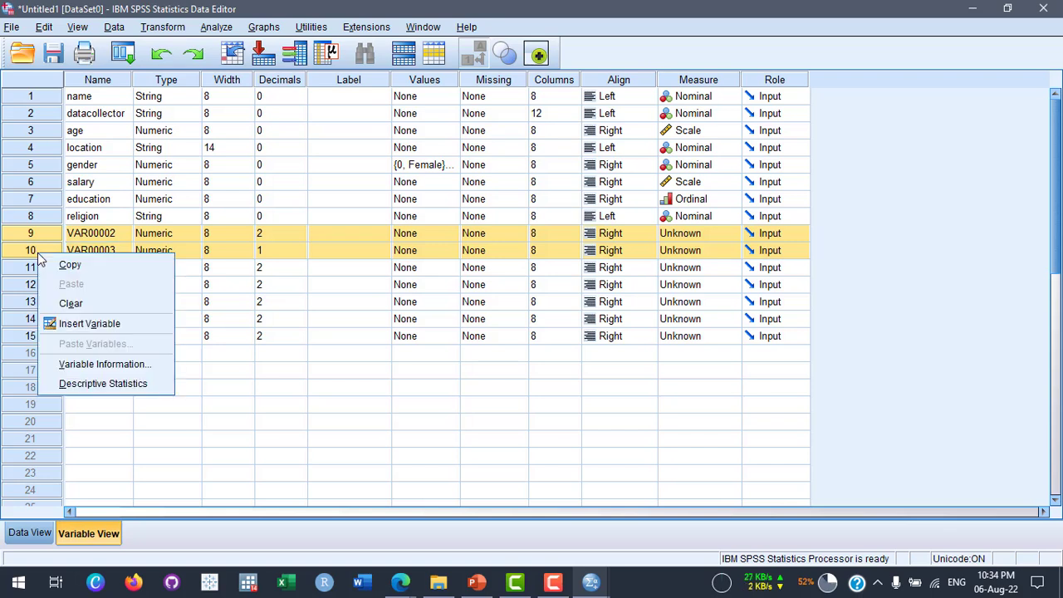
pyautogui.click(101, 305)
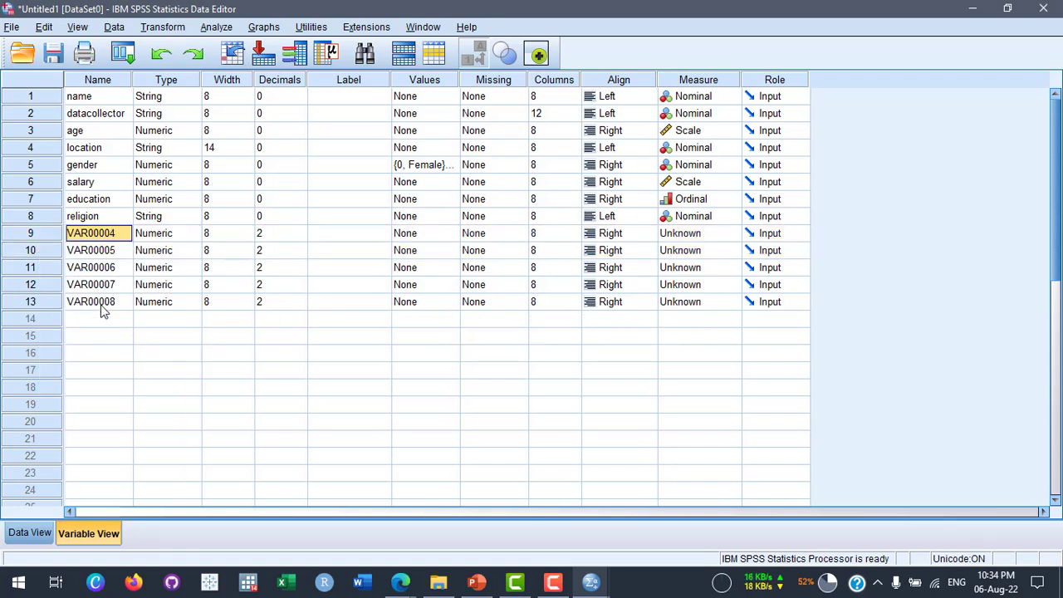
# Delete the remaining default variables VAR00004 to VAR00008 and return to the data grid
pyautogui.moveTo(30, 233); pyautogui.dragTo(27, 312)
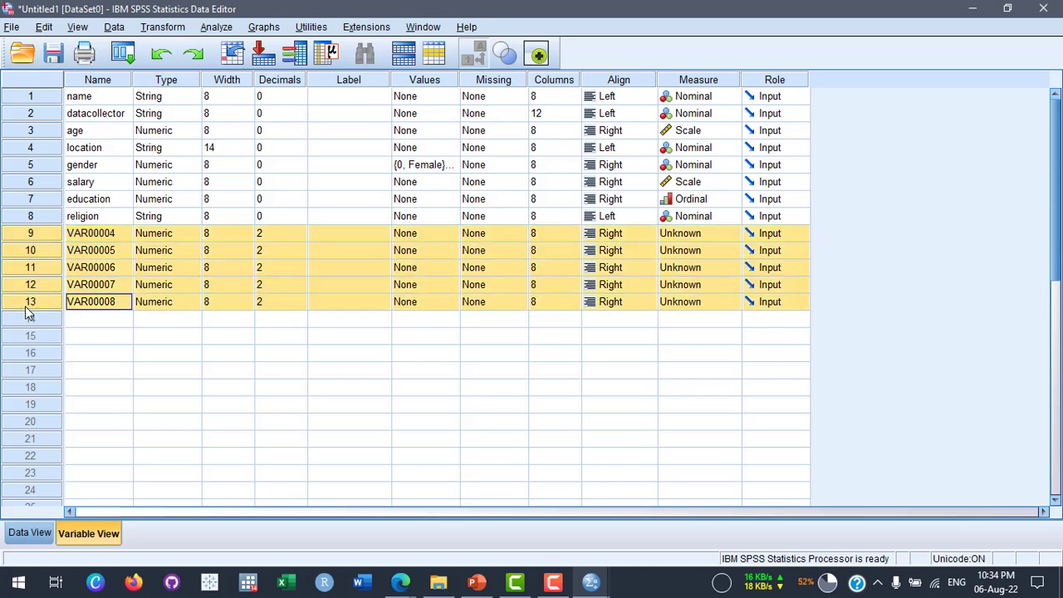
pyautogui.rightClick(38, 252)
pyautogui.click(91, 305)
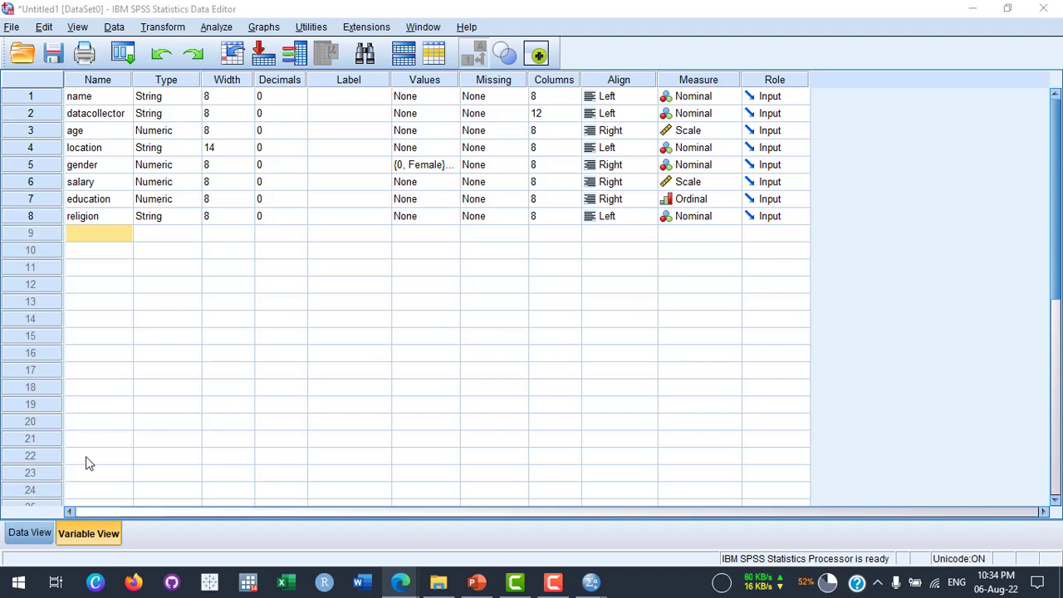
pyautogui.click(29, 534)
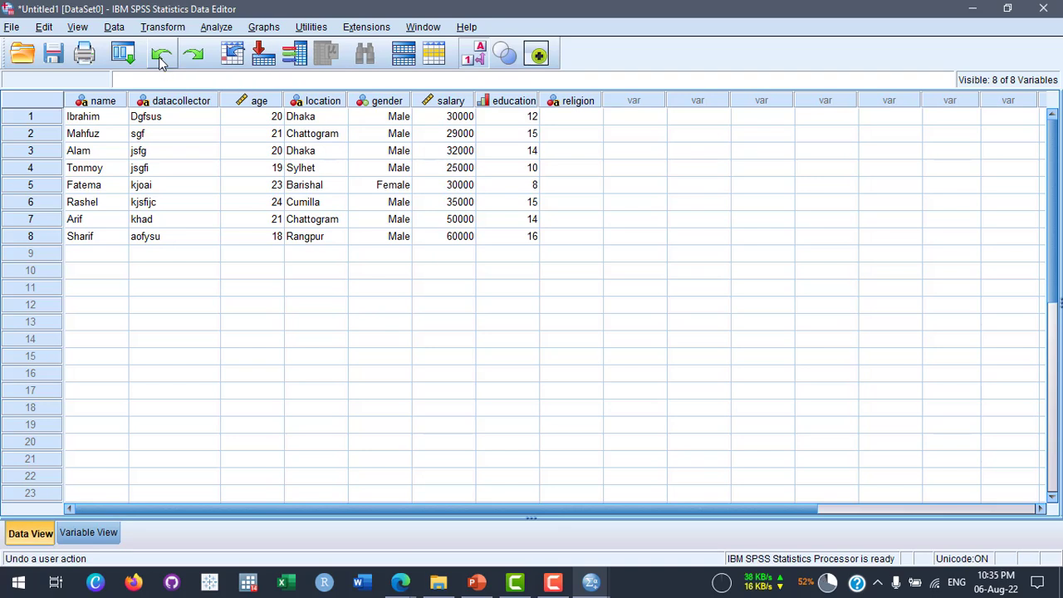
# Define a new variable educ_cat in row 9 with the Ordinal measure, and check its column in the data grid
pyautogui.click(530, 120)
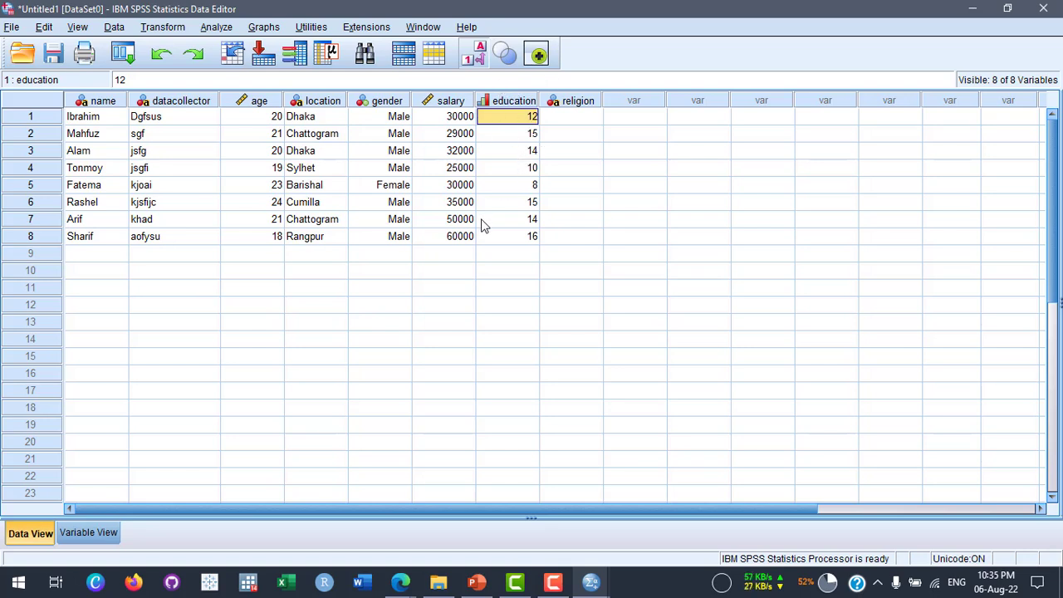
pyautogui.click(100, 532)
pyautogui.write('ed')
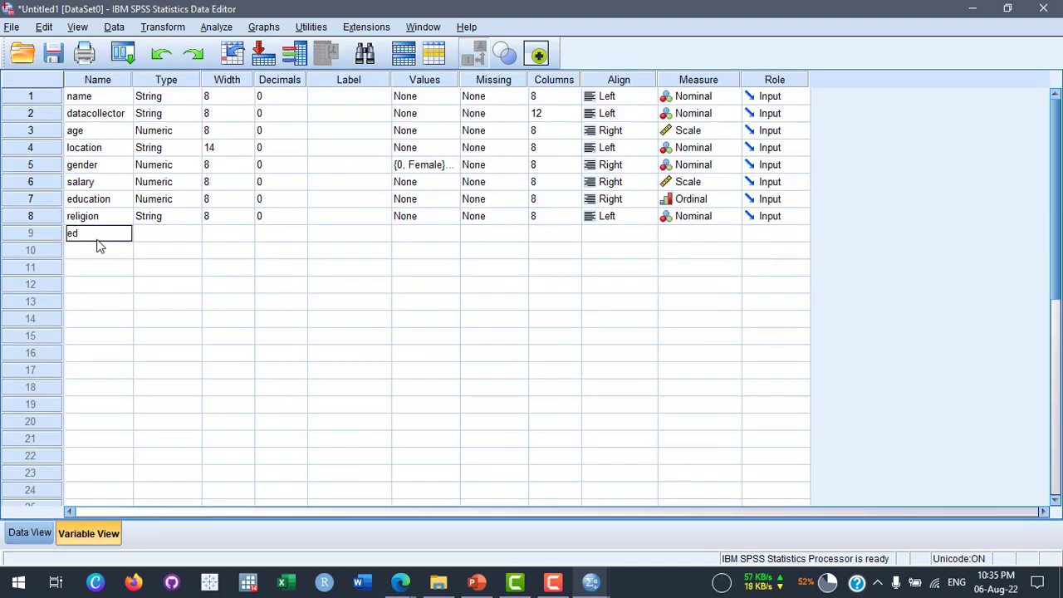
pyautogui.write('uc_cat')
pyautogui.press('Return')
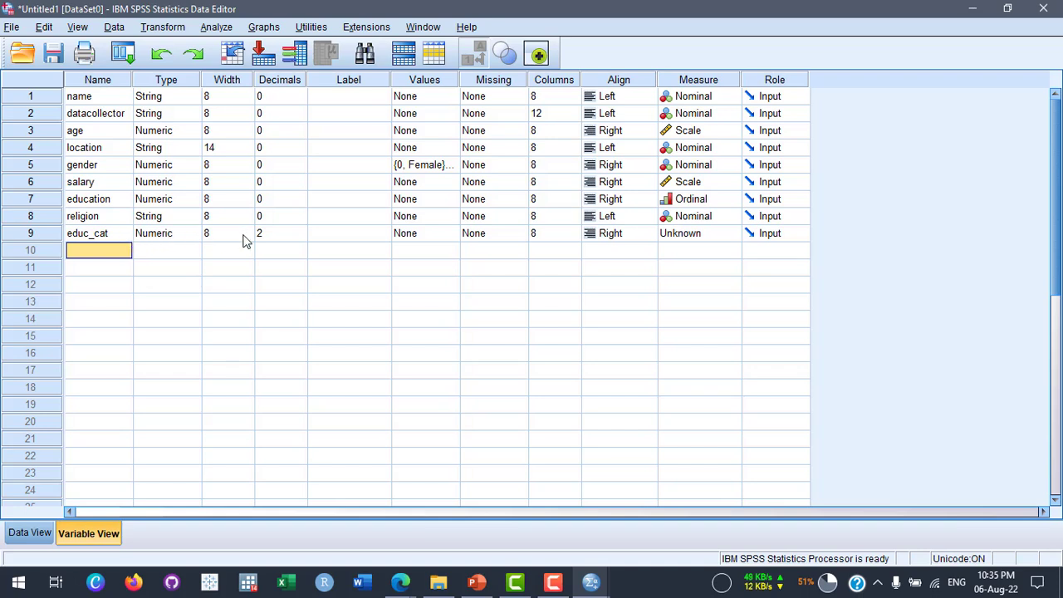
pyautogui.click(734, 234)
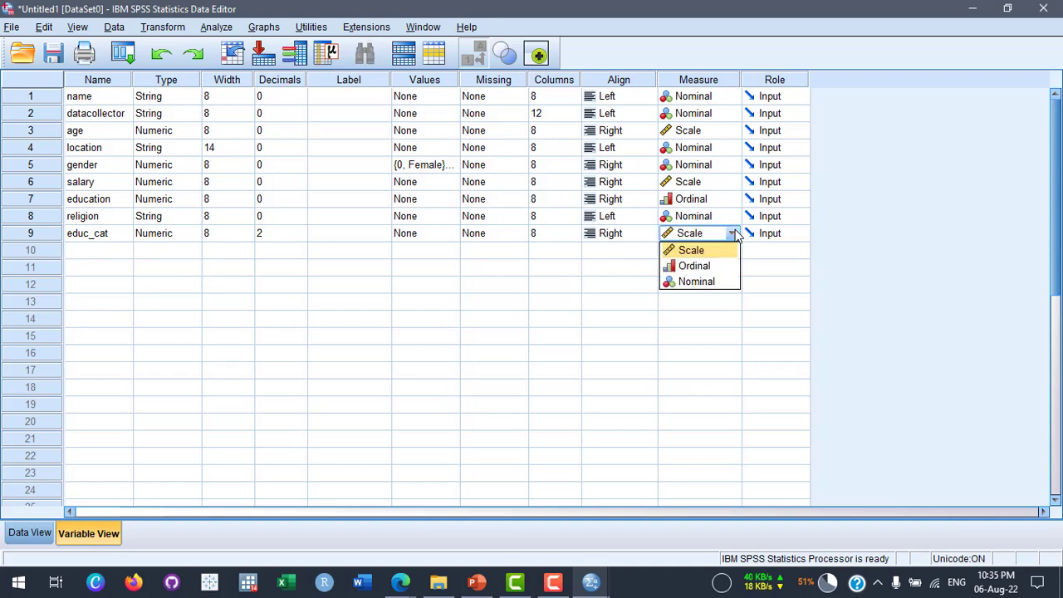
pyautogui.click(712, 267)
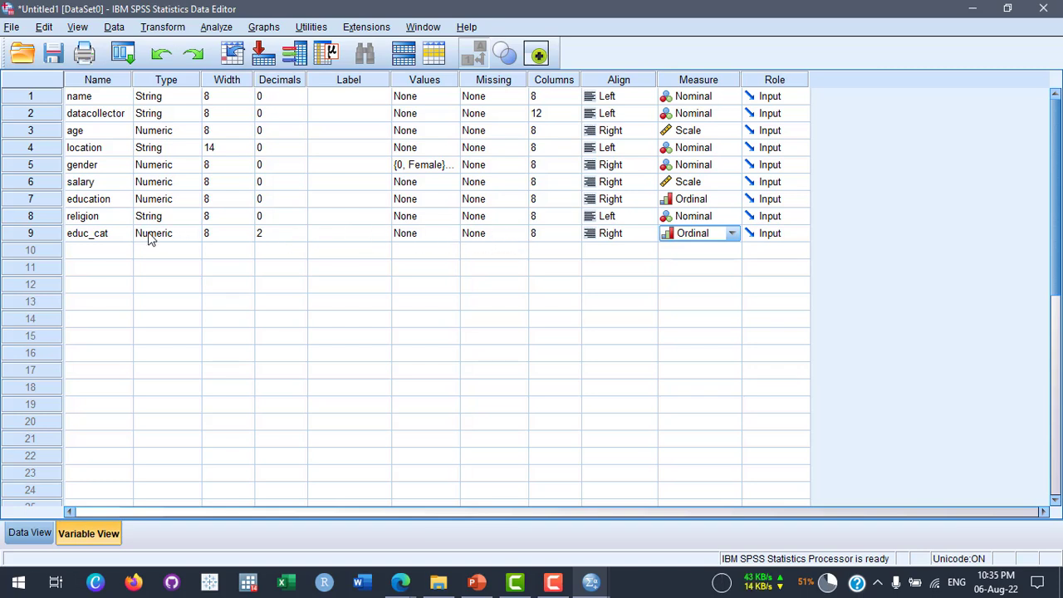
pyautogui.click(34, 533)
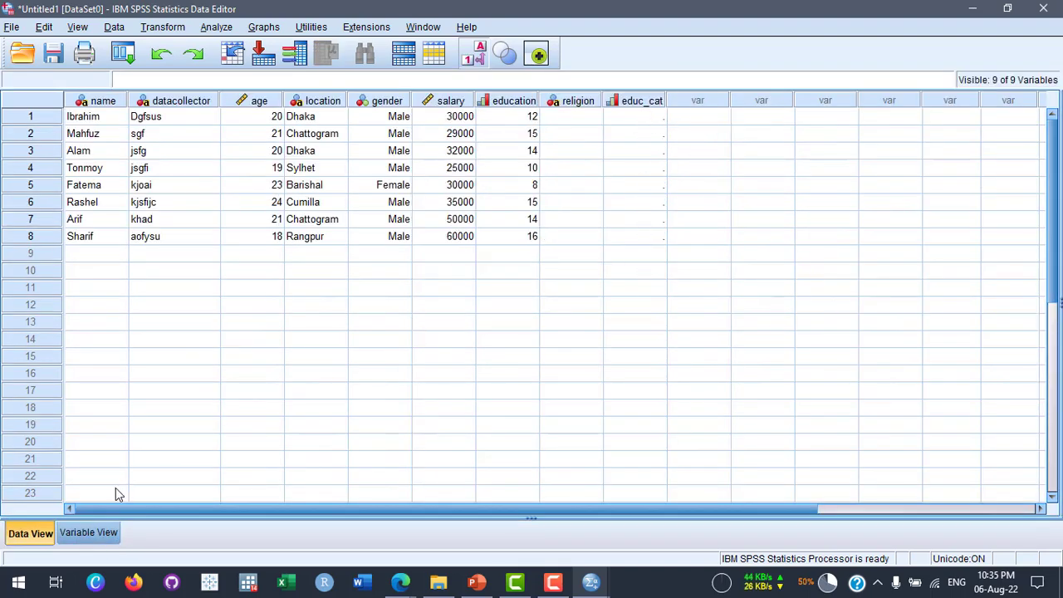
pyautogui.click(98, 531)
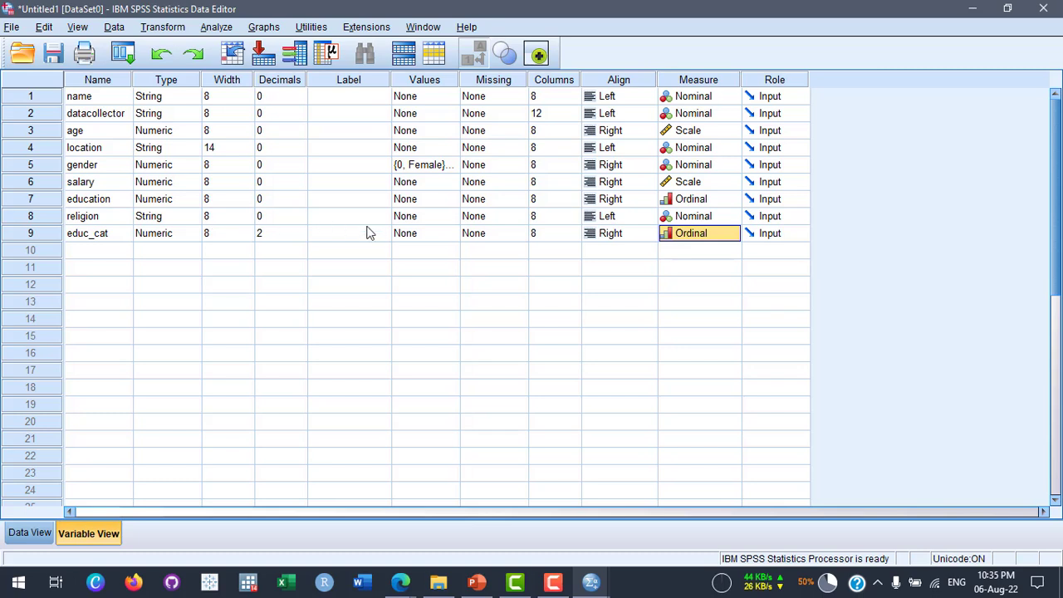
# Open the value labels for educ_cat and add value 0 with the label "Illetarate"
pyautogui.click(45, 230)
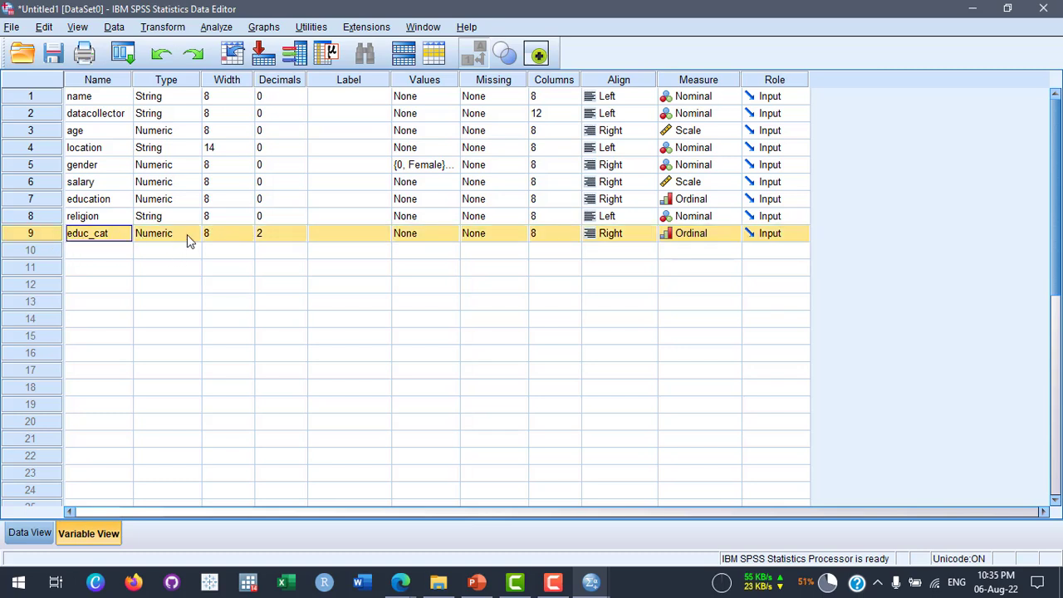
pyautogui.click(456, 240)
pyautogui.click(456, 240)
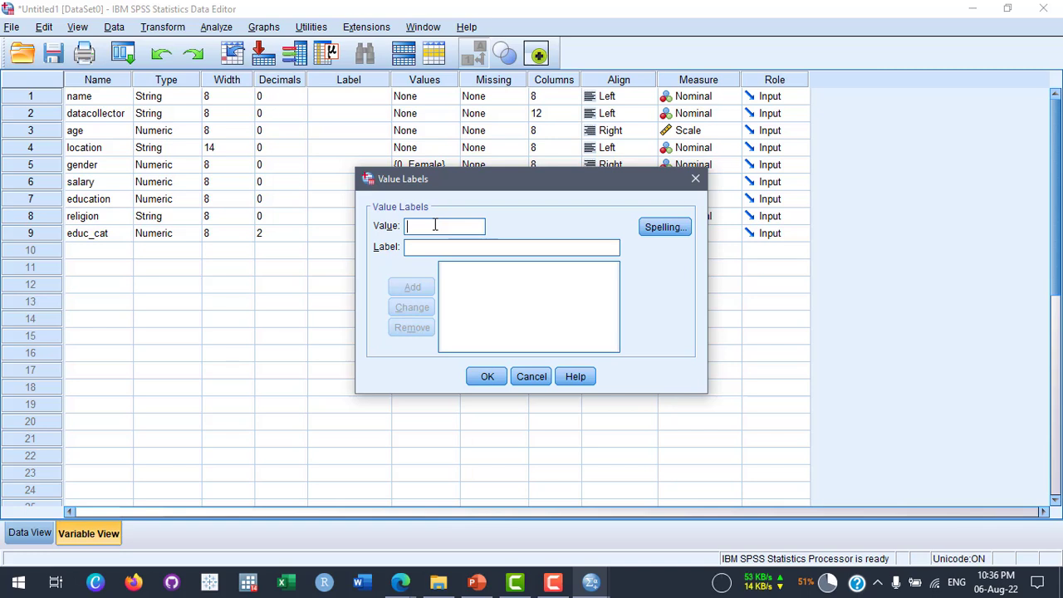
pyautogui.write('0')
pyautogui.click(474, 248)
pyautogui.write('Ille')
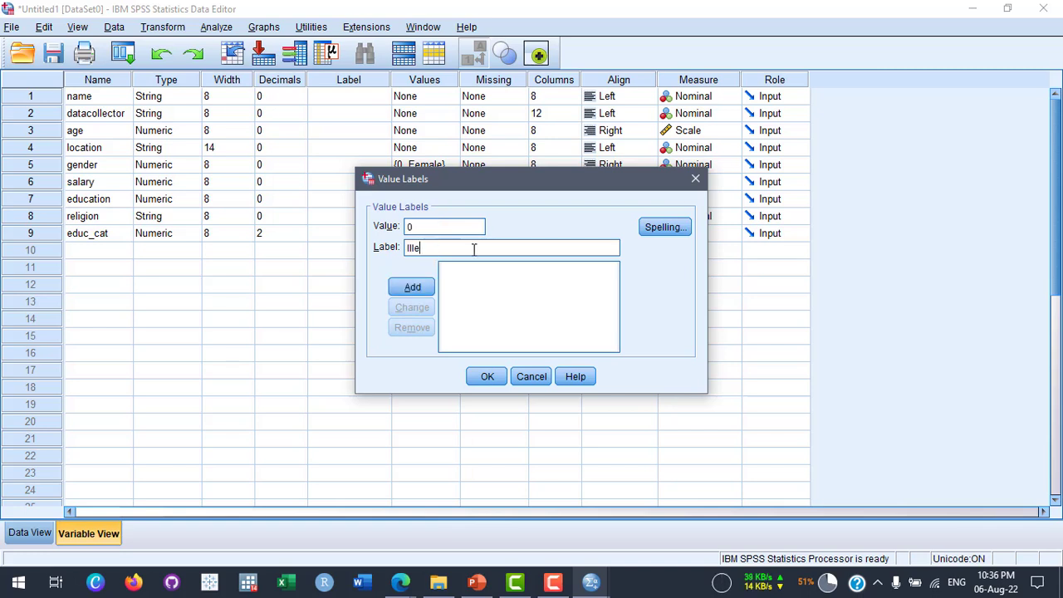
pyautogui.write('tarate')
pyautogui.click(419, 287)
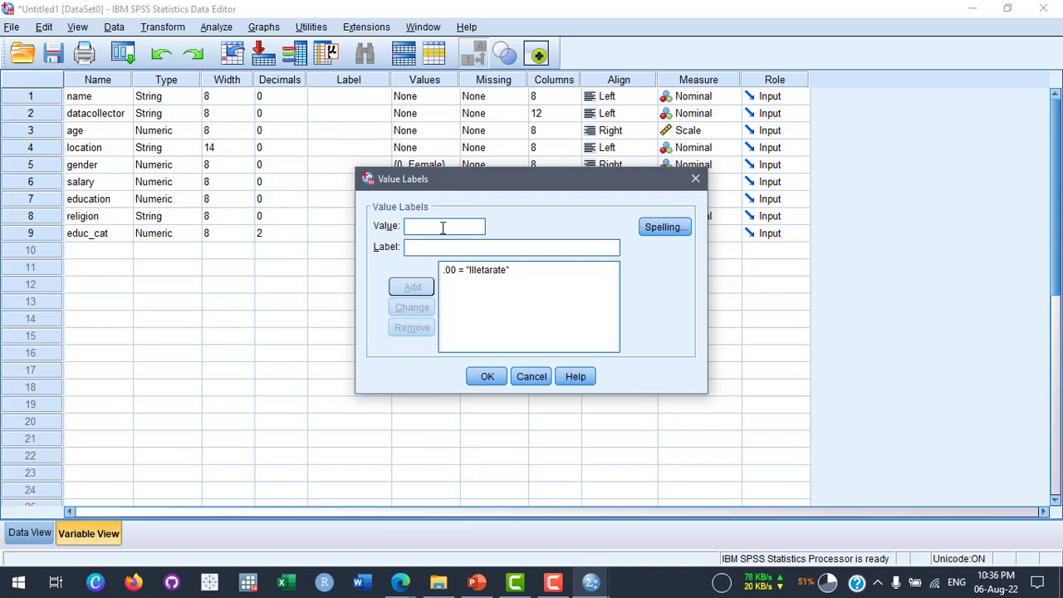
# Add the value label 1 = "Less than class five" for educ_cat
pyautogui.write('1')
pyautogui.click(459, 249)
pyautogui.write('At l')
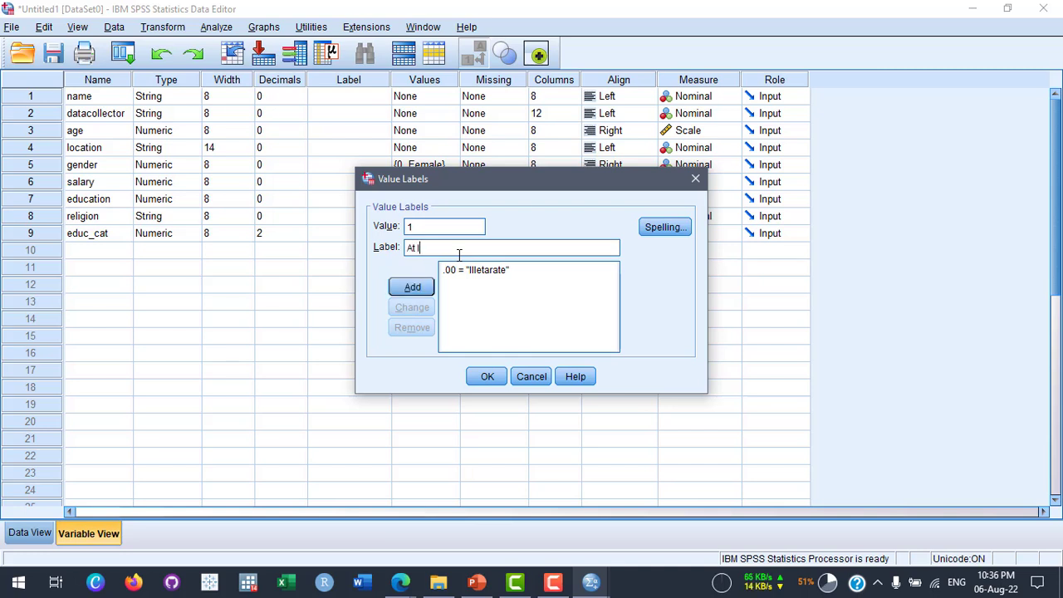
pyautogui.press('BackSpace')
pyautogui.write('Less than class five')
pyautogui.click(420, 292)
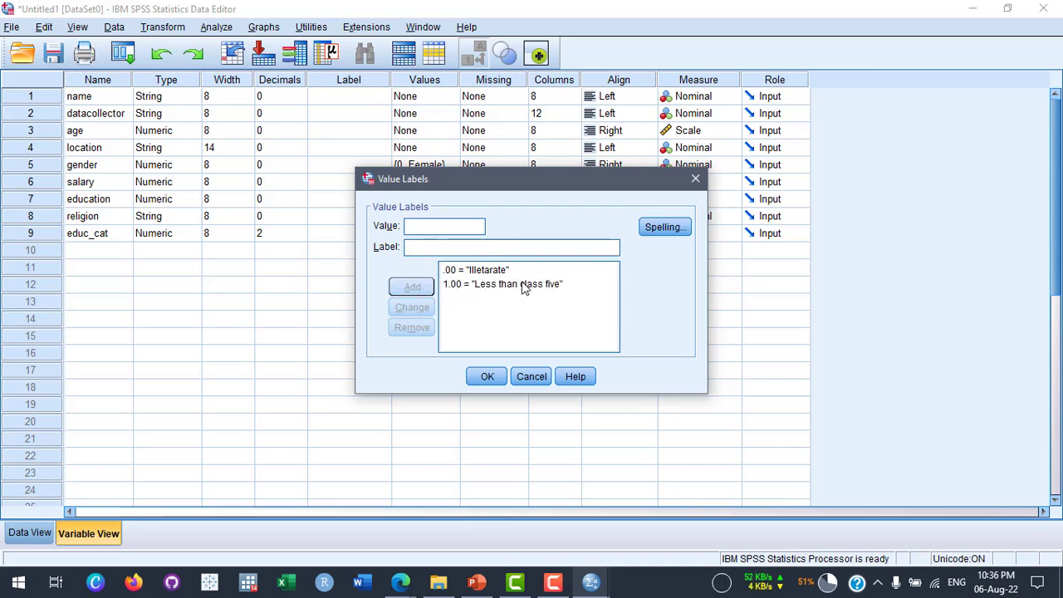
# Add the value label 2 = "Class 5 to class 10" for educ_cat
pyautogui.write('2')
pyautogui.write('SSC Pass')
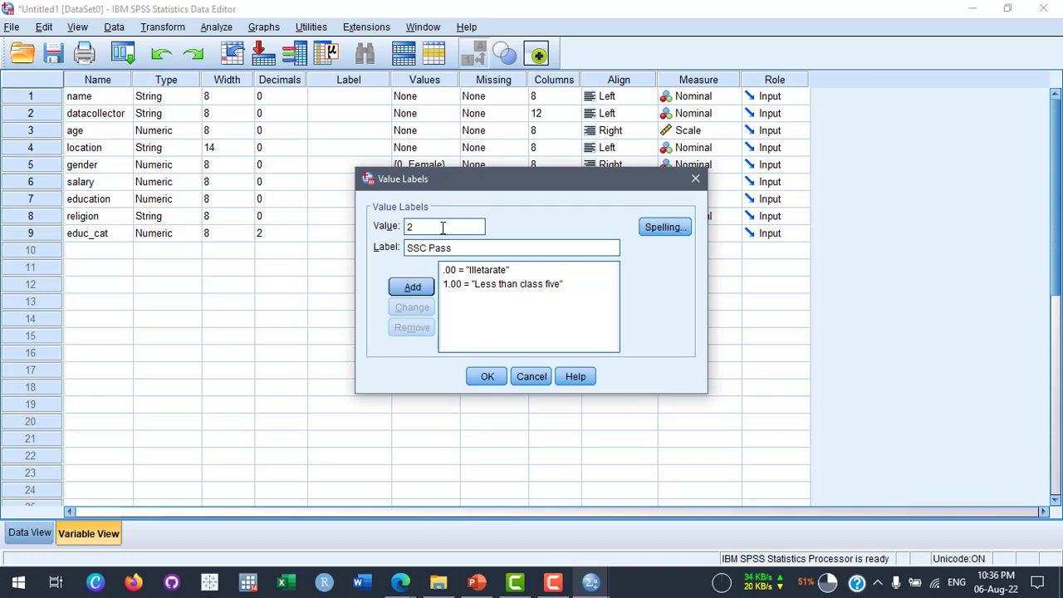
pyautogui.press('BackSpace')
pyautogui.press('BackSpace')
pyautogui.press('BackSpace')
pyautogui.press('BackSpace')
pyautogui.write('Pass')
pyautogui.moveTo(470, 247); pyautogui.dragTo(380, 245)
pyautogui.write('Class')
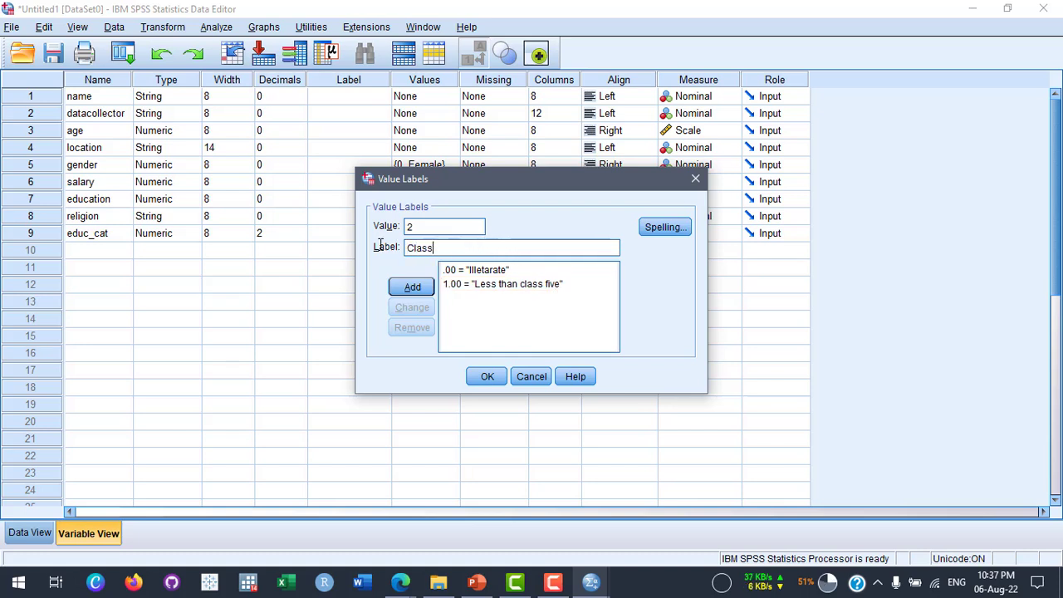
pyautogui.write(' 5 to 10')
pyautogui.click(454, 248)
pyautogui.write('class 10')
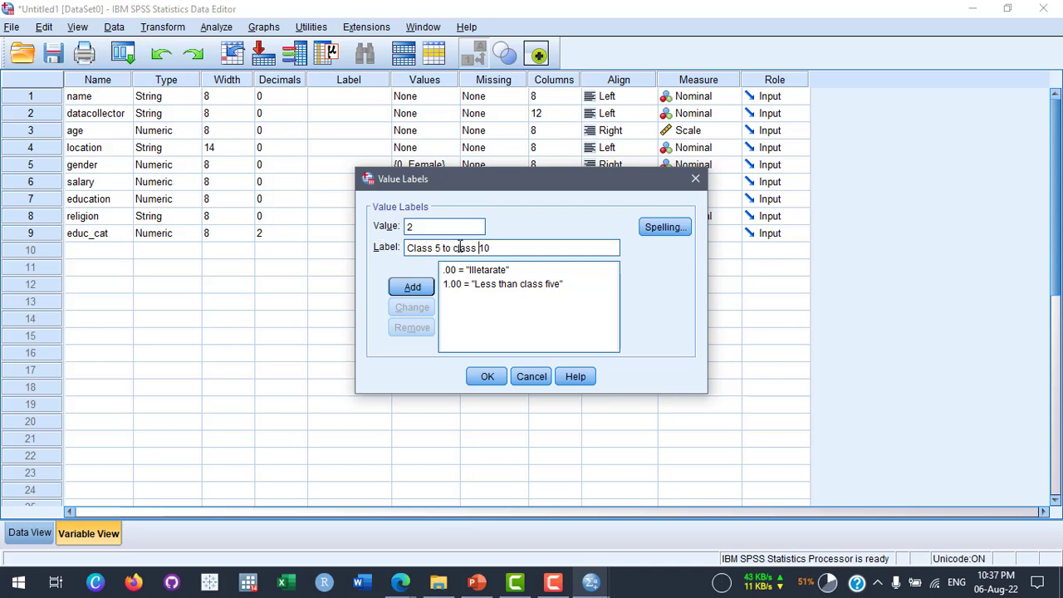
pyautogui.click(419, 289)
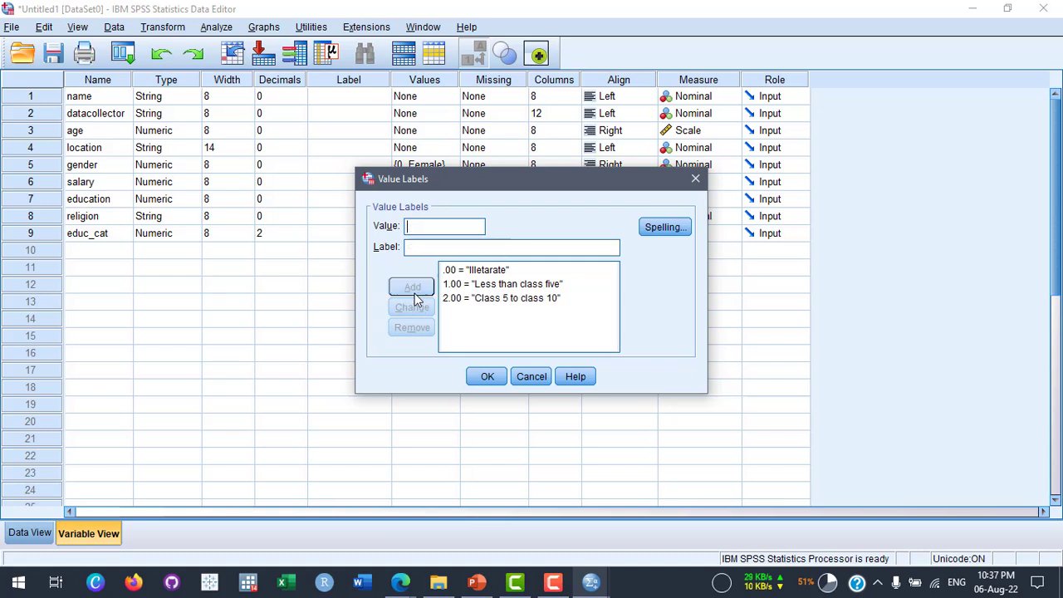
# Add the value label 3 = "SSC" for educ_cat
pyautogui.write('3')
pyautogui.click(429, 246)
pyautogui.write('C')
pyautogui.press('BackSpace')
pyautogui.write('SSC')
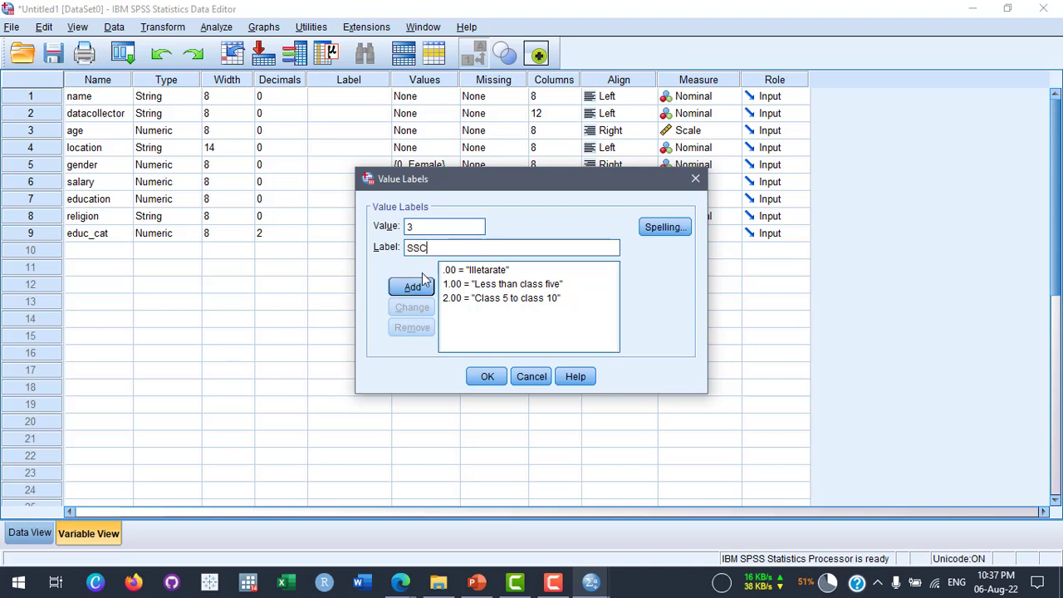
pyautogui.click(419, 286)
# Add the value label 4 = "HSC" for educ_cat
pyautogui.click(440, 226)
pyautogui.write('4')
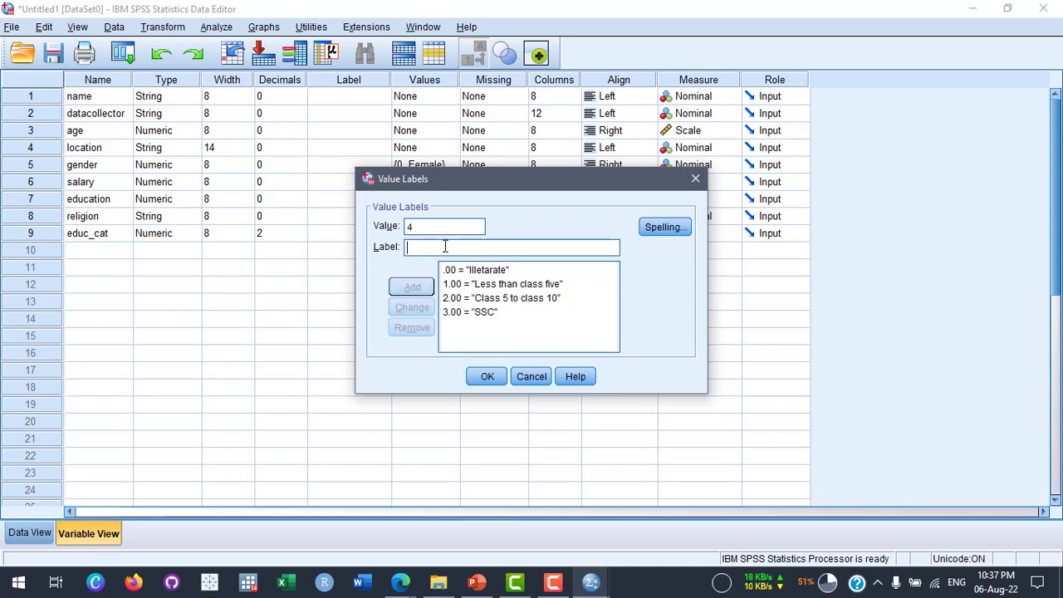
pyautogui.write('HSC')
pyautogui.click(418, 288)
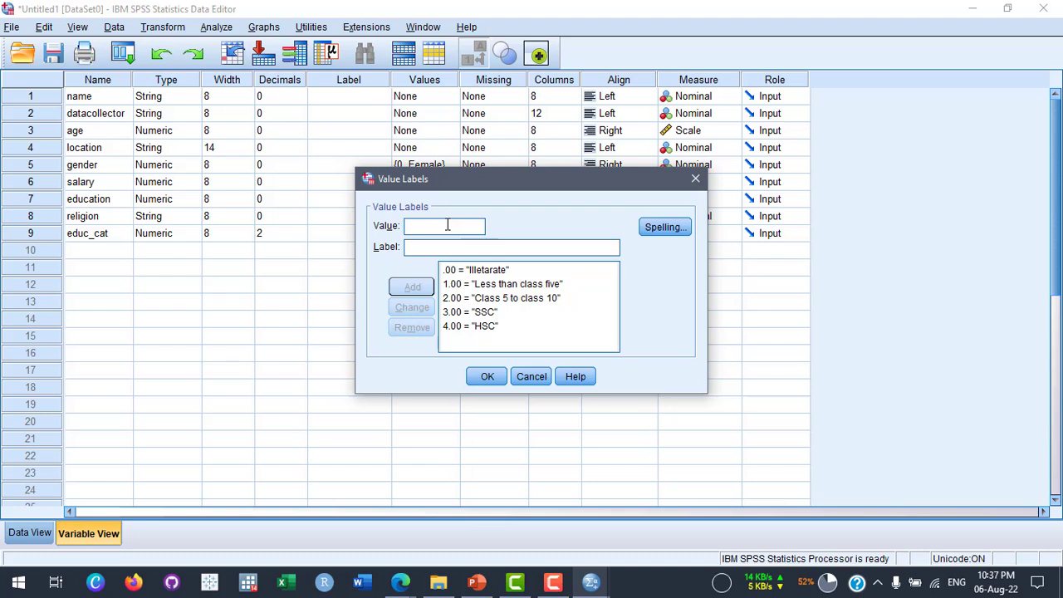
# Add the value label 5 = "University" for educ_cat and apply the full set of labels
pyautogui.click(443, 228)
pyautogui.write('5')
pyautogui.press('Tab')
pyautogui.write('univer')
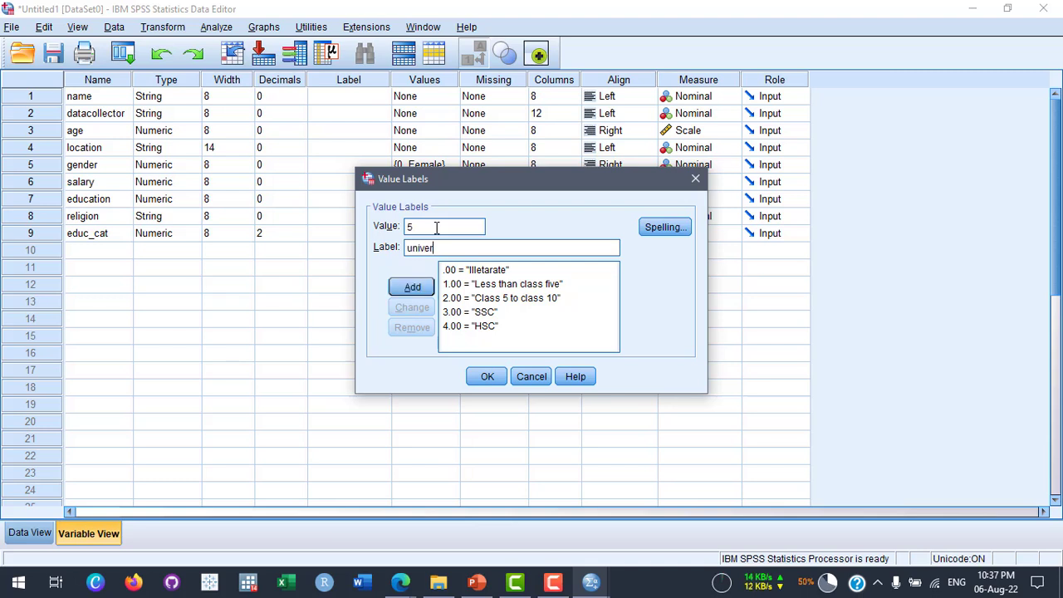
pyautogui.press('BackSpace')
pyautogui.press('BackSpace')
pyautogui.press('BackSpace')
pyautogui.press('BackSpace')
pyautogui.press('BackSpace')
pyautogui.press('BackSpace')
pyautogui.write('University')
pyautogui.click(428, 287)
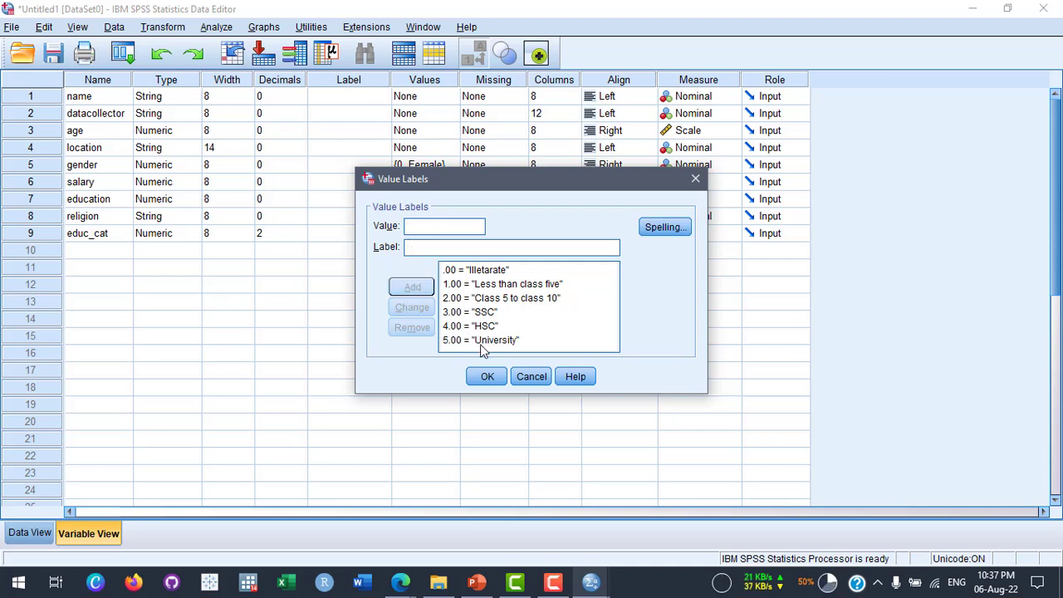
pyautogui.click(487, 376)
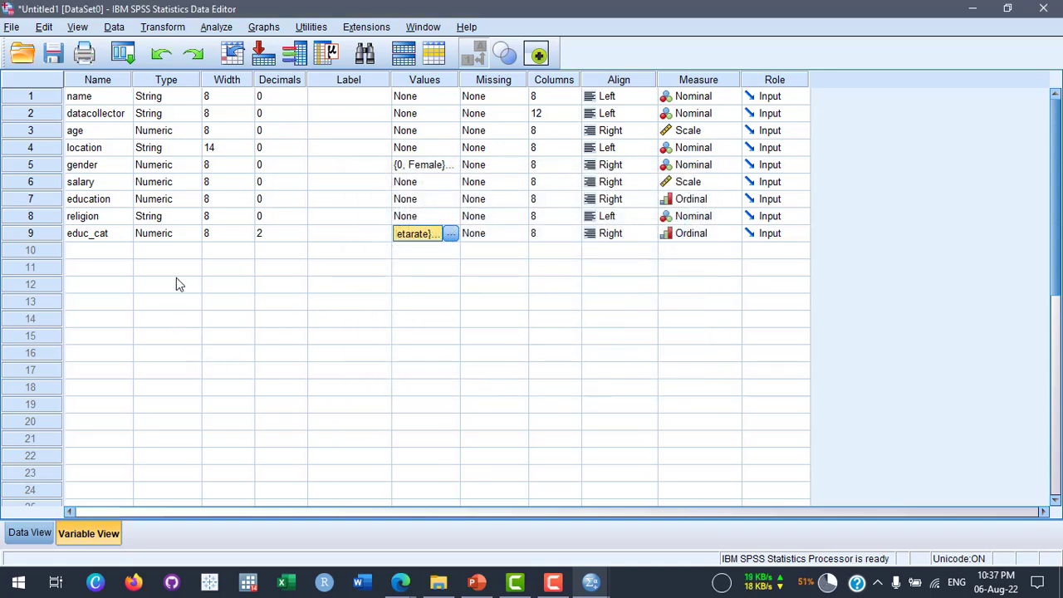
# Set the decimals of educ_cat to 0 and return to the data grid
pyautogui.click(300, 237)
pyautogui.click(301, 237)
pyautogui.click(300, 237)
pyautogui.click(26, 533)
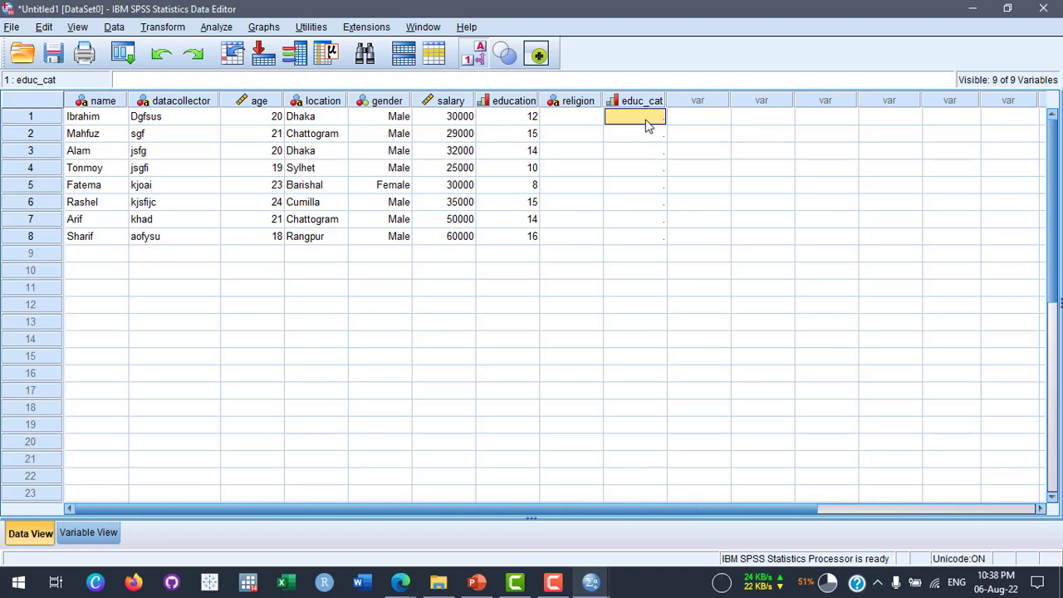
# Review which code stands for each education level in the educ_cat value labels, and return to the data grid
pyautogui.click(89, 533)
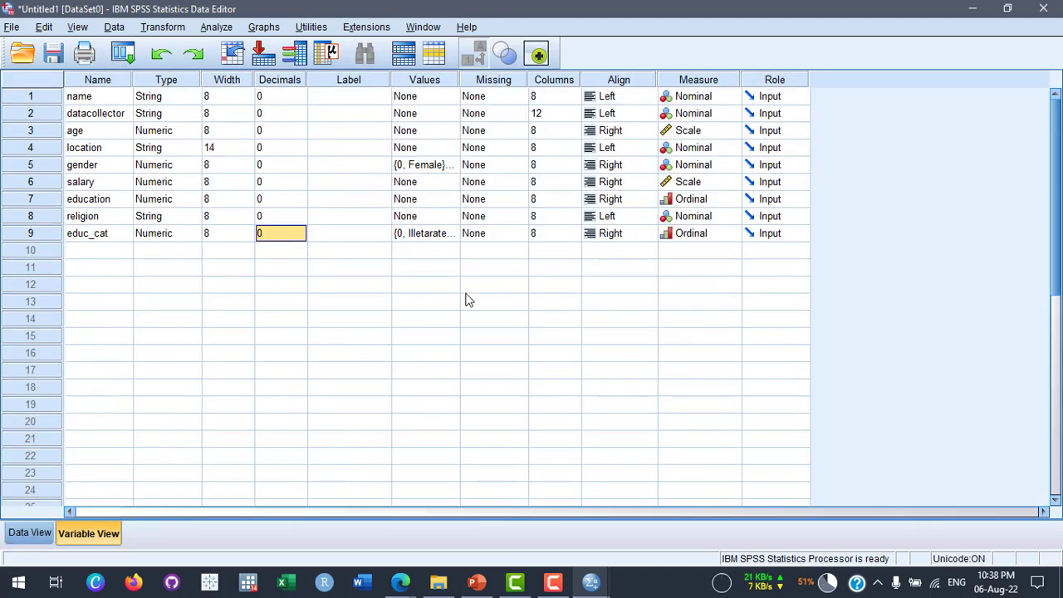
pyautogui.click(467, 240)
pyautogui.click(456, 237)
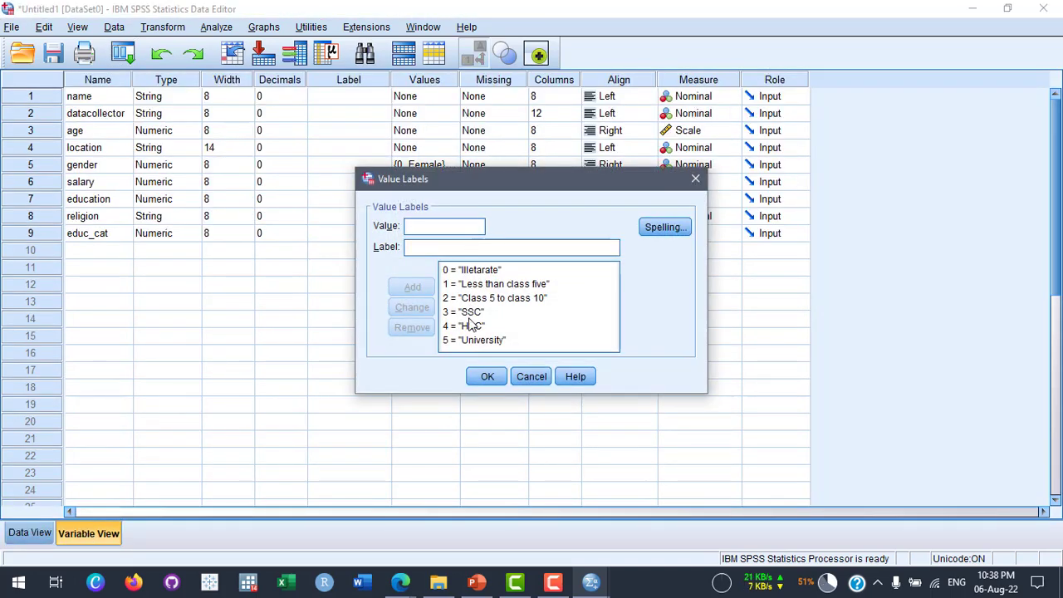
pyautogui.click(696, 181)
pyautogui.click(33, 533)
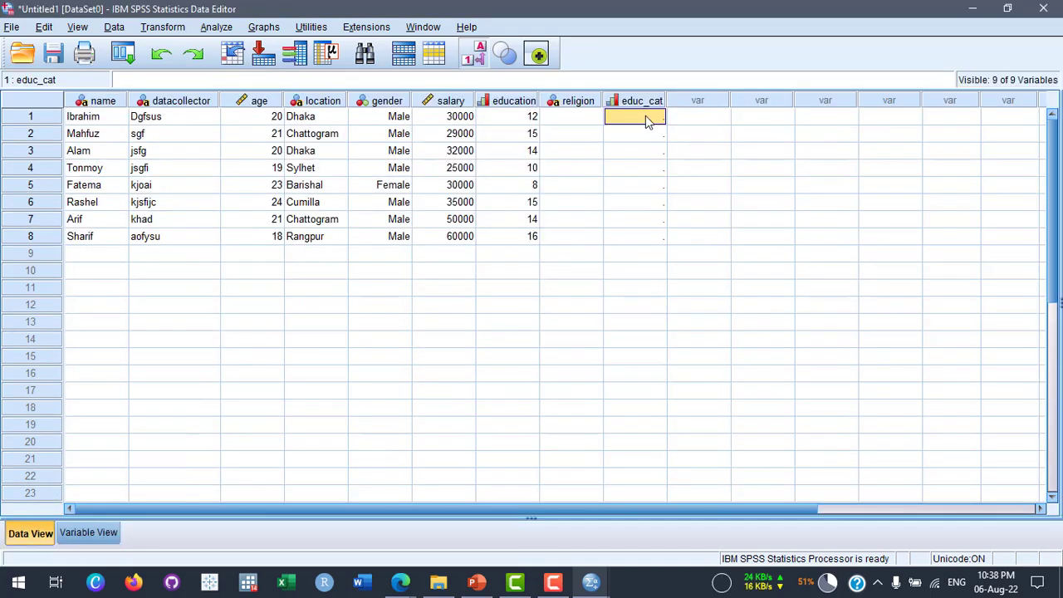
# Enter the educ_cat codes for cases 1 to 4: 4 (HSC), 5 (University), 5 (University) and 3 (SSC)
pyautogui.write('3')
pyautogui.press('Return')
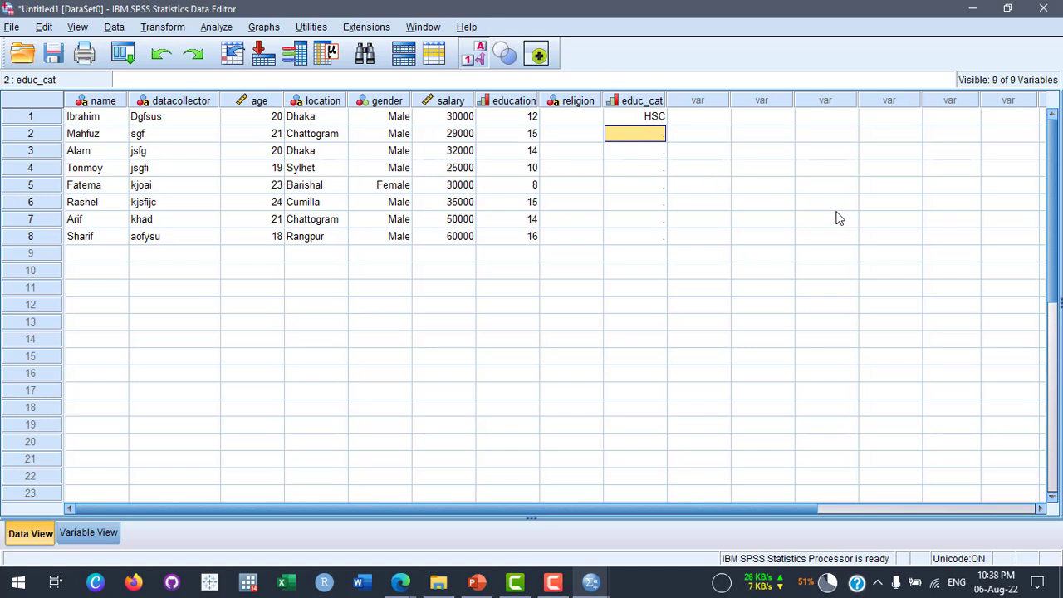
pyautogui.write('4')
pyautogui.press('Return')
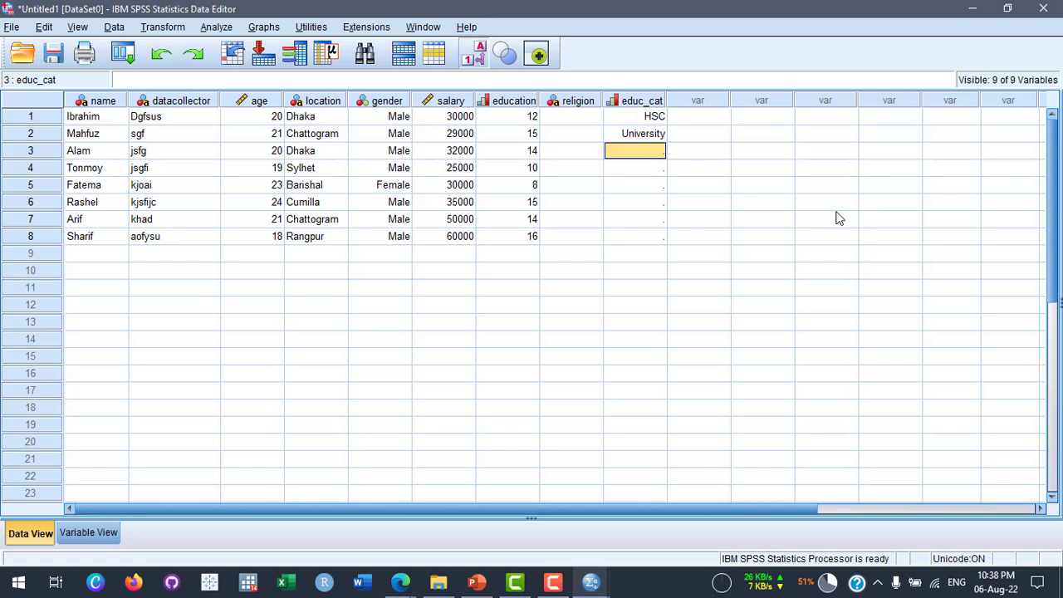
pyautogui.write('4')
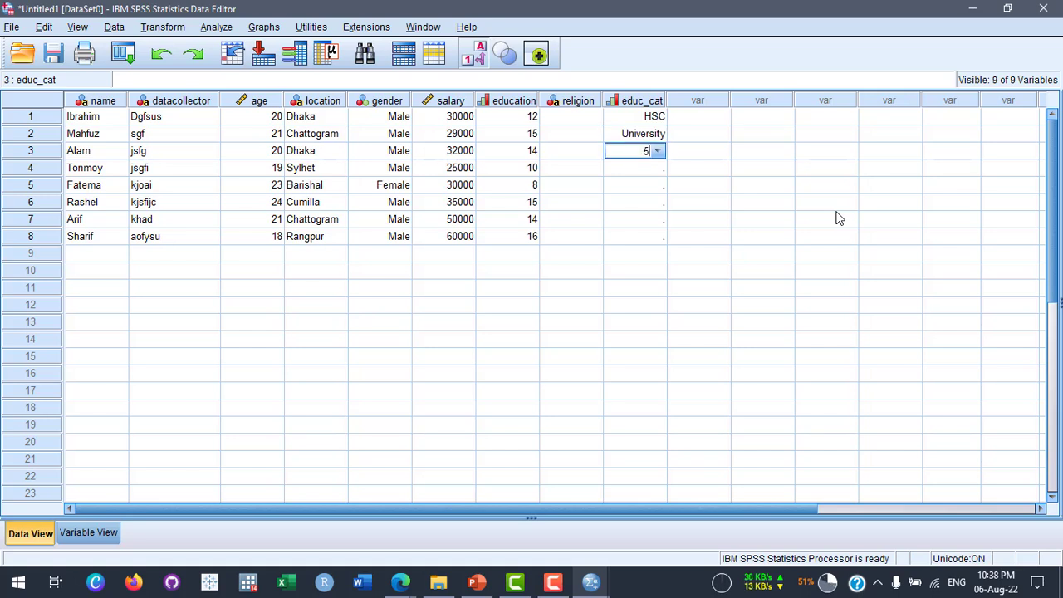
pyautogui.press('Return')
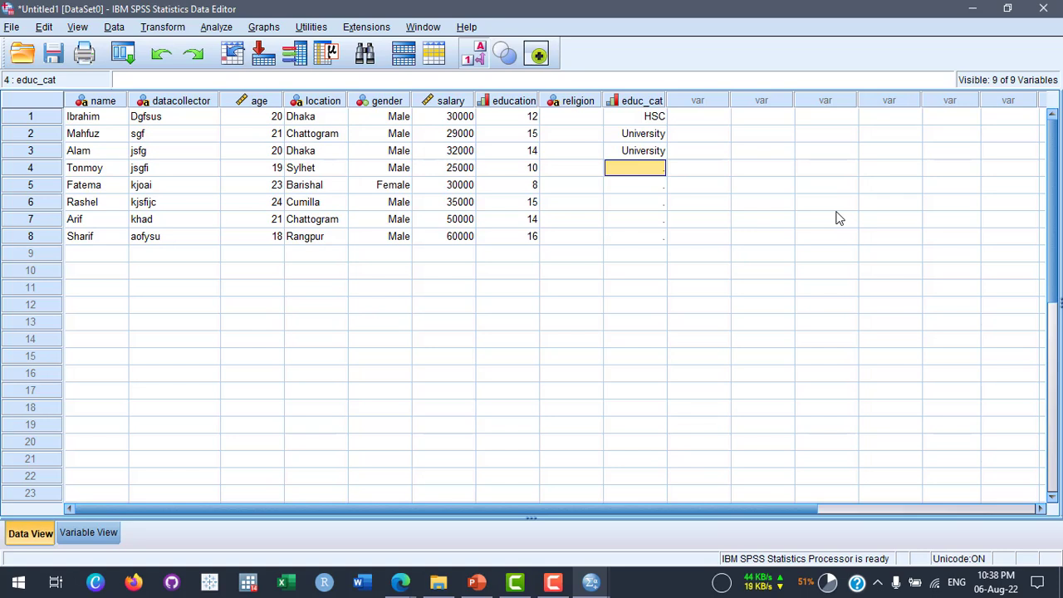
pyautogui.write('5')
pyautogui.press('Return')
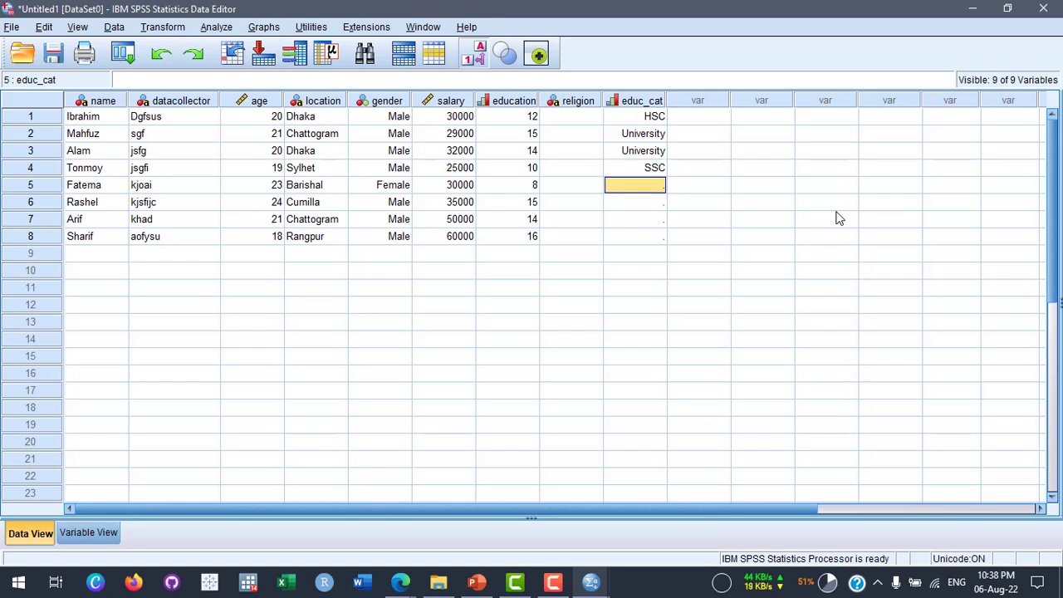
# Enter 2 as the educ_cat value for row 5 and widen the column until its full label fits
pyautogui.write('2')
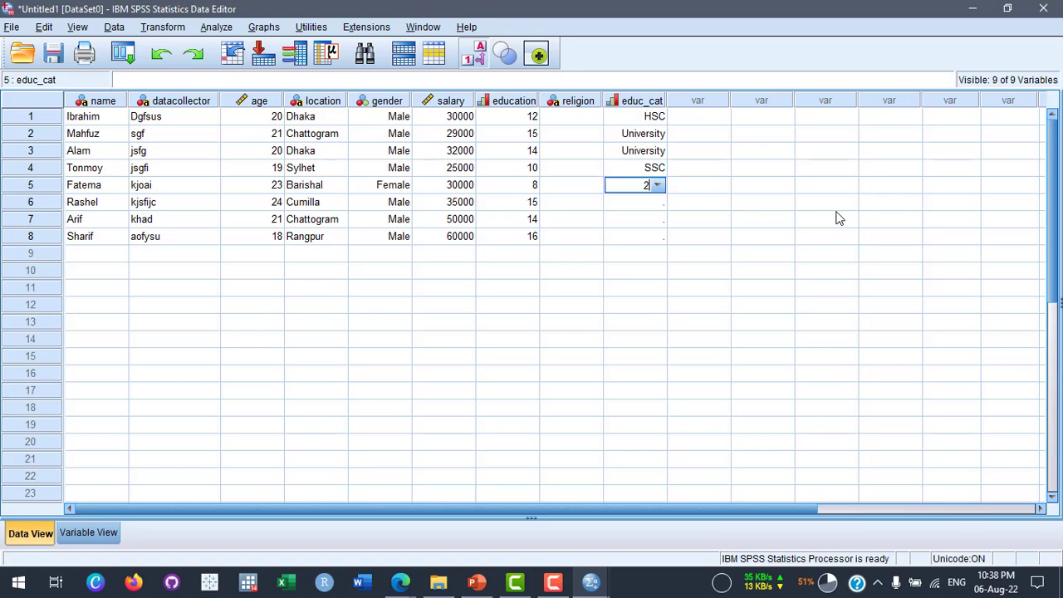
pyautogui.press('Return')
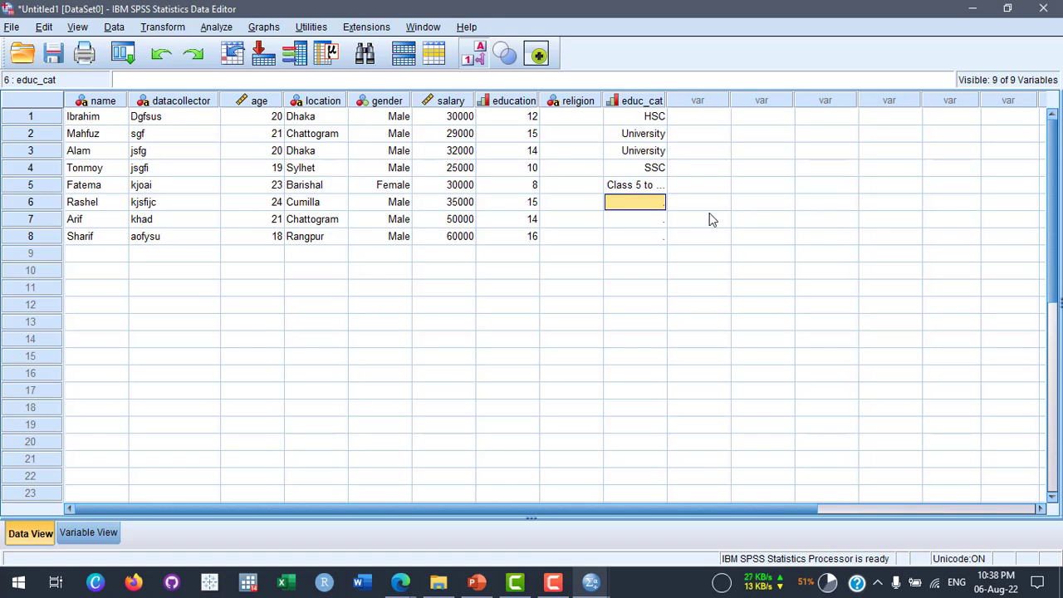
pyautogui.moveTo(667, 100); pyautogui.dragTo(723, 100)
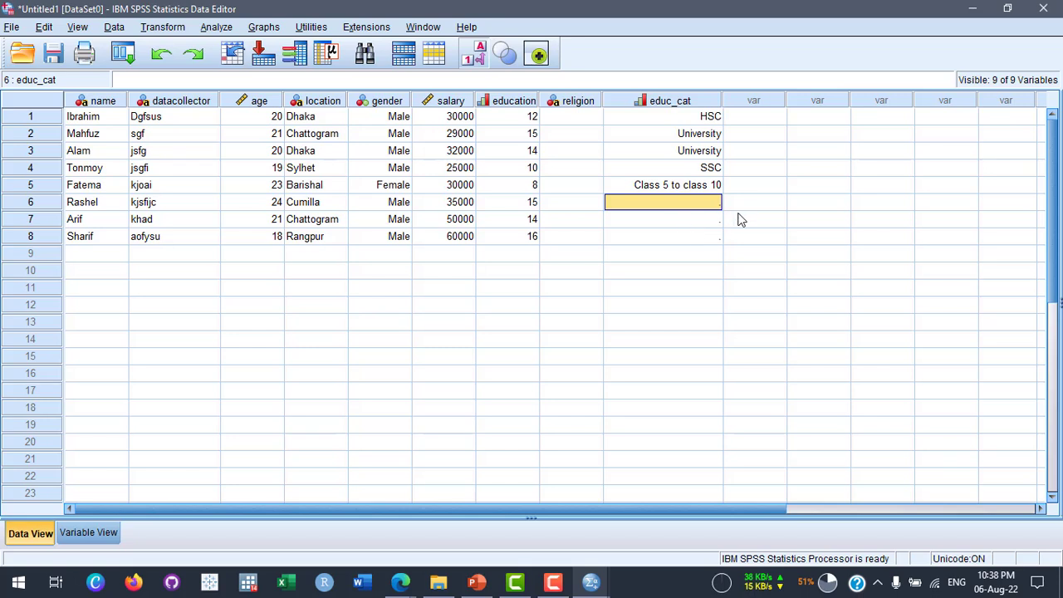
# Enter 5 as the educ_cat value for rows 6, 7 and 8
pyautogui.write('5')
pyautogui.press('Return')
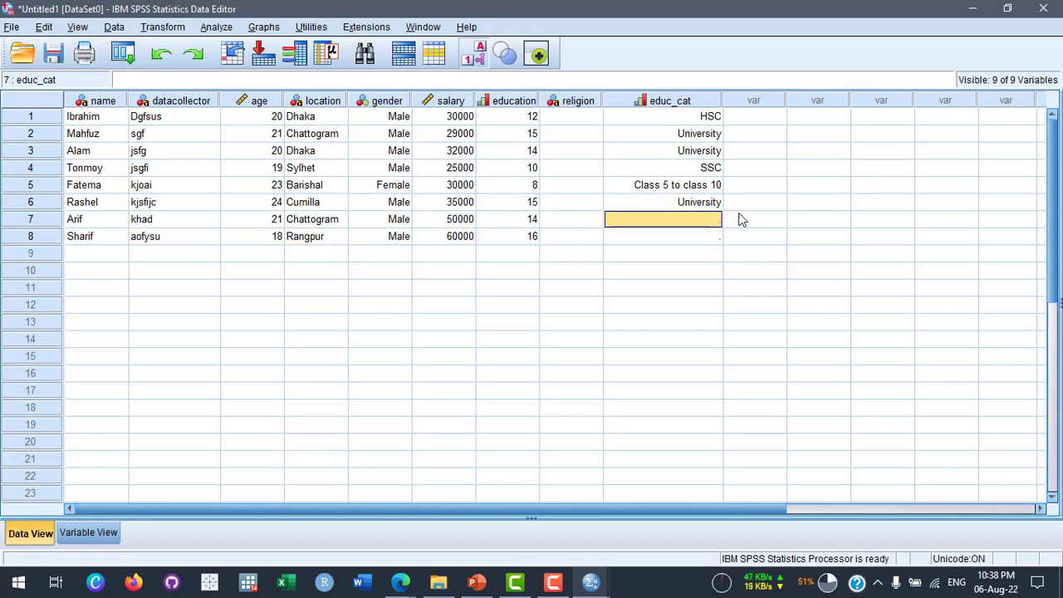
pyautogui.write('5')
pyautogui.press('Return')
pyautogui.write('5')
pyautogui.press('Return')
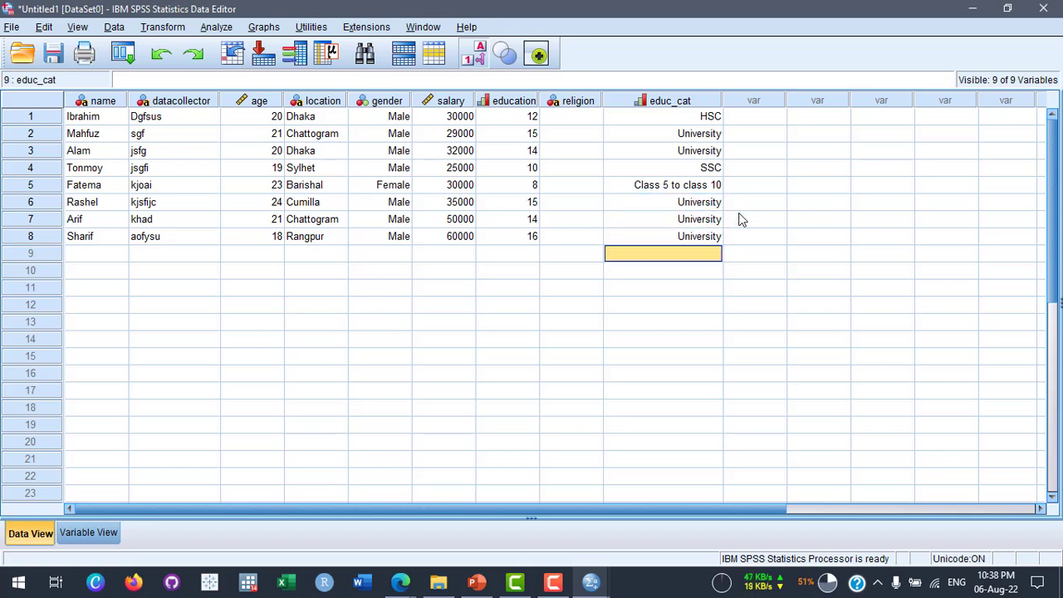
pyautogui.click(754, 210)
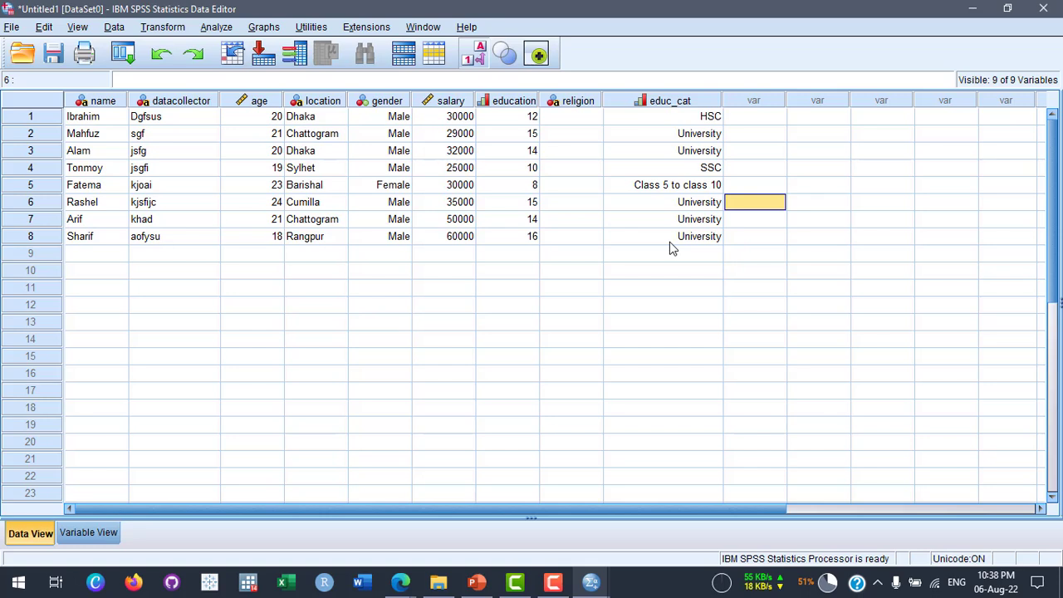
# Fill the religion variable with Islam for rows 1 to 8
pyautogui.click(570, 120)
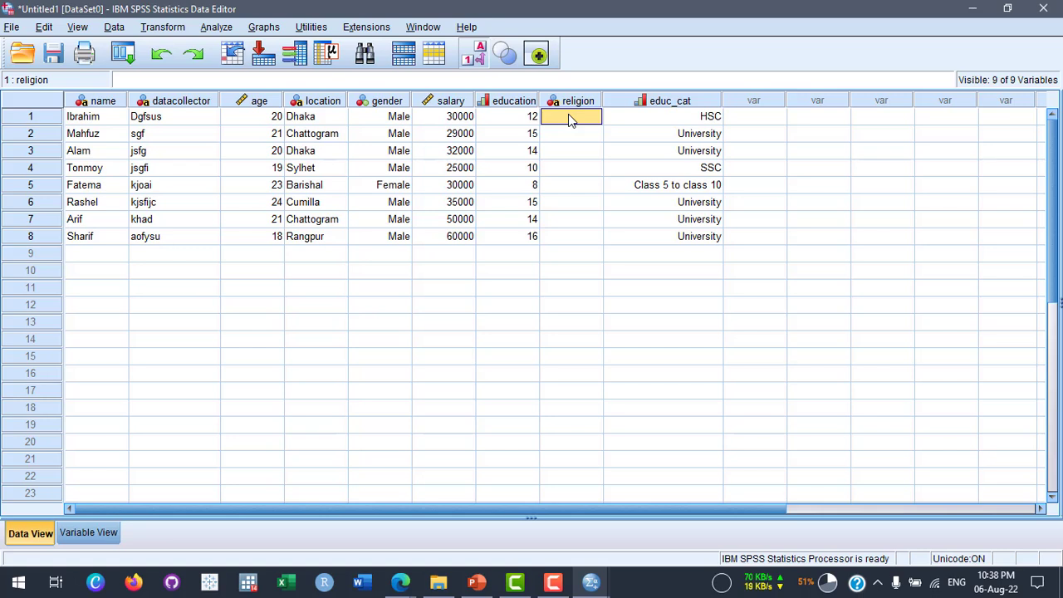
pyautogui.write('Muslim')
pyautogui.press('Return')
pyautogui.click(570, 120)
pyautogui.write('Islam')
pyautogui.press('Return')
pyautogui.write('Islam')
pyautogui.press('Return')
pyautogui.write('Islam')
pyautogui.press('Return')
pyautogui.write('Islam')
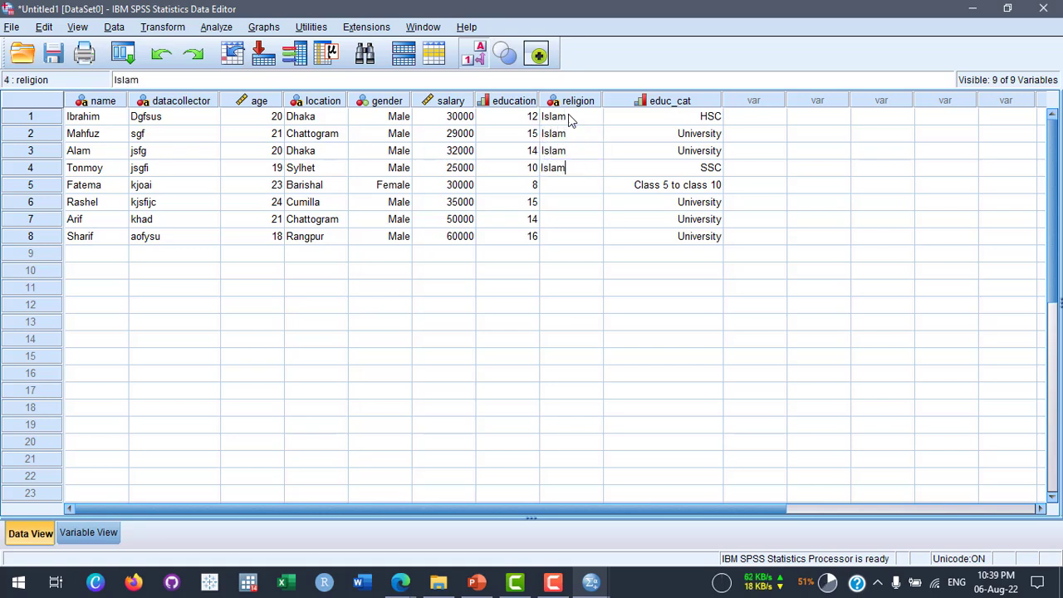
pyautogui.press('Return')
pyautogui.write('Islam')
pyautogui.press('Return')
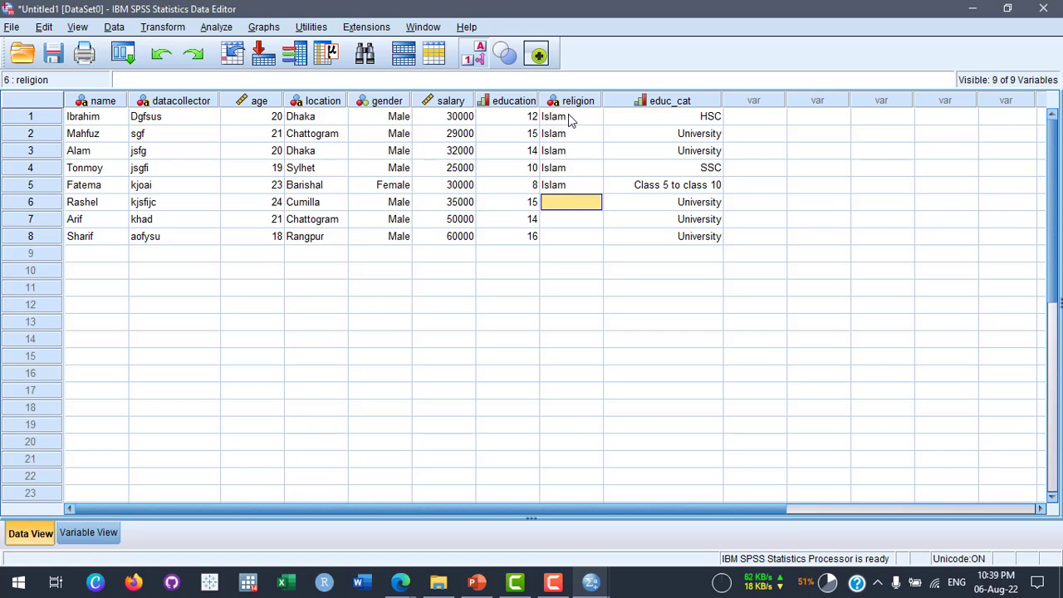
pyautogui.write('Islam')
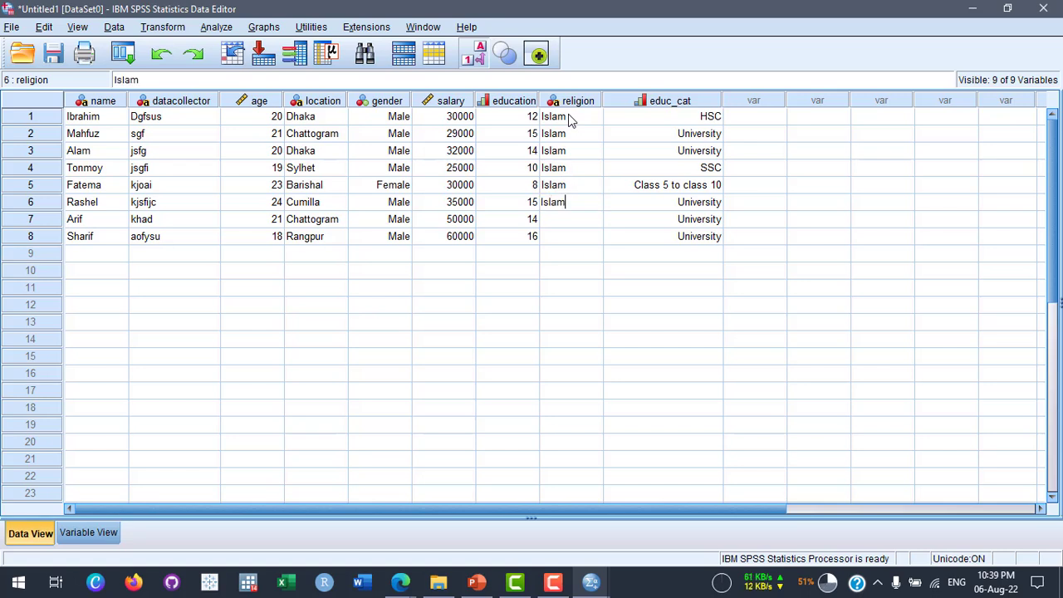
pyautogui.press('Return')
pyautogui.write('Islam')
pyautogui.press('Return')
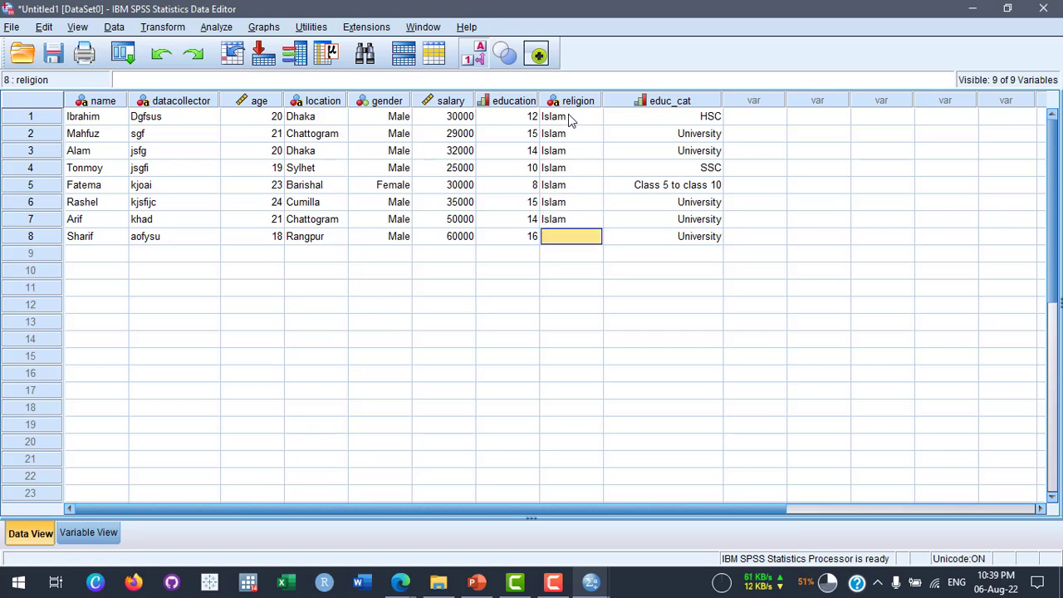
pyautogui.write('Islam')
pyautogui.press('Return')
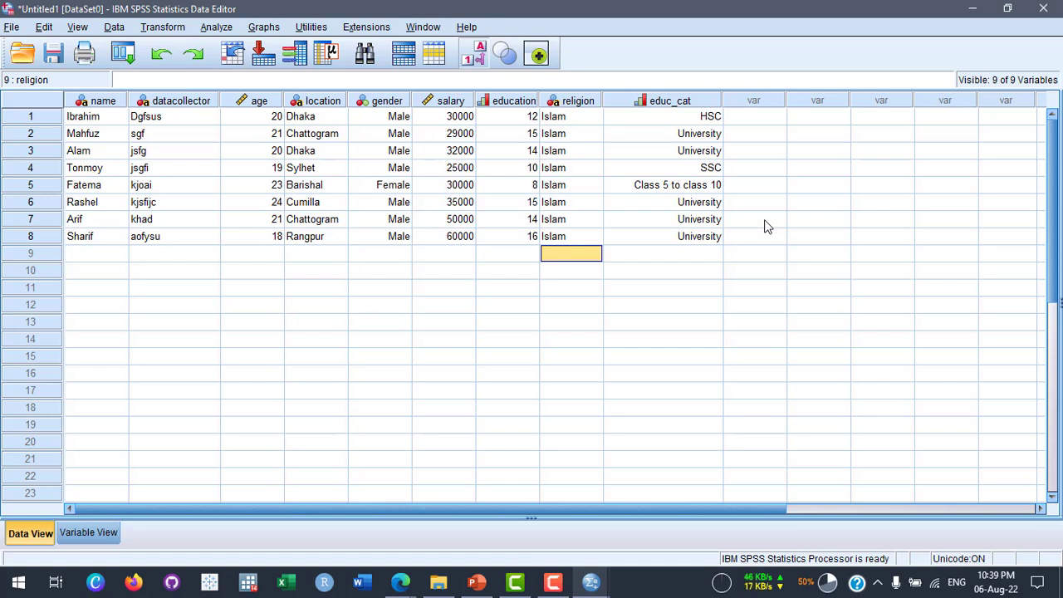
pyautogui.scroll(-6, 64, 200)
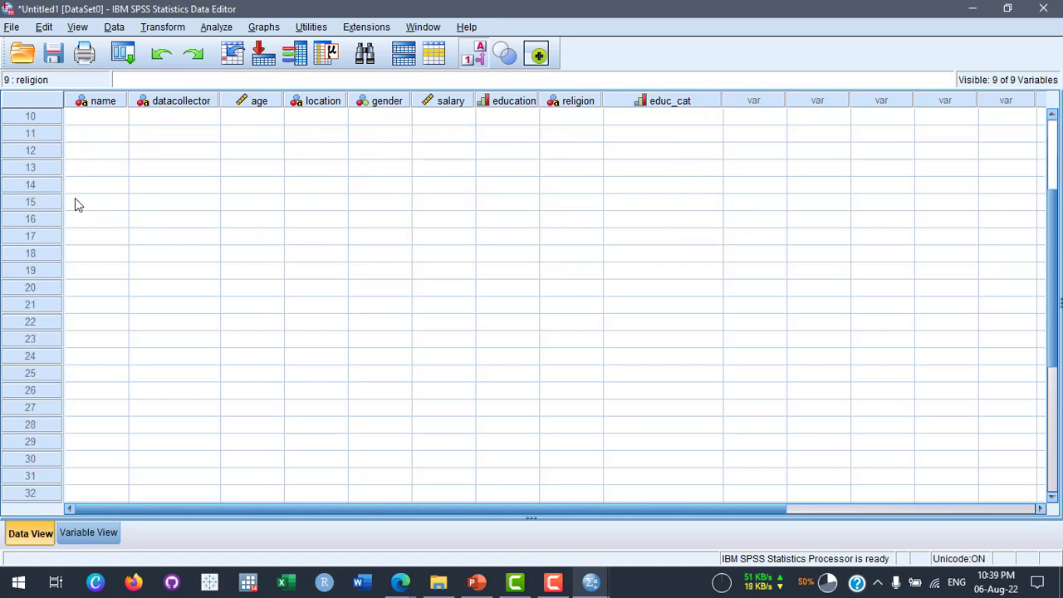
pyautogui.scroll(-3, 61, 444)
pyautogui.scroll(9, 92, 382)
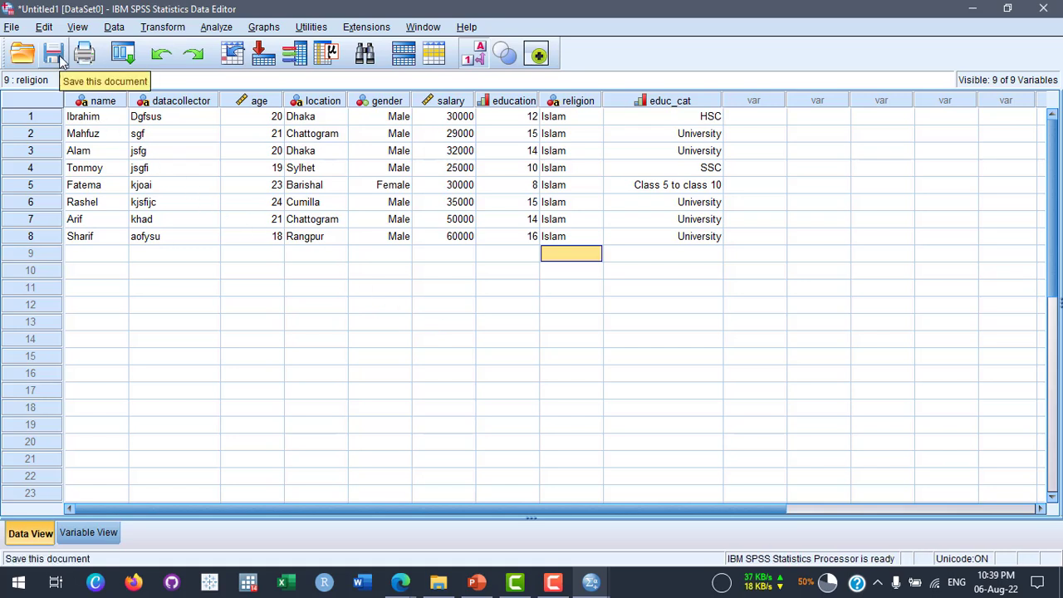
# Start saving the dataset under a new name and choose the 1st class folder inside 2022 SPSS Foundation Learning Hub Live
pyautogui.click(11, 27)
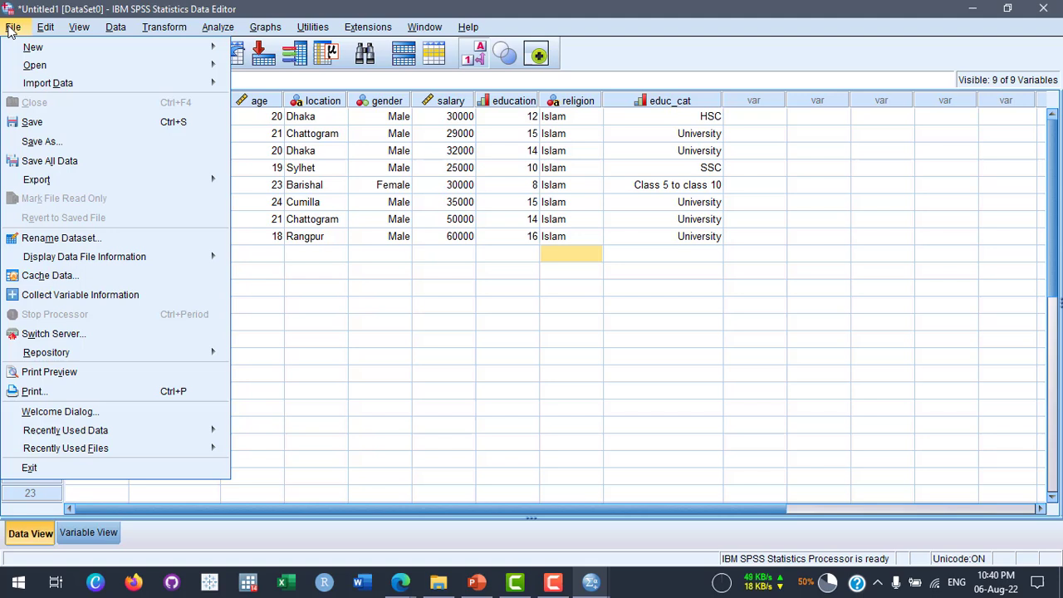
pyautogui.click(83, 142)
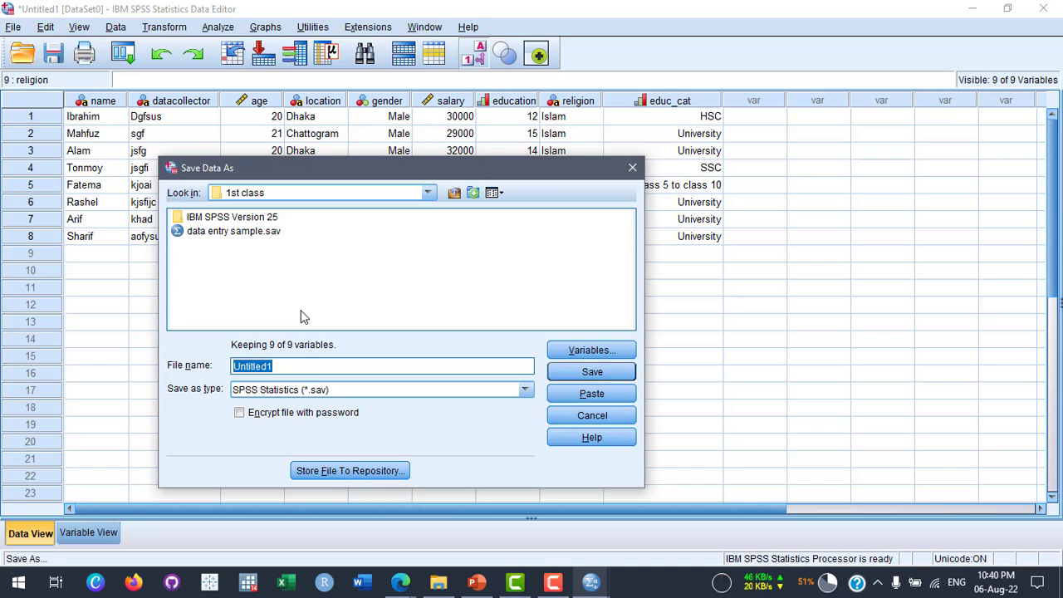
pyautogui.click(337, 192)
pyautogui.scroll(1, 333, 249)
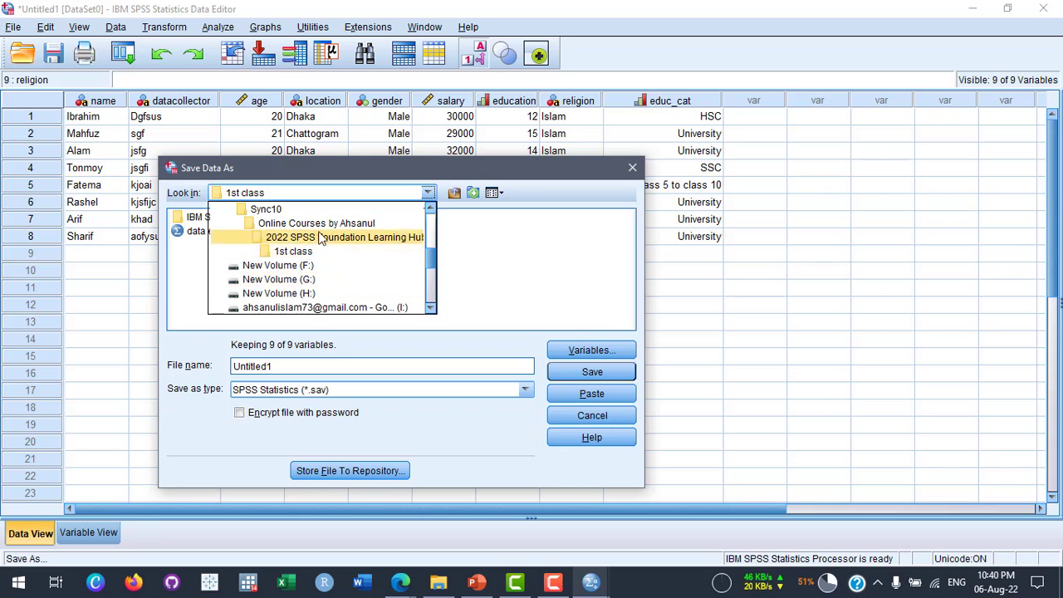
pyautogui.click(320, 237)
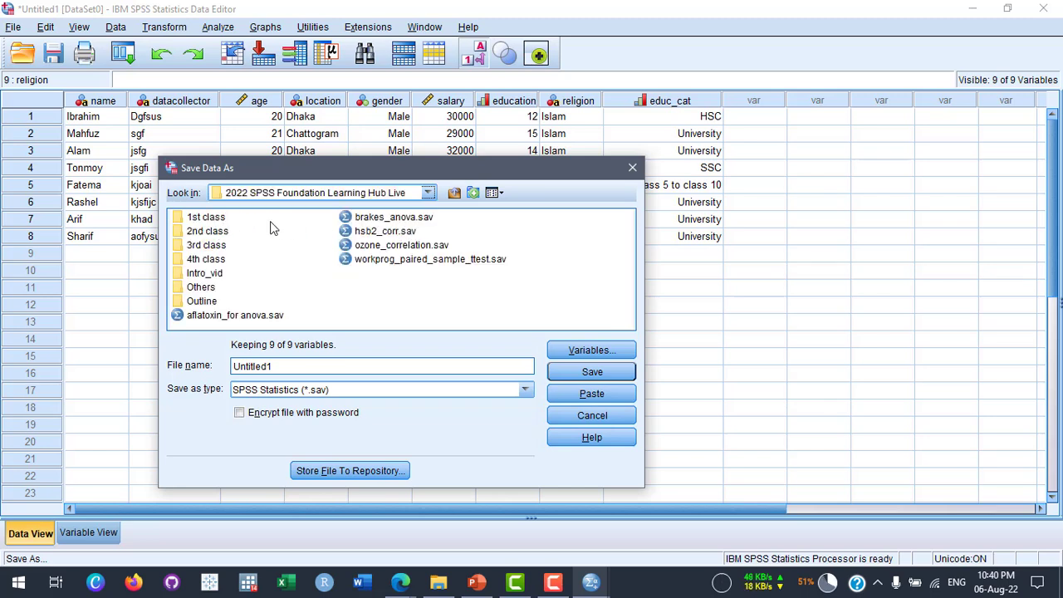
pyautogui.click(210, 218)
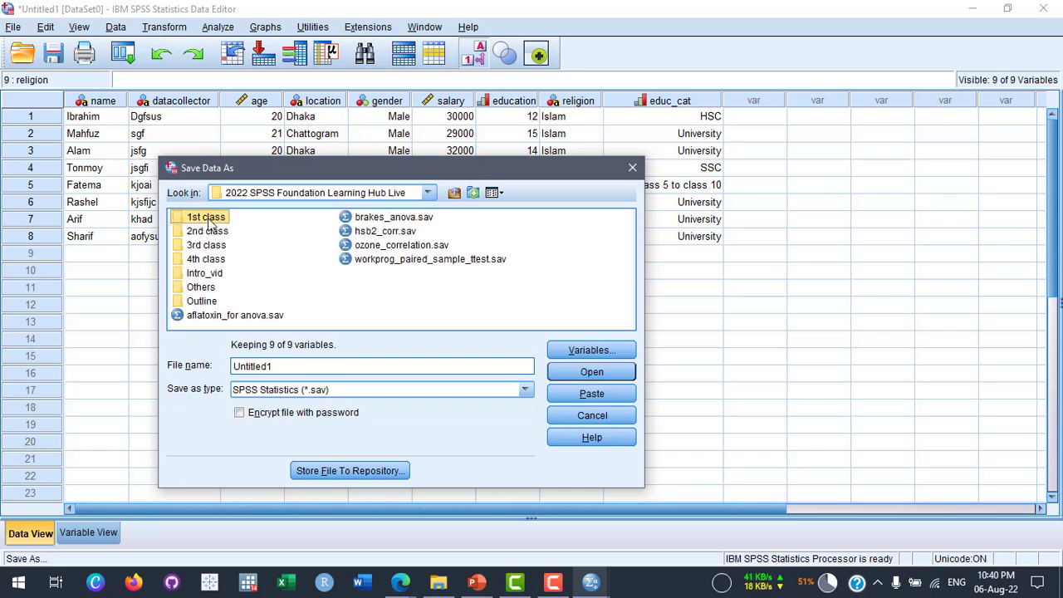
pyautogui.doubleClick(210, 218)
# Name the file first_entry and save it as an SPSS Statistics (*.sav) file
pyautogui.click(281, 367)
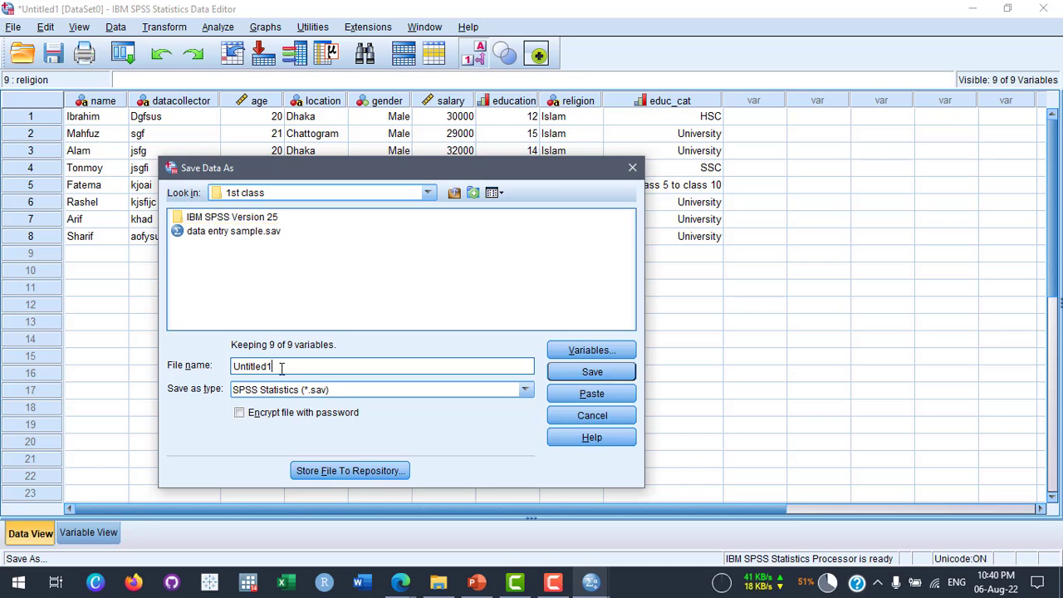
pyautogui.moveTo(281, 368); pyautogui.dragTo(183, 366)
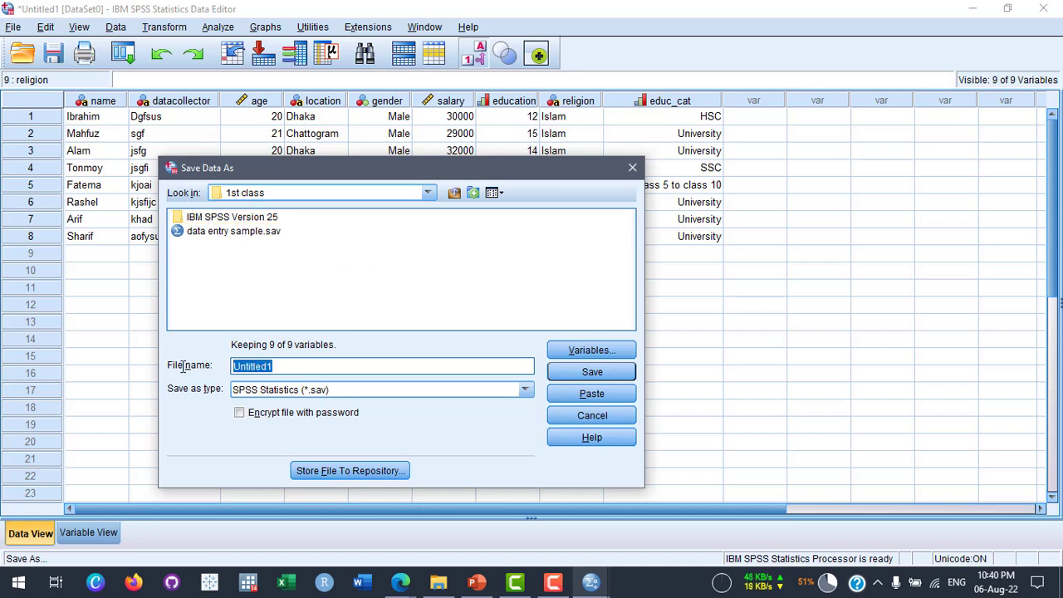
pyautogui.write('fir')
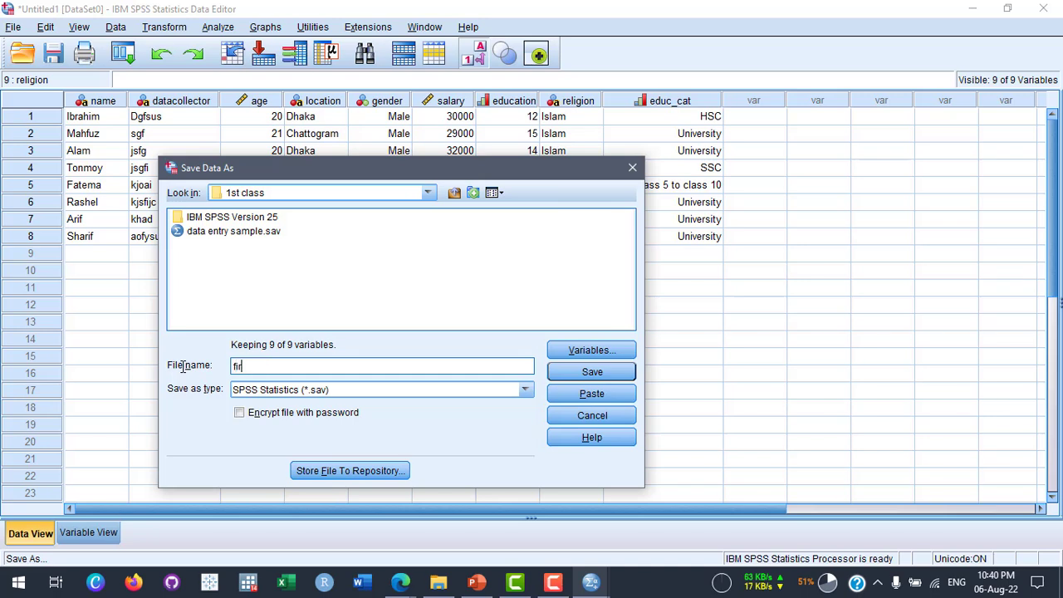
pyautogui.write('st_entry')
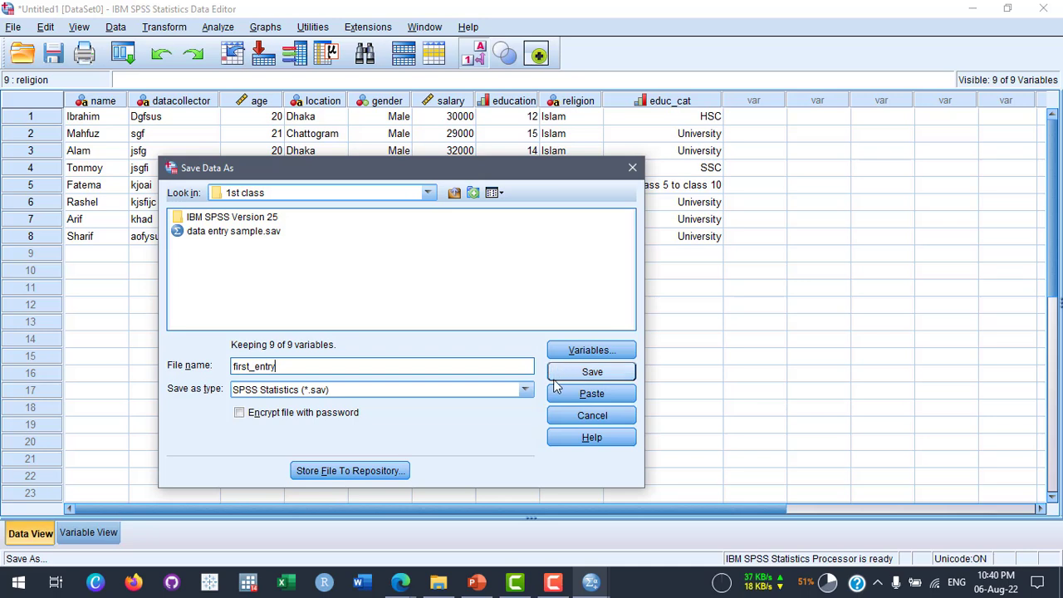
pyautogui.click(600, 375)
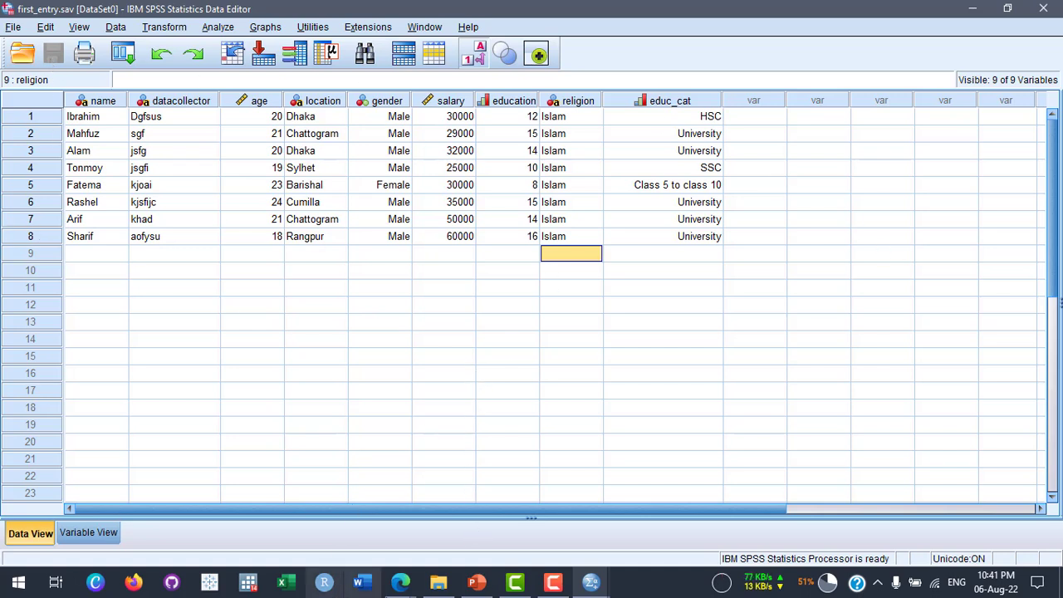
# Switch to File Explorer, collapse the Local Disk (C:) tree and go to the Desktop folder
pyautogui.click(439, 582)
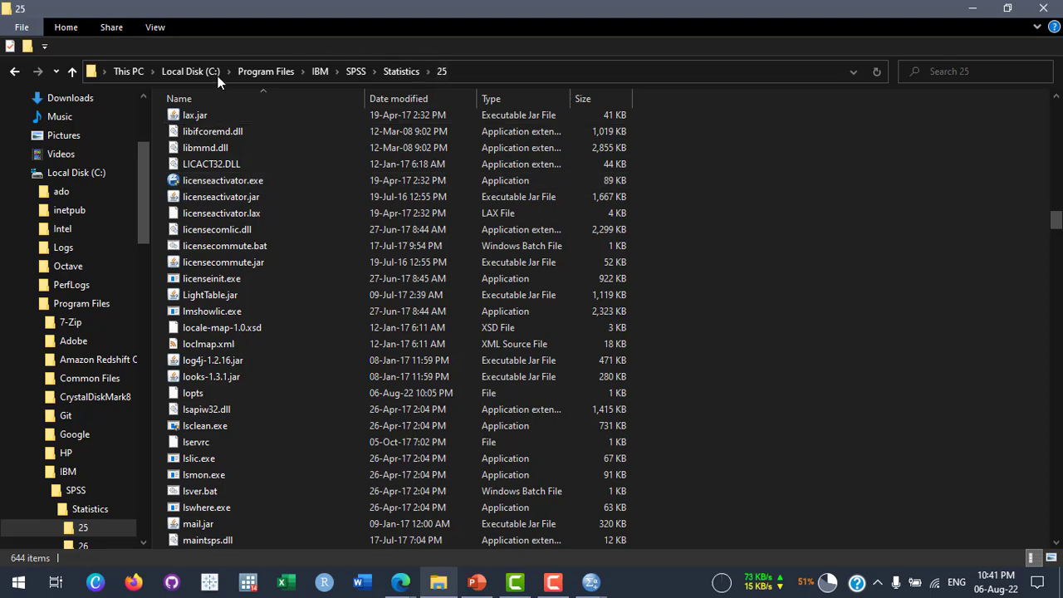
pyautogui.click(24, 173)
pyautogui.scroll(-1, 33, 245)
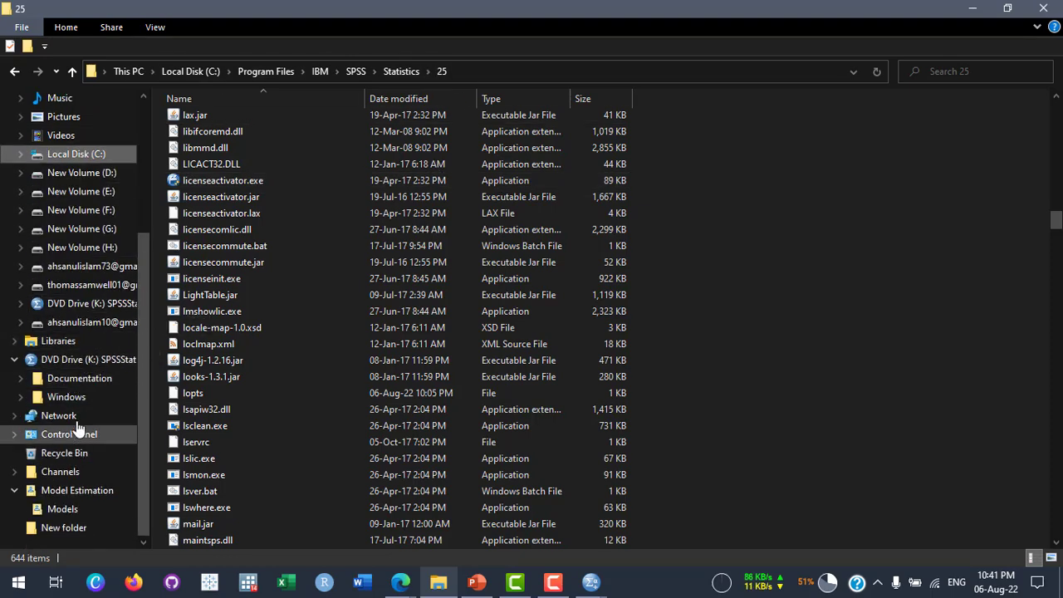
pyautogui.scroll(3, 81, 266)
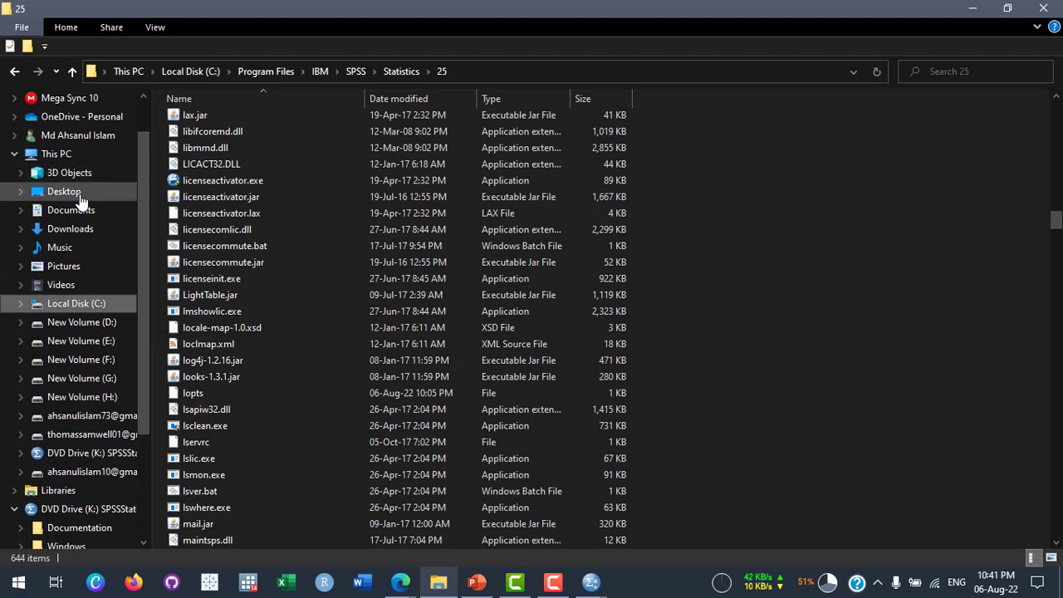
pyautogui.click(80, 196)
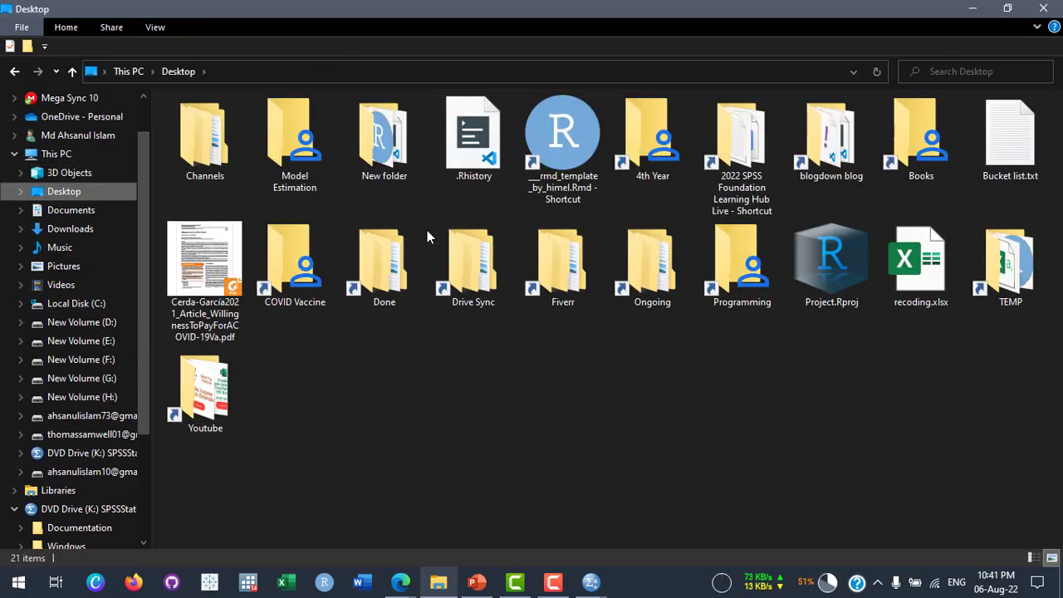
# Open the 1st class folder through the 2022 SPSS Foundation Learning Hub Live shortcut and select first_entry.sav
pyautogui.click(742, 154)
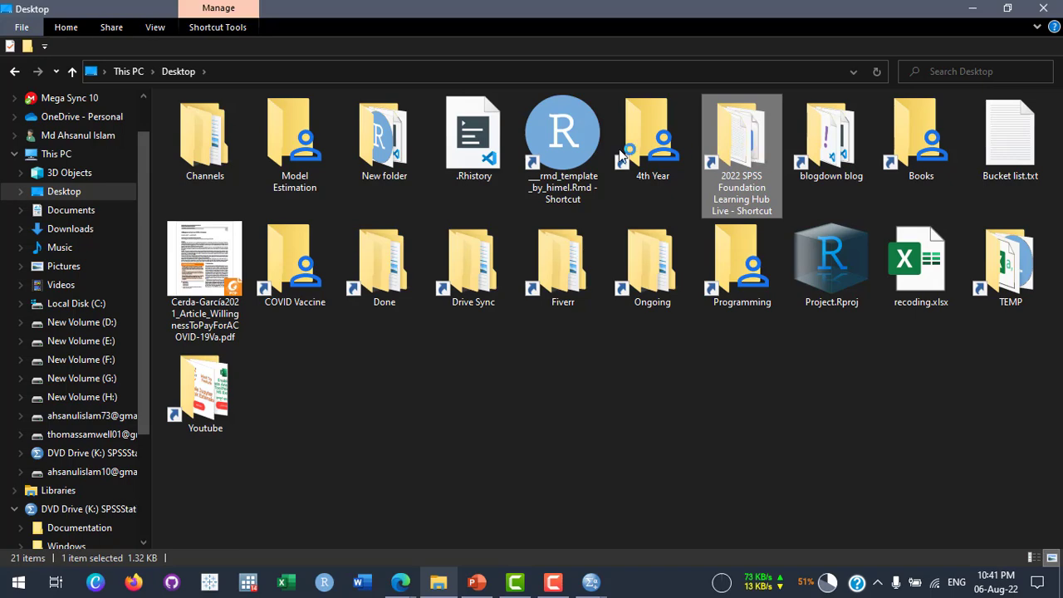
pyautogui.click(222, 123)
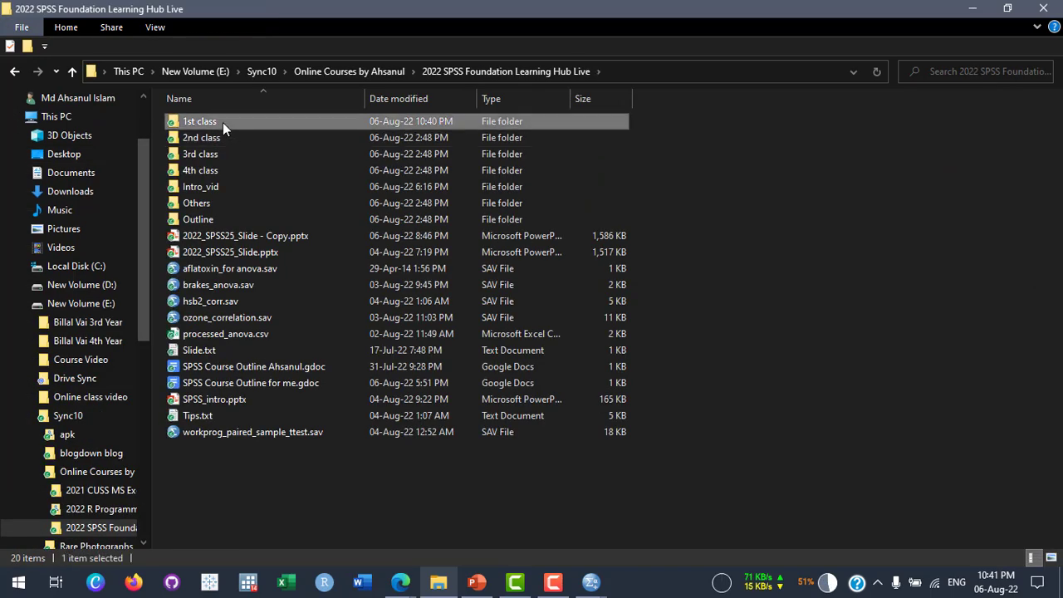
pyautogui.doubleClick(223, 122)
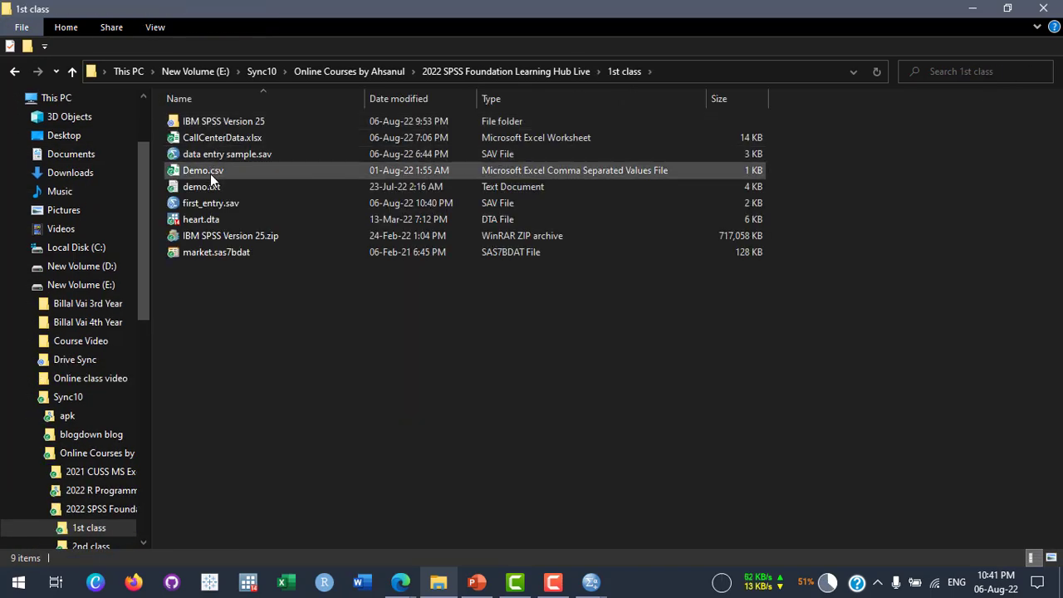
pyautogui.click(249, 203)
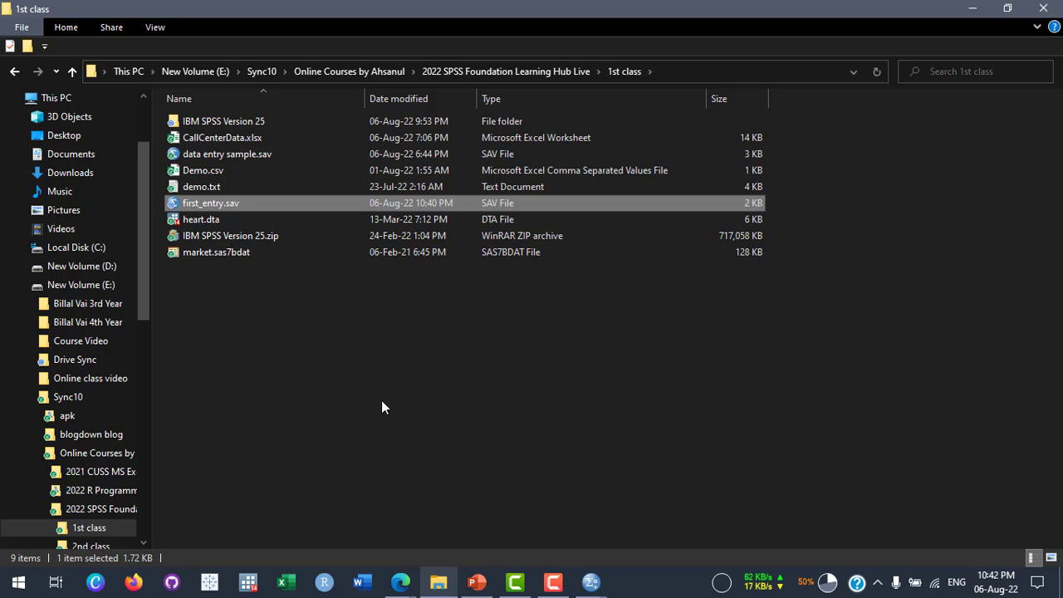
# Refresh the 1st class folder and open CallCenterData.xlsx in Excel
pyautogui.rightClick(326, 282)
pyautogui.click(376, 345)
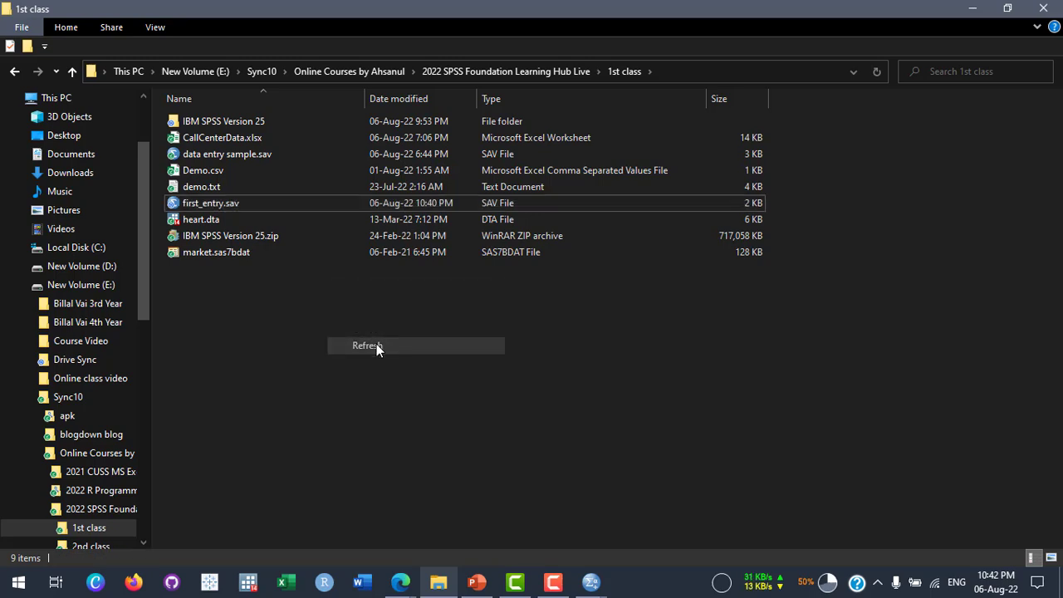
pyautogui.click(274, 146)
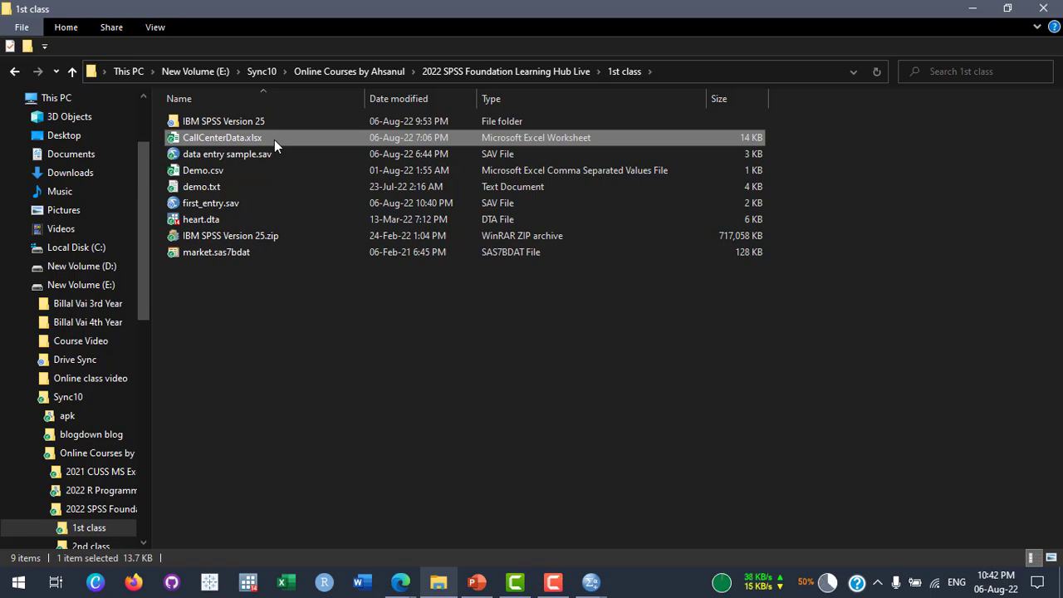
pyautogui.doubleClick(275, 140)
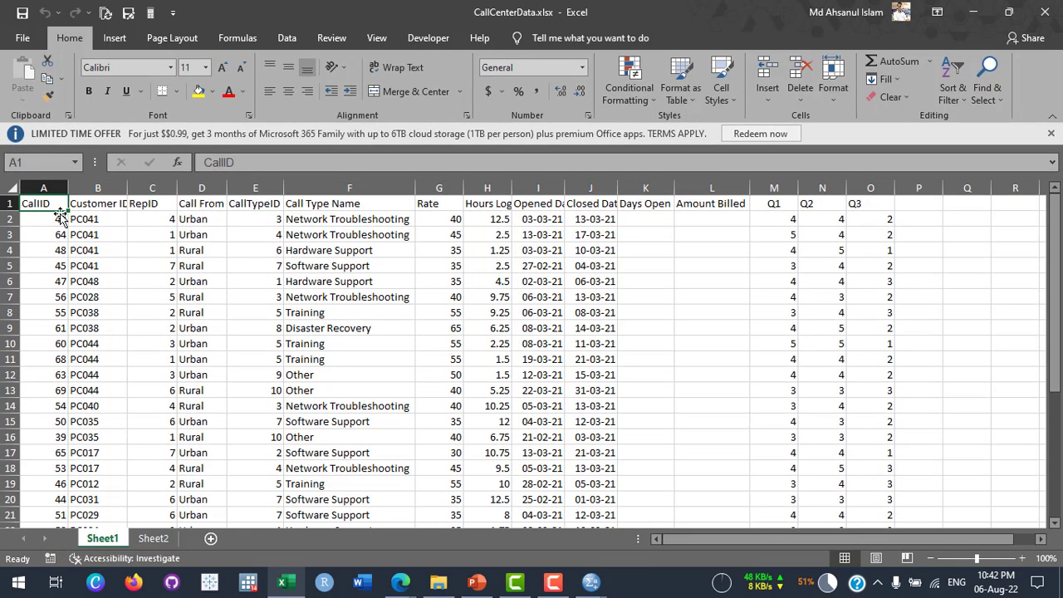
# Dismiss the limited-time offer banner and widen the Customer ID and Closed Date columns to fit their headings
pyautogui.click(1051, 133)
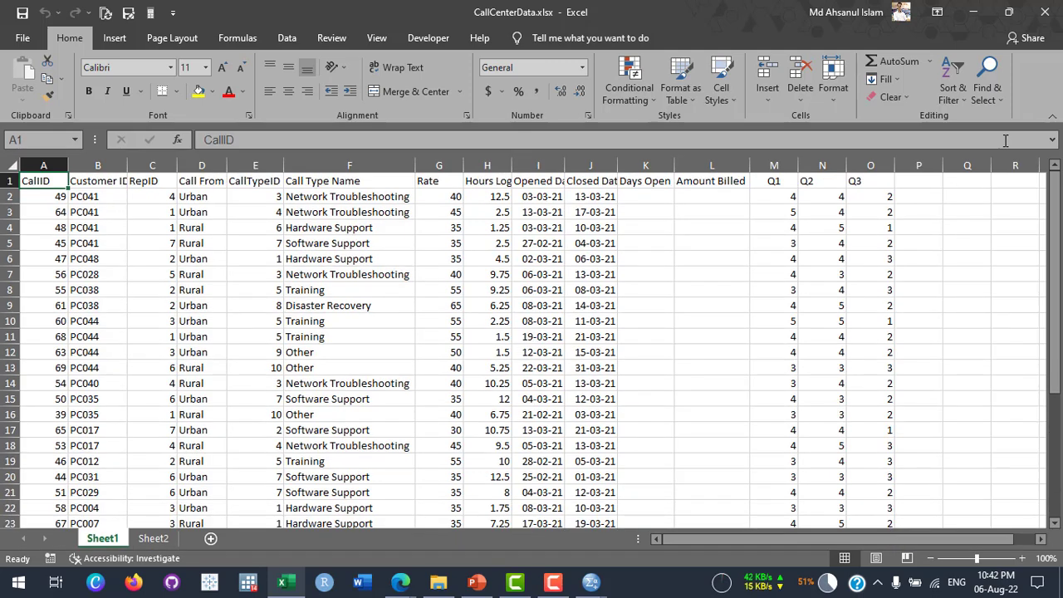
pyautogui.doubleClick(128, 165)
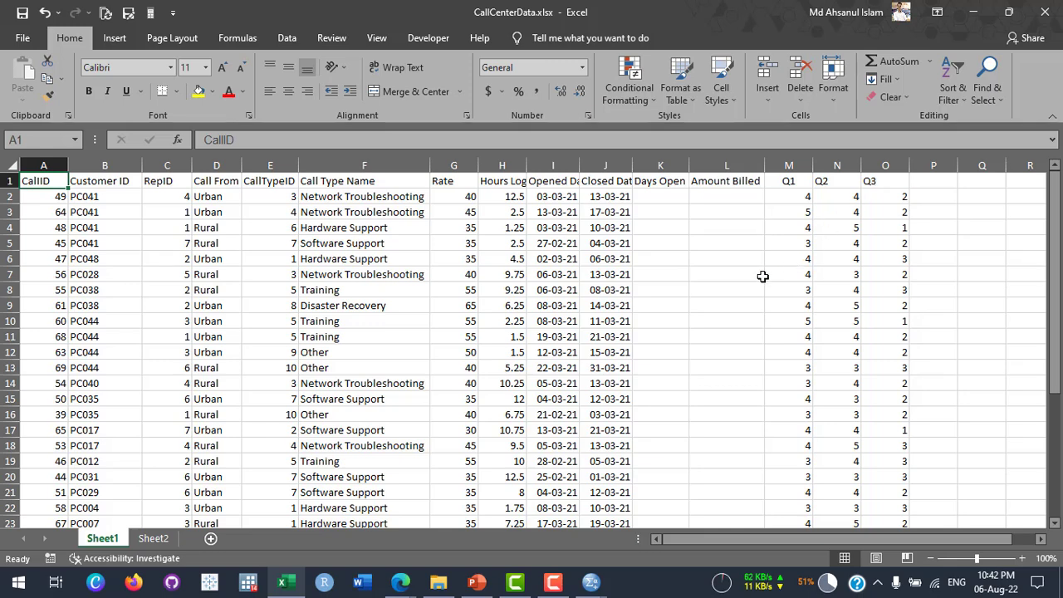
pyautogui.click(735, 279)
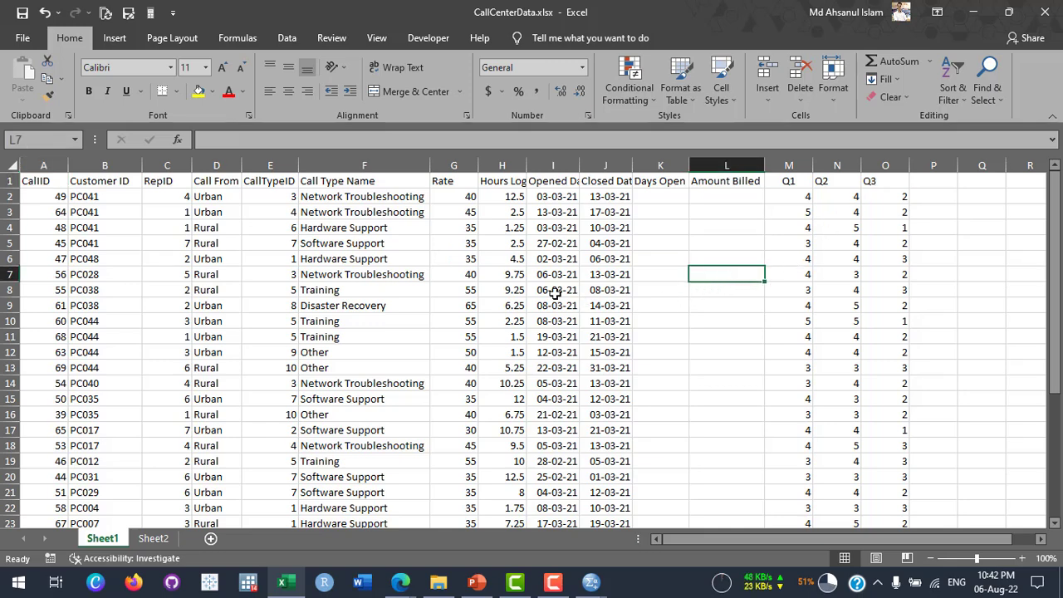
pyautogui.moveTo(633, 162); pyautogui.dragTo(639, 166)
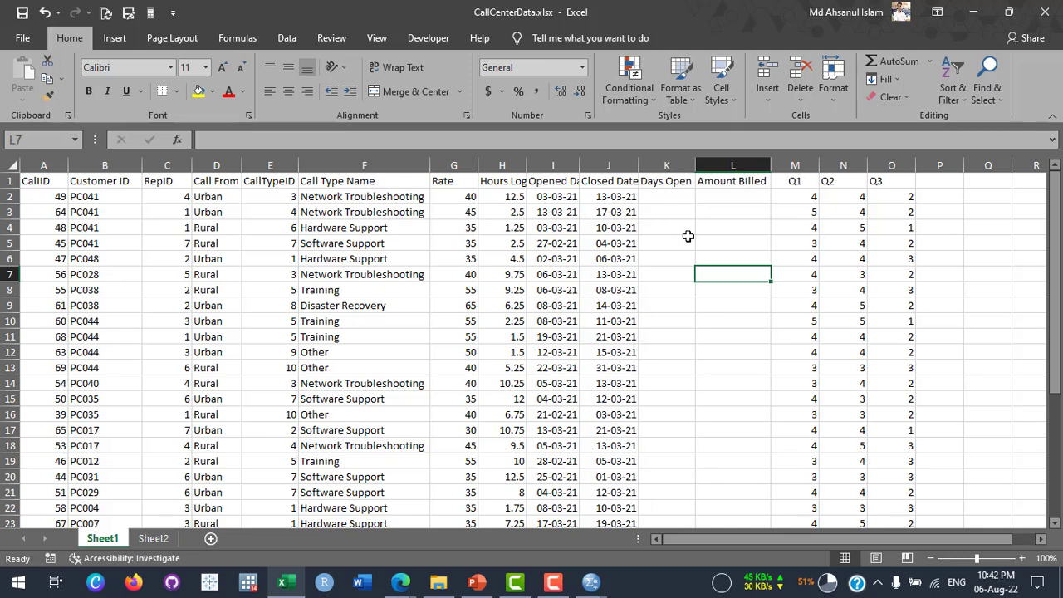
# Check the Q1, Q2 and Q3 columns on Sheet1 against the question wording and response scales on Sheet2
pyautogui.click(800, 182)
pyautogui.click(833, 180)
pyautogui.click(900, 186)
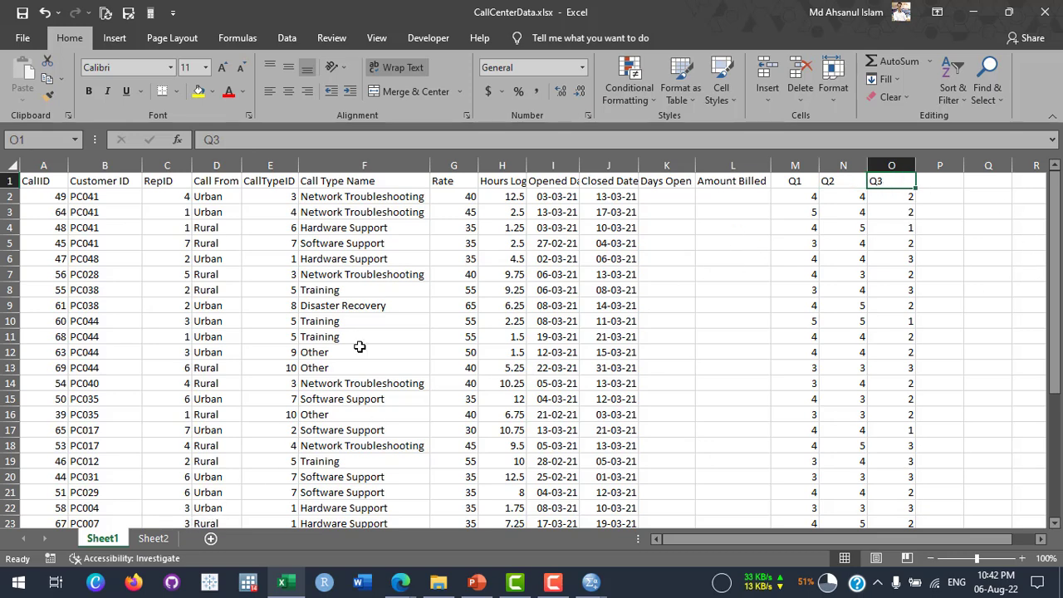
pyautogui.click(156, 540)
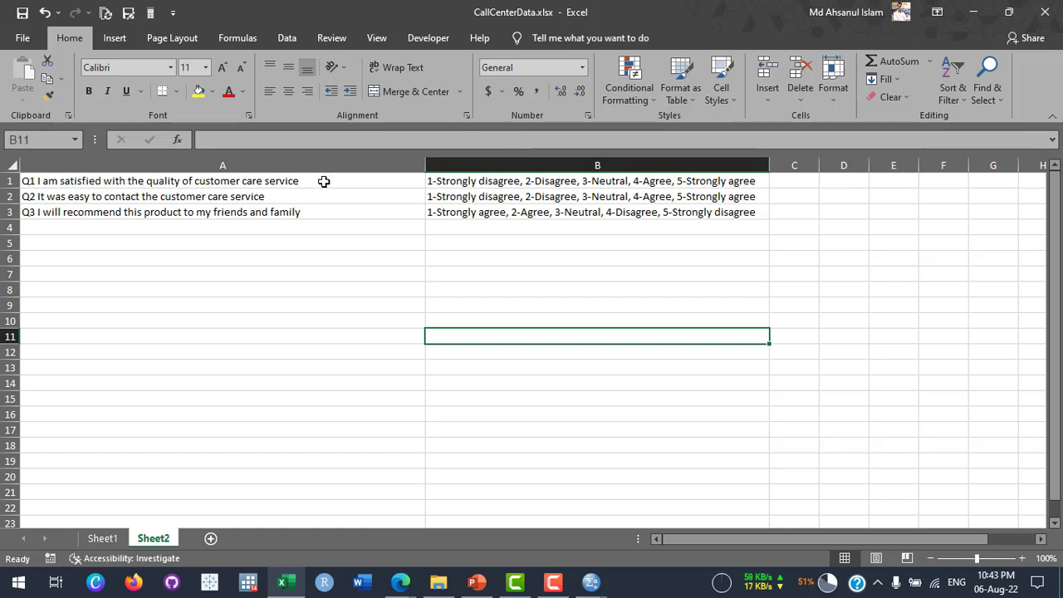
pyautogui.click(103, 538)
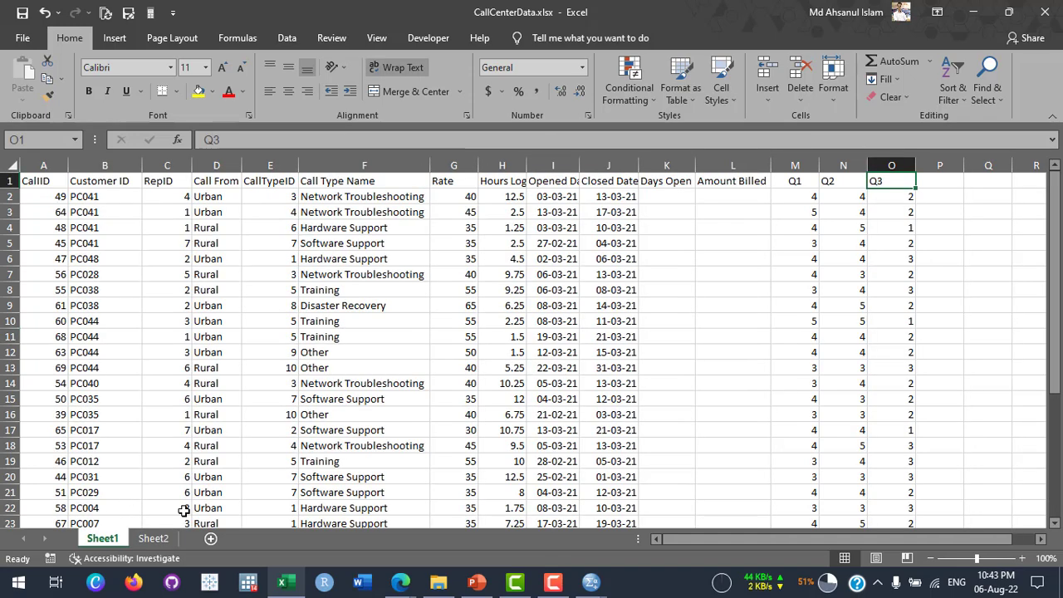
pyautogui.click(153, 538)
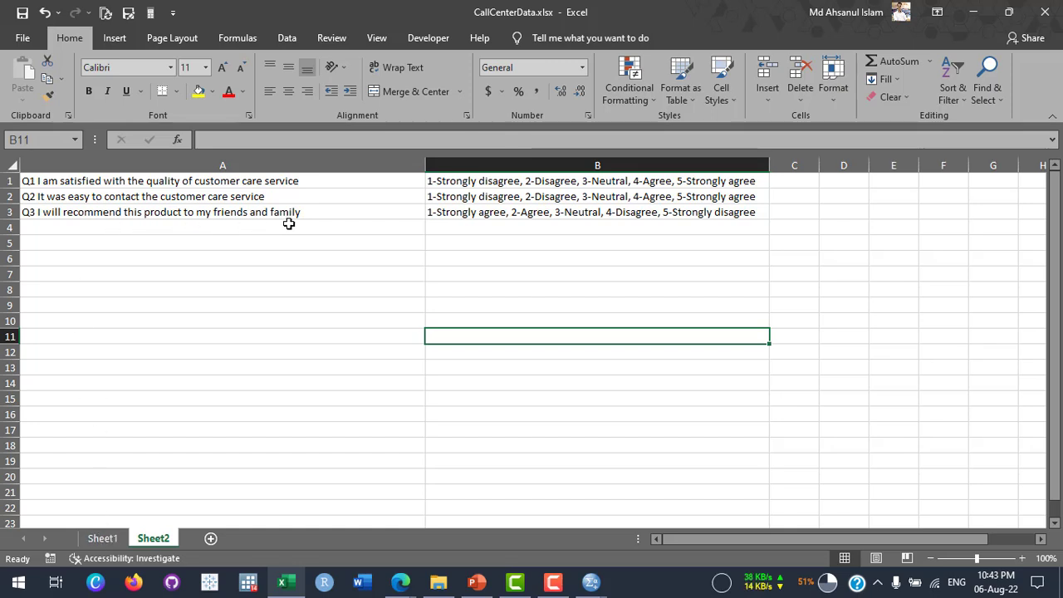
# Examine the call record columns on Sheet1 up to Amount Billed and the first record's values from CallID to Closed Date
pyautogui.moveTo(771, 165); pyautogui.dragTo(52, 169)
pyautogui.click(103, 538)
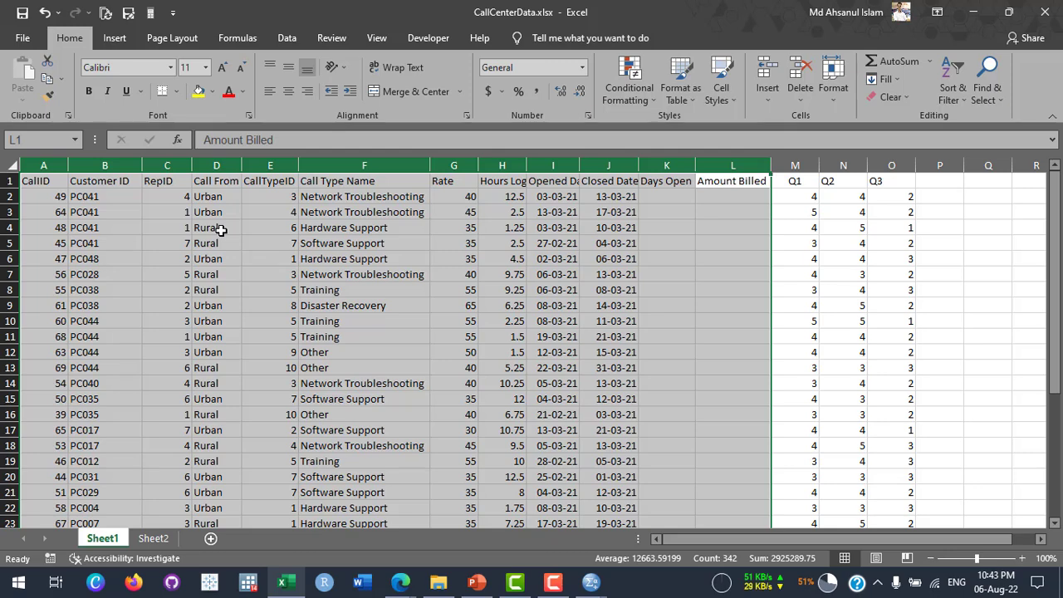
pyautogui.click(199, 199)
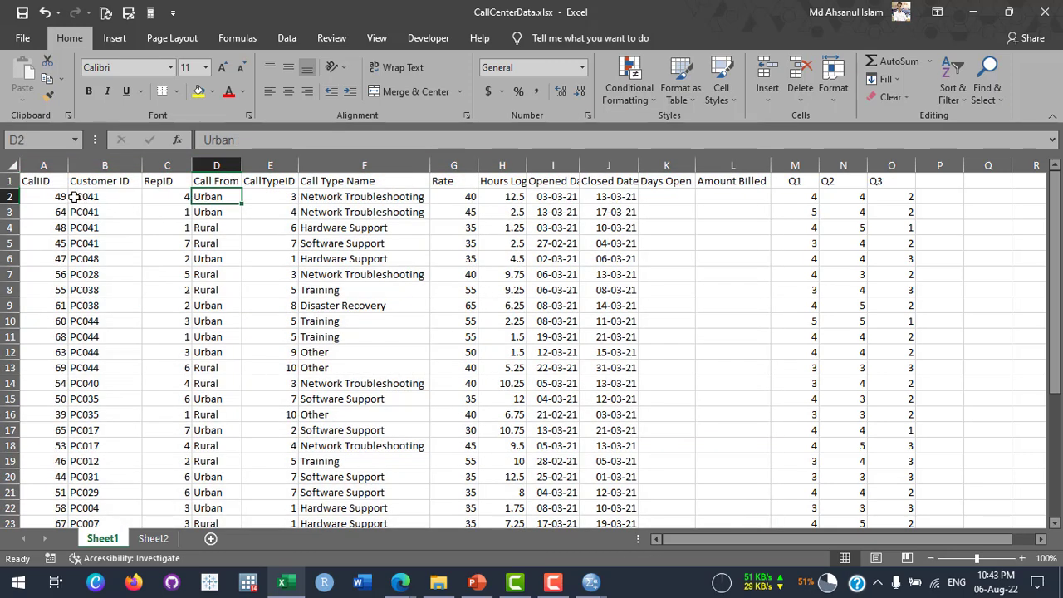
pyautogui.click(83, 197)
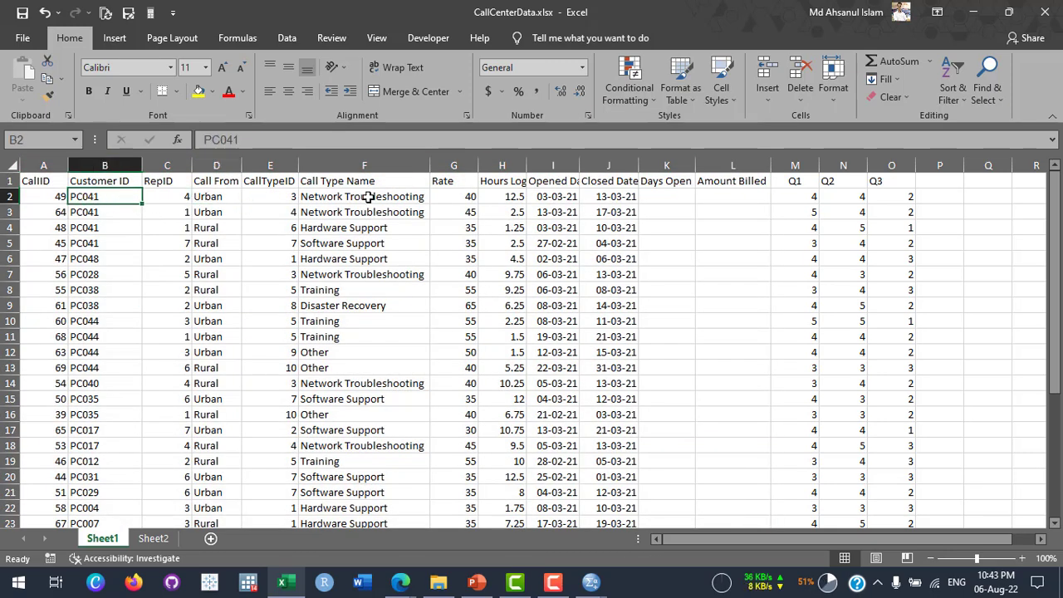
pyautogui.click(419, 198)
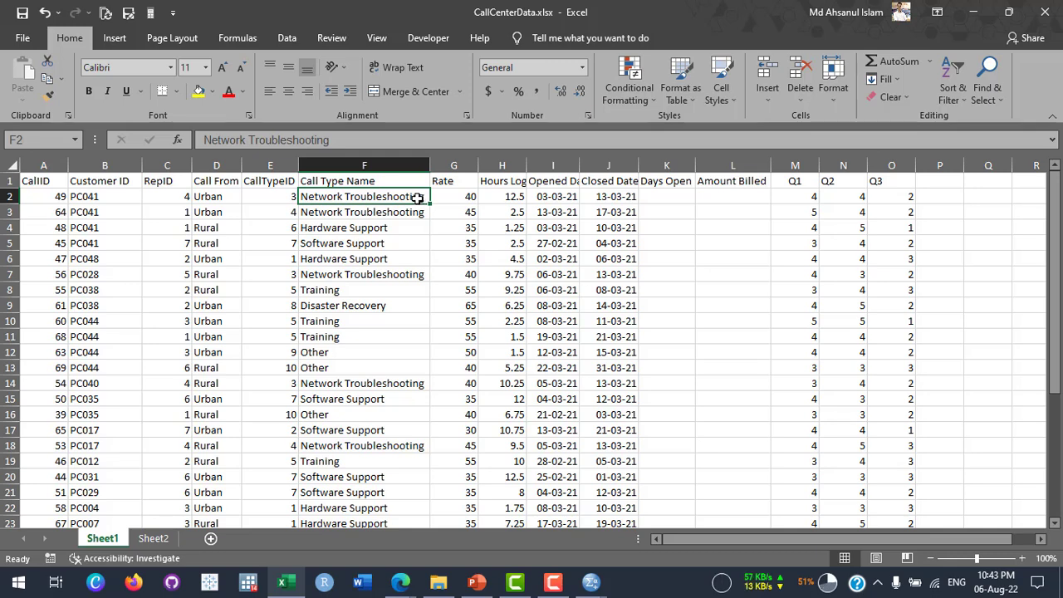
pyautogui.click(555, 196)
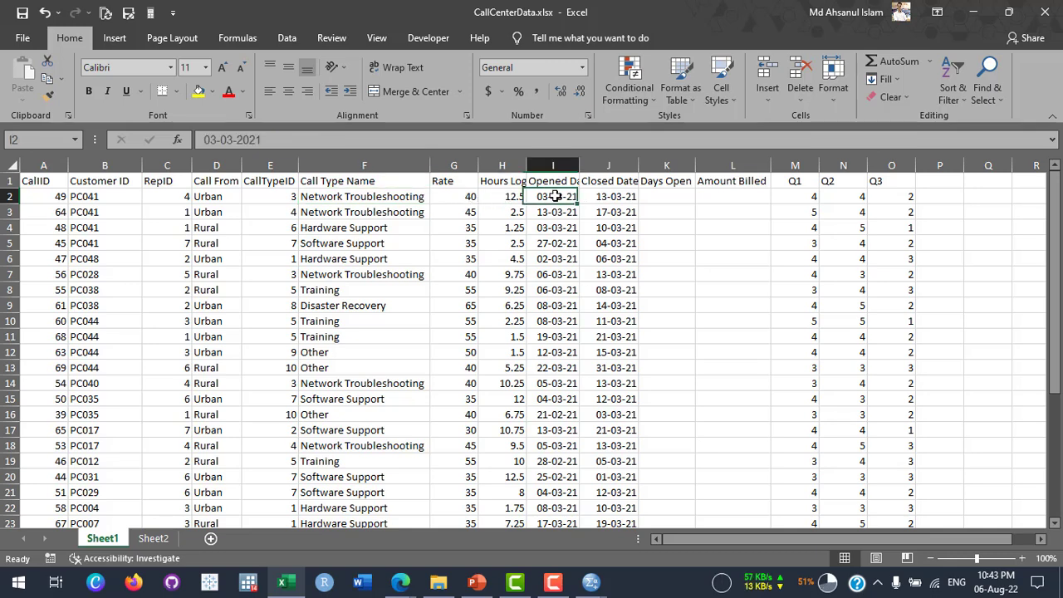
pyautogui.click(621, 196)
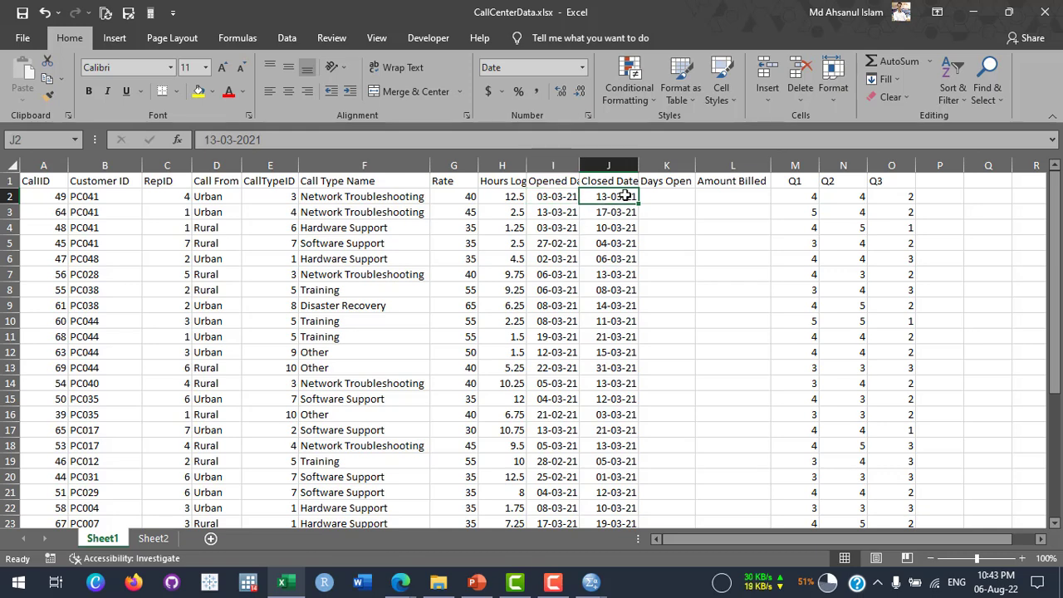
pyautogui.moveTo(46, 197); pyautogui.dragTo(595, 193)
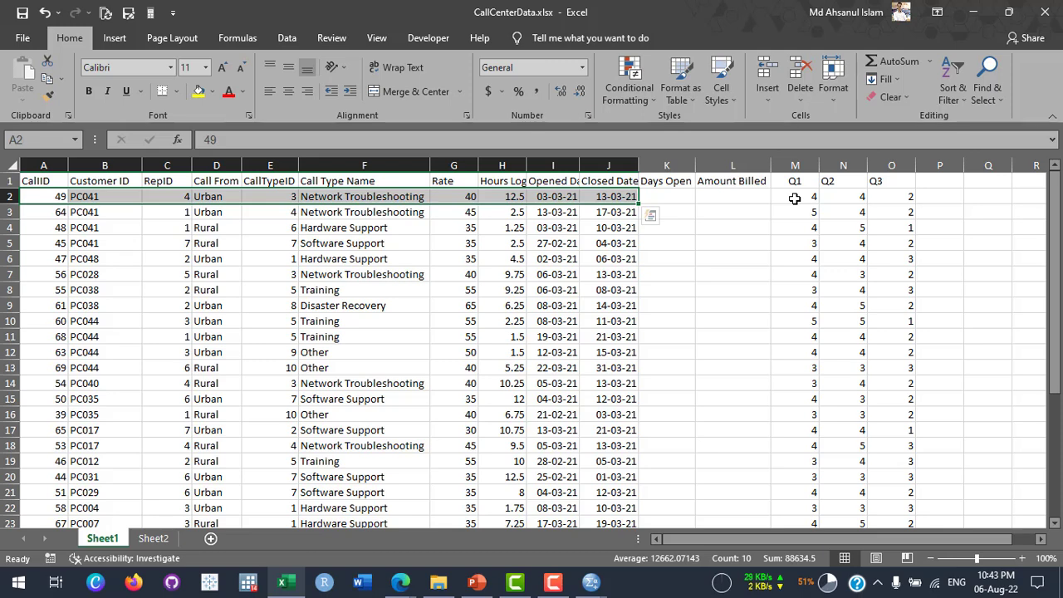
# Highlight the Q1–Q3 headings, read the Q1 and Q2 statements on Sheet2, and return to the scores on Sheet1
pyautogui.moveTo(796, 181); pyautogui.dragTo(891, 181)
pyautogui.click(154, 538)
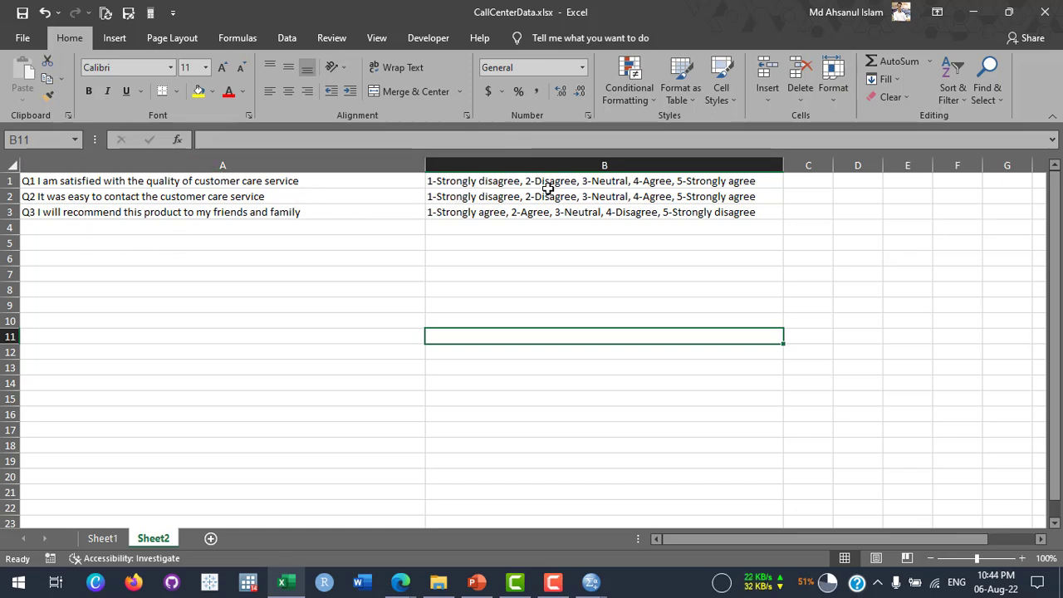
pyautogui.click(129, 182)
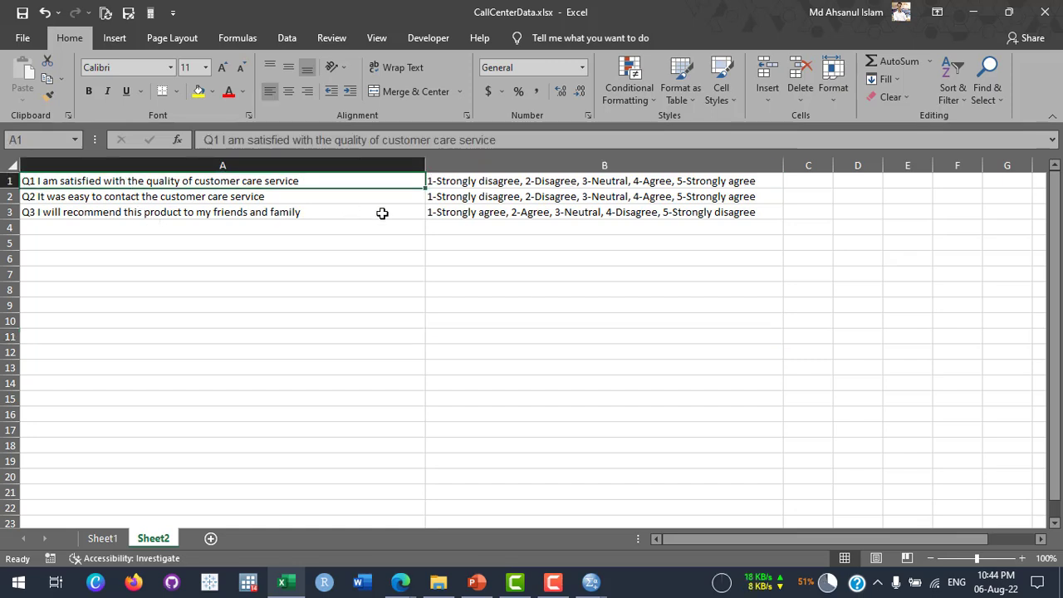
pyautogui.click(264, 197)
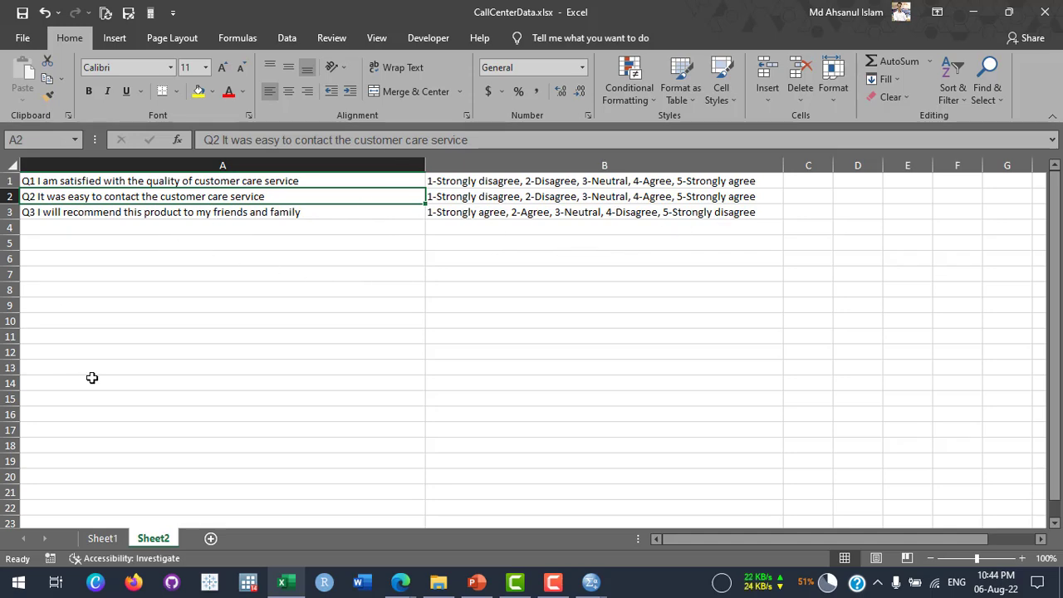
pyautogui.click(103, 538)
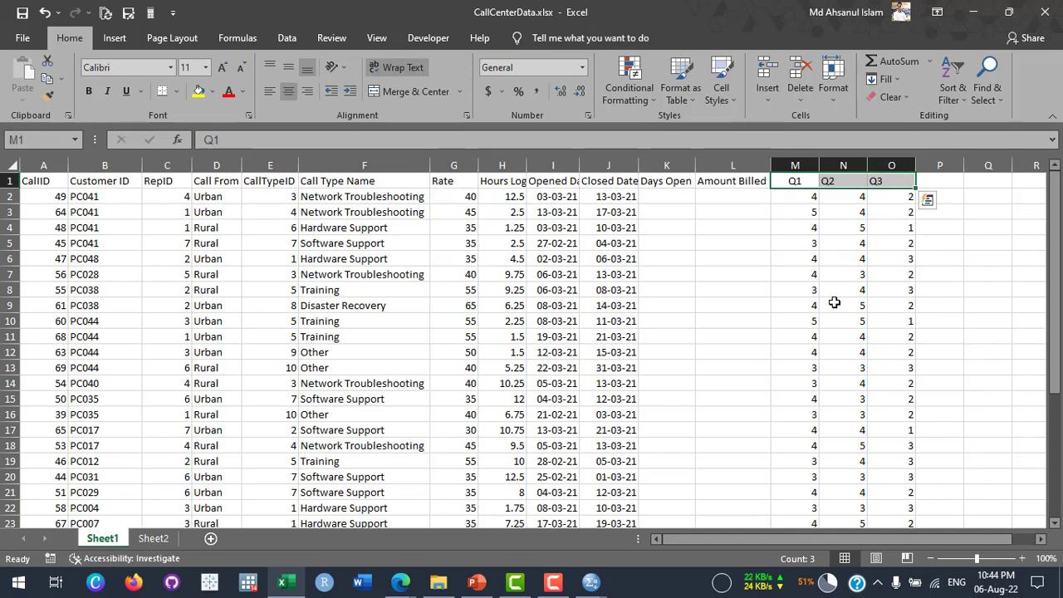
pyautogui.click(827, 242)
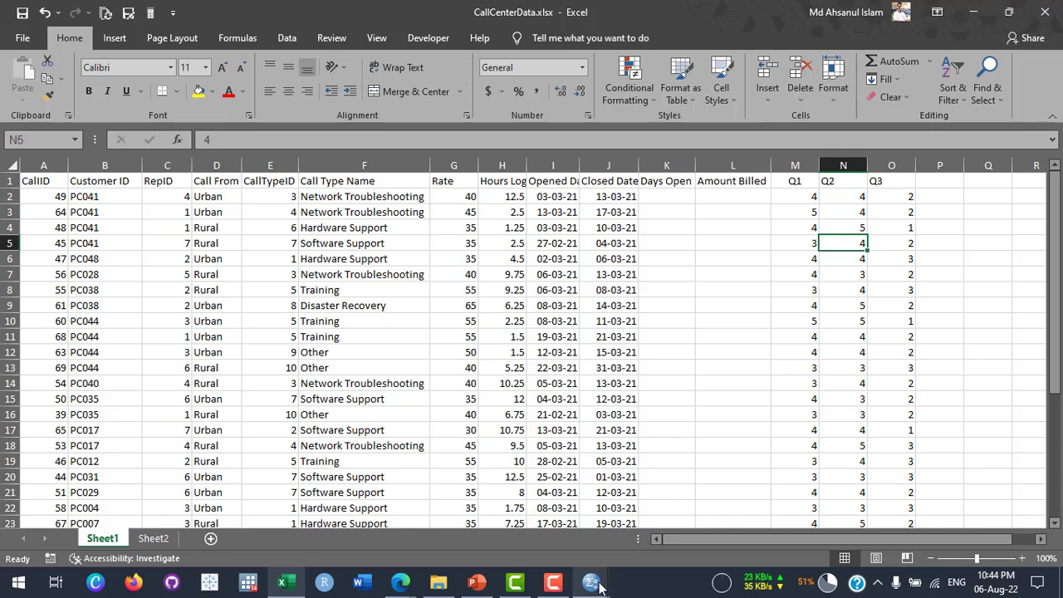
# Switch to the SPSS Data Editor showing first_entry.sav and start importing data from an Excel file
pyautogui.moveTo(599, 586)
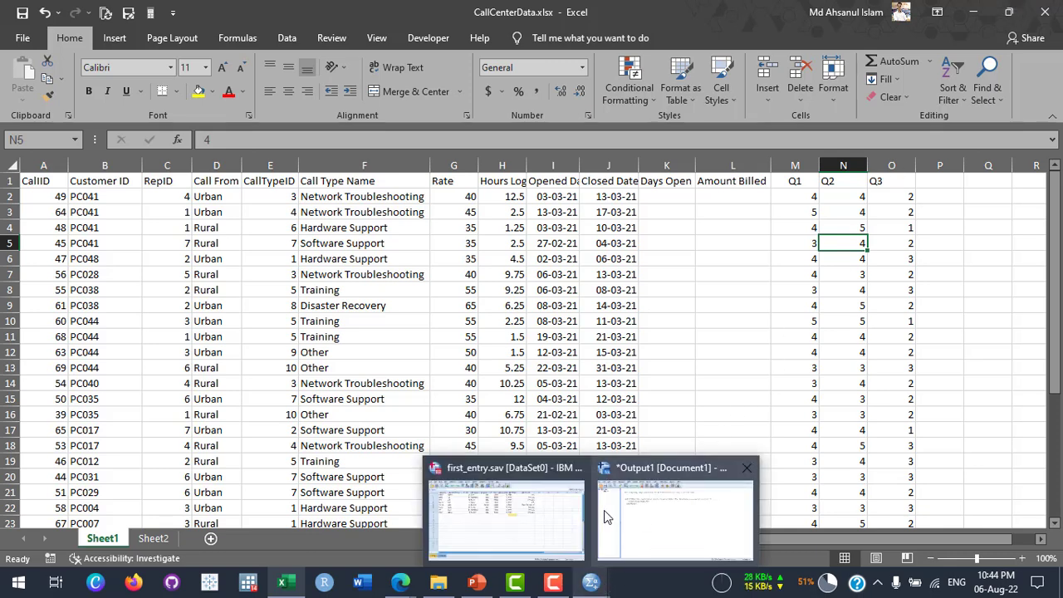
pyautogui.click(467, 515)
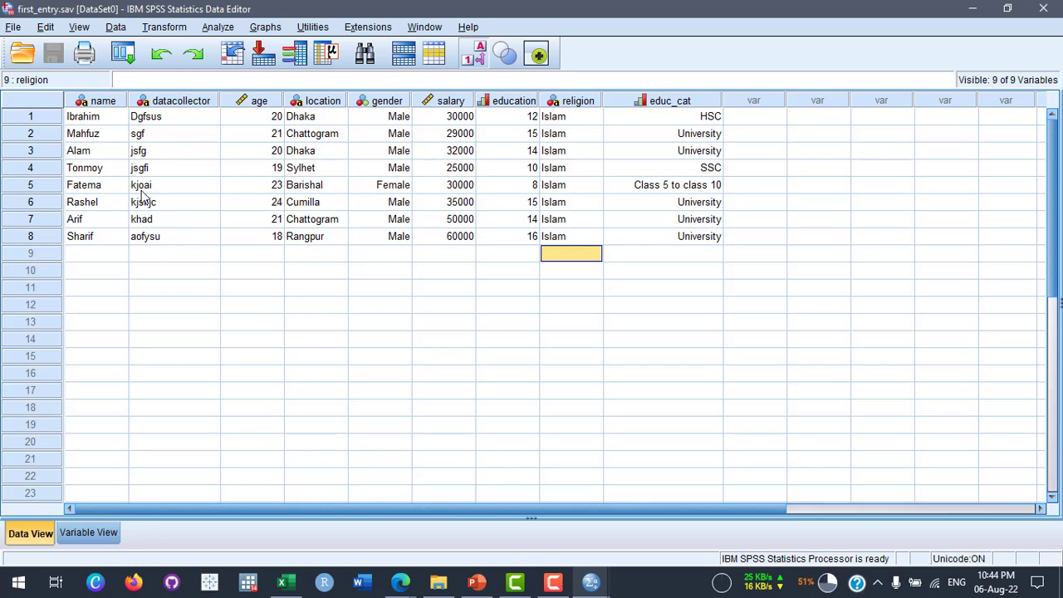
pyautogui.click(14, 27)
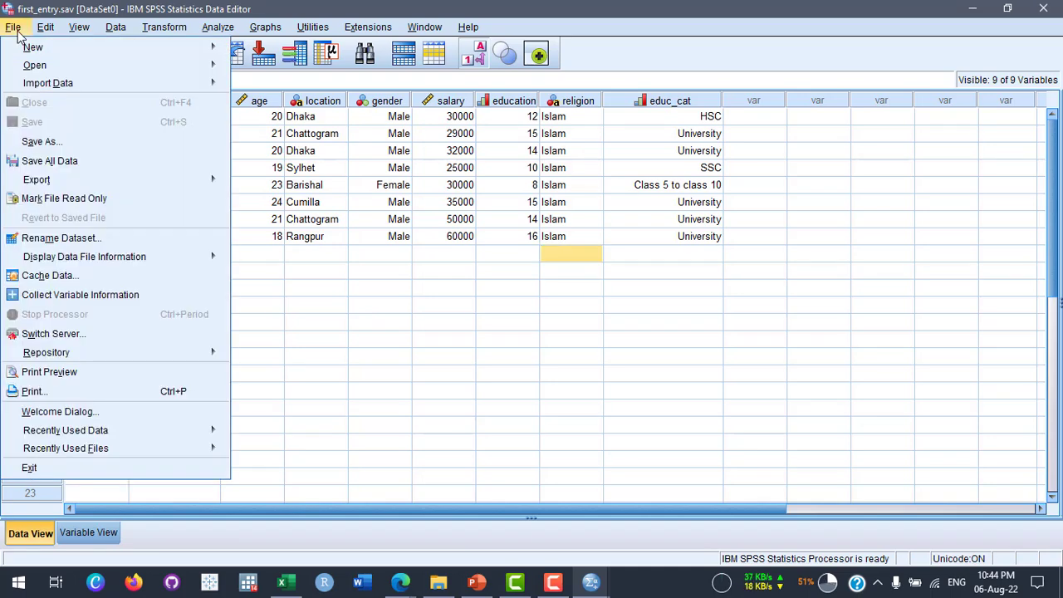
pyautogui.moveTo(20, 65)
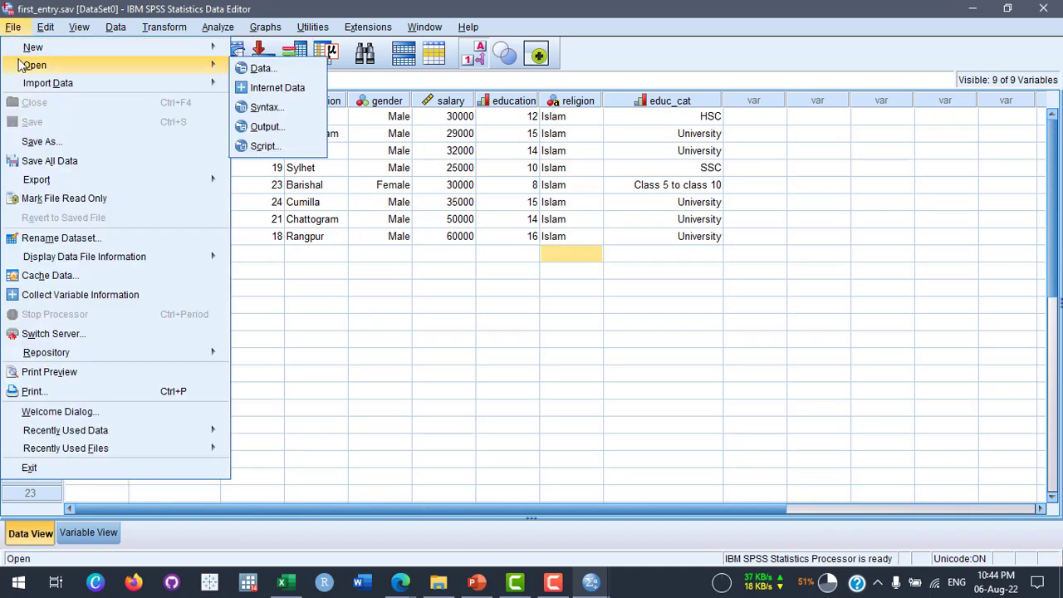
pyautogui.moveTo(21, 83)
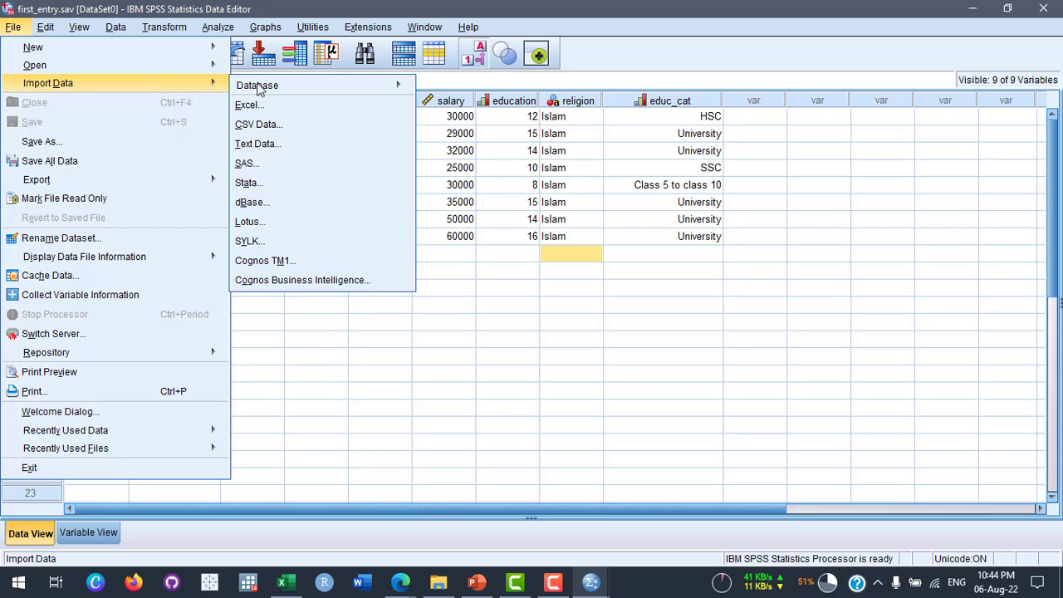
pyautogui.click(350, 114)
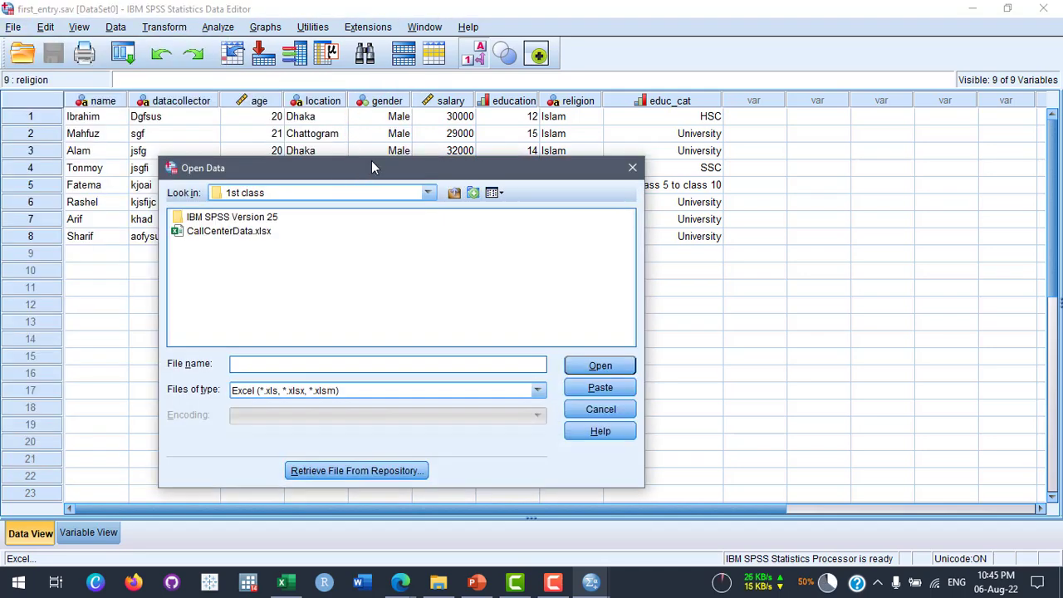
pyautogui.moveTo(370, 168); pyautogui.dragTo(467, 110)
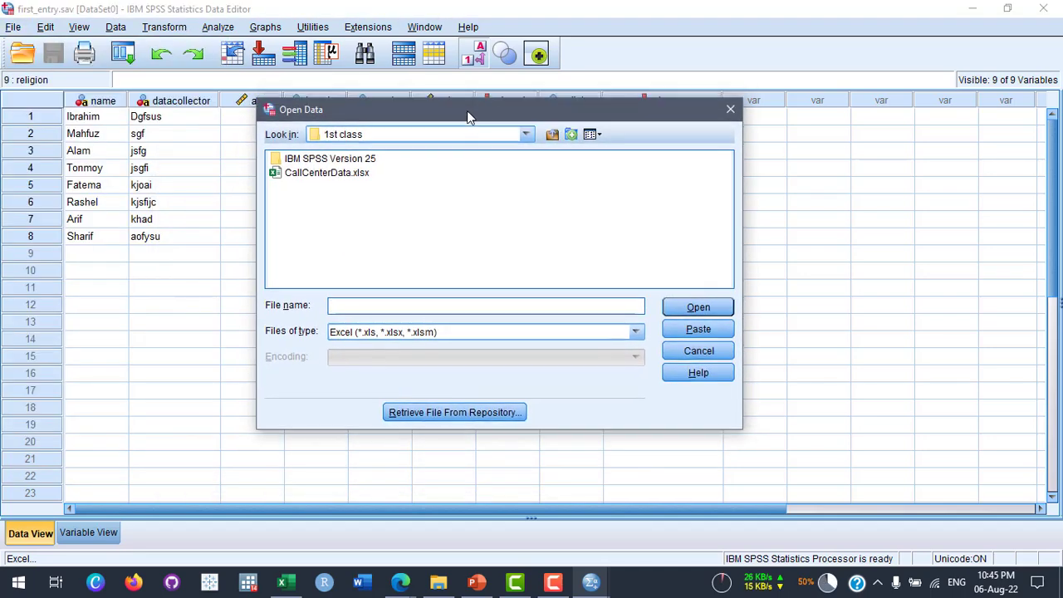
# Select CallCenterData.xlsx in the 1st class folder and open it to reach the Read Excel File settings
pyautogui.click(341, 176)
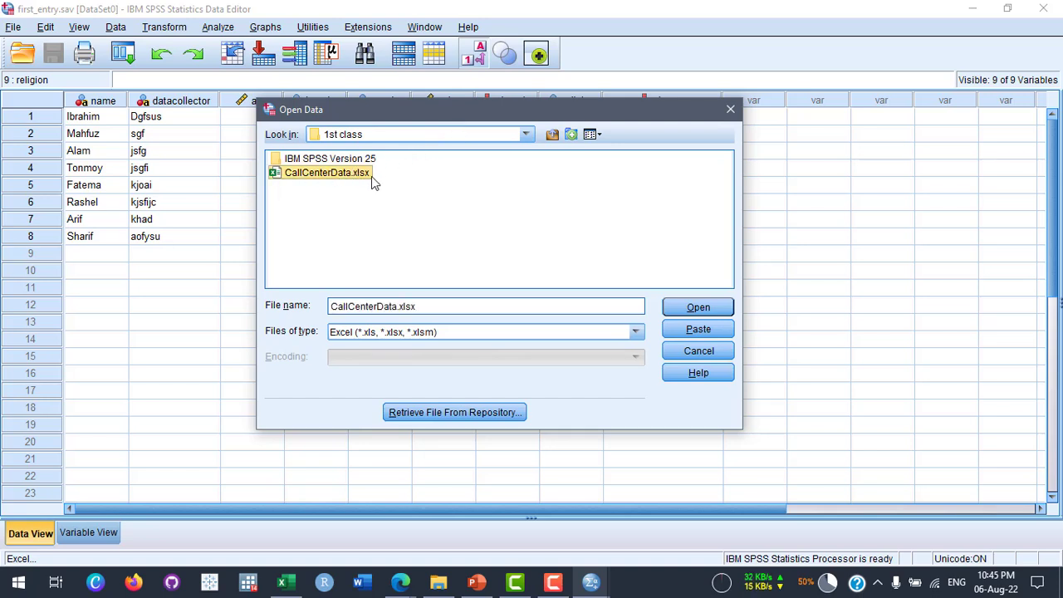
pyautogui.click(503, 134)
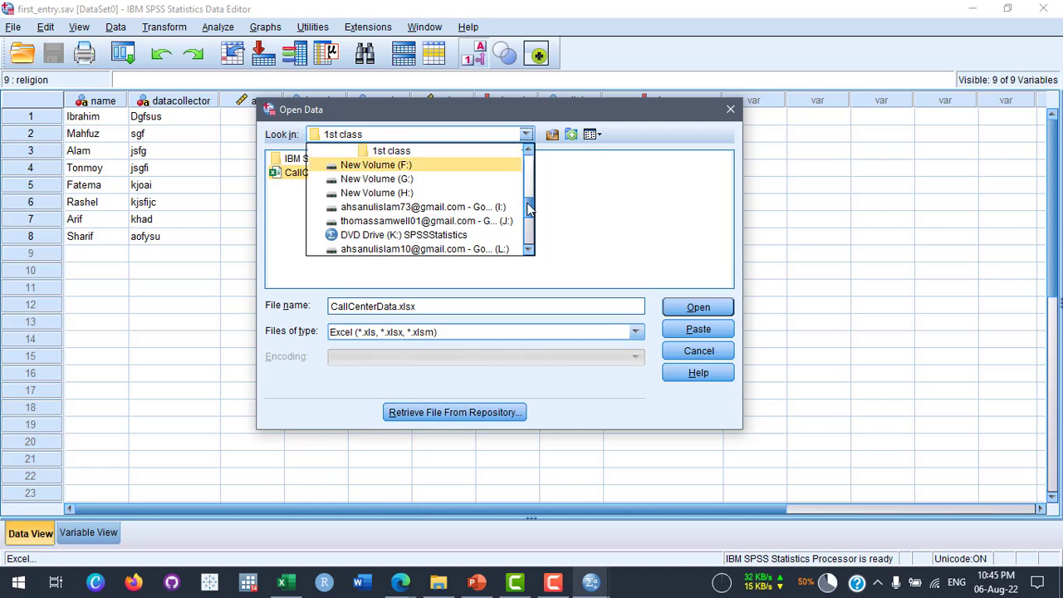
pyautogui.moveTo(530, 203)
pyautogui.mouseDown()
pyautogui.moveTo(529, 163)
pyautogui.moveTo(521, 208)
pyautogui.moveTo(521, 199)
pyautogui.mouseUp()
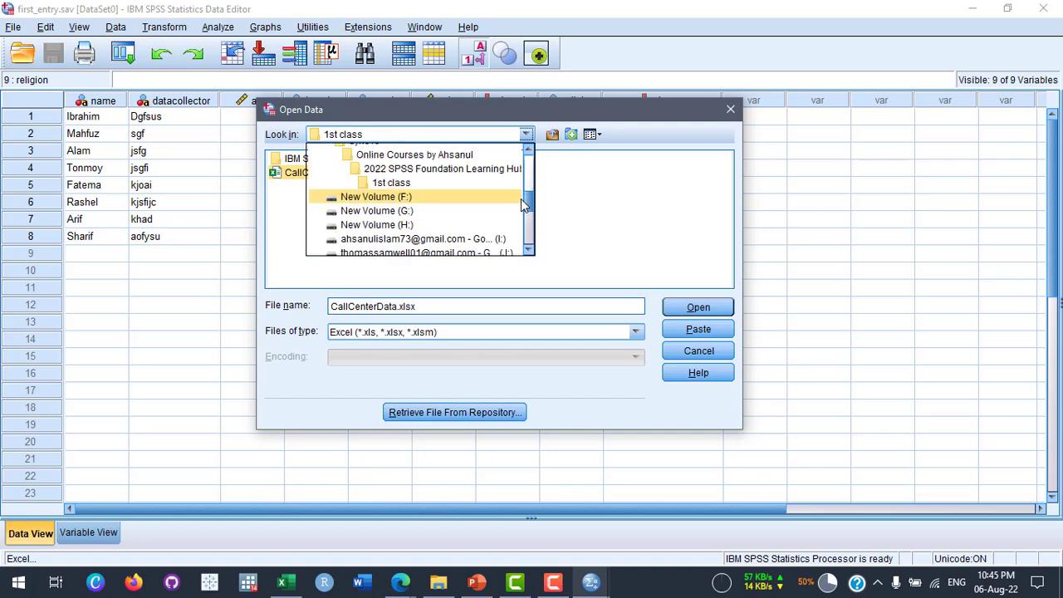
pyautogui.click(639, 214)
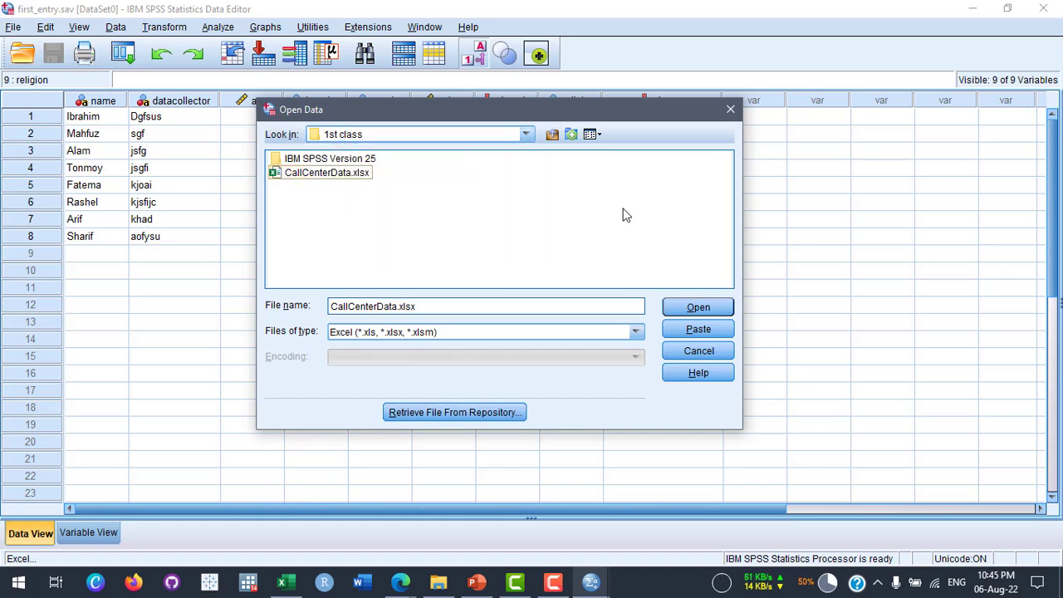
pyautogui.click(345, 172)
pyautogui.click(460, 191)
pyautogui.click(328, 175)
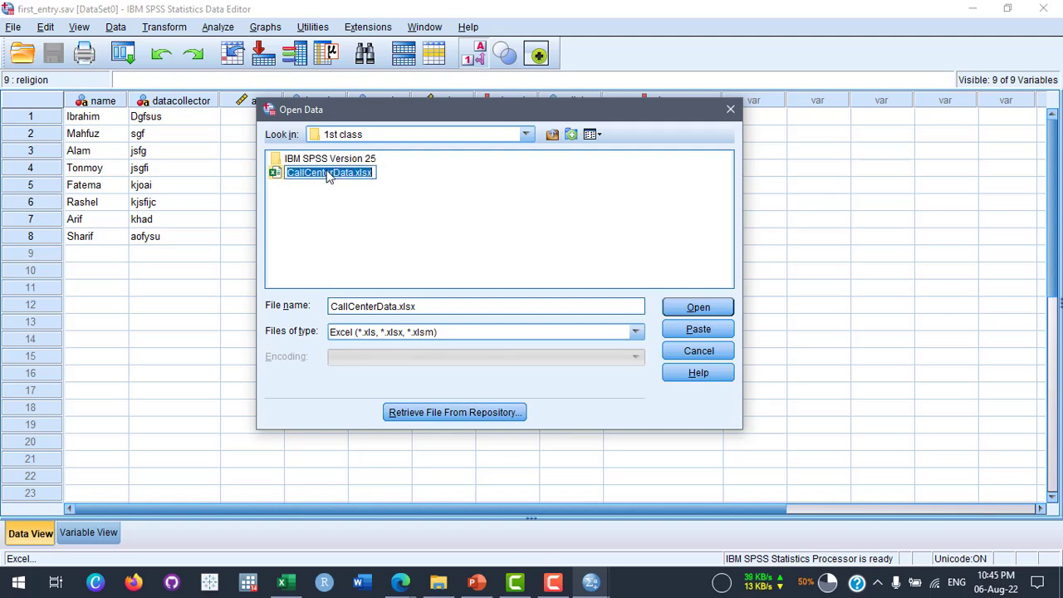
pyautogui.click(328, 175)
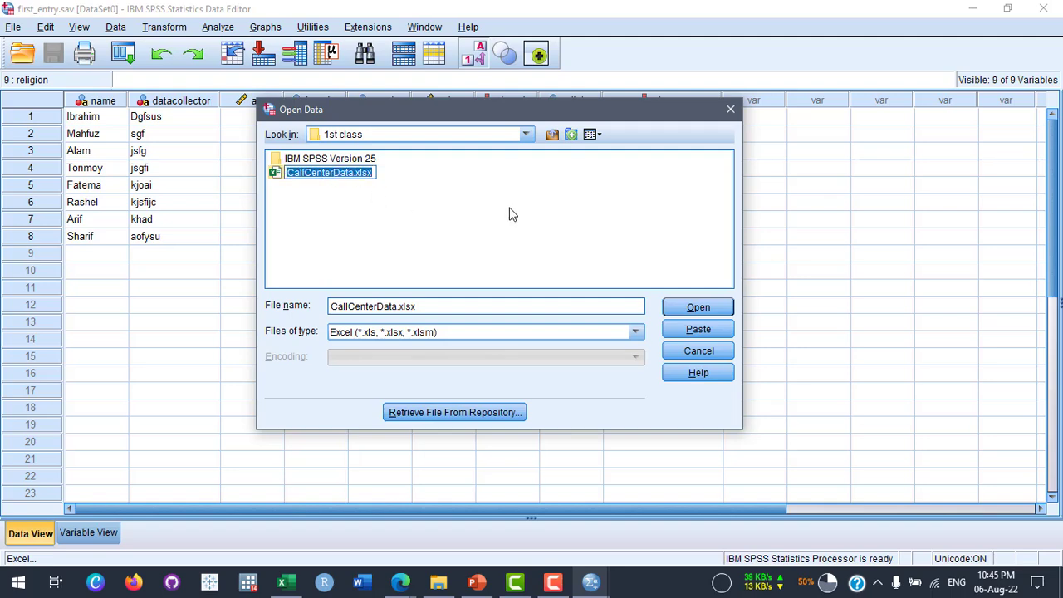
pyautogui.click(696, 309)
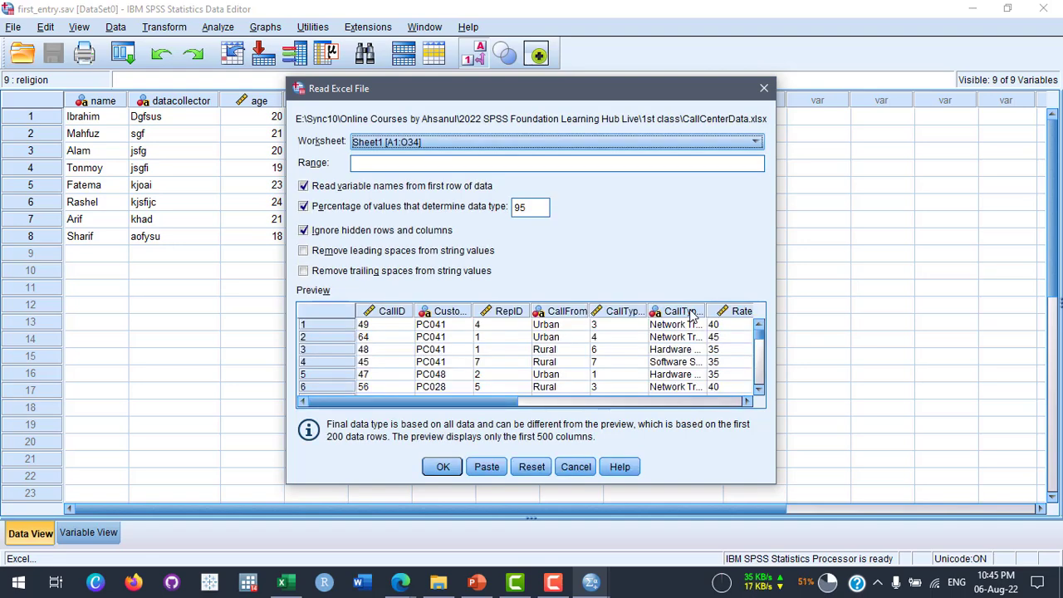
pyautogui.moveTo(525, 88); pyautogui.dragTo(520, 54)
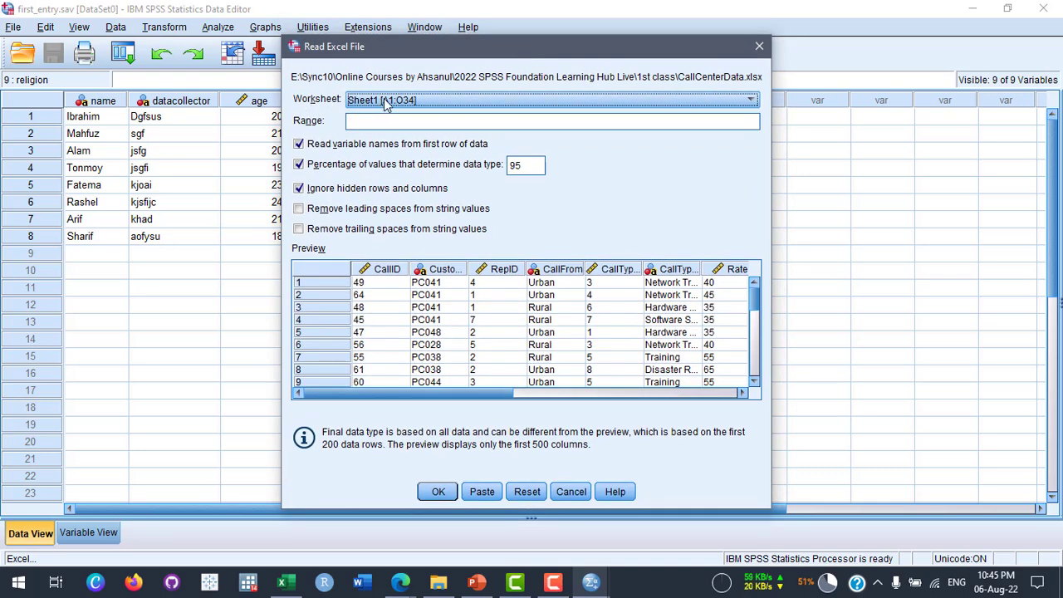
# Check the CallCenterData.xlsx records in Excel, then choose Sheet1 as the worksheet to import in SPSS
pyautogui.click(281, 582)
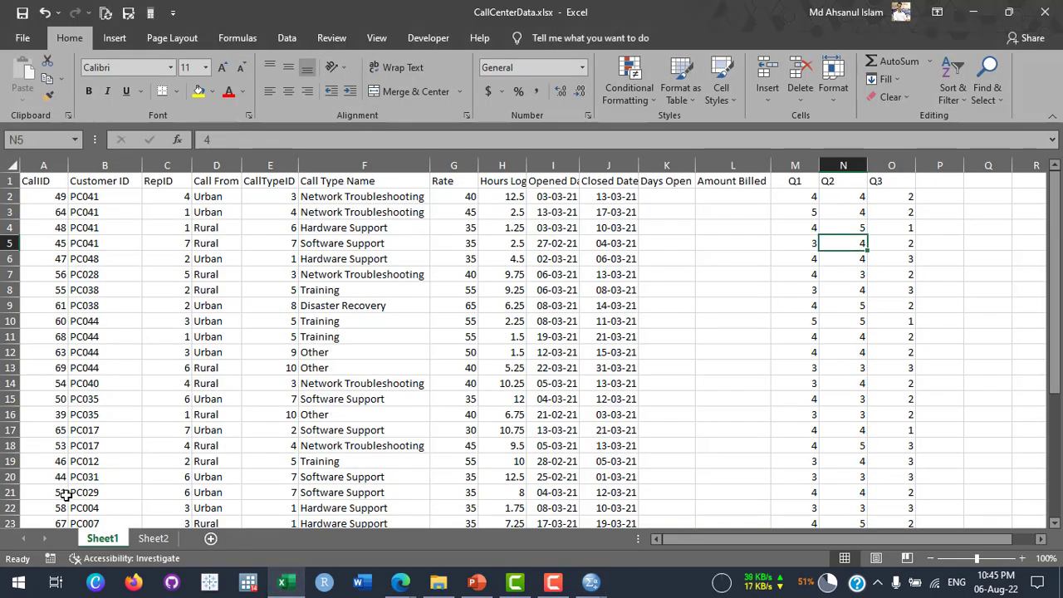
pyautogui.click(289, 584)
pyautogui.click(287, 582)
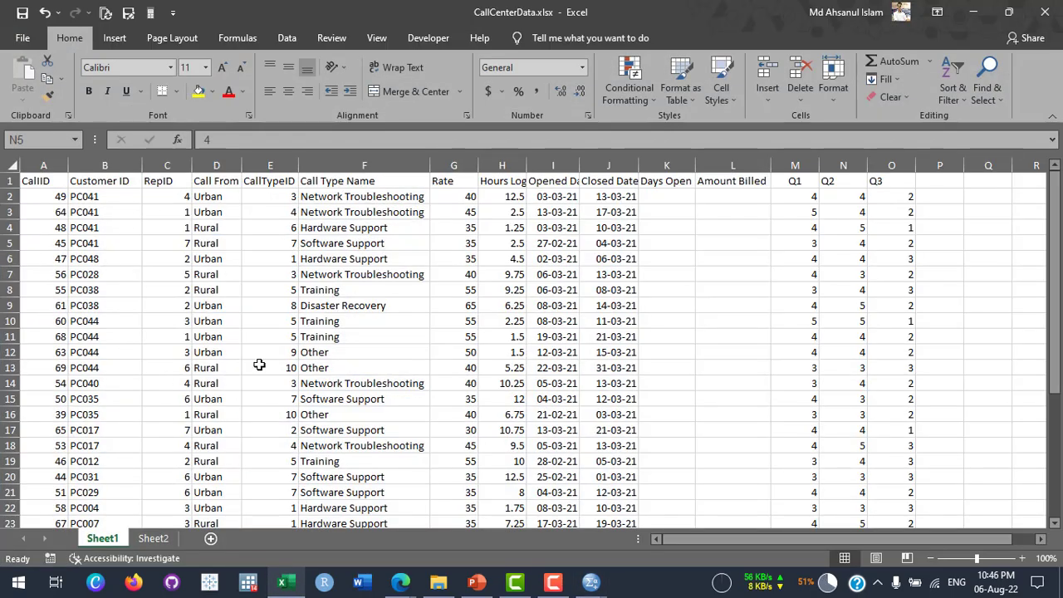
pyautogui.click(286, 583)
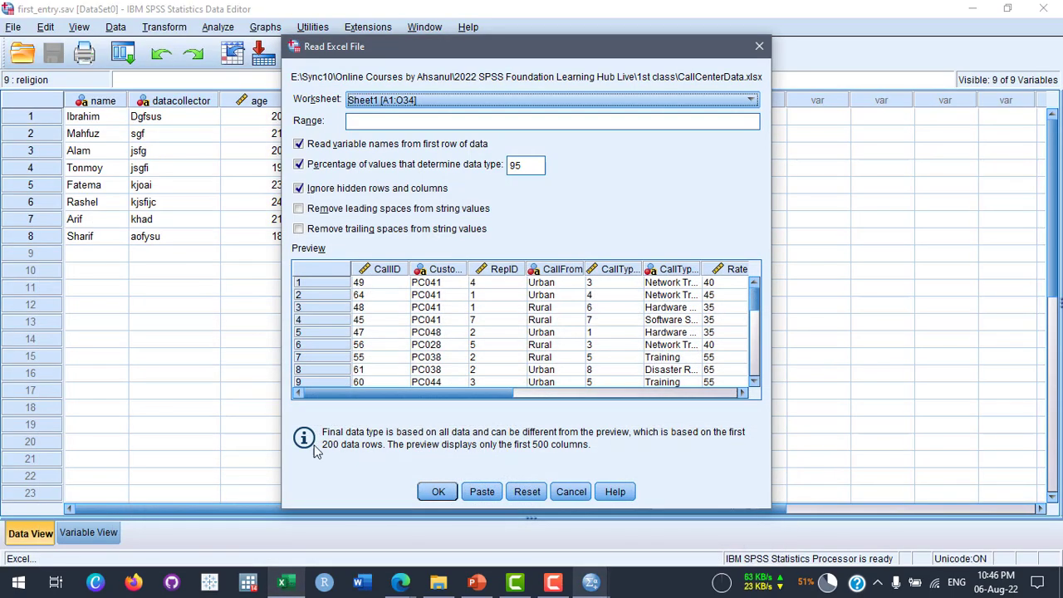
pyautogui.click(405, 102)
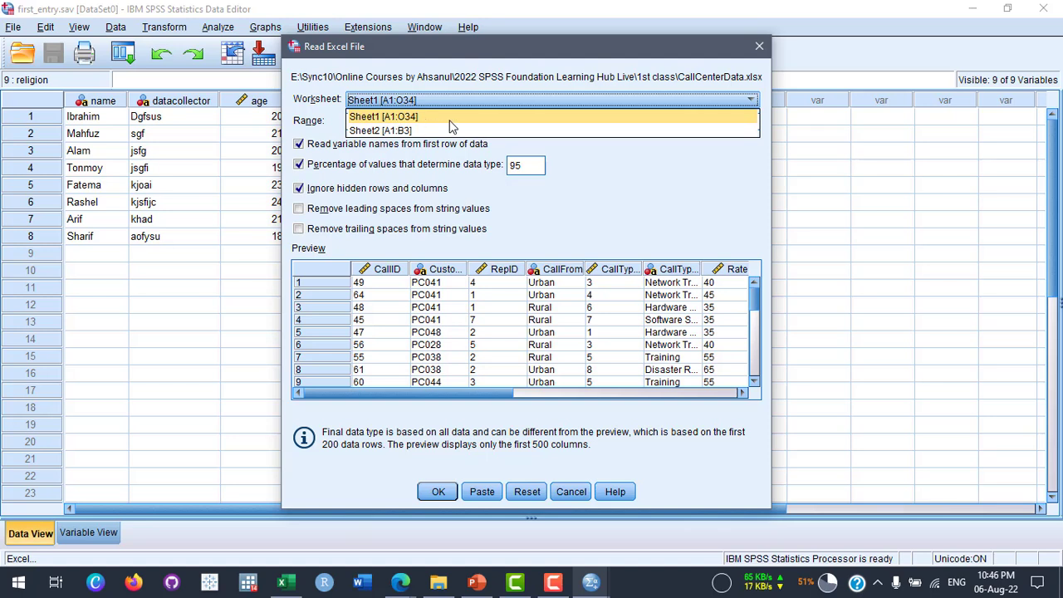
pyautogui.click(424, 118)
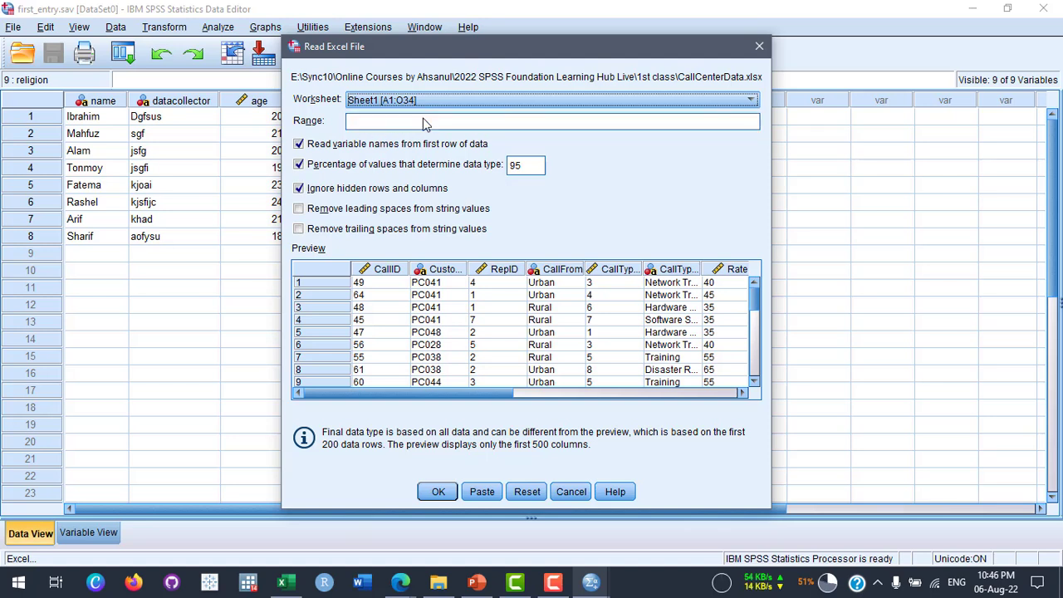
pyautogui.click(362, 121)
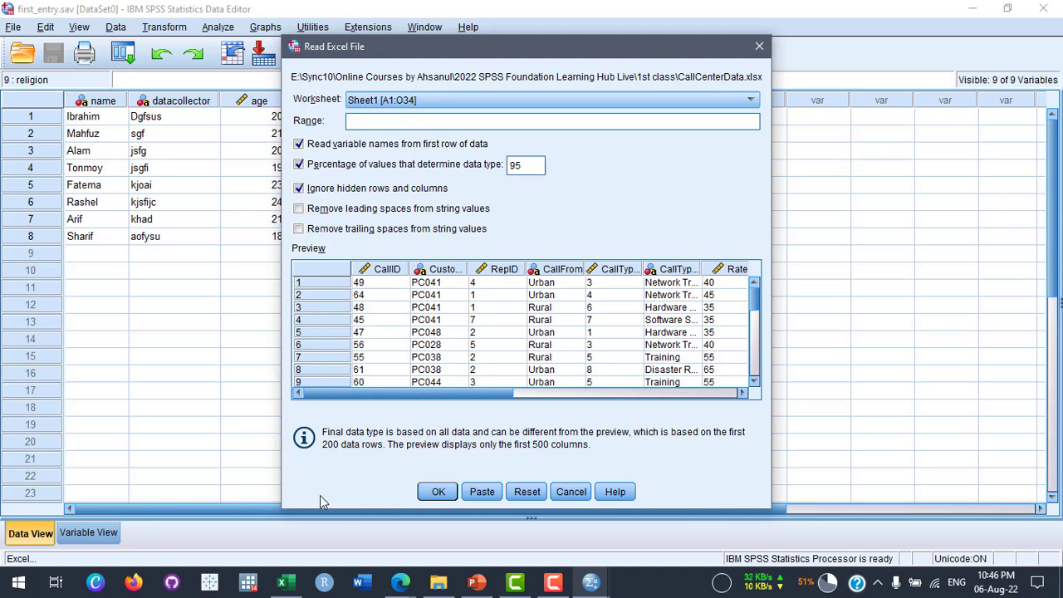
# Examine the full data extent on Sheet1 in Excel from A1 to O34, then return to the SPSS import settings
pyautogui.click(286, 583)
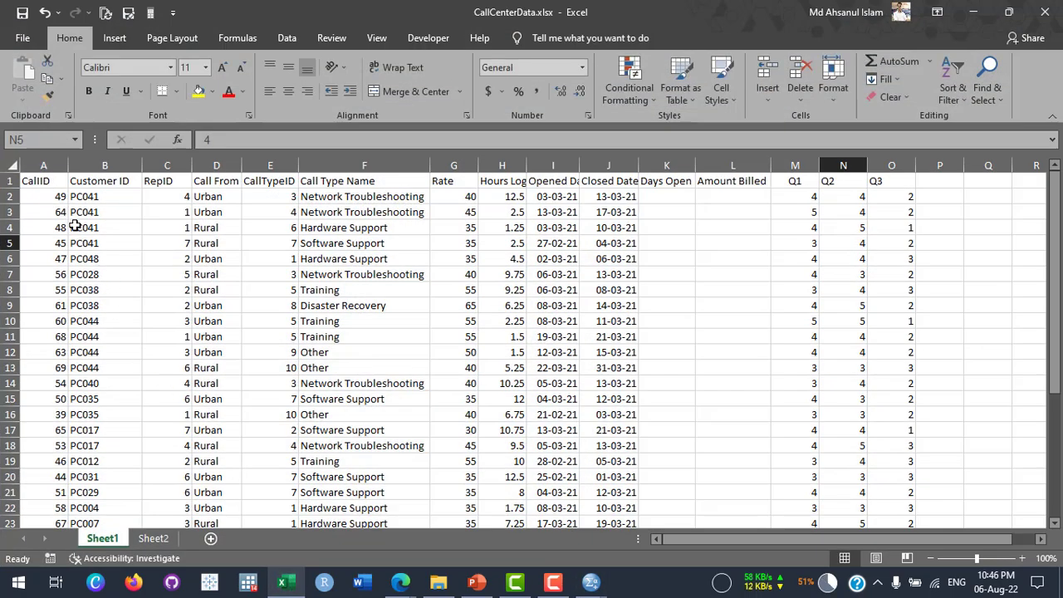
pyautogui.click(41, 179)
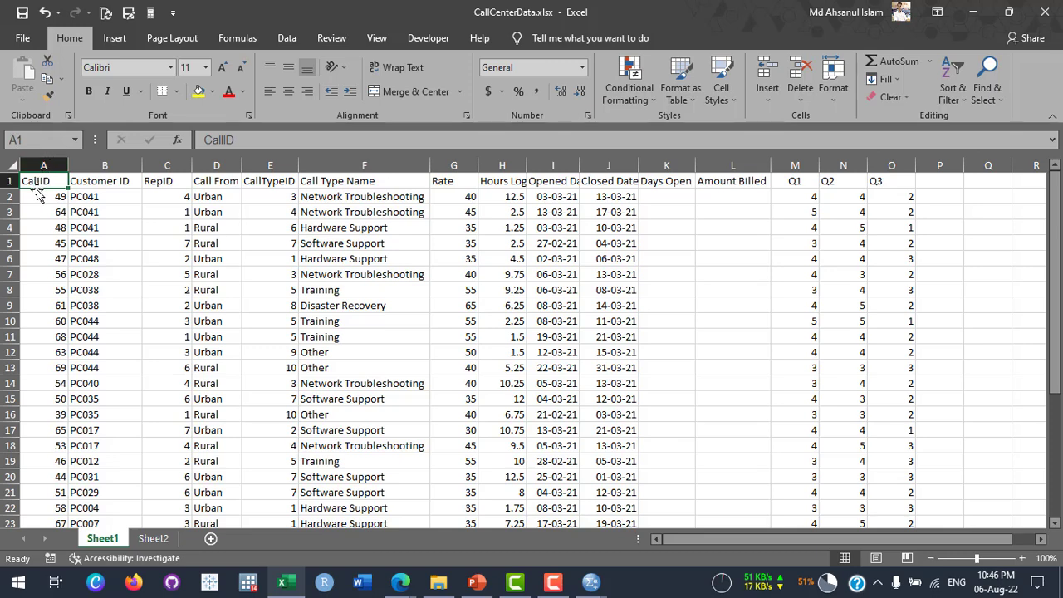
pyautogui.moveTo(62, 181); pyautogui.dragTo(873, 491)
pyautogui.click(895, 492)
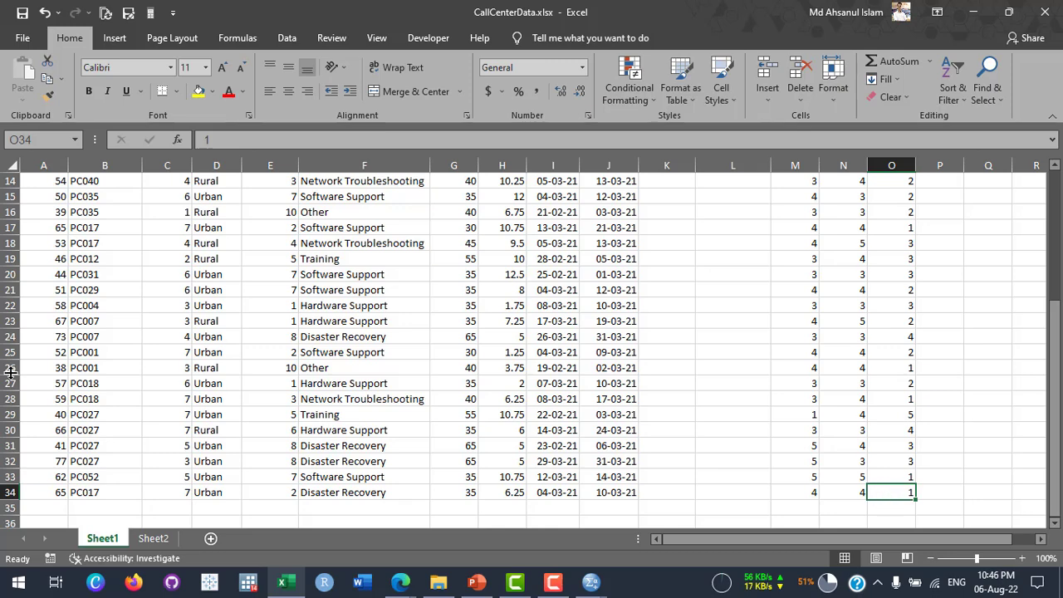
pyautogui.scroll(5, 41, 266)
pyautogui.click(48, 184)
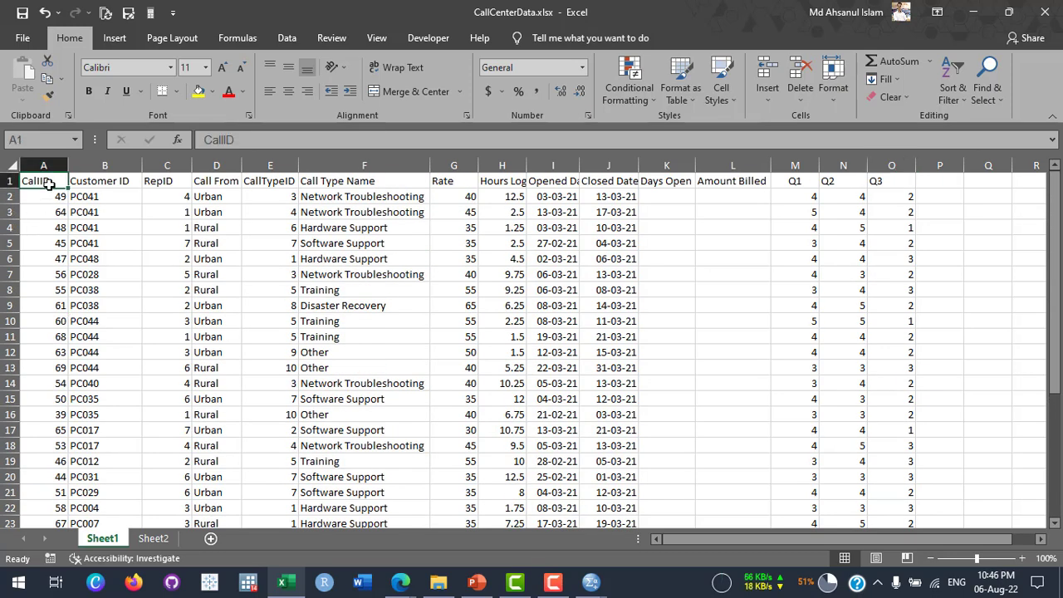
pyautogui.scroll(-7, 207, 387)
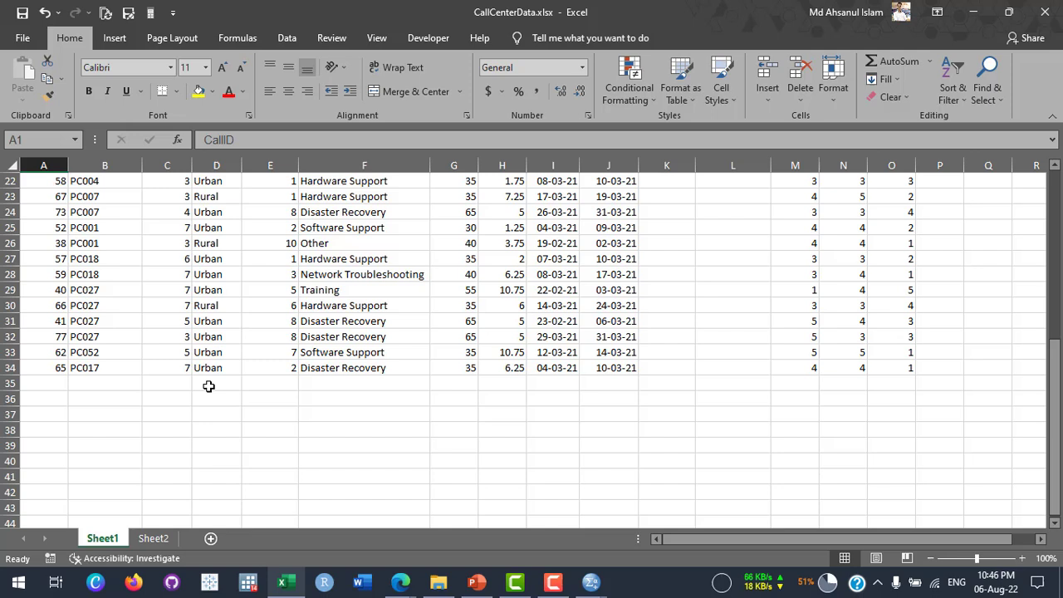
pyautogui.click(898, 369)
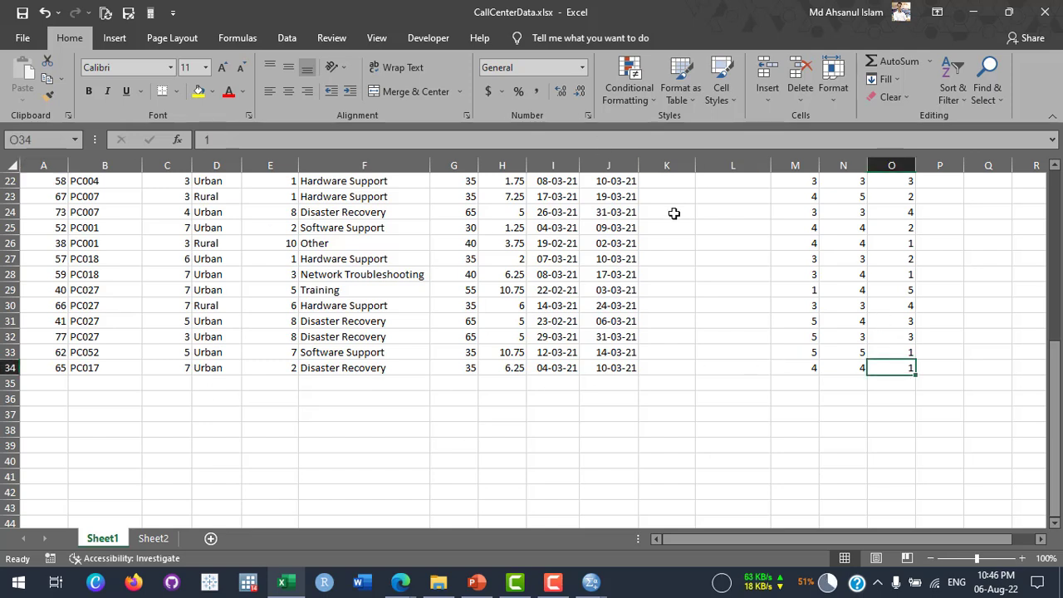
pyautogui.click(291, 584)
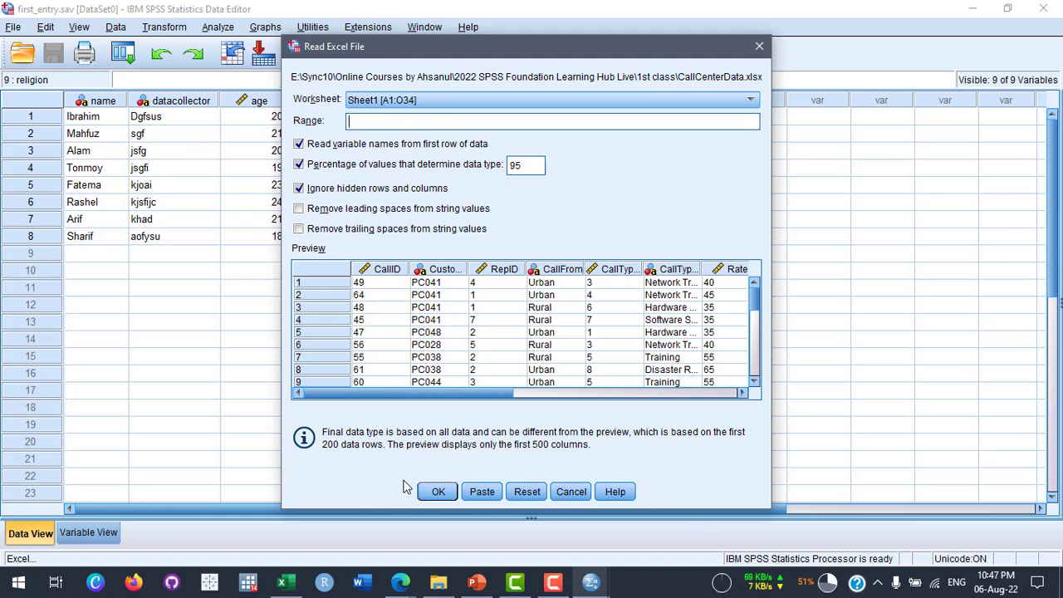
# Locate the CallID to Closed Date block on Sheet1, try A1:J34 as the import range, and clear that range
pyautogui.click(294, 578)
pyautogui.scroll(7, 664, 258)
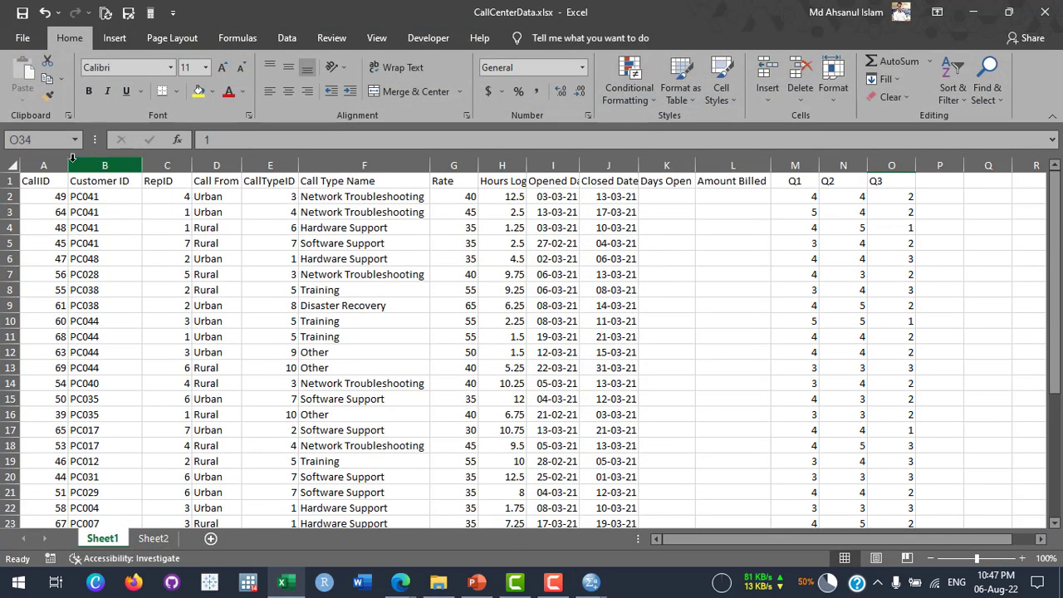
pyautogui.click(628, 180)
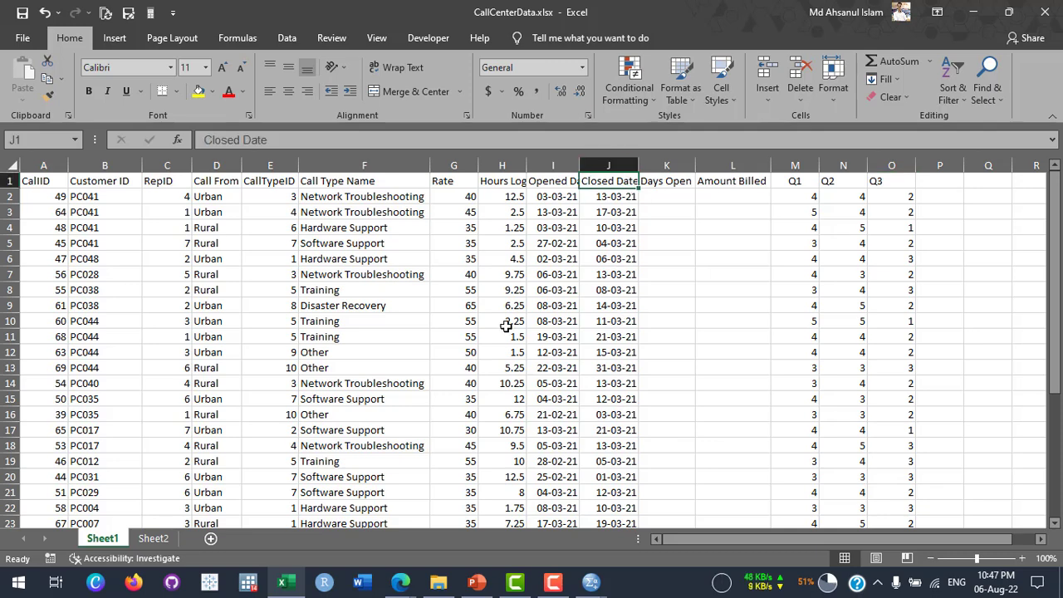
pyautogui.click(55, 181)
pyautogui.scroll(-8, 279, 274)
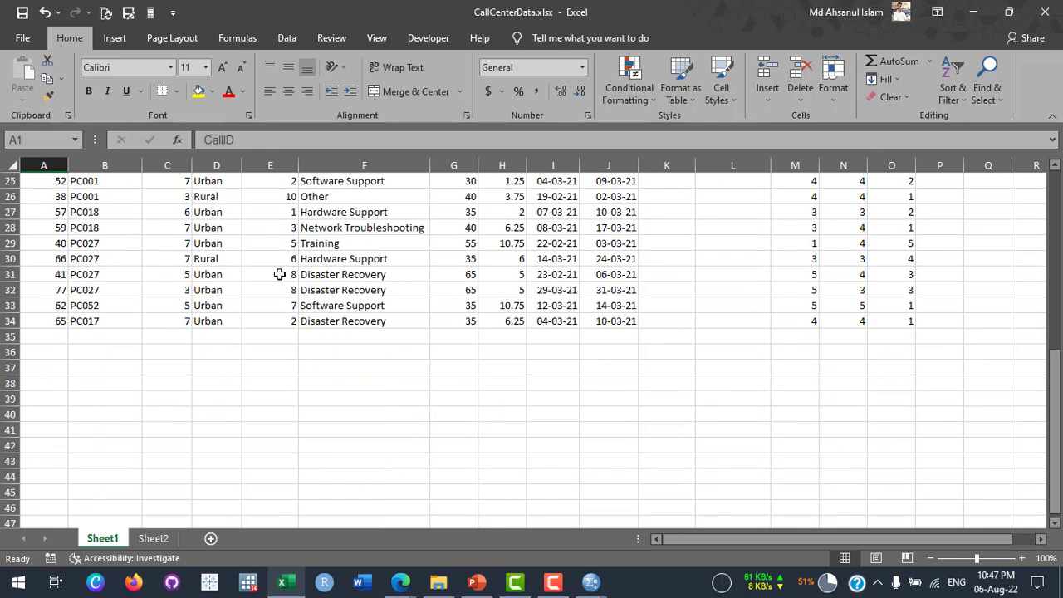
pyautogui.click(608, 322)
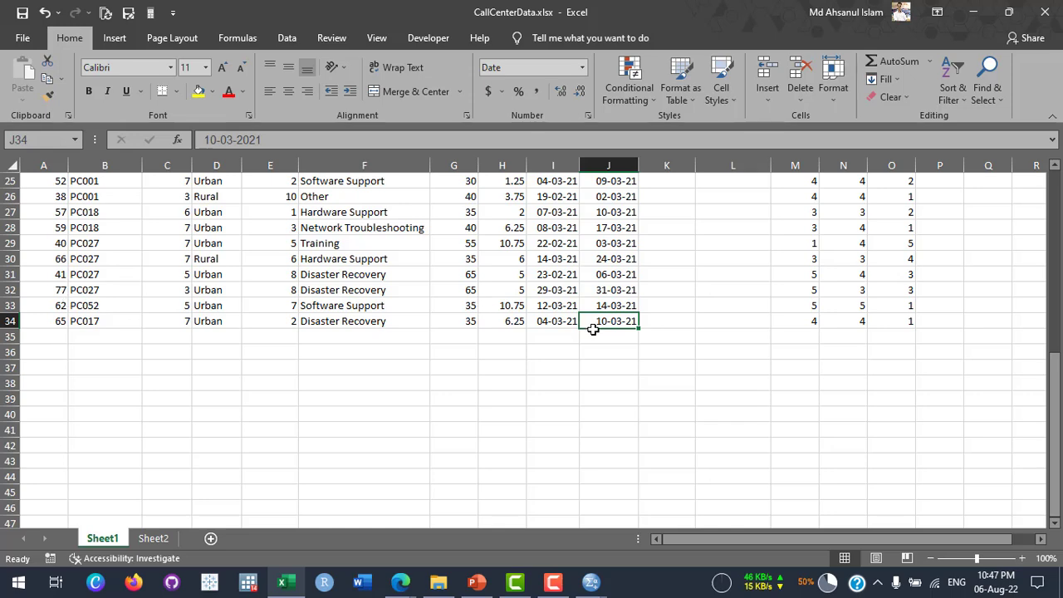
pyautogui.click(283, 581)
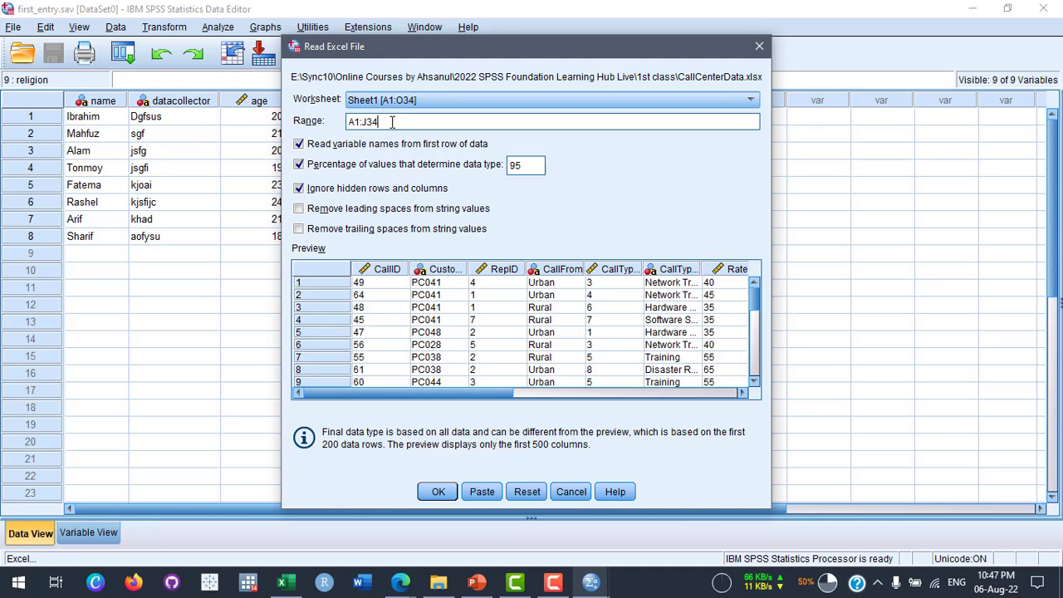
pyautogui.moveTo(389, 121); pyautogui.dragTo(335, 120)
pyautogui.press('BackSpace')
# Highlight the Sheet1 headings from CallID to Q3 and import the whole sheet, reading variable names from the first row
pyautogui.click(287, 586)
pyautogui.scroll(10, 208, 299)
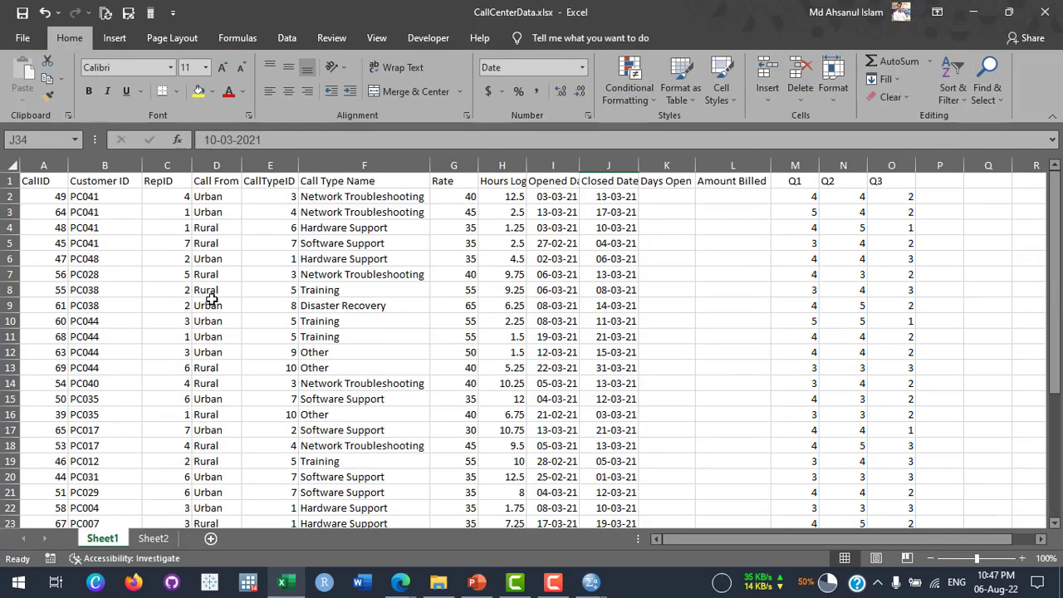
pyautogui.moveTo(33, 180); pyautogui.dragTo(879, 179)
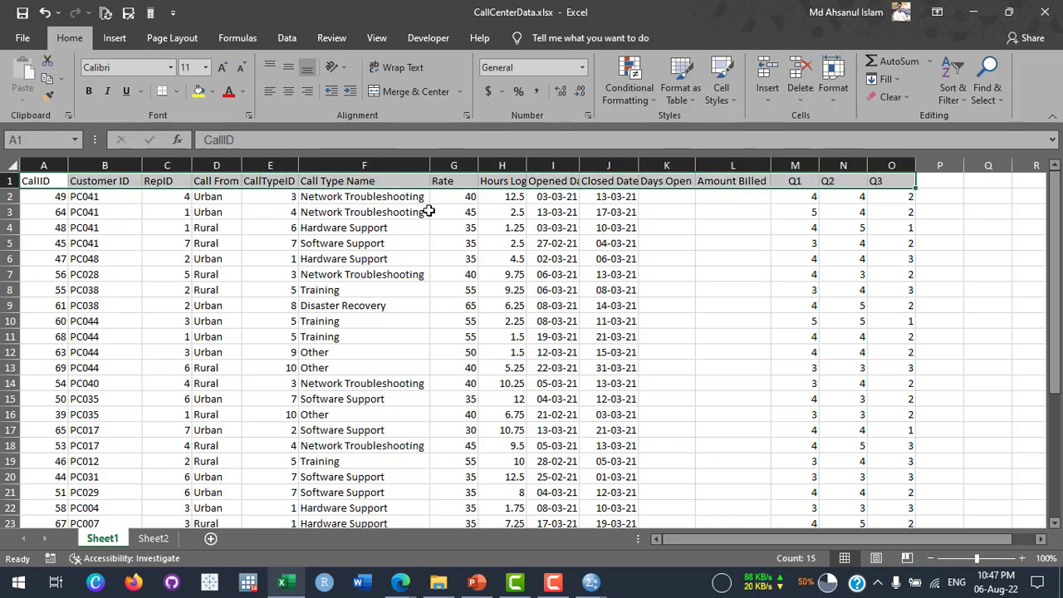
pyautogui.click(303, 587)
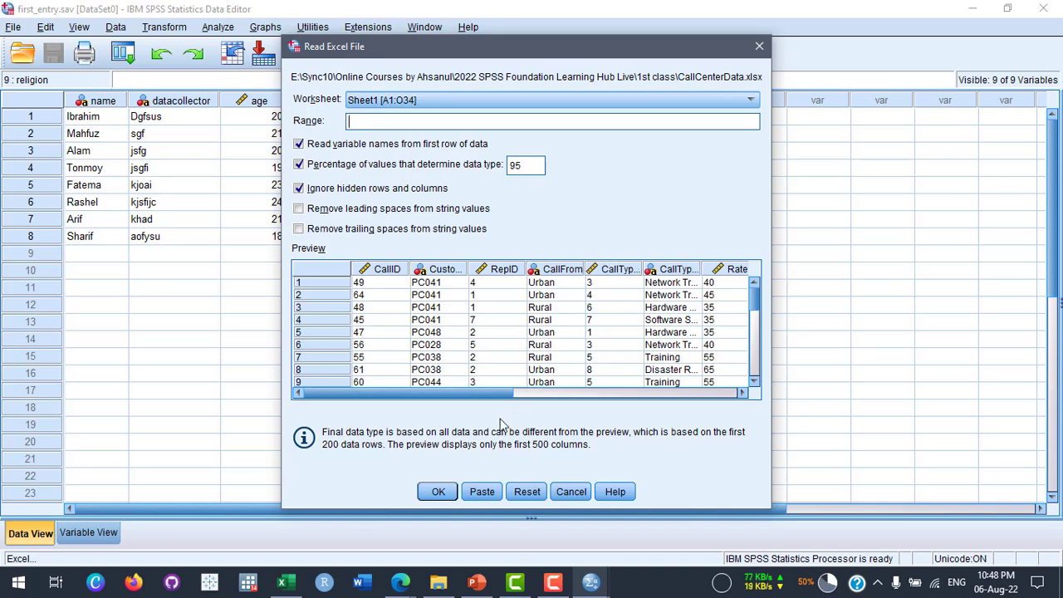
pyautogui.click(439, 491)
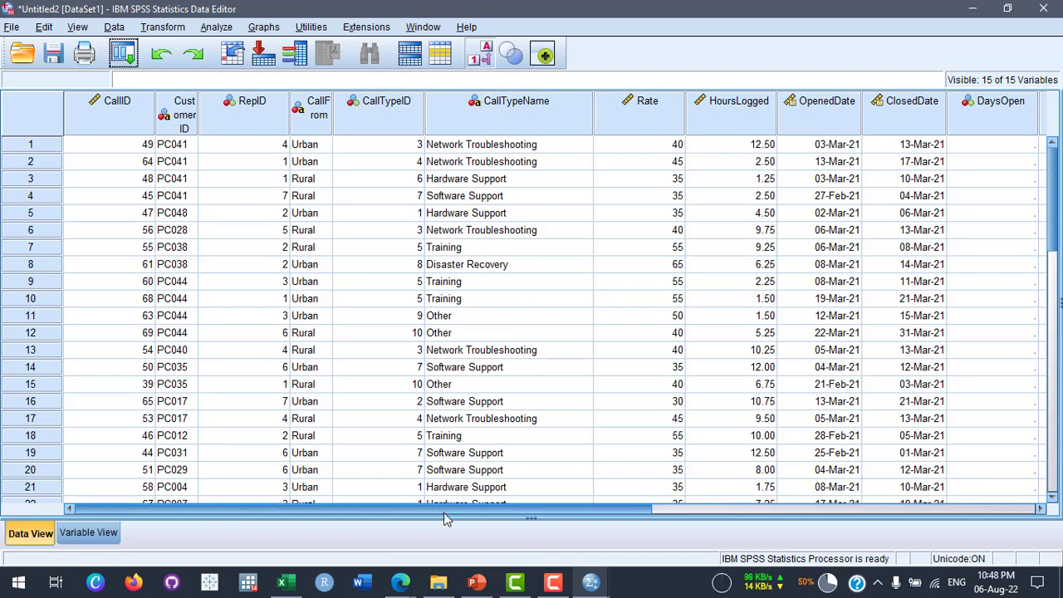
# Review the imported columns through Q3 and widen the CustomerID and CallFrom columns so their names fit on one line
pyautogui.moveTo(442, 512); pyautogui.dragTo(731, 512)
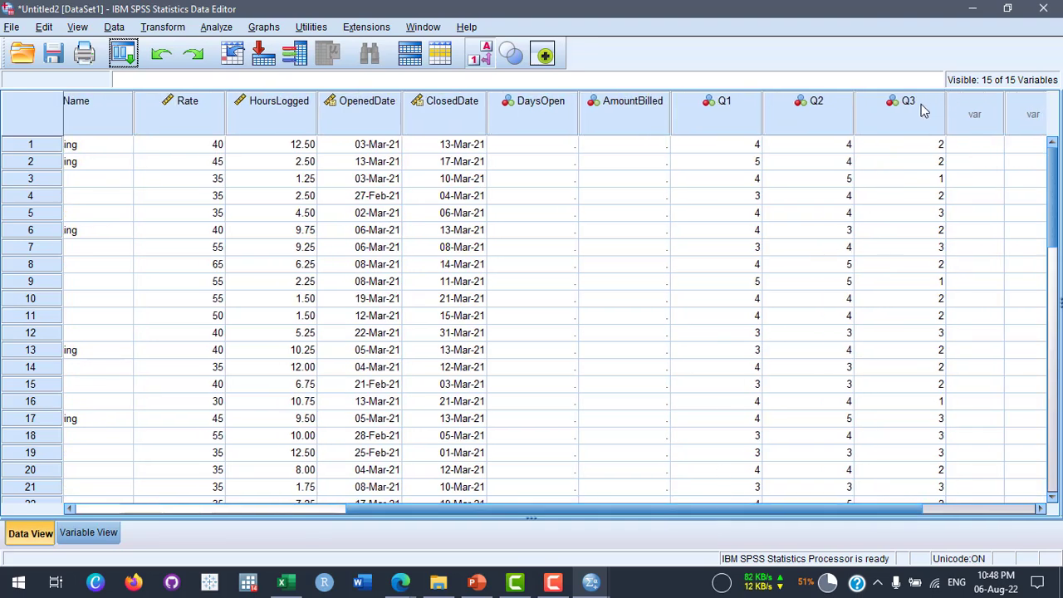
pyautogui.moveTo(811, 517); pyautogui.dragTo(455, 515)
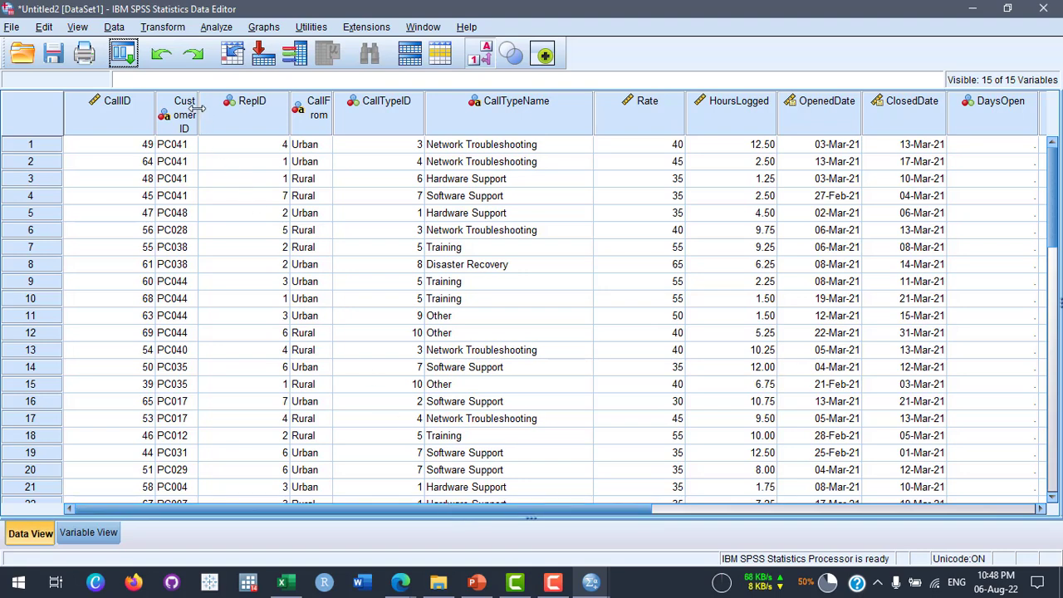
pyautogui.moveTo(208, 108); pyautogui.dragTo(240, 105)
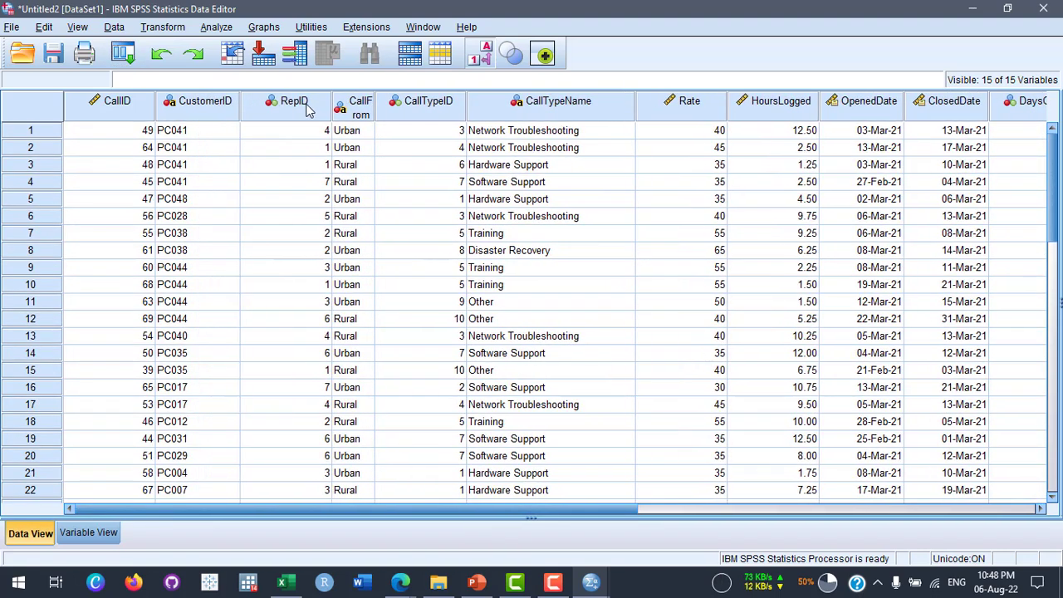
pyautogui.moveTo(375, 106); pyautogui.dragTo(410, 104)
pyautogui.moveTo(424, 510); pyautogui.dragTo(284, 523)
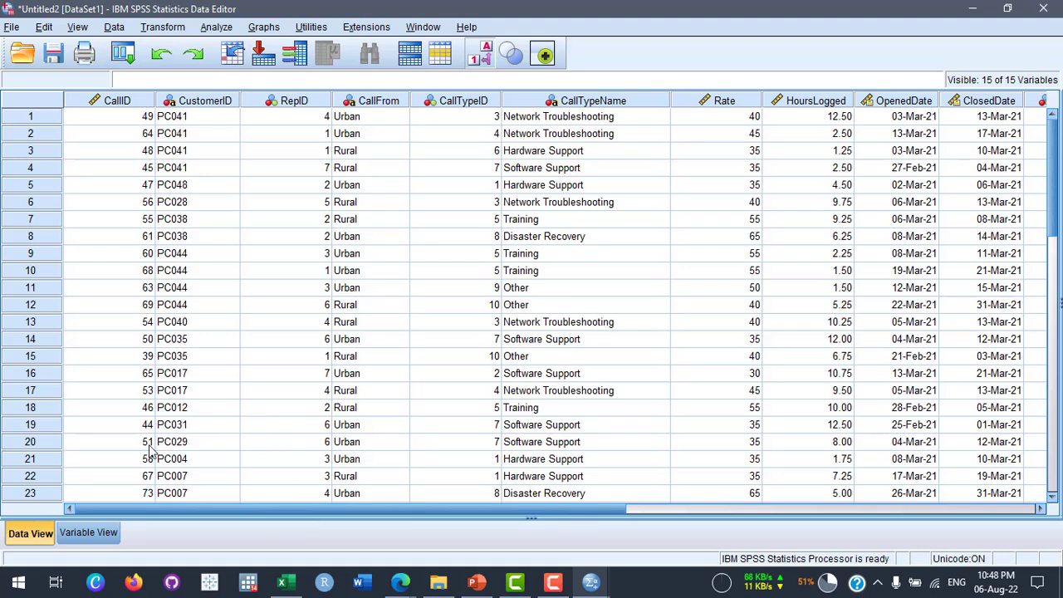
# Show the imported variables' definitions and set the measurement level of CallID to Nominal
pyautogui.click(88, 534)
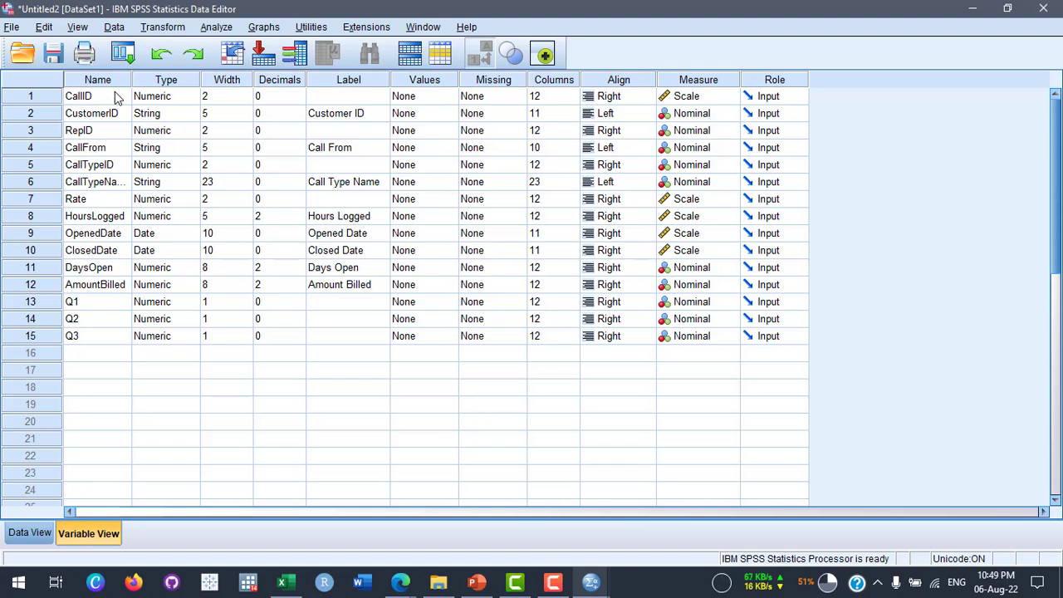
pyautogui.click(731, 98)
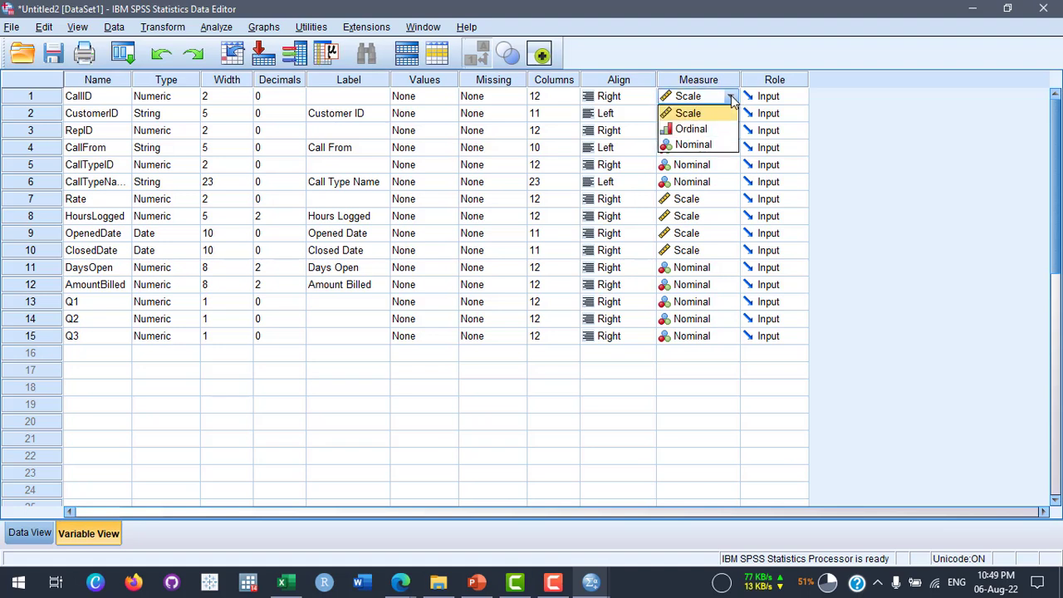
pyautogui.click(706, 146)
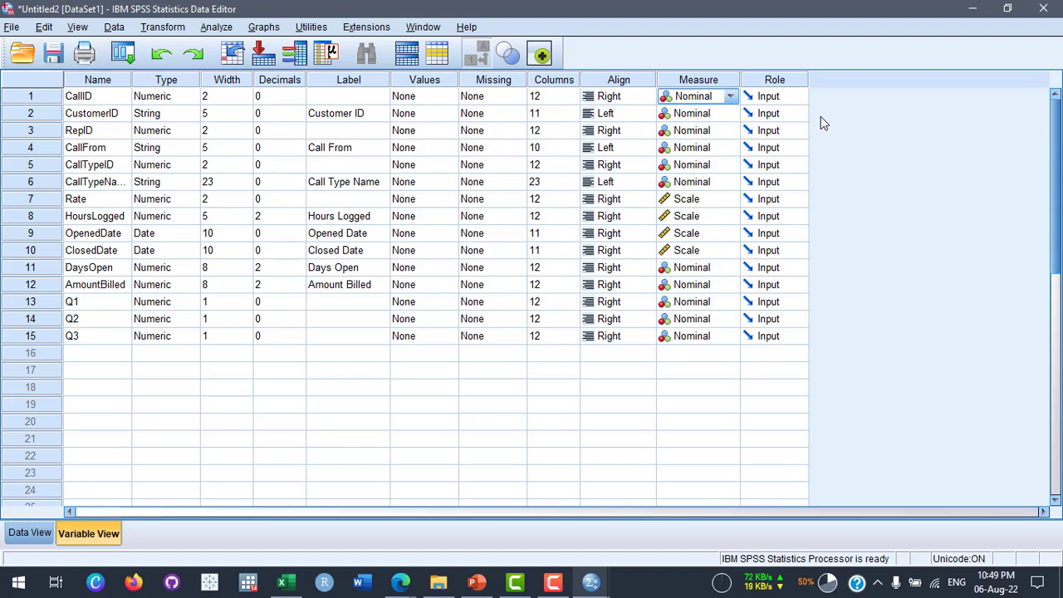
pyautogui.click(728, 98)
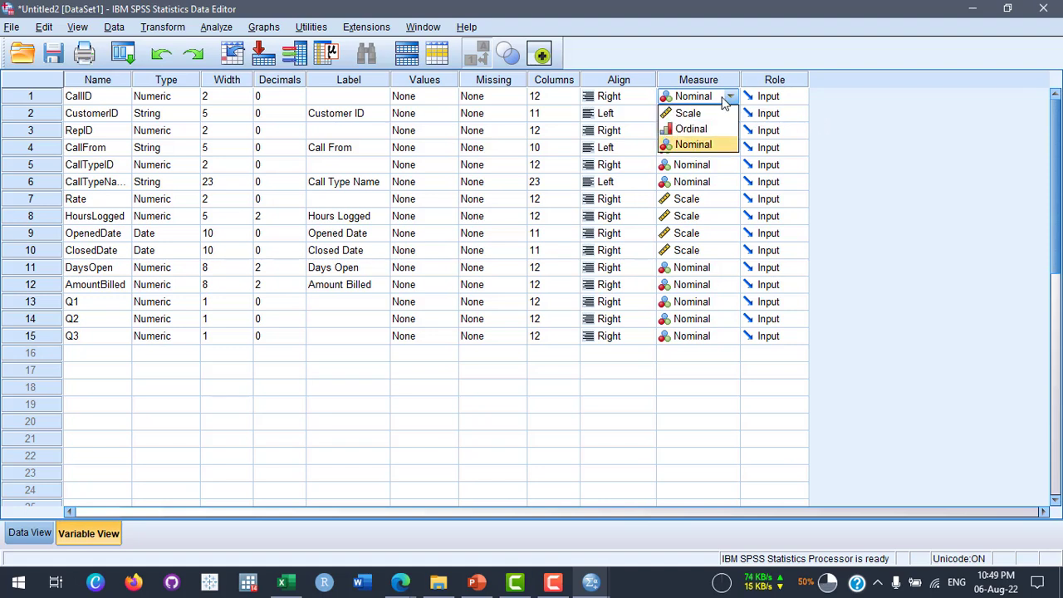
pyautogui.click(707, 145)
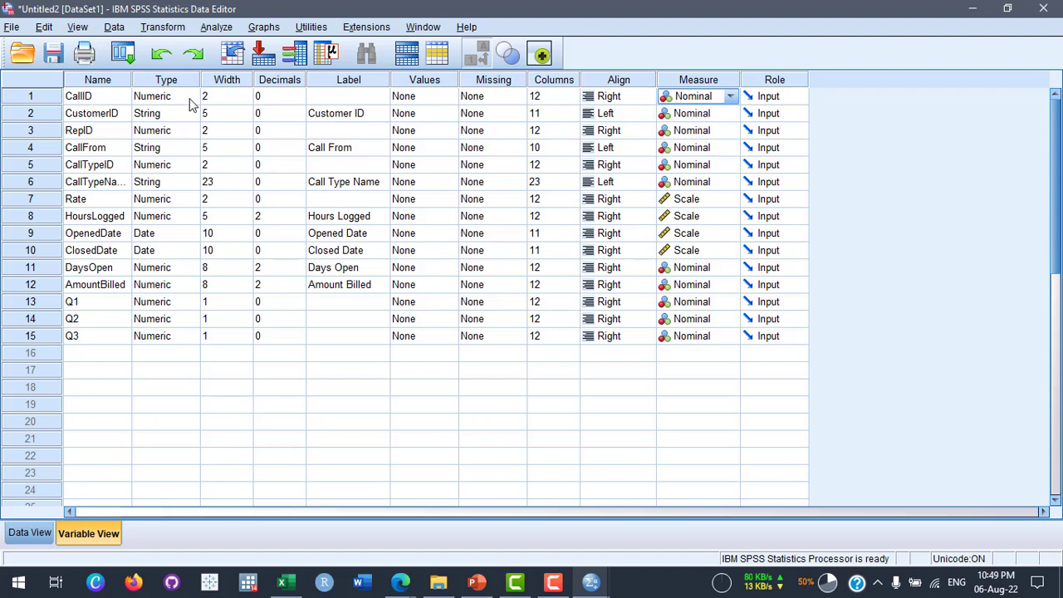
# Set the width of the CallID variable to 3
pyautogui.click(248, 101)
pyautogui.click(246, 99)
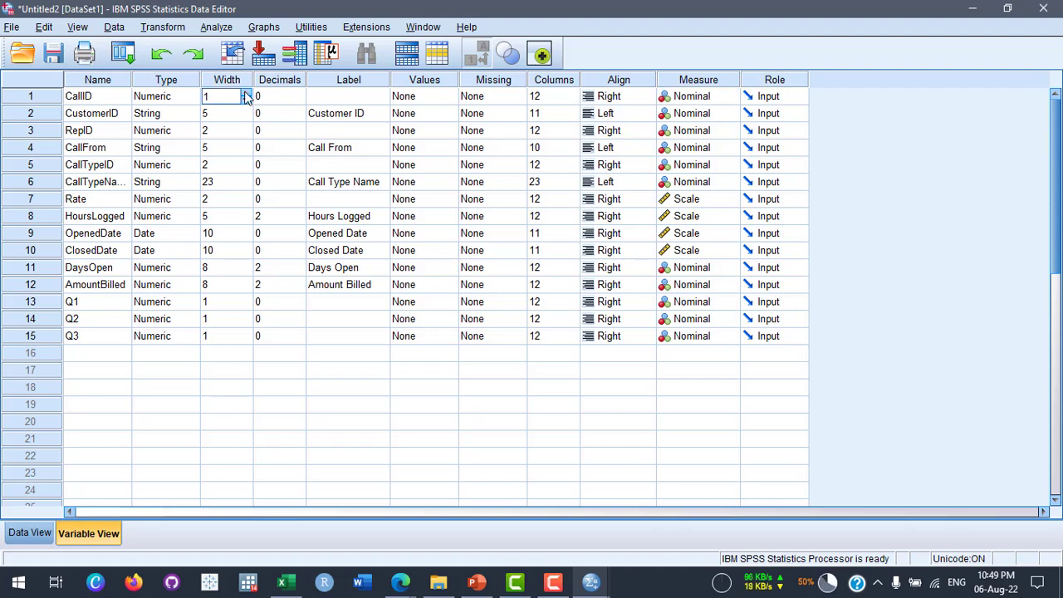
pyautogui.click(246, 94)
pyautogui.click(245, 95)
# Check the CallID values in the imported records and return to the variable definitions
pyautogui.click(30, 534)
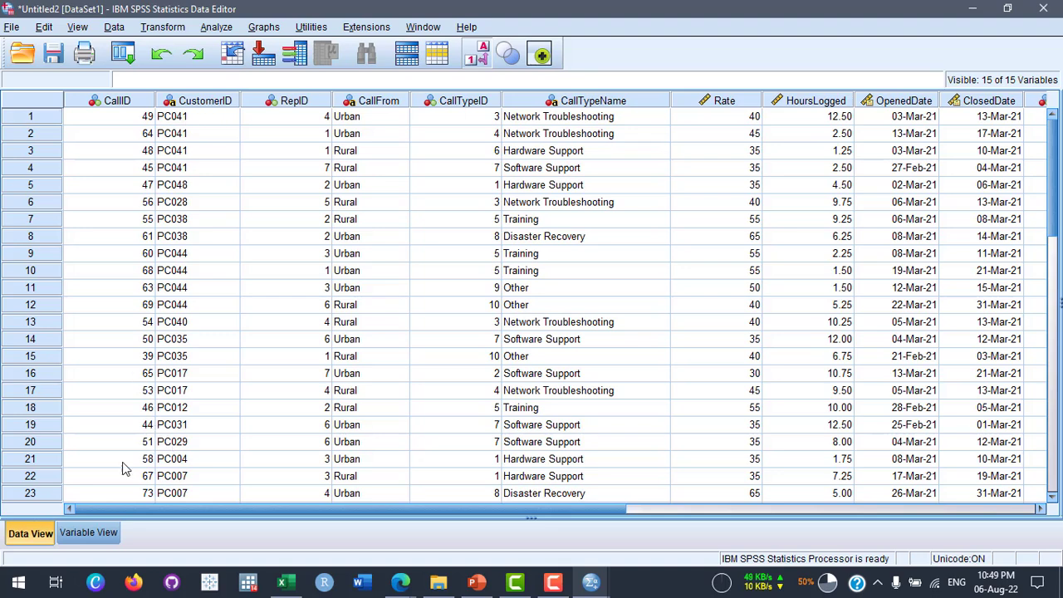
pyautogui.click(95, 532)
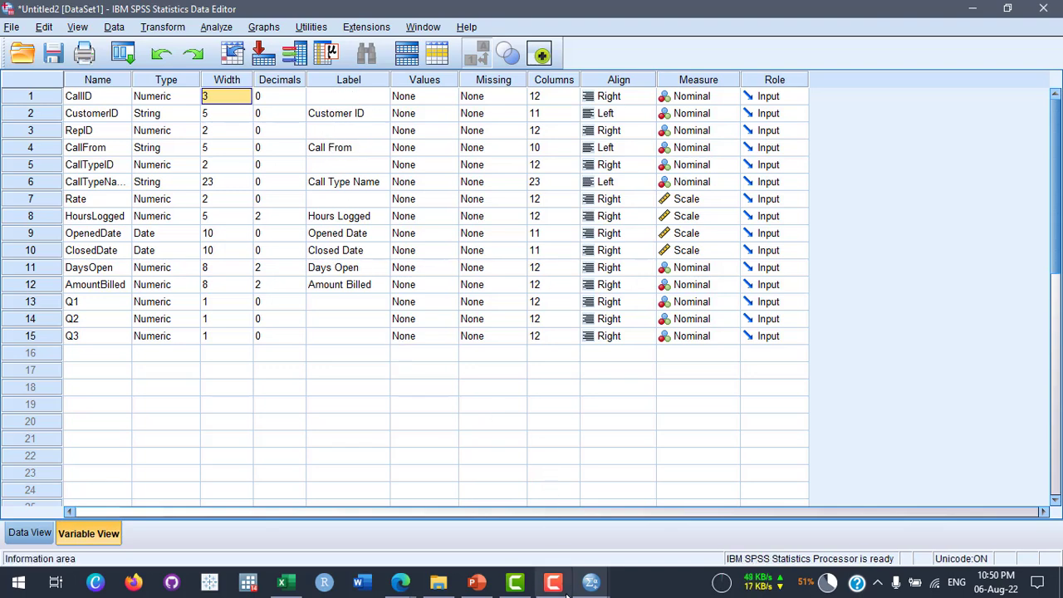
pyautogui.moveTo(591, 587)
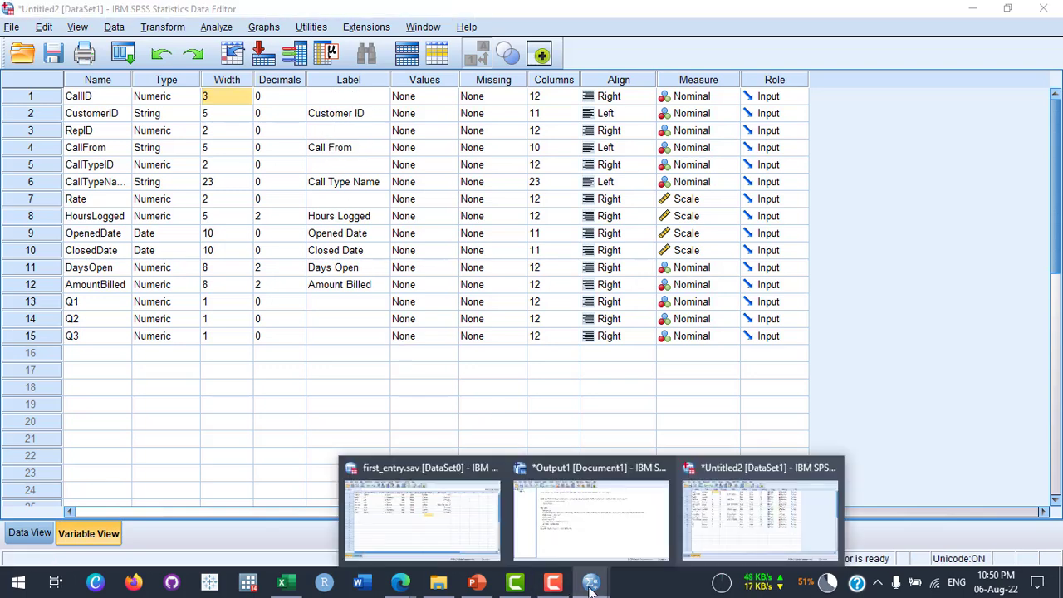
# Review the variable definitions of the first_entry.sav dataset and return to the imported call center dataset
pyautogui.click(456, 521)
pyautogui.click(104, 532)
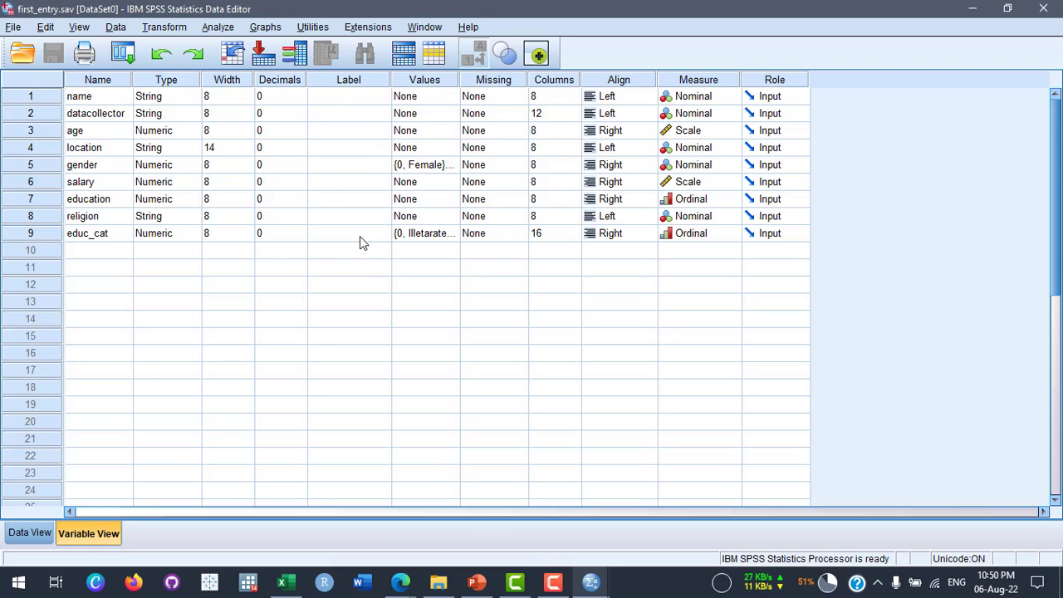
pyautogui.click(972, 7)
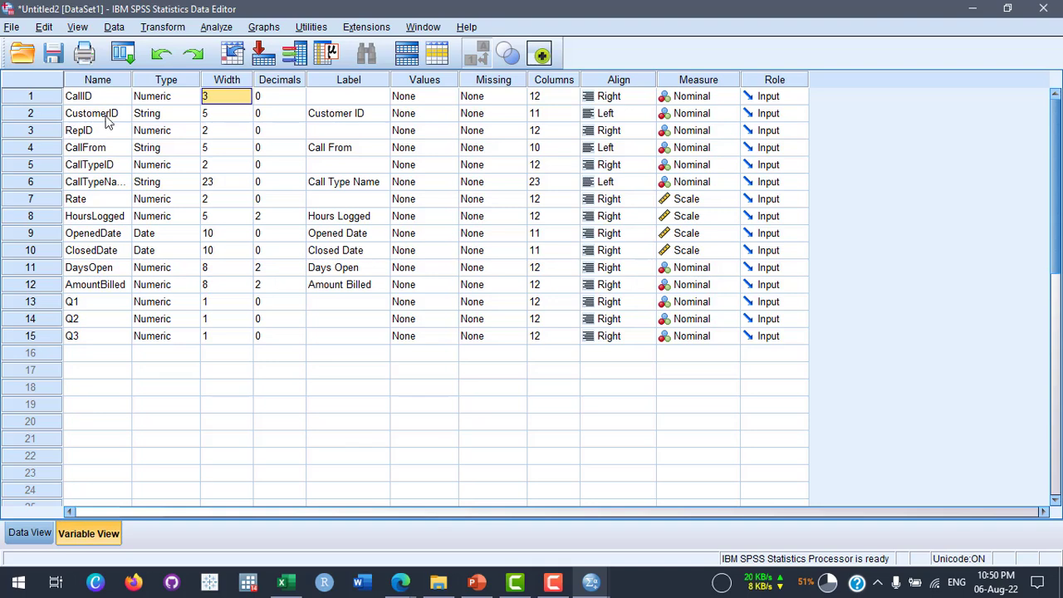
# Check the Customer ID heading in CallCenterData.xlsx in Excel, and widen the Name column of the SPSS variable definitions to show full names
pyautogui.click(295, 583)
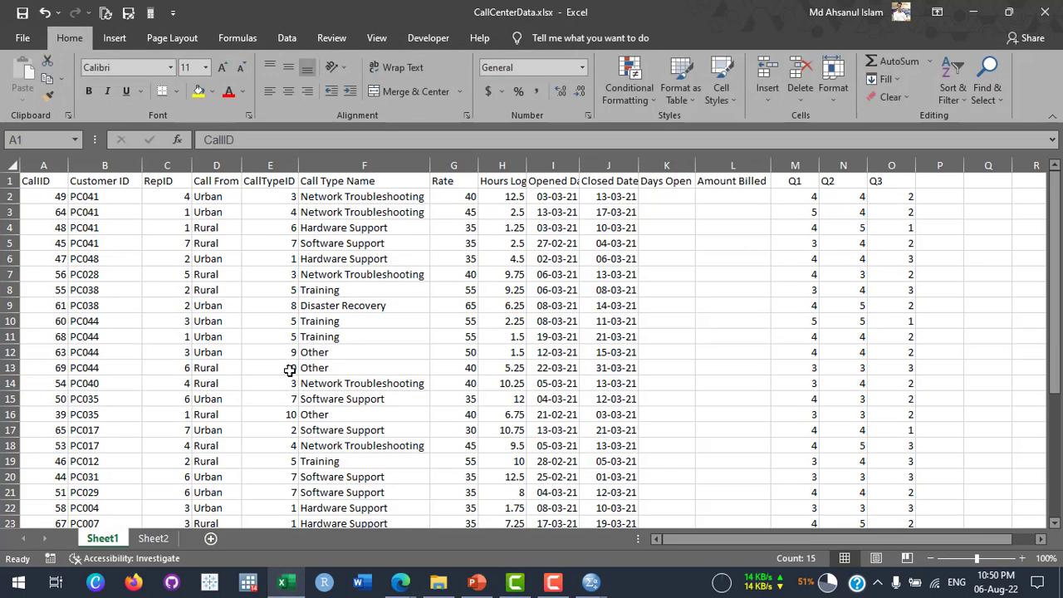
pyautogui.click(132, 181)
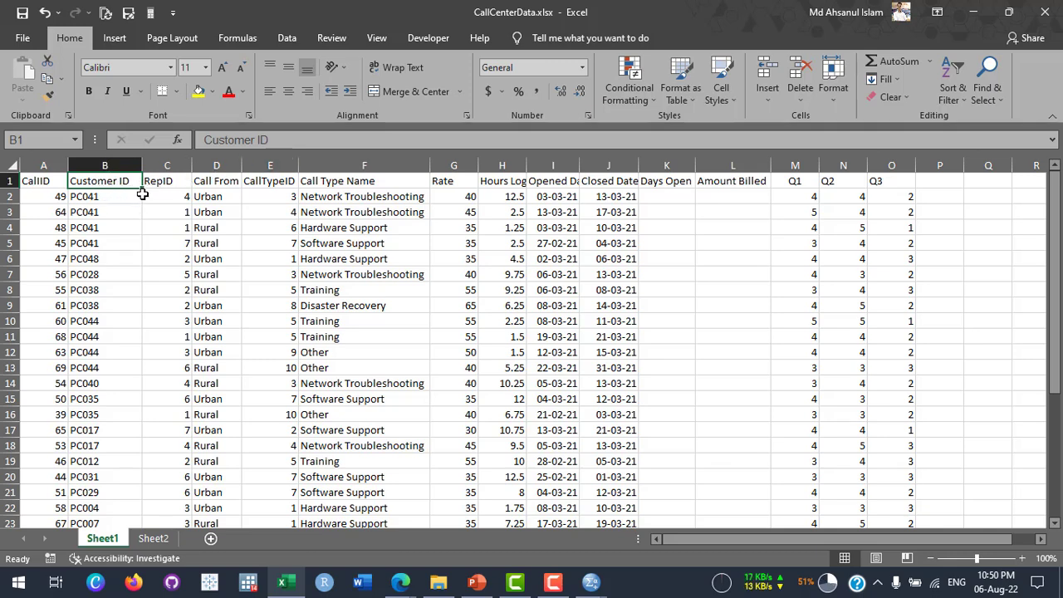
pyautogui.click(974, 12)
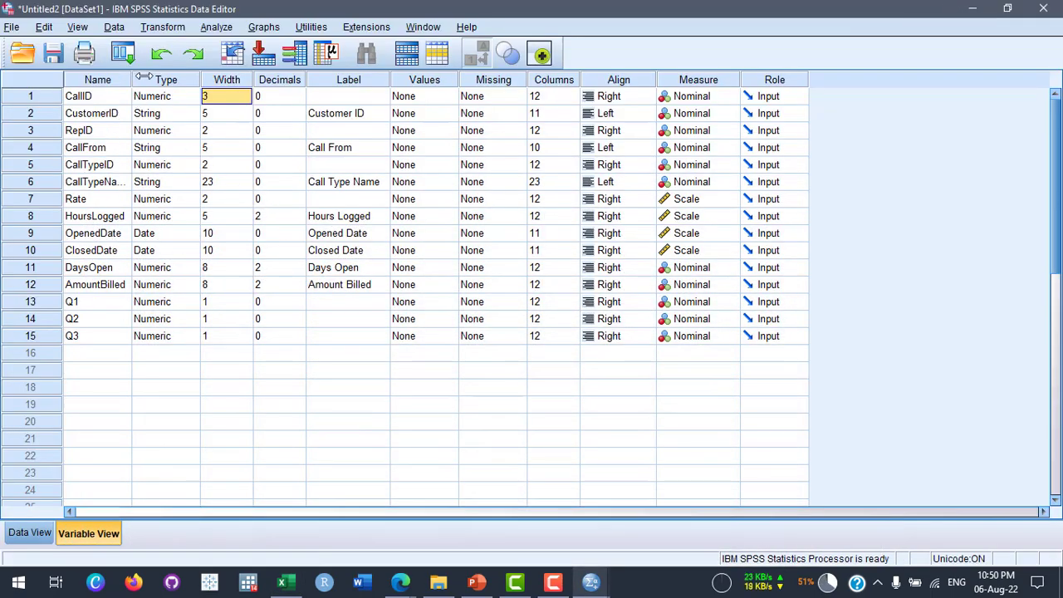
pyautogui.moveTo(143, 77); pyautogui.dragTo(172, 78)
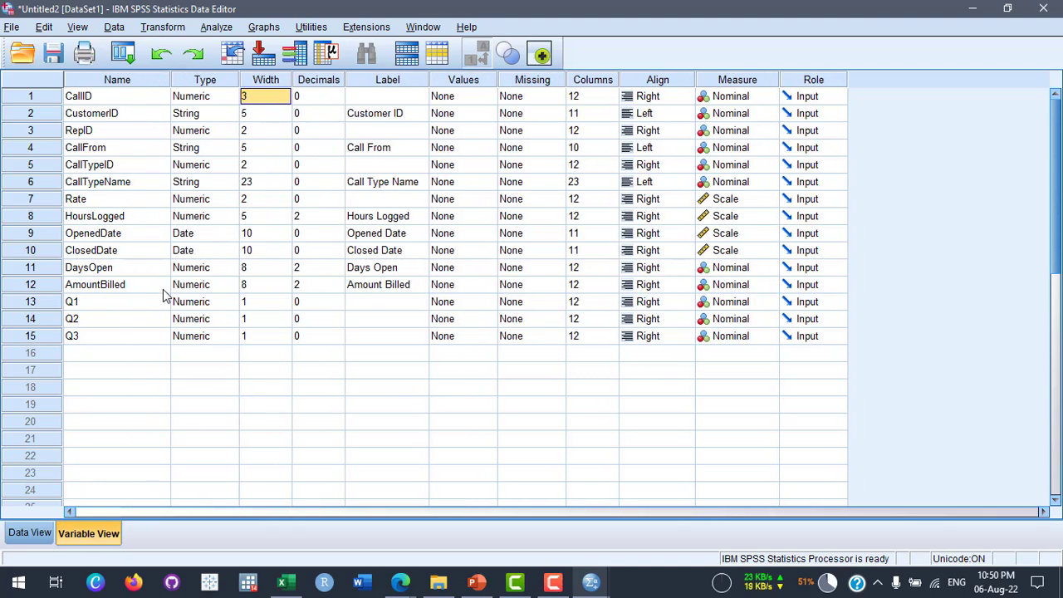
# Try to add a variable named "From Location" in row 16, below Q3
pyautogui.click(140, 355)
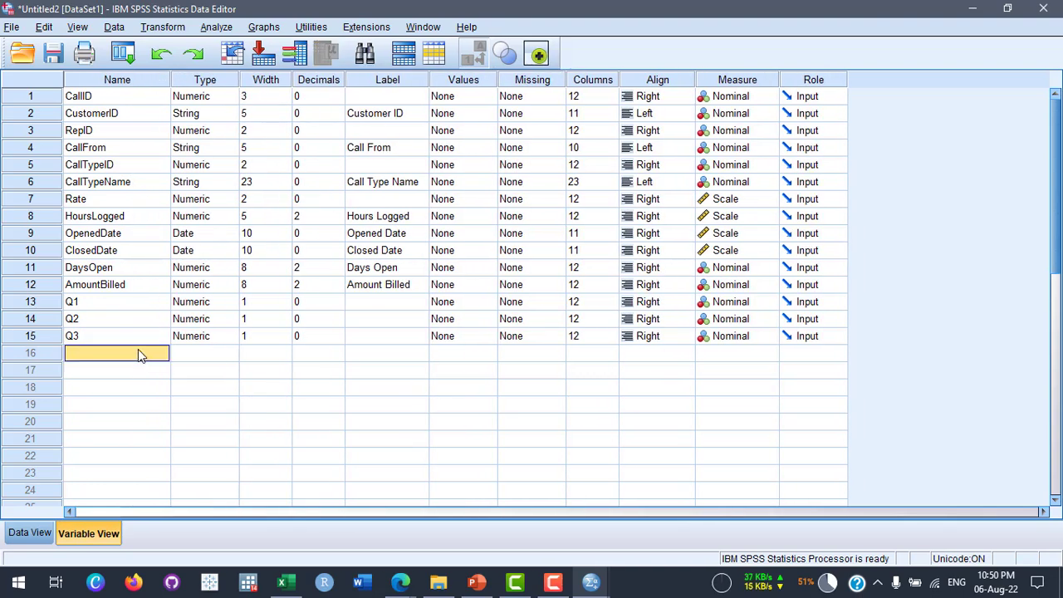
pyautogui.write('From')
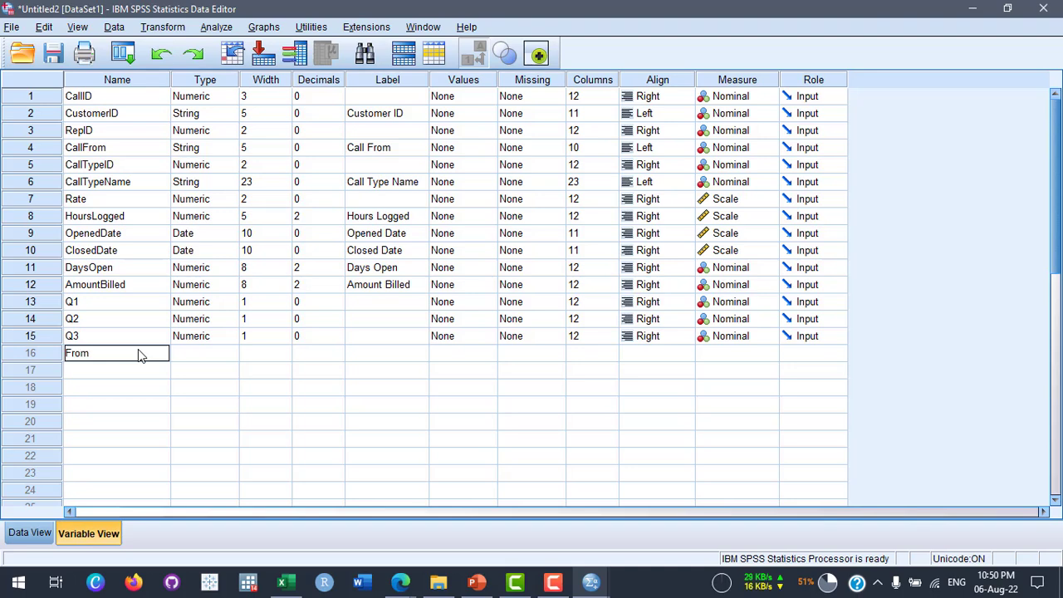
pyautogui.write(' Location')
pyautogui.press('Return')
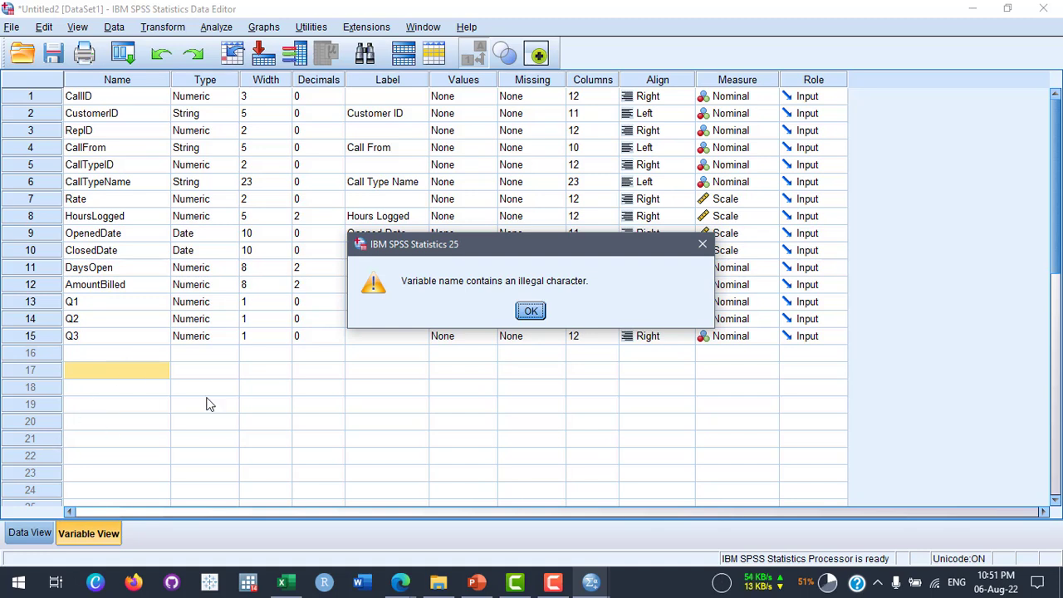
pyautogui.click(530, 312)
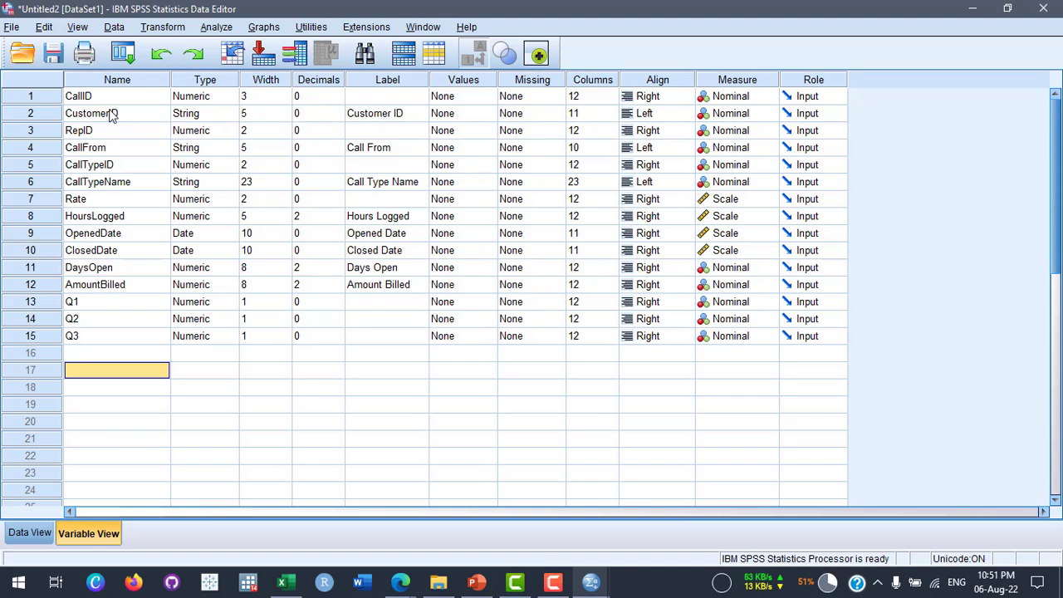
pyautogui.click(140, 116)
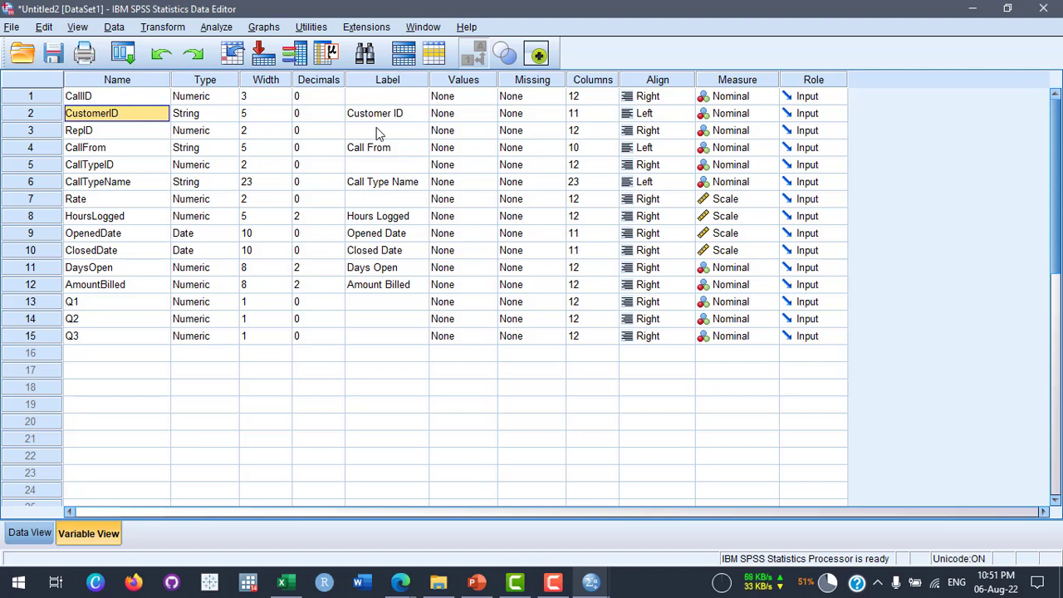
# Switch to the records of first_entry.sav and run Descriptives on the age variable with the default statistics
pyautogui.moveTo(589, 585)
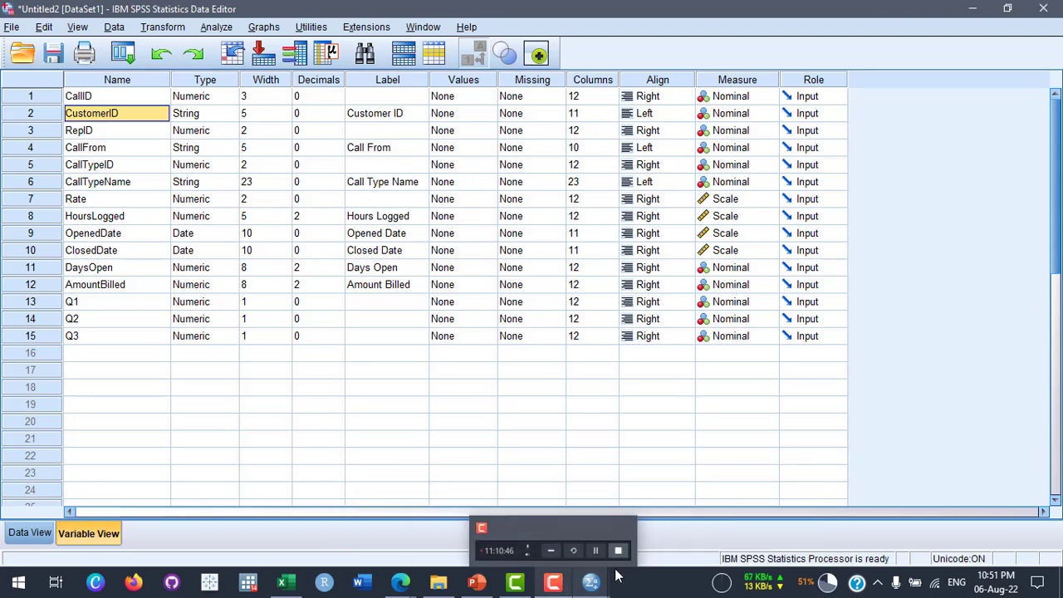
pyautogui.click(444, 519)
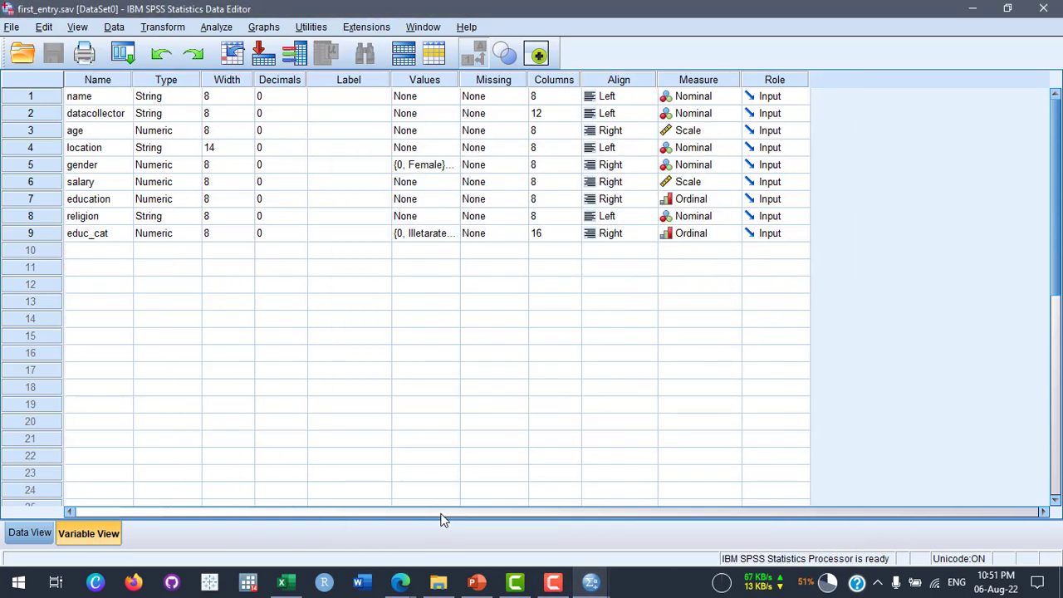
pyautogui.click(30, 534)
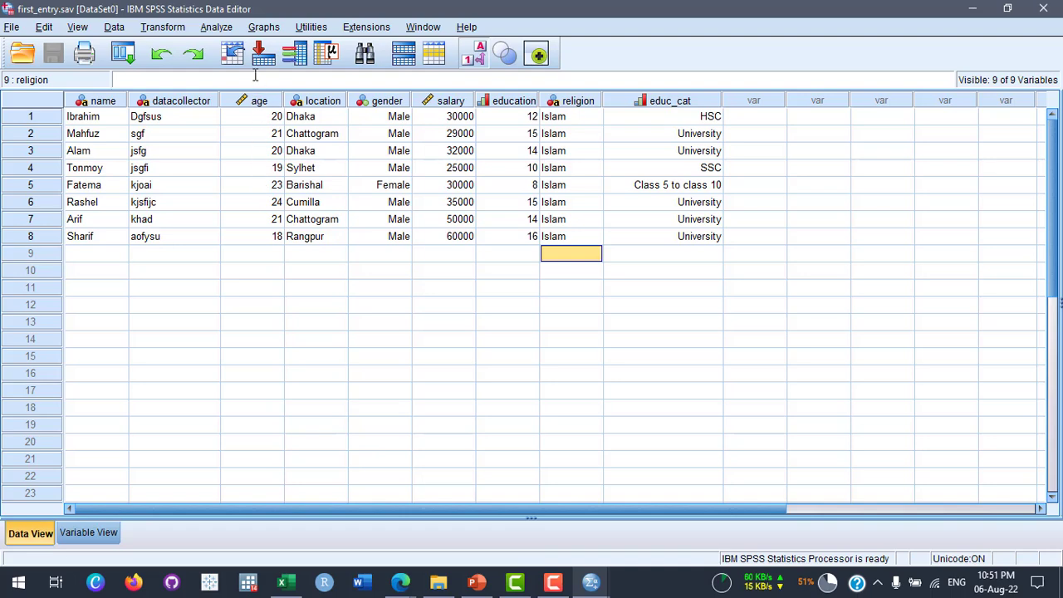
pyautogui.click(226, 30)
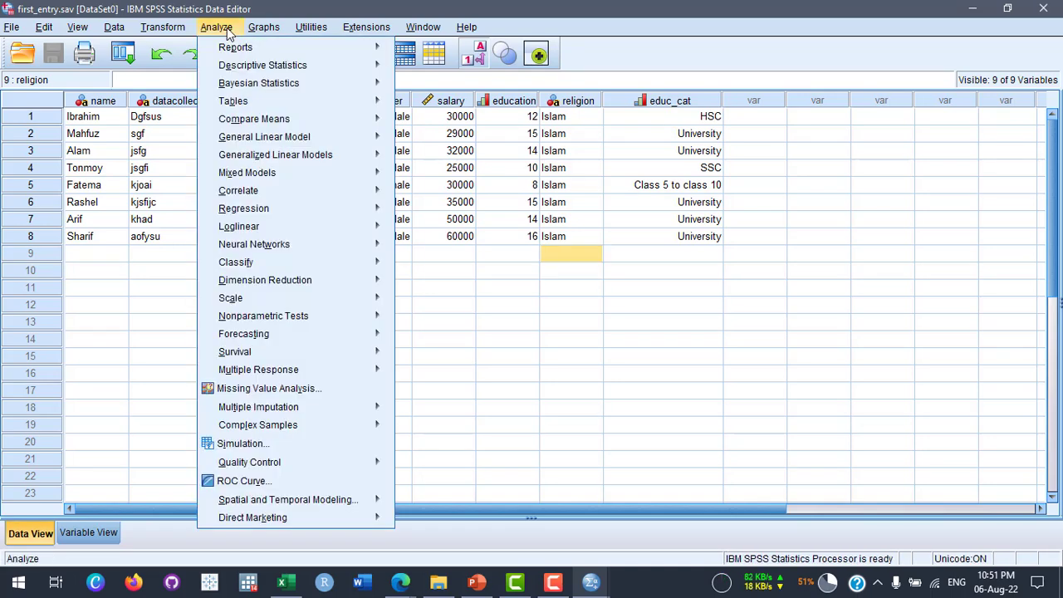
pyautogui.moveTo(227, 71)
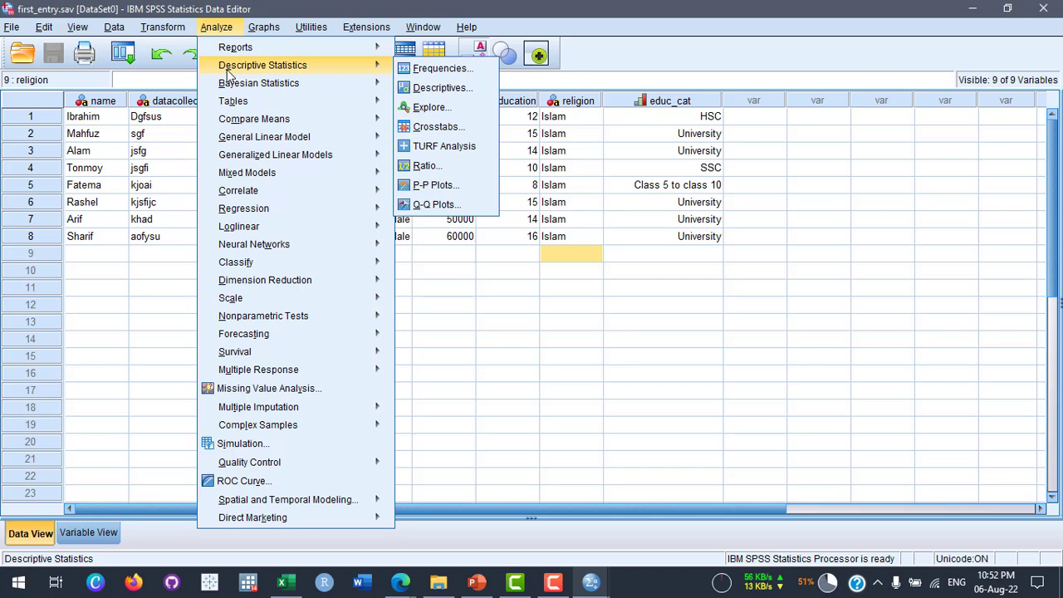
pyautogui.click(468, 88)
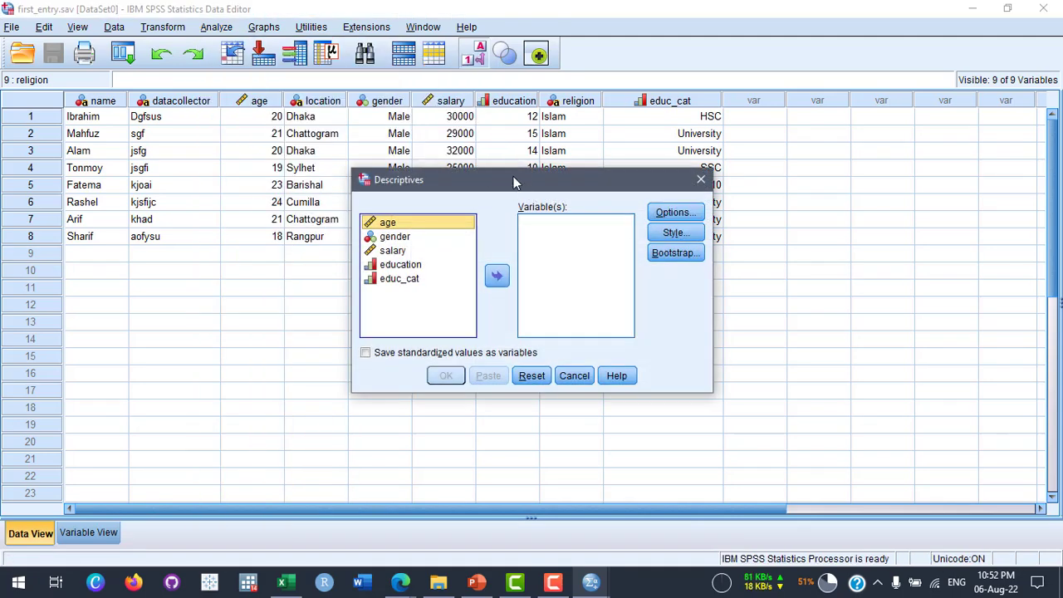
pyautogui.moveTo(512, 187)
pyautogui.mouseDown()
pyautogui.moveTo(519, 207)
pyautogui.moveTo(509, 184)
pyautogui.mouseUp()
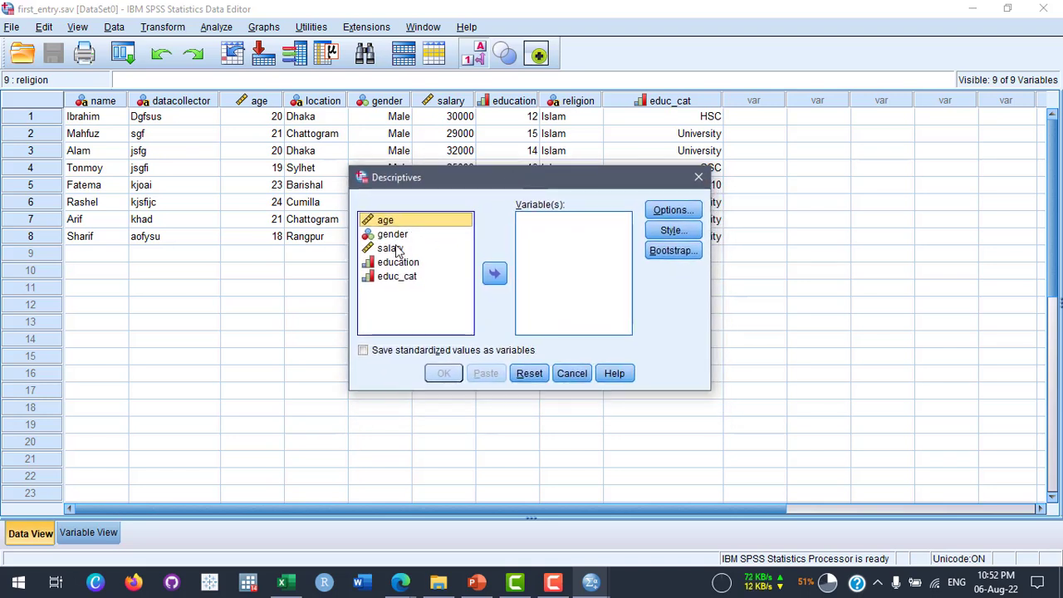
pyautogui.click(493, 274)
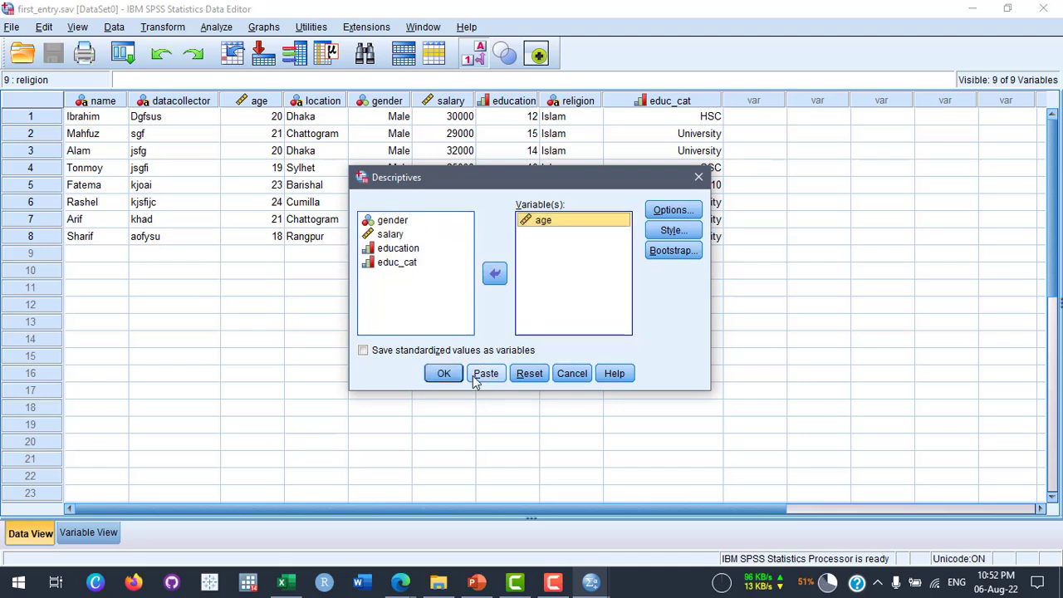
pyautogui.click(443, 373)
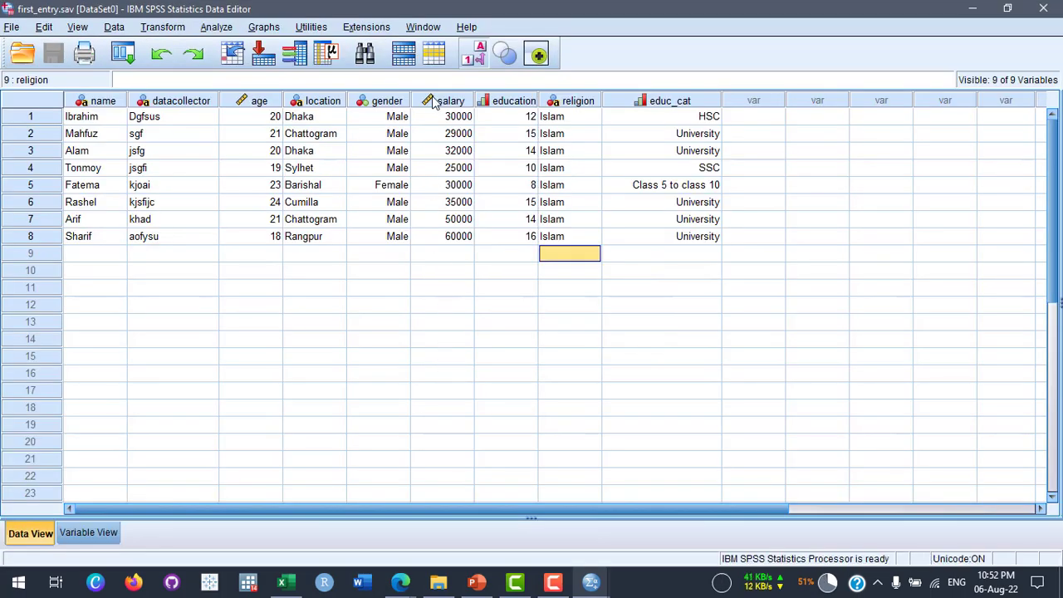
# Show the designated output viewer, examine the Descriptive Statistics table for age, and compare the open dataset and output windows
pyautogui.click(423, 27)
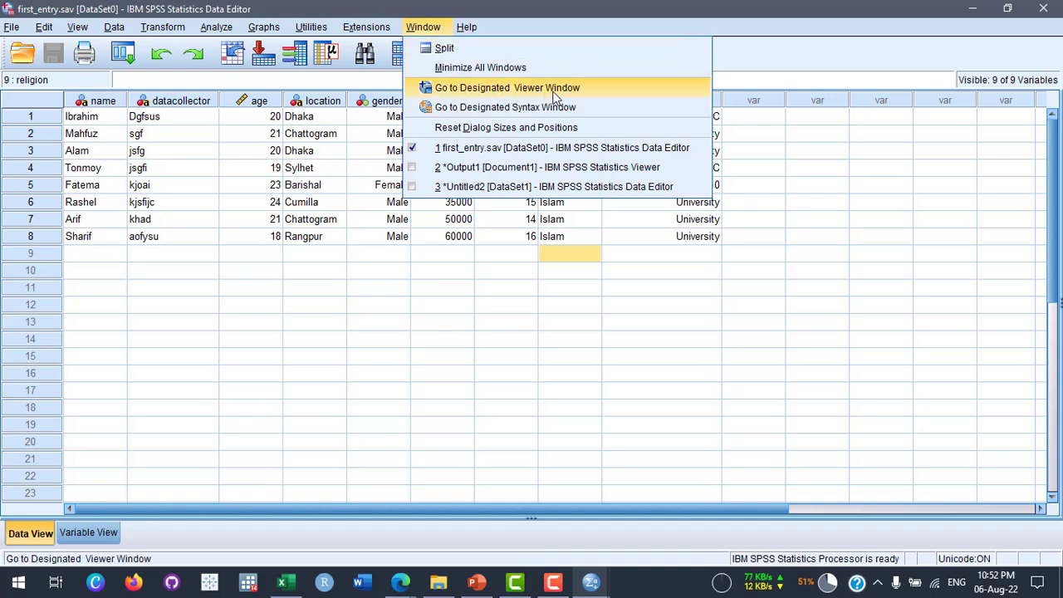
pyautogui.click(584, 88)
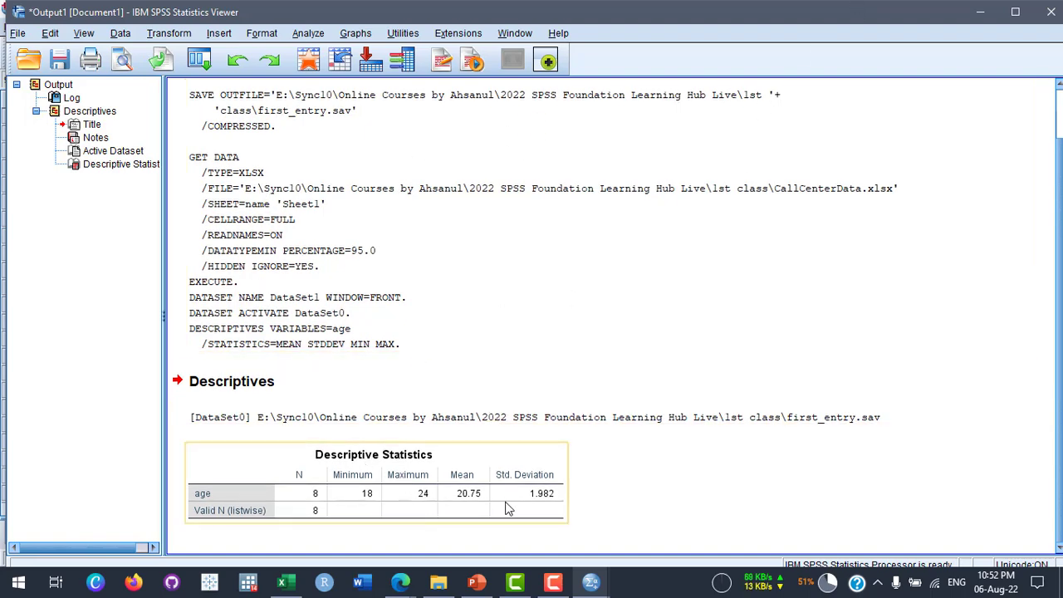
pyautogui.moveTo(593, 586)
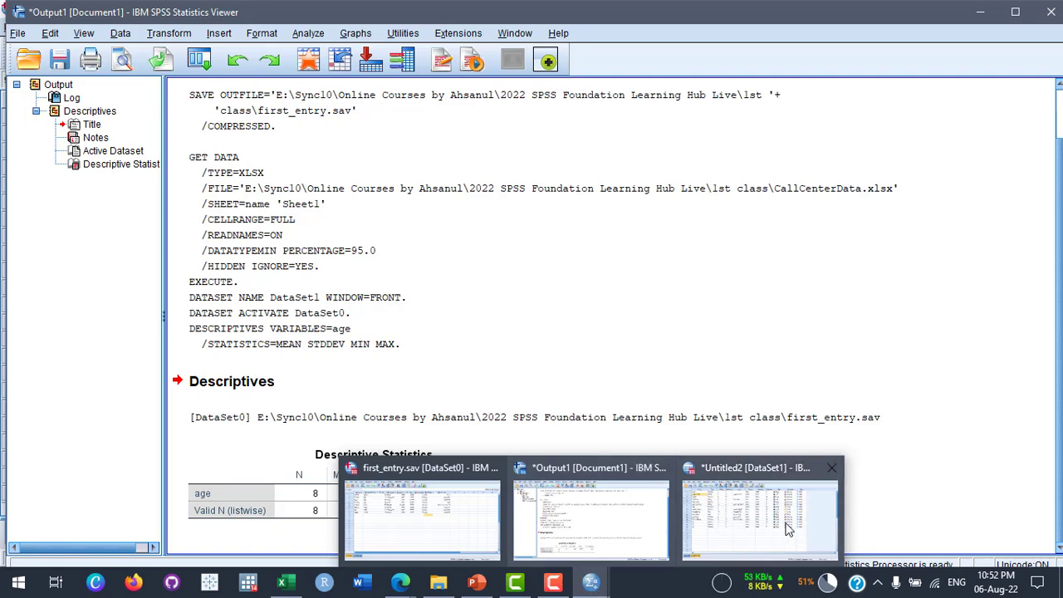
pyautogui.moveTo(432, 528)
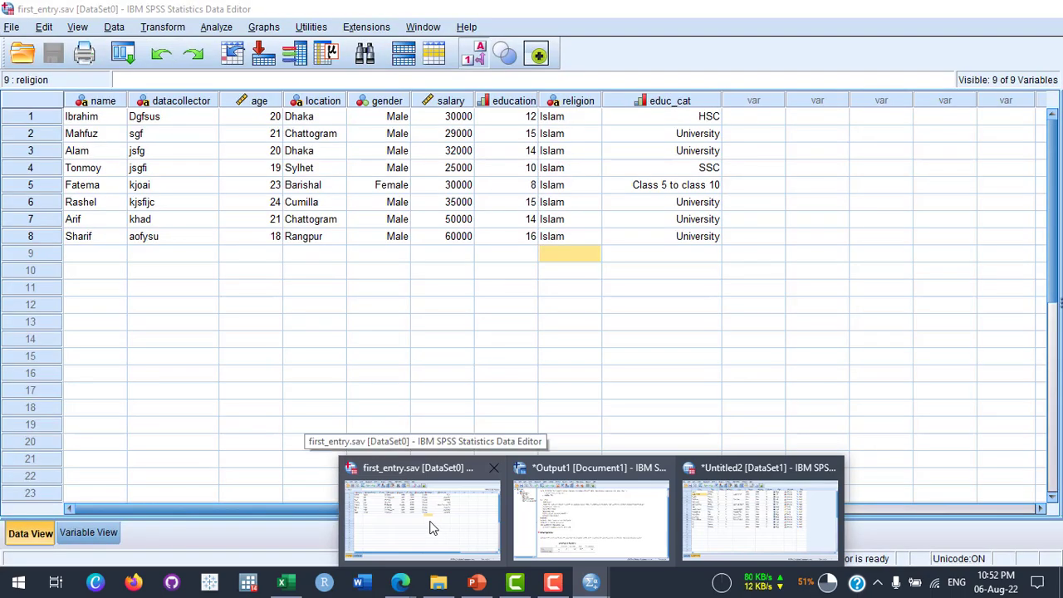
pyautogui.moveTo(588, 533)
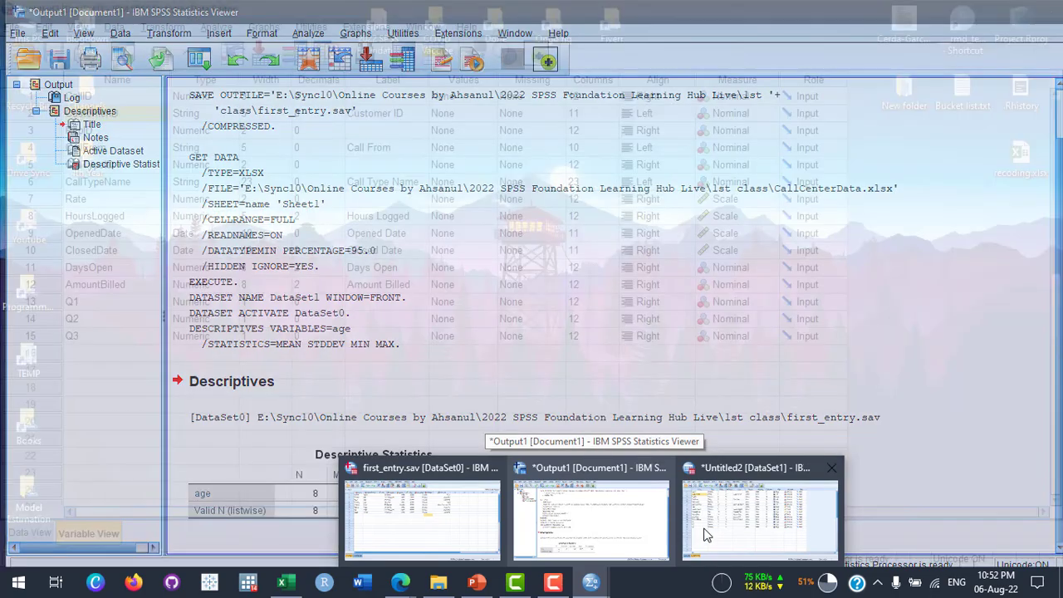
pyautogui.moveTo(735, 538)
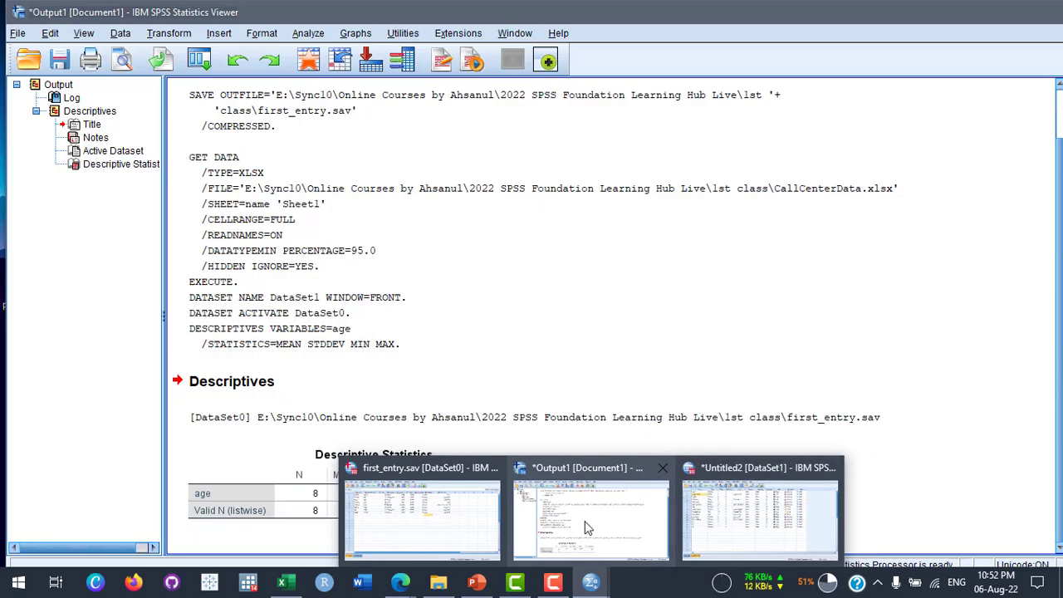
pyautogui.click(588, 528)
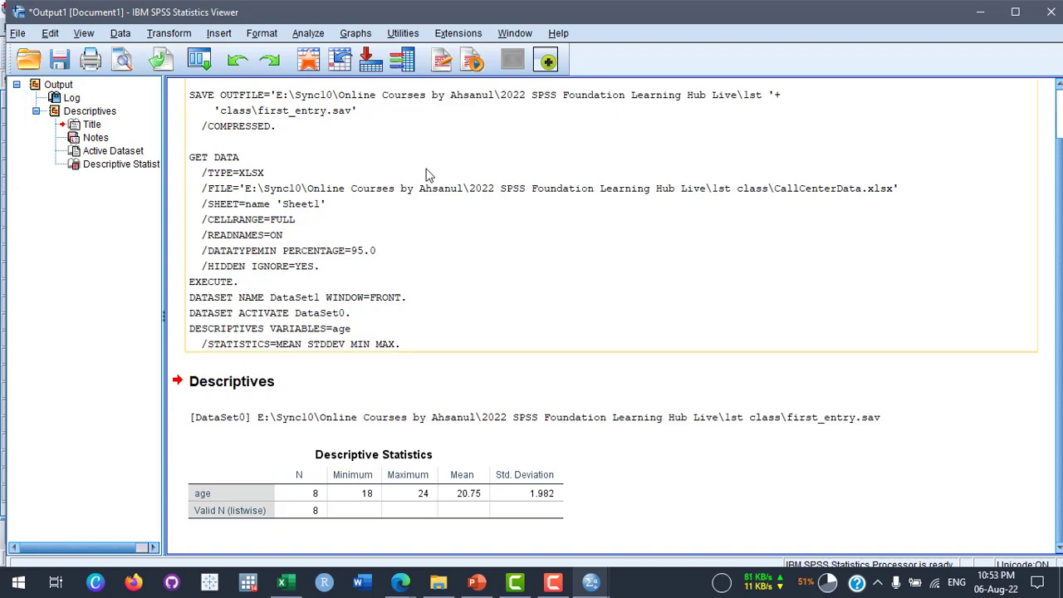
# Move the output viewer aside to reveal the data editor behind it, and maximize the viewer window
pyautogui.moveTo(280, 11); pyautogui.dragTo(577, 206)
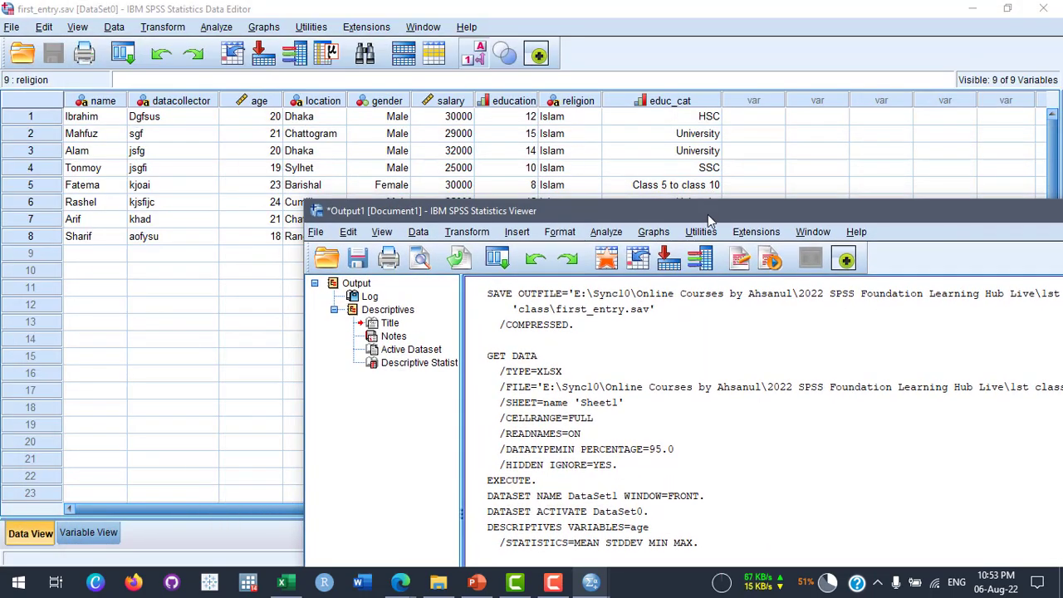
pyautogui.moveTo(708, 215); pyautogui.dragTo(427, 34)
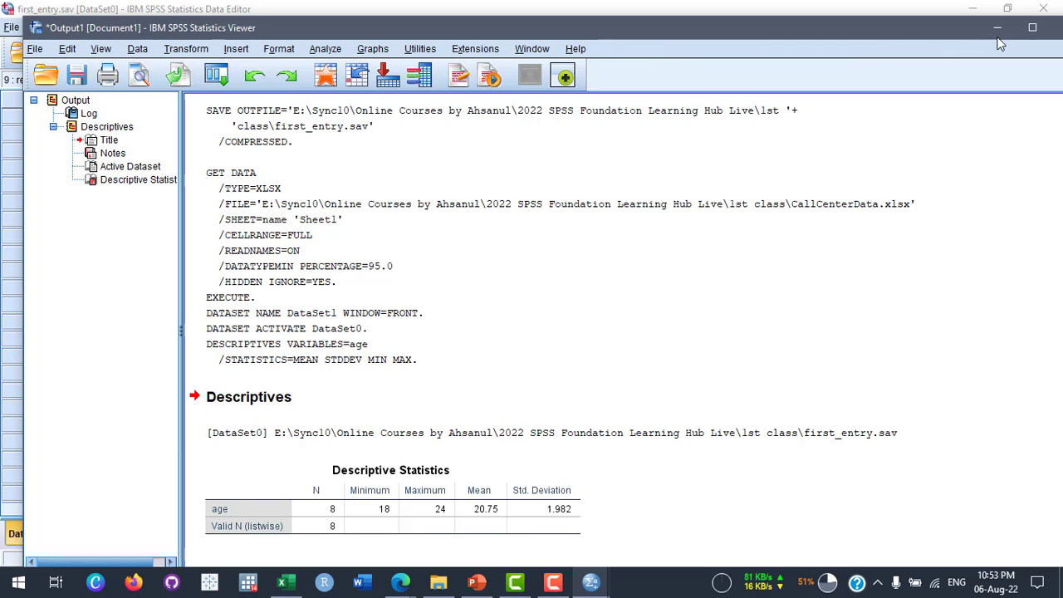
pyautogui.click(1032, 28)
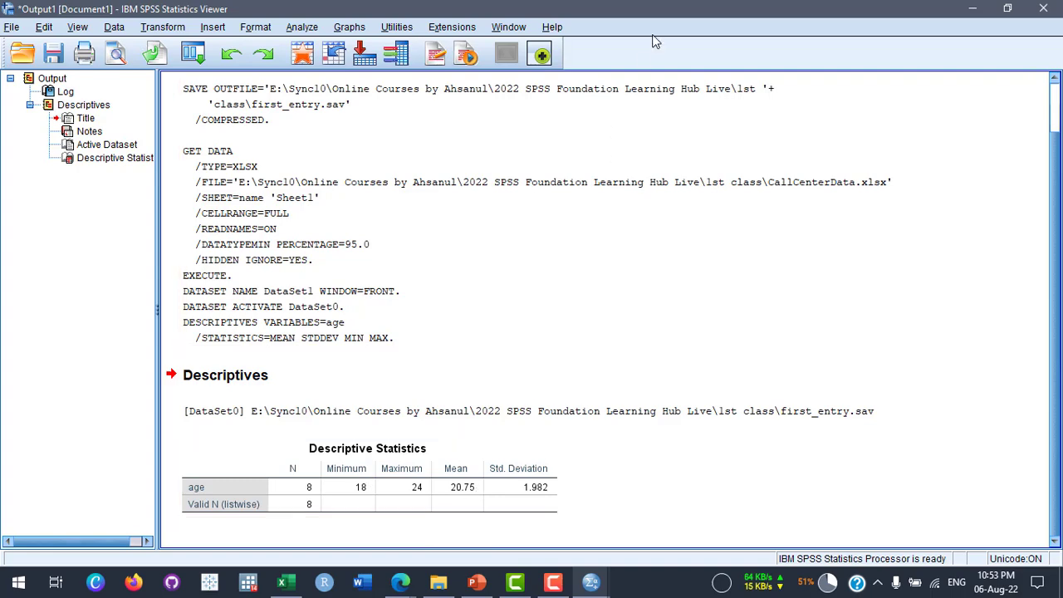
pyautogui.moveTo(646, 15); pyautogui.dragTo(640, 63)
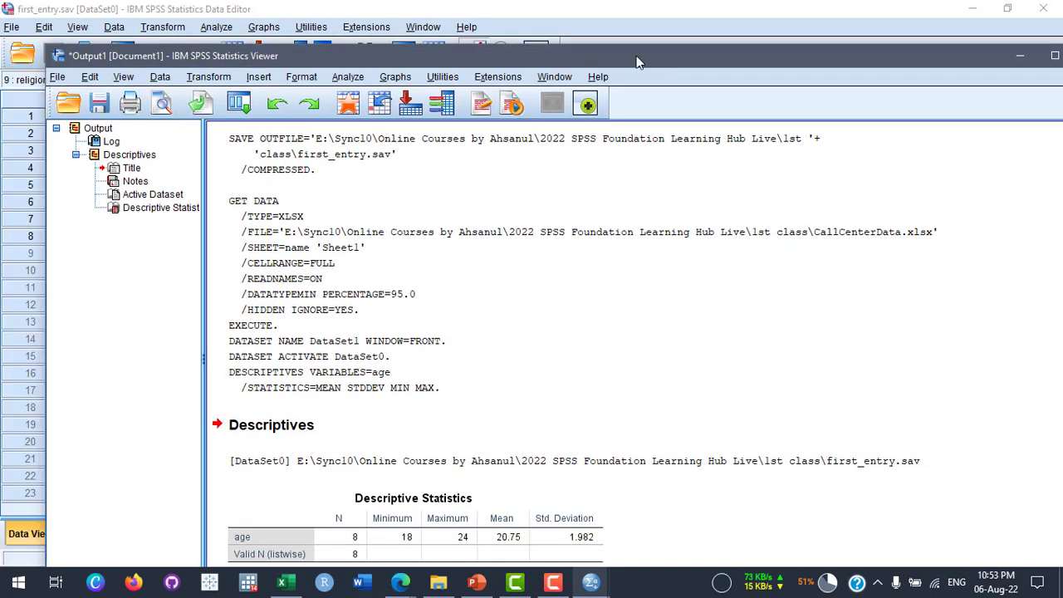
pyautogui.doubleClick(967, 59)
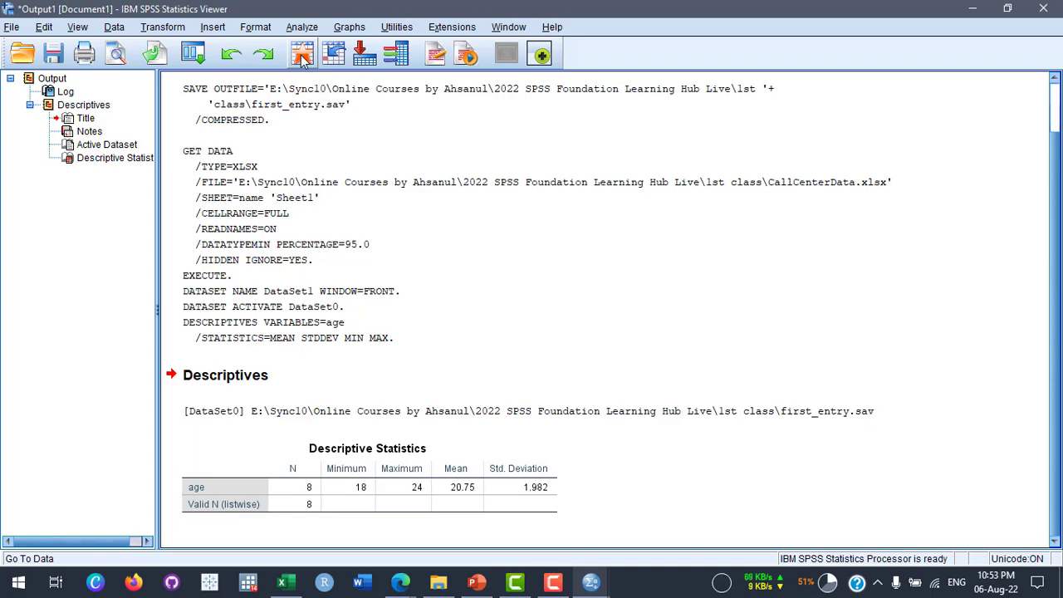
# Return to the variable definitions of first_entry.sav and set the age variable's label to "Respondent's Age"
pyautogui.click(301, 56)
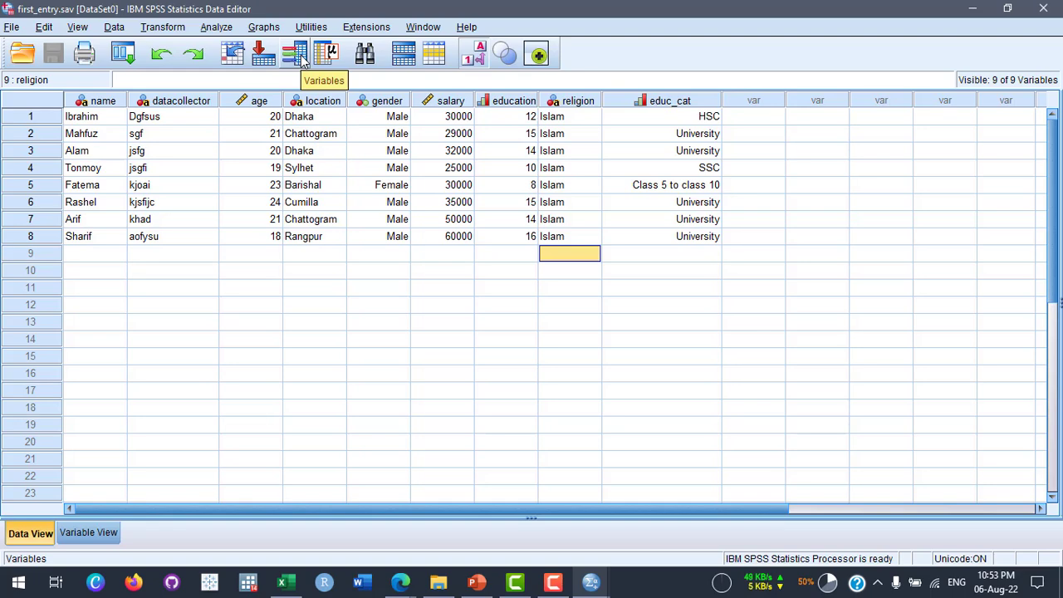
pyautogui.click(86, 536)
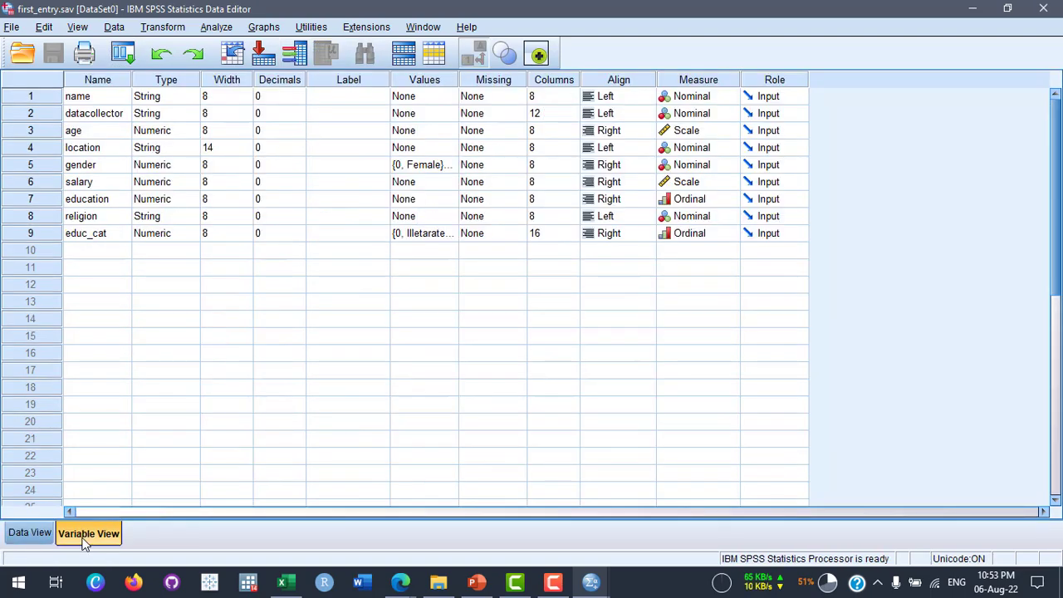
pyautogui.click(340, 134)
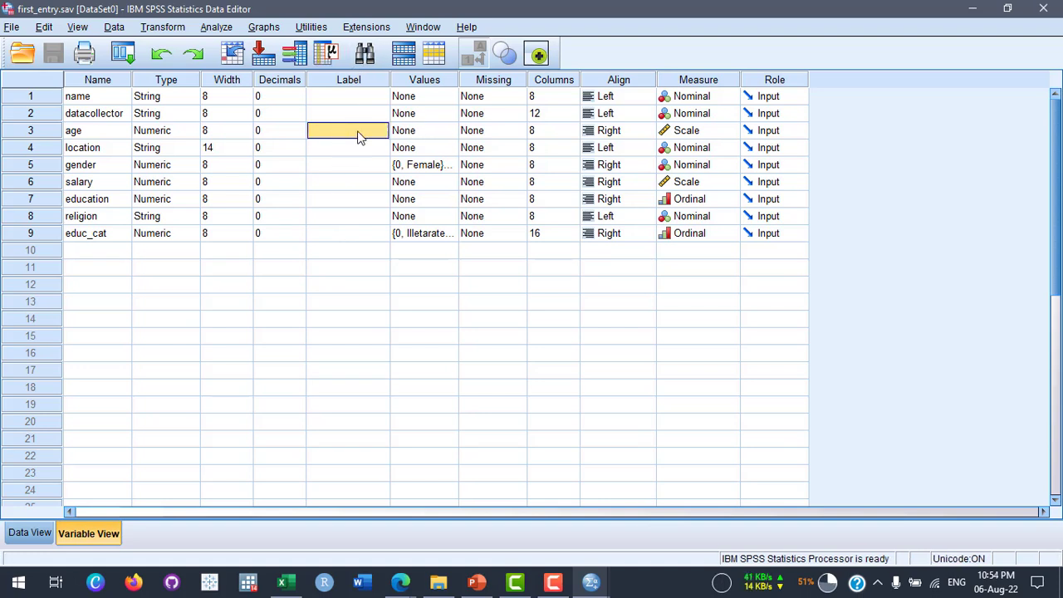
pyautogui.write('Responden')
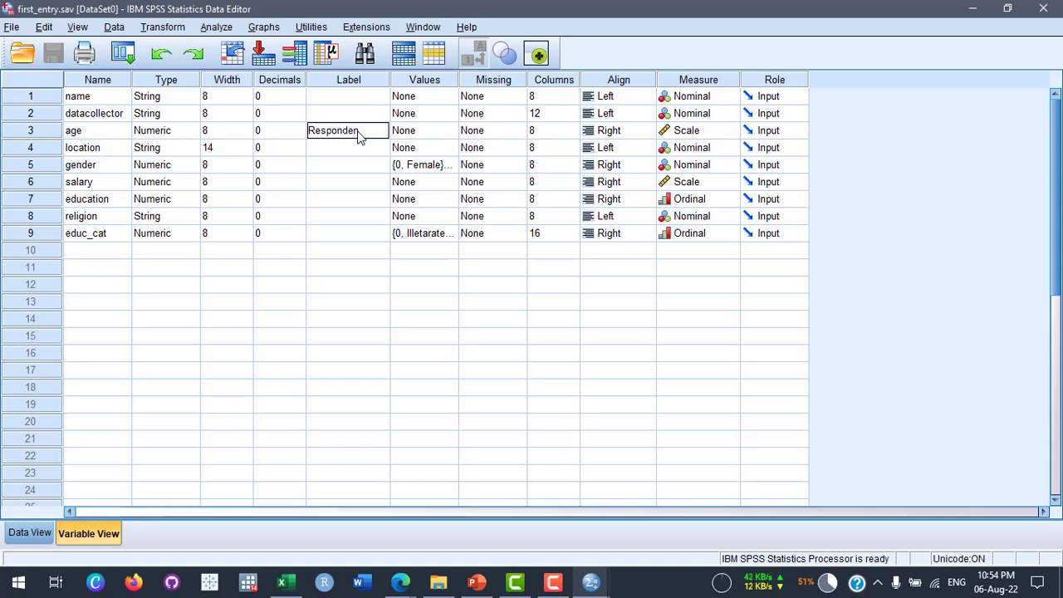
pyautogui.write("t's Age")
pyautogui.press('Return')
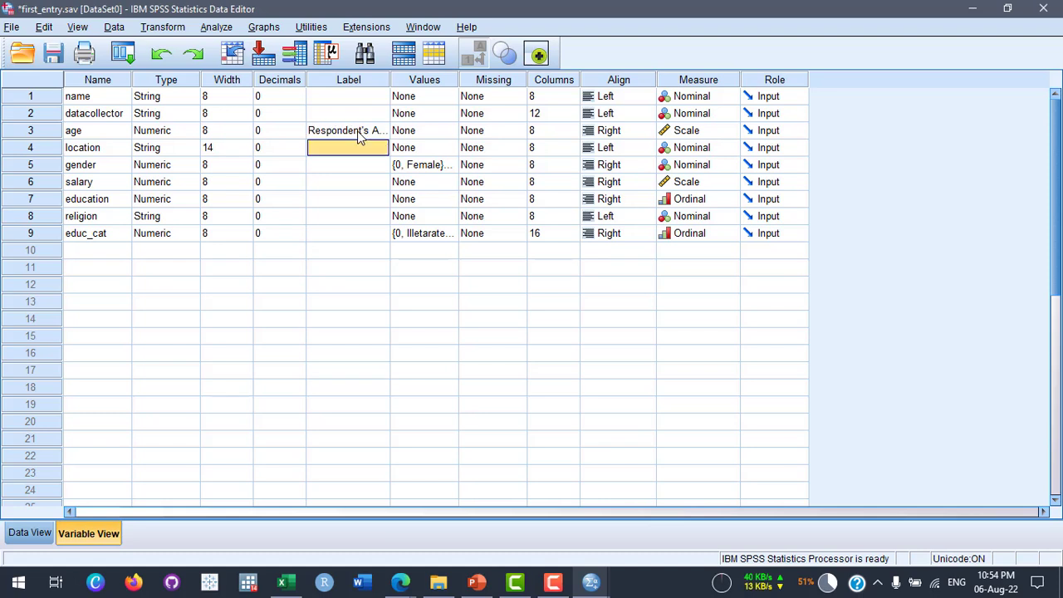
# Widen the Label column and set the location variable's label to "Respondent's Location"
pyautogui.moveTo(388, 79); pyautogui.dragTo(432, 77)
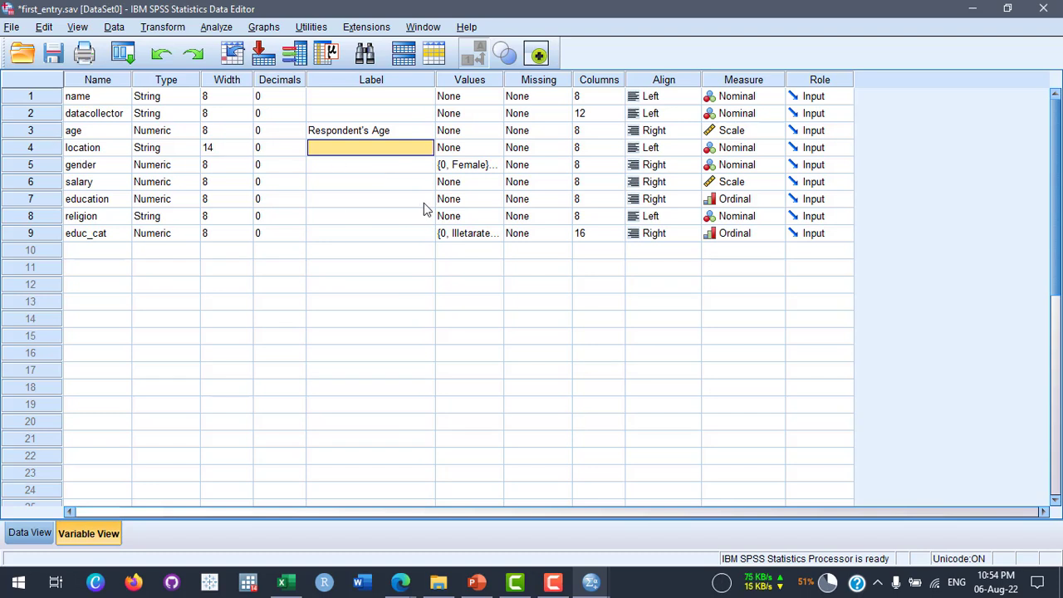
pyautogui.write("Respondent's")
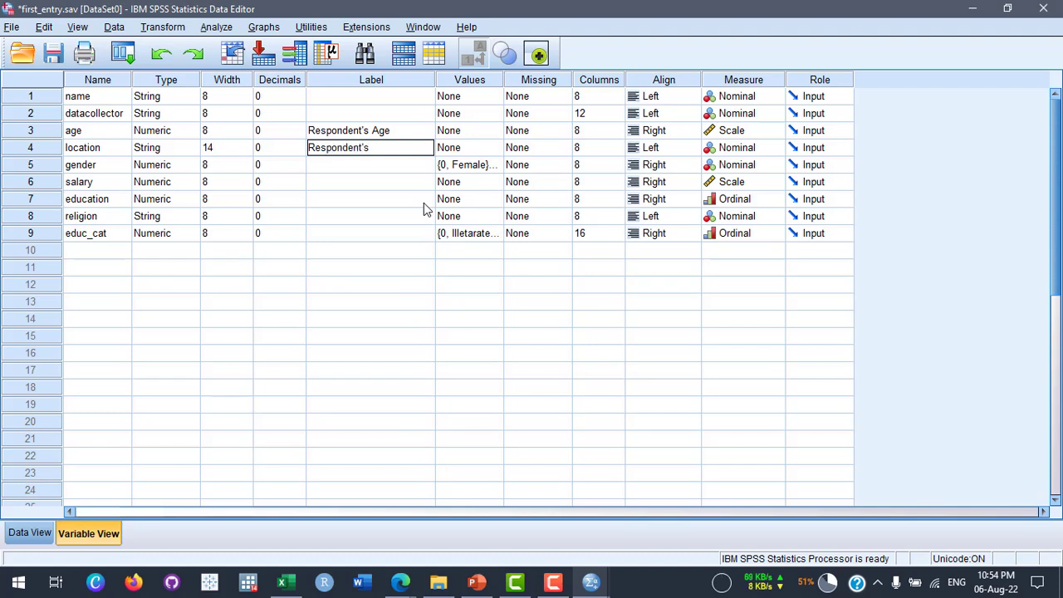
pyautogui.write('Location')
pyautogui.press('Return')
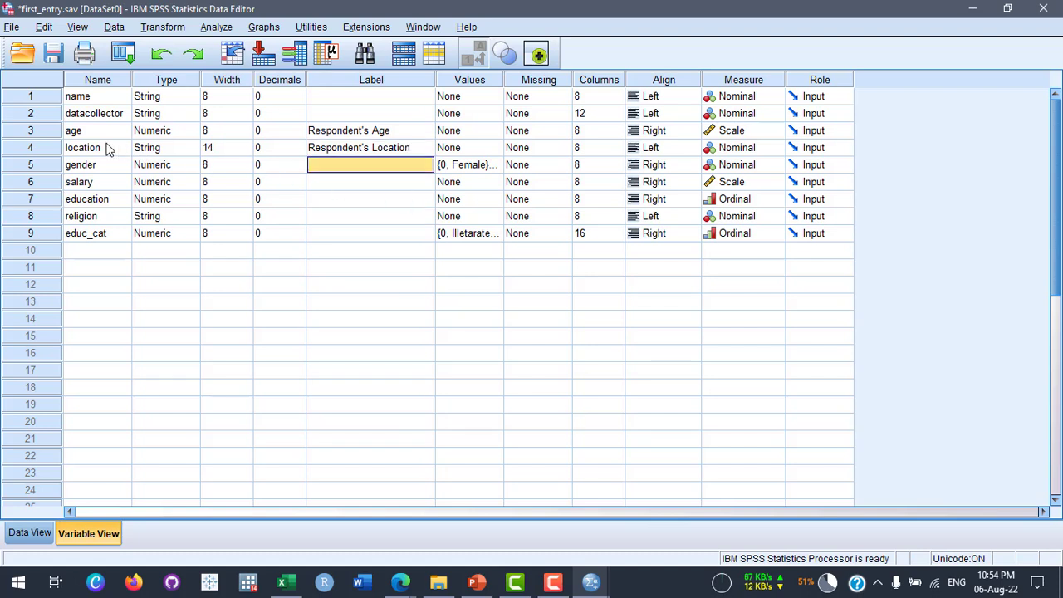
# Set the salary variable's label to "Monthly Personal Salary"
pyautogui.click(363, 181)
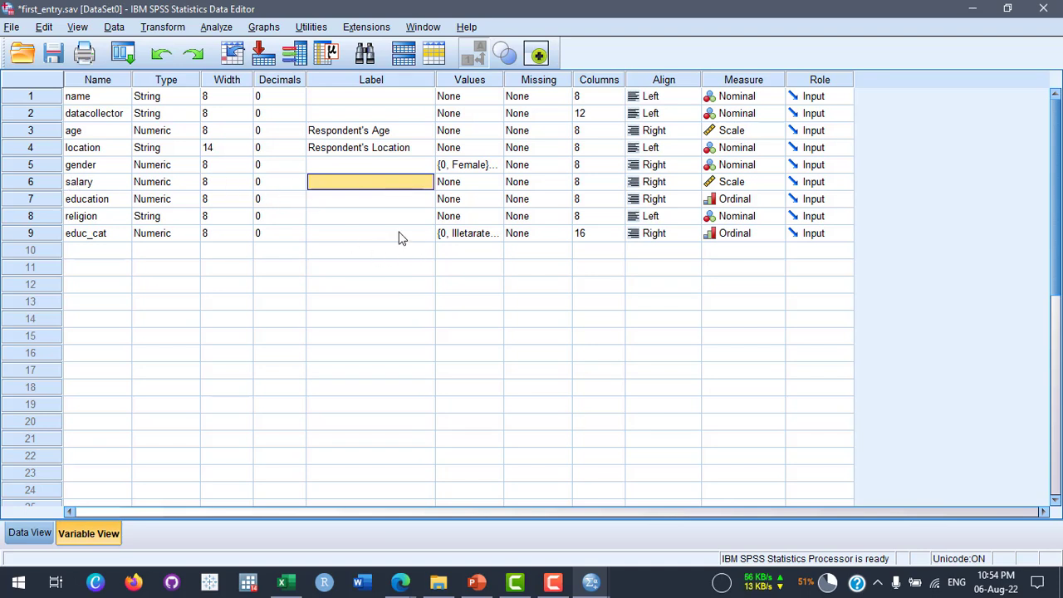
pyautogui.write('Mon')
pyautogui.write('th')
pyautogui.press('BackSpace')
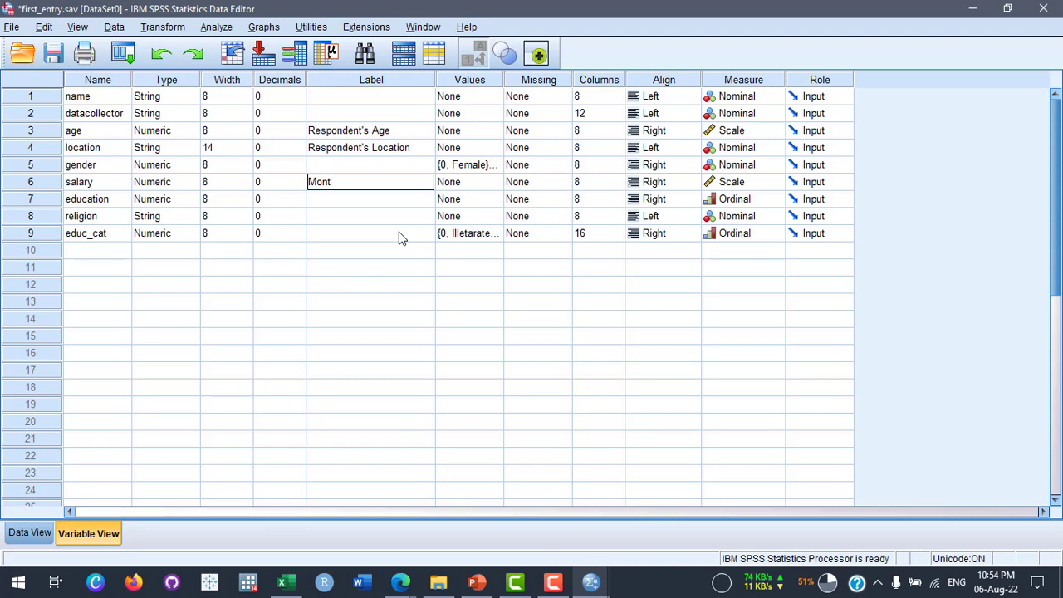
pyautogui.write('ly Personal Salary')
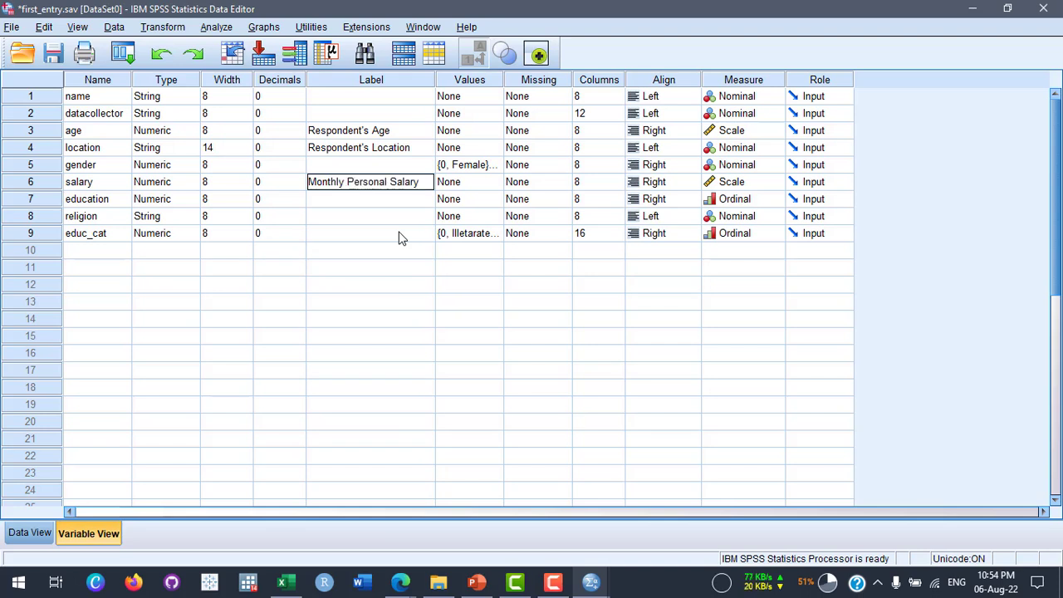
pyautogui.press('Return')
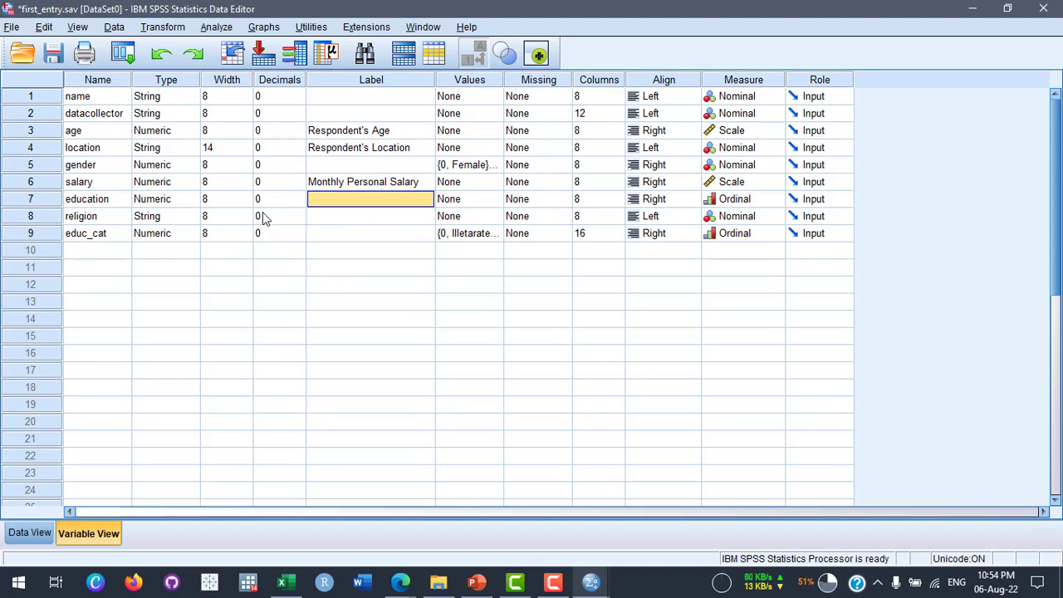
# Show the data records, open the Descriptives analysis, select Monthly Personal Salary and widen the dialog to show full variable labels
pyautogui.click(34, 539)
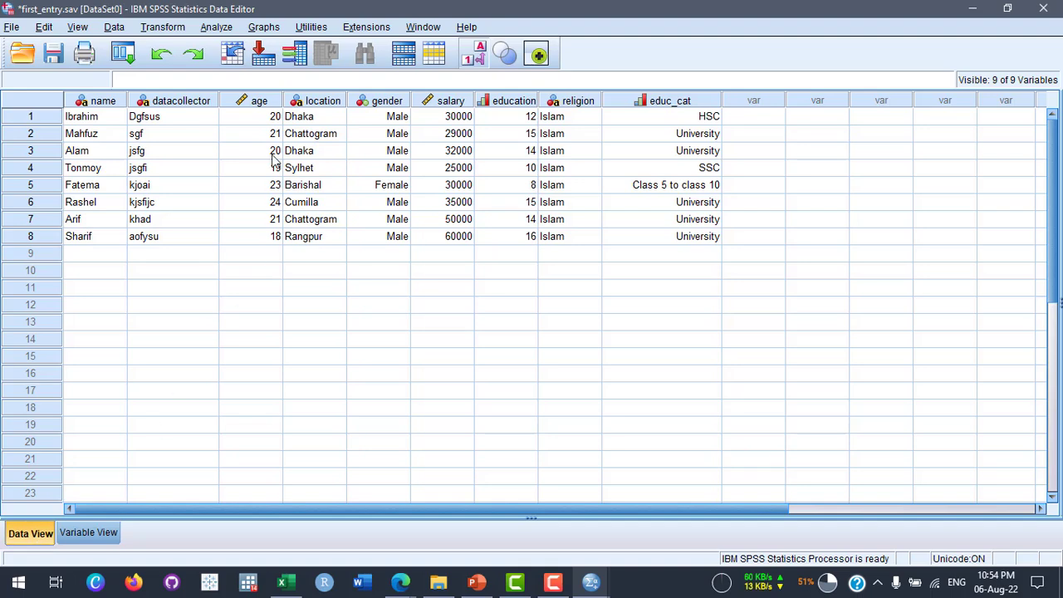
pyautogui.click(228, 29)
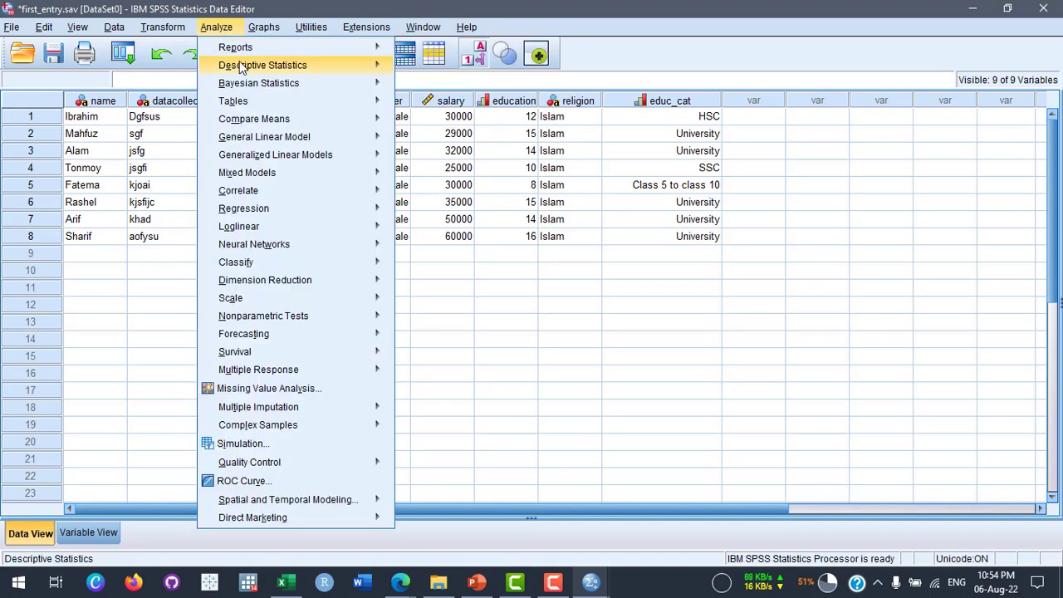
pyautogui.moveTo(247, 66)
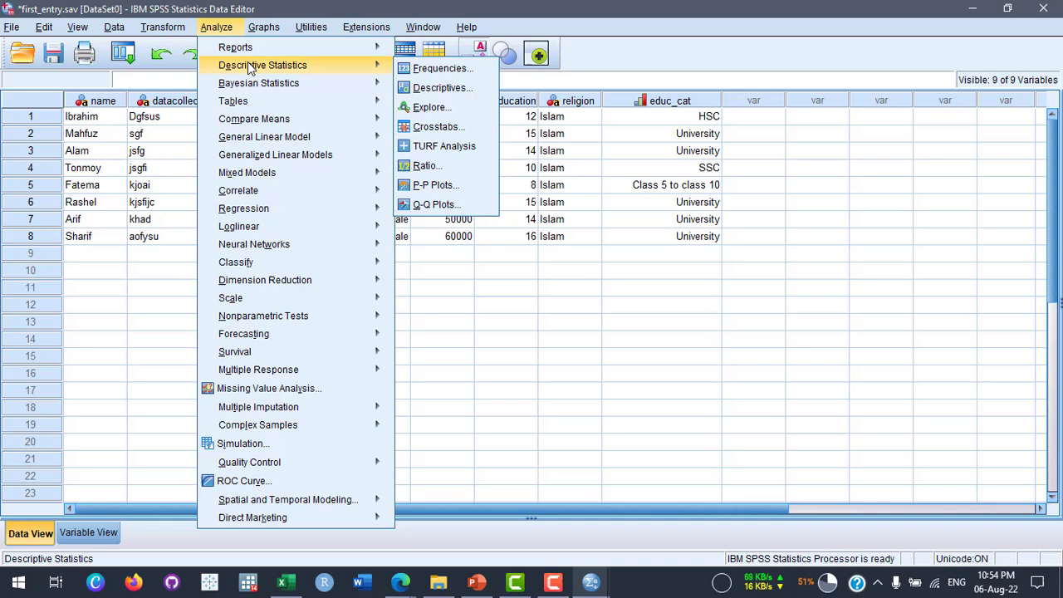
pyautogui.click(457, 89)
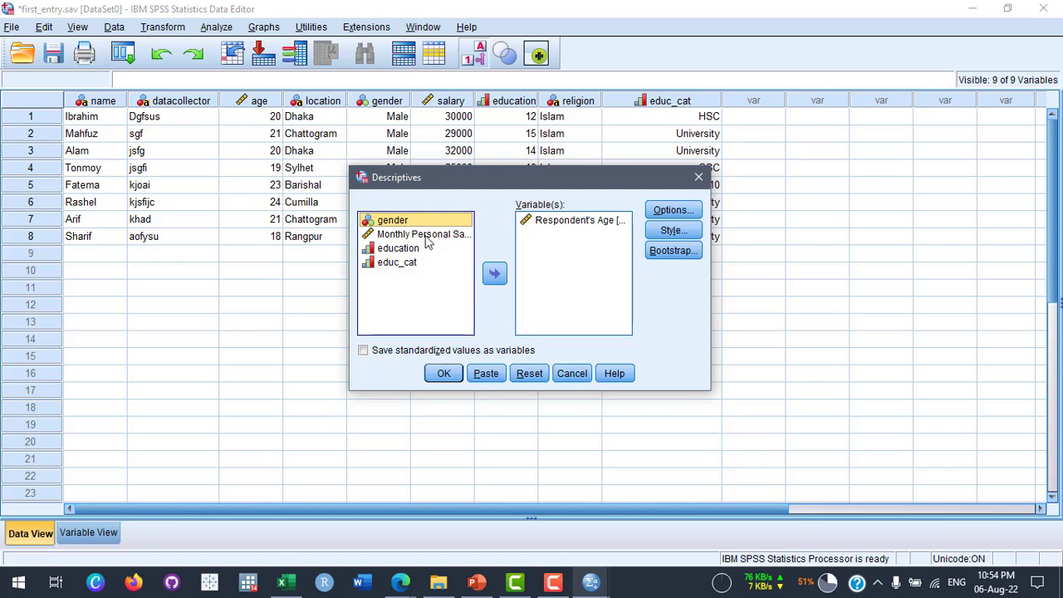
pyautogui.click(427, 236)
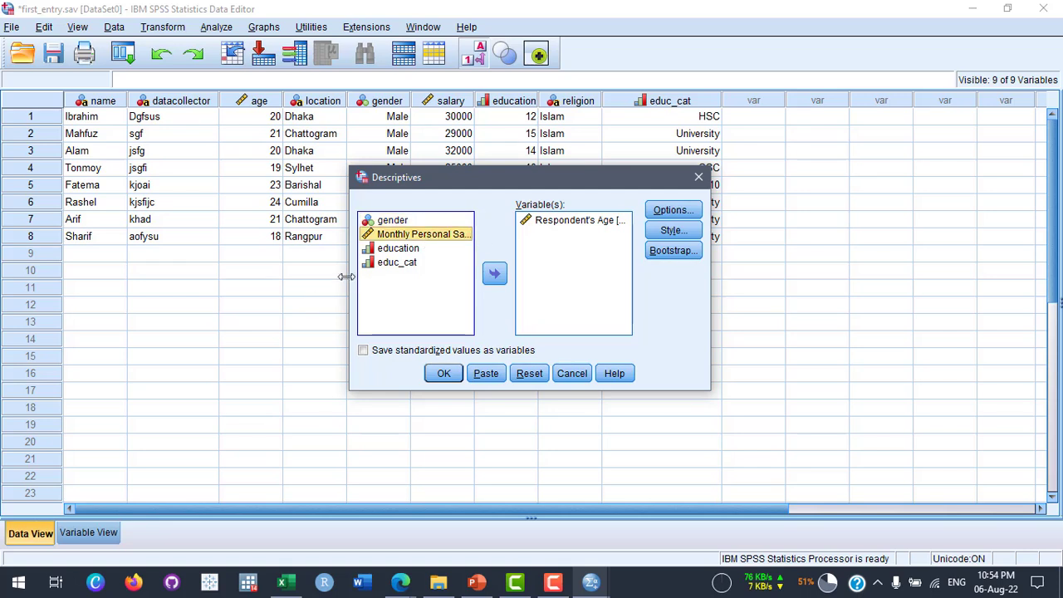
pyautogui.moveTo(347, 277); pyautogui.dragTo(273, 277)
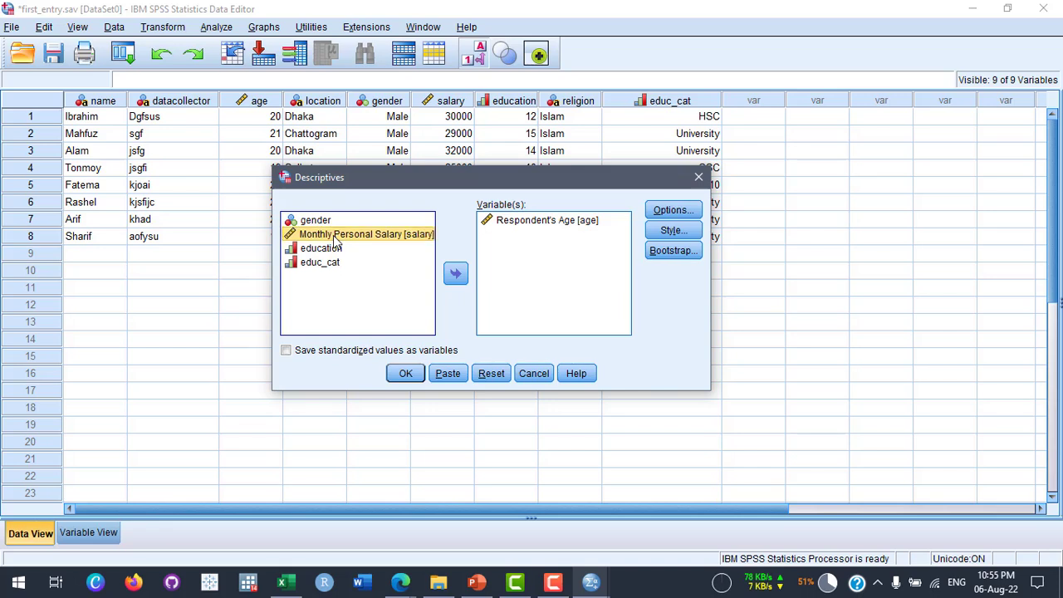
# Switch the Descriptives variable lists to display variable names, and switch them back to variable labels
pyautogui.rightClick(337, 240)
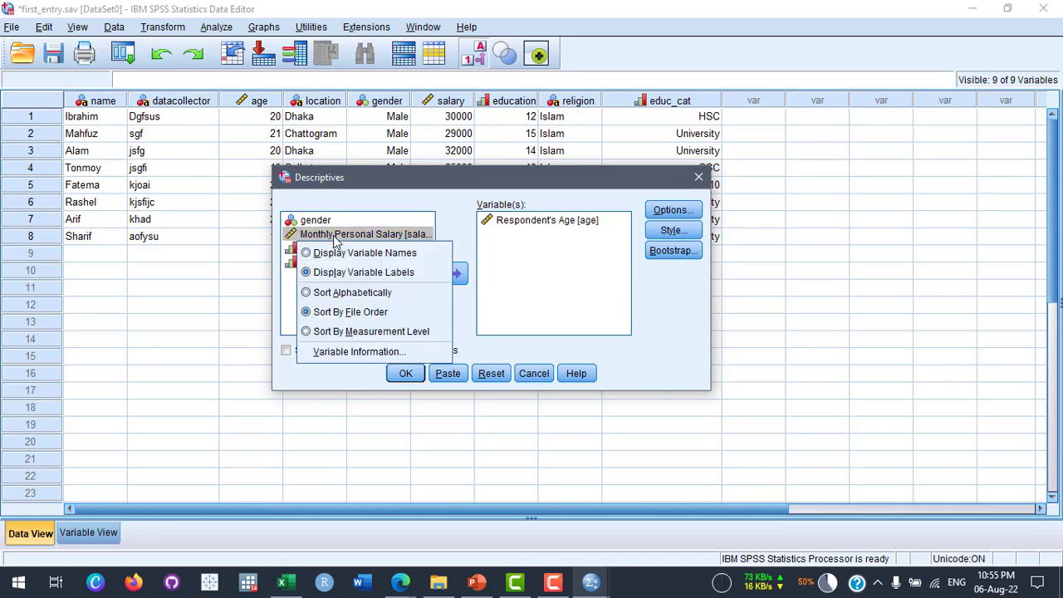
pyautogui.click(407, 253)
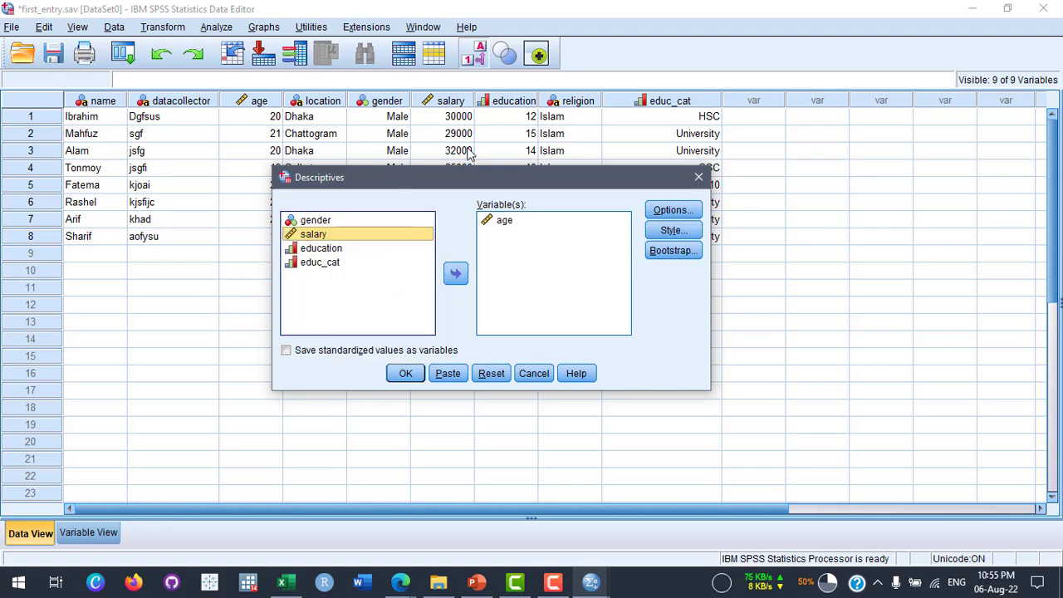
pyautogui.rightClick(299, 239)
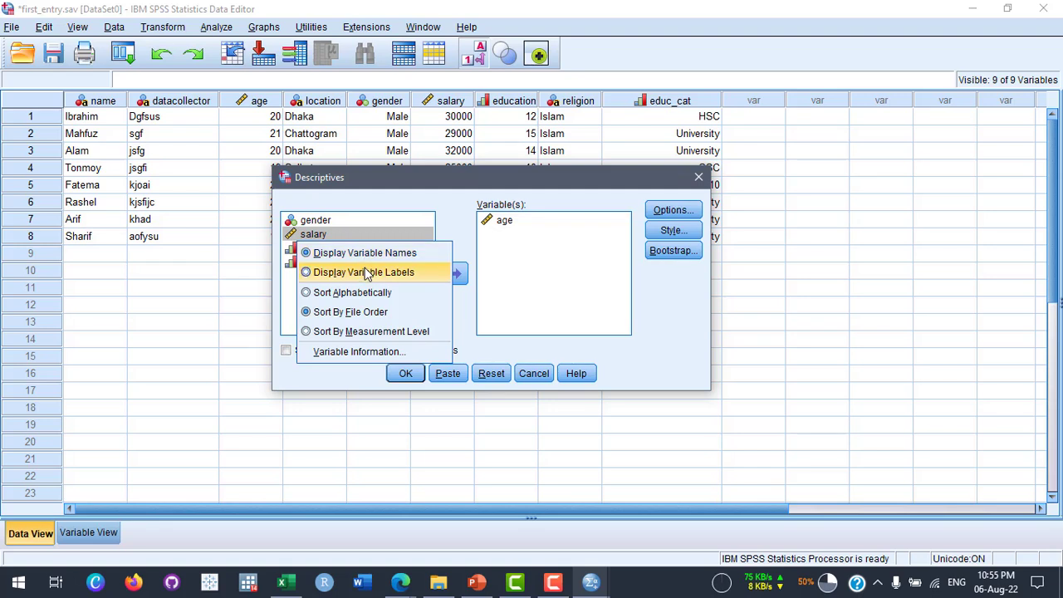
pyautogui.click(364, 272)
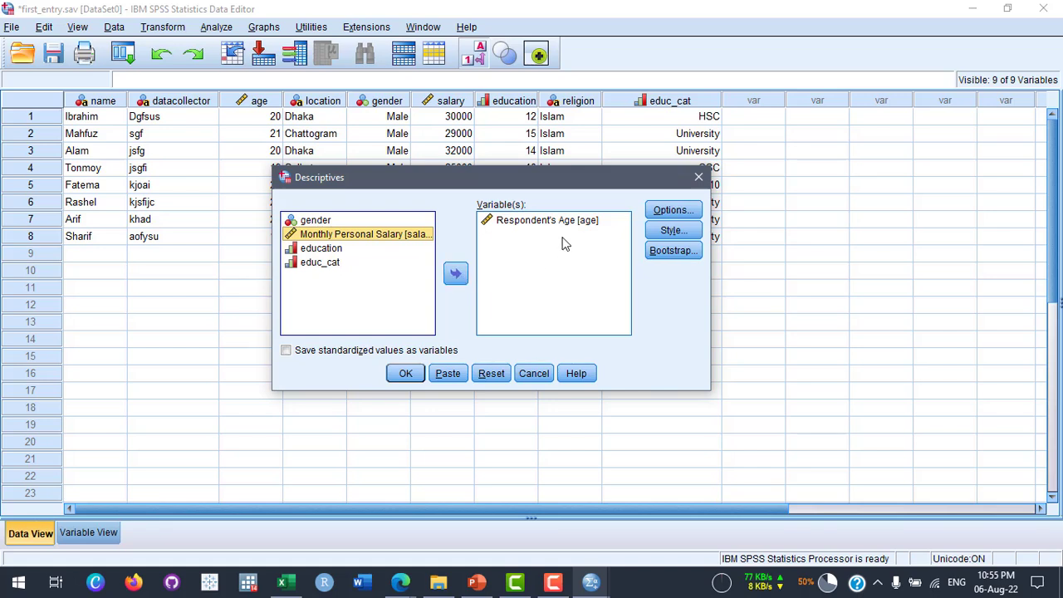
# Add Monthly Personal Salary to the analysis beside Respondent's Age, run Descriptives, and minimize the output viewer after reviewing the table
pyautogui.click(458, 273)
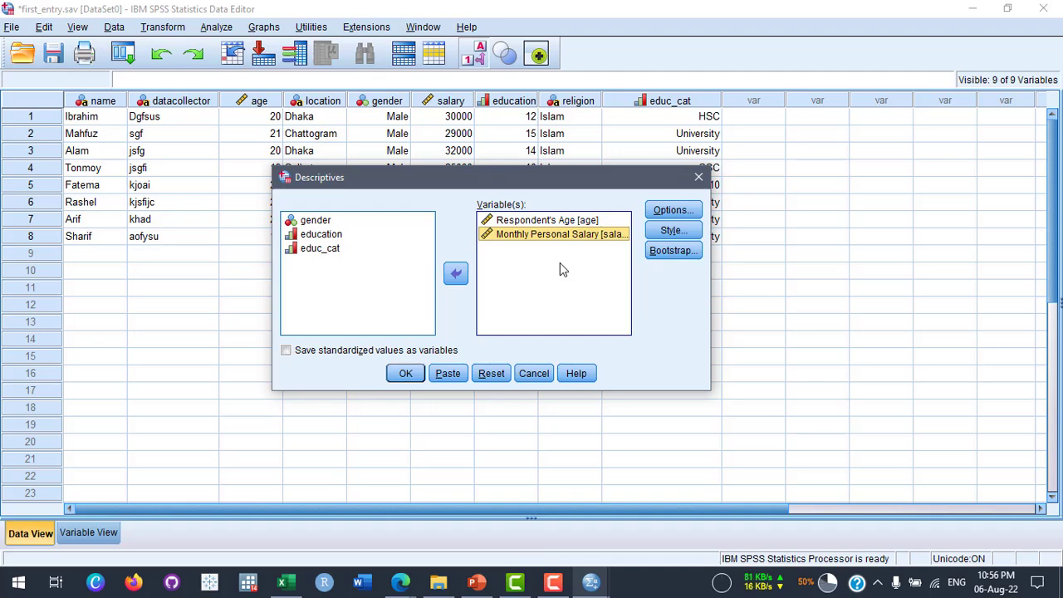
pyautogui.click(406, 374)
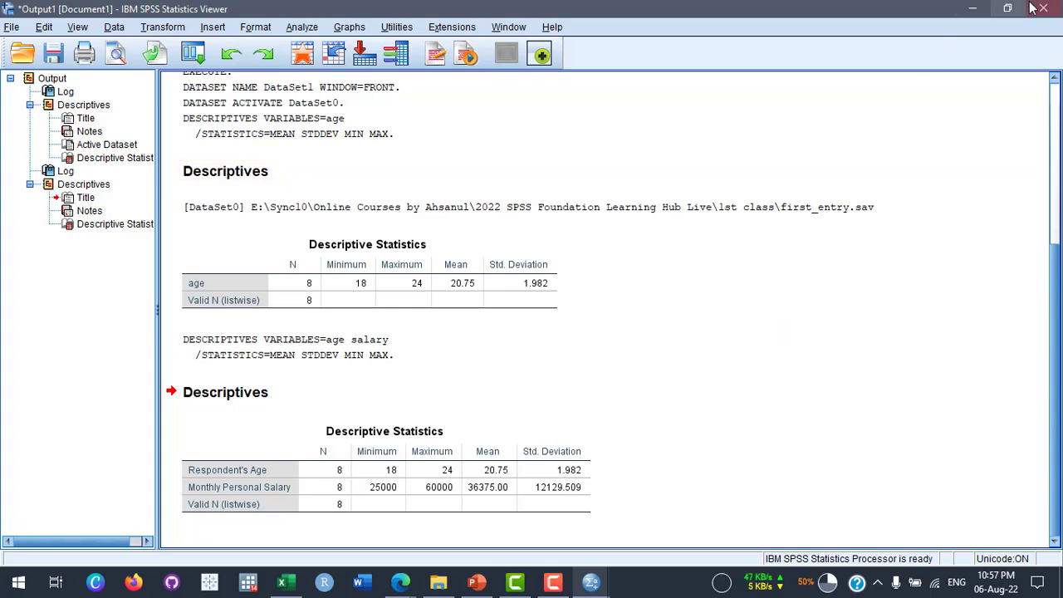
pyautogui.click(972, 8)
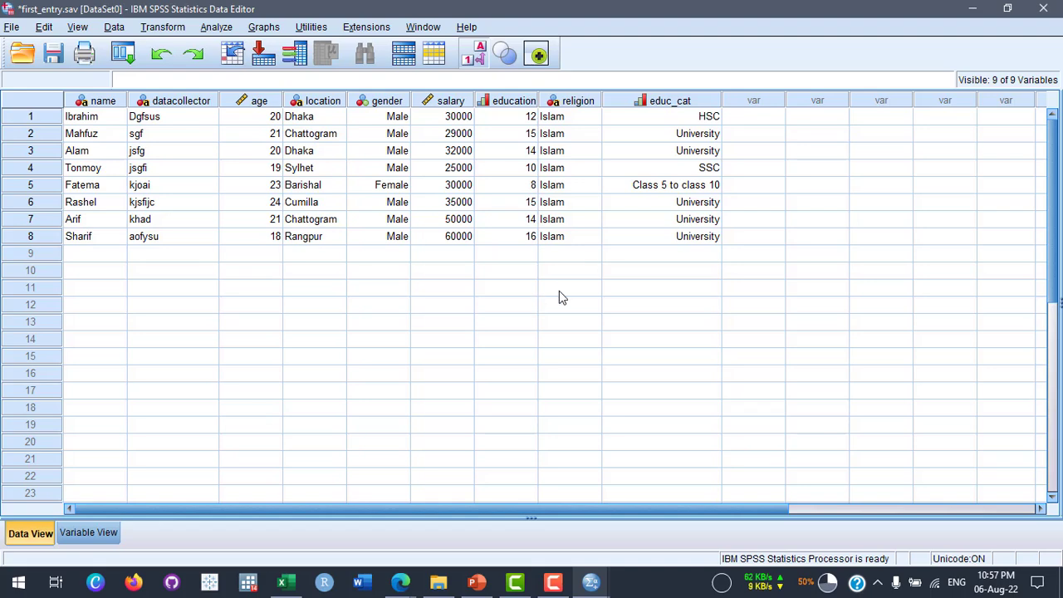
# Switch to the records of the imported call center dataset and examine the AmountBilled, Rate and HoursLogged values in row 2
pyautogui.moveTo(591, 582)
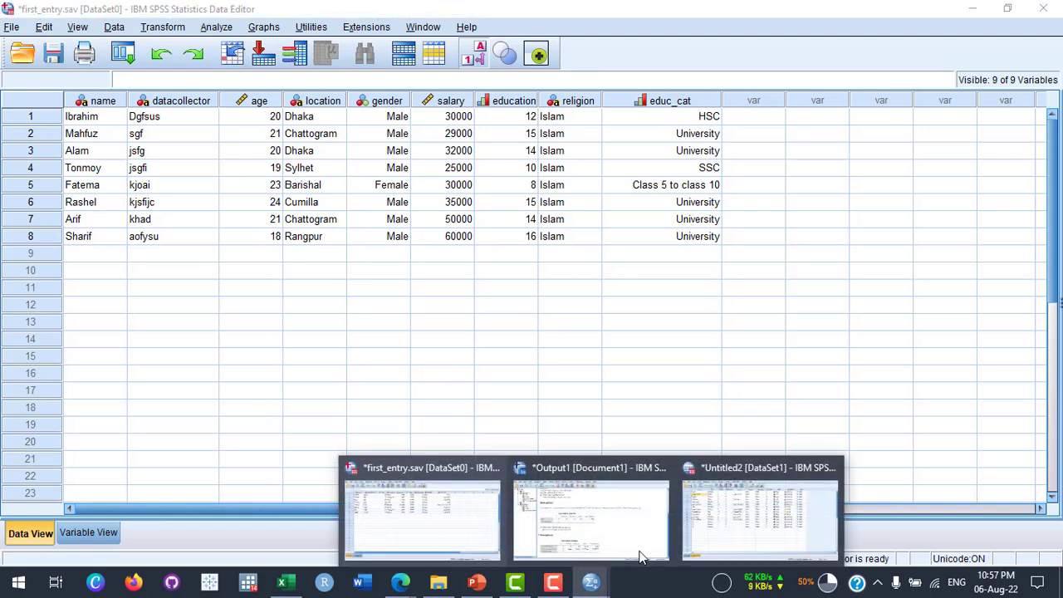
pyautogui.click(768, 506)
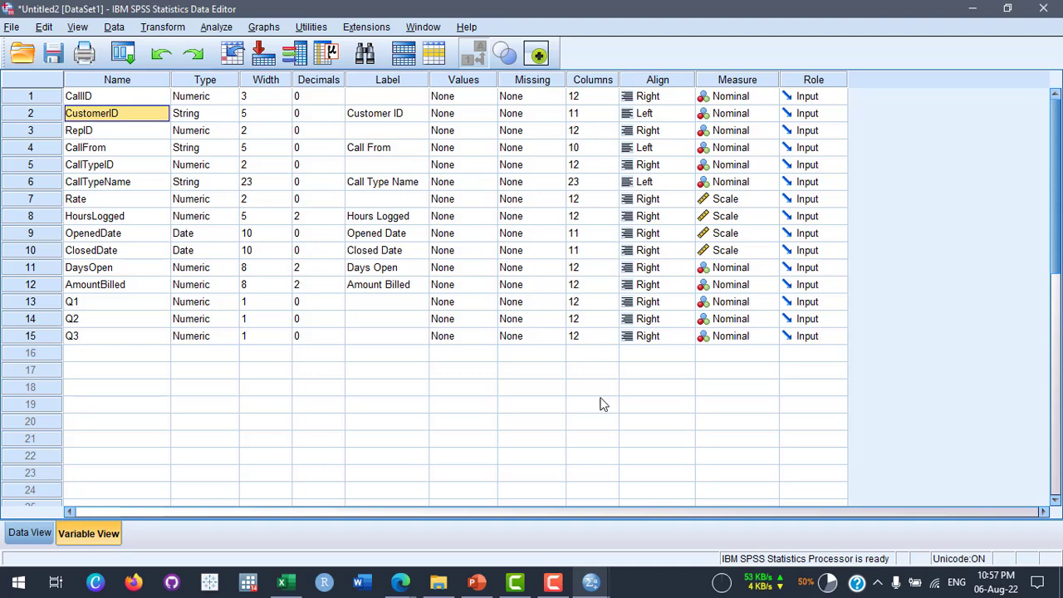
pyautogui.click(30, 533)
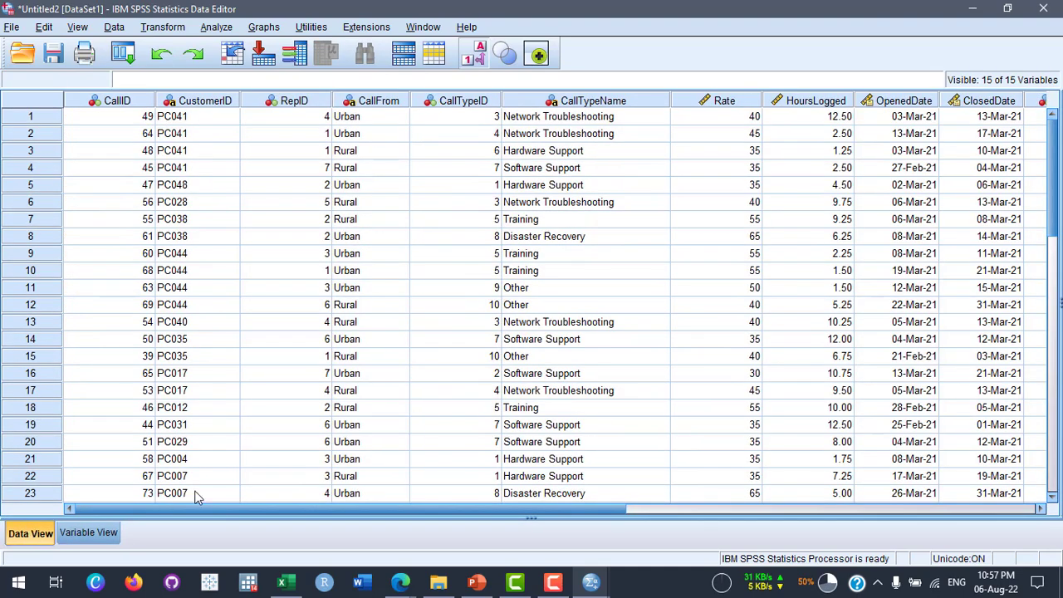
pyautogui.moveTo(577, 510); pyautogui.dragTo(838, 505)
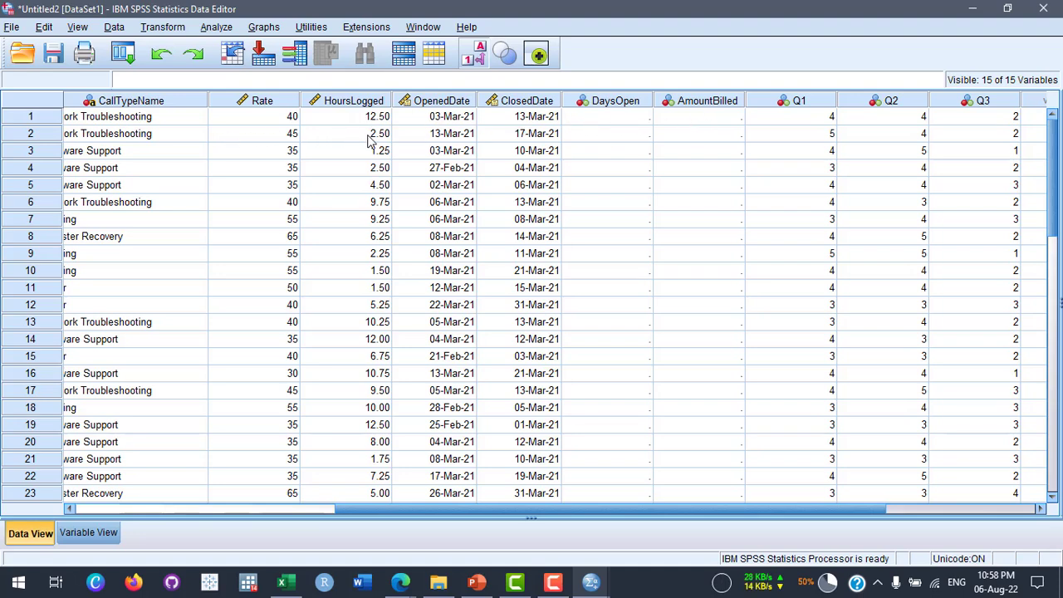
pyautogui.click(711, 136)
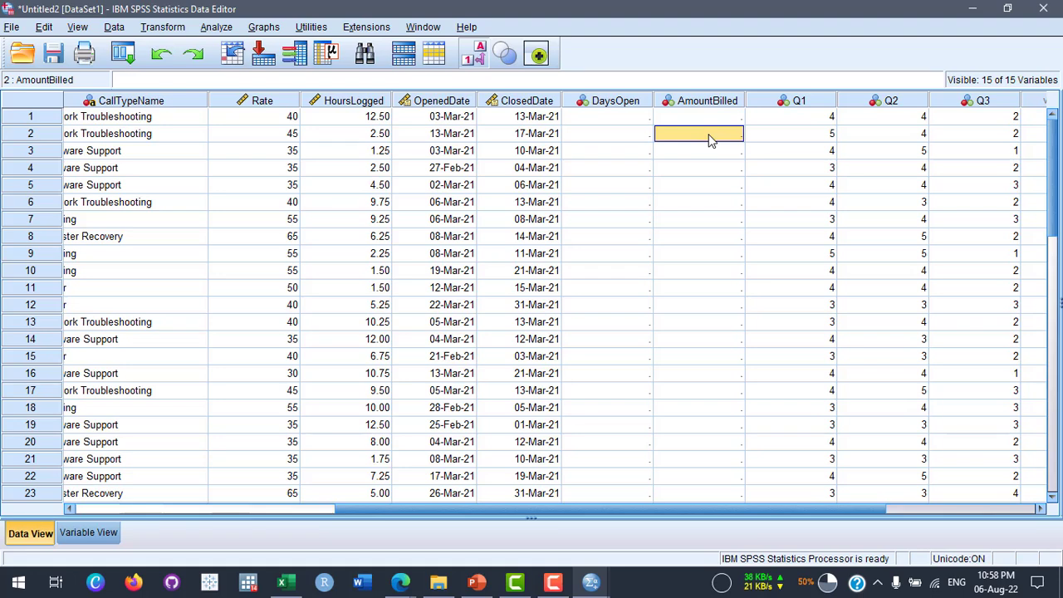
pyautogui.click(278, 136)
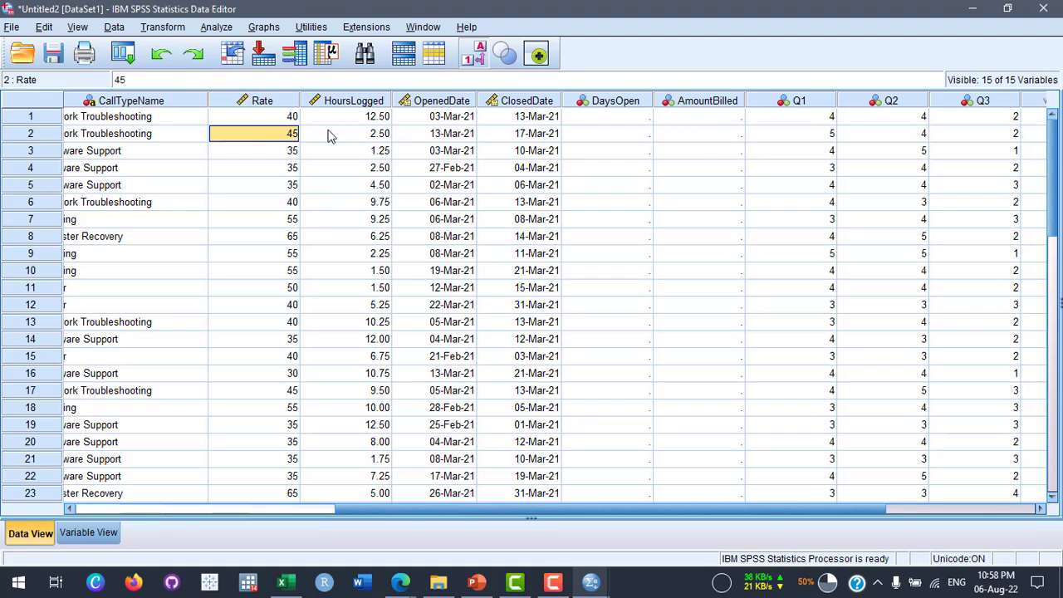
pyautogui.click(360, 137)
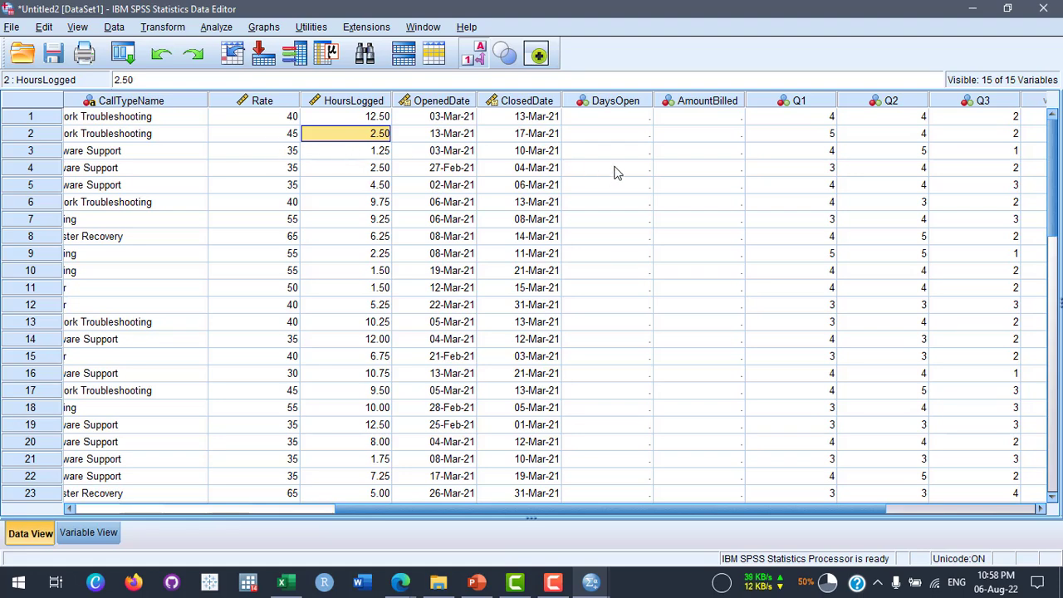
pyautogui.click(159, 28)
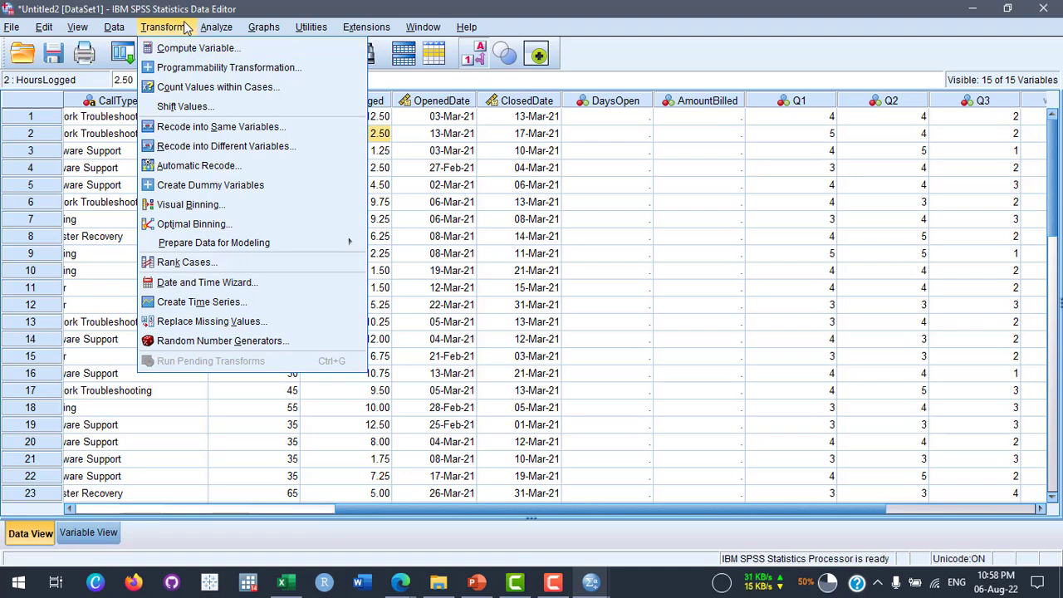
pyautogui.click(260, 55)
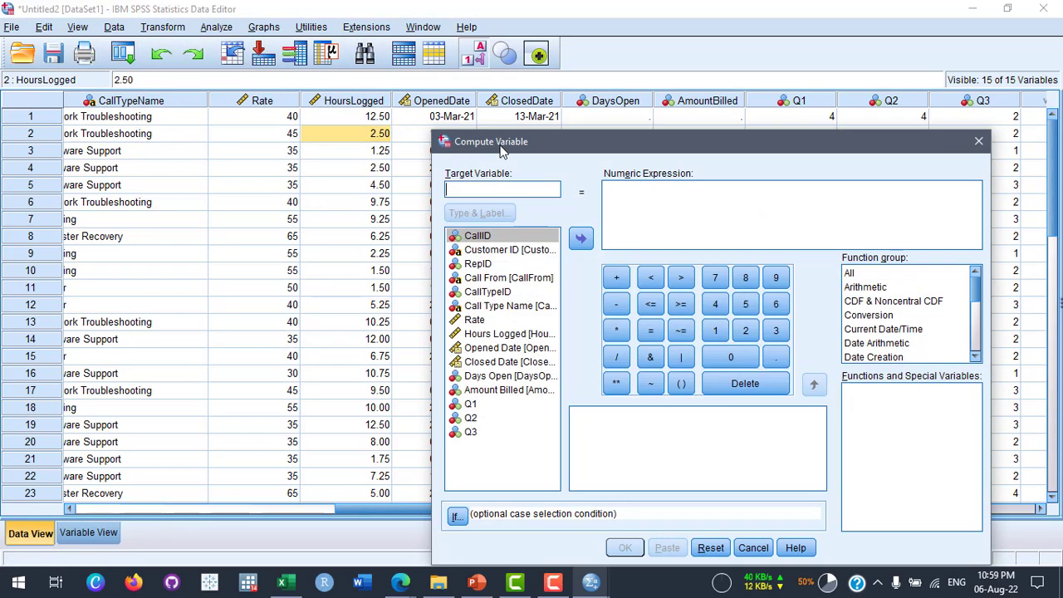
pyautogui.moveTo(666, 150); pyautogui.dragTo(497, 99)
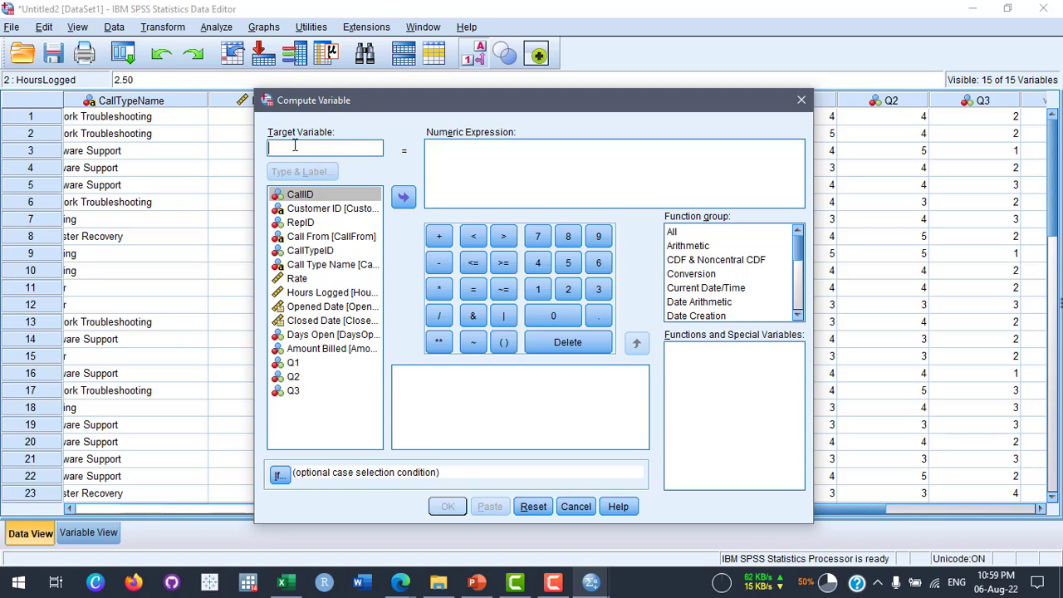
pyautogui.moveTo(486, 104); pyautogui.dragTo(479, 127)
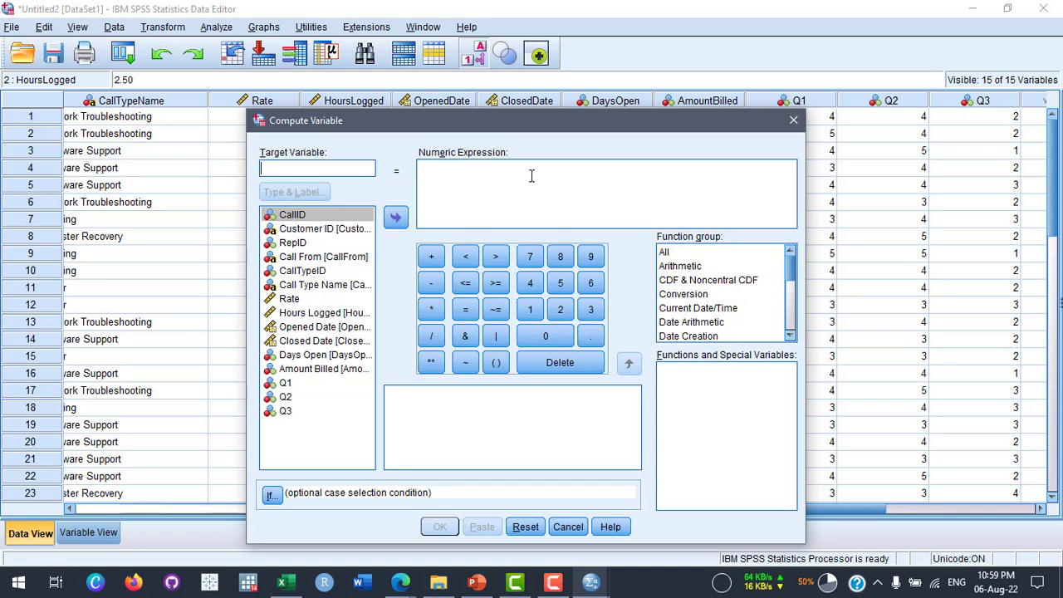
pyautogui.moveTo(541, 125); pyautogui.dragTo(564, 164)
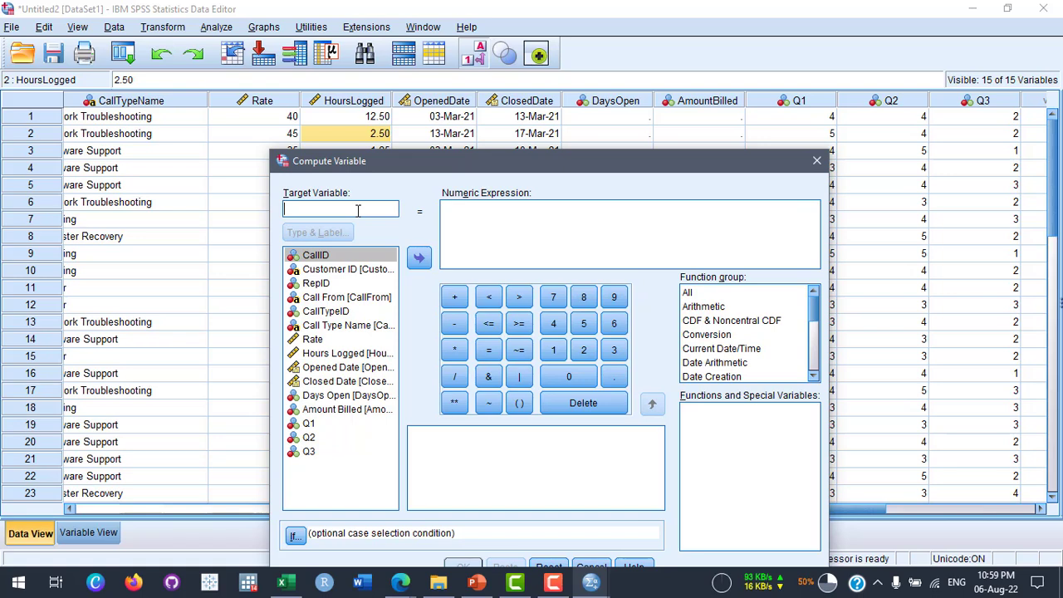
pyautogui.write('AmountB')
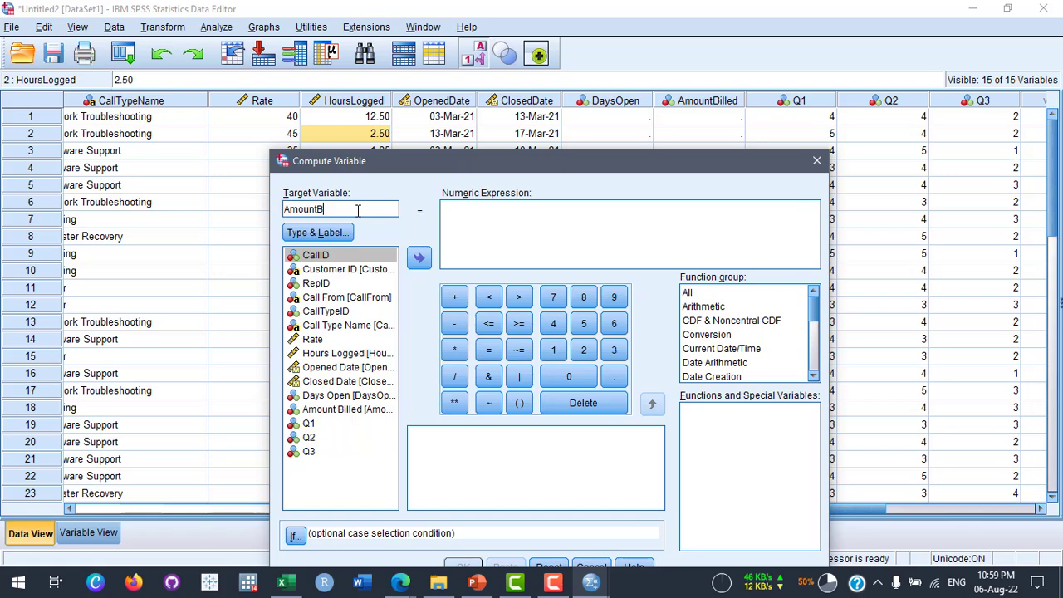
pyautogui.click(818, 162)
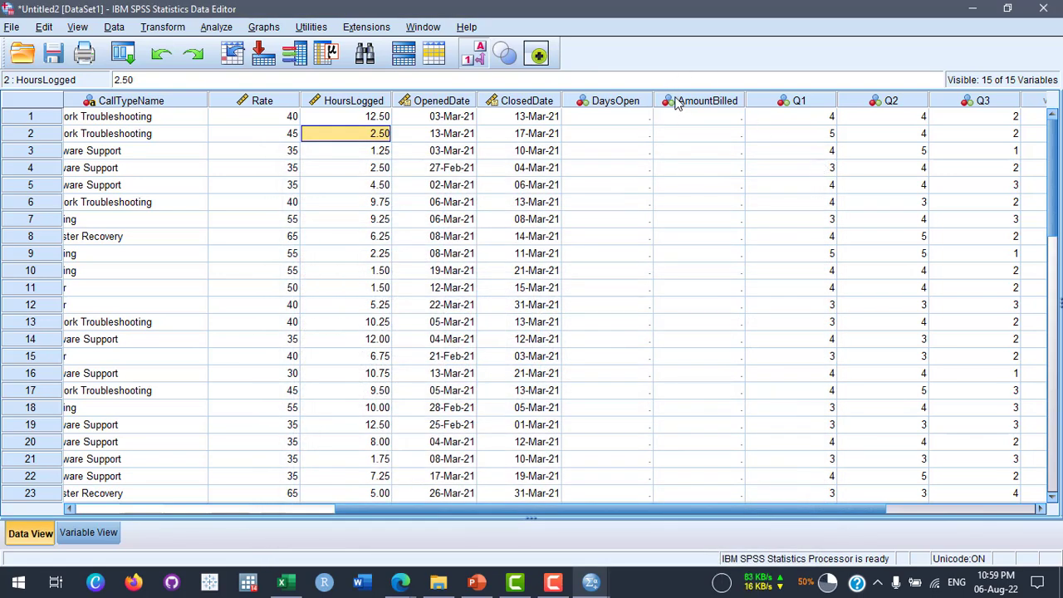
# Set the measurement level of AmountBilled to Scale in the variable definitions and return to the data records
pyautogui.moveTo(674, 105)
pyautogui.click(110, 538)
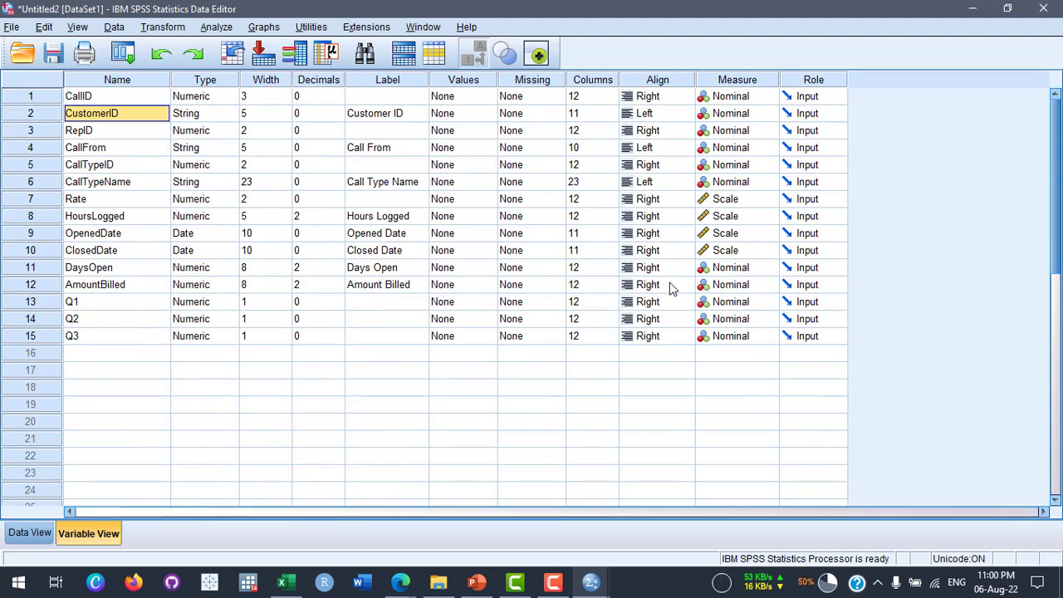
pyautogui.click(765, 287)
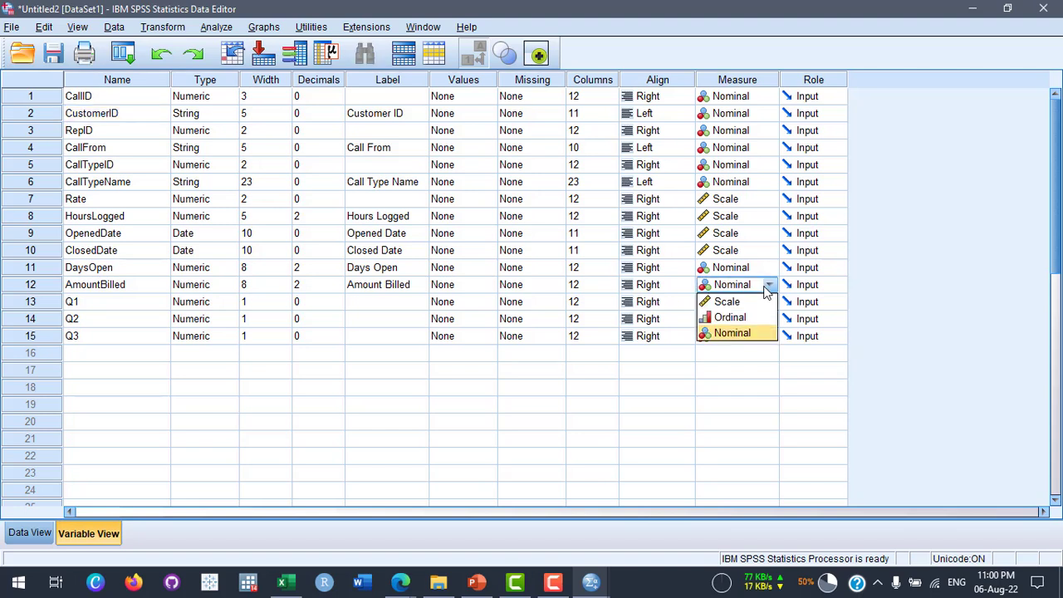
pyautogui.click(751, 301)
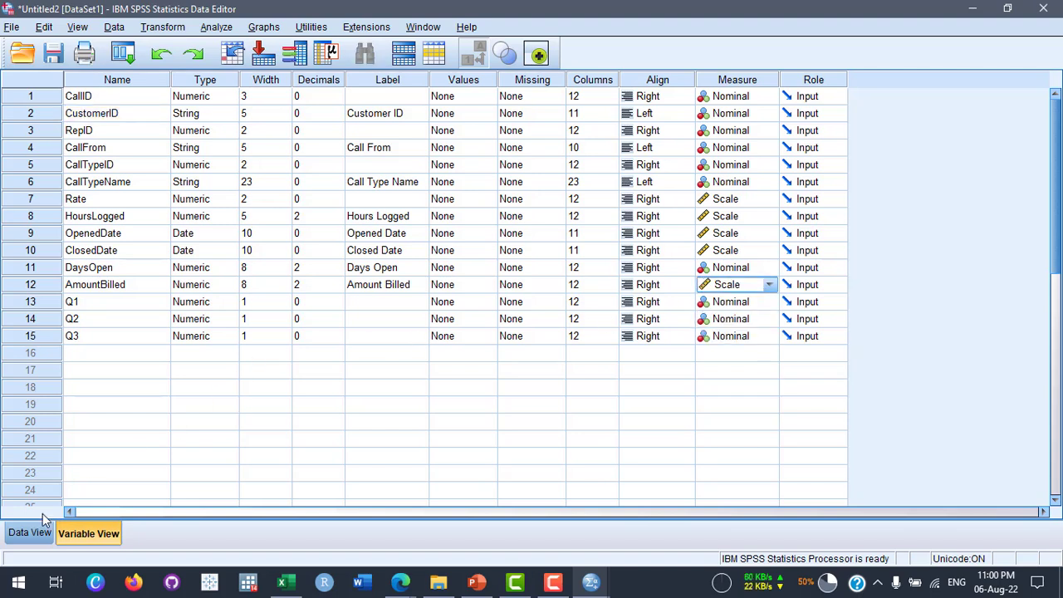
pyautogui.click(26, 540)
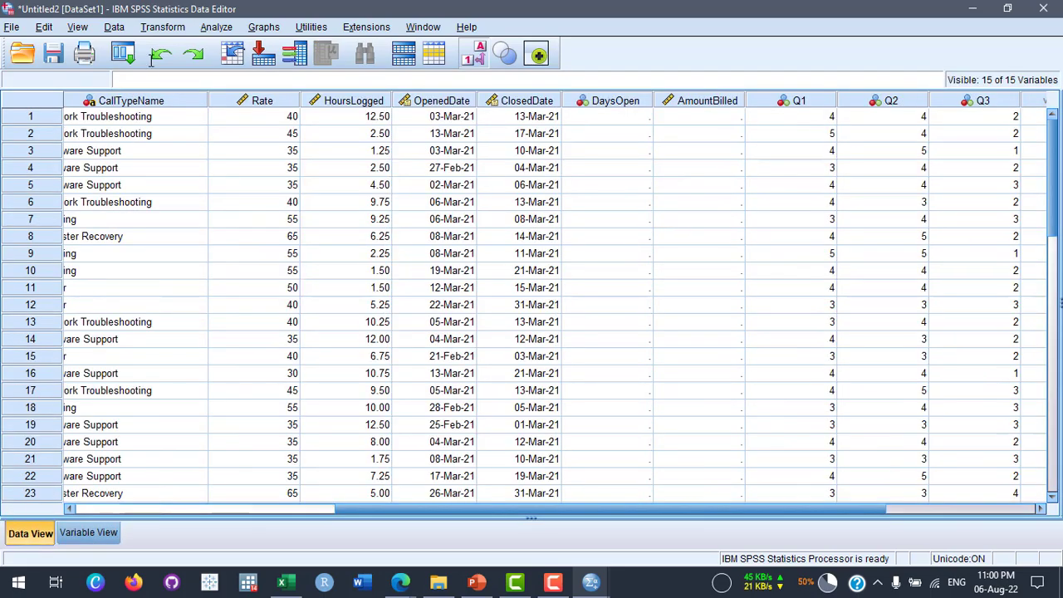
# Start a Compute Variable transformation with AmountBilled as the target variable
pyautogui.click(160, 30)
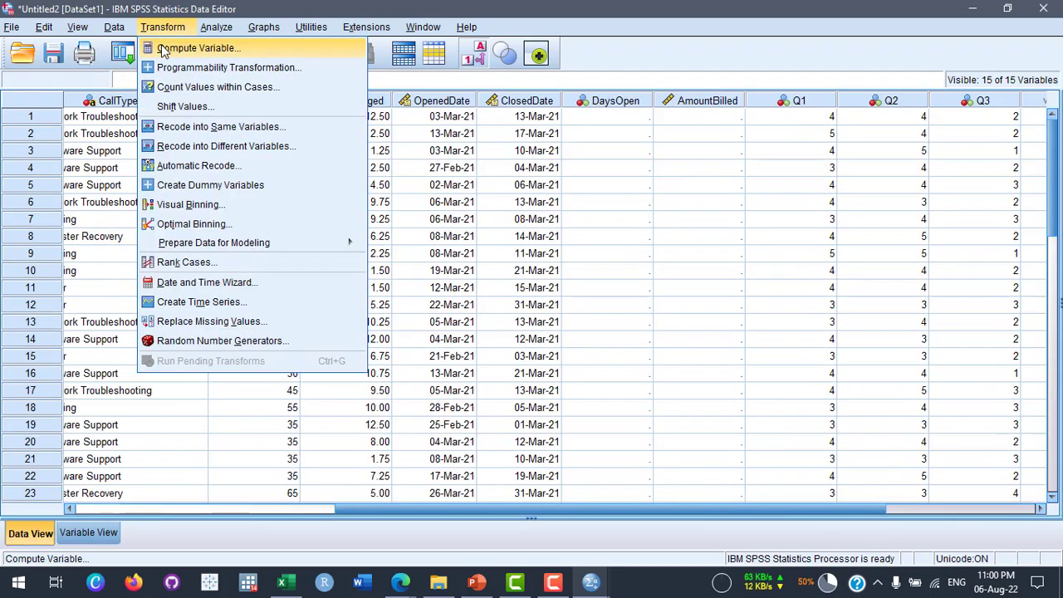
pyautogui.click(164, 48)
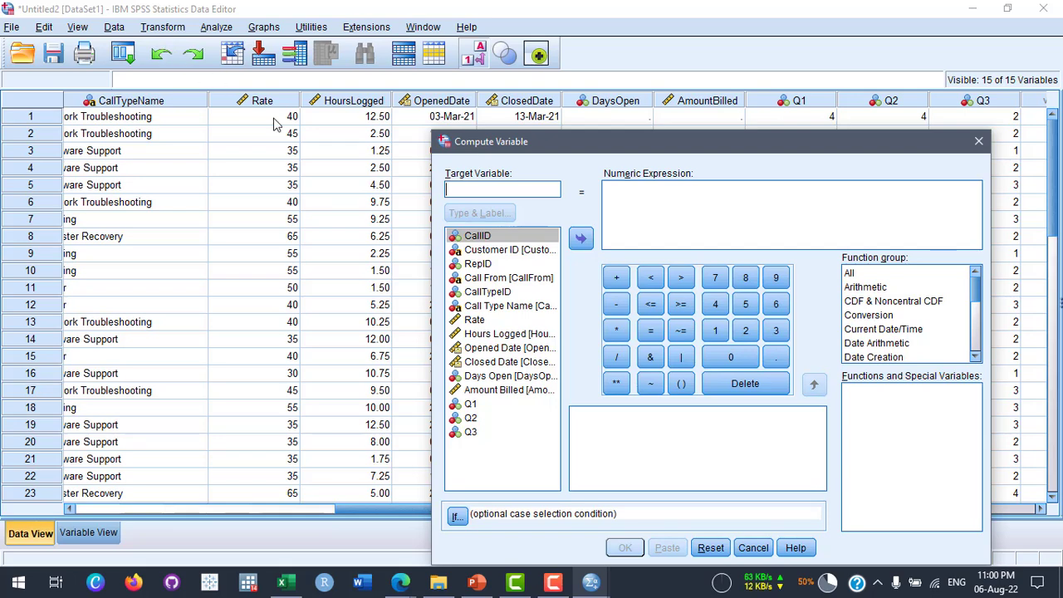
pyautogui.click(491, 188)
pyautogui.write('Amount')
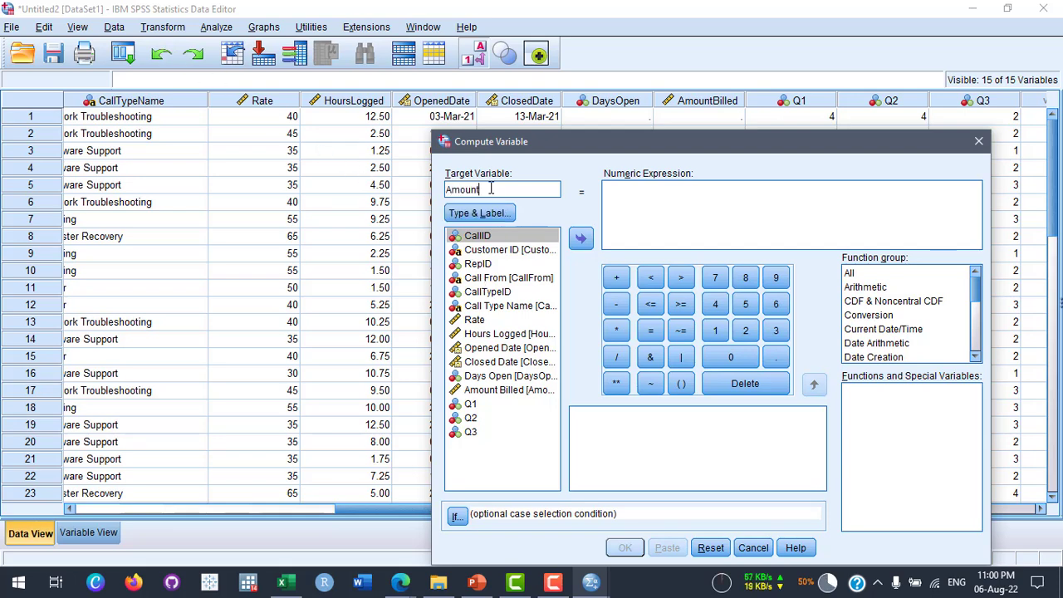
pyautogui.write('Billed')
pyautogui.click(648, 191)
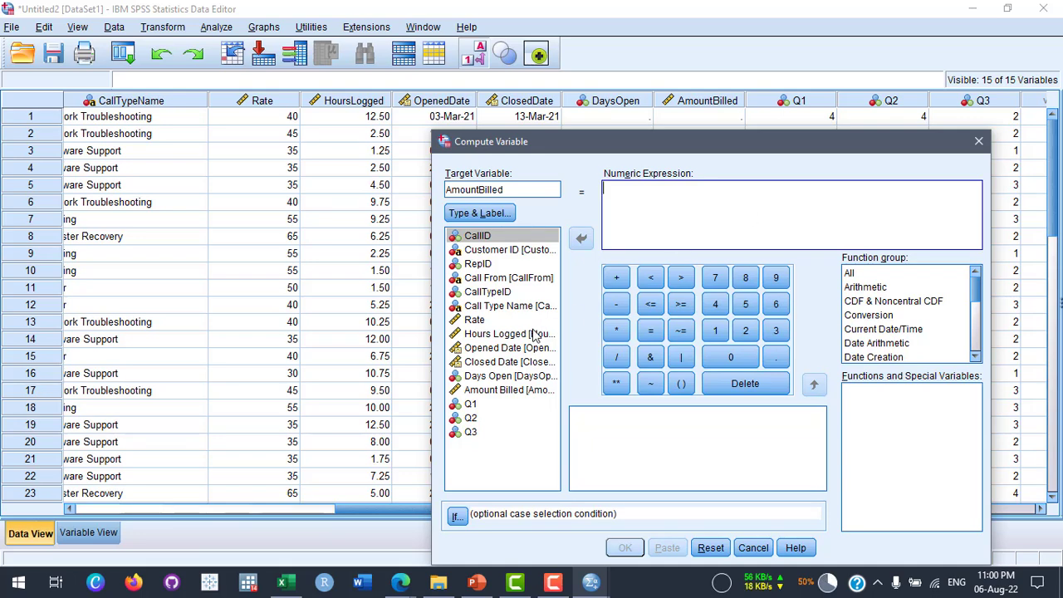
pyautogui.click(478, 327)
pyautogui.click(478, 323)
pyautogui.click(487, 333)
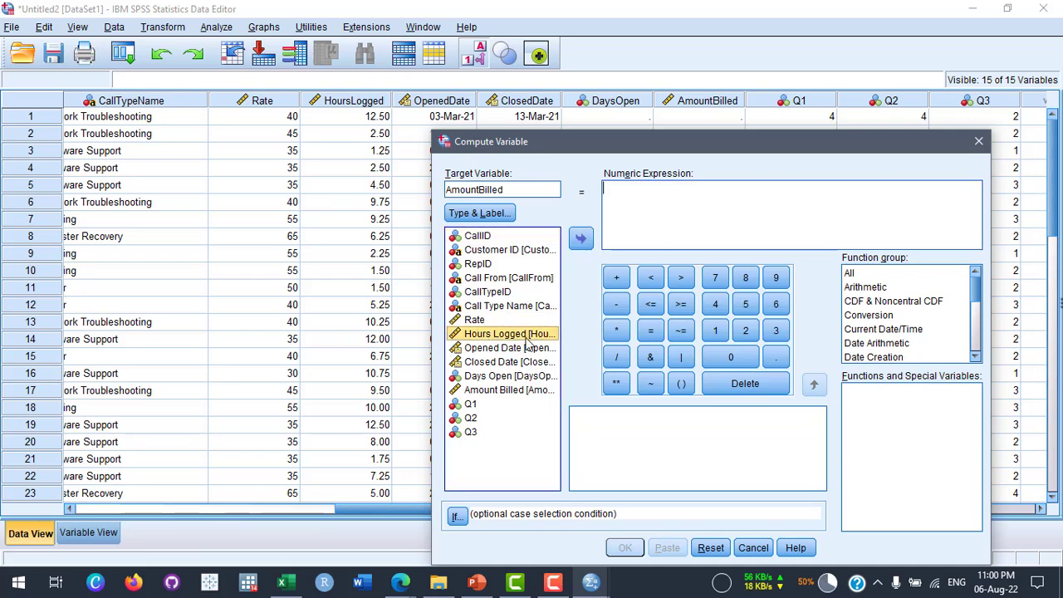
pyautogui.moveTo(486, 321); pyautogui.dragTo(629, 195)
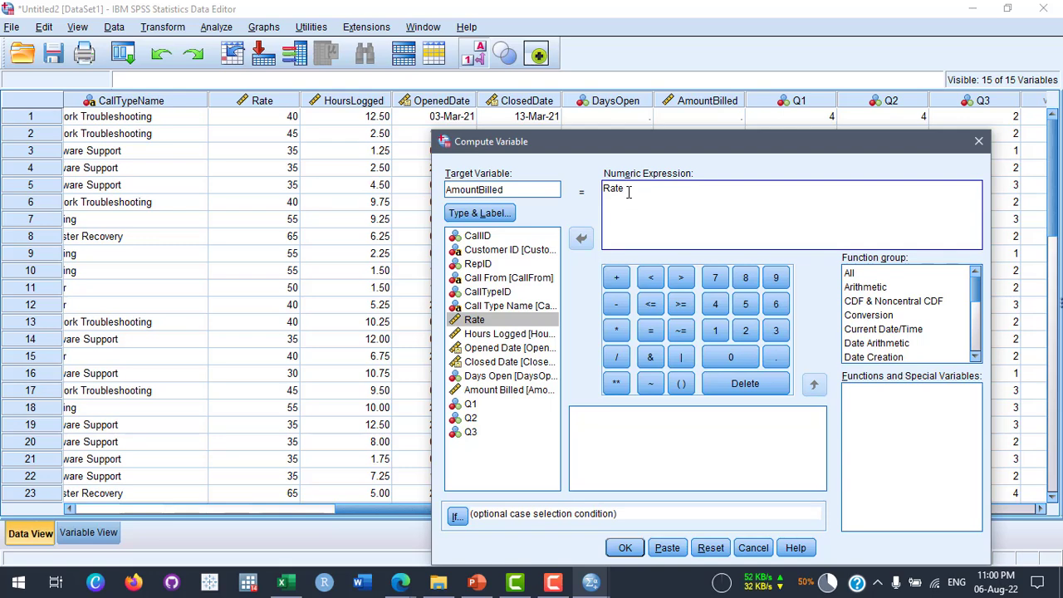
pyautogui.press('BackSpace')
pyautogui.press('BackSpace')
pyautogui.press('BackSpace')
pyautogui.press('BackSpace')
# Build the numeric expression Rate*HoursLogged from the listed variables
pyautogui.click(502, 321)
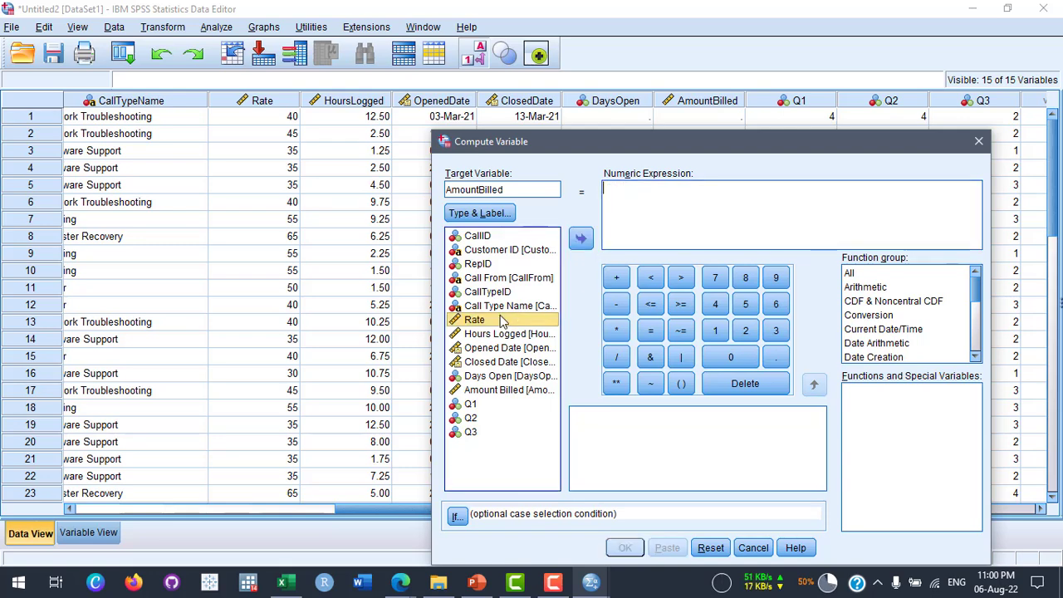
pyautogui.click(582, 240)
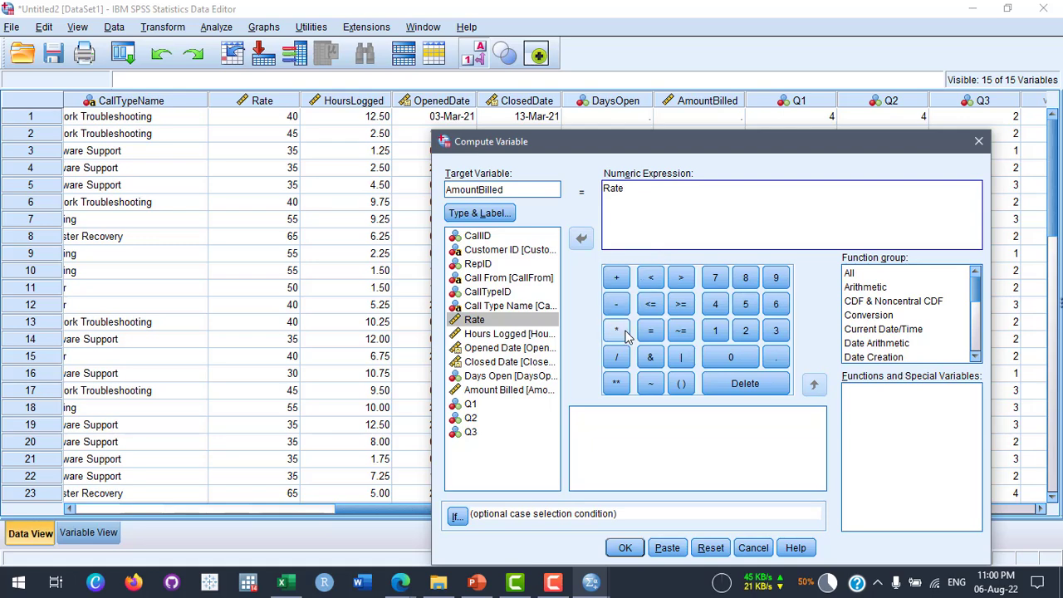
pyautogui.write('*')
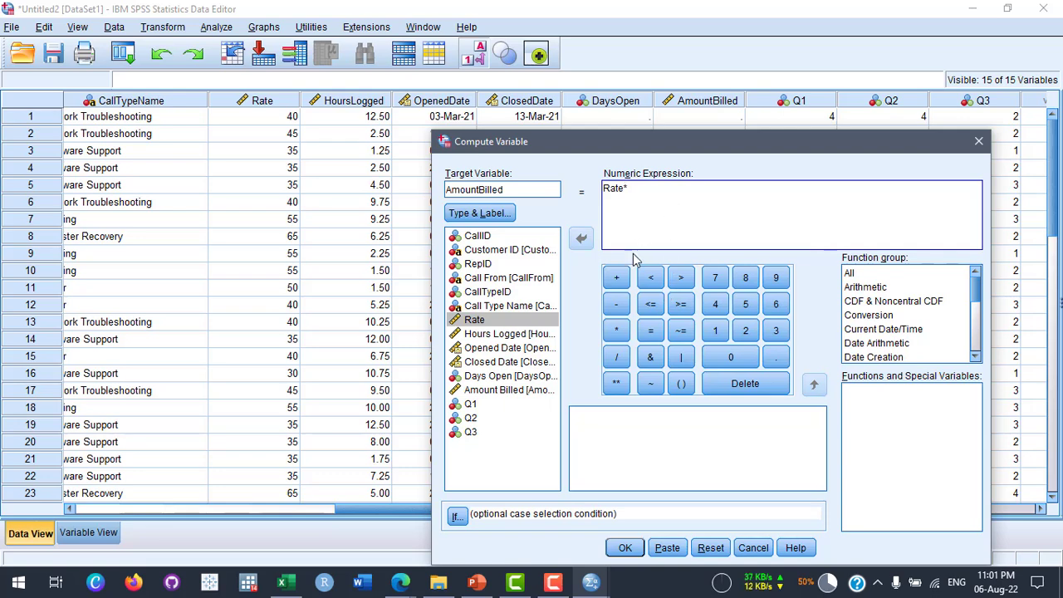
pyautogui.click(513, 334)
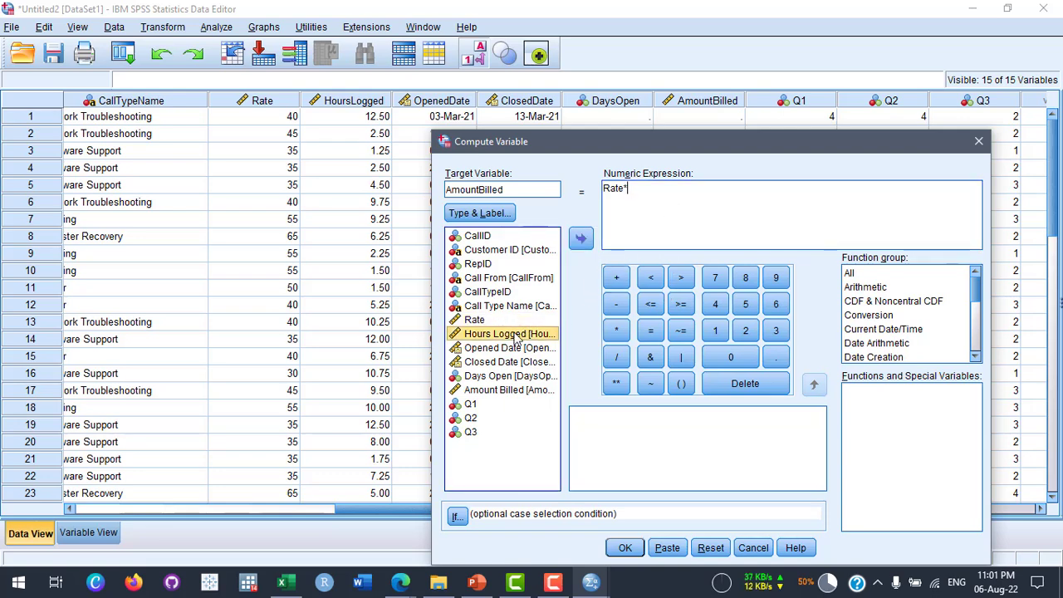
pyautogui.click(583, 240)
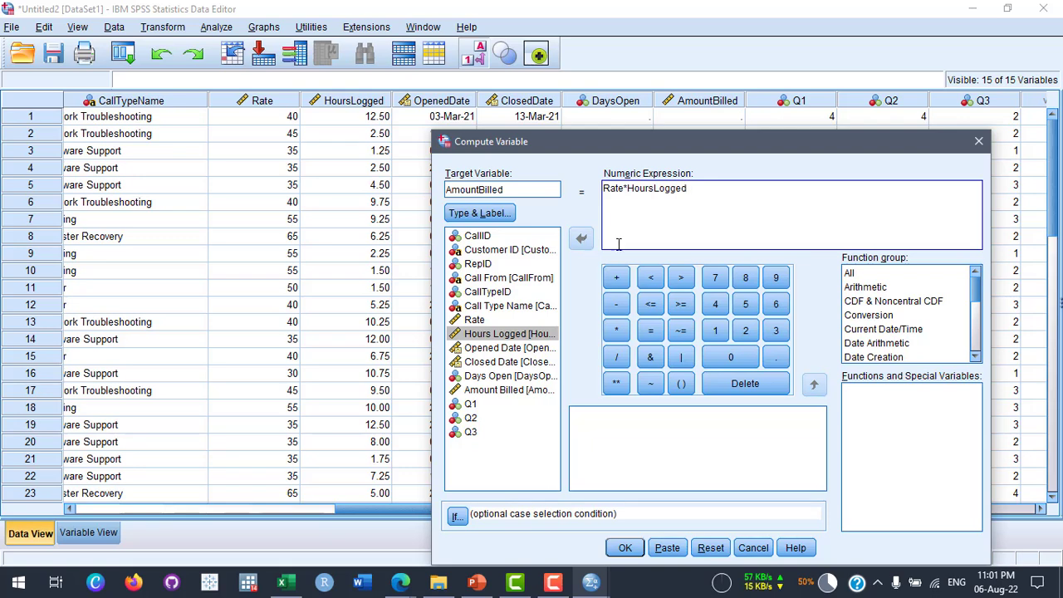
# Run the computation, allowing the existing variable to change, and minimize the output viewer to review the AmountBilled column
pyautogui.click(723, 187)
pyautogui.click(625, 550)
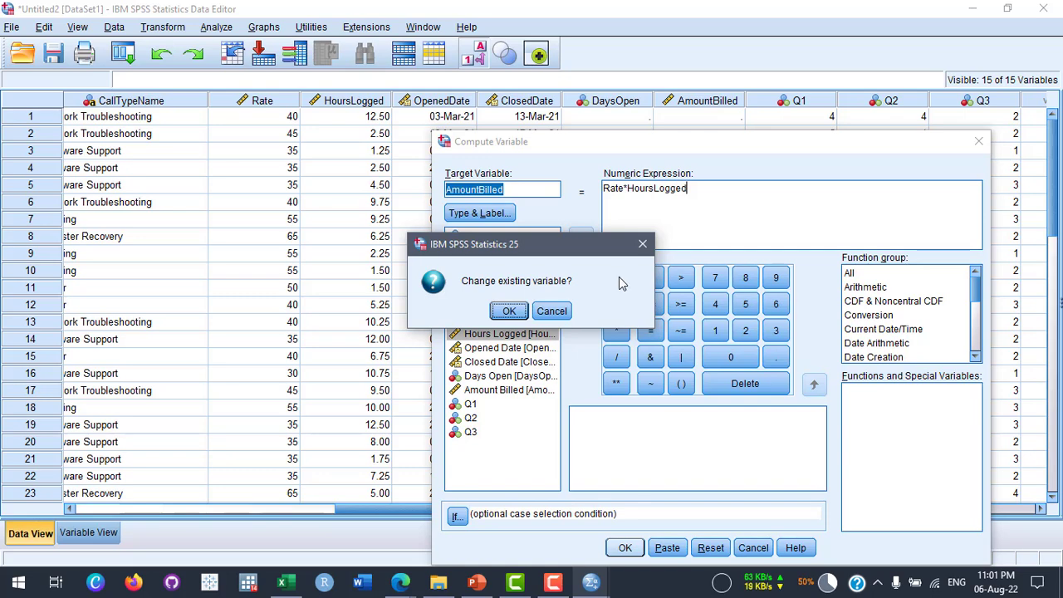
pyautogui.click(512, 312)
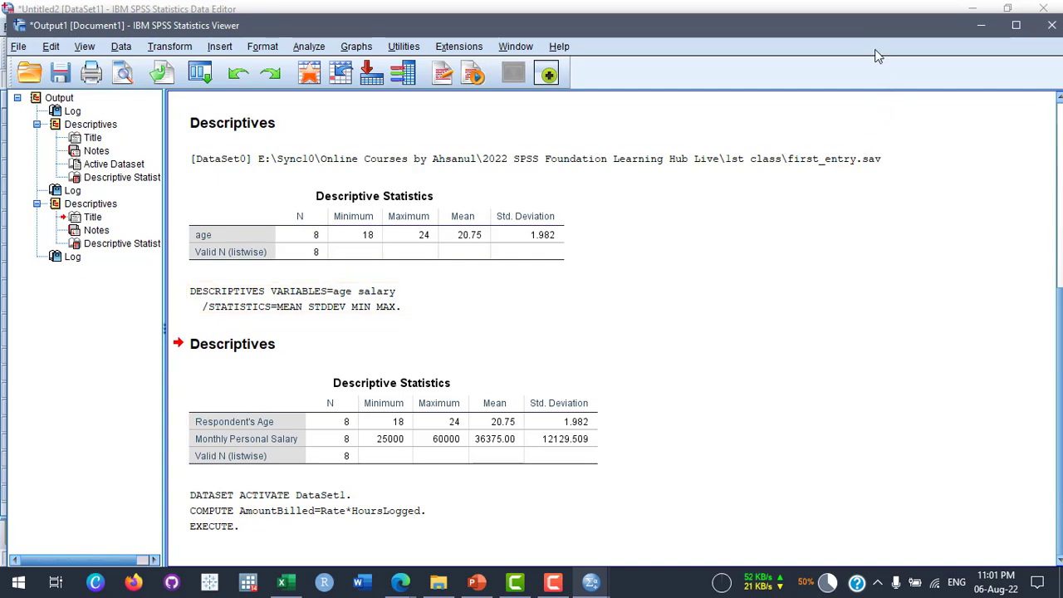
pyautogui.click(980, 32)
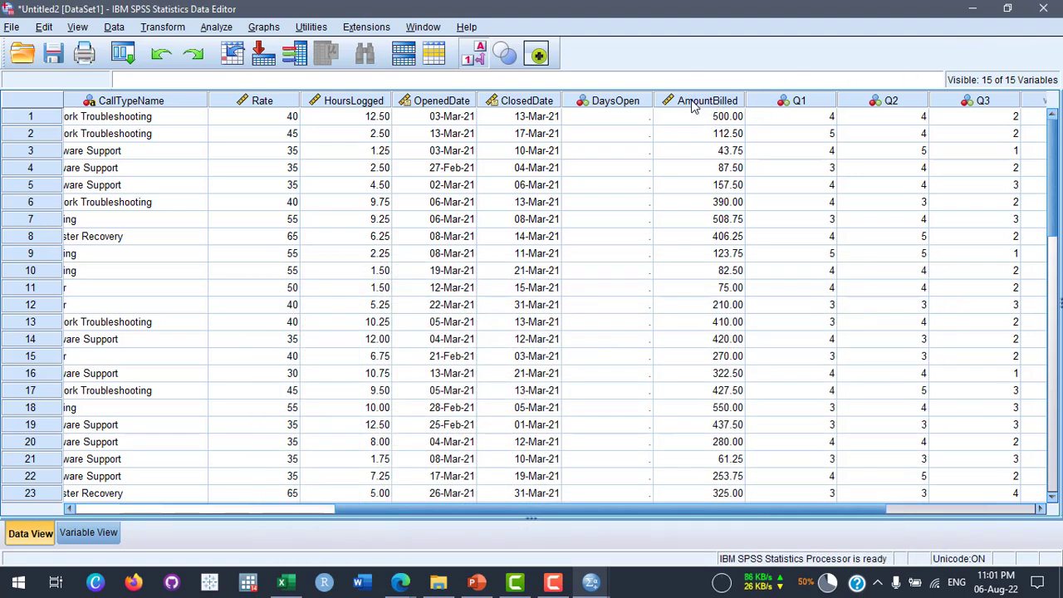
pyautogui.scroll(-2, 704, 397)
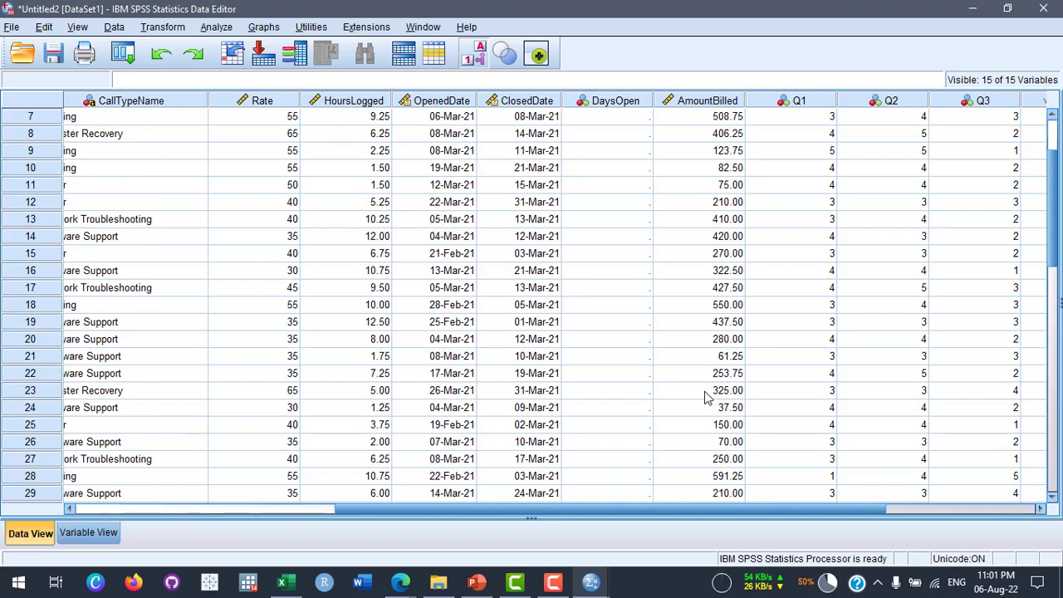
pyautogui.scroll(-4, 704, 397)
pyautogui.scroll(6, 705, 397)
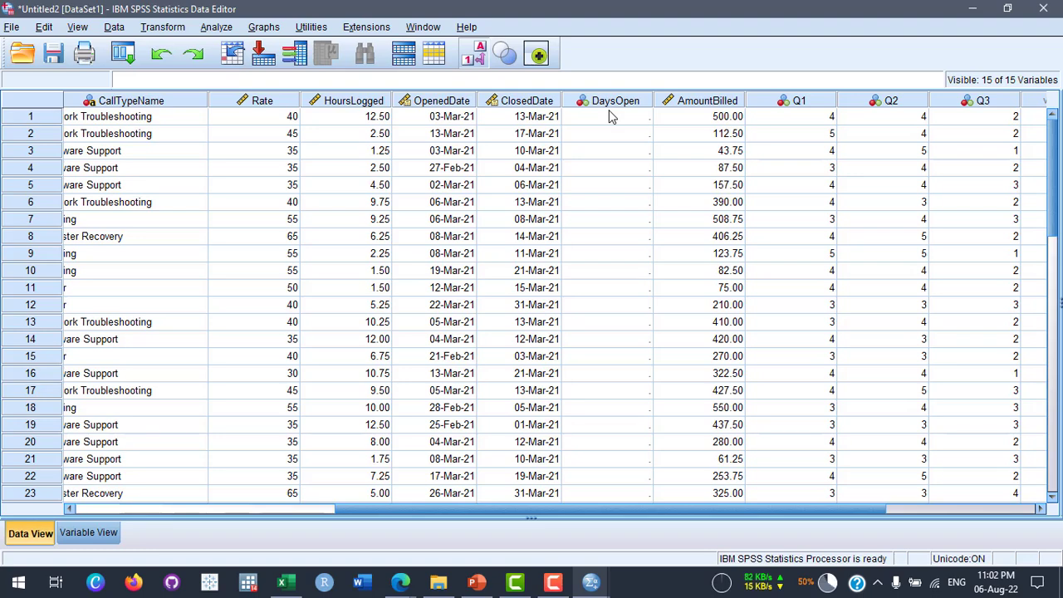
# Set the measurement level of DaysOpen to Scale in the variable definitions and return to the data records
pyautogui.click(89, 533)
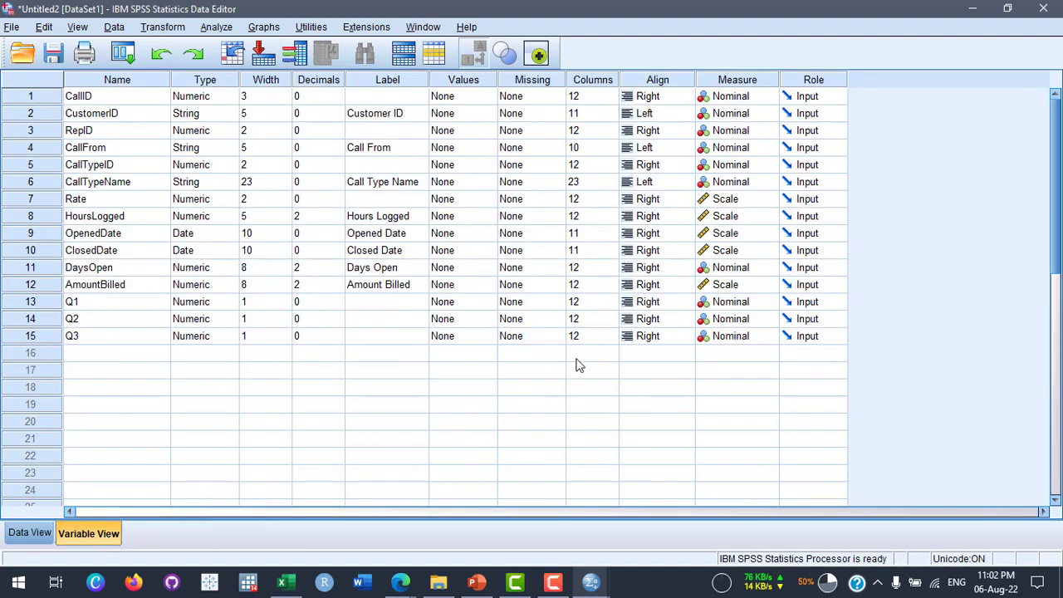
pyautogui.click(768, 267)
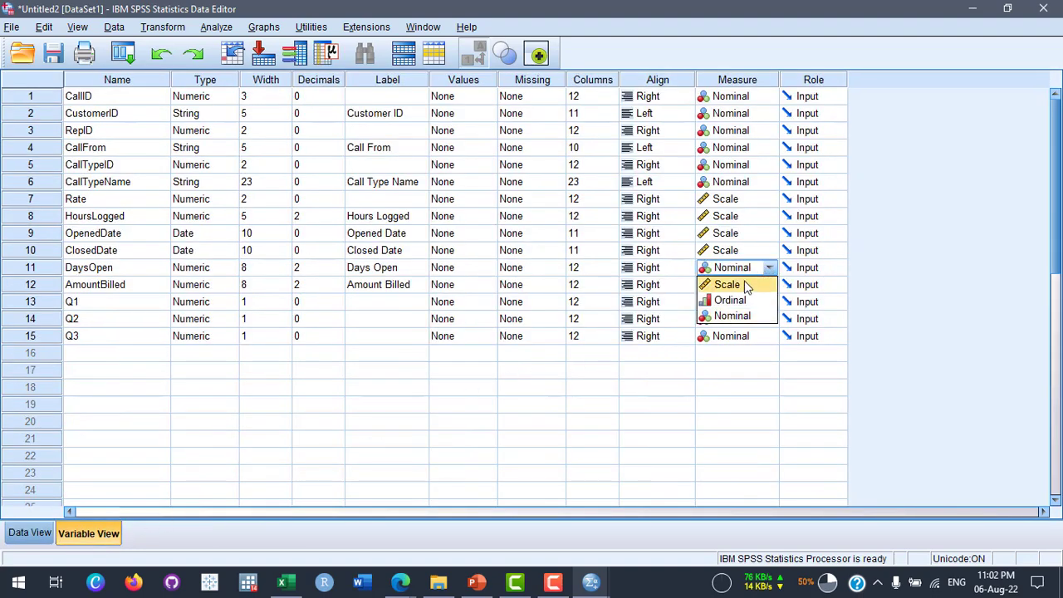
pyautogui.click(743, 286)
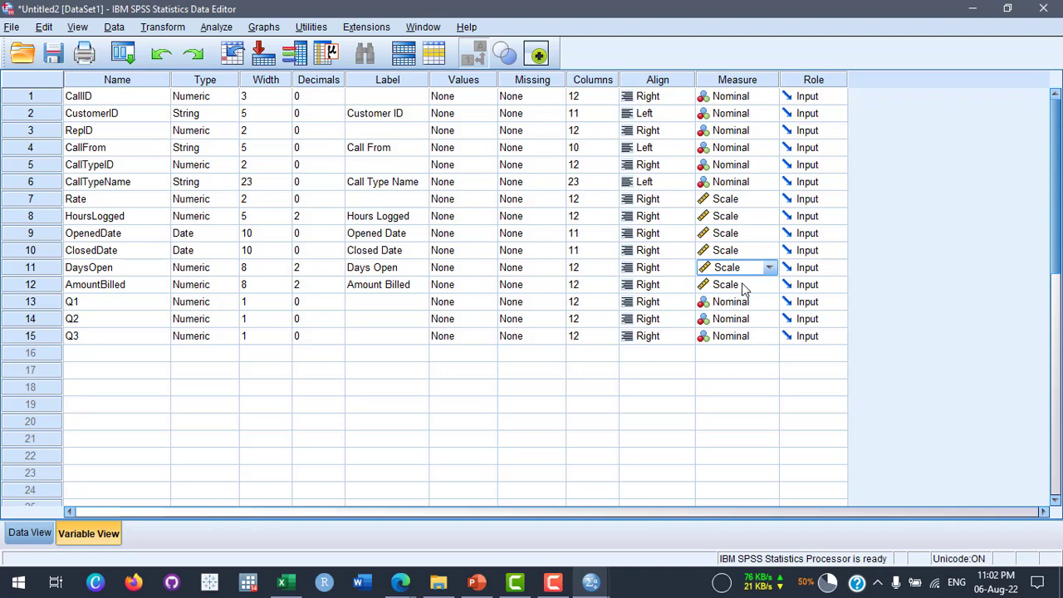
pyautogui.click(31, 532)
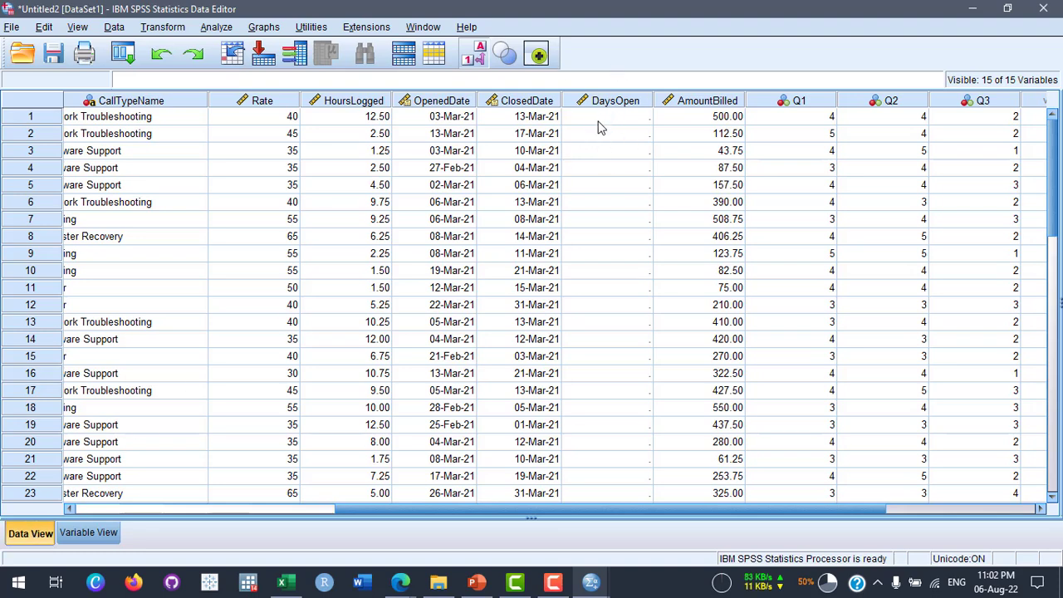
# Compare the ClosedDate and OpenedDate values of record 1 as the basis for DaysOpen
pyautogui.click(519, 125)
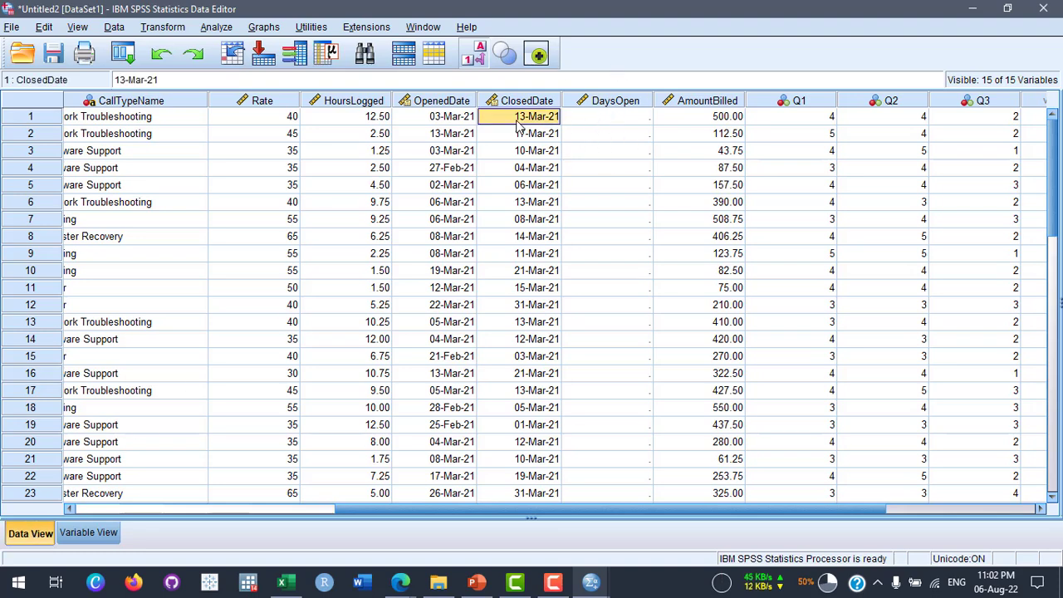
pyautogui.click(440, 124)
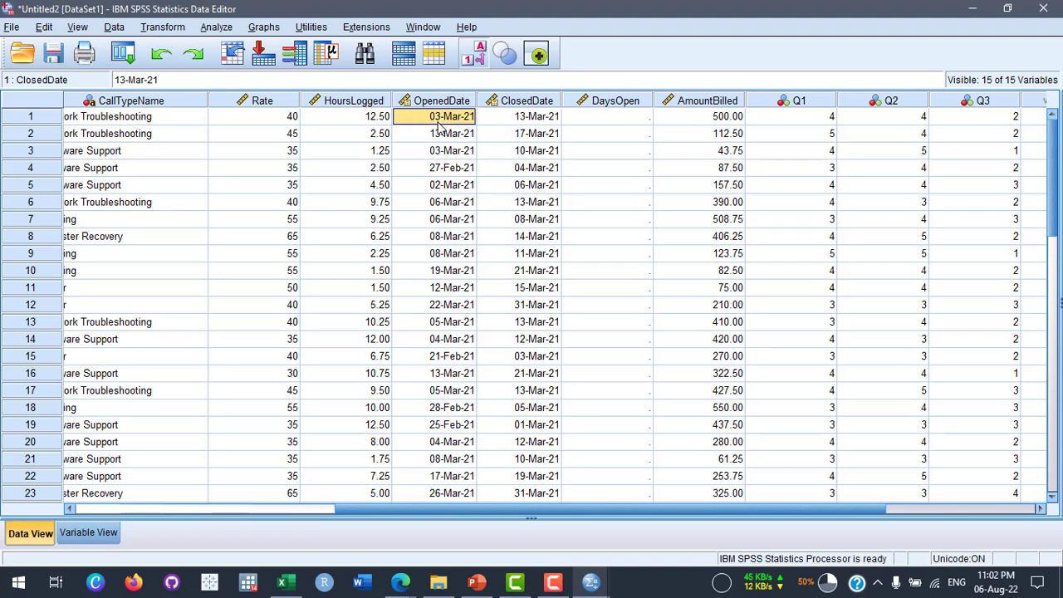
pyautogui.click(538, 119)
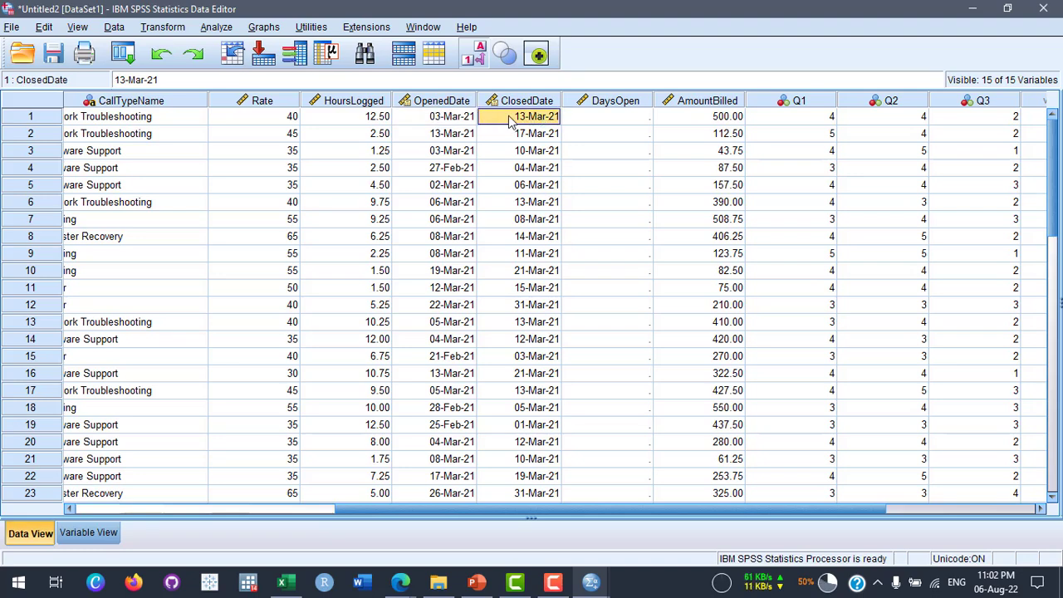
pyautogui.click(462, 121)
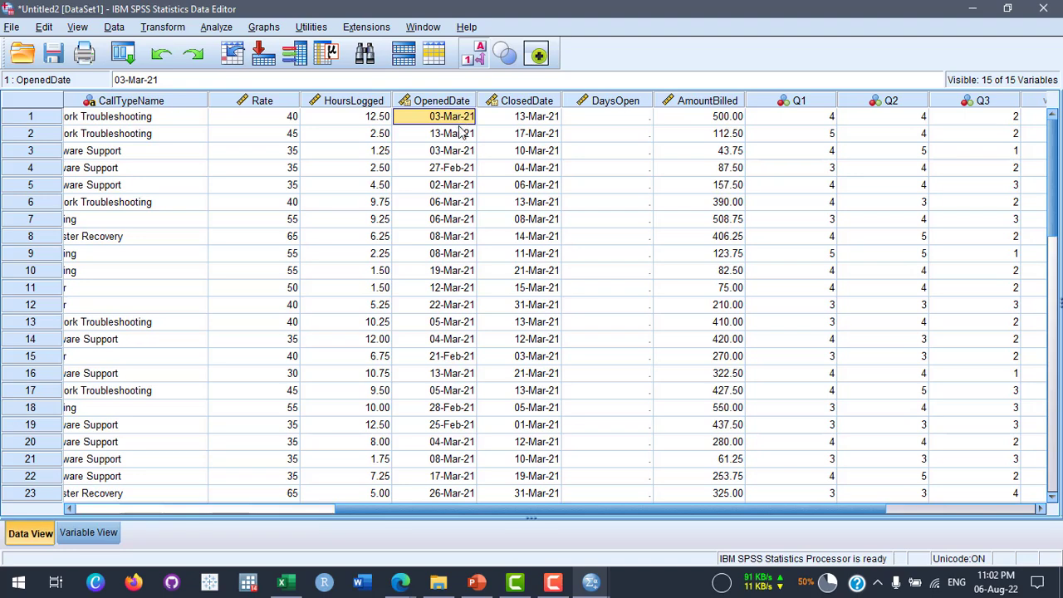
# Start a new Compute Variable calculation and clear the previous numeric expression
pyautogui.click(542, 122)
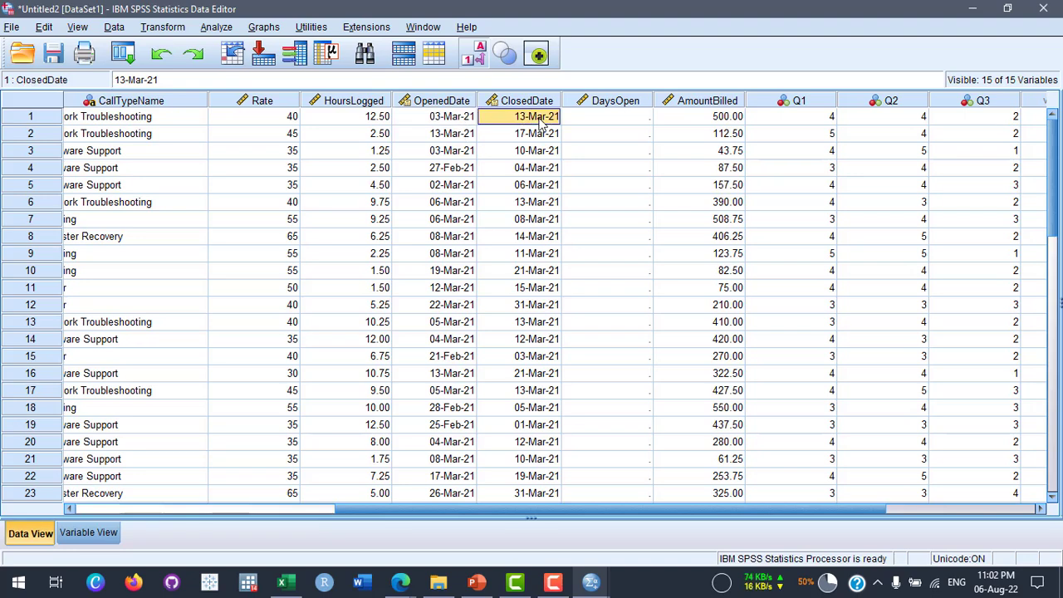
pyautogui.click(475, 126)
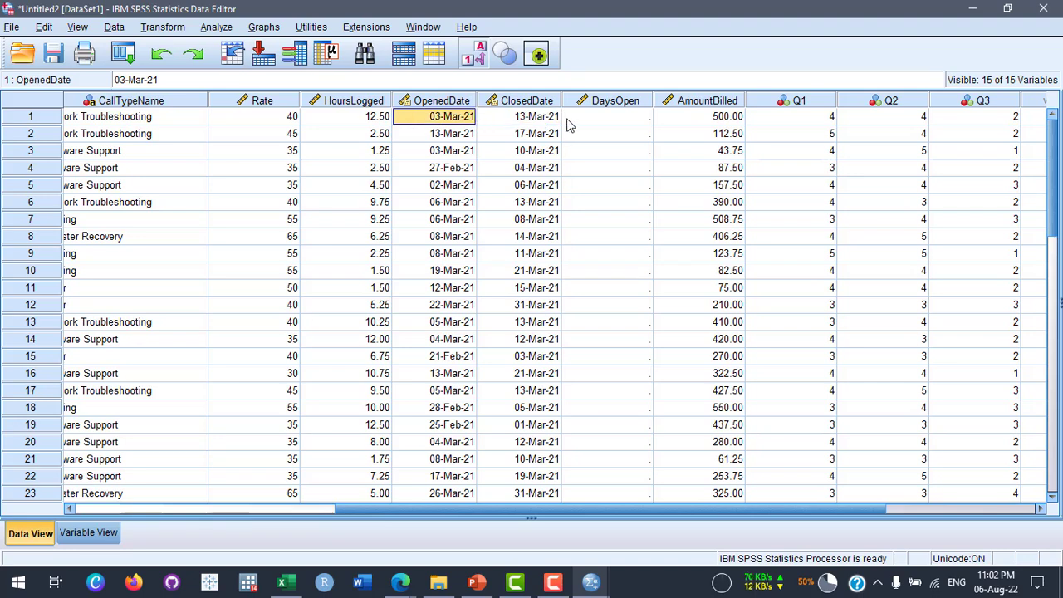
pyautogui.click(116, 28)
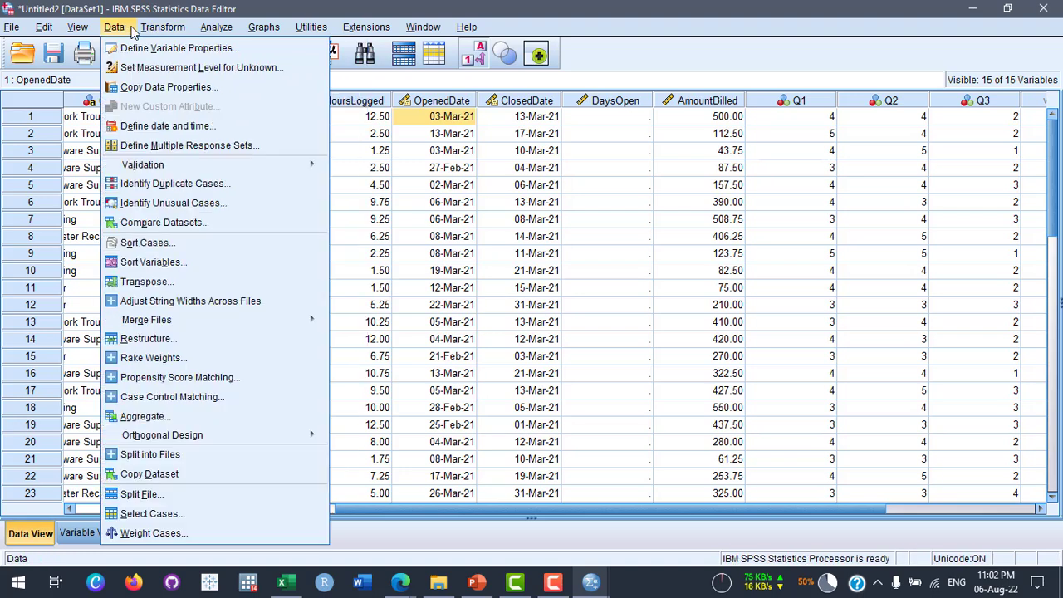
pyautogui.moveTo(156, 30)
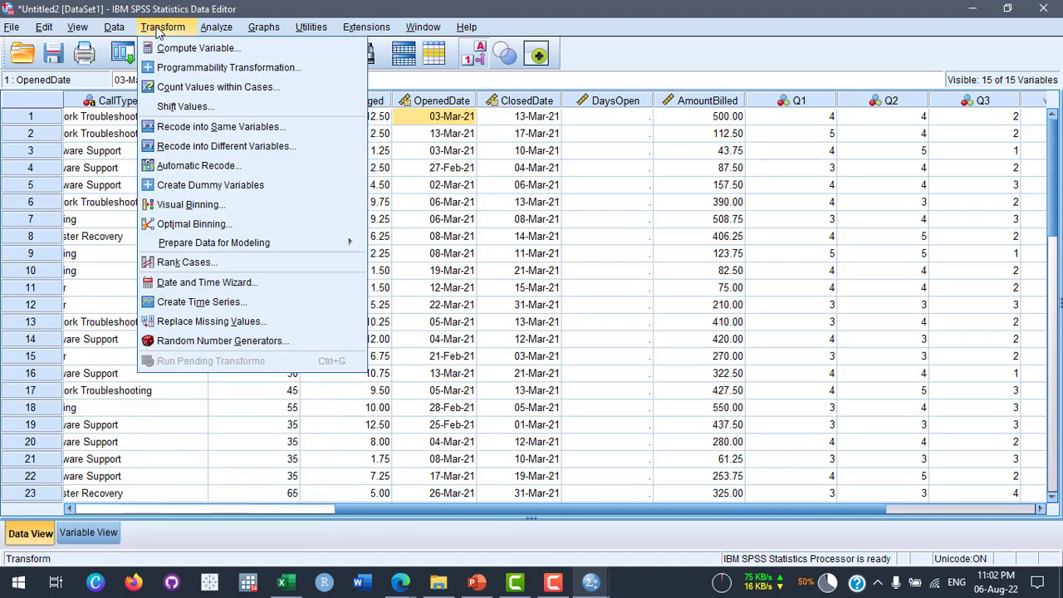
pyautogui.click(240, 55)
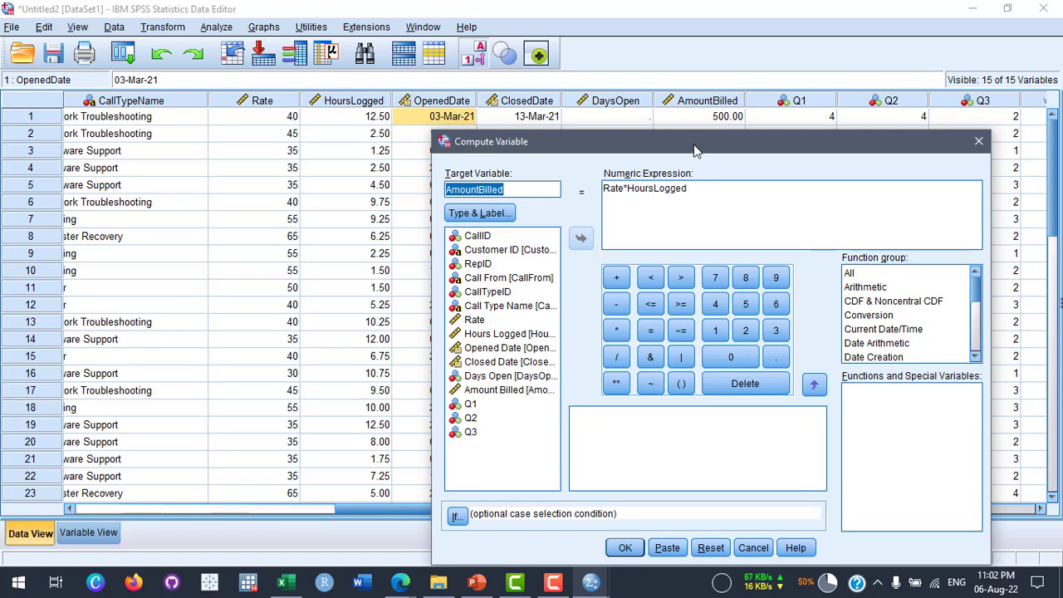
pyautogui.moveTo(696, 150); pyautogui.dragTo(674, 159)
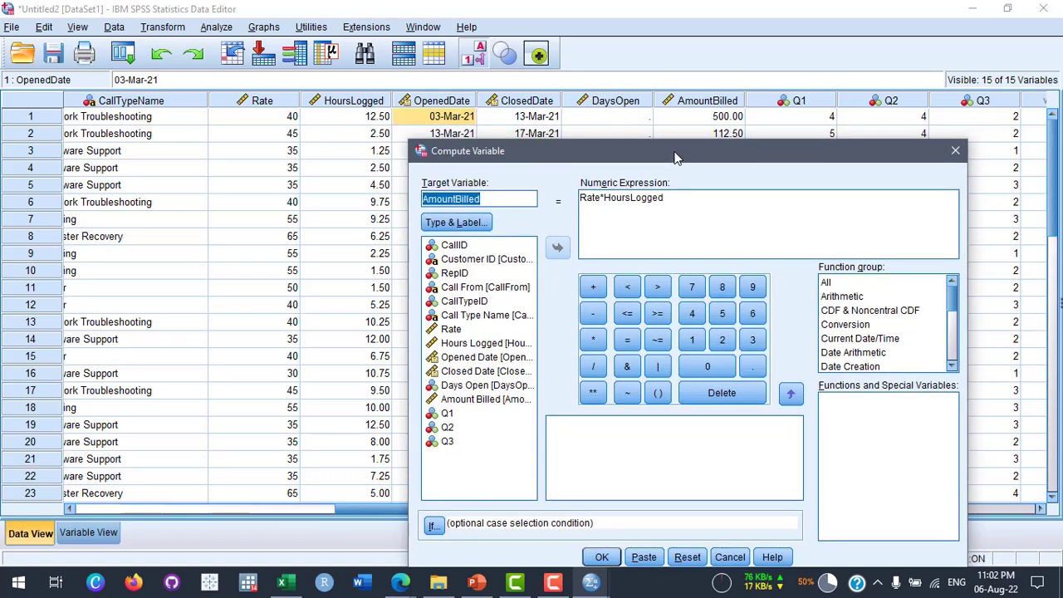
pyautogui.click(700, 208)
pyautogui.hotkey('ctrl', 'a')
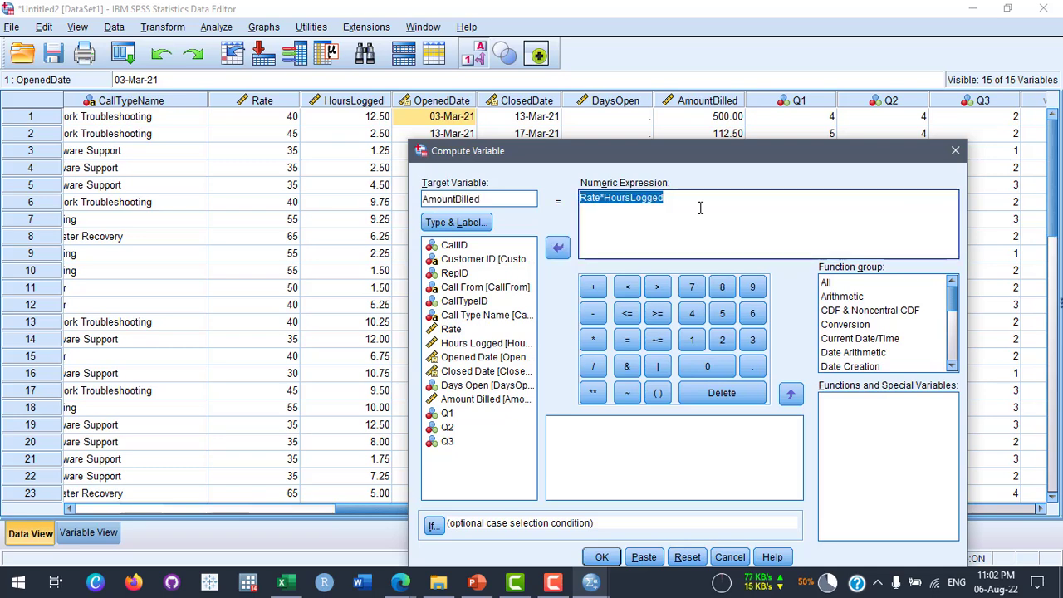
pyautogui.press('BackSpace')
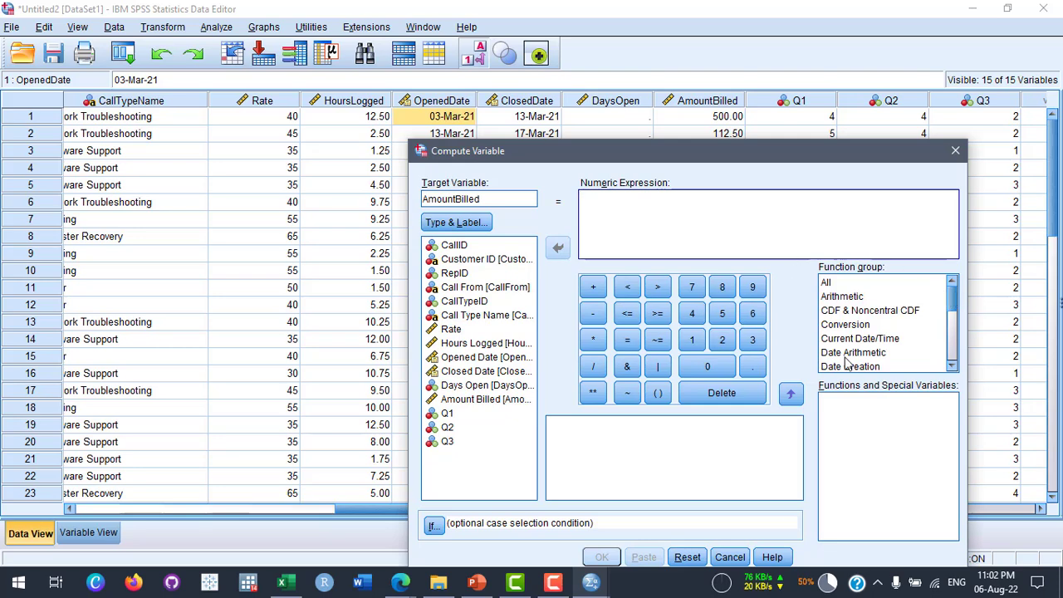
# Browse the functions in the Arithmetic and All function groups, including the description of Sqrt
pyautogui.moveTo(954, 299)
pyautogui.mouseDown()
pyautogui.moveTo(953, 367)
pyautogui.moveTo(954, 297)
pyautogui.mouseUp()
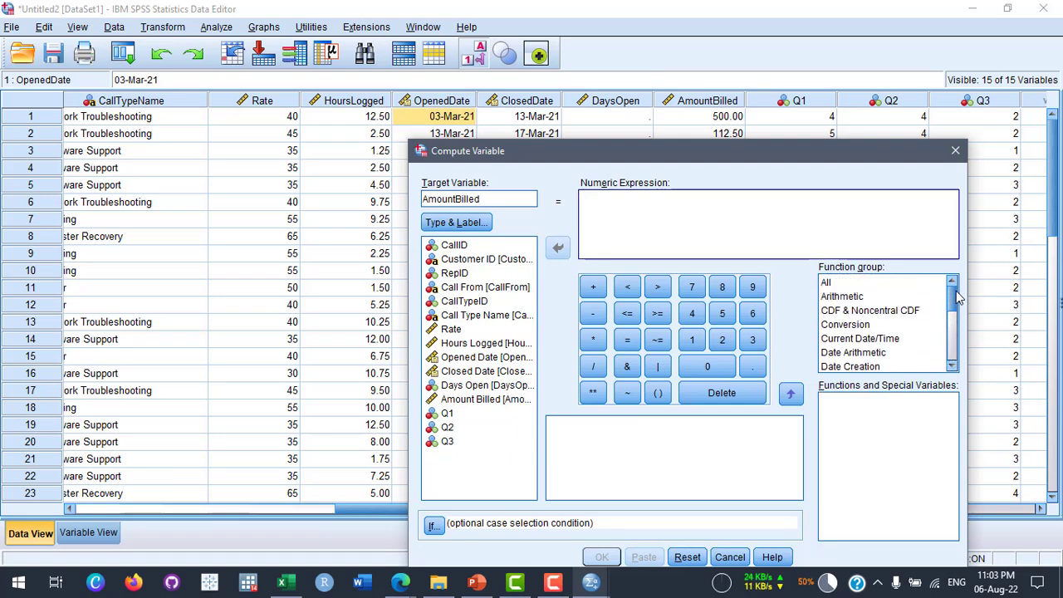
pyautogui.click(843, 298)
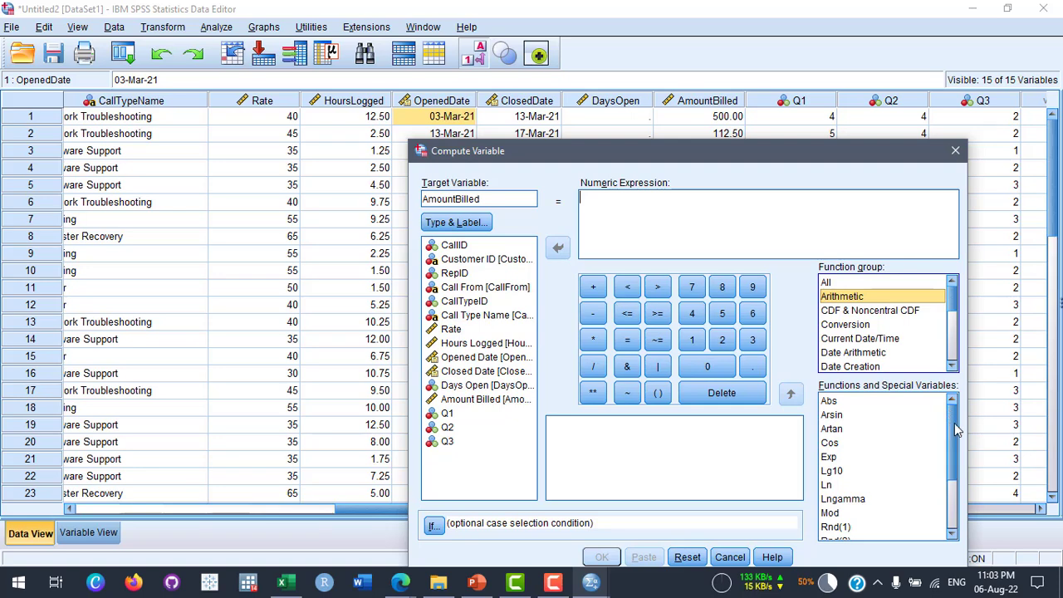
pyautogui.moveTo(954, 422); pyautogui.dragTo(954, 475)
pyautogui.click(843, 491)
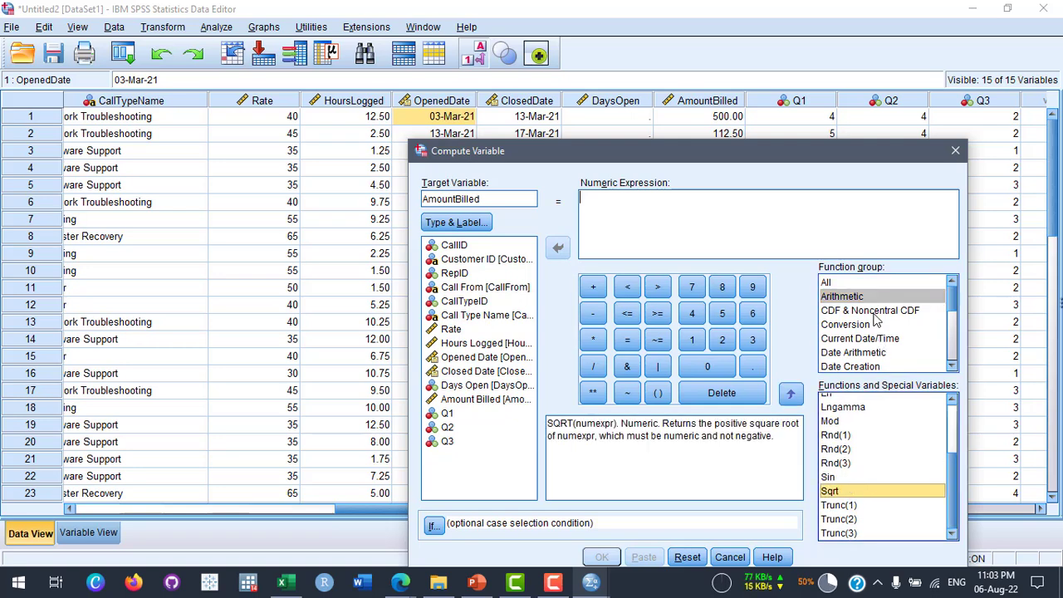
pyautogui.click(862, 281)
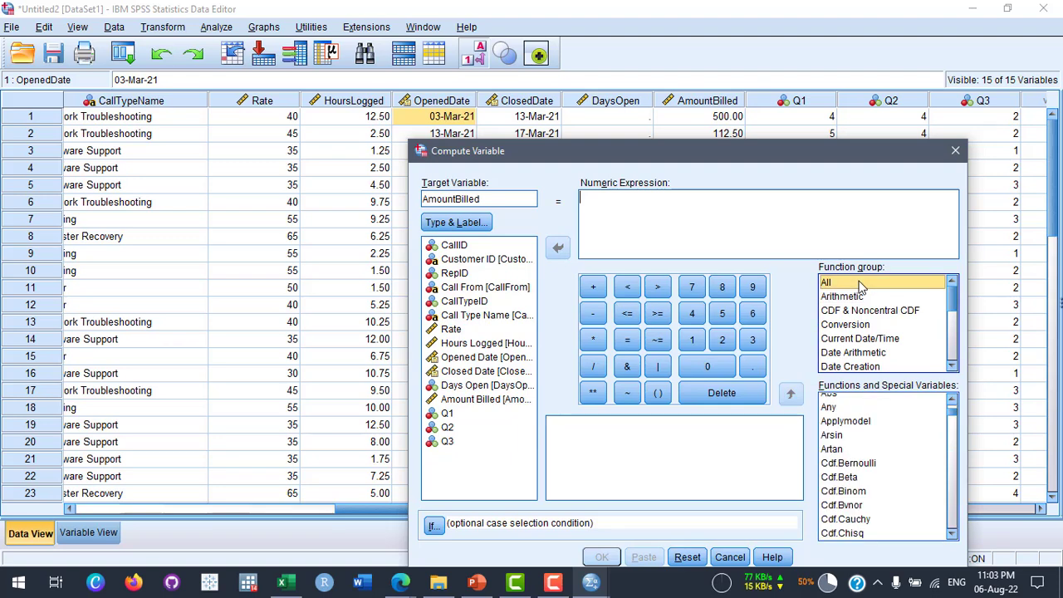
pyautogui.moveTo(953, 419); pyautogui.dragTo(952, 413)
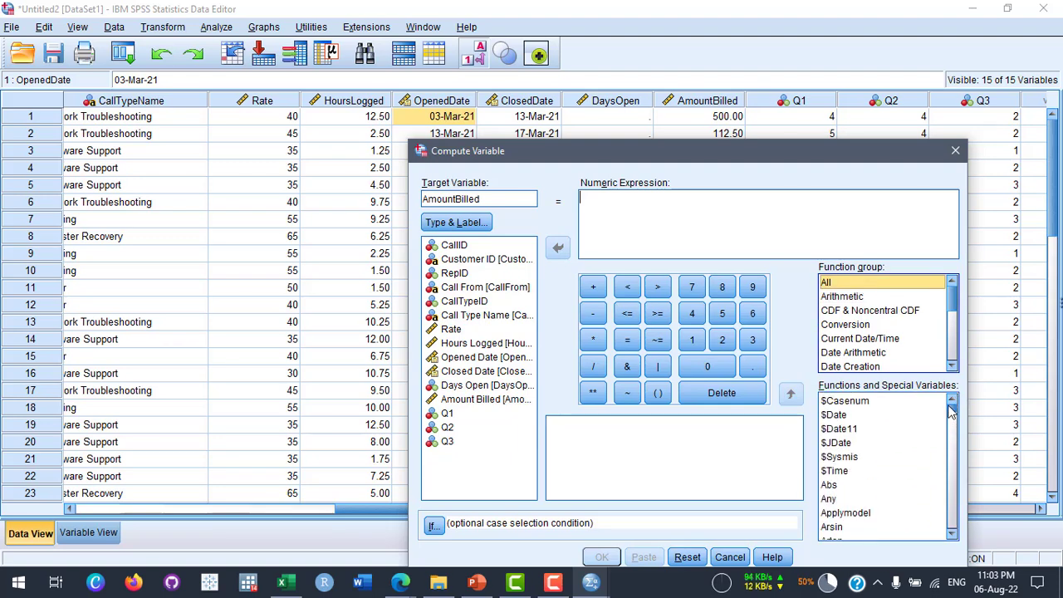
# Insert the Datediff function from the Date Arithmetic group into the numeric expression and read its argument description
pyautogui.click(872, 352)
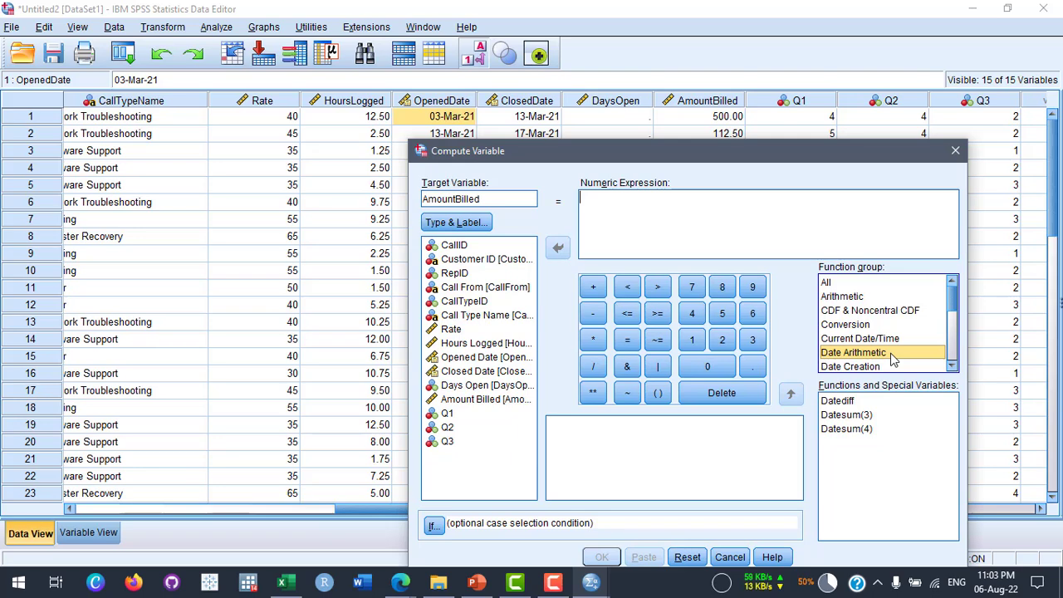
pyautogui.click(869, 407)
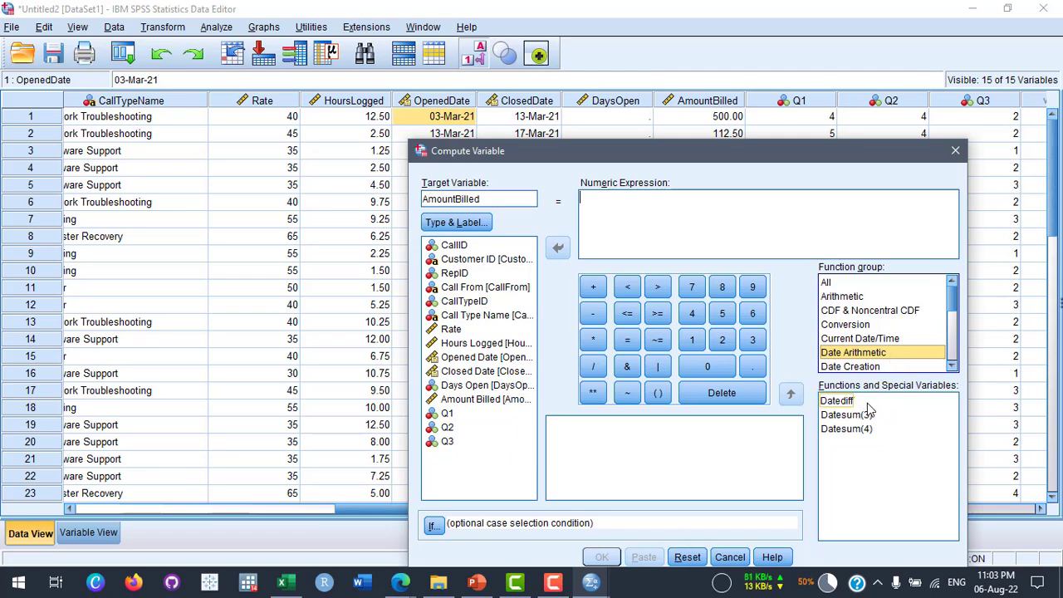
pyautogui.click(842, 404)
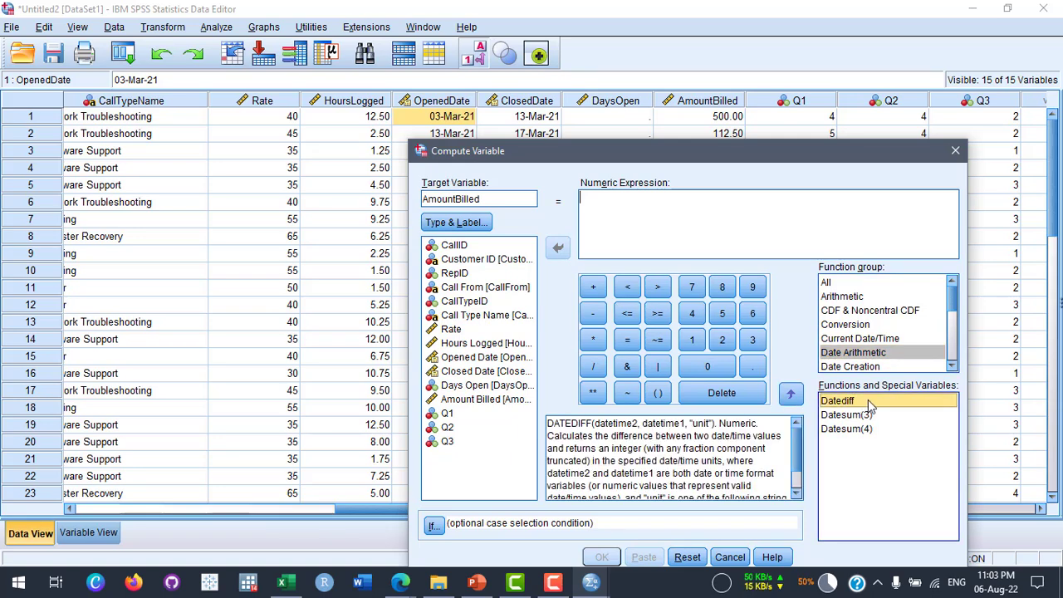
pyautogui.doubleClick(856, 402)
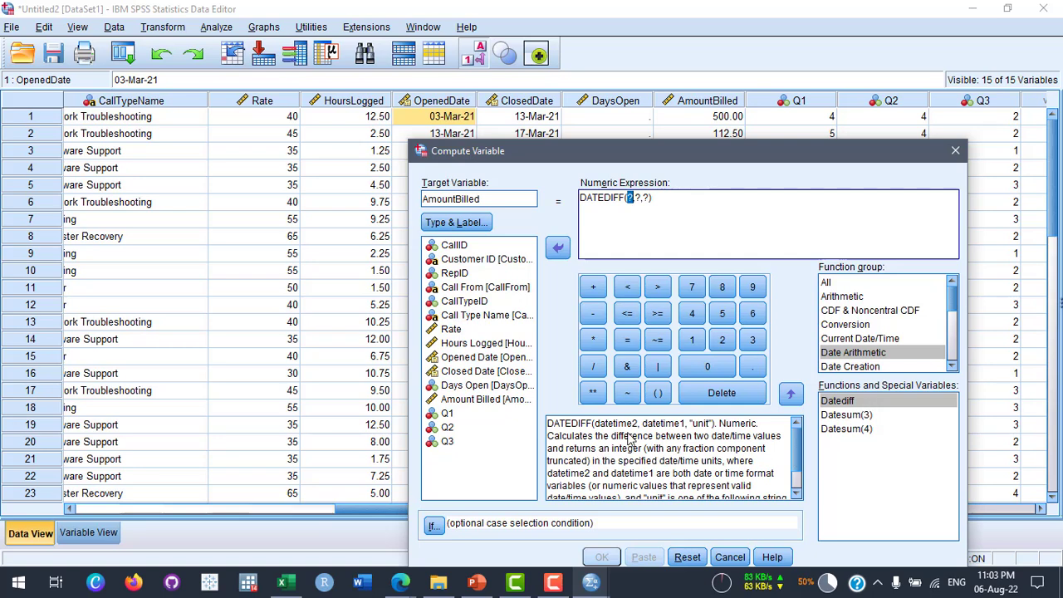
pyautogui.scroll(-2, 796, 453)
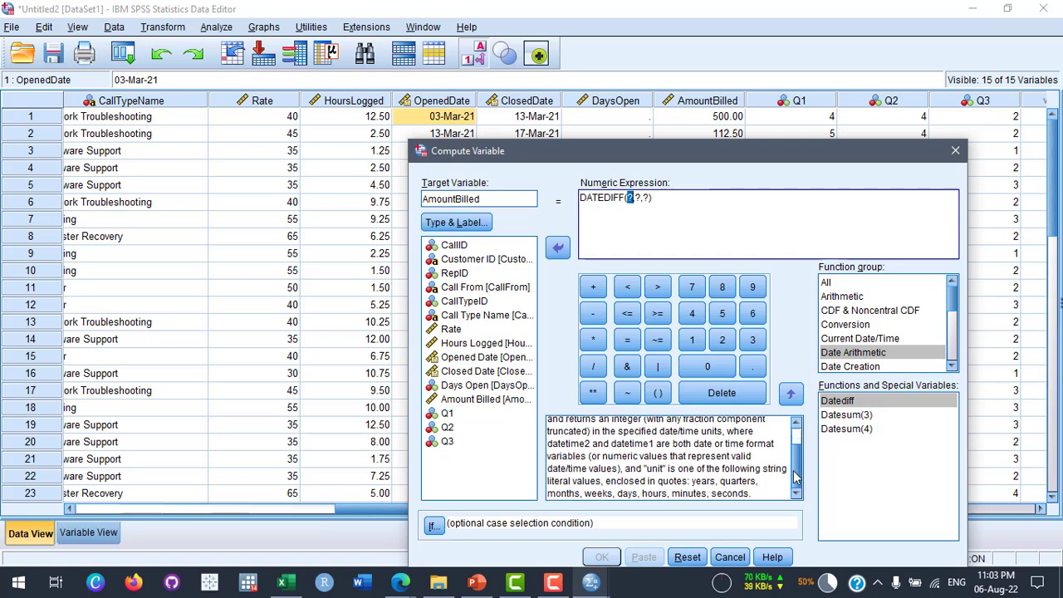
pyautogui.scroll(1, 793, 457)
pyautogui.scroll(1, 793, 455)
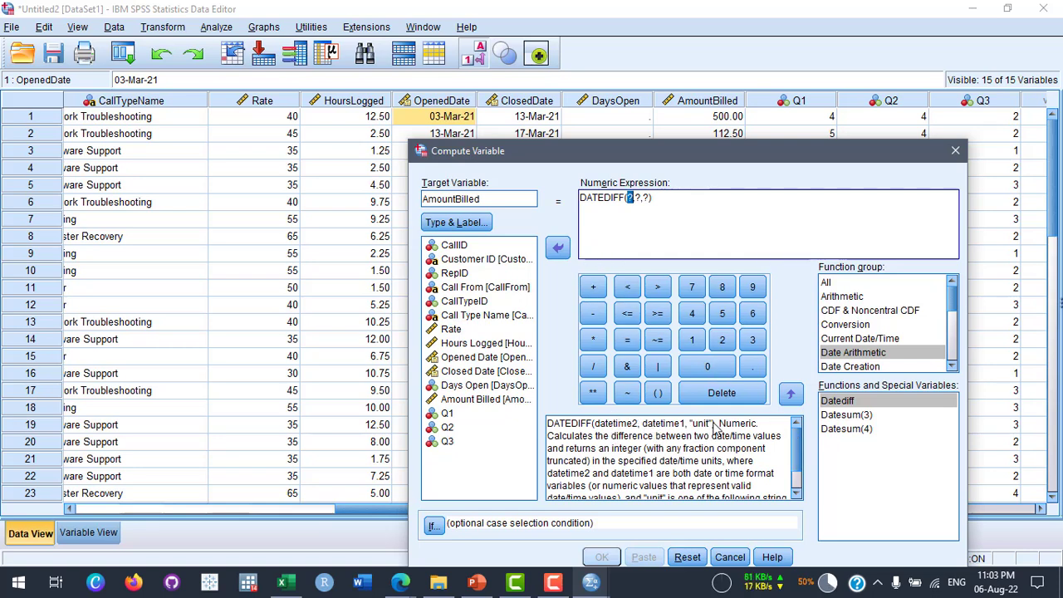
# Enter ClosedDate as the first DATEDIFF argument and remove the leftover question-mark placeholders
pyautogui.click(634, 198)
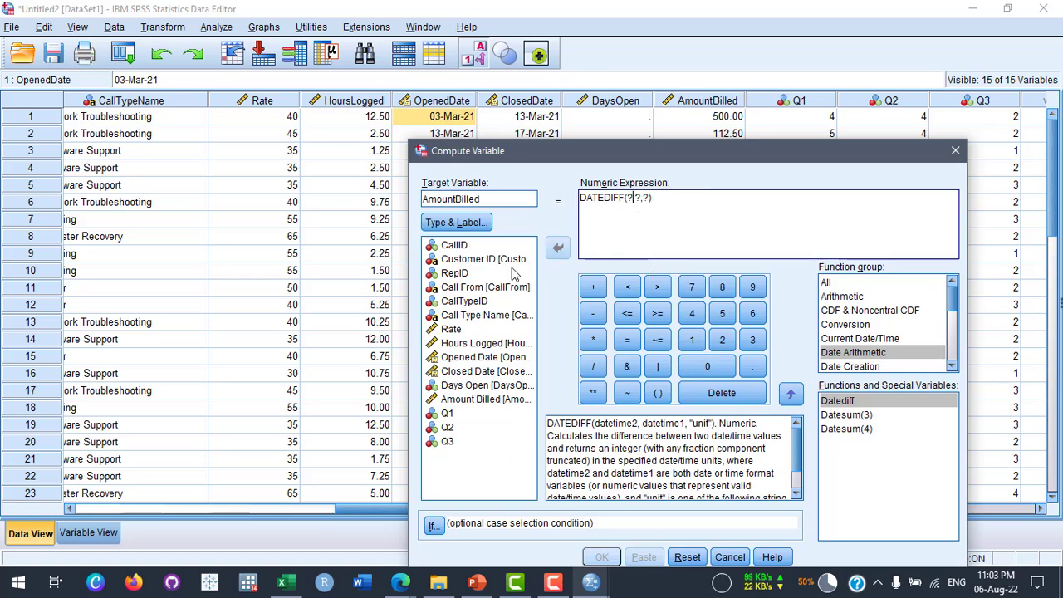
pyautogui.click(472, 372)
pyautogui.moveTo(488, 378); pyautogui.dragTo(628, 213)
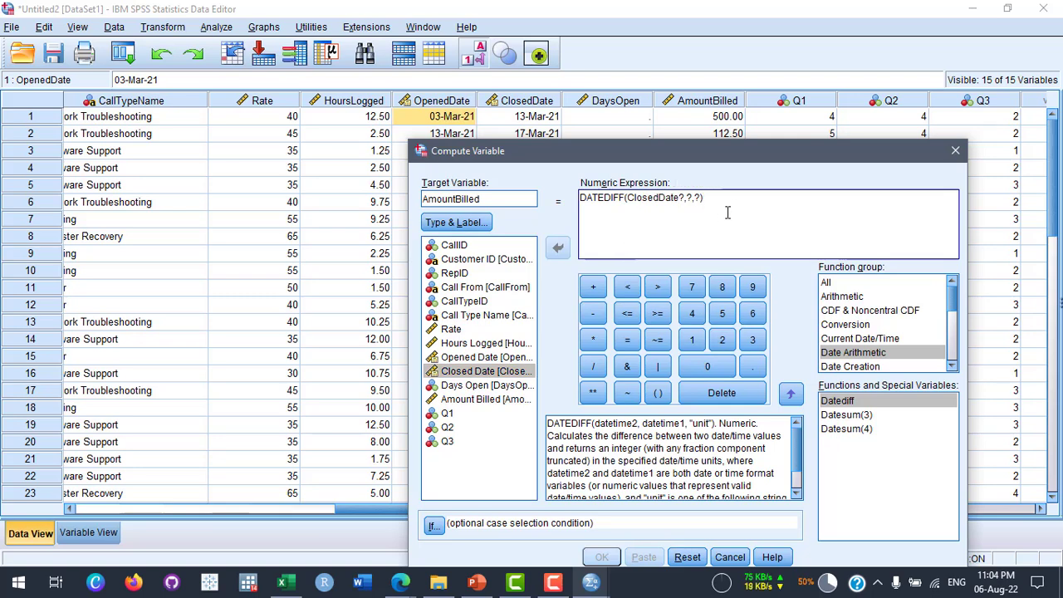
pyautogui.press('Delete')
pyautogui.press('BackSpace')
pyautogui.press('Delete')
pyautogui.press('Delete')
pyautogui.press('BackSpace')
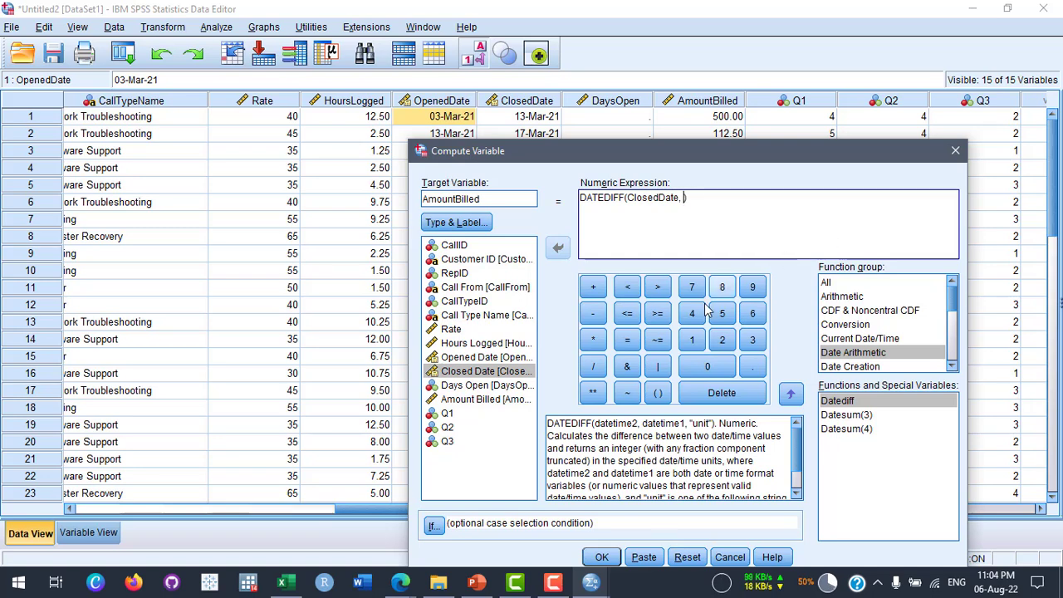
# Add OpenedDate as the second DATEDIFF argument and "days" as the unit
pyautogui.click(466, 358)
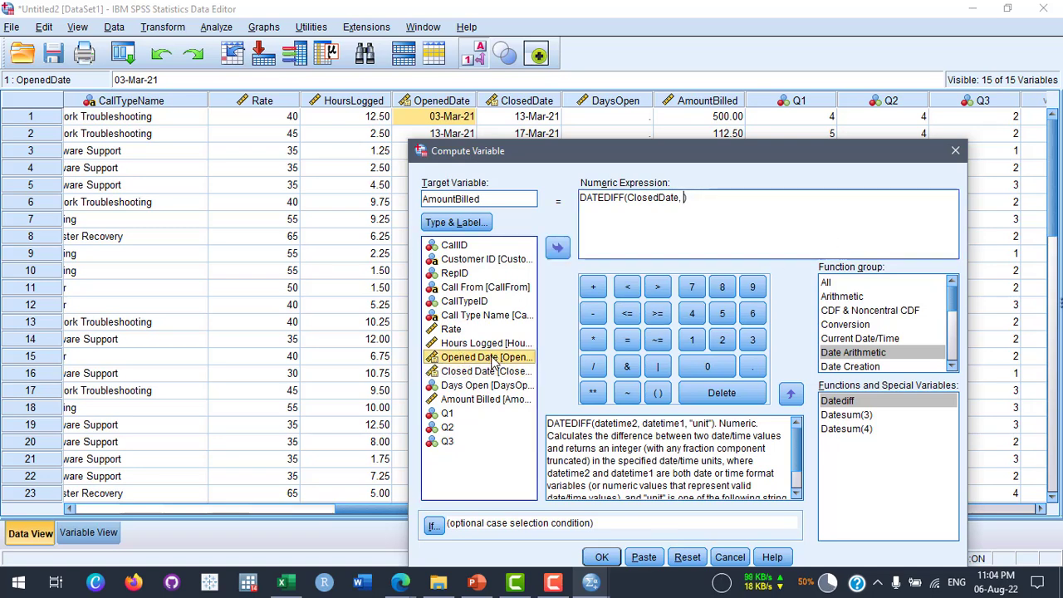
pyautogui.moveTo(500, 362); pyautogui.dragTo(683, 204)
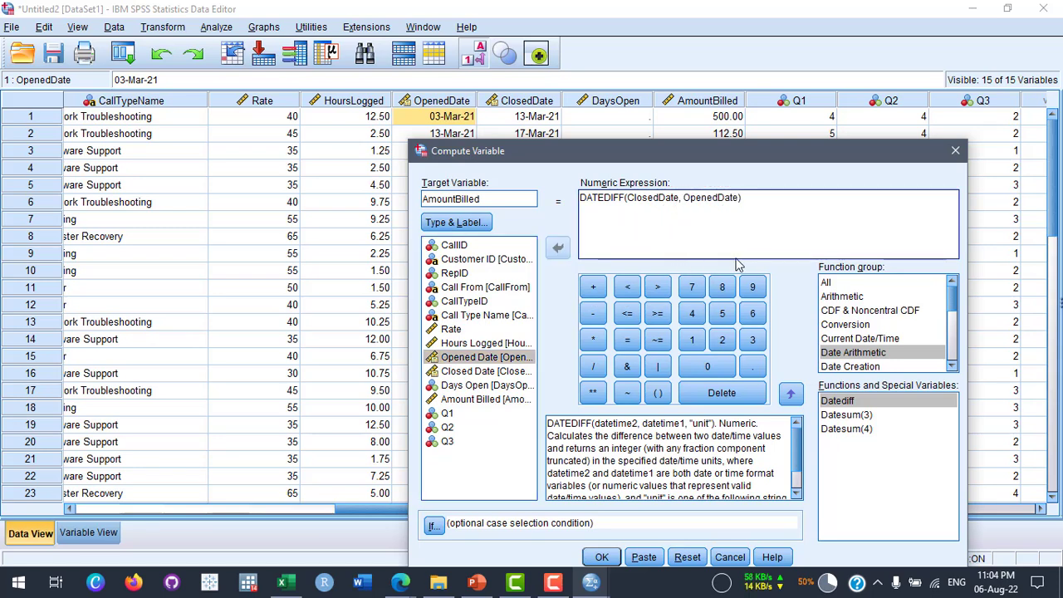
pyautogui.write(', "days')
# Check the "days" argument against the permitted units listed in the DATEDIFF description
pyautogui.scroll(-1, 708, 490)
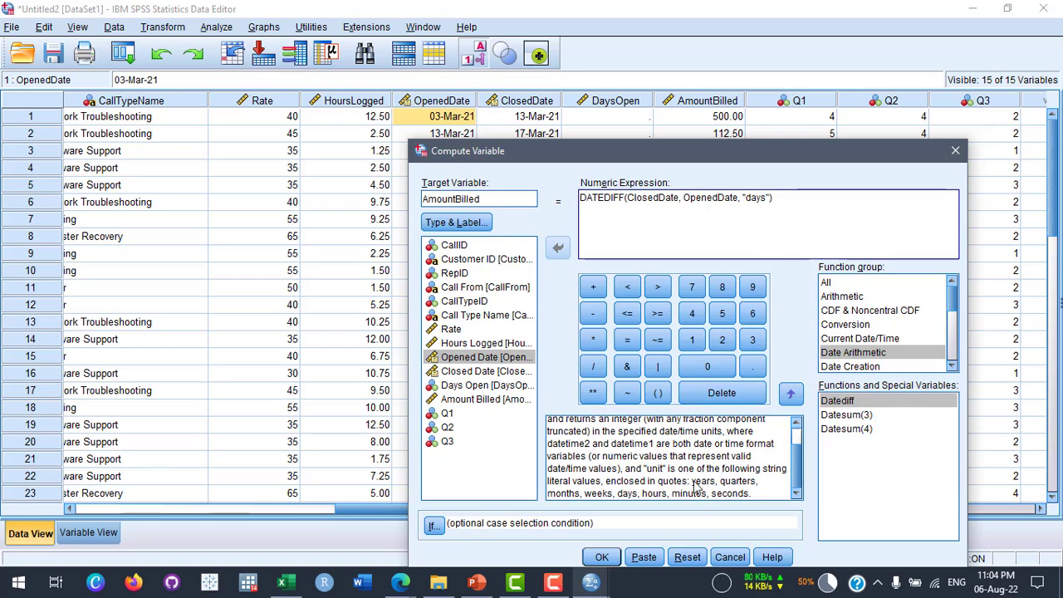
pyautogui.doubleClick(755, 197)
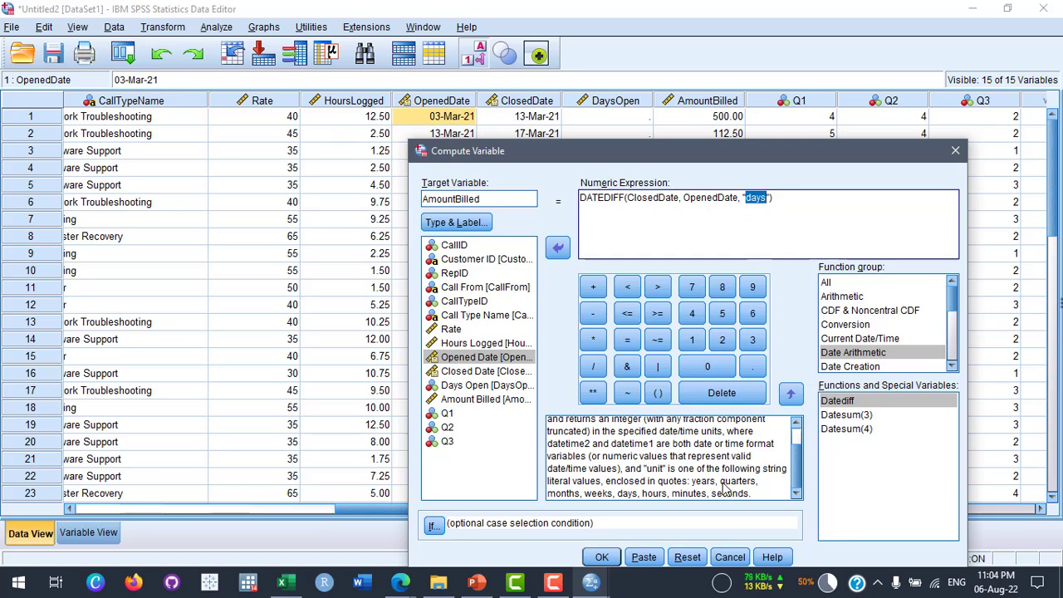
pyautogui.doubleClick(688, 493)
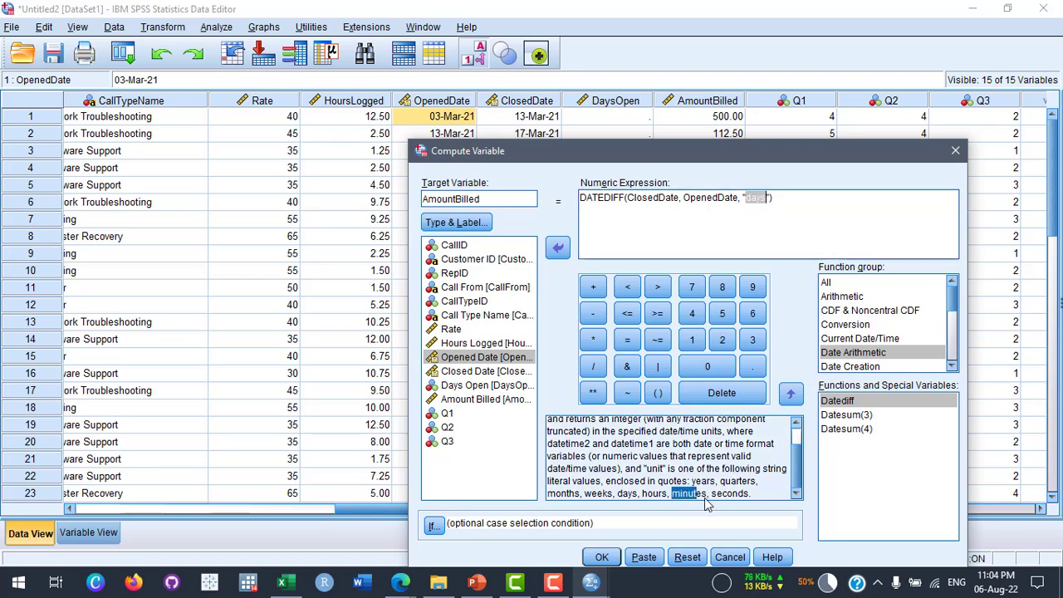
pyautogui.doubleClick(596, 494)
pyautogui.moveTo(602, 495); pyautogui.dragTo(609, 496)
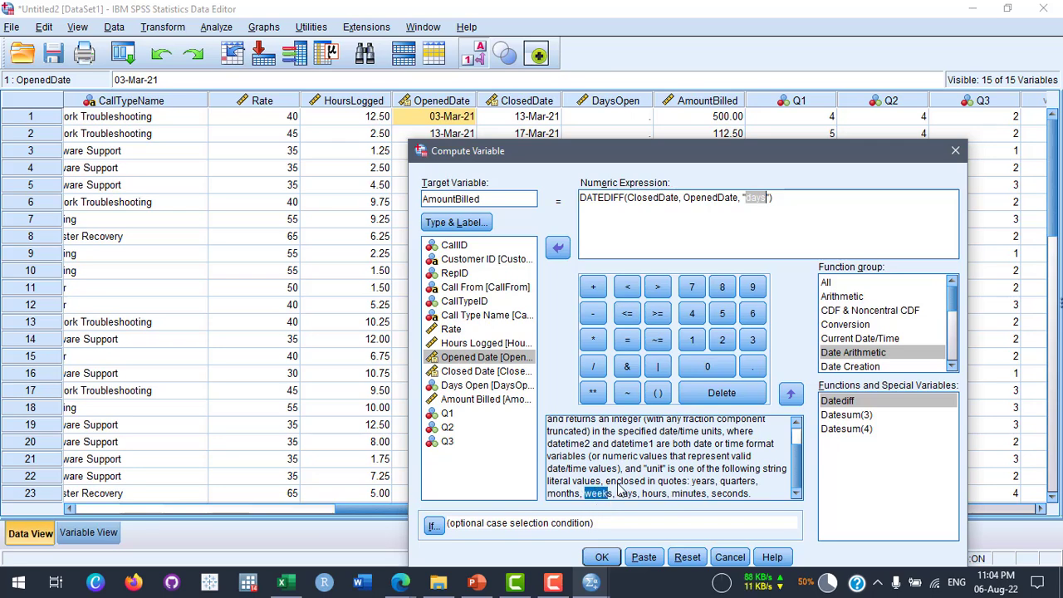
pyautogui.click(794, 239)
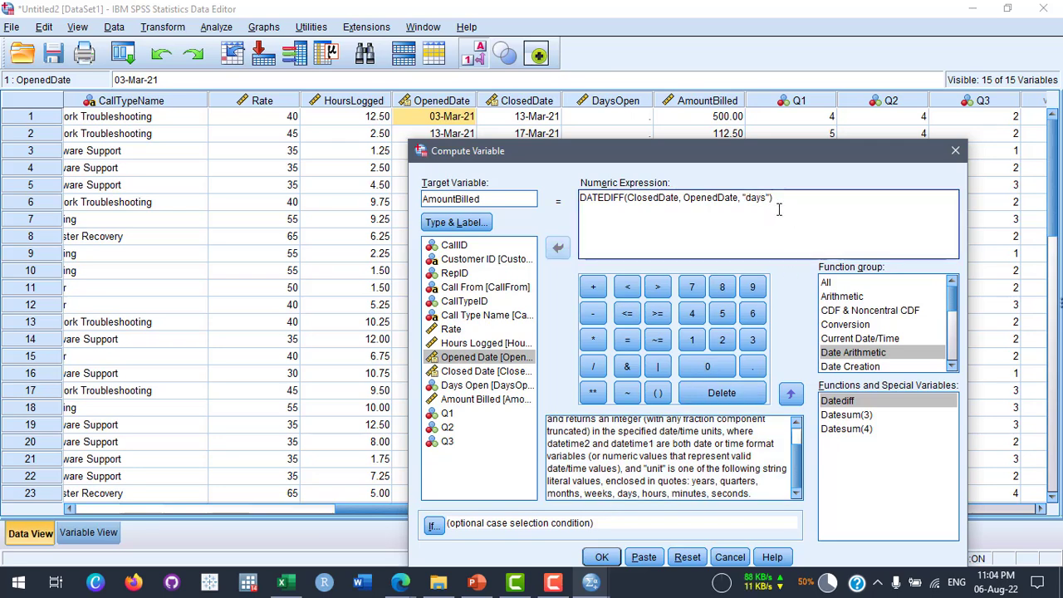
# Set the target variable to DaysOpen and run the computation, allowing the existing variable to change
pyautogui.moveTo(424, 199); pyautogui.dragTo(456, 198)
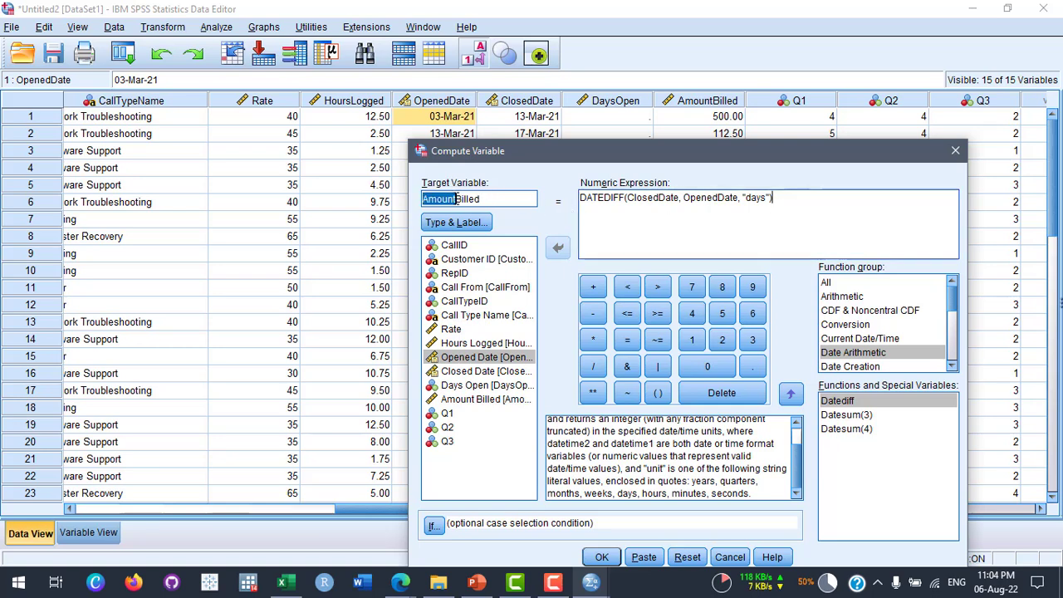
pyautogui.doubleClick(498, 202)
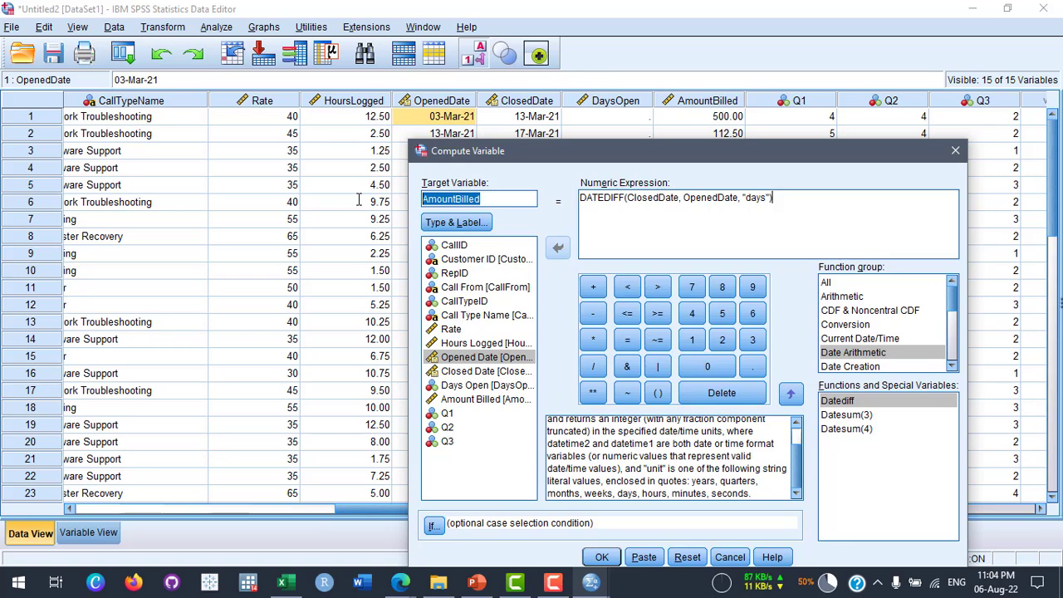
pyautogui.write('Da')
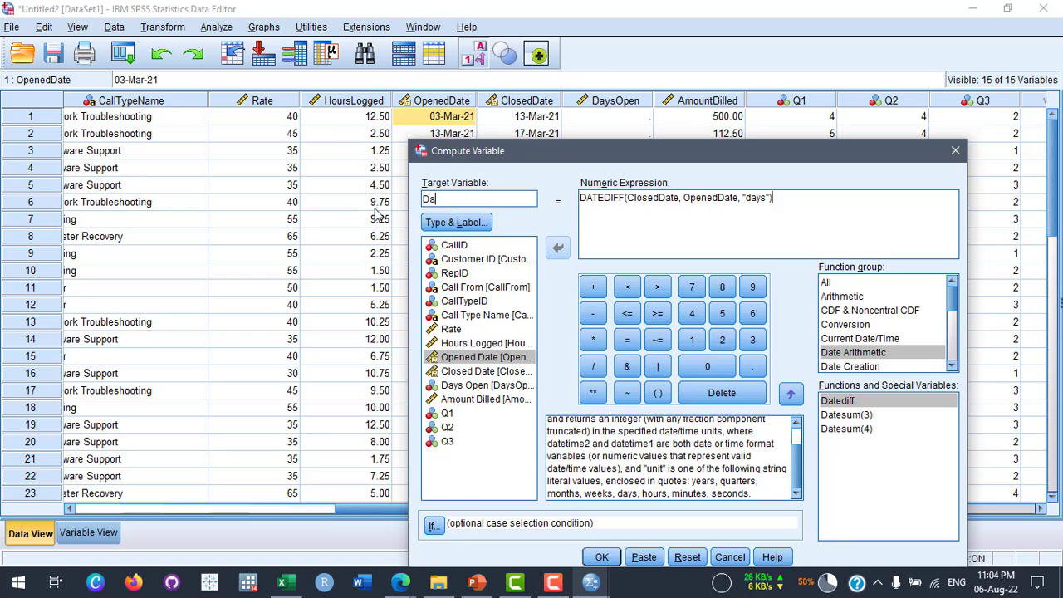
pyautogui.write('ysOpen')
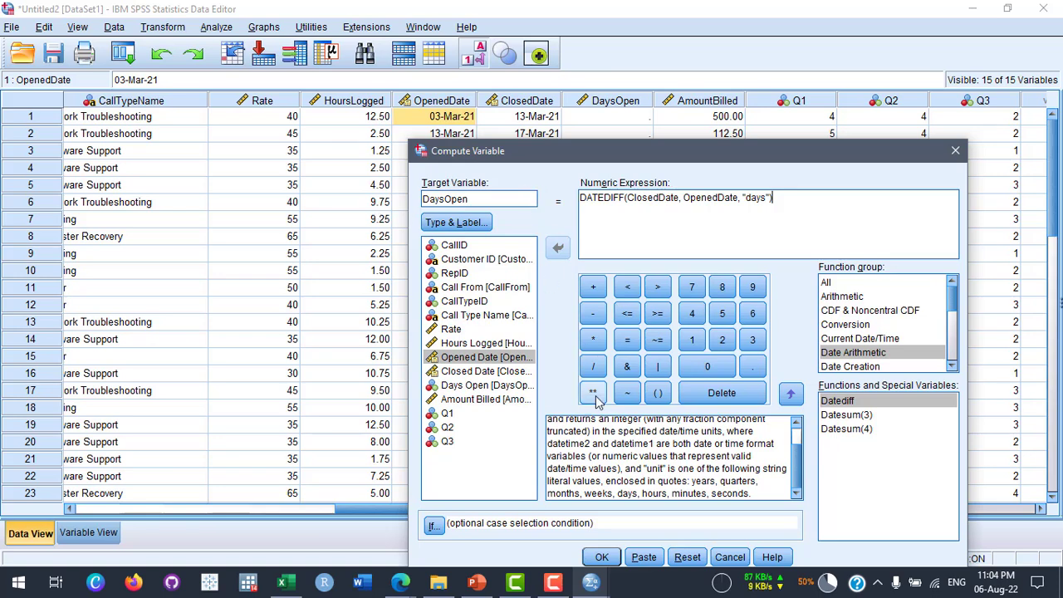
pyautogui.click(606, 558)
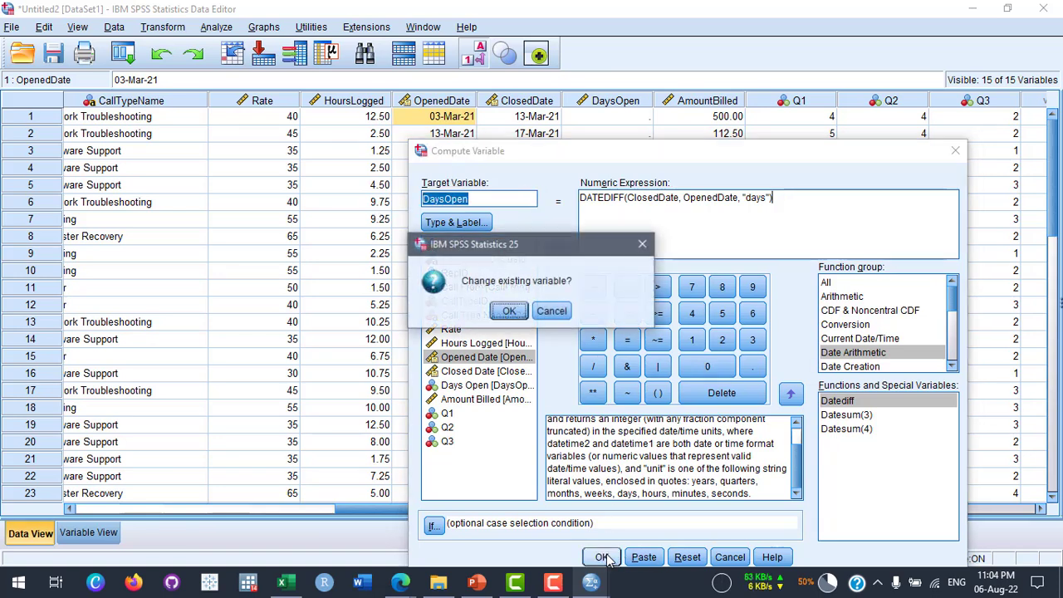
pyautogui.click(509, 311)
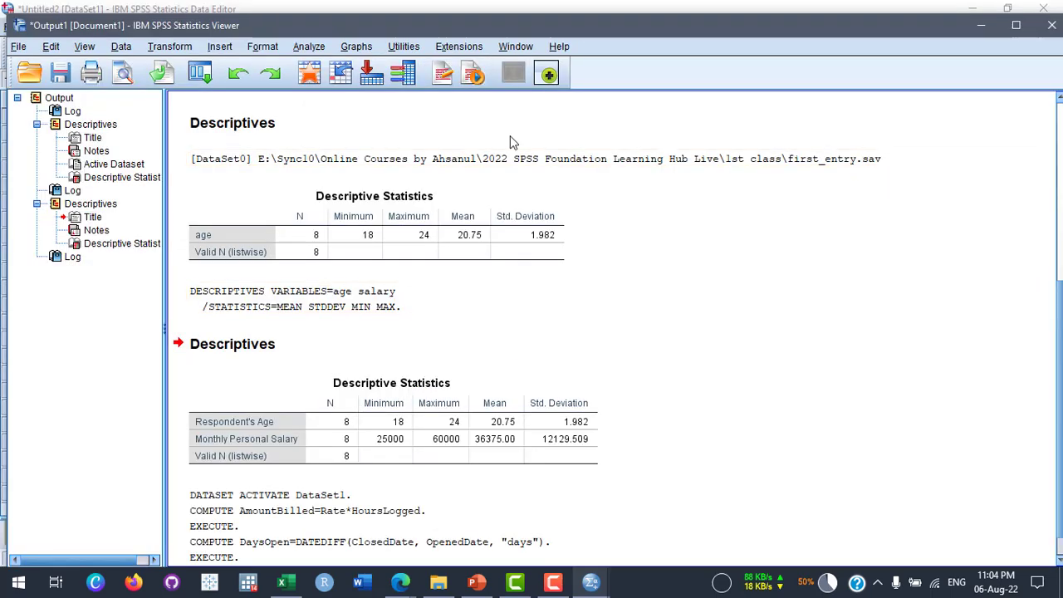
# Check the computed DaysOpen values against the OpenedDate and ClosedDate columns in the data
pyautogui.click(980, 26)
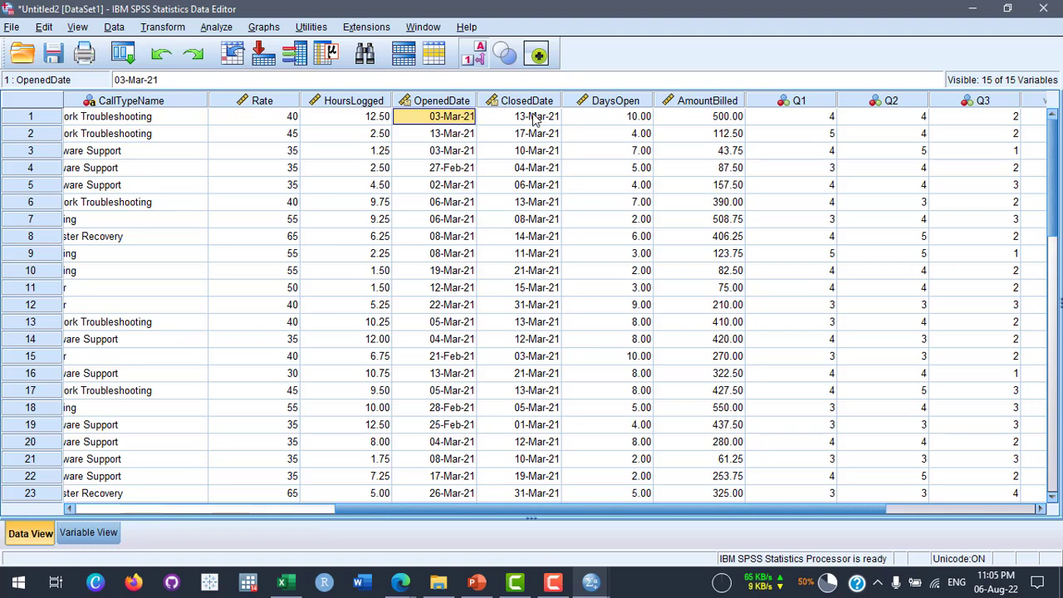
pyautogui.click(635, 121)
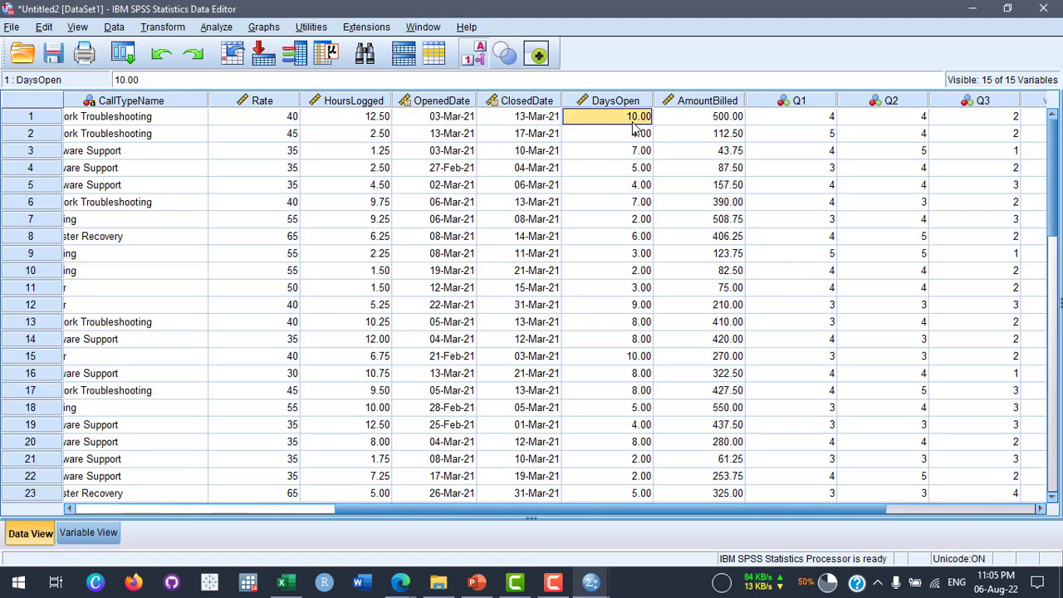
pyautogui.click(465, 137)
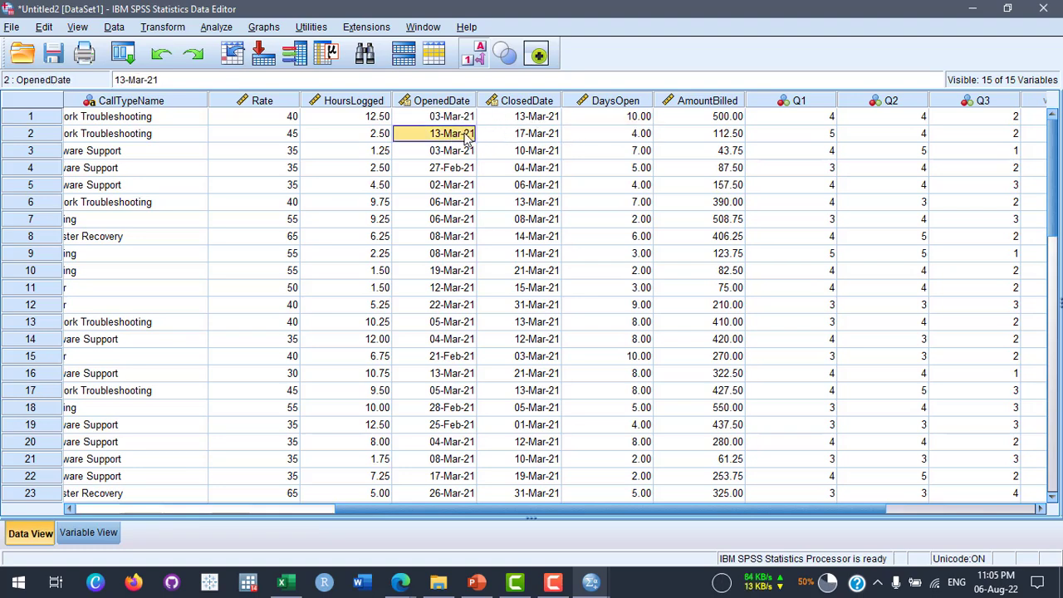
pyautogui.click(540, 138)
pyautogui.scroll(-5, 632, 150)
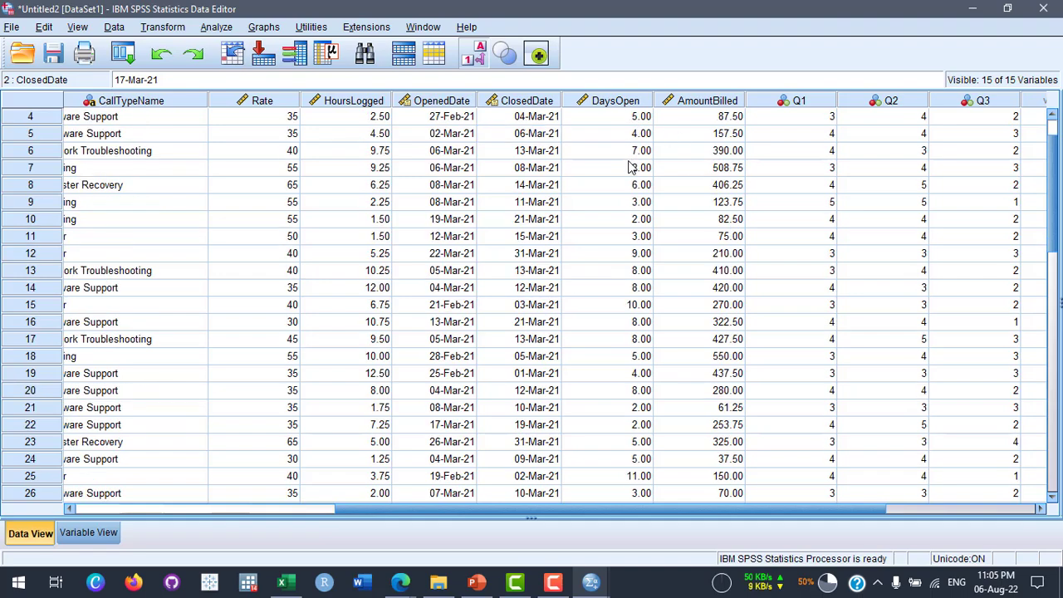
pyautogui.scroll(5, 619, 319)
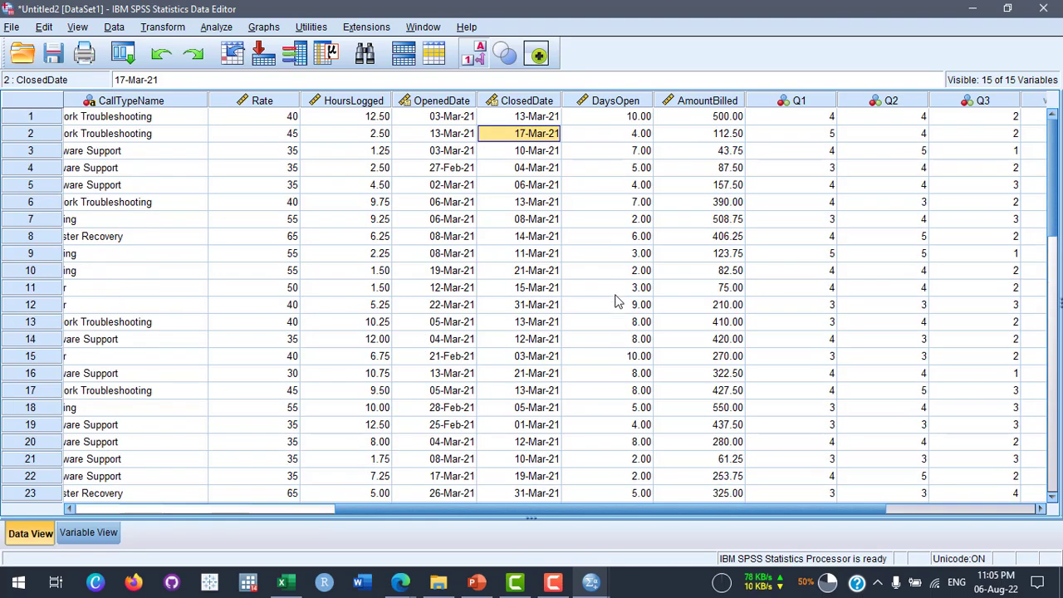
# Set the DaysOpen variable to 0 decimals and return to the data rows
pyautogui.click(90, 534)
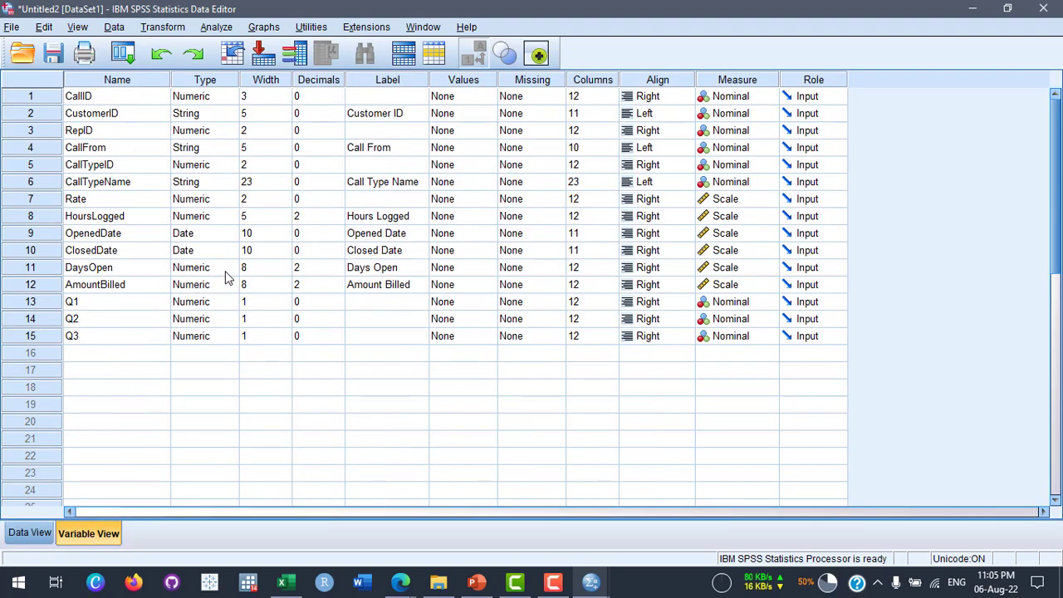
pyautogui.click(336, 273)
pyautogui.click(338, 272)
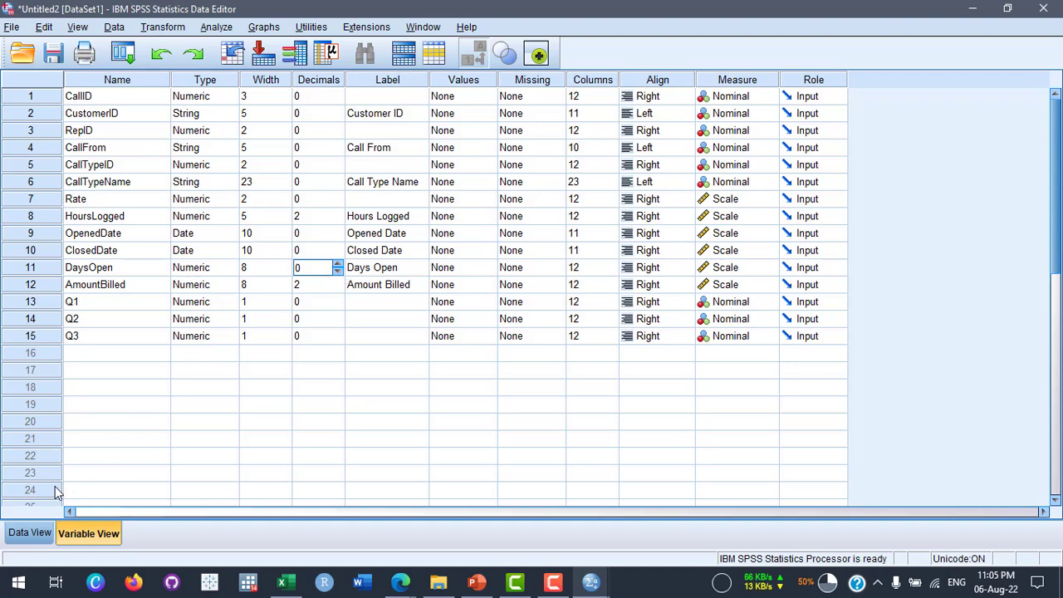
pyautogui.click(37, 531)
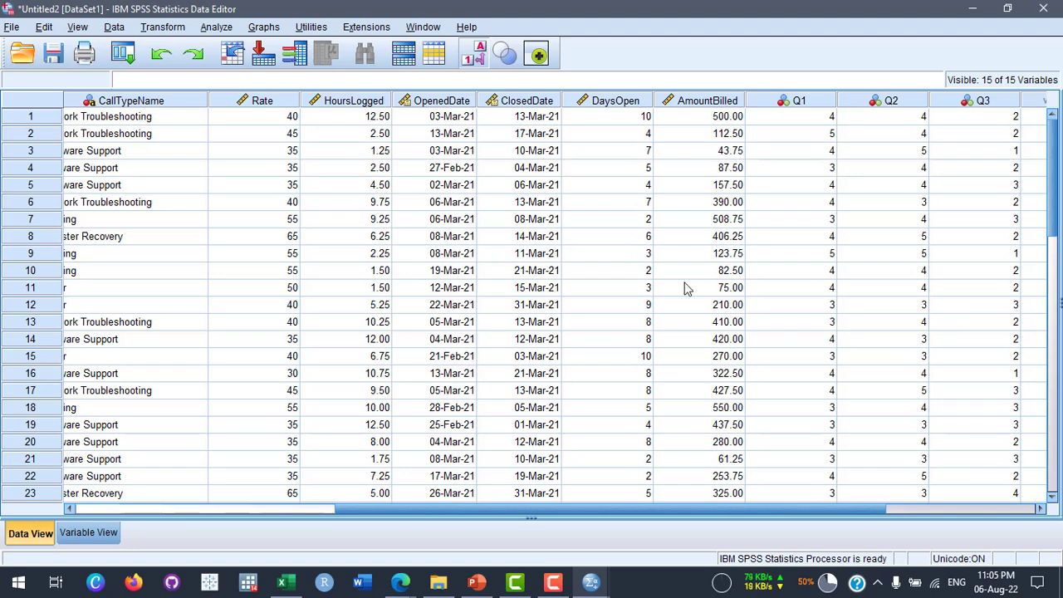
# Save the dataset as CallCenterData in SPSS Statistics (*.sav) format in the 1st class folder
pyautogui.moveTo(594, 508); pyautogui.dragTo(324, 505)
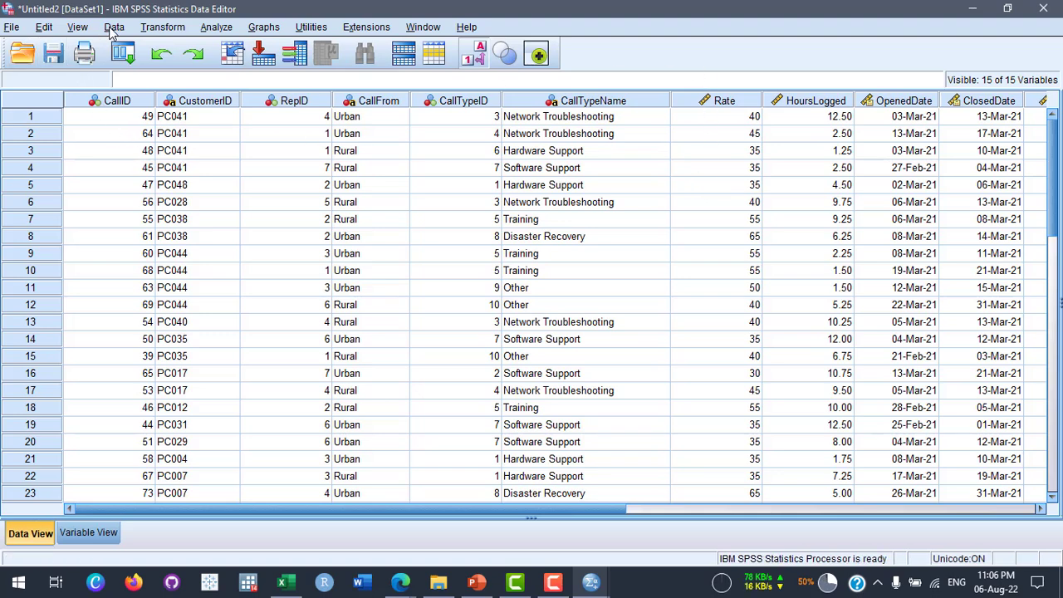
pyautogui.click(13, 30)
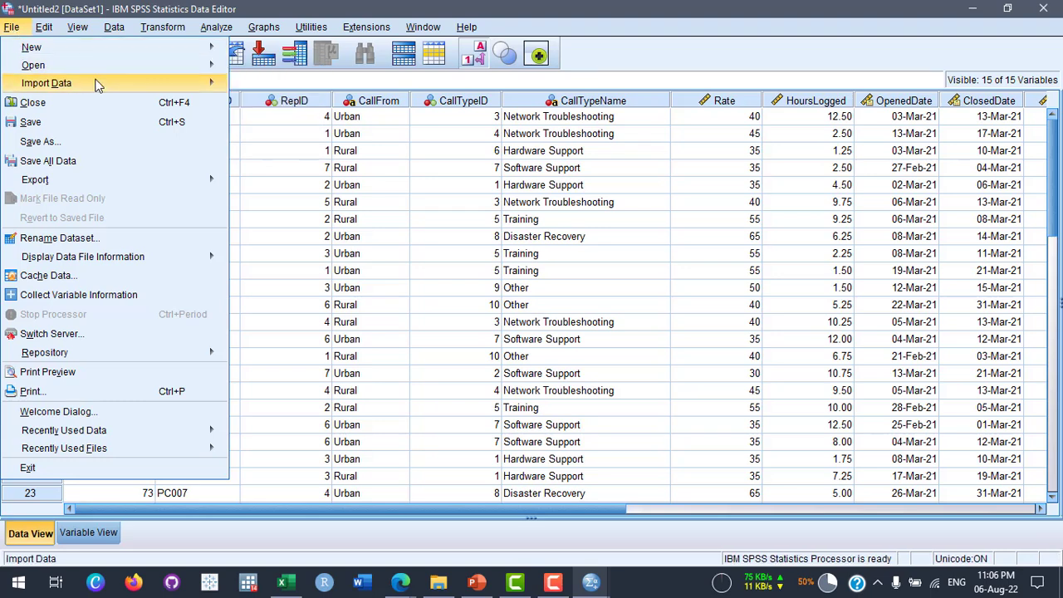
pyautogui.moveTo(104, 89)
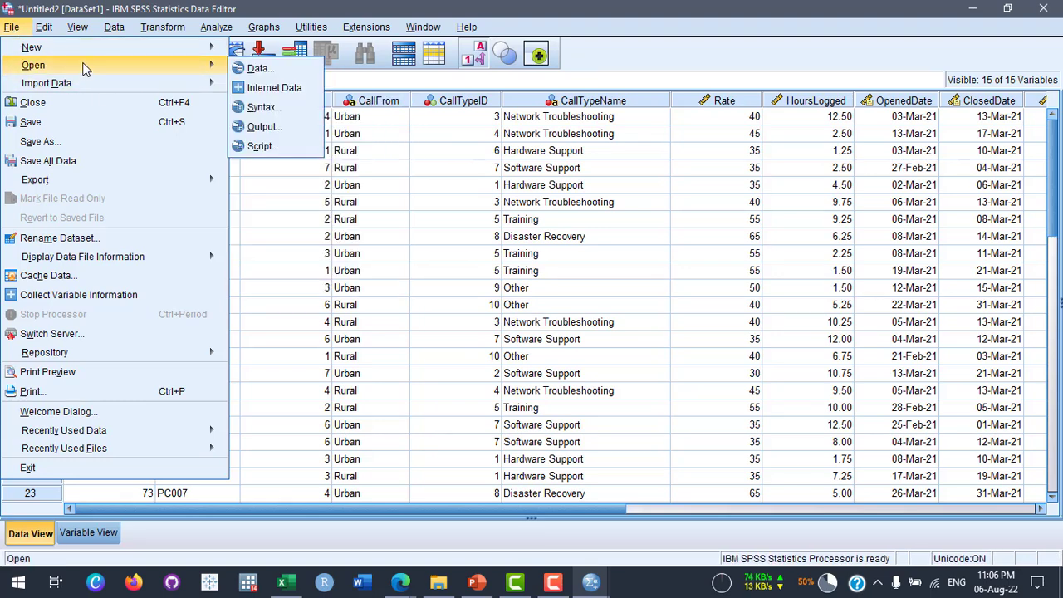
pyautogui.click(67, 142)
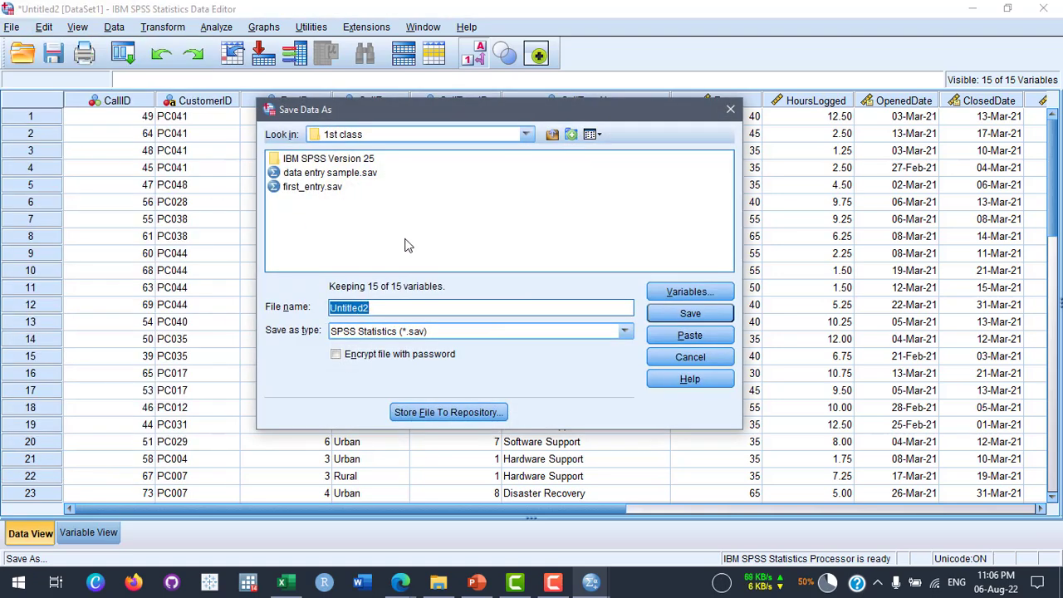
pyautogui.write('CallCenterData')
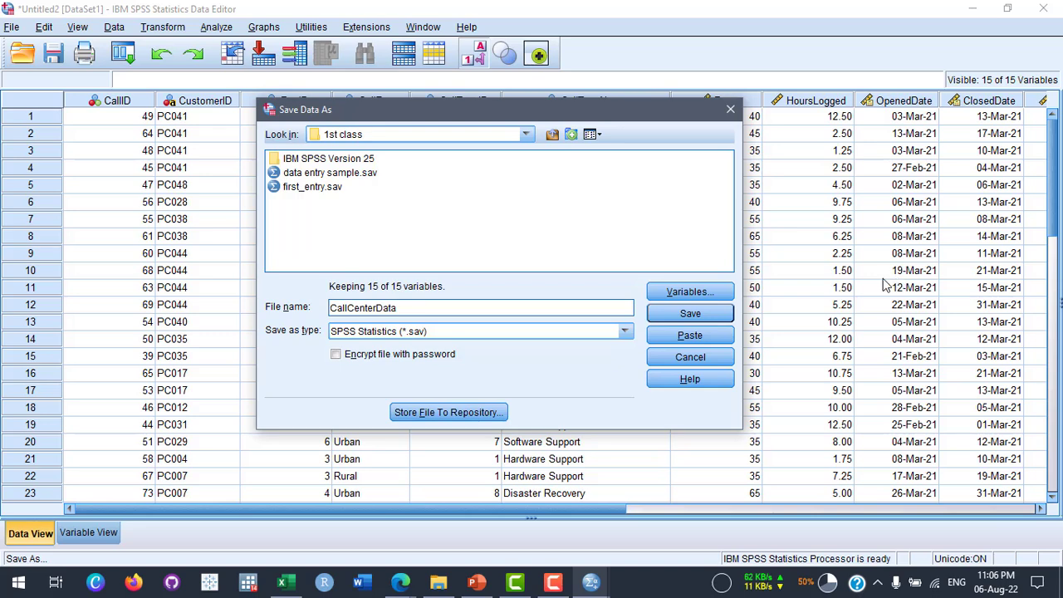
pyautogui.click(695, 314)
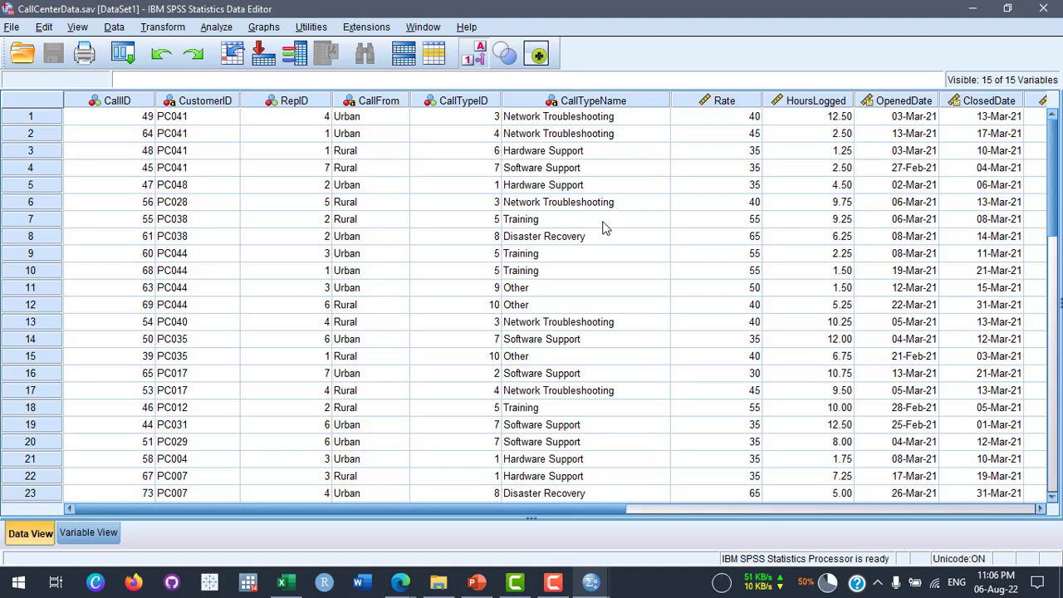
# Look through the CallTypeName column to see which call types occur across all the records
pyautogui.click(595, 104)
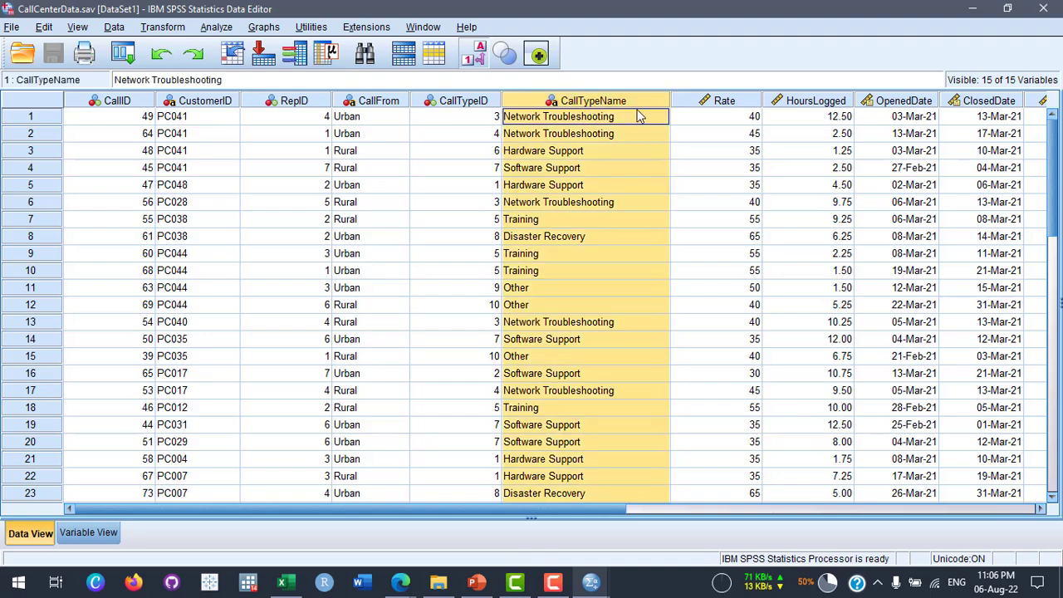
pyautogui.scroll(-5, 581, 237)
pyautogui.scroll(5, 597, 207)
pyautogui.click(633, 147)
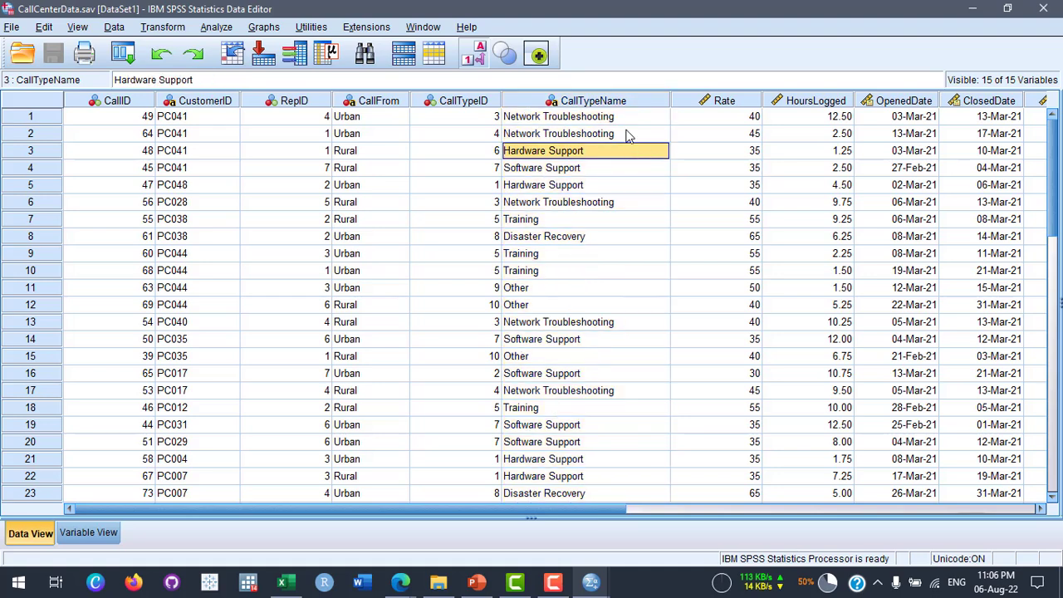
pyautogui.scroll(-2, 625, 402)
pyautogui.scroll(-2, 625, 402)
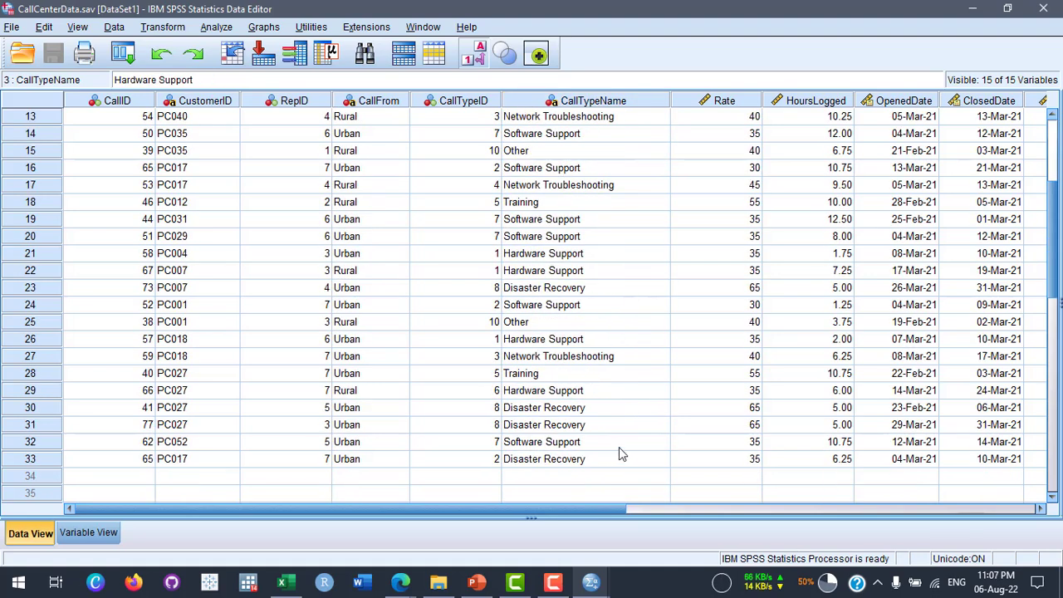
pyautogui.scroll(4, 618, 450)
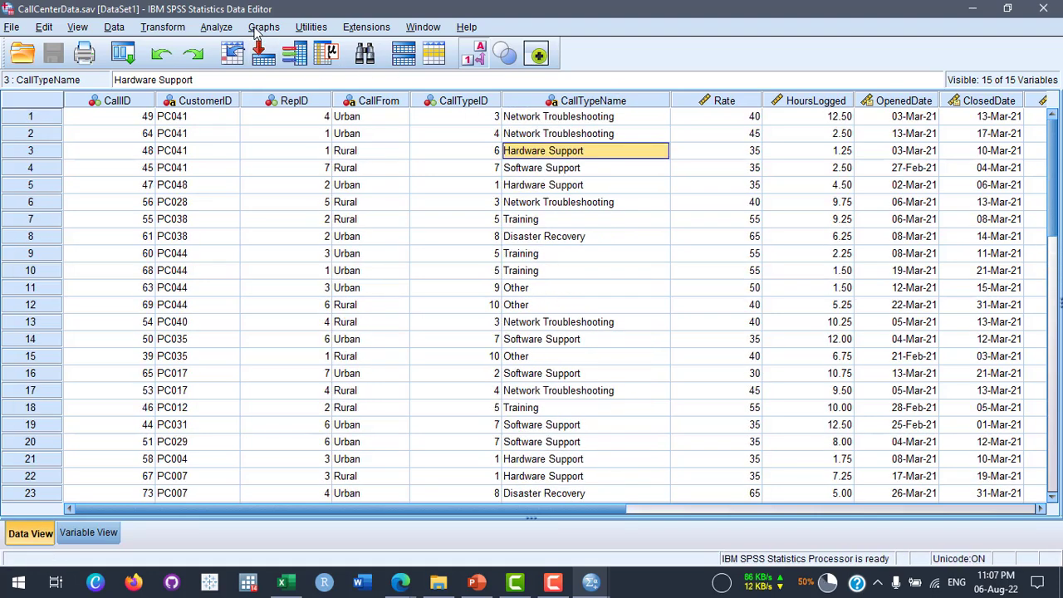
# Start a Frequencies analysis, widen its dialog and show variable names instead of labels in the source list
pyautogui.click(227, 29)
pyautogui.moveTo(228, 70)
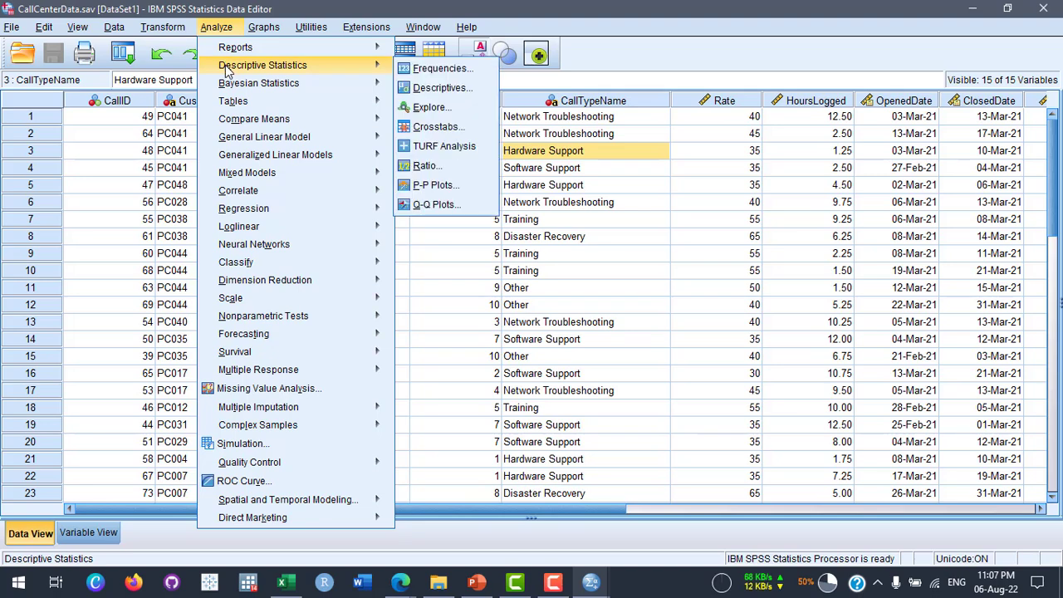
pyautogui.click(479, 72)
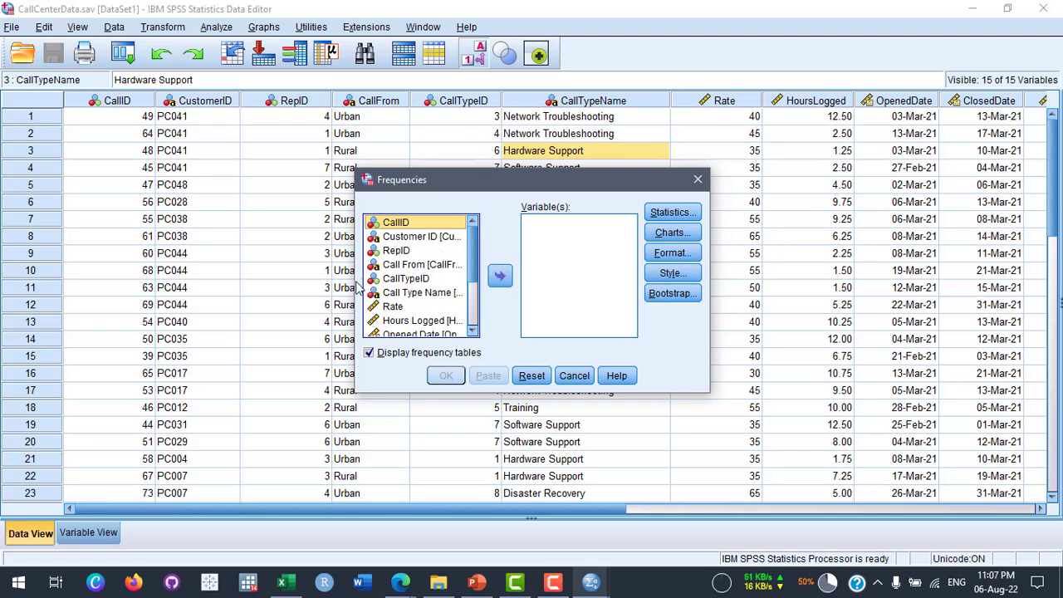
pyautogui.moveTo(358, 287); pyautogui.dragTo(261, 286)
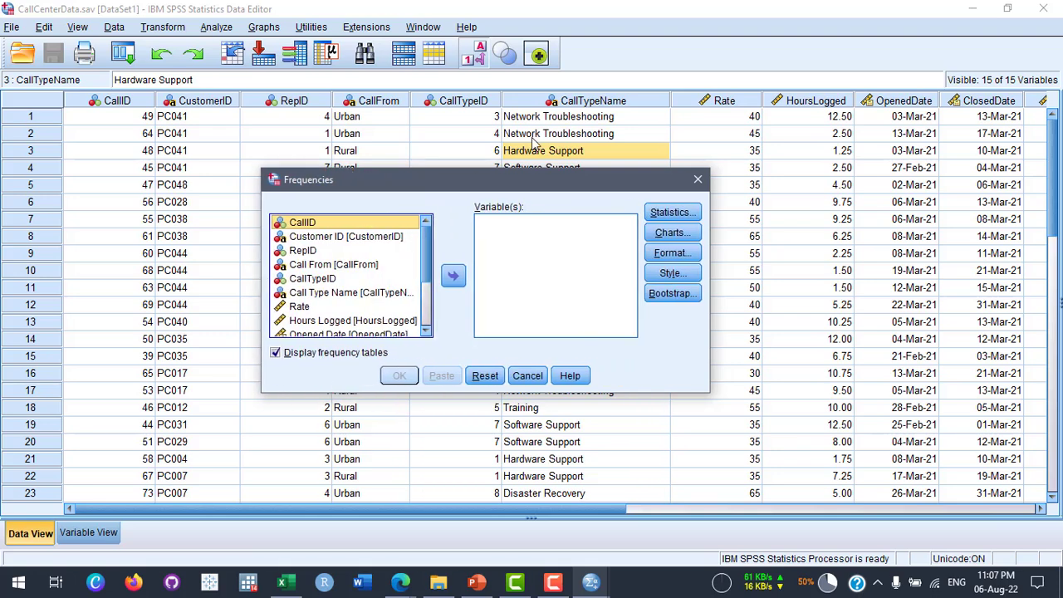
pyautogui.click(343, 295)
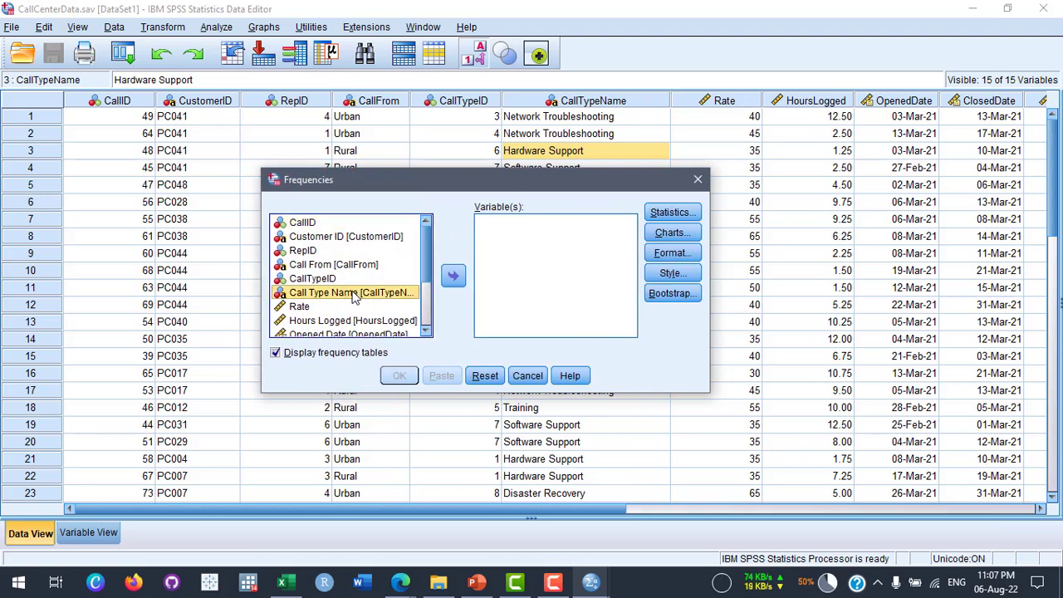
pyautogui.rightClick(353, 298)
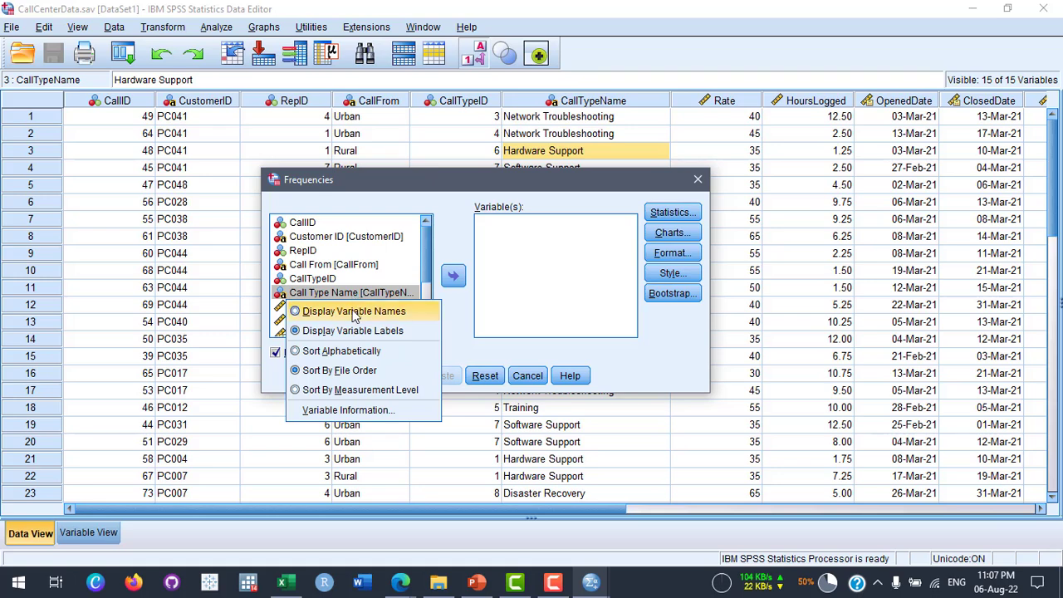
pyautogui.click(355, 314)
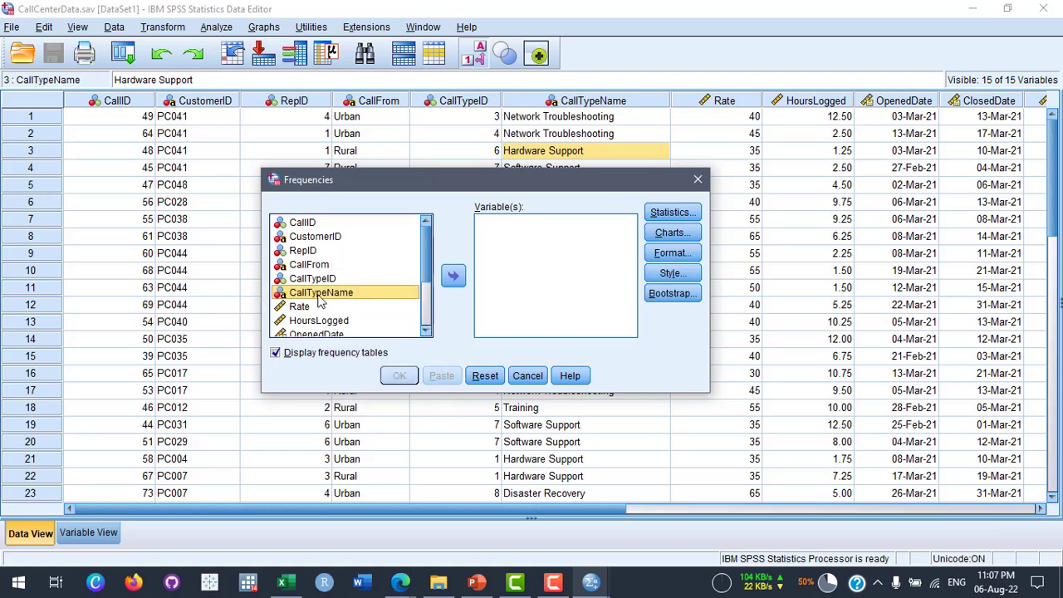
# Add CallTypeName as the variable to analyse in the Frequencies dialog
pyautogui.click(453, 276)
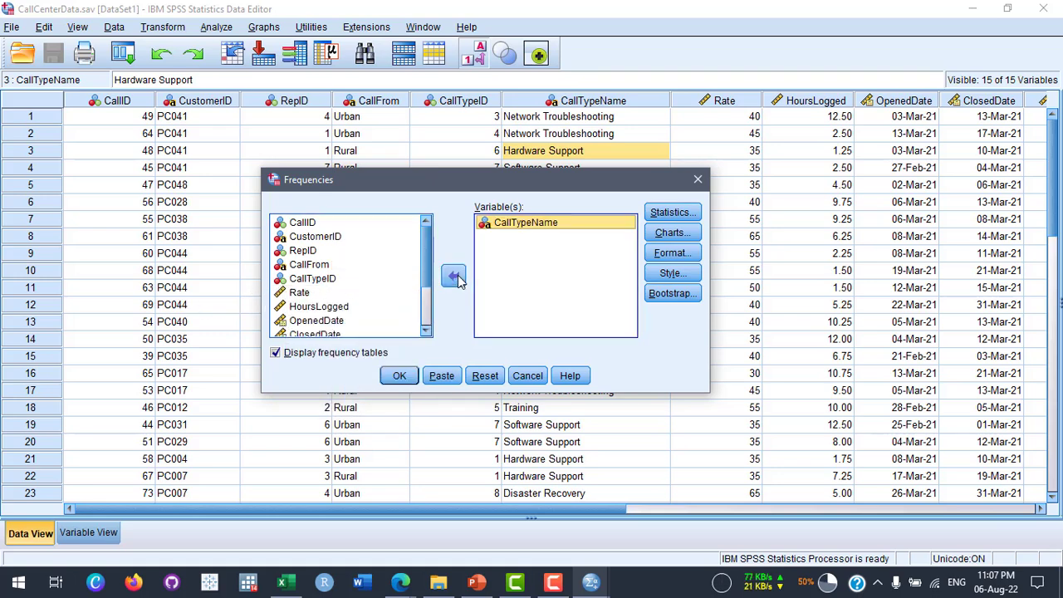
pyautogui.click(453, 276)
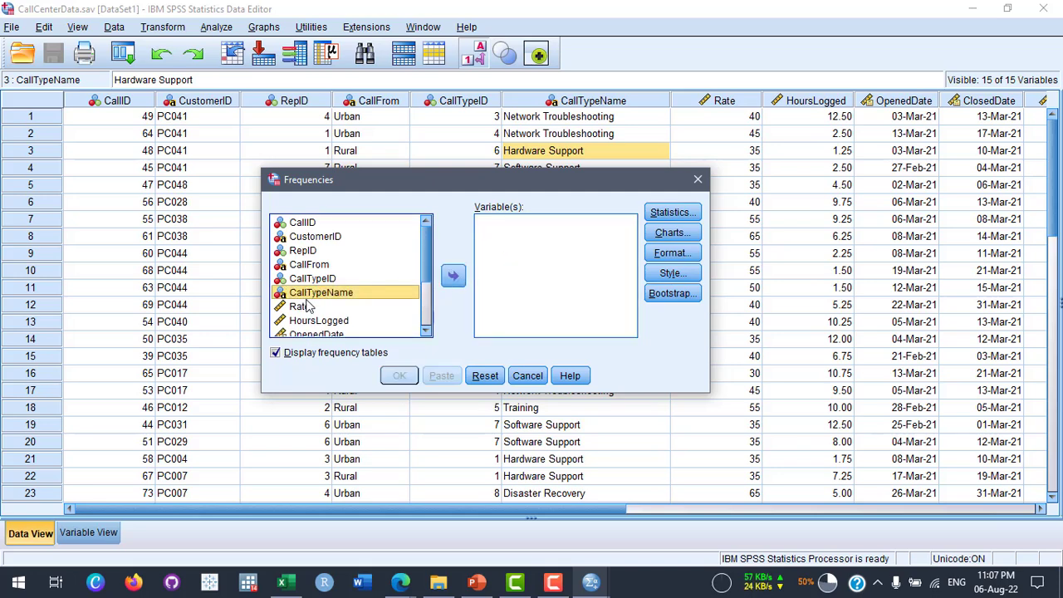
pyautogui.click(453, 276)
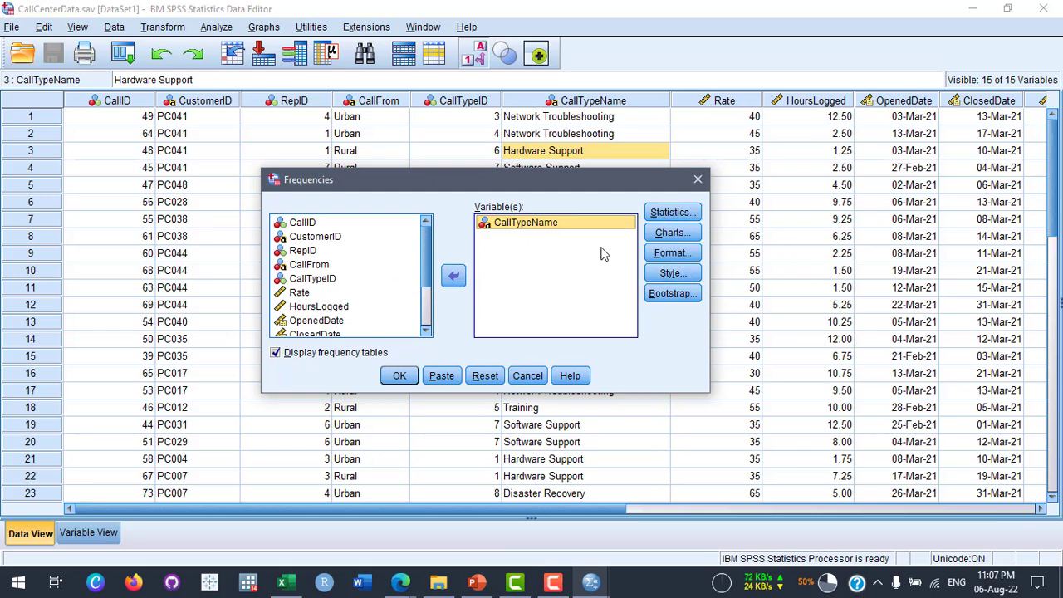
# Choose bar charts with frequencies as chart values and run the Frequencies analysis
pyautogui.click(685, 237)
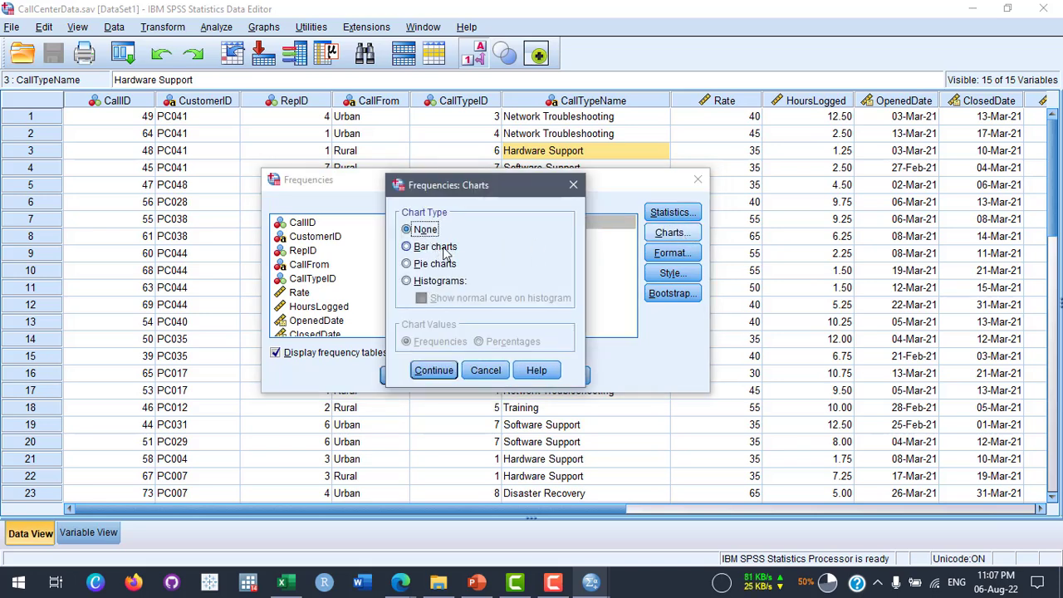
pyautogui.click(447, 249)
pyautogui.click(446, 266)
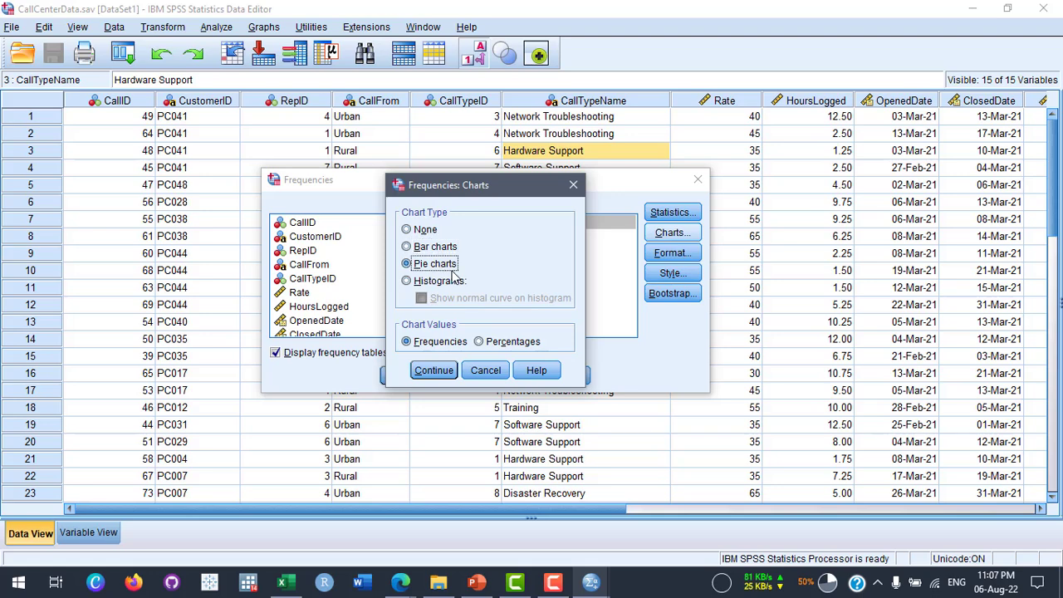
pyautogui.click(431, 250)
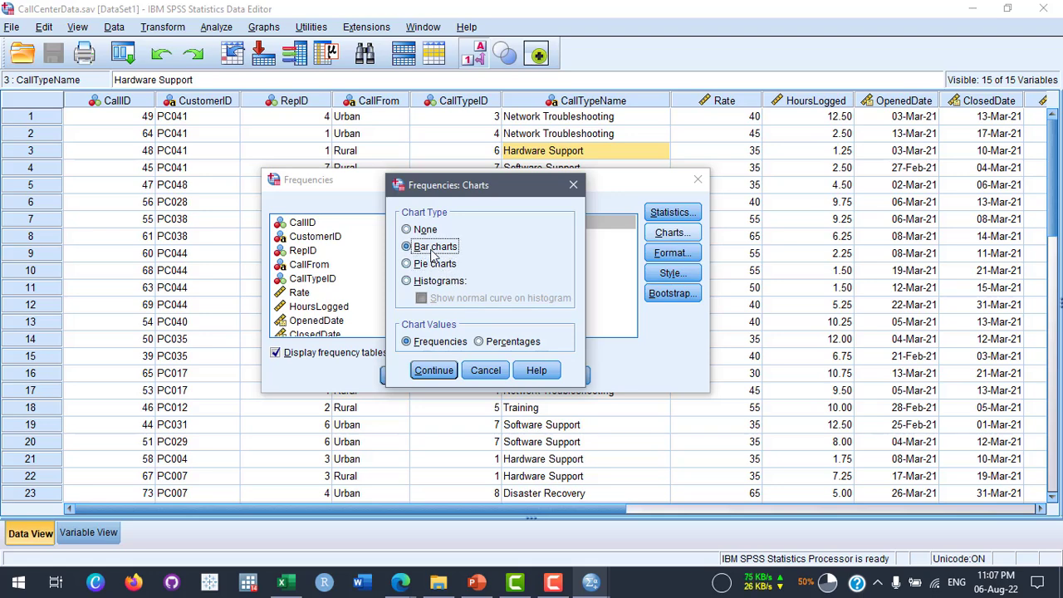
pyautogui.click(436, 370)
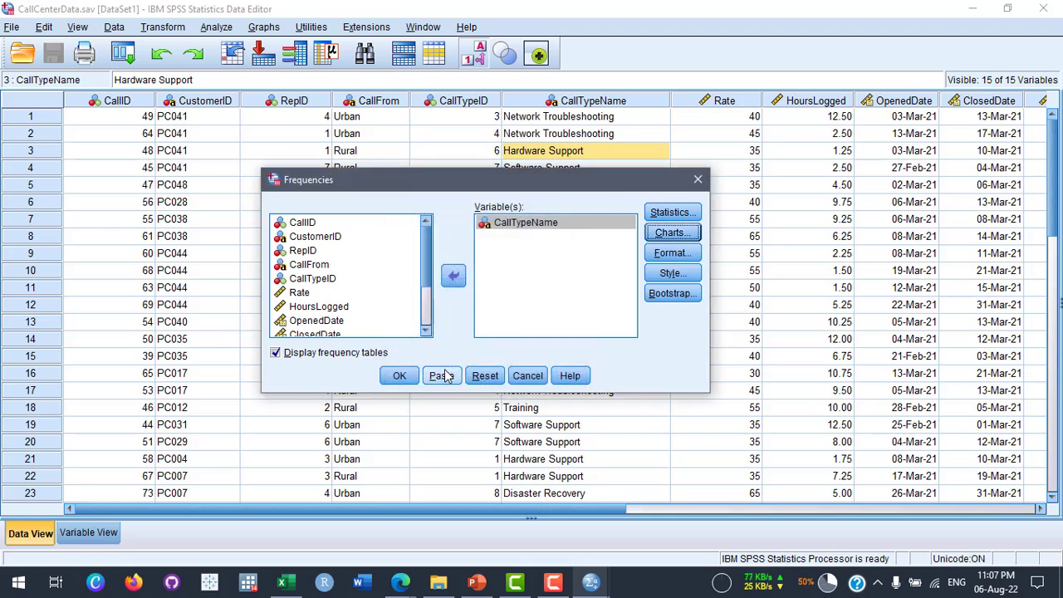
pyautogui.click(402, 376)
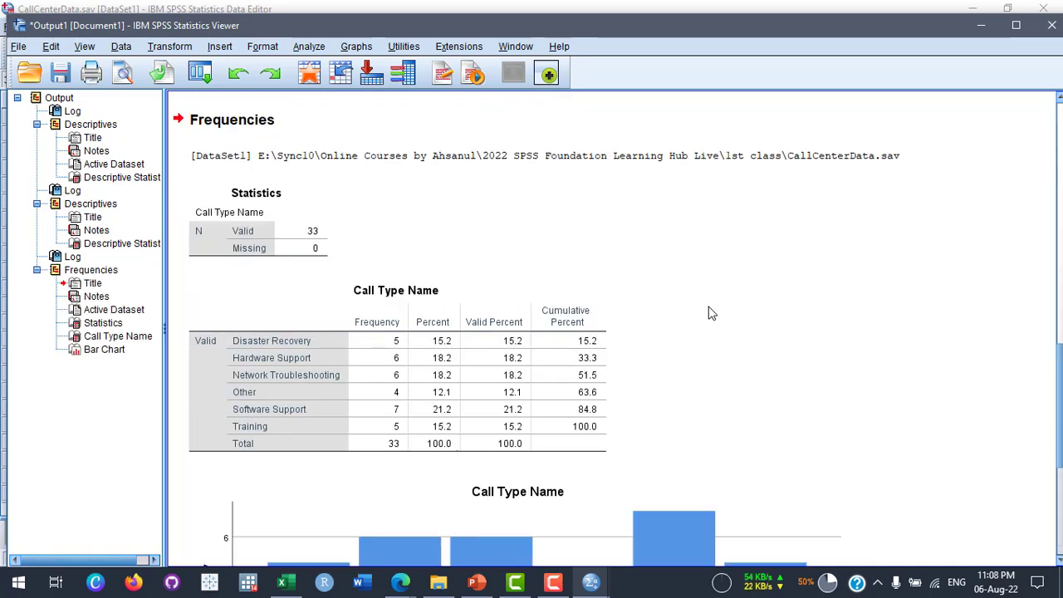
# Review the Frequencies output for Call Type Name, including the Statistics table, frequency table and bar chart
pyautogui.scroll(-3, 935, 299)
pyautogui.scroll(4, 926, 299)
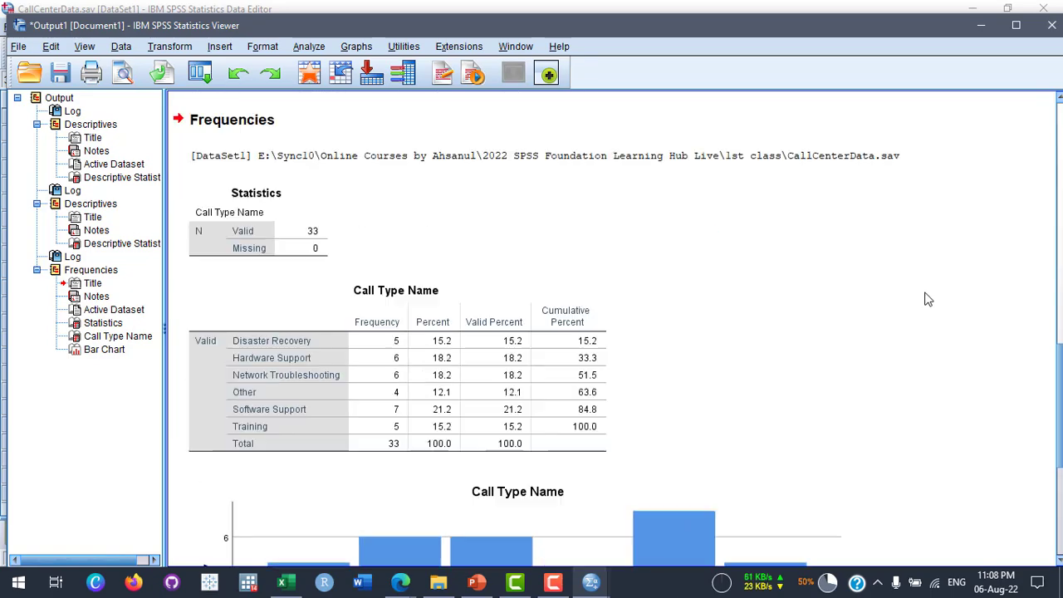
pyautogui.scroll(-1, 921, 299)
pyautogui.click(268, 241)
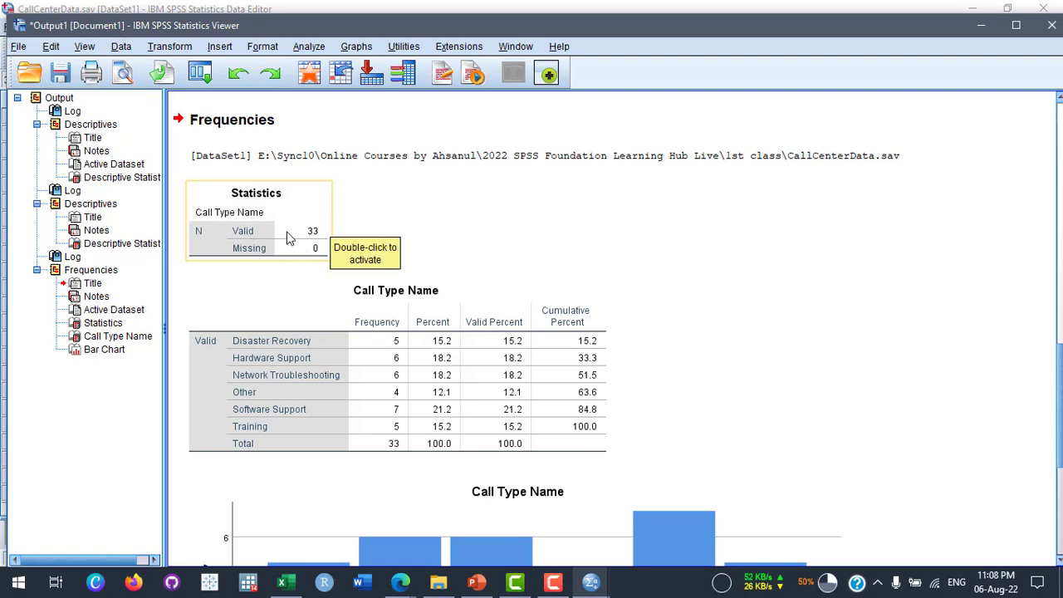
pyautogui.click(541, 234)
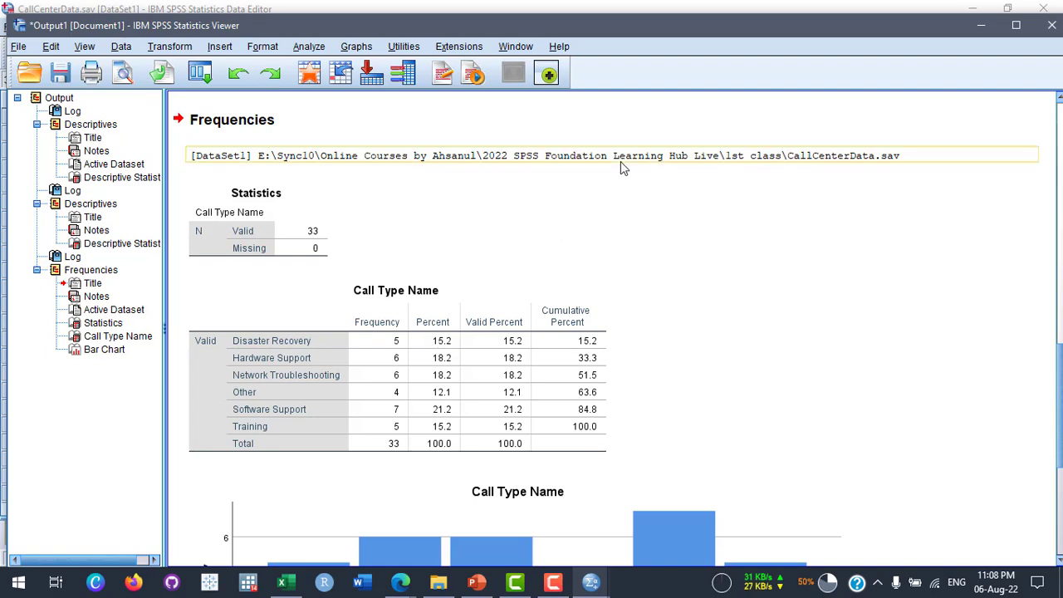
# Examine the Call Type Name percentages in the frequency table and compare them with the bar chart
pyautogui.click(286, 310)
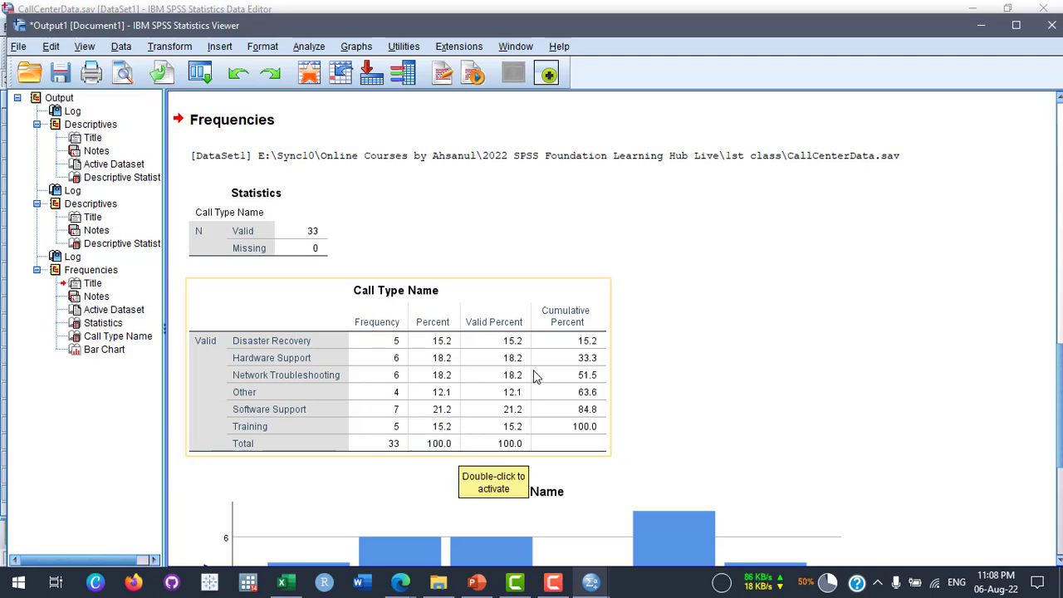
pyautogui.scroll(-2, 884, 347)
pyautogui.scroll(-6, 884, 347)
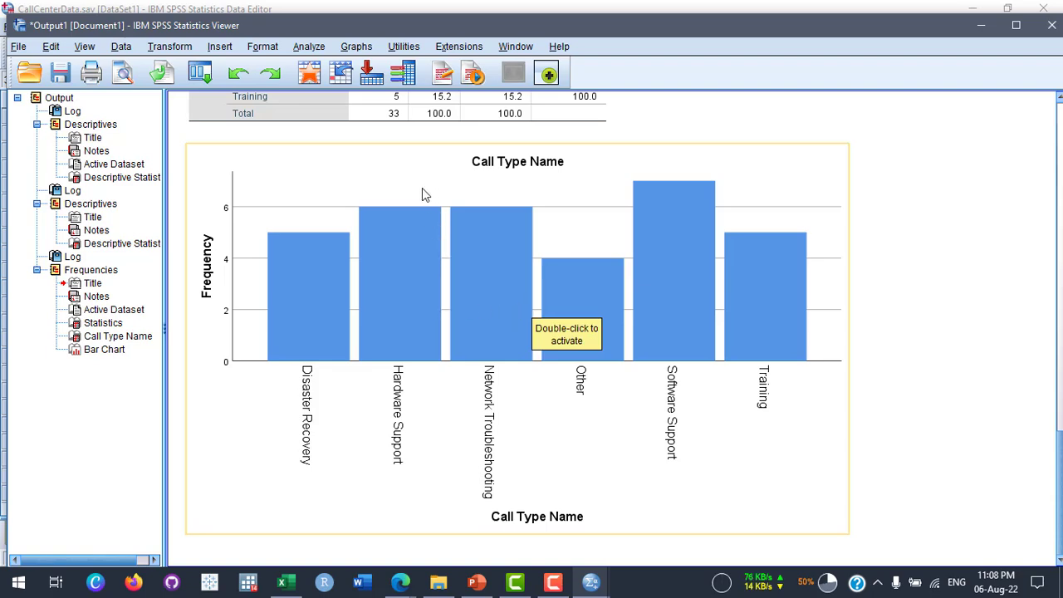
pyautogui.scroll(5, 881, 333)
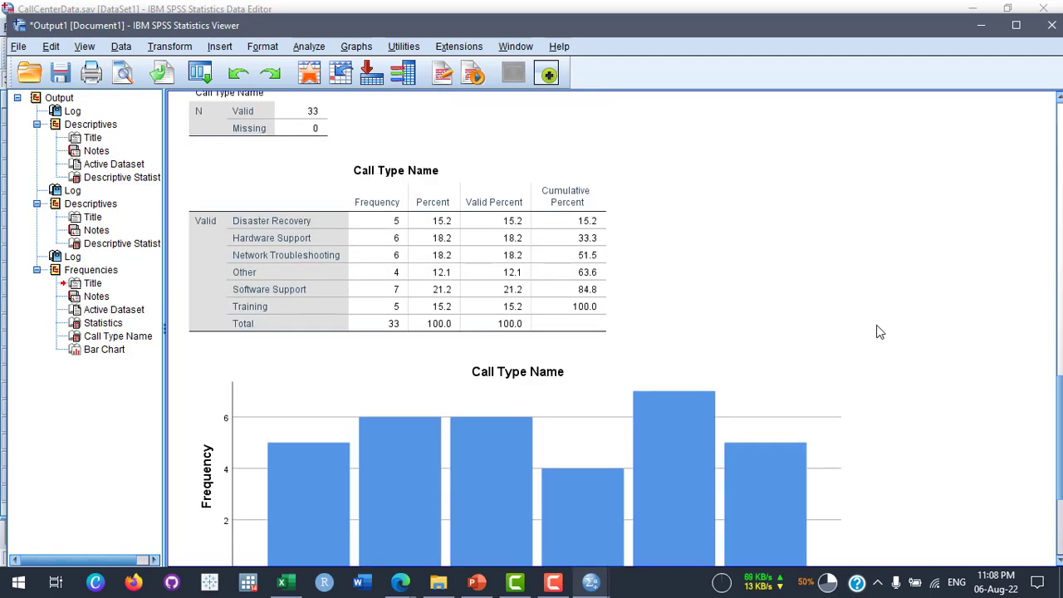
pyautogui.scroll(-5, 876, 334)
pyautogui.scroll(5, 873, 333)
pyautogui.scroll(2, 868, 324)
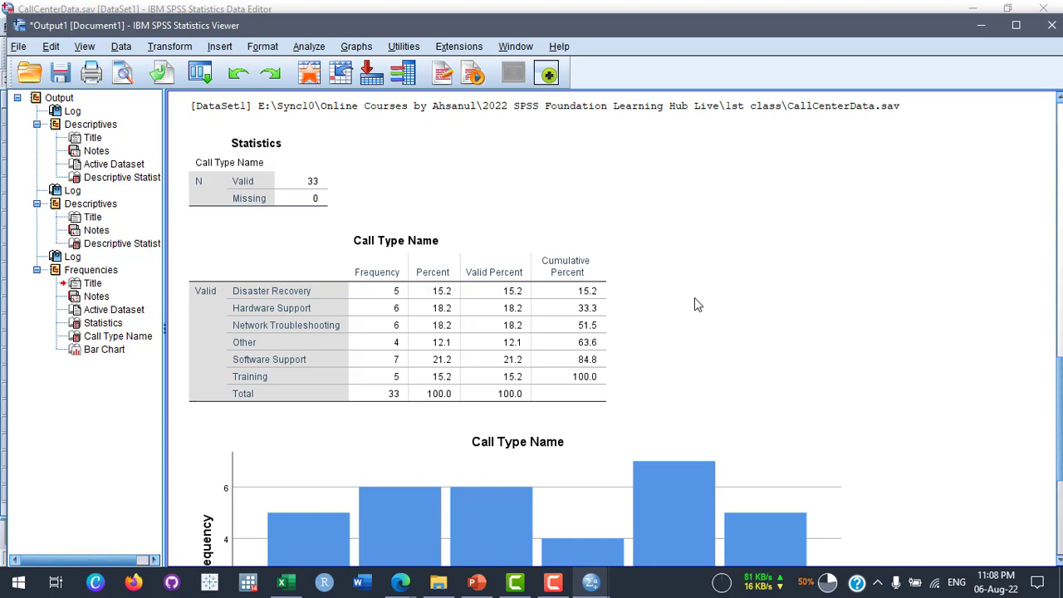
# Copy the Call Type Name frequency table from the output
pyautogui.click(523, 275)
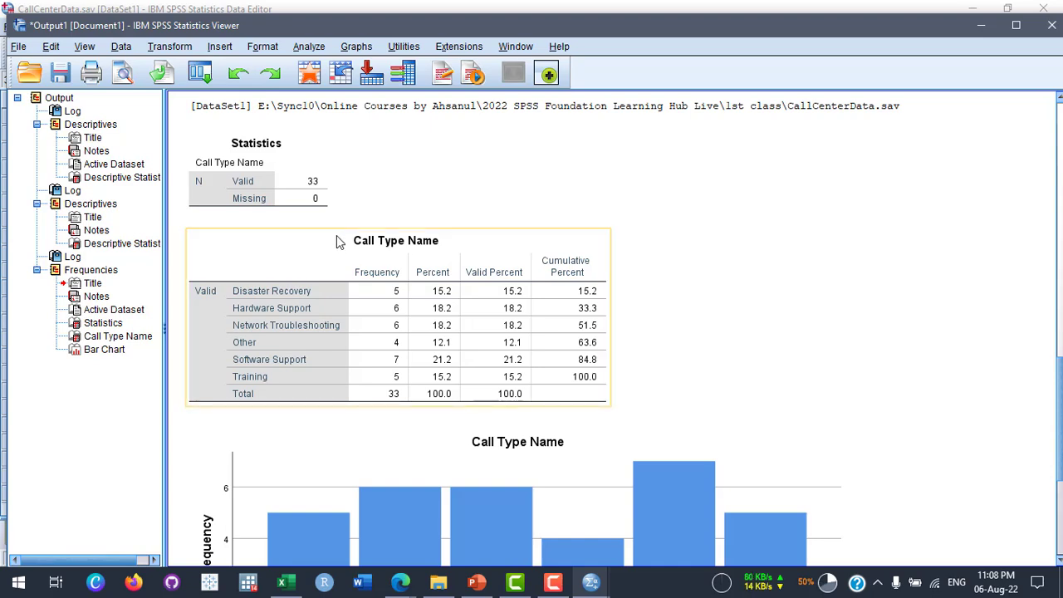
pyautogui.click(299, 255)
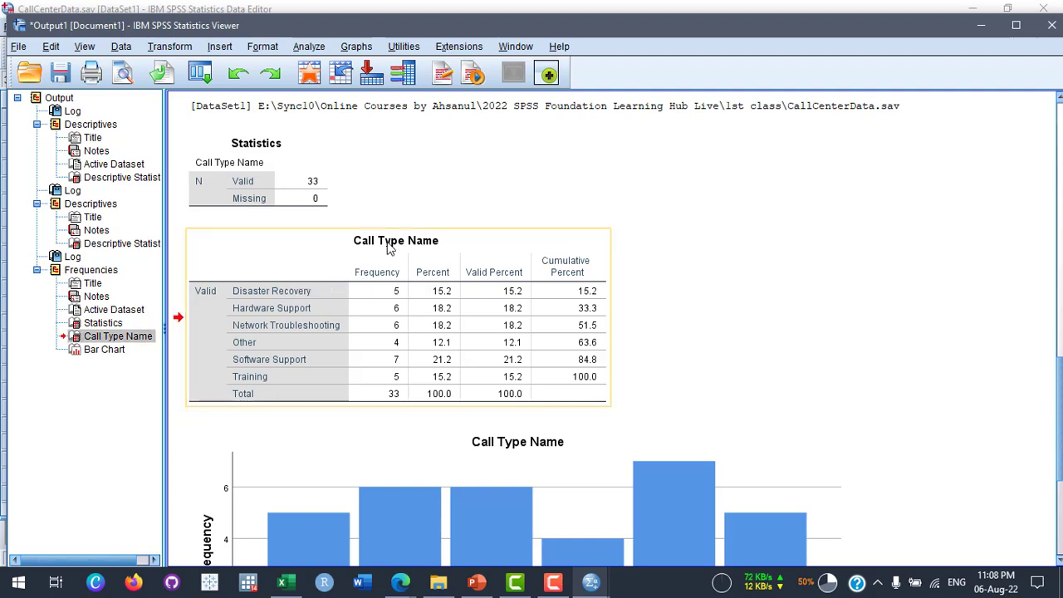
pyautogui.rightClick(314, 259)
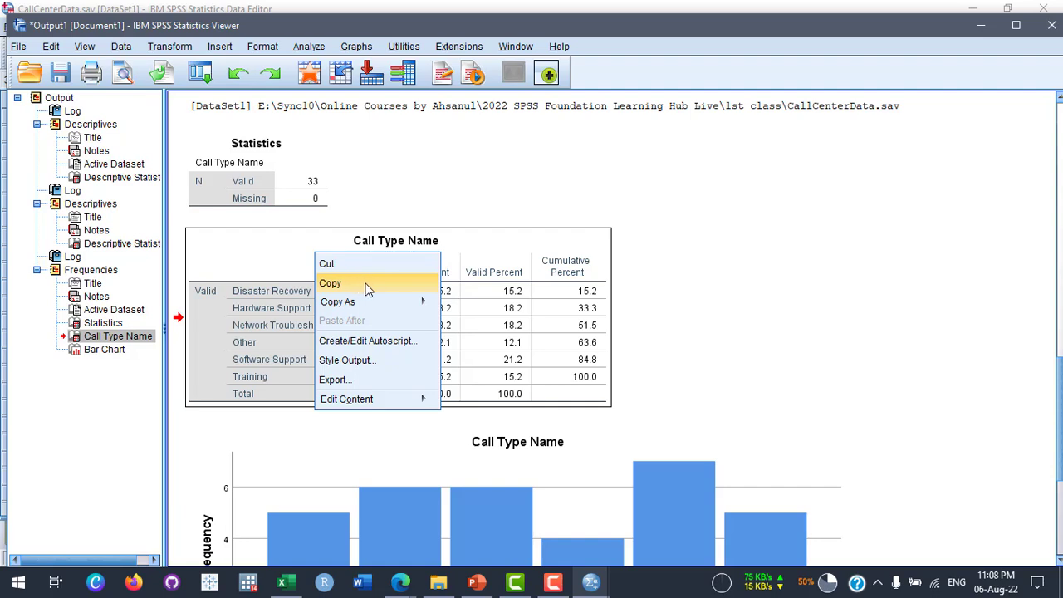
pyautogui.moveTo(372, 309)
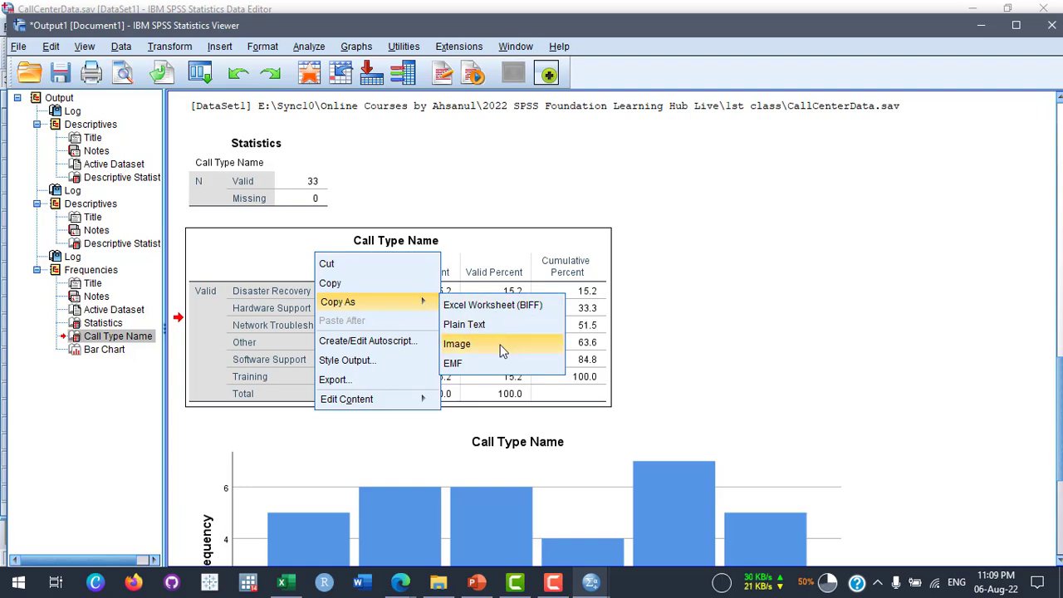
pyautogui.click(343, 289)
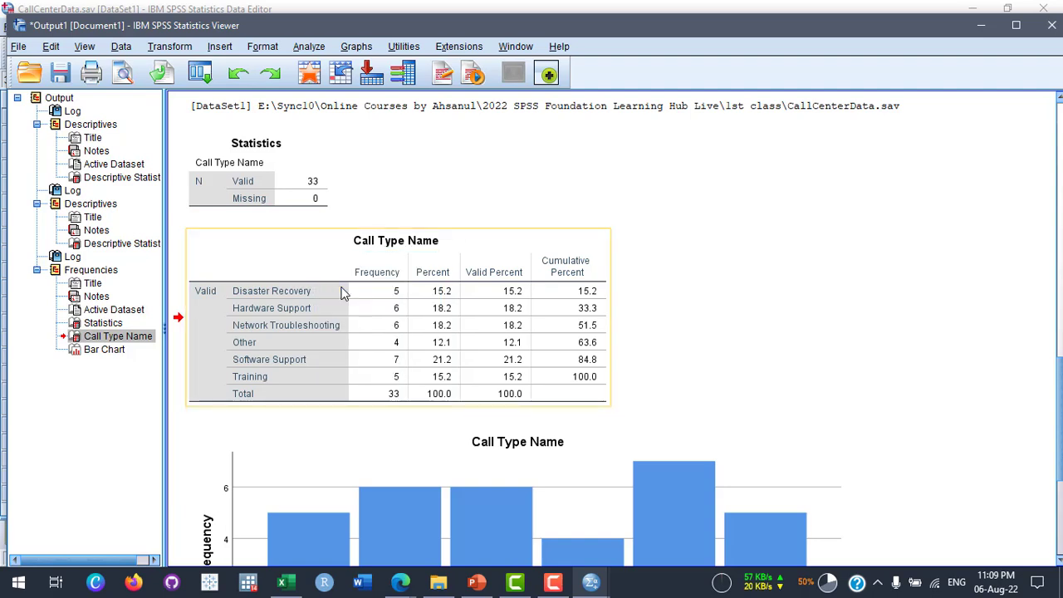
# Paste the copied frequency table into a new blank Word document, keeping source formatting, and show its table design options
pyautogui.click(357, 587)
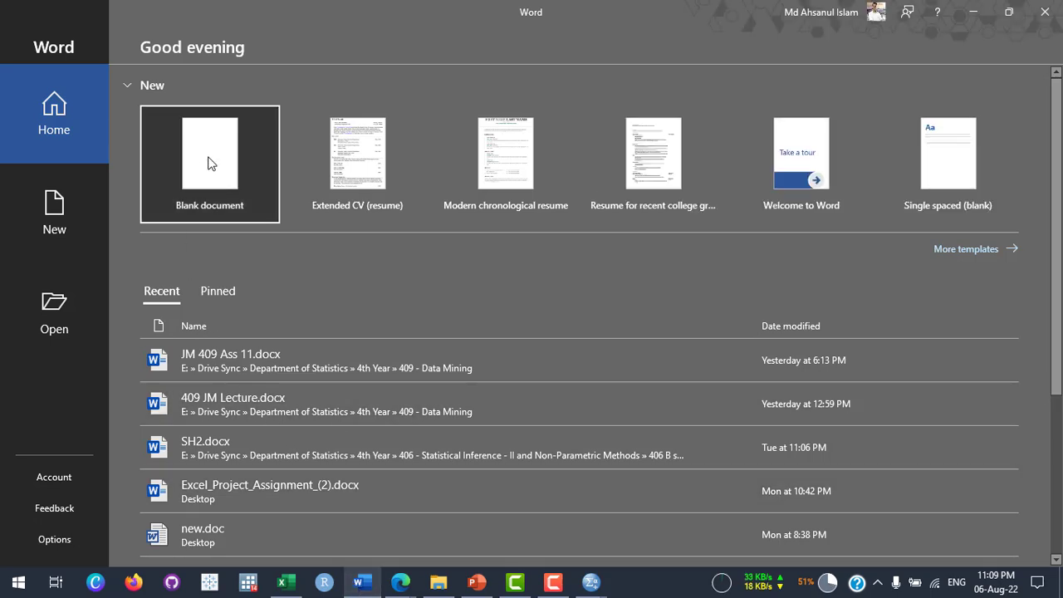
pyautogui.click(209, 162)
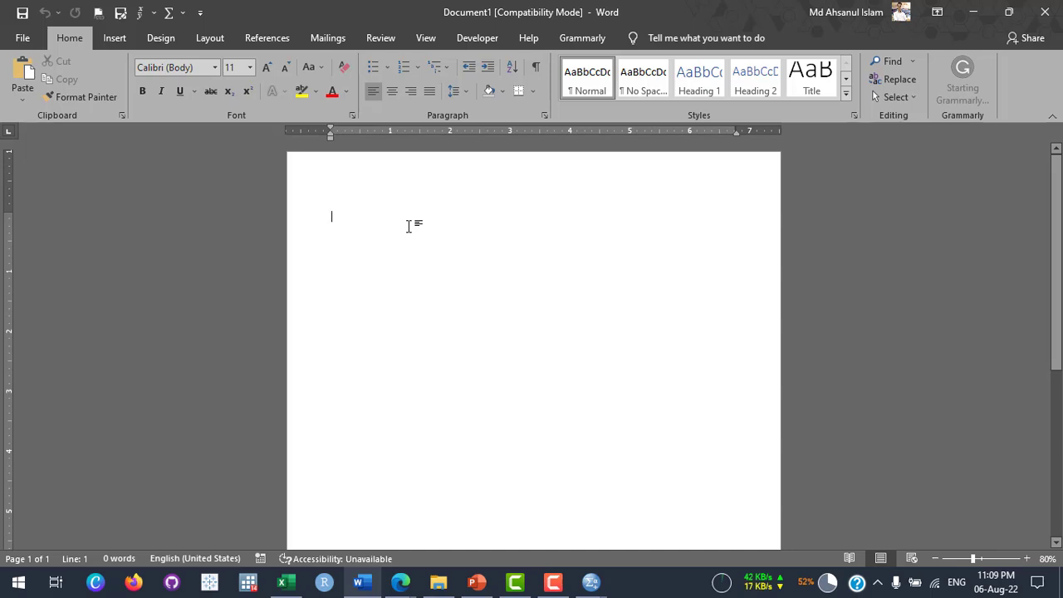
pyautogui.rightClick(344, 227)
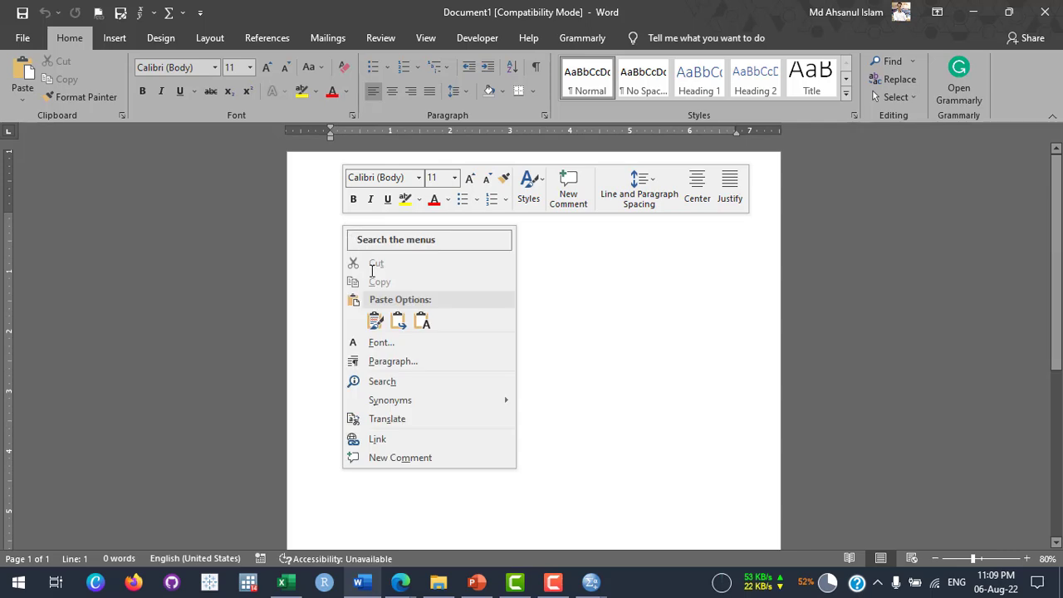
pyautogui.click(372, 323)
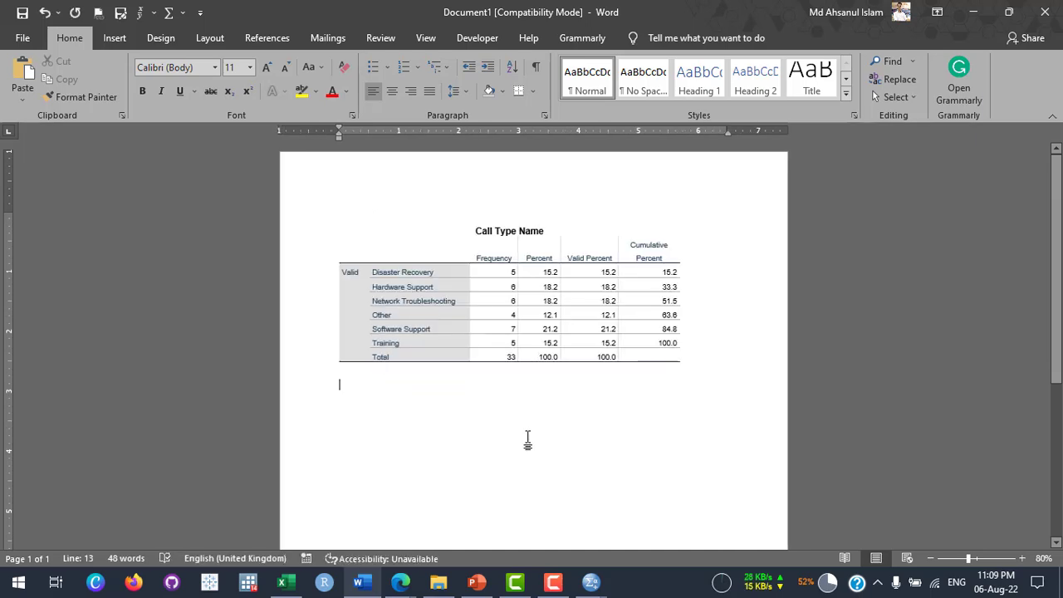
pyautogui.click(470, 247)
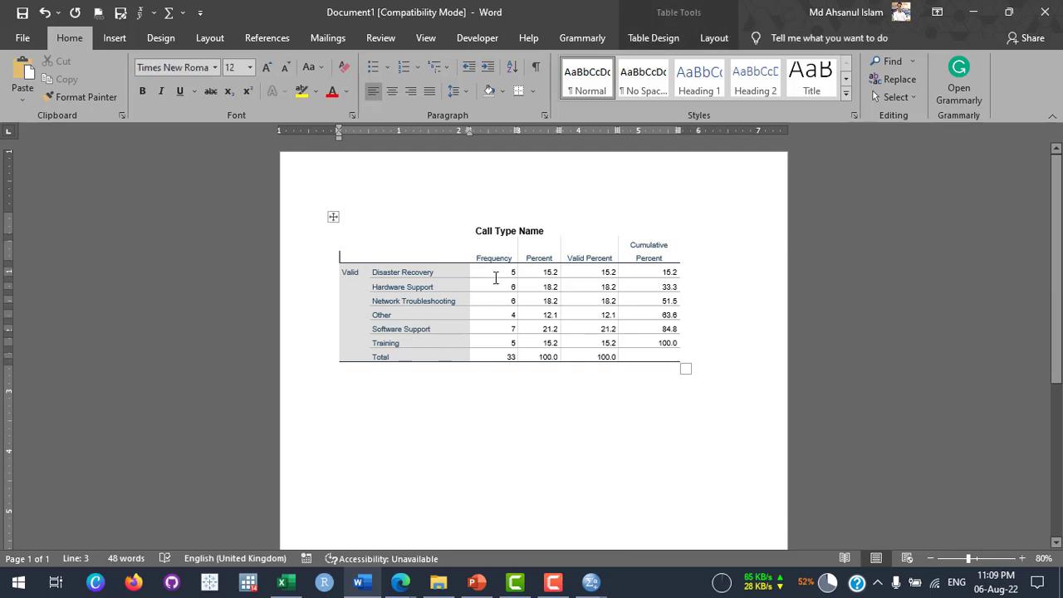
pyautogui.click(669, 39)
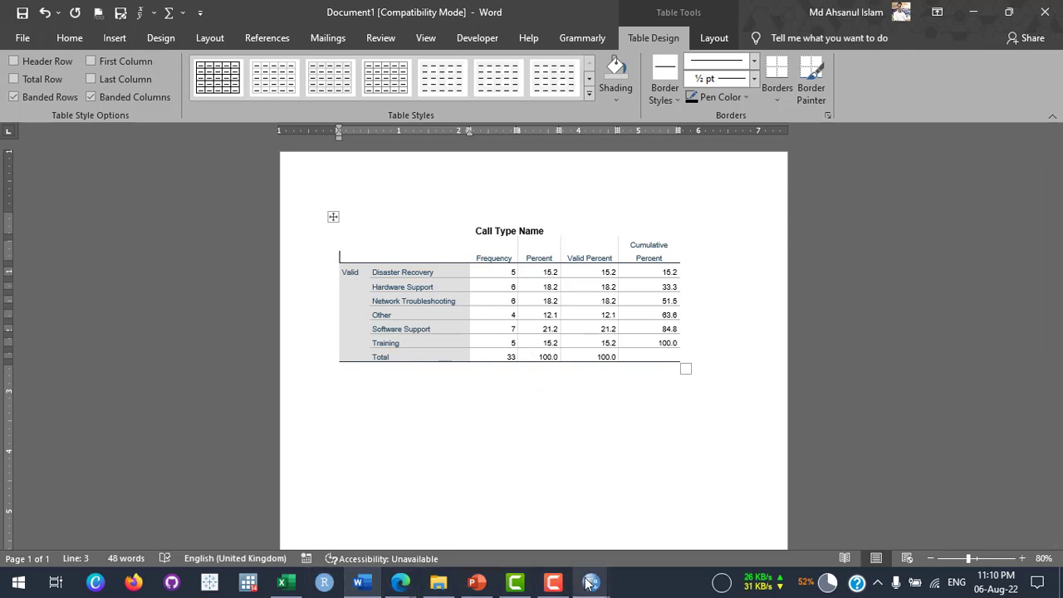
# Switch back to the SPSS output and copy the Call Type Name bar chart as a Microsoft Office Graphics Object
pyautogui.moveTo(588, 583)
pyautogui.click(590, 540)
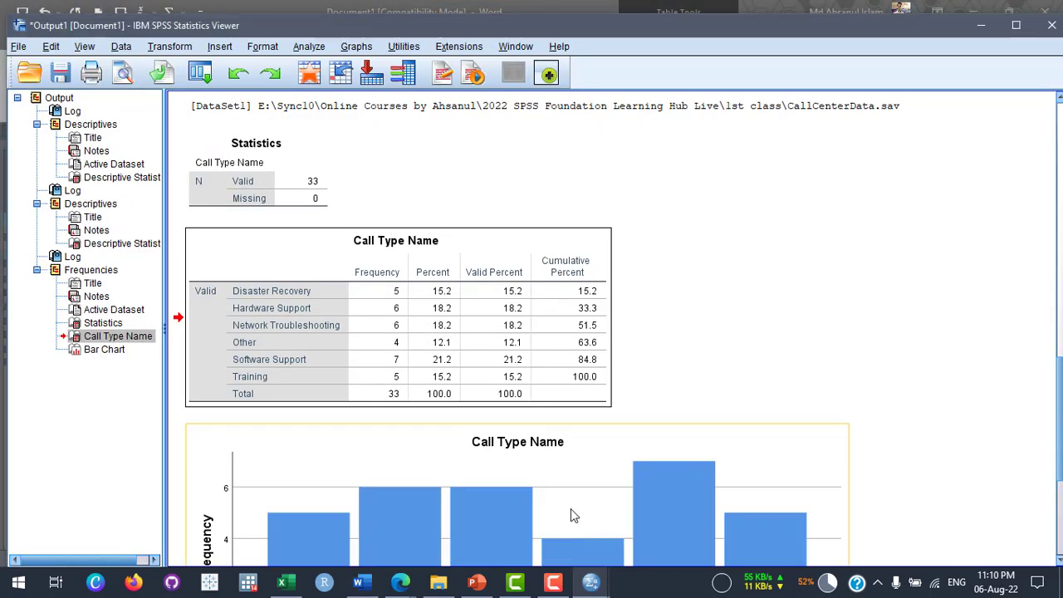
pyautogui.scroll(-5, 752, 285)
pyautogui.rightClick(576, 193)
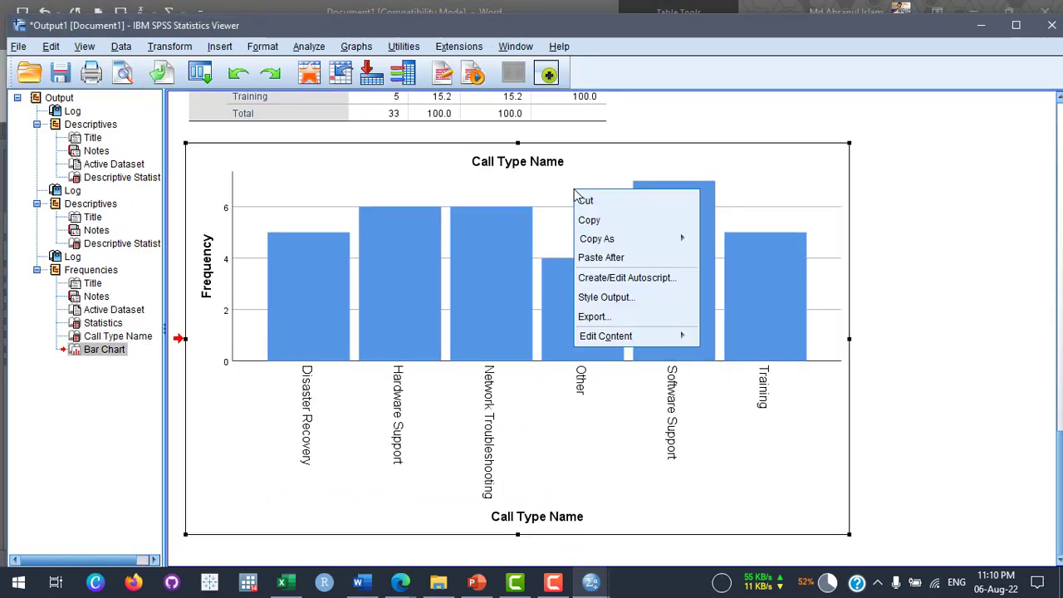
pyautogui.moveTo(592, 239)
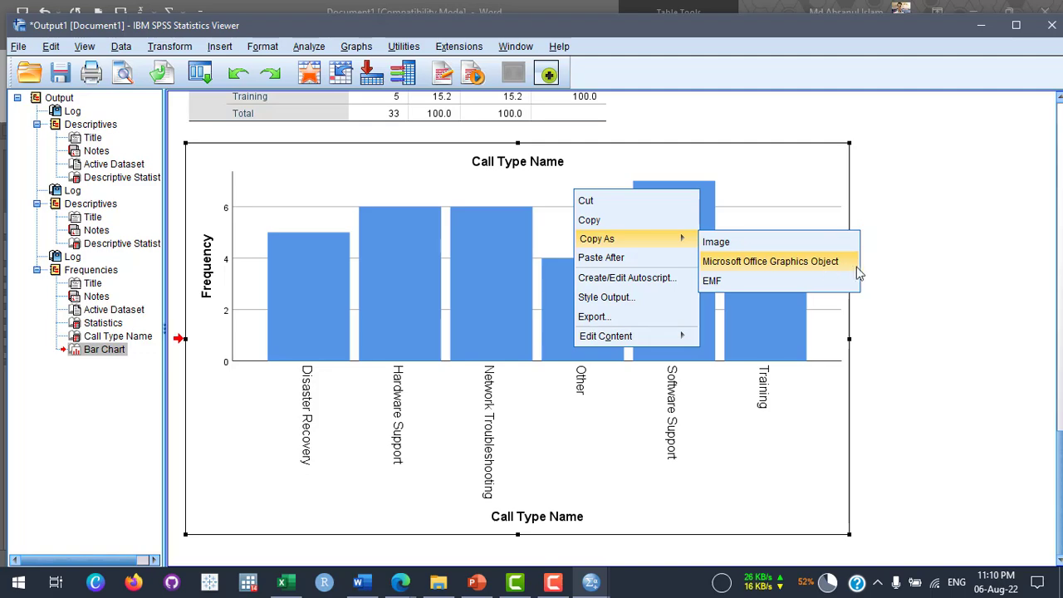
pyautogui.click(879, 299)
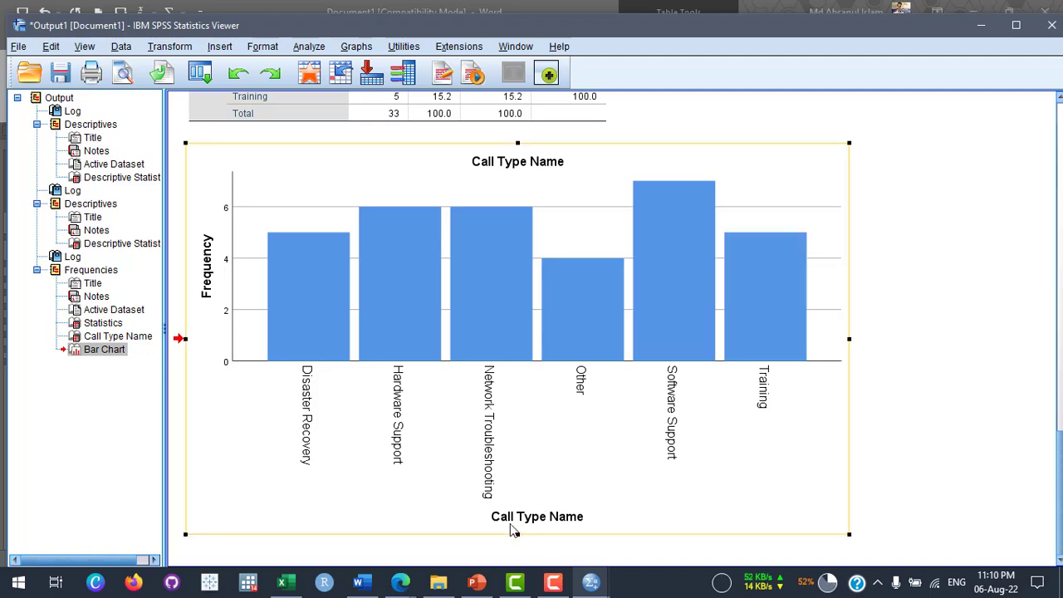
# Paste the bar chart below the frequency table in the Word document and enlarge it to about the text width
pyautogui.click(359, 582)
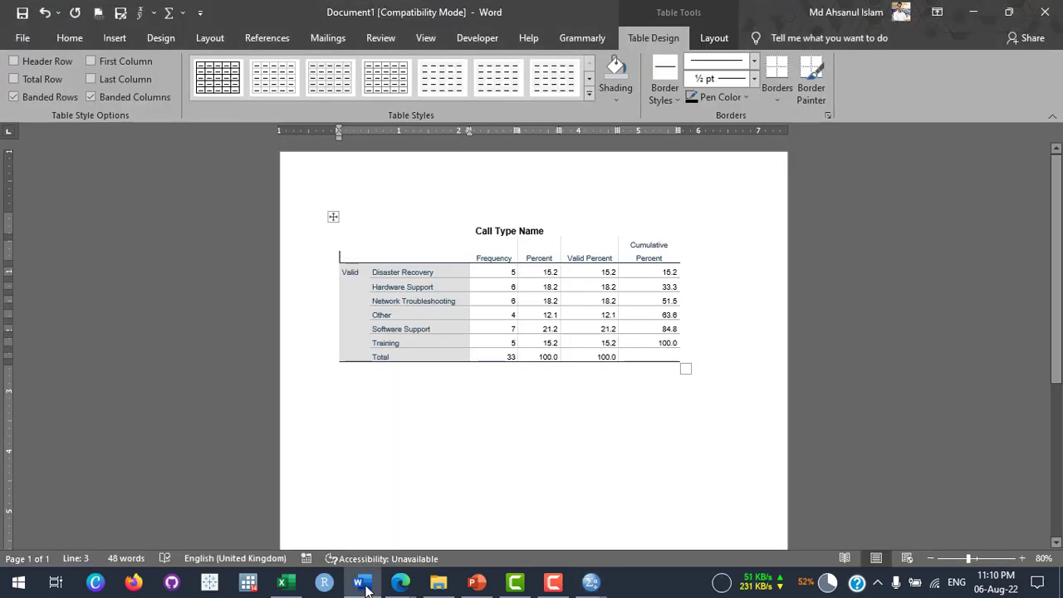
pyautogui.click(348, 391)
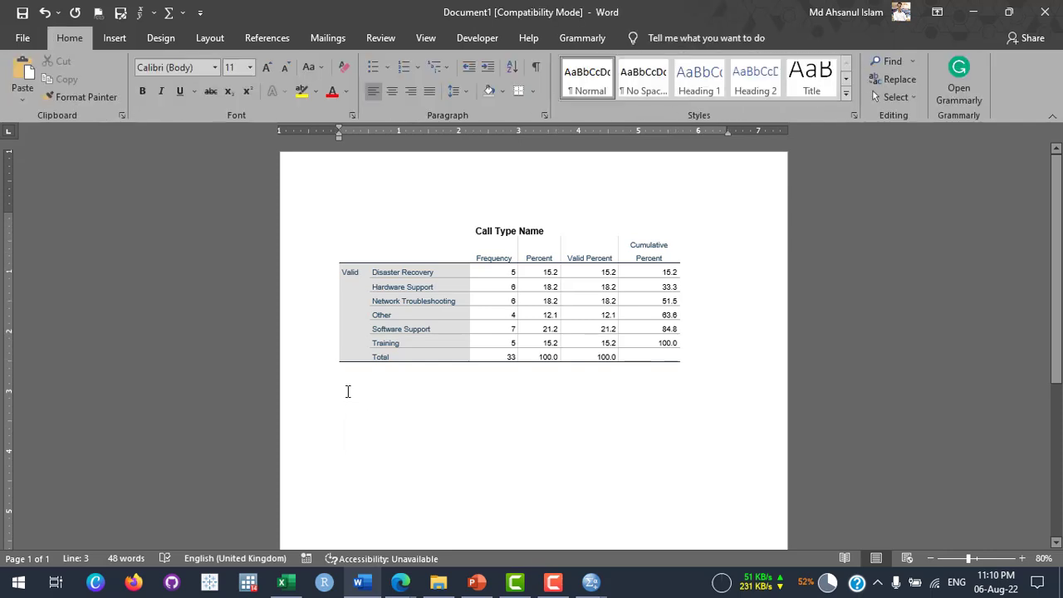
pyautogui.rightClick(348, 391)
pyautogui.click(384, 253)
pyautogui.scroll(-2, 594, 364)
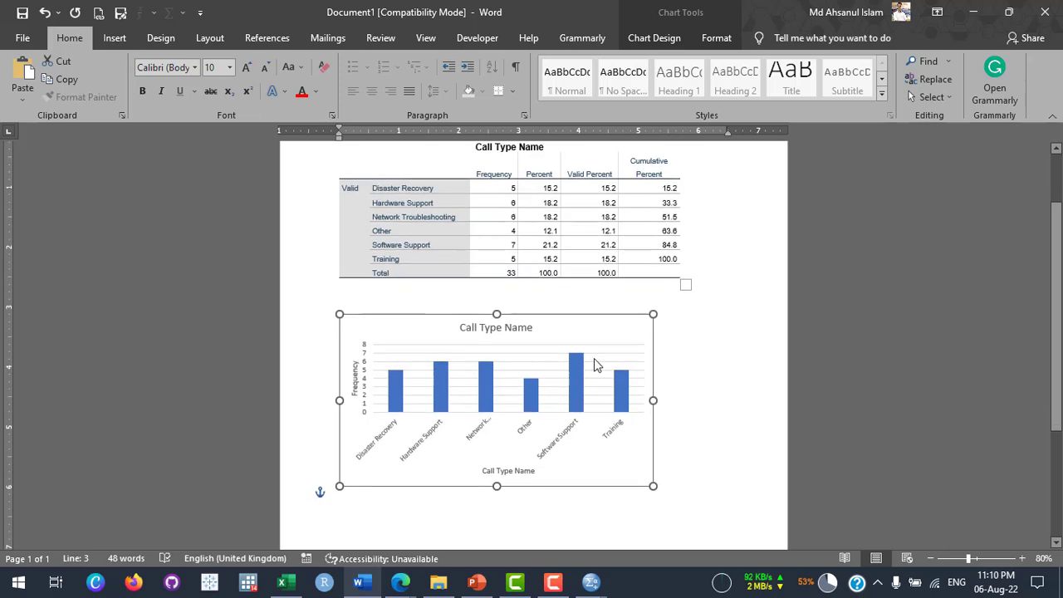
pyautogui.moveTo(652, 485); pyautogui.dragTo(731, 499)
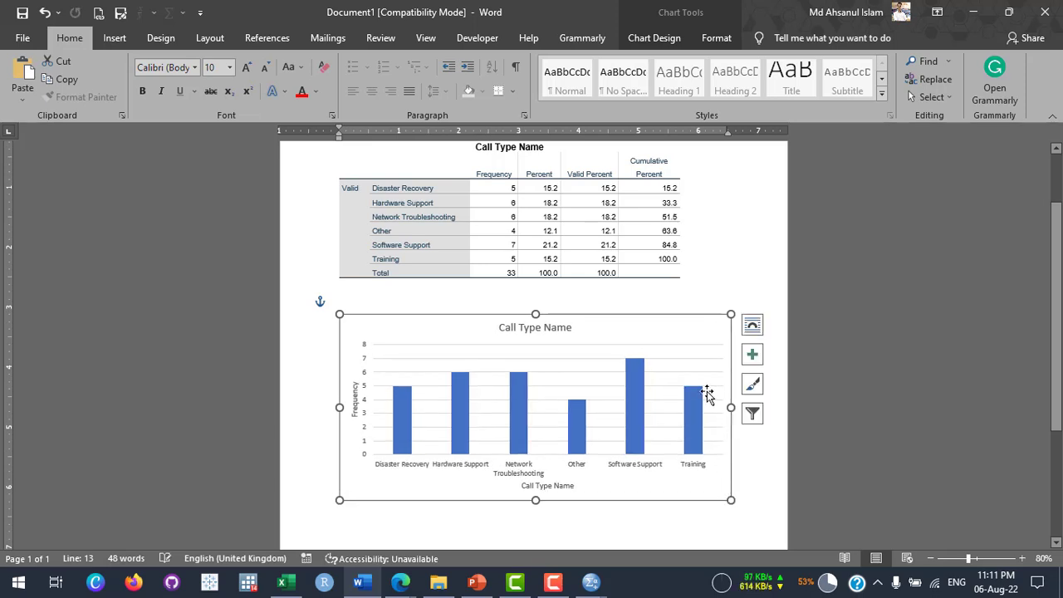
pyautogui.click(691, 297)
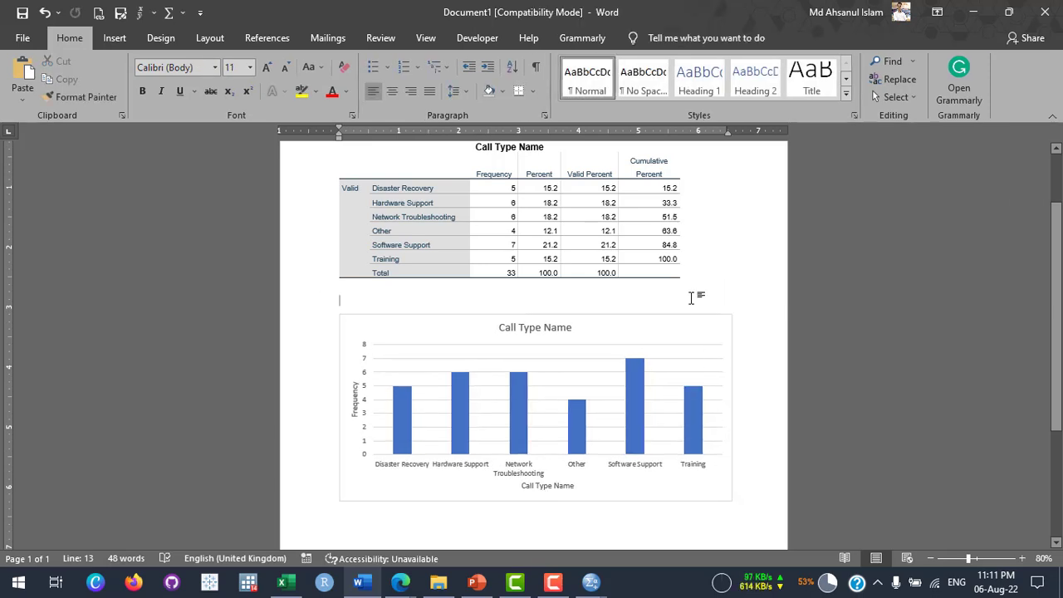
# Replace the title of the pasted bar chart with "Title Changed"
pyautogui.scroll(-2, 692, 298)
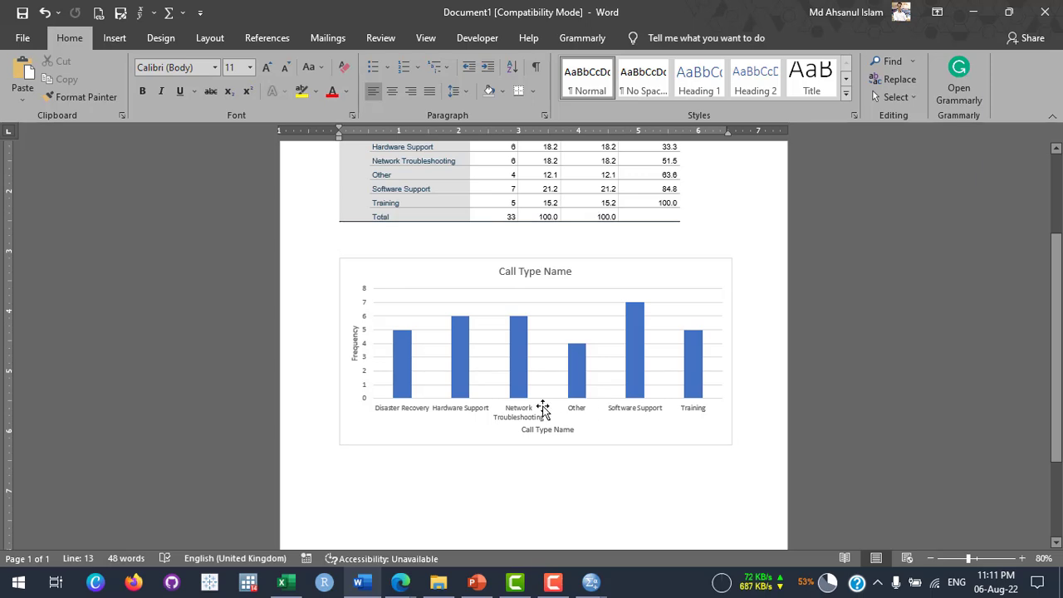
pyautogui.click(601, 279)
pyautogui.click(554, 273)
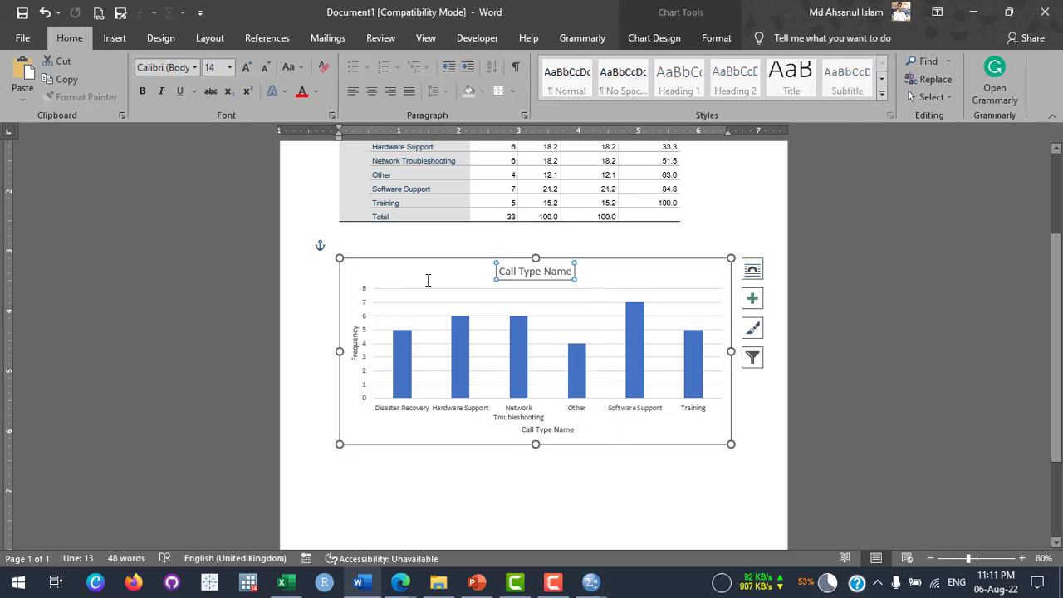
pyautogui.tripleClick(539, 274)
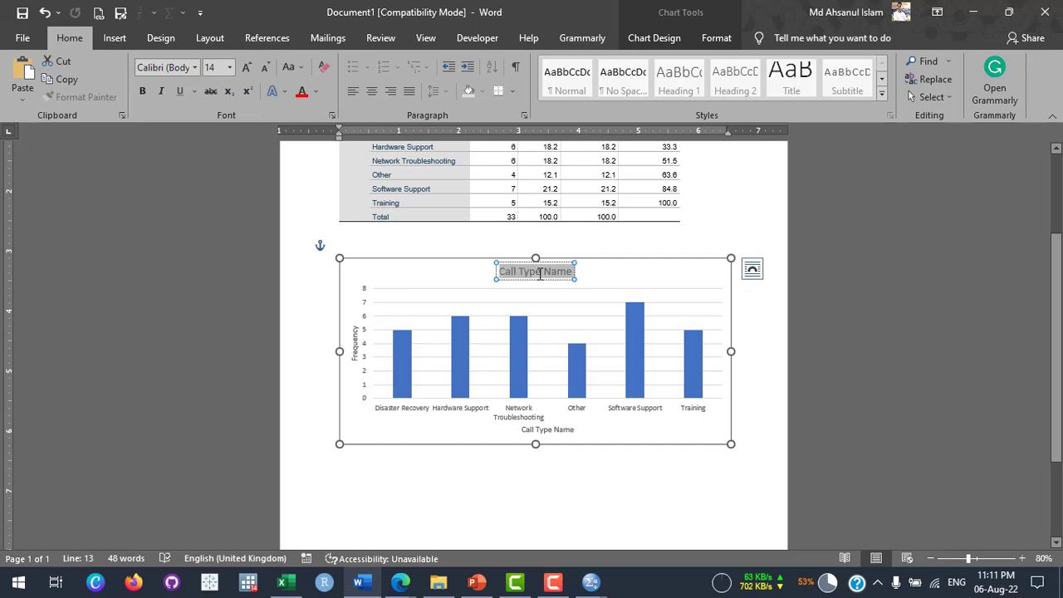
pyautogui.press('BackSpace')
pyautogui.write('Title')
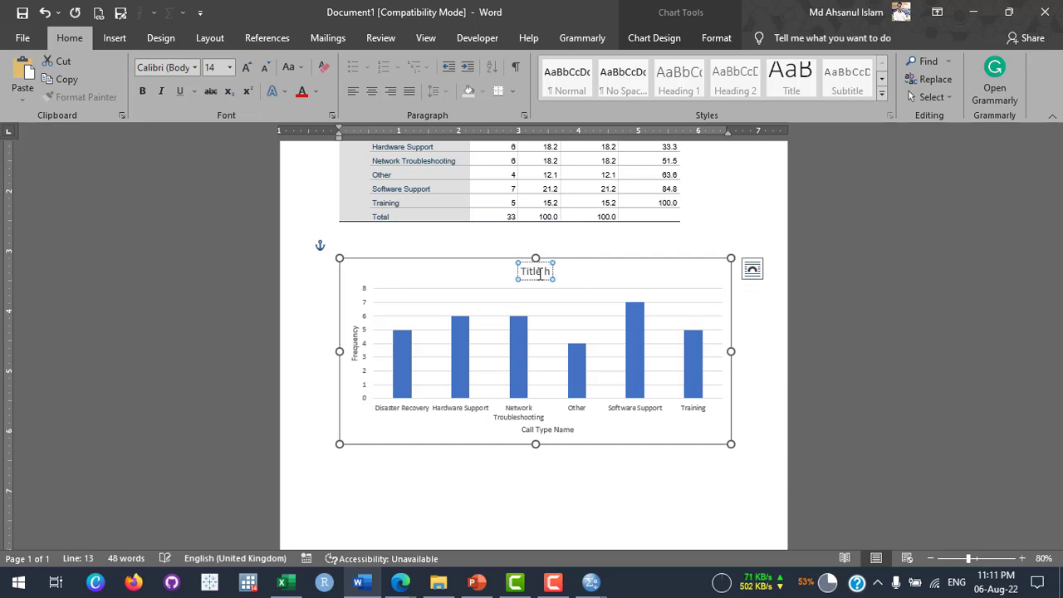
pyautogui.write(' Changed')
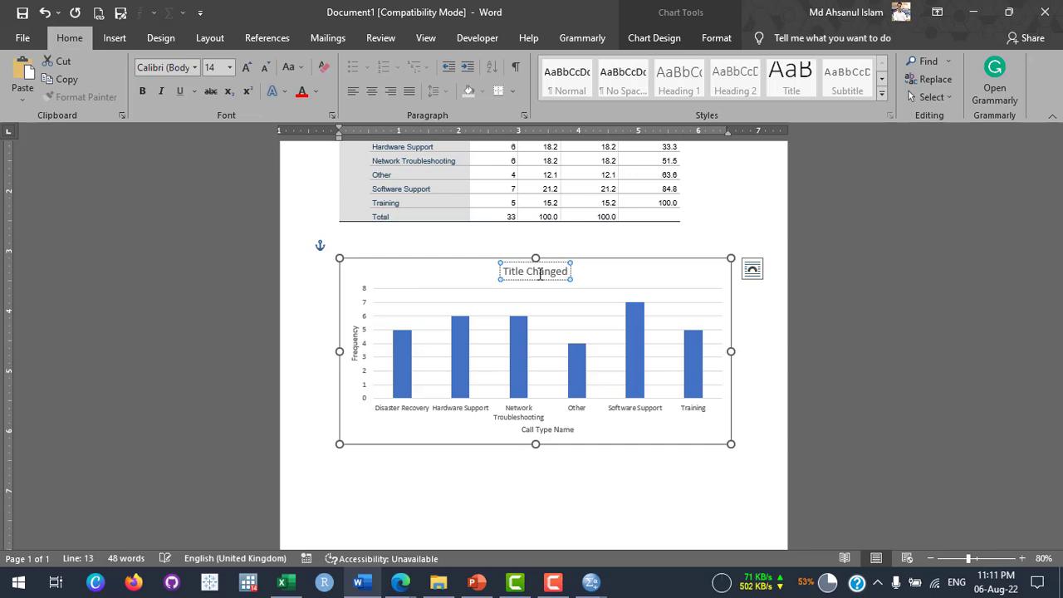
# Delete the Call Type Name horizontal axis title from the pasted bar chart
pyautogui.click(555, 430)
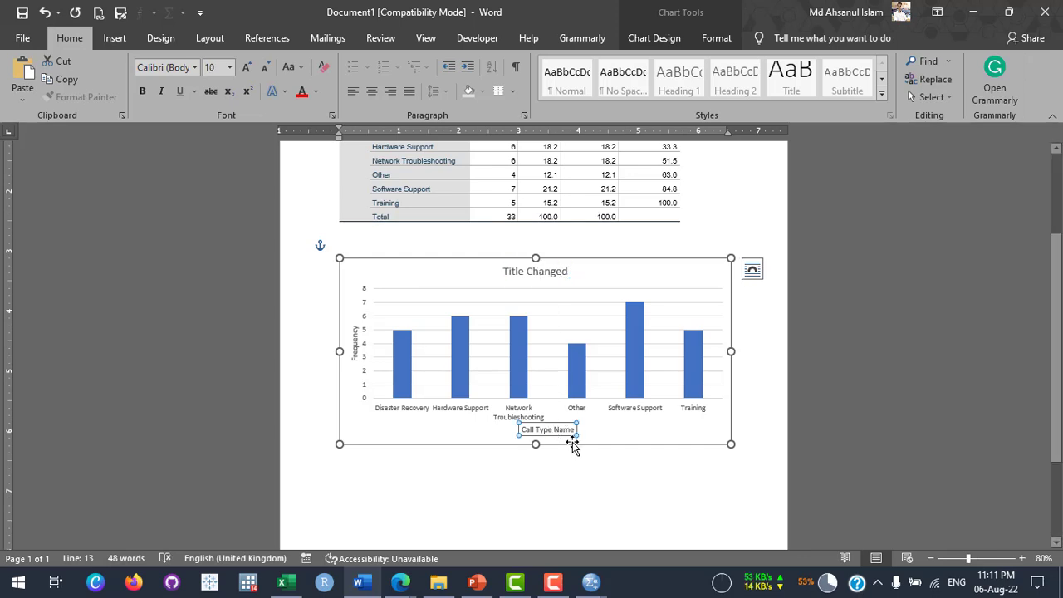
pyautogui.press('Delete')
pyautogui.click(598, 486)
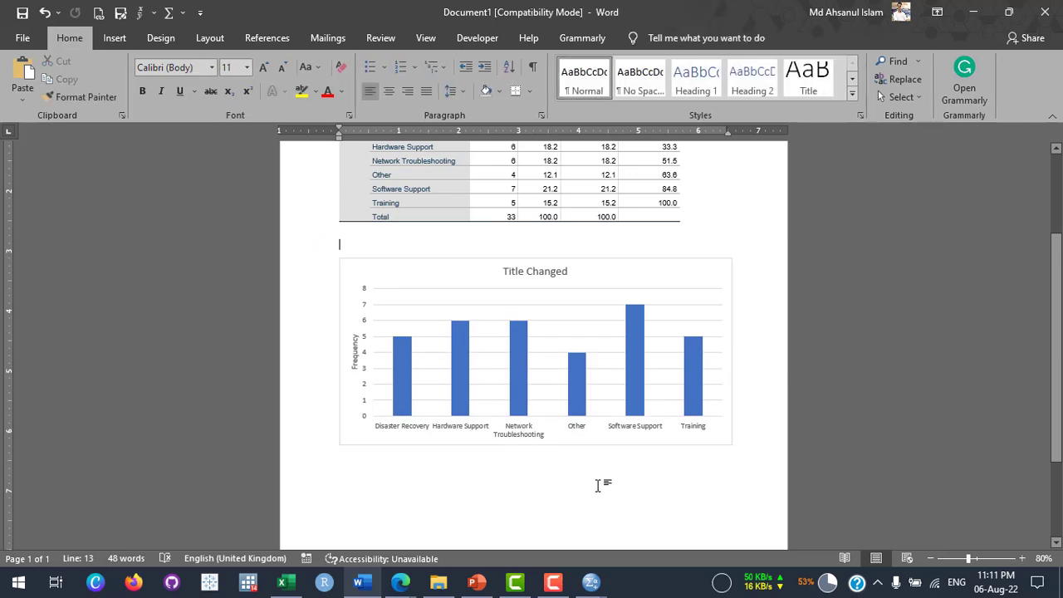
pyautogui.scroll(1, 614, 374)
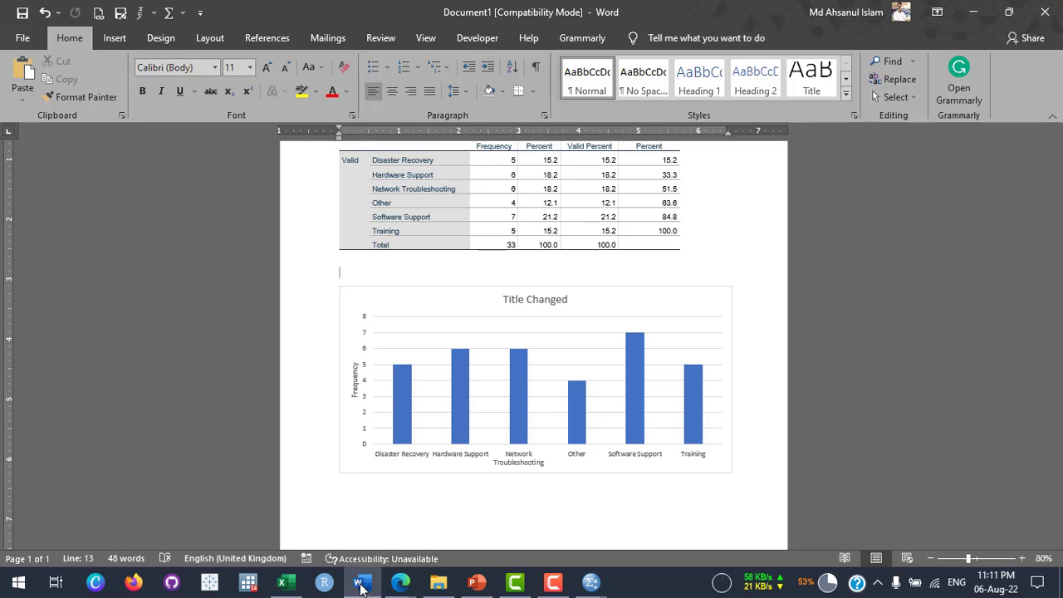
pyautogui.moveTo(363, 580)
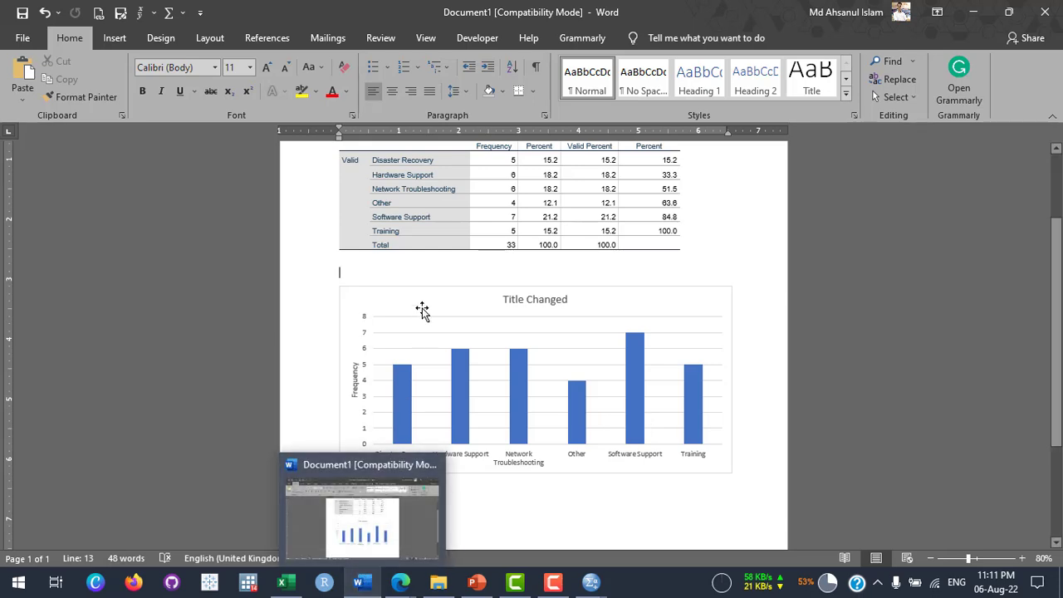
pyautogui.scroll(2, 386, 270)
pyautogui.scroll(-2, 384, 272)
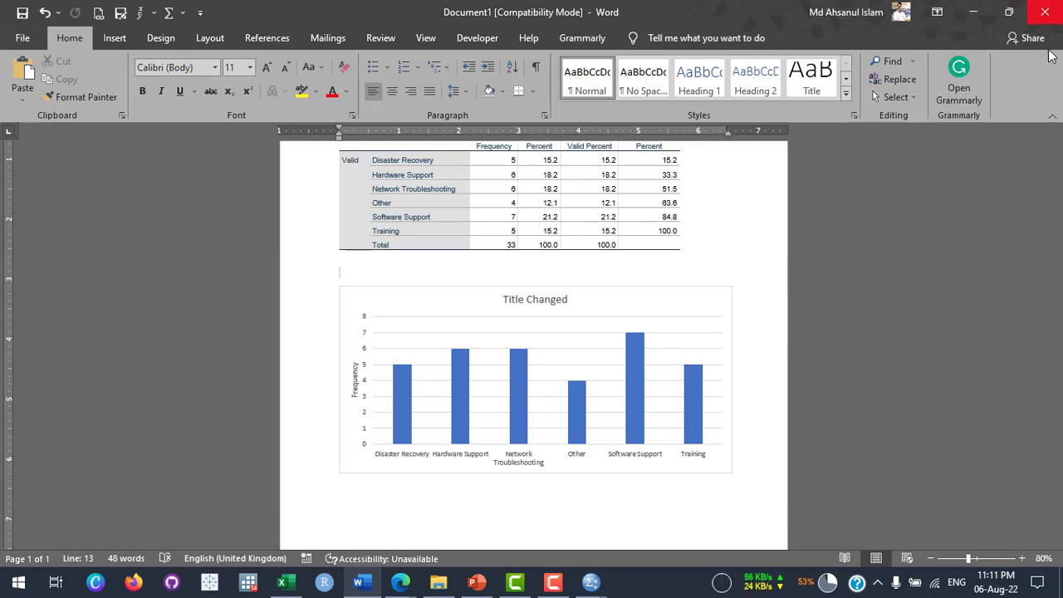
# Minimize Word and the SPSS output viewer to return to the CallCenterData data sheet
pyautogui.click(974, 12)
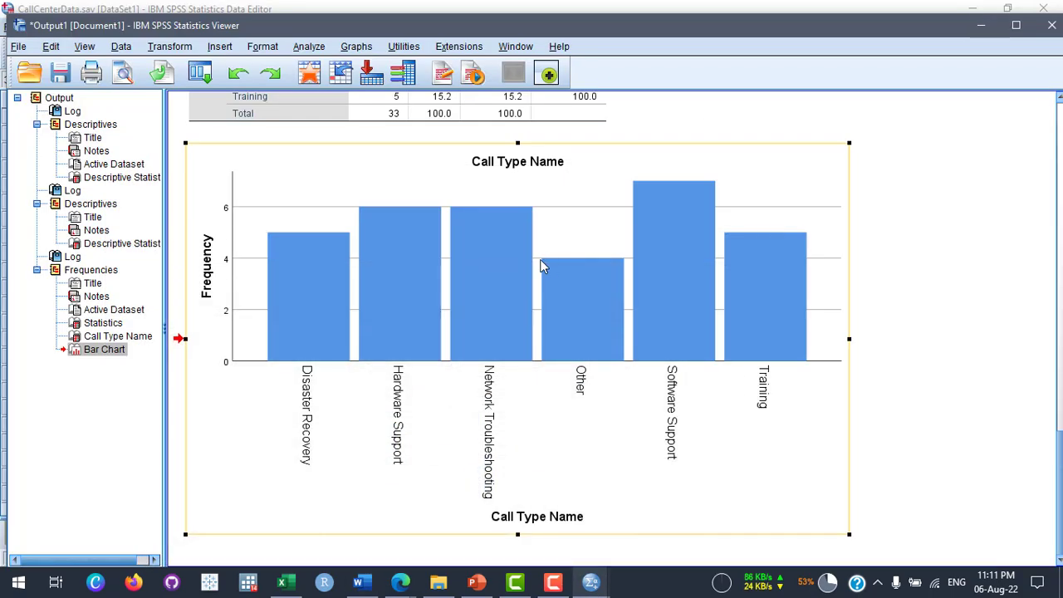
pyautogui.click(905, 224)
pyautogui.scroll(5, 308, 268)
pyautogui.click(296, 254)
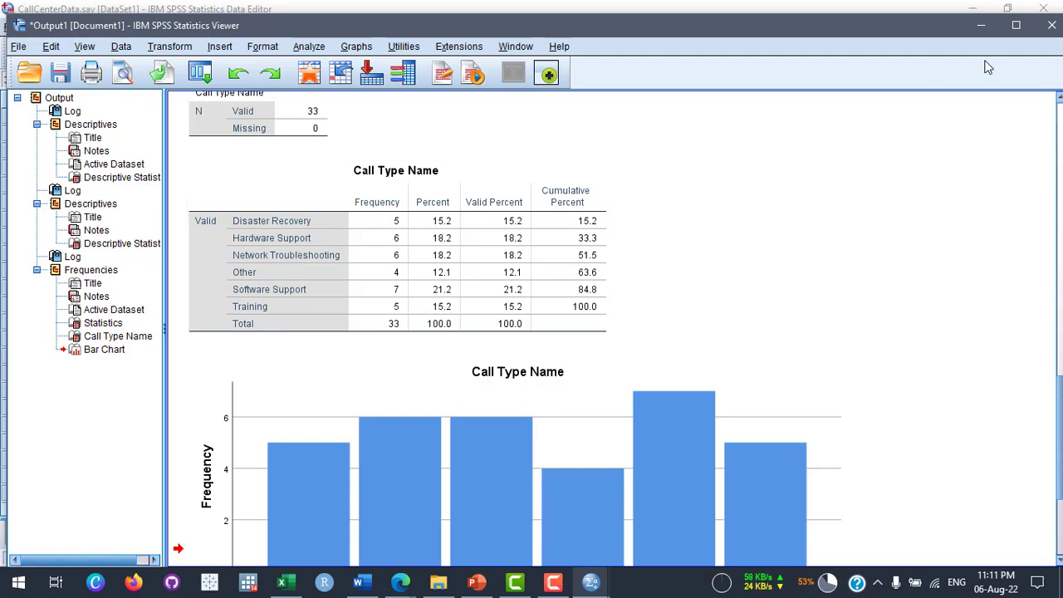
pyautogui.click(981, 25)
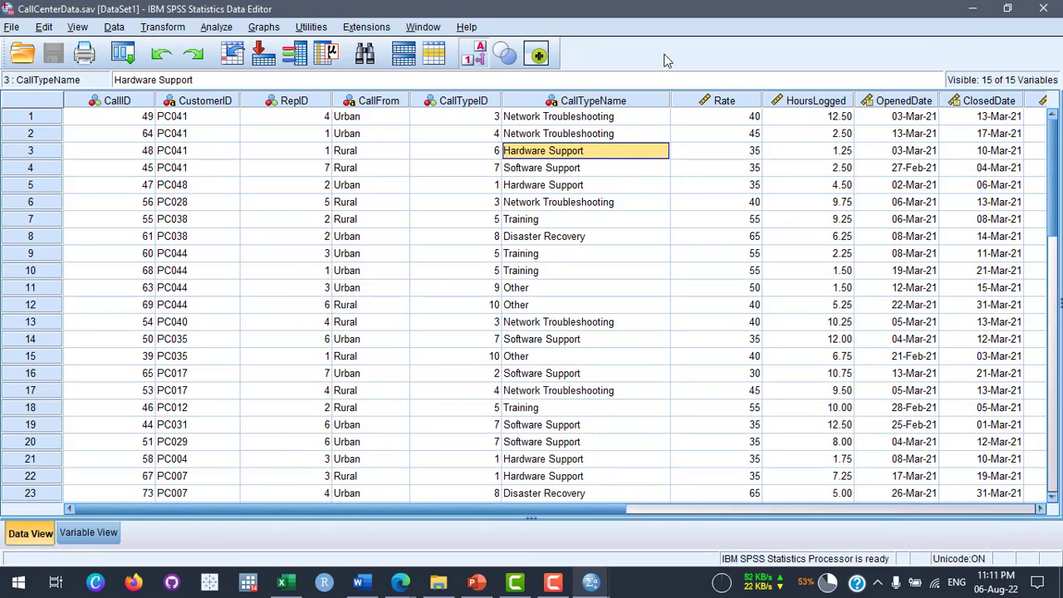